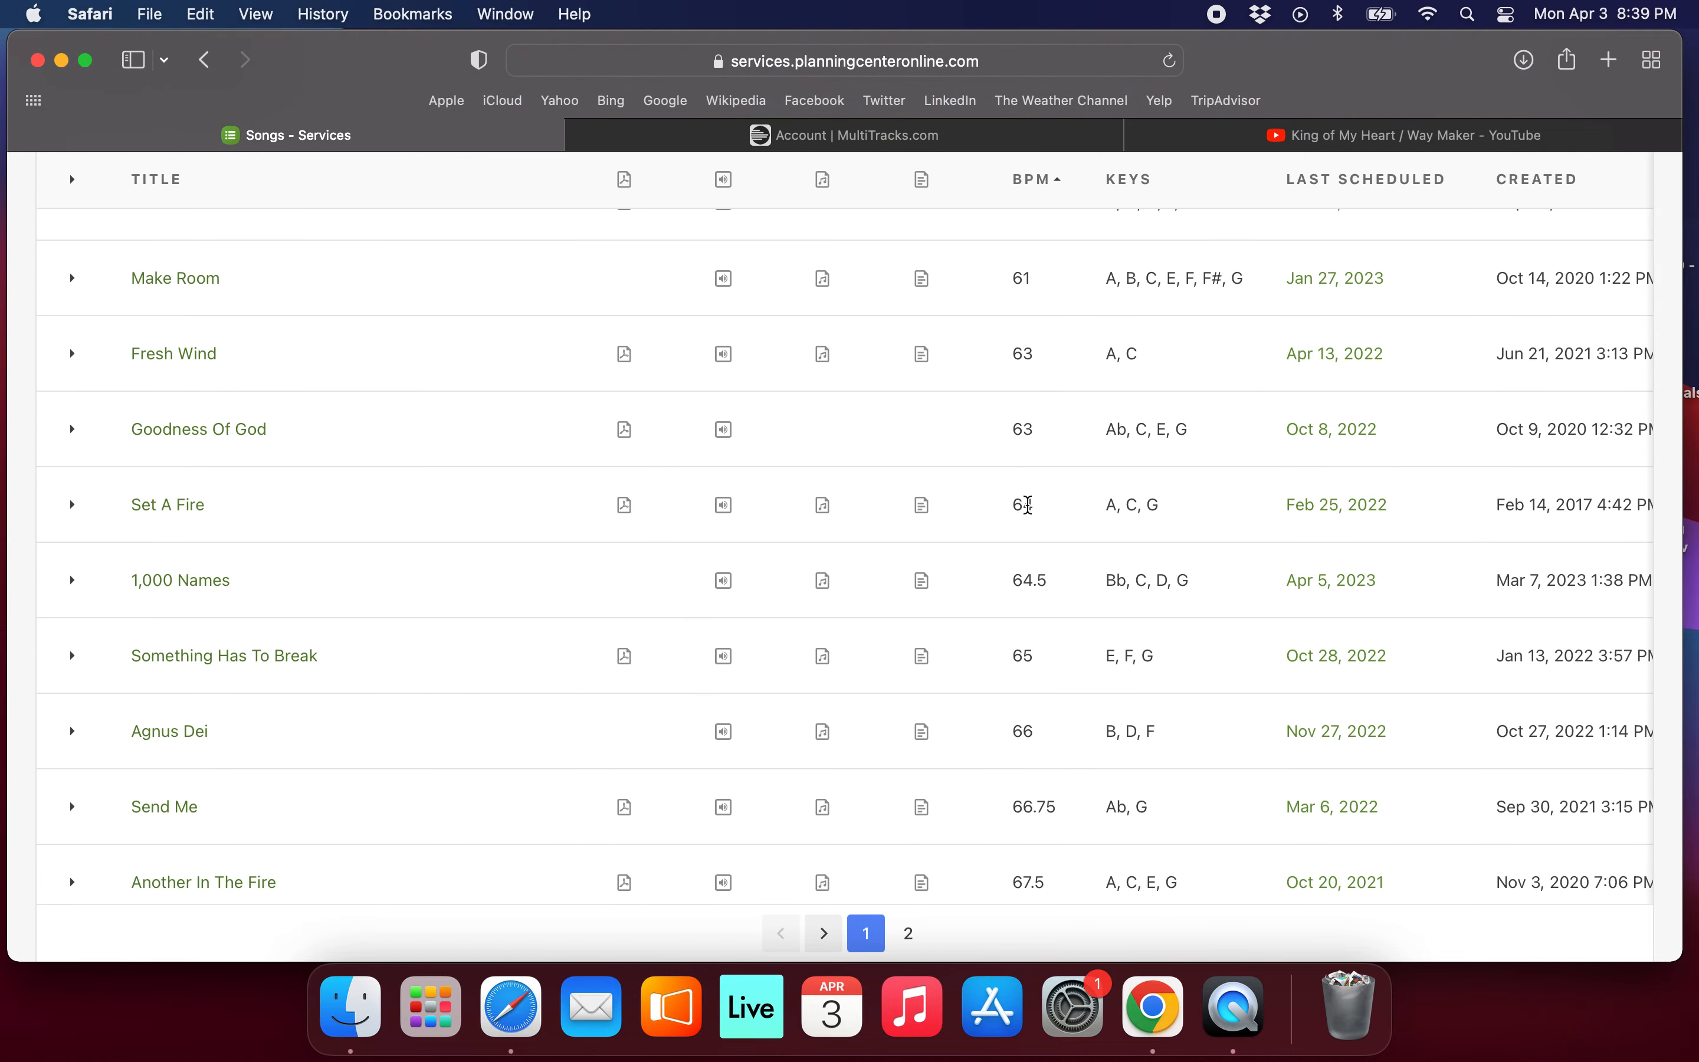
pyautogui.scroll(-10, 1053, 636)
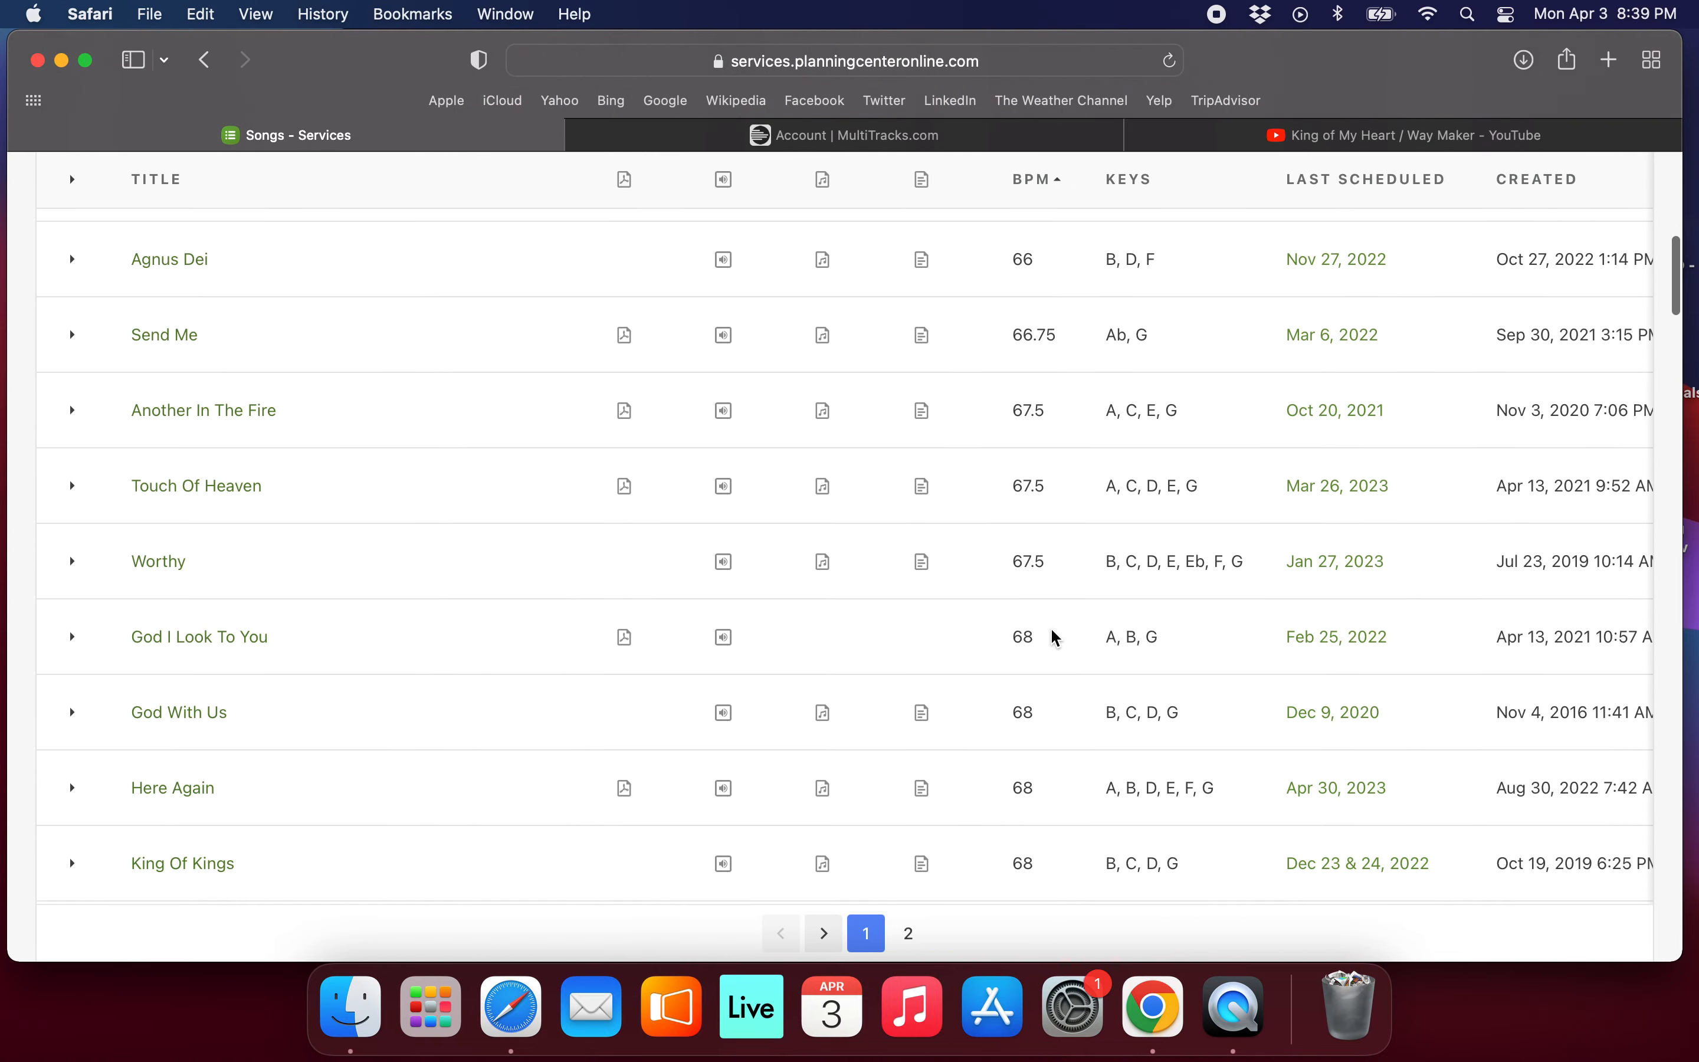
pyautogui.scroll(-4, 1057, 638)
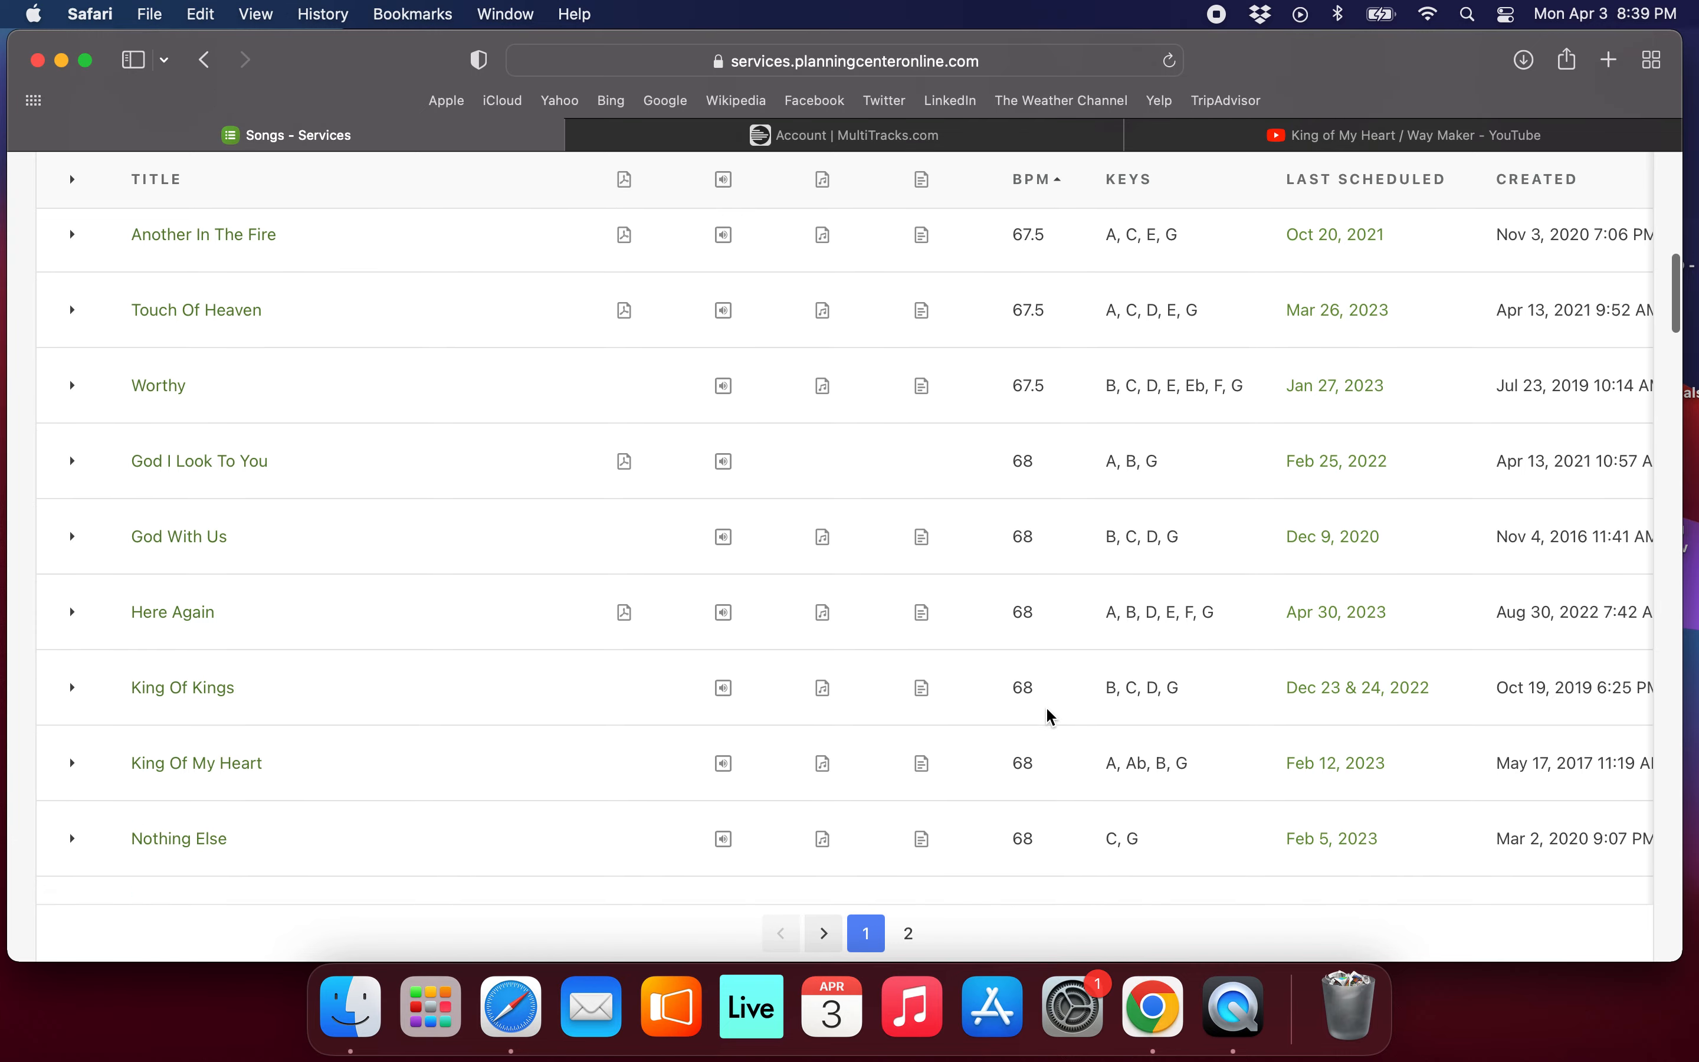
pyautogui.rightClick(1015, 773)
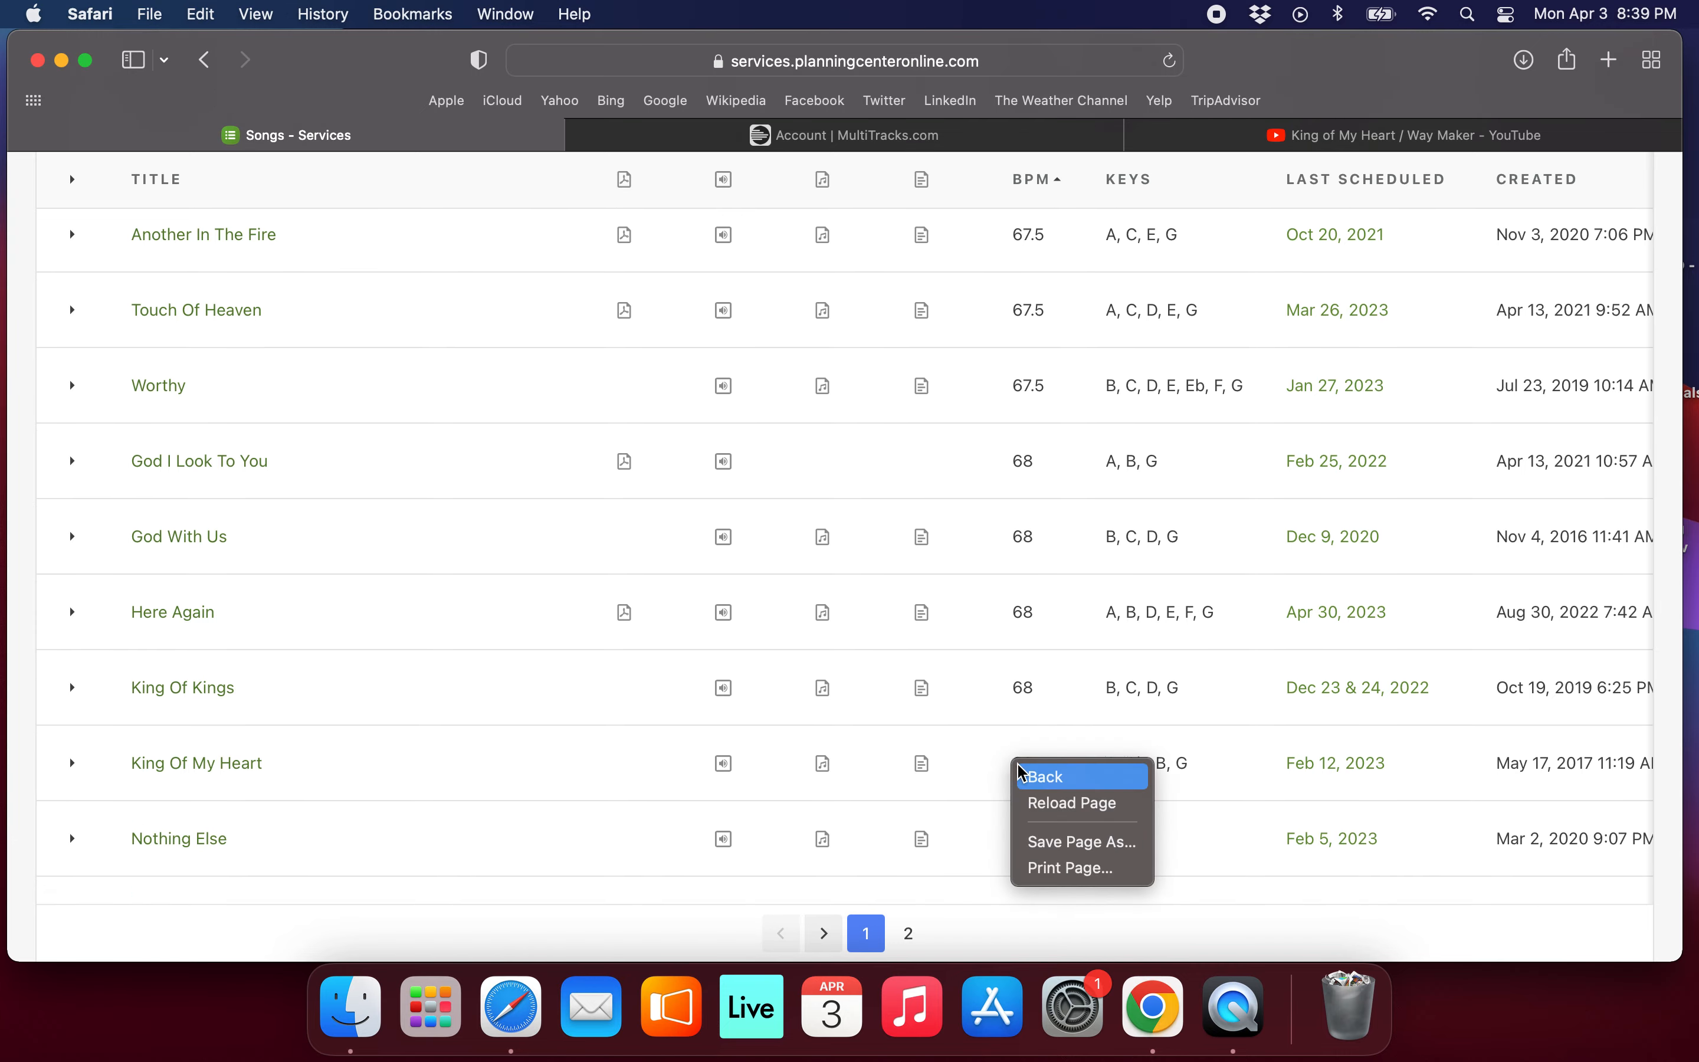
pyautogui.click(1008, 775)
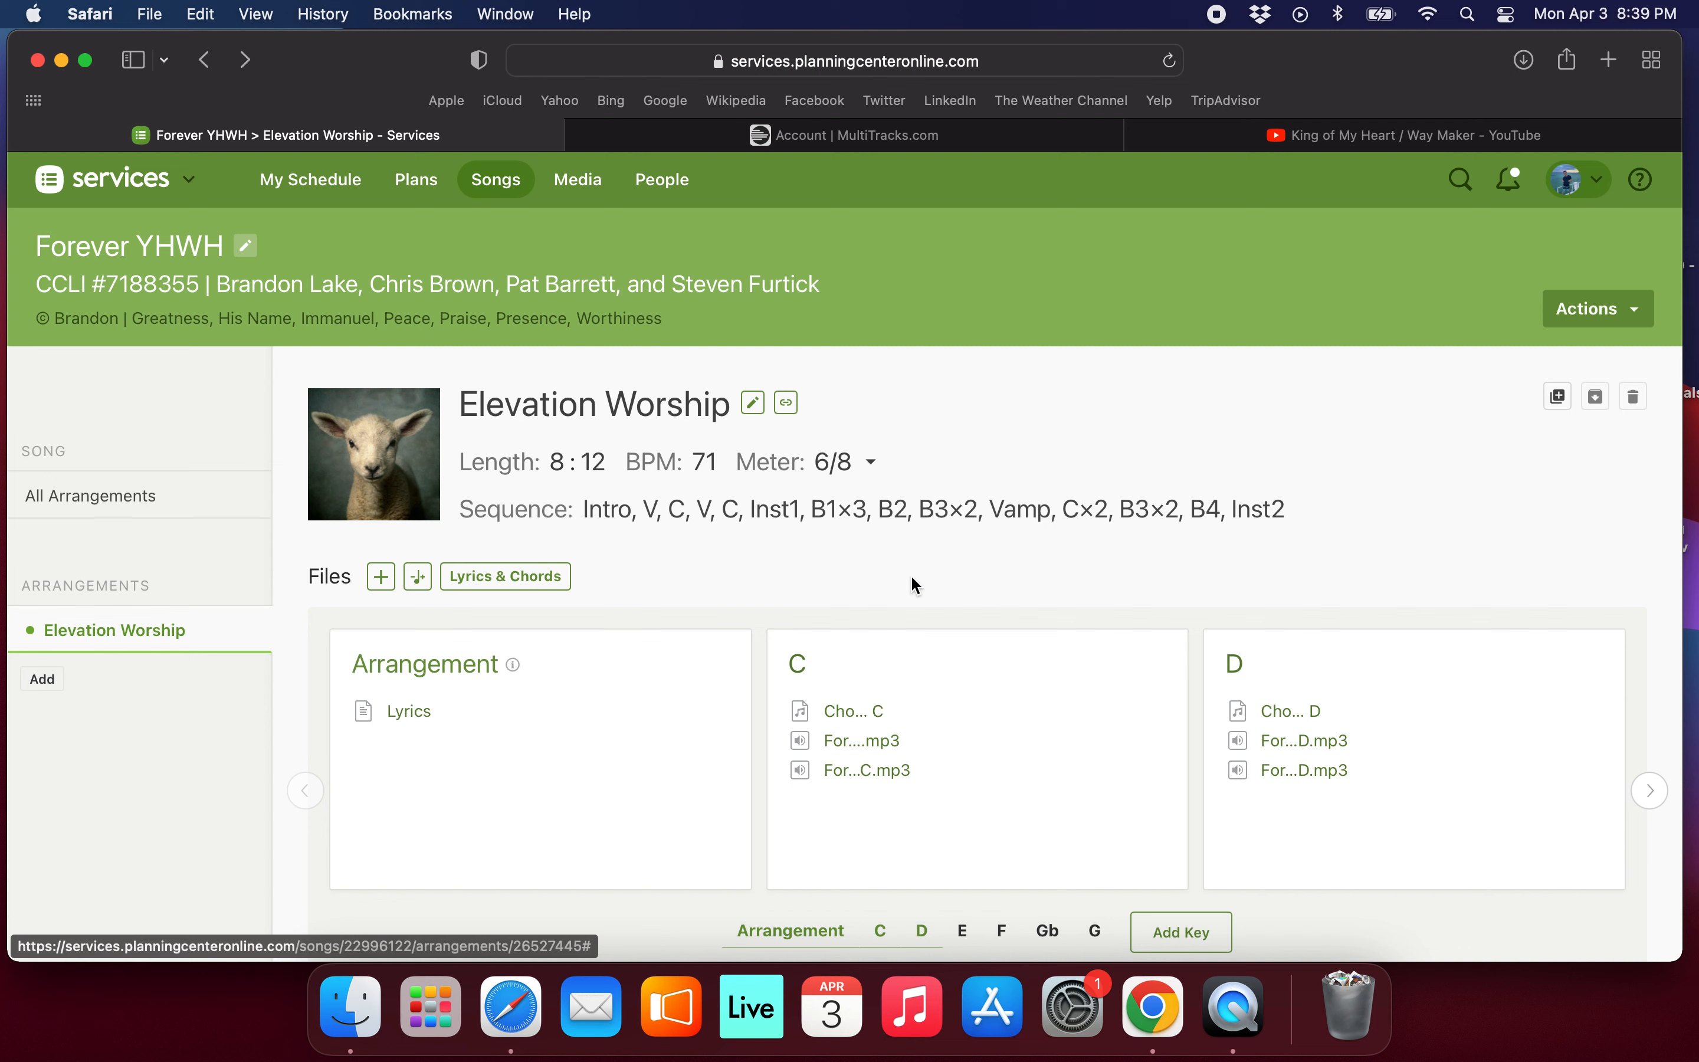
# Open the Songs list, sort it by BPM in ascending order and examine the songs at 68 BPM.
pyautogui.click(514, 184)
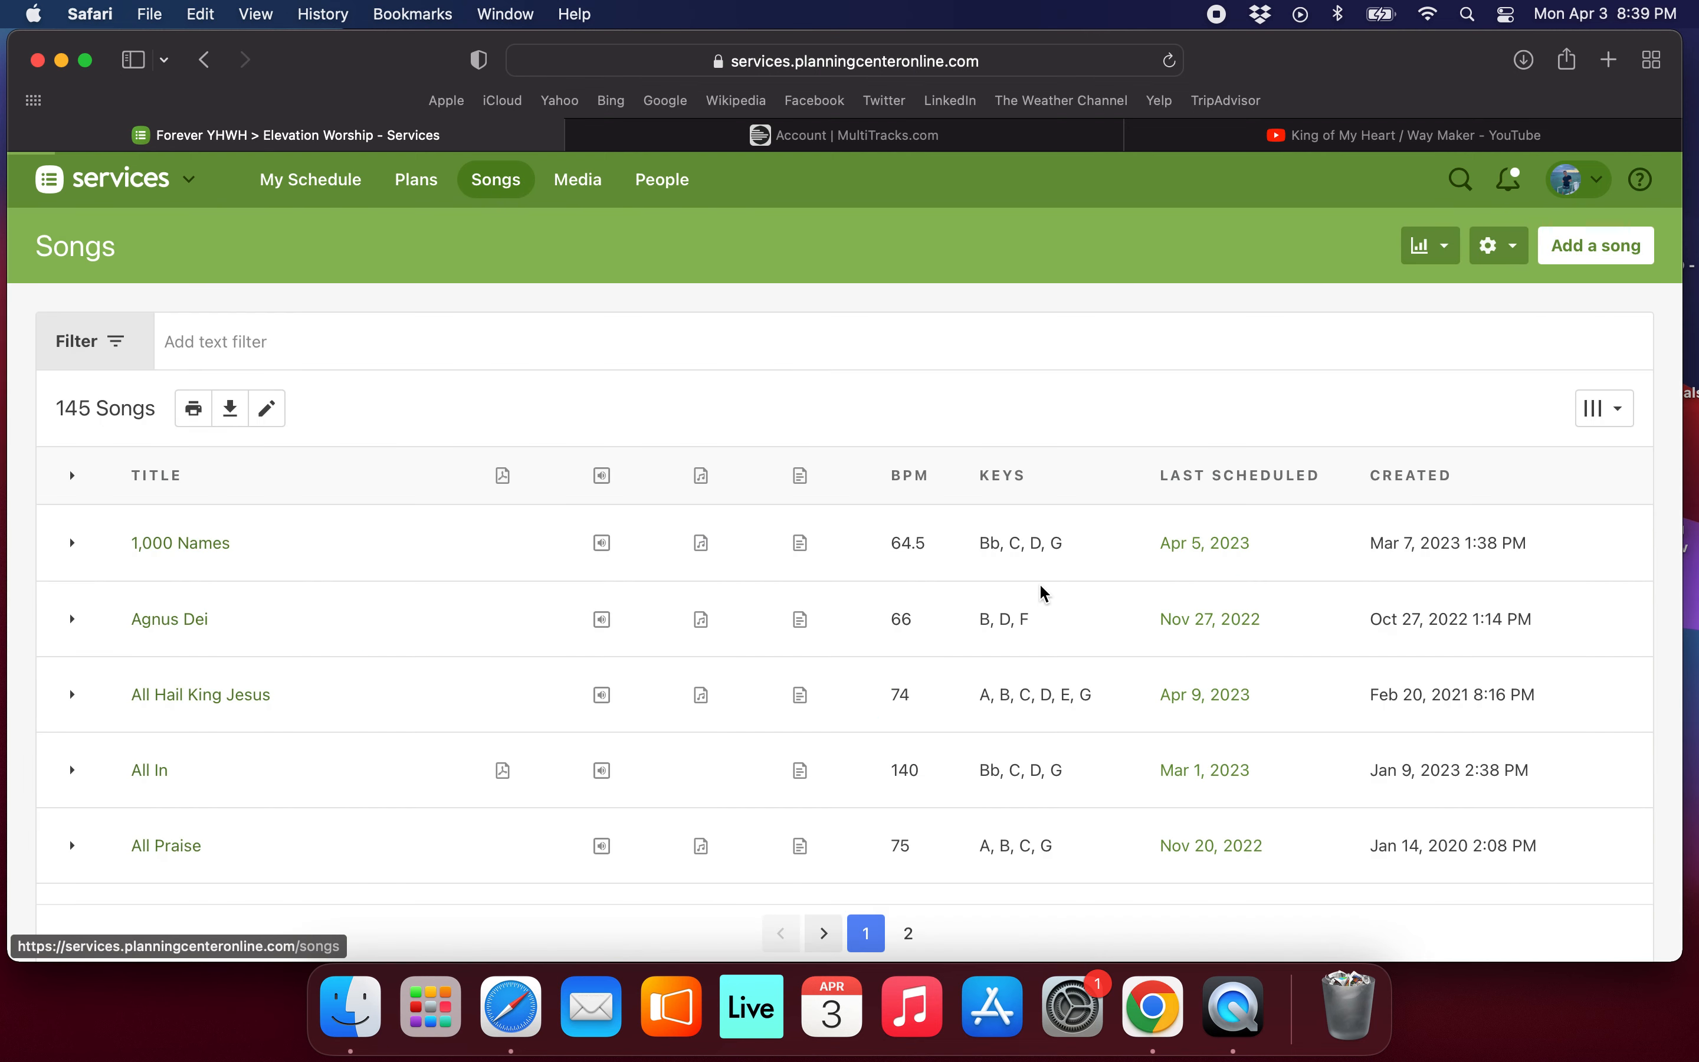
pyautogui.click(924, 478)
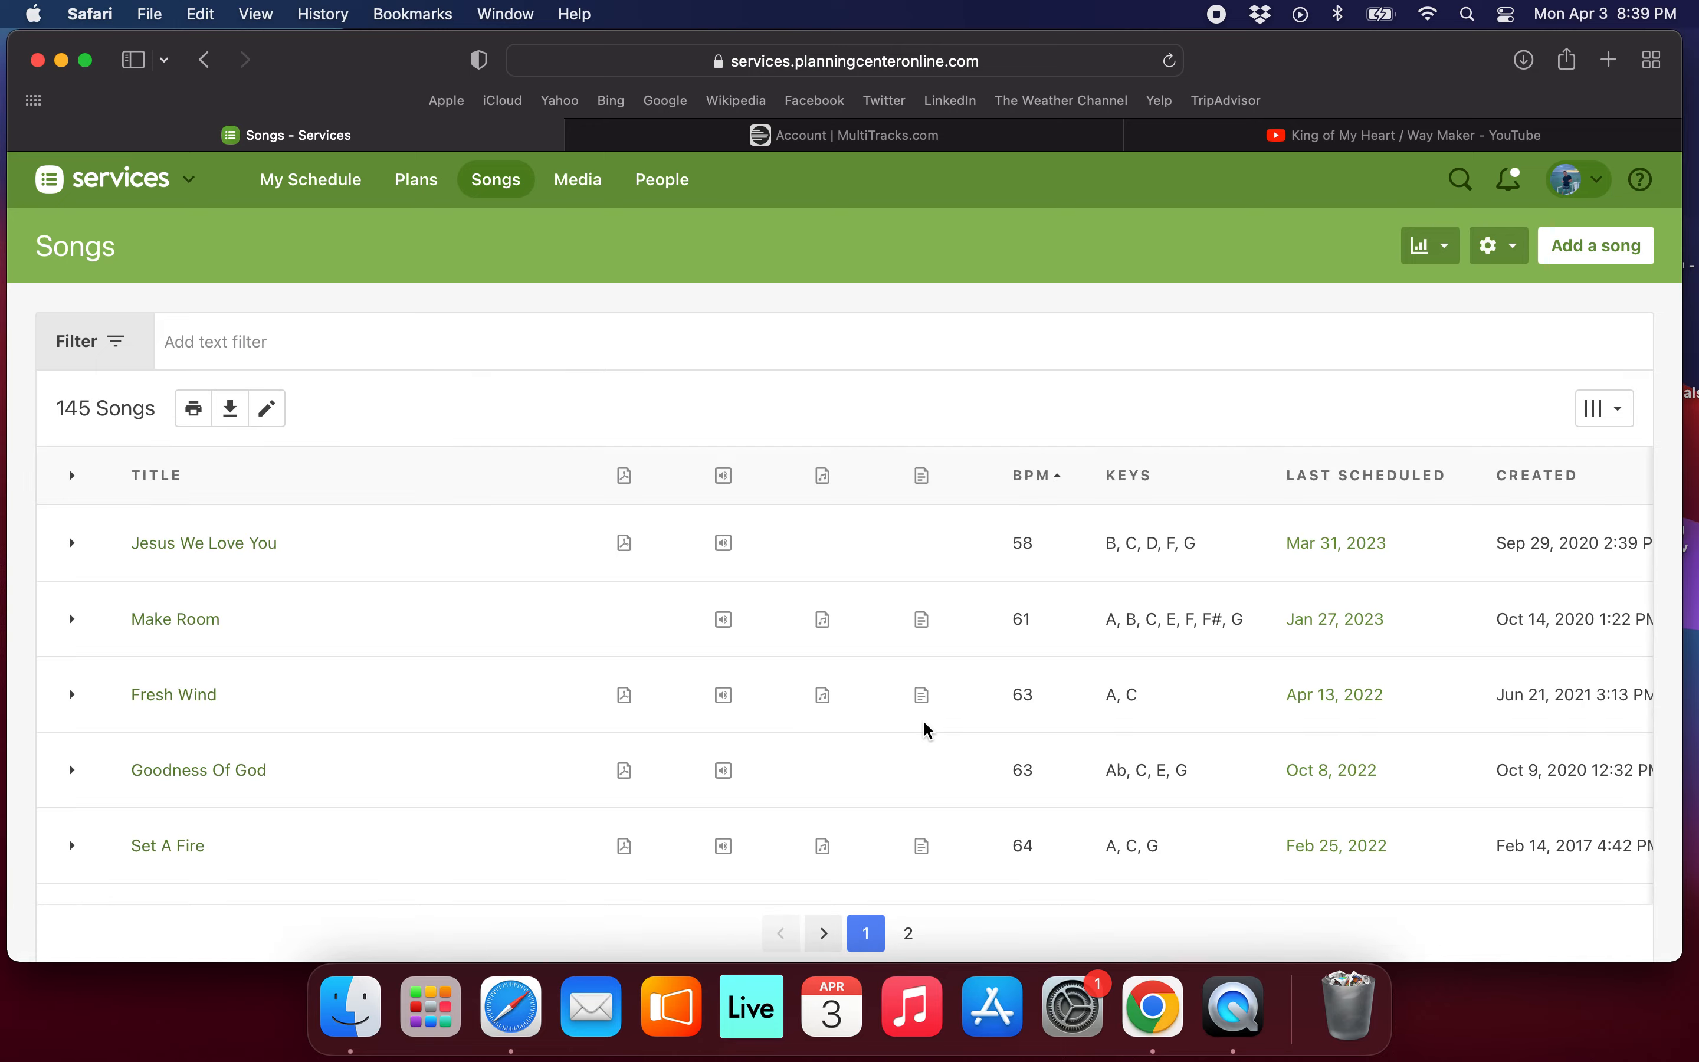
pyautogui.scroll(-2, 1066, 771)
pyautogui.scroll(-8, 1067, 773)
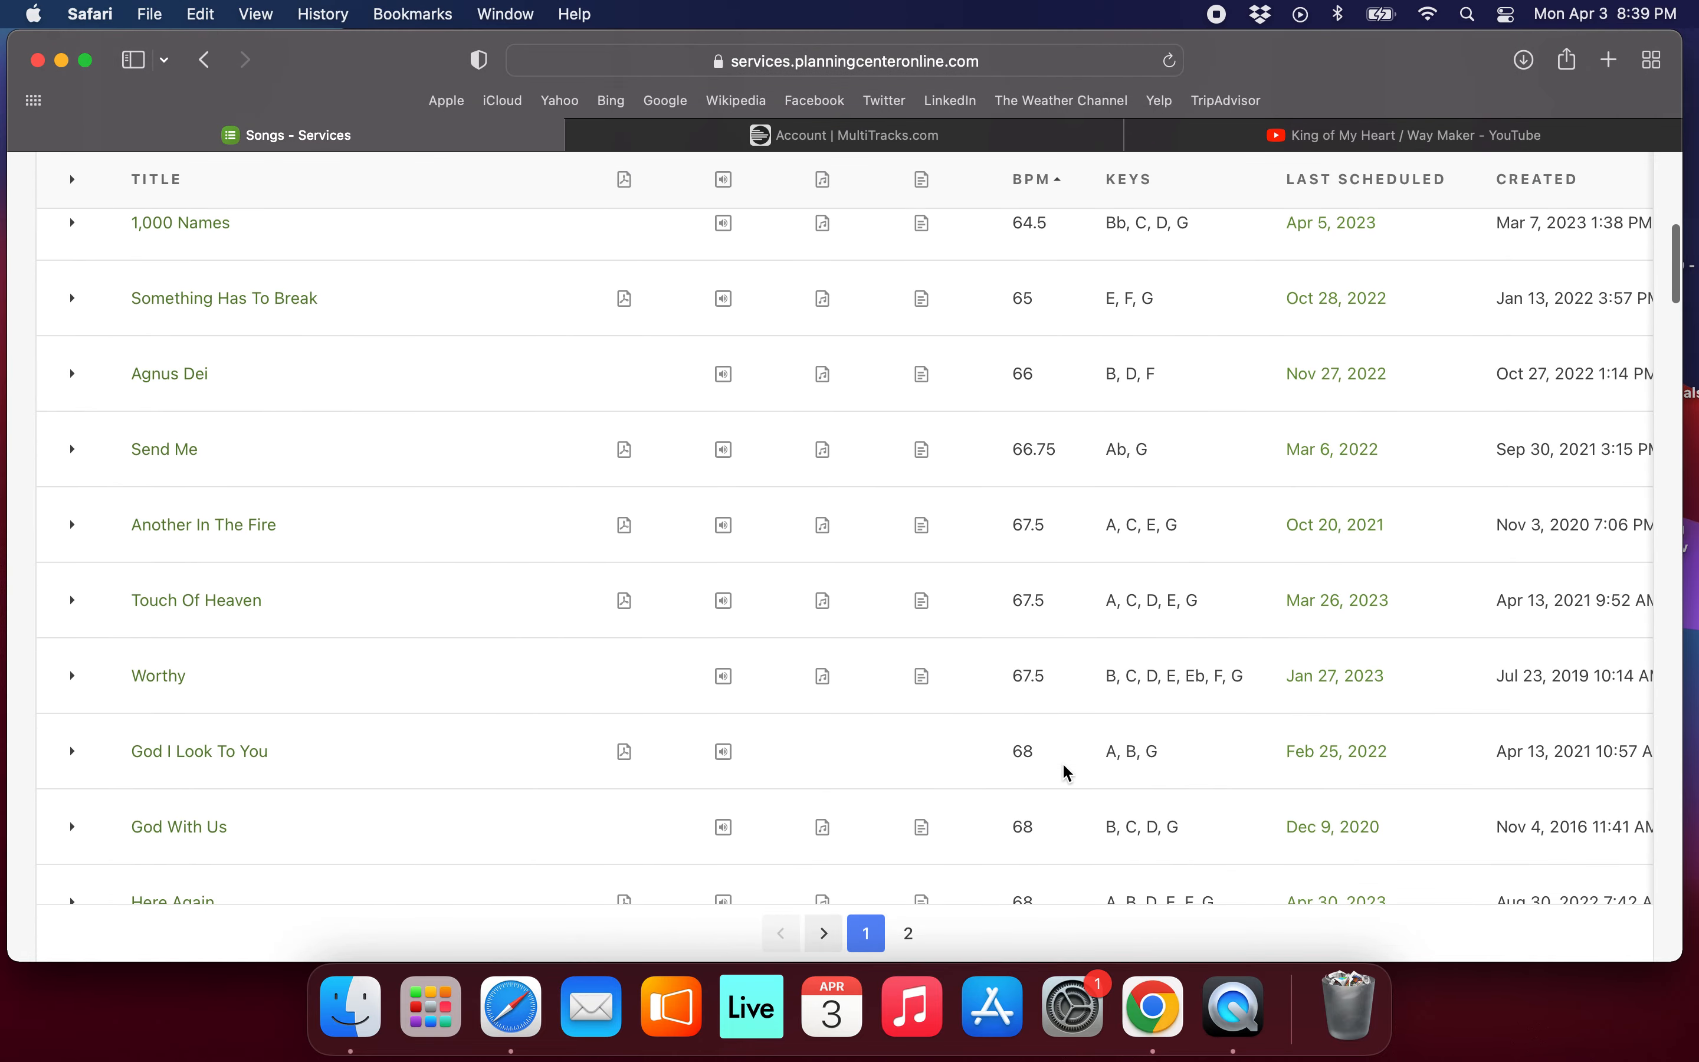
pyautogui.scroll(-4, 1067, 772)
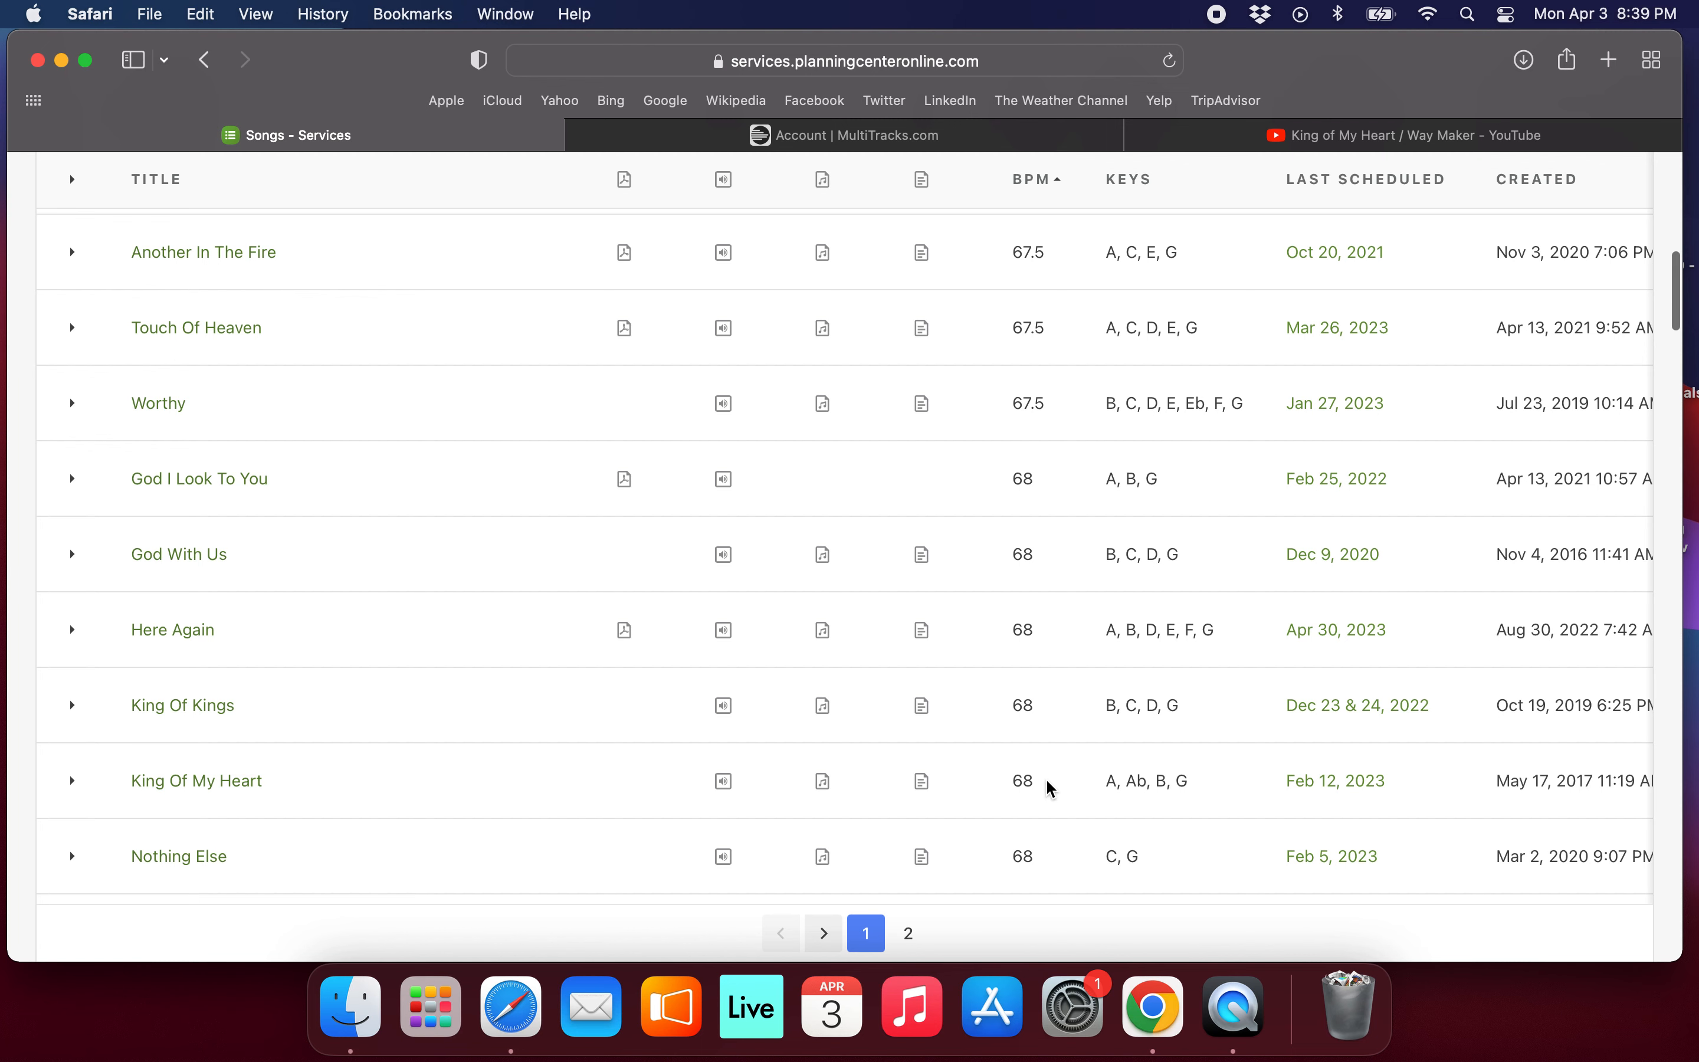
pyautogui.scroll(-4, 1051, 789)
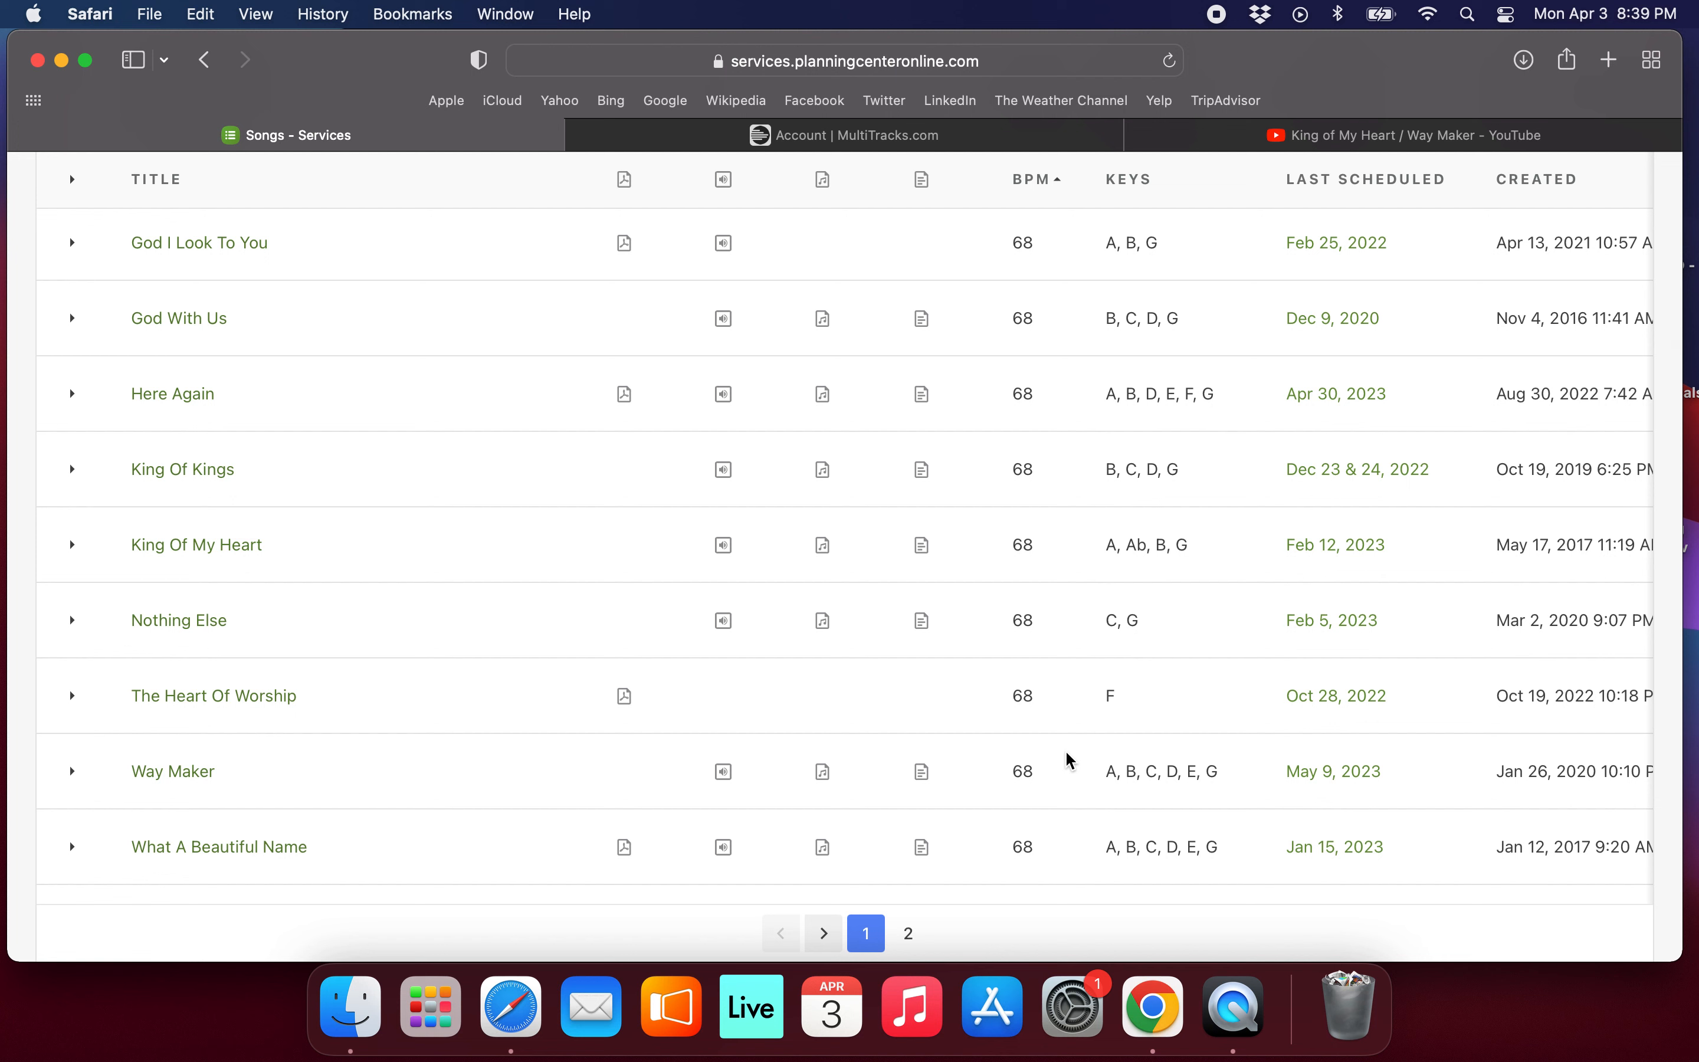
# Switch to the King of My Heart / Way Maker YouTube video, play it while skipping ahead through the medley's transitions, and pause it.
pyautogui.click(1339, 144)
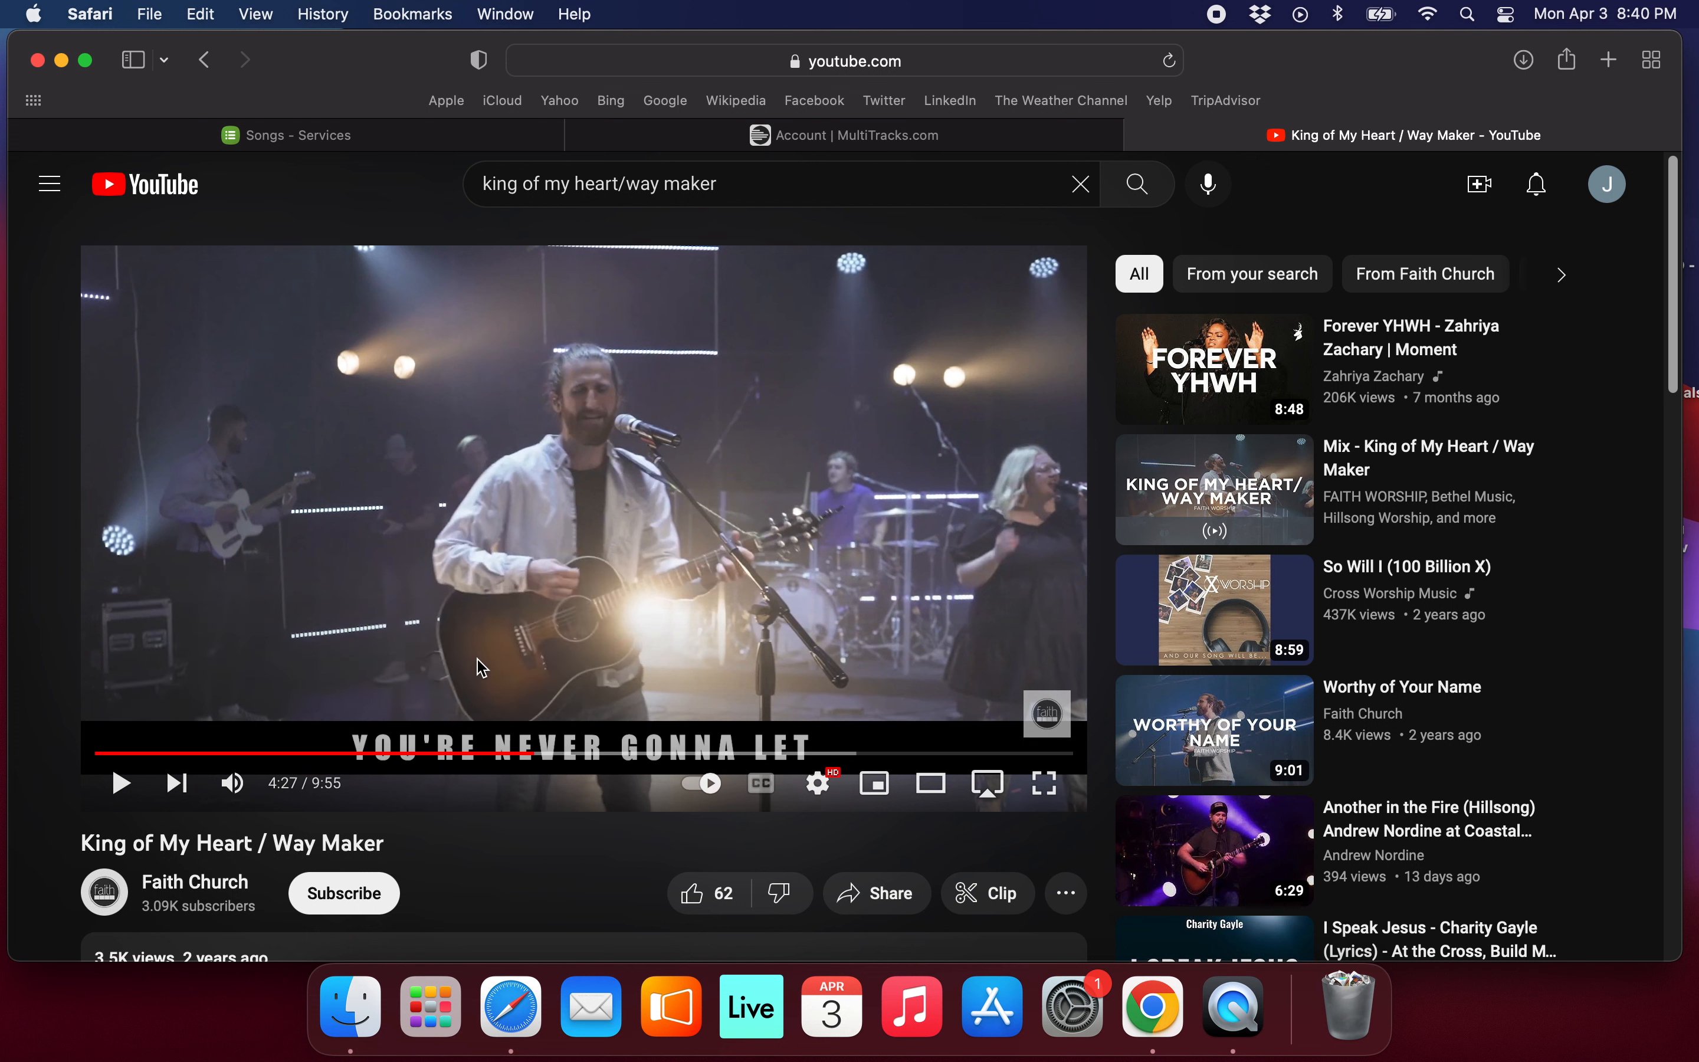
pyautogui.click(518, 666)
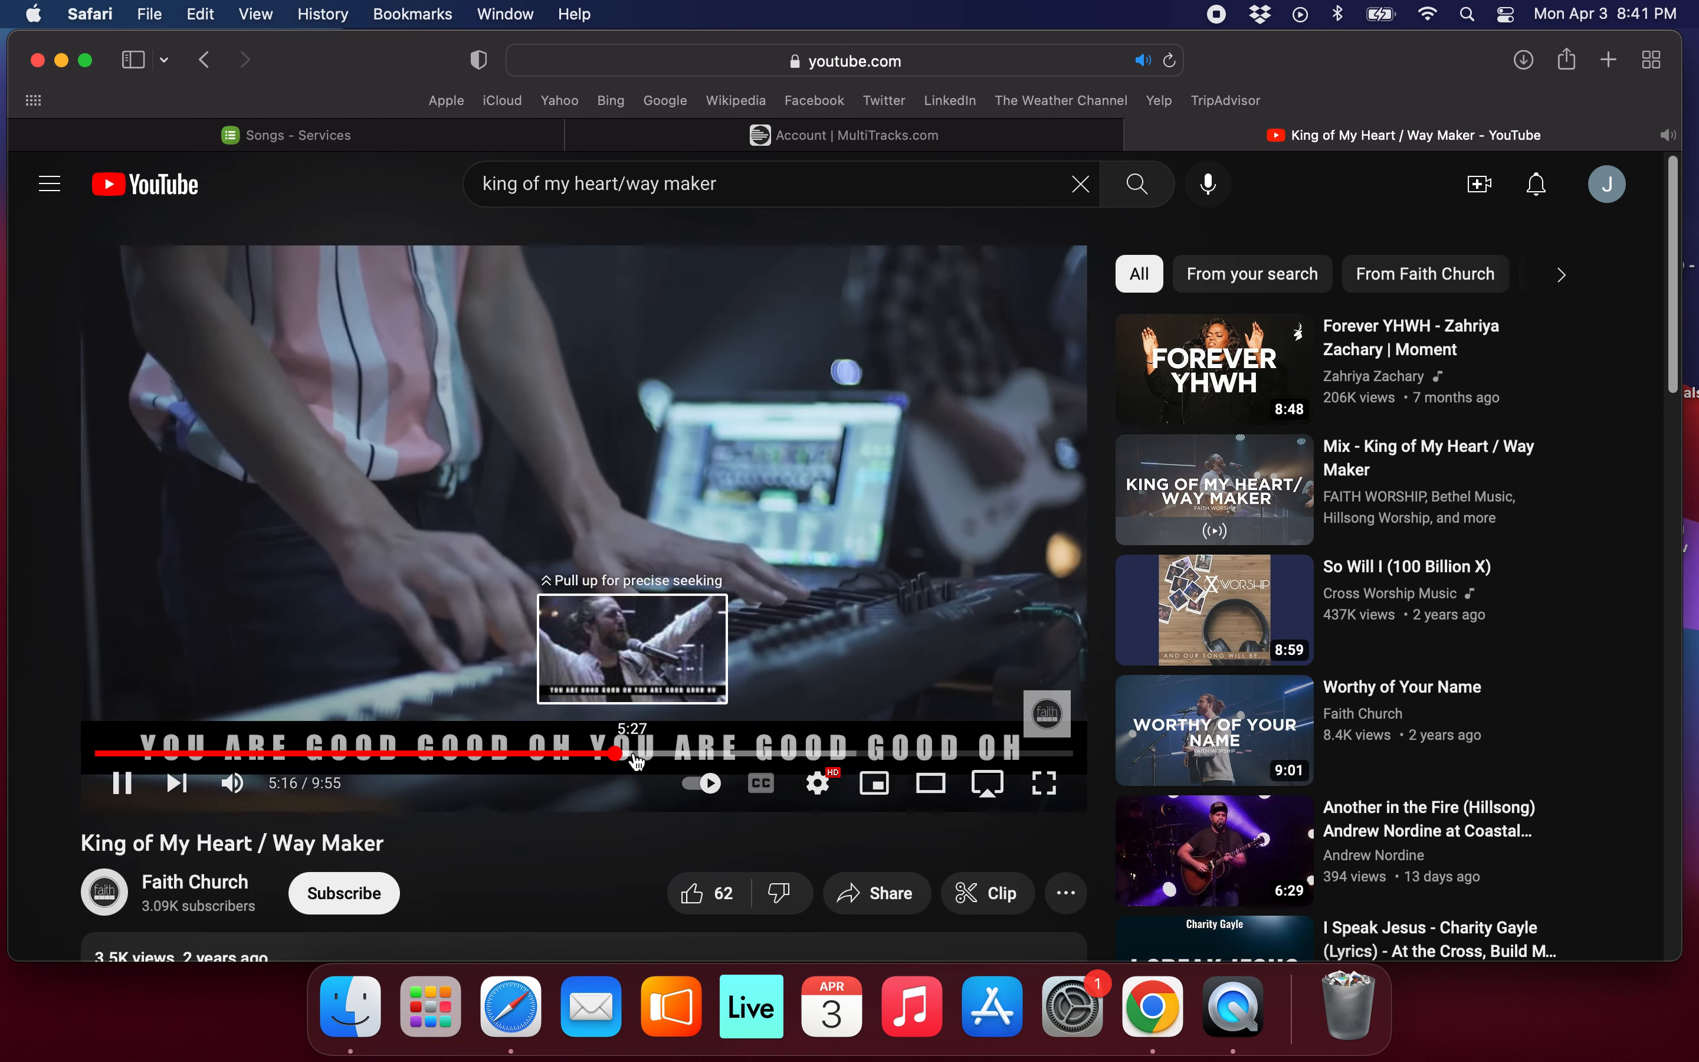
pyautogui.click(634, 755)
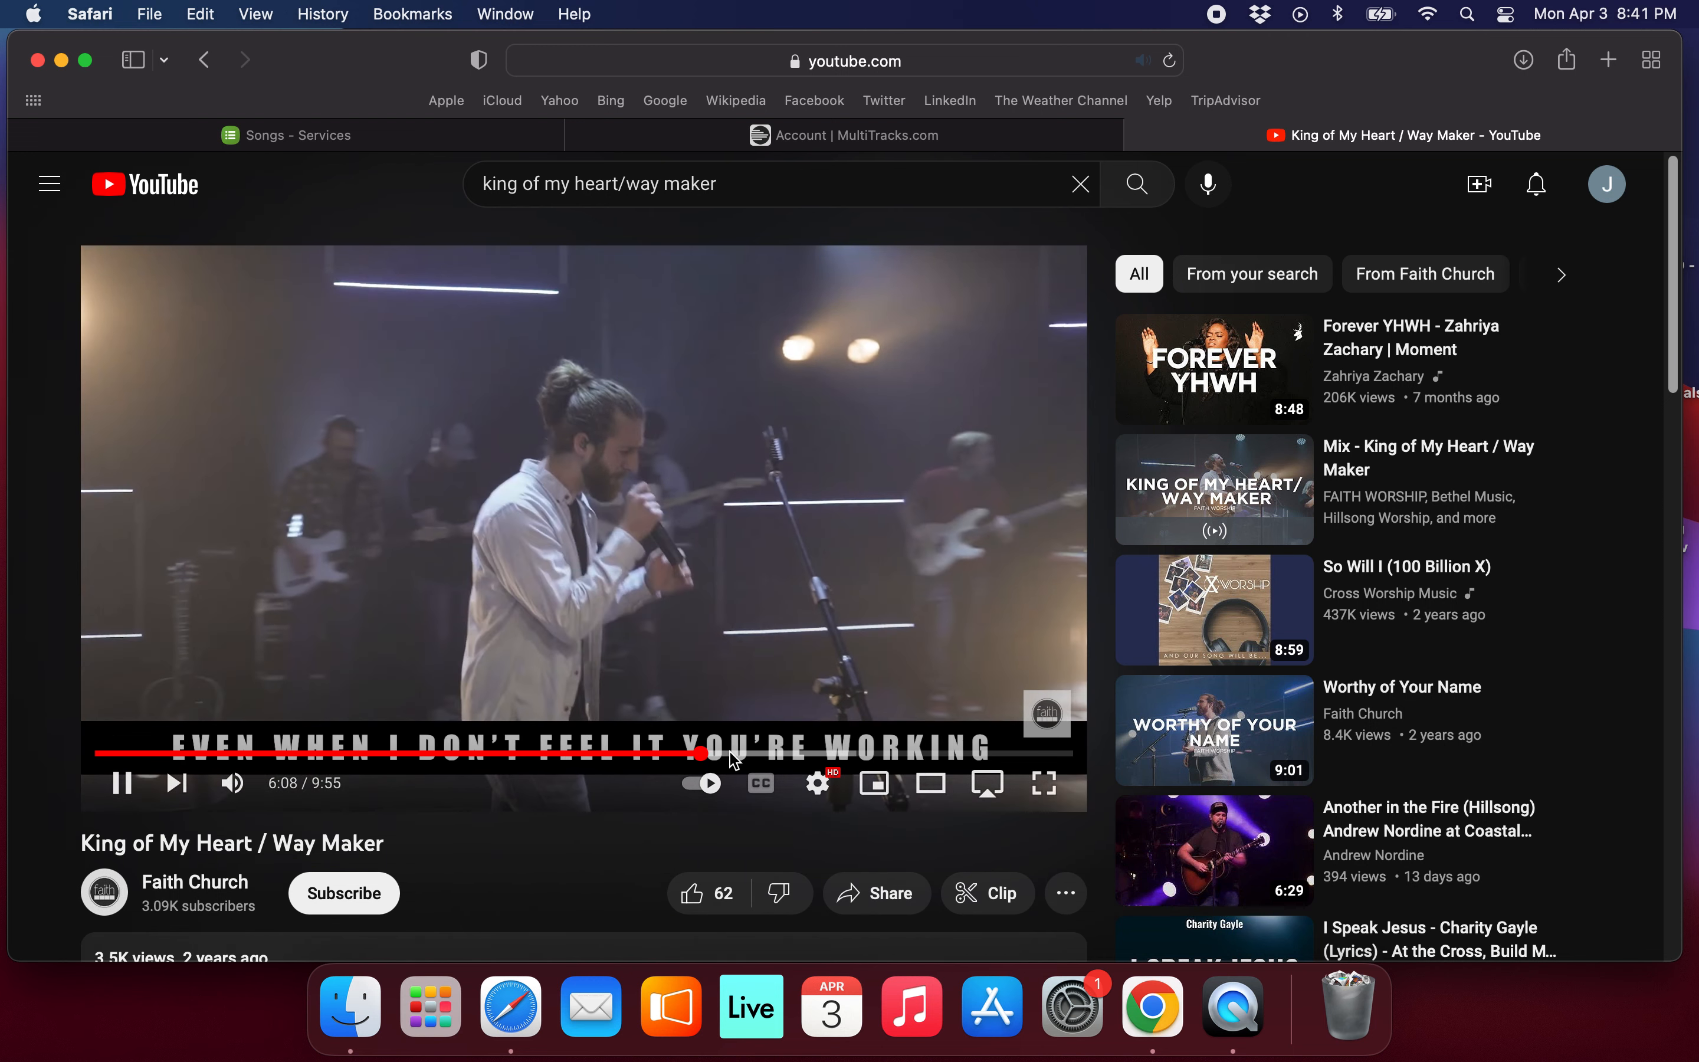
pyautogui.click(731, 753)
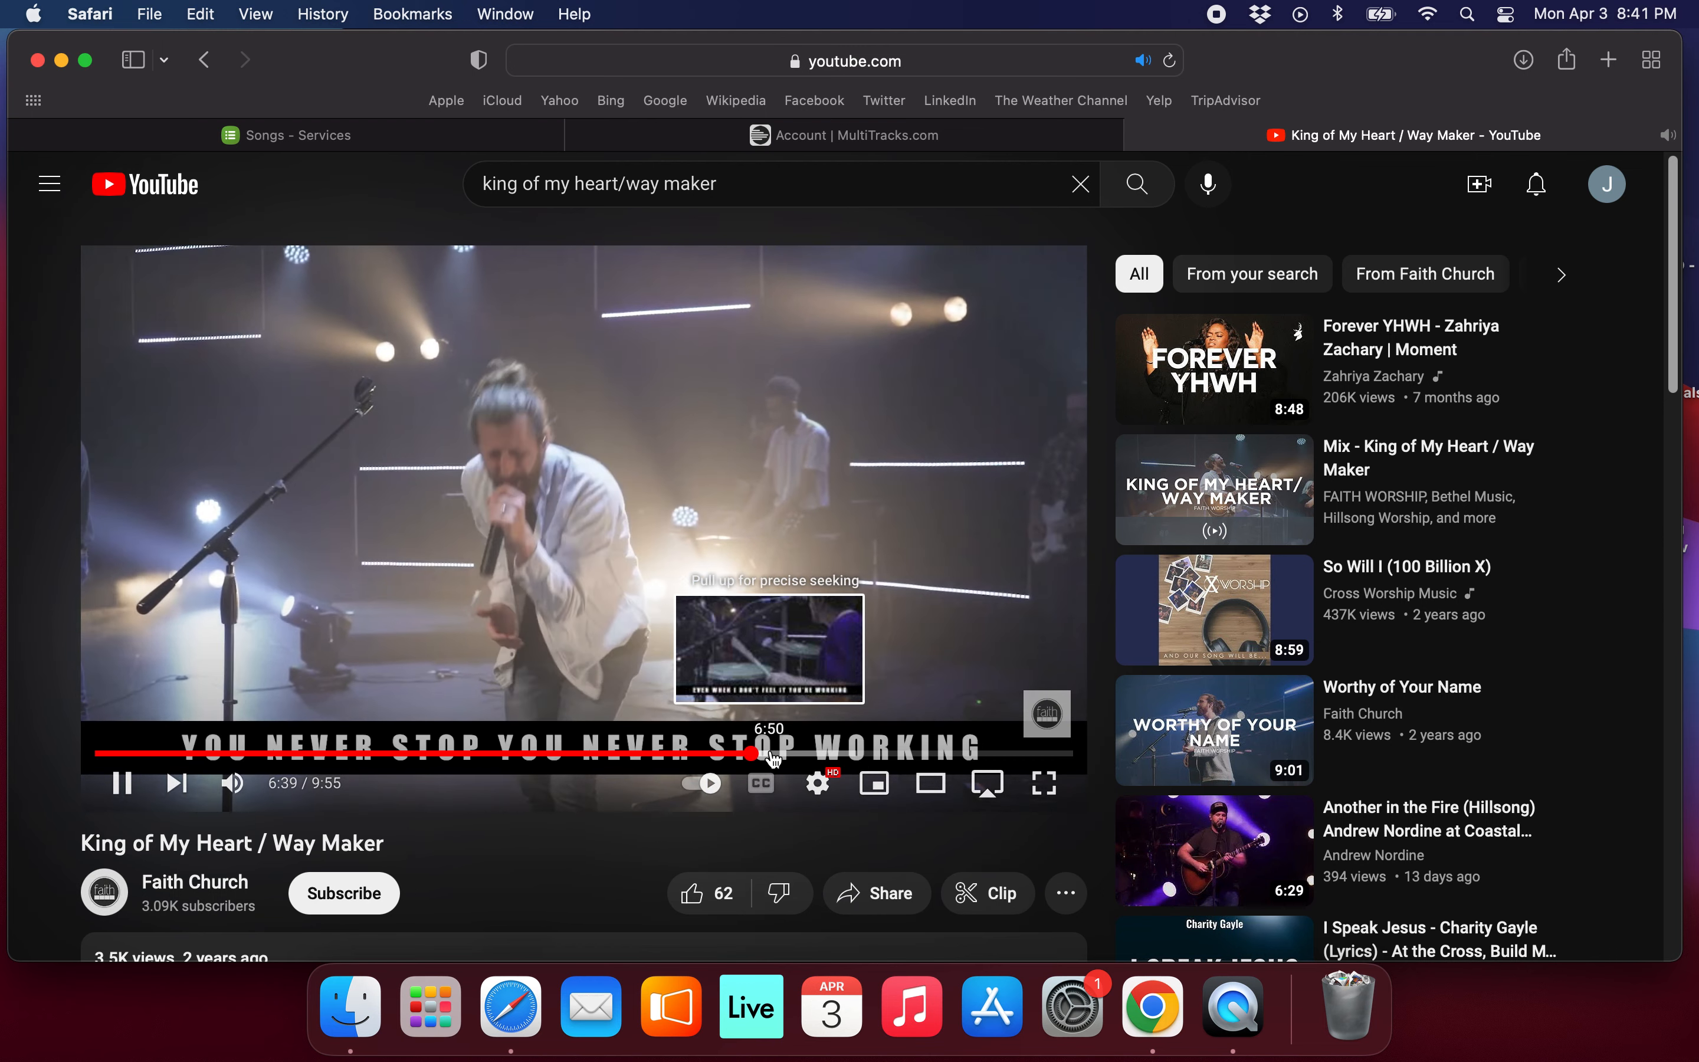
pyautogui.click(778, 754)
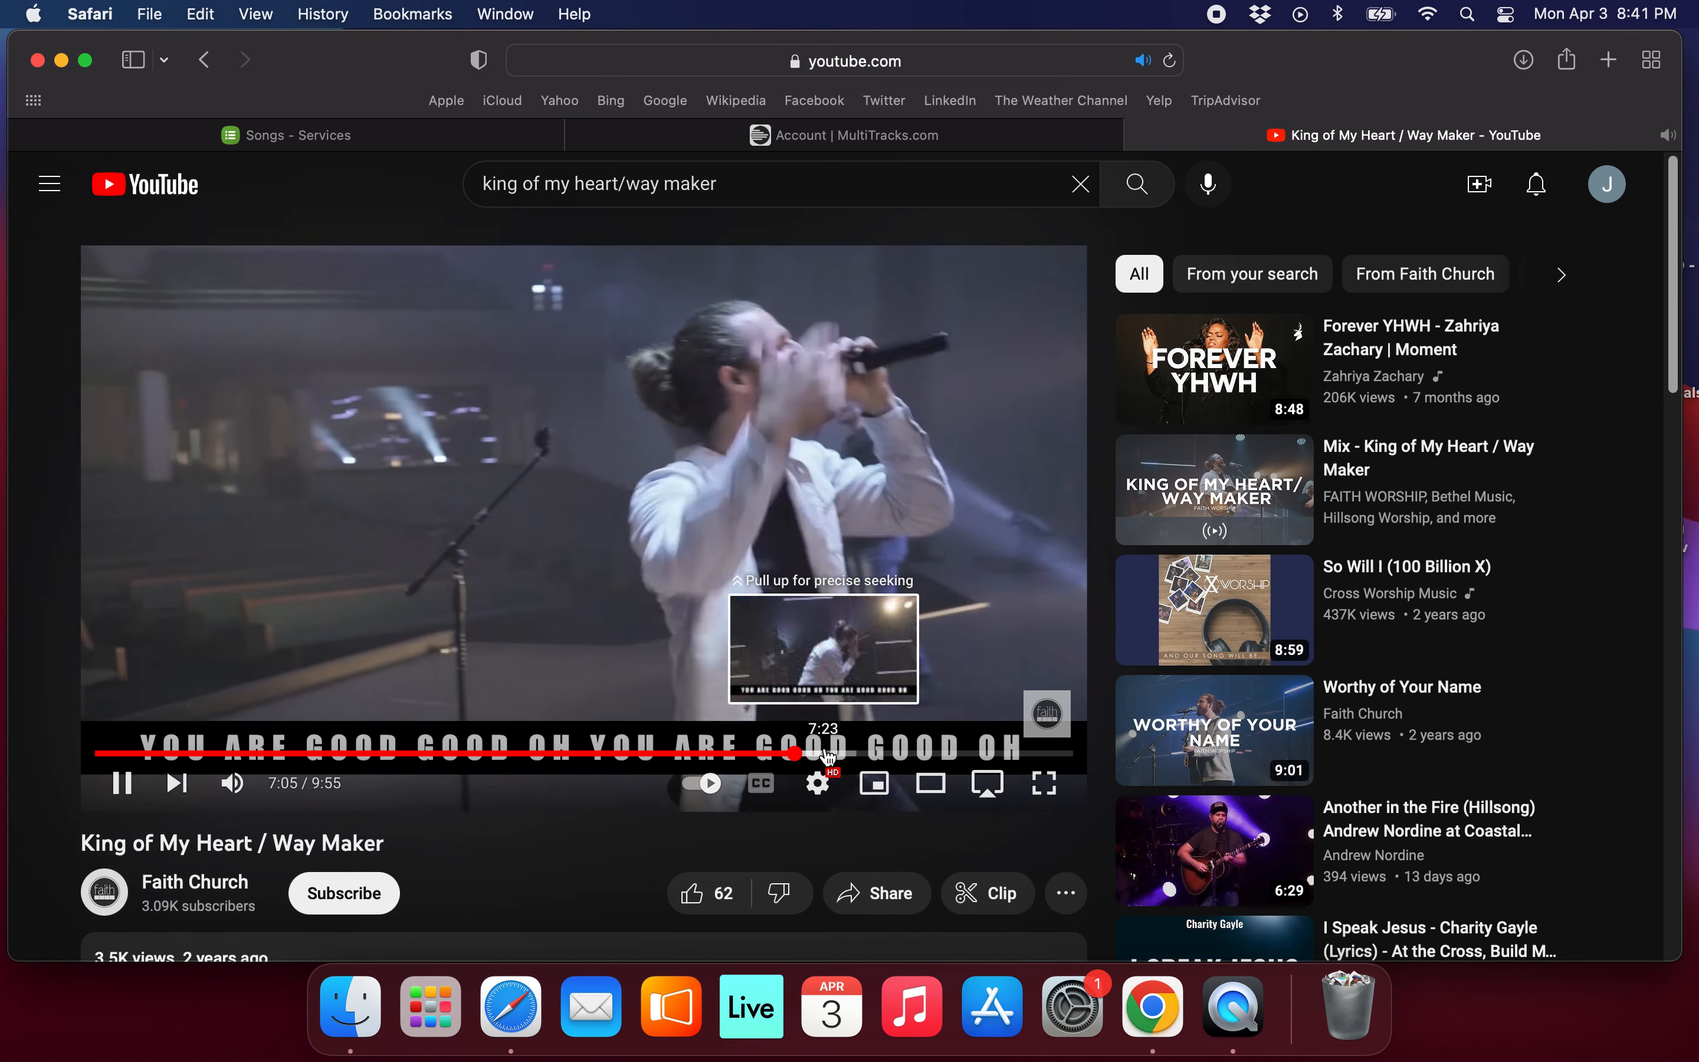
pyautogui.click(827, 753)
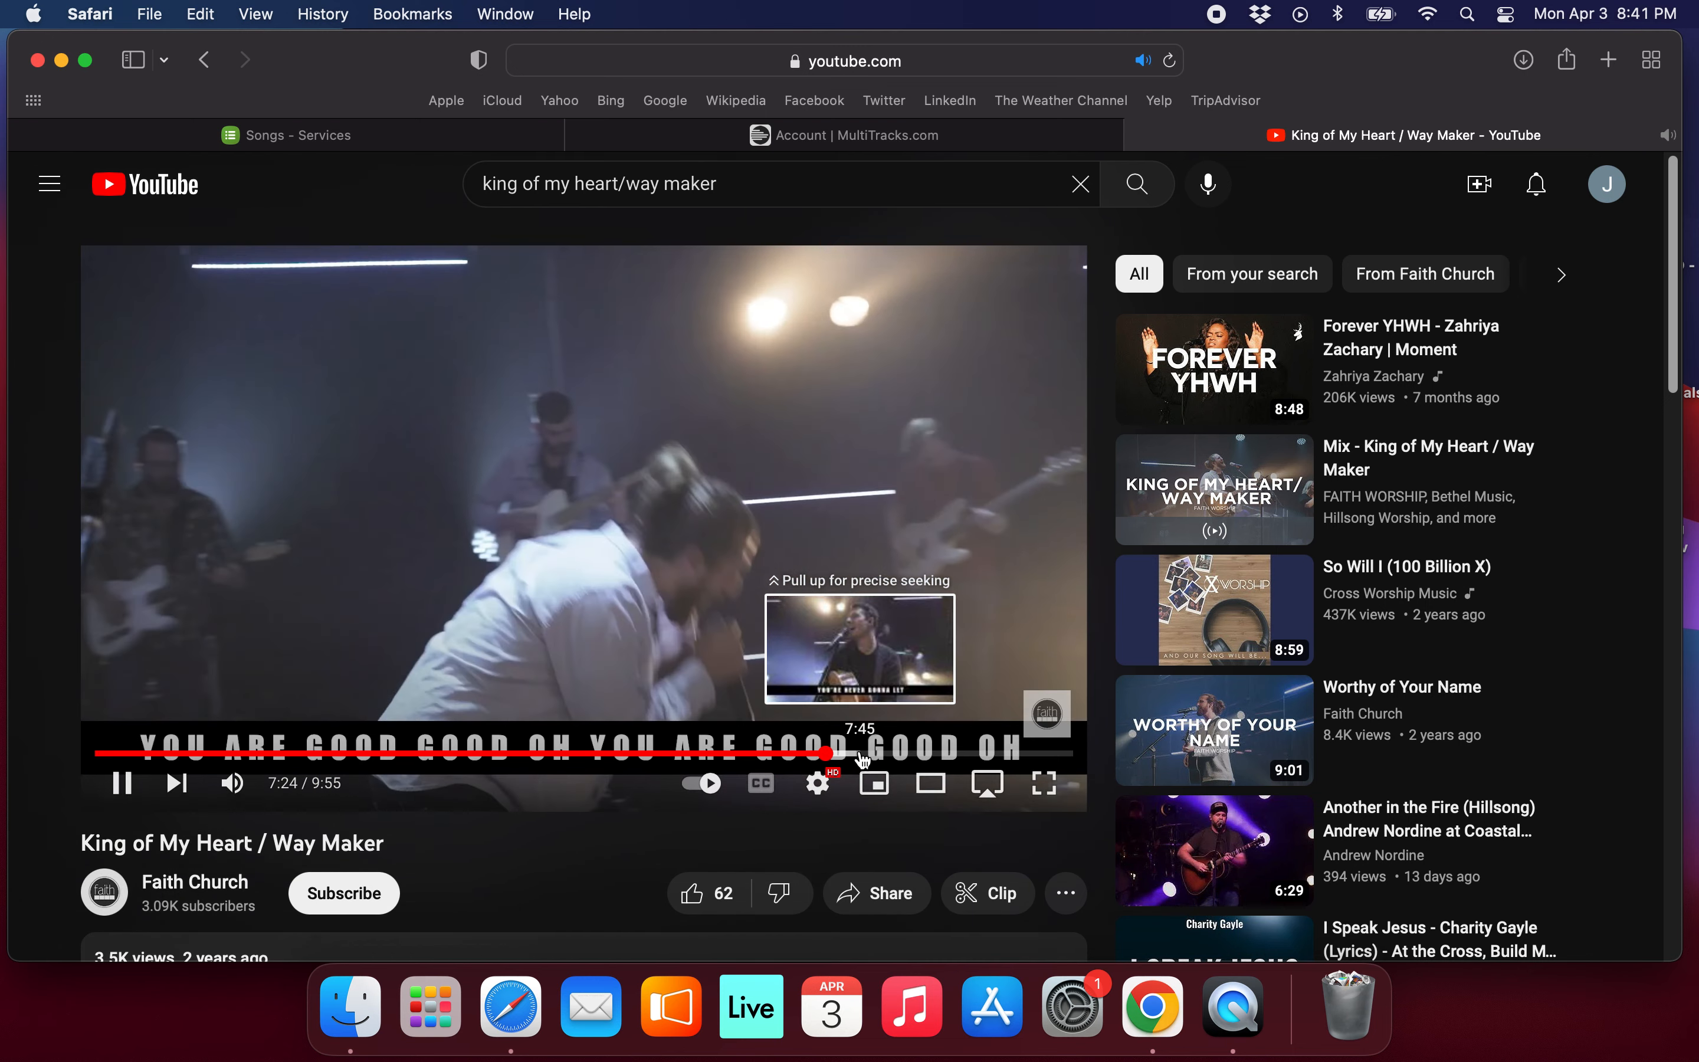
pyautogui.click(862, 756)
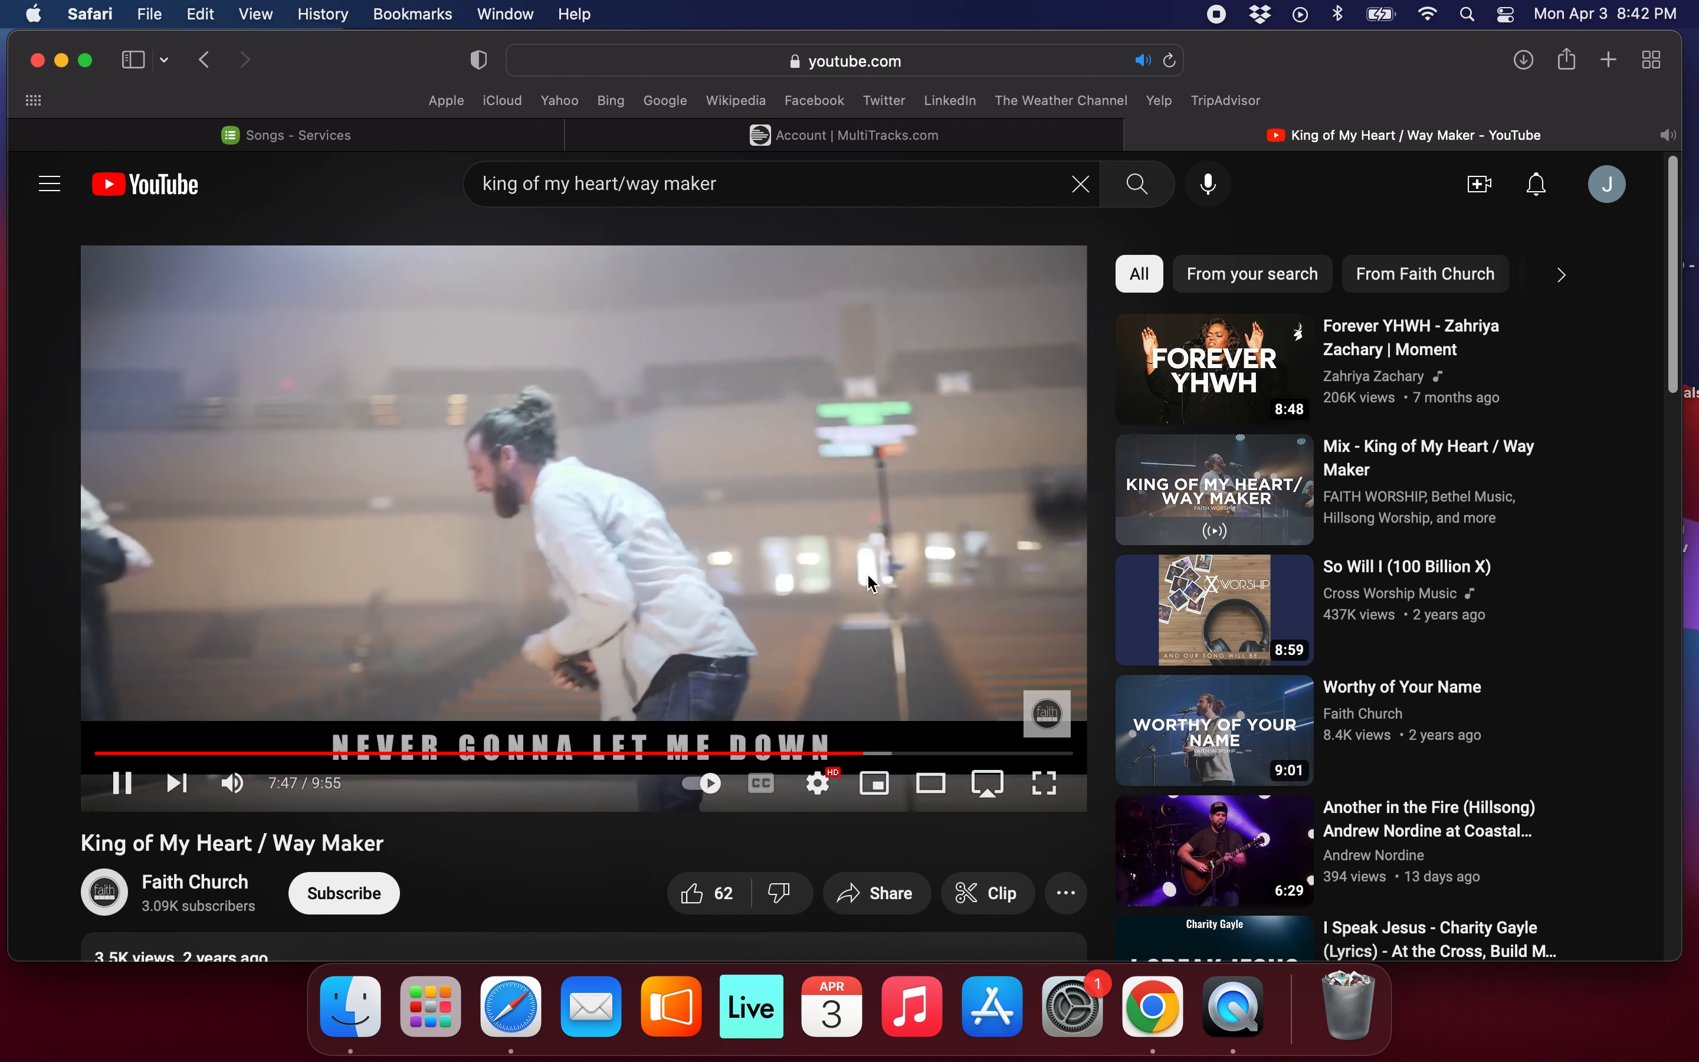
pyautogui.click(868, 577)
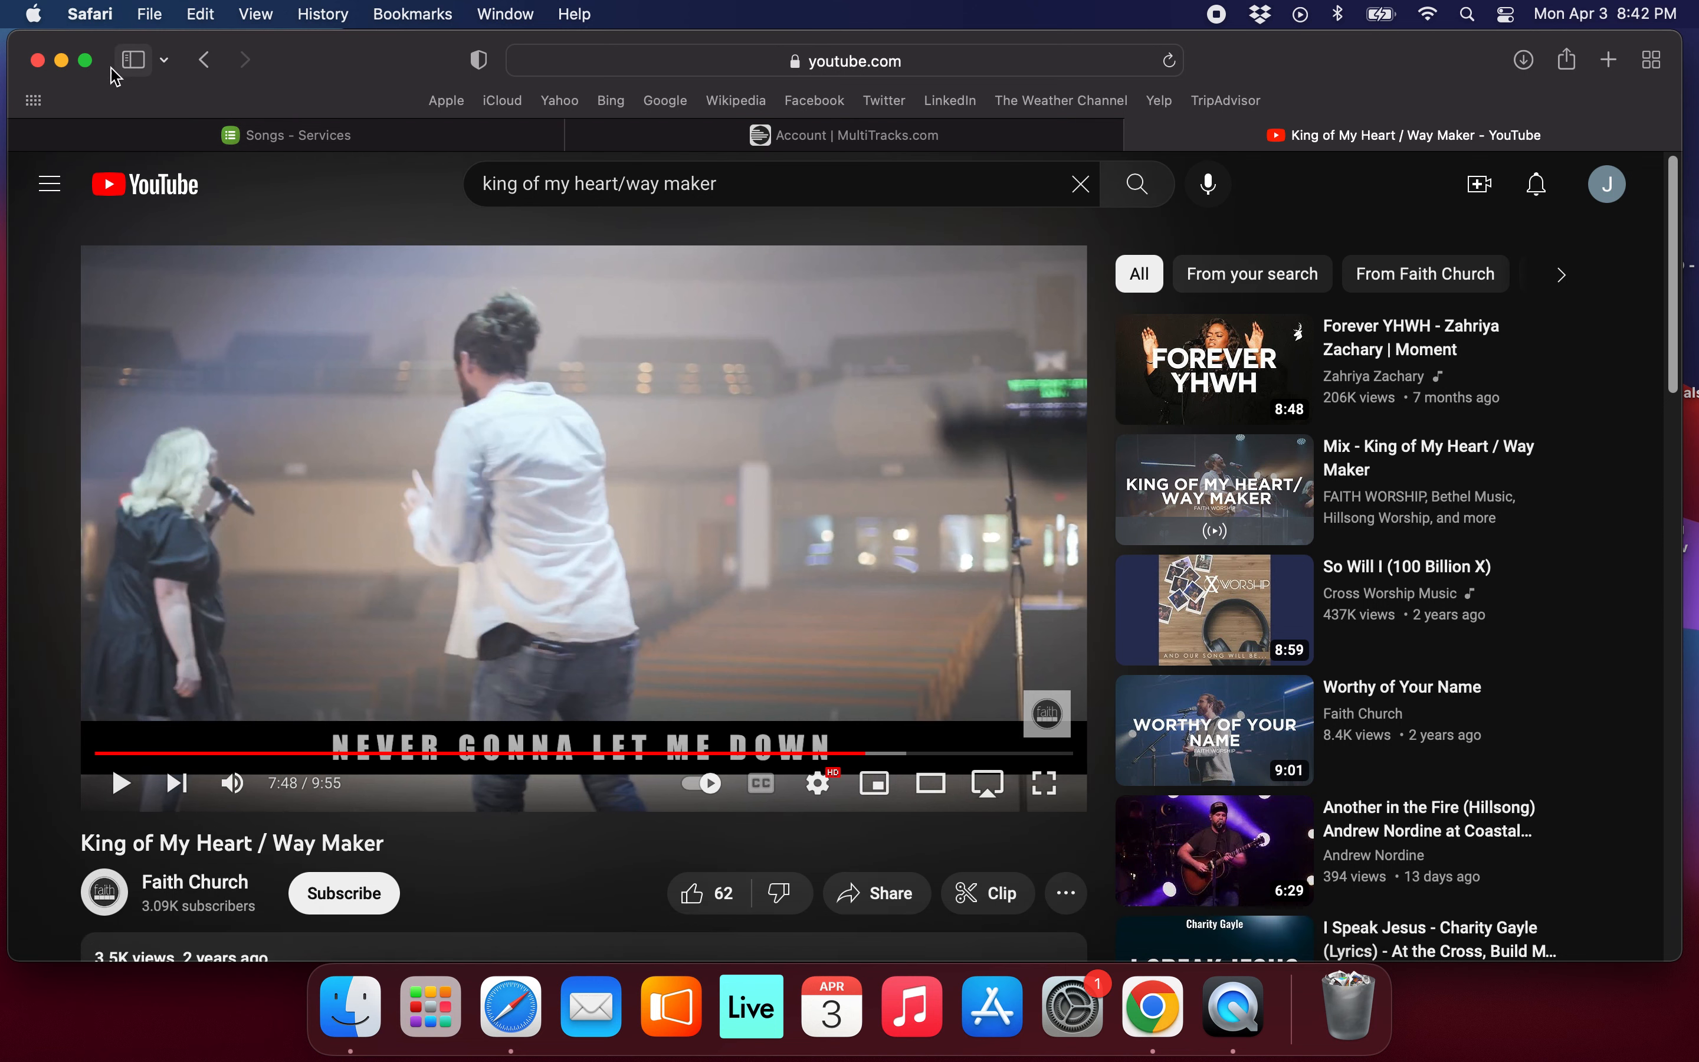
# Minimize the browser and open ServiceArrViewTemplatev1.2.als from the ServiceArrViewTemplate Project folder in Ableton Live.
pyautogui.click(63, 62)
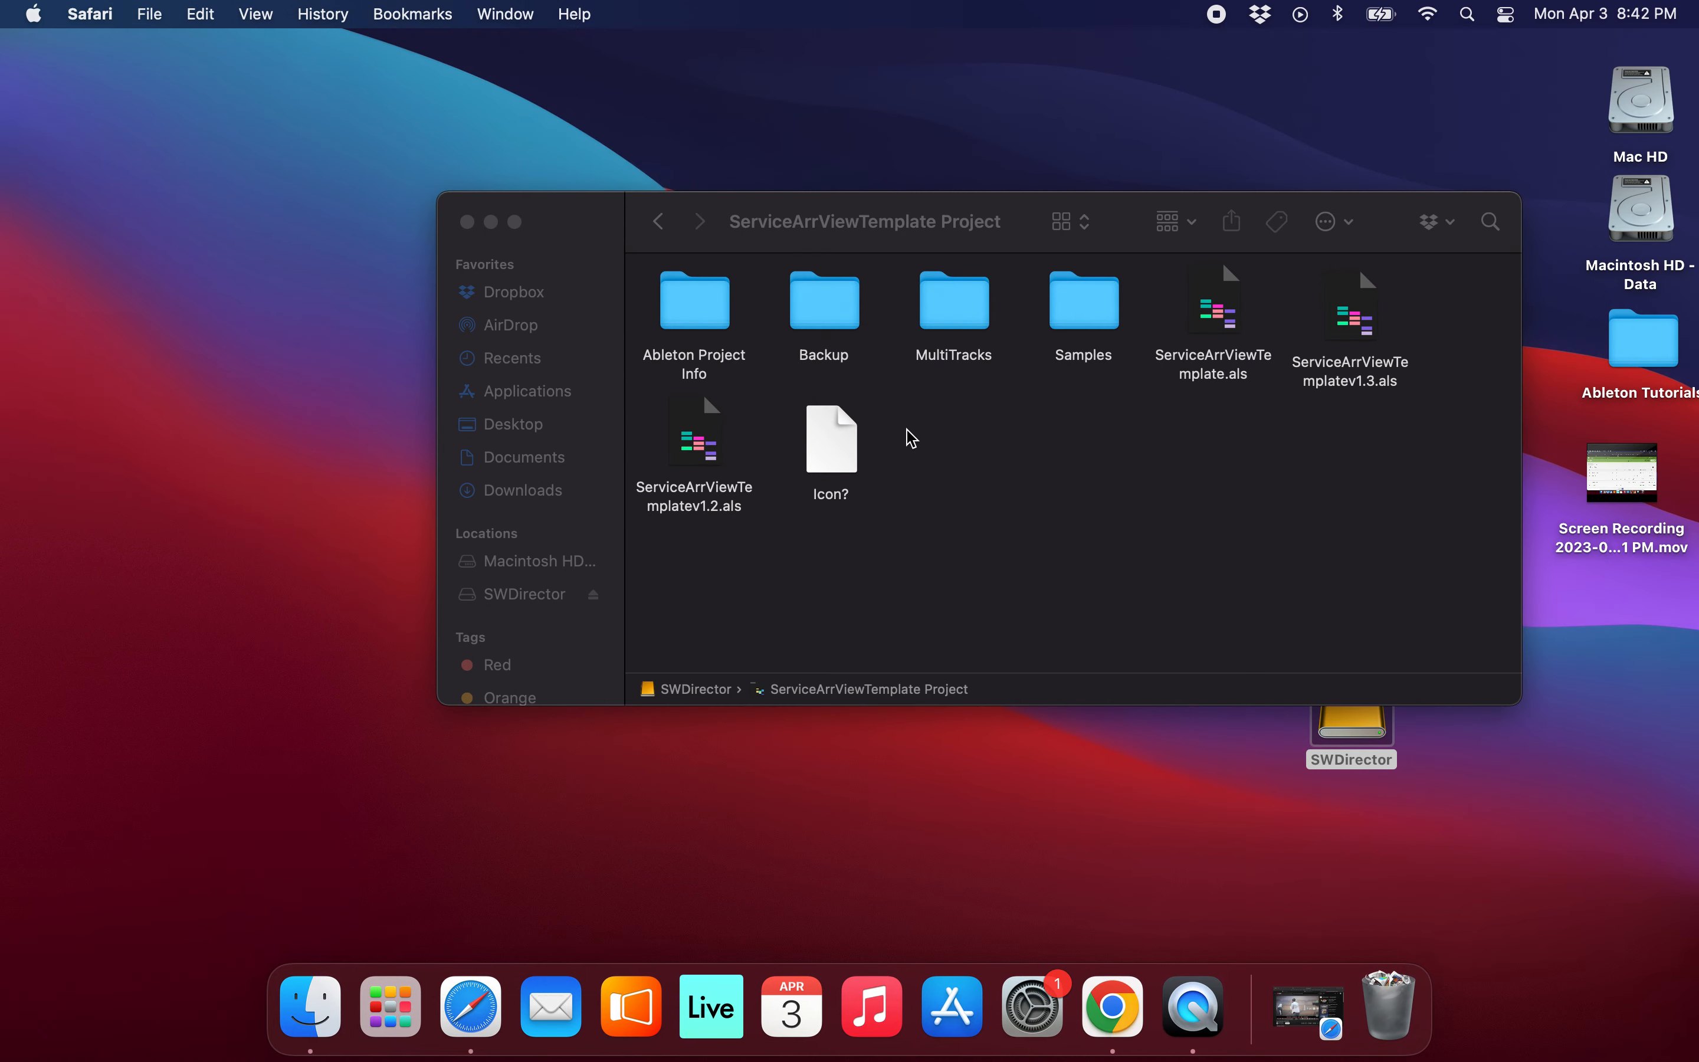
pyautogui.click(687, 240)
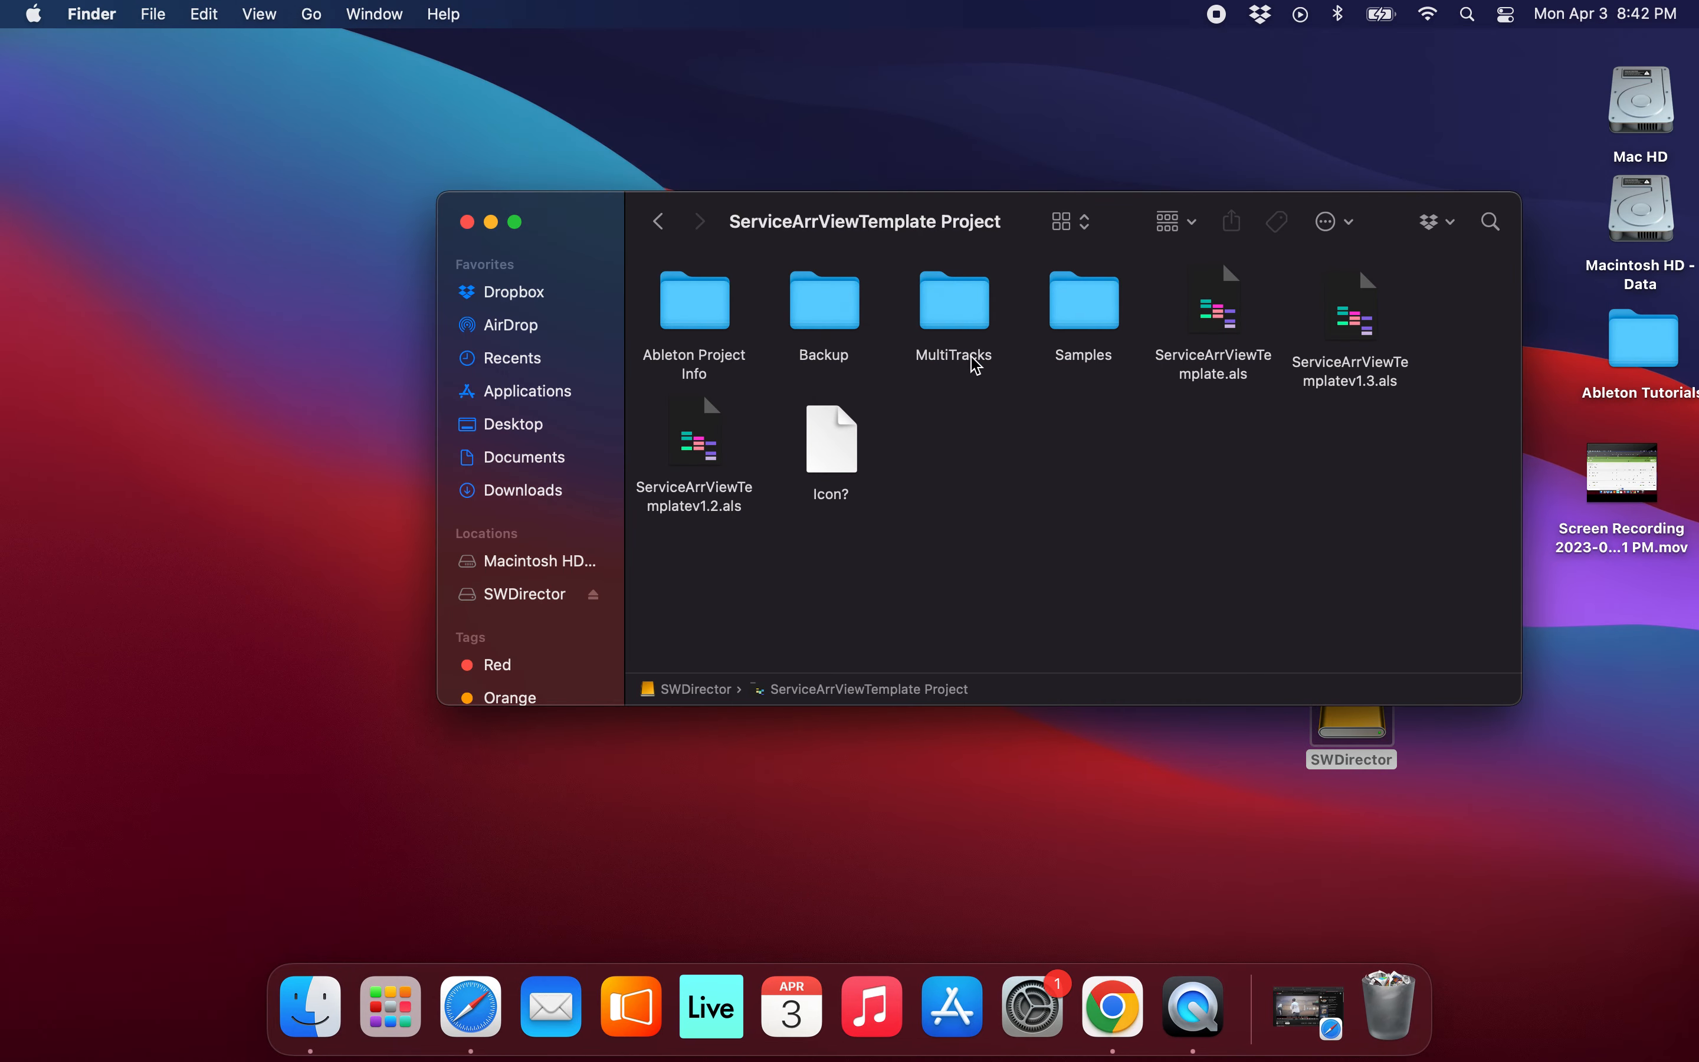
pyautogui.doubleClick(700, 447)
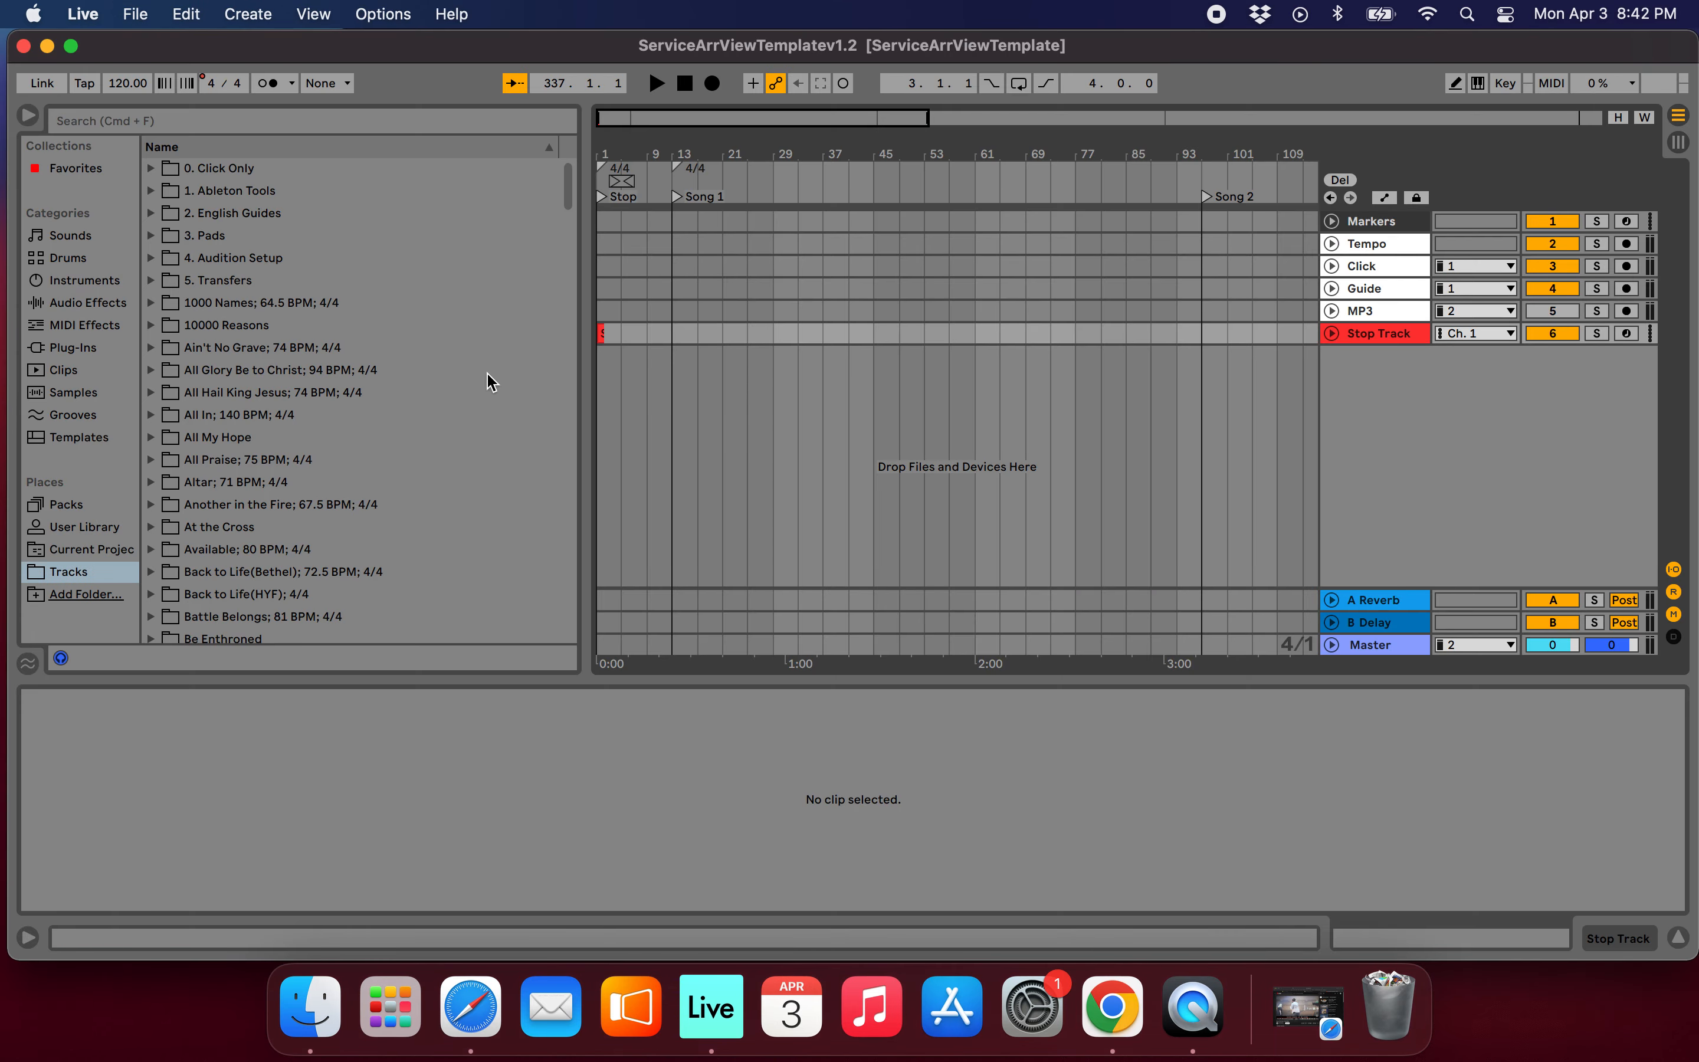
# Add King of My Heart- FMTD.als from the song's Key- G MultiTrack-King Of My Heart-Starlight-G folder to the arrangement, below the Stop Track.
pyautogui.scroll(-5, 759, 329)
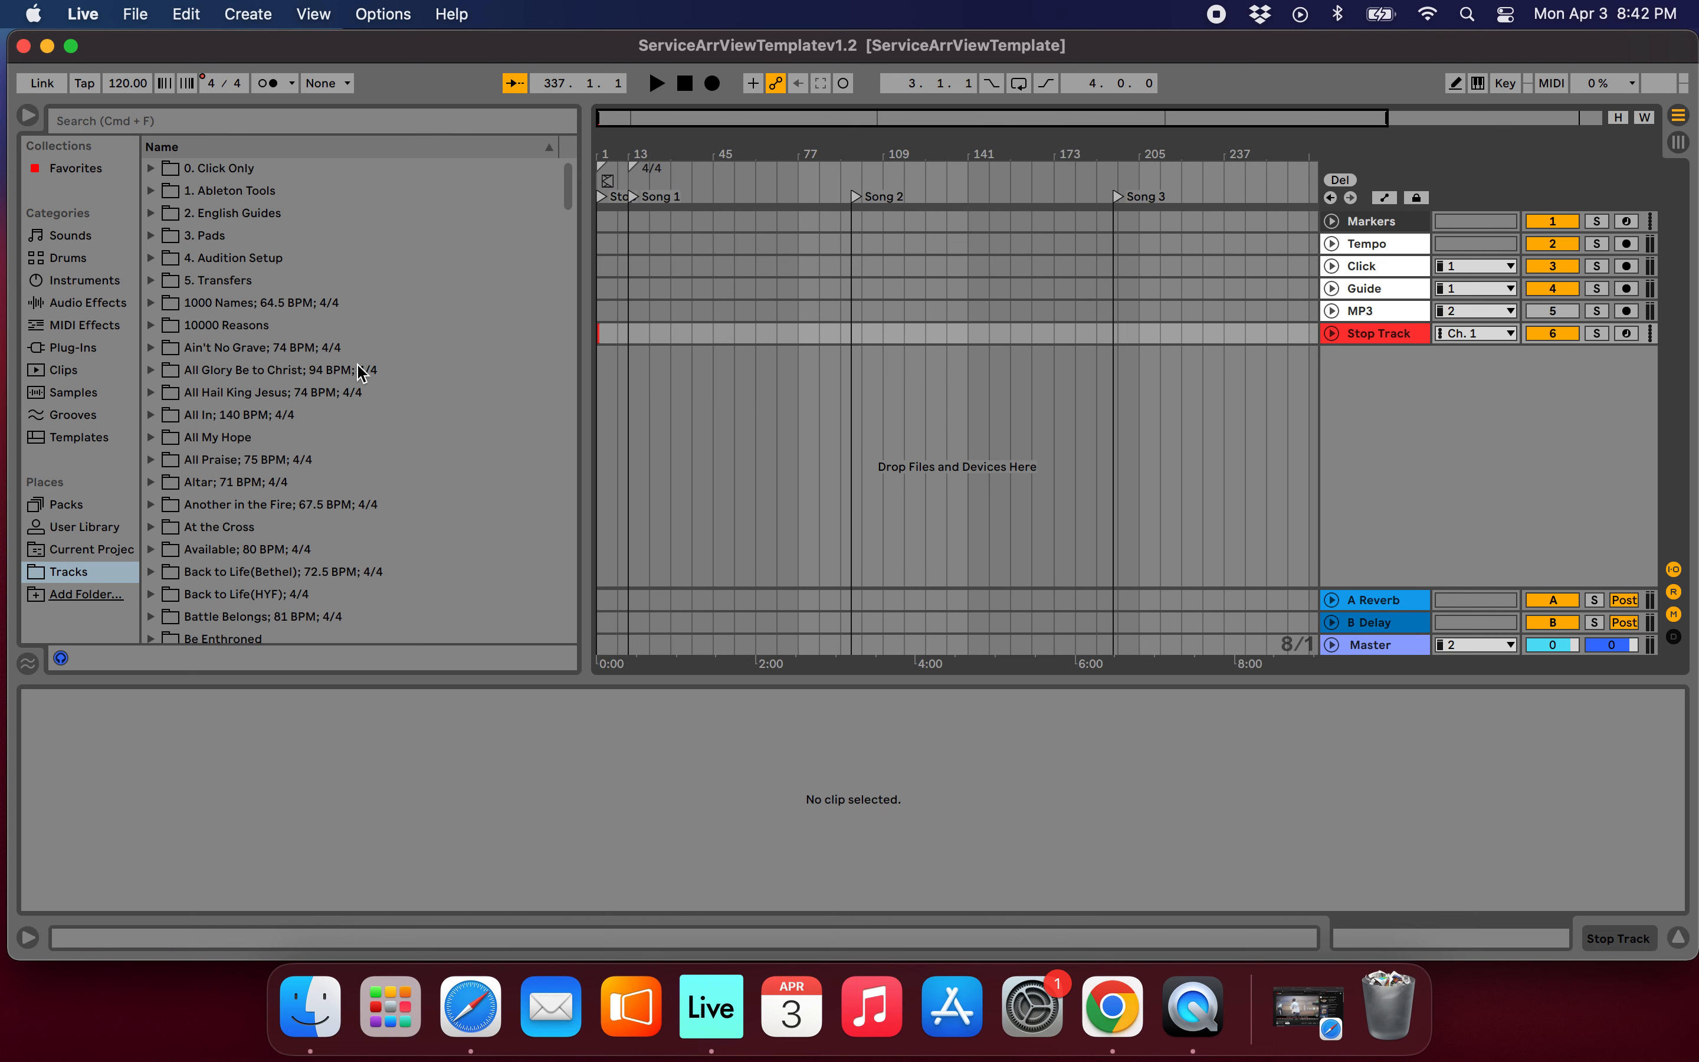
pyautogui.scroll(-20, 360, 372)
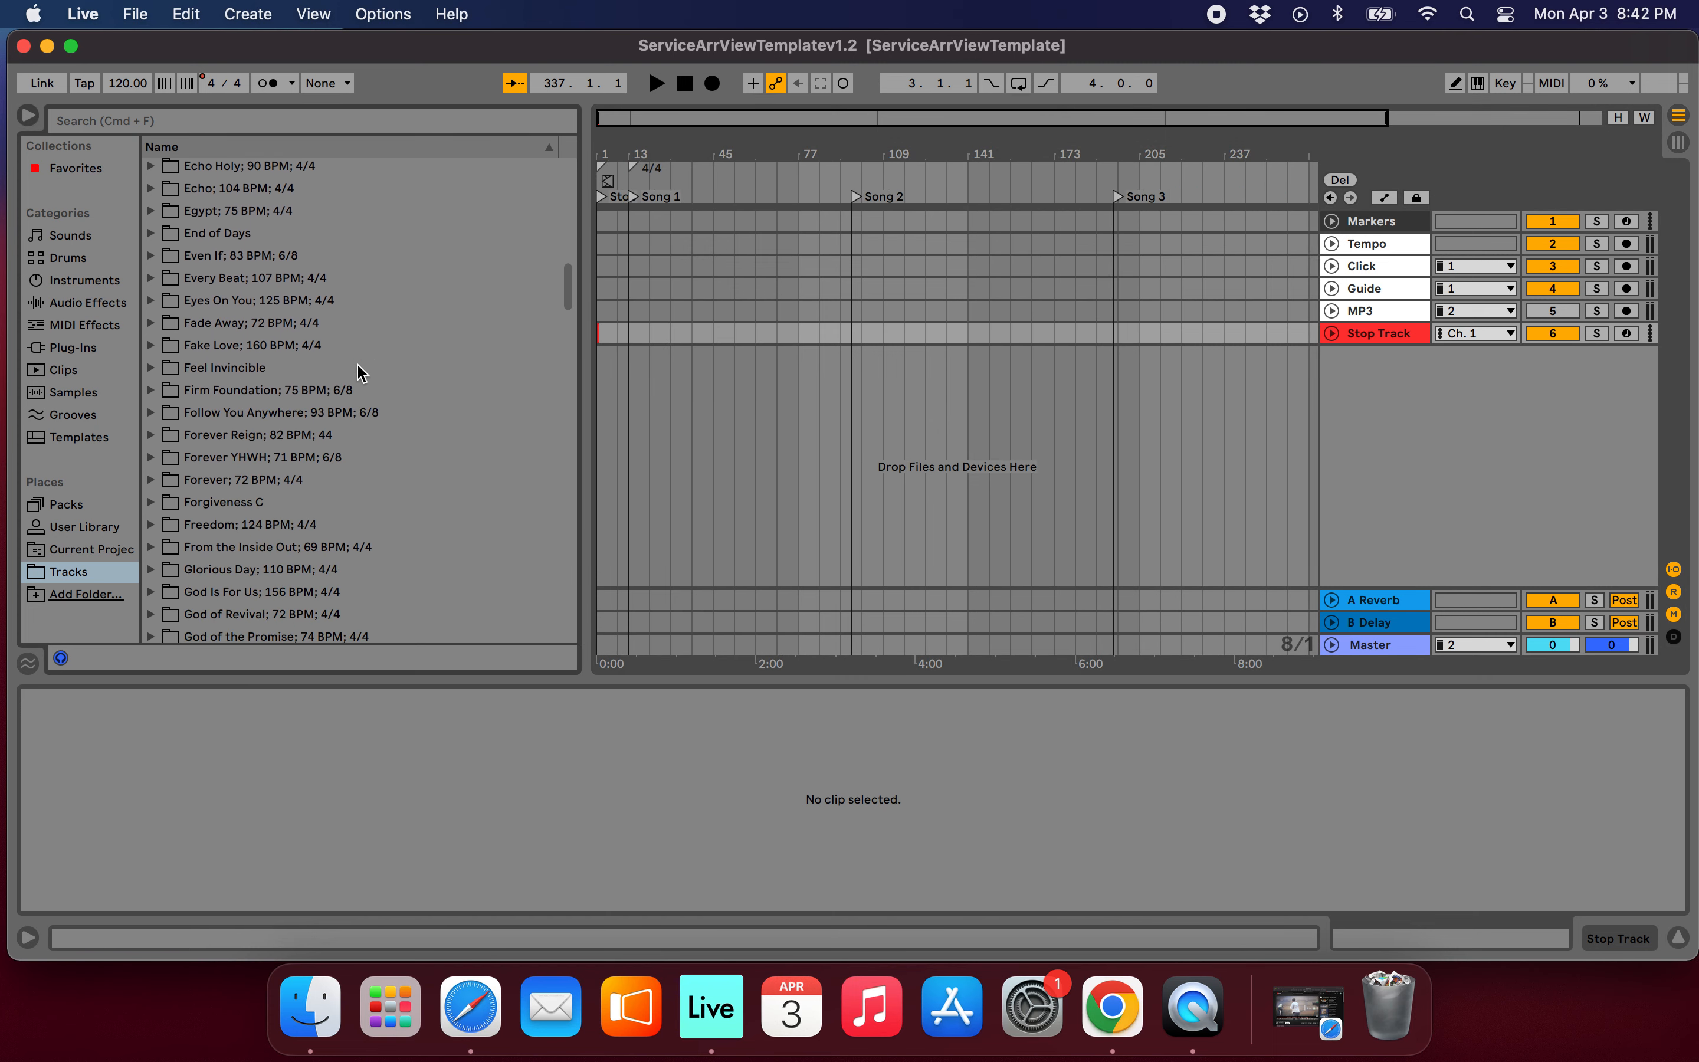
pyautogui.scroll(-15, 360, 372)
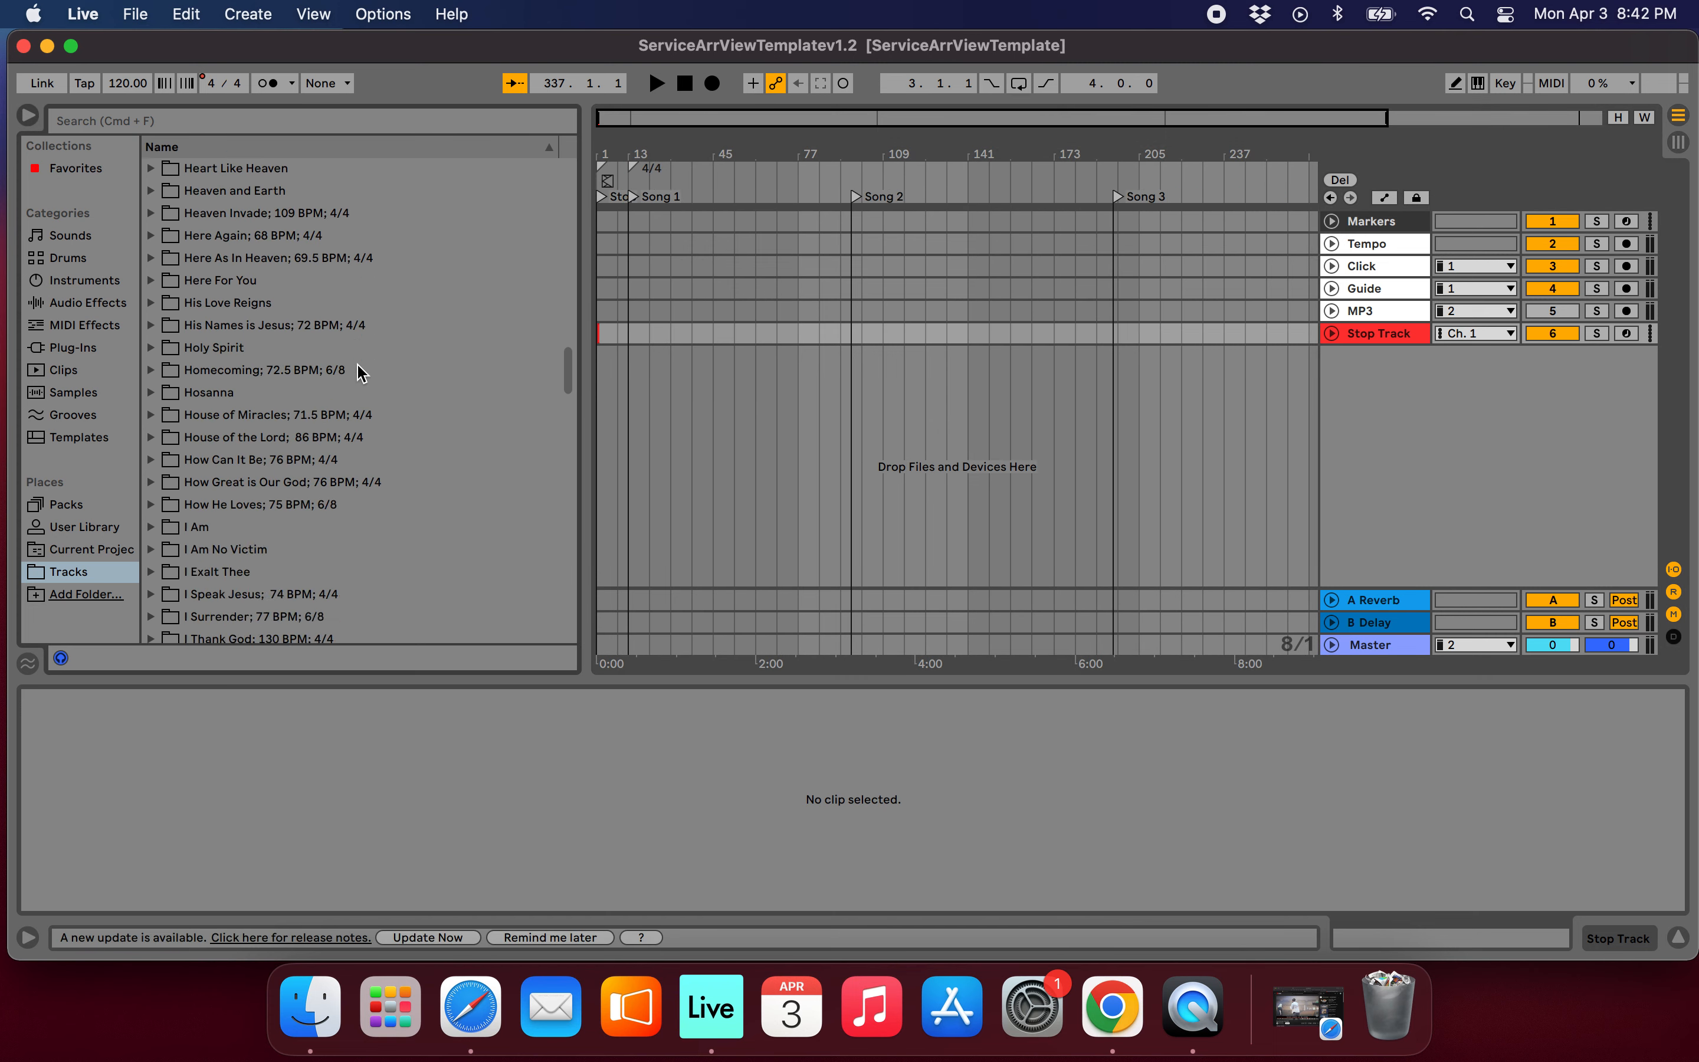
pyautogui.scroll(-10, 360, 372)
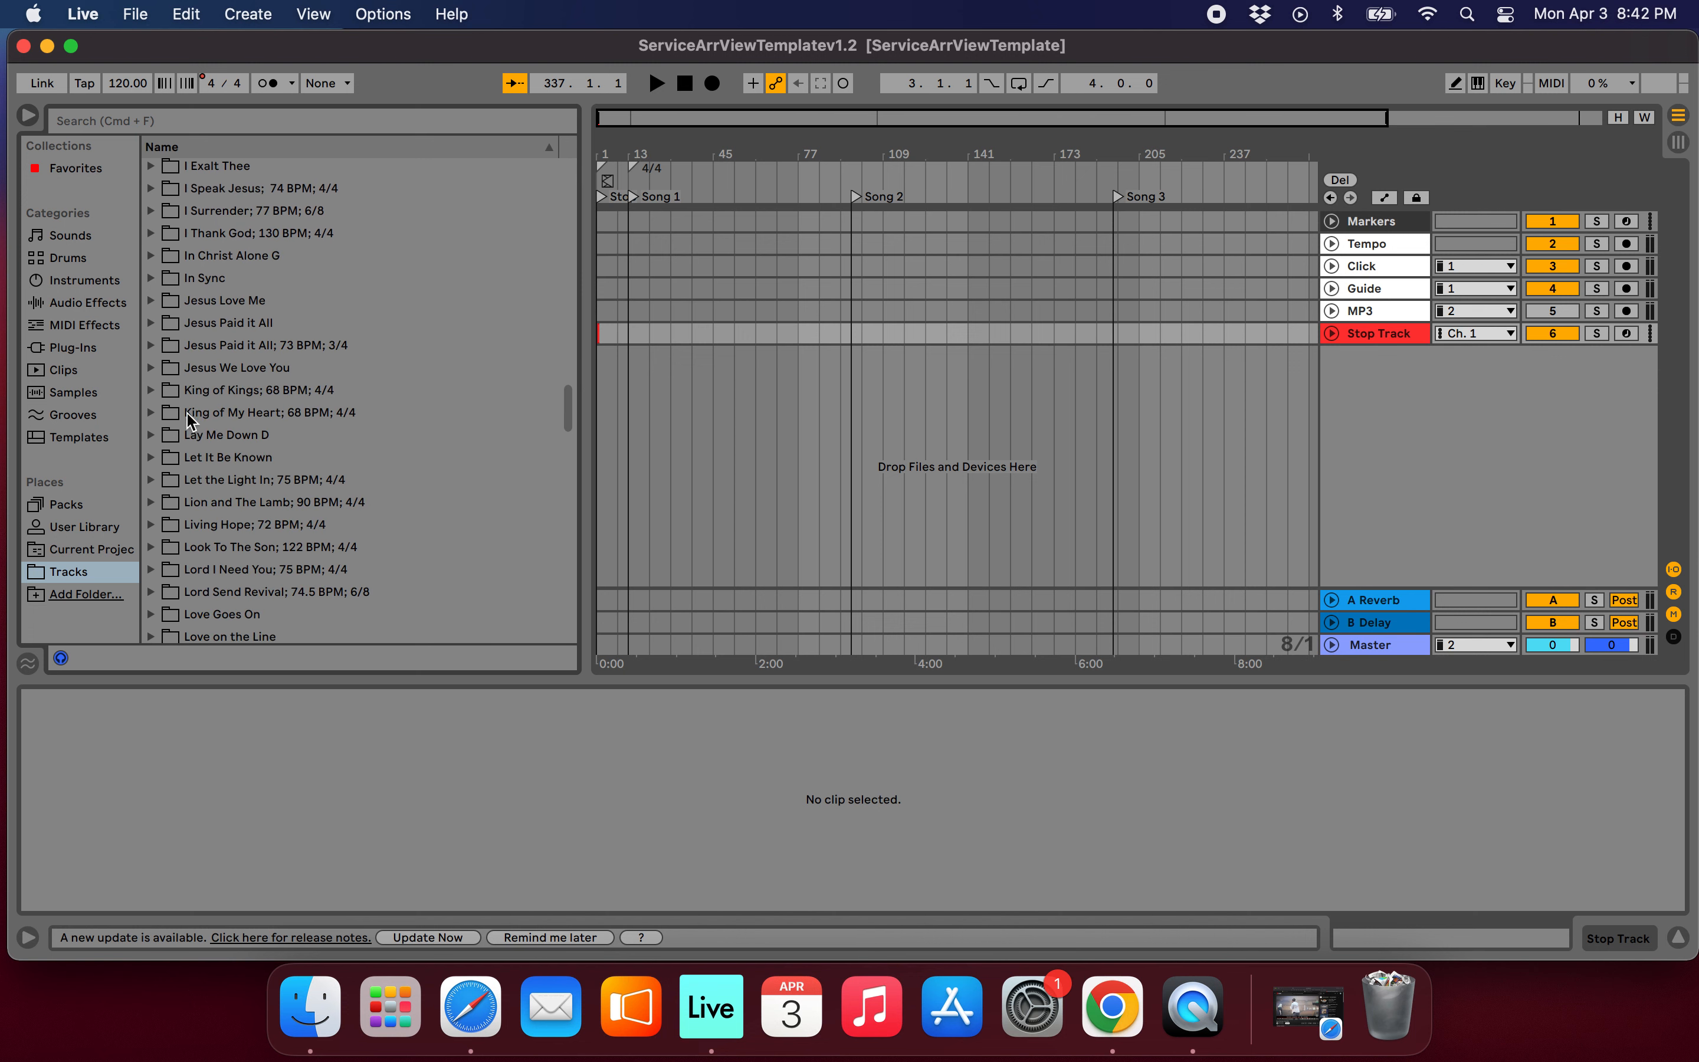
pyautogui.click(152, 415)
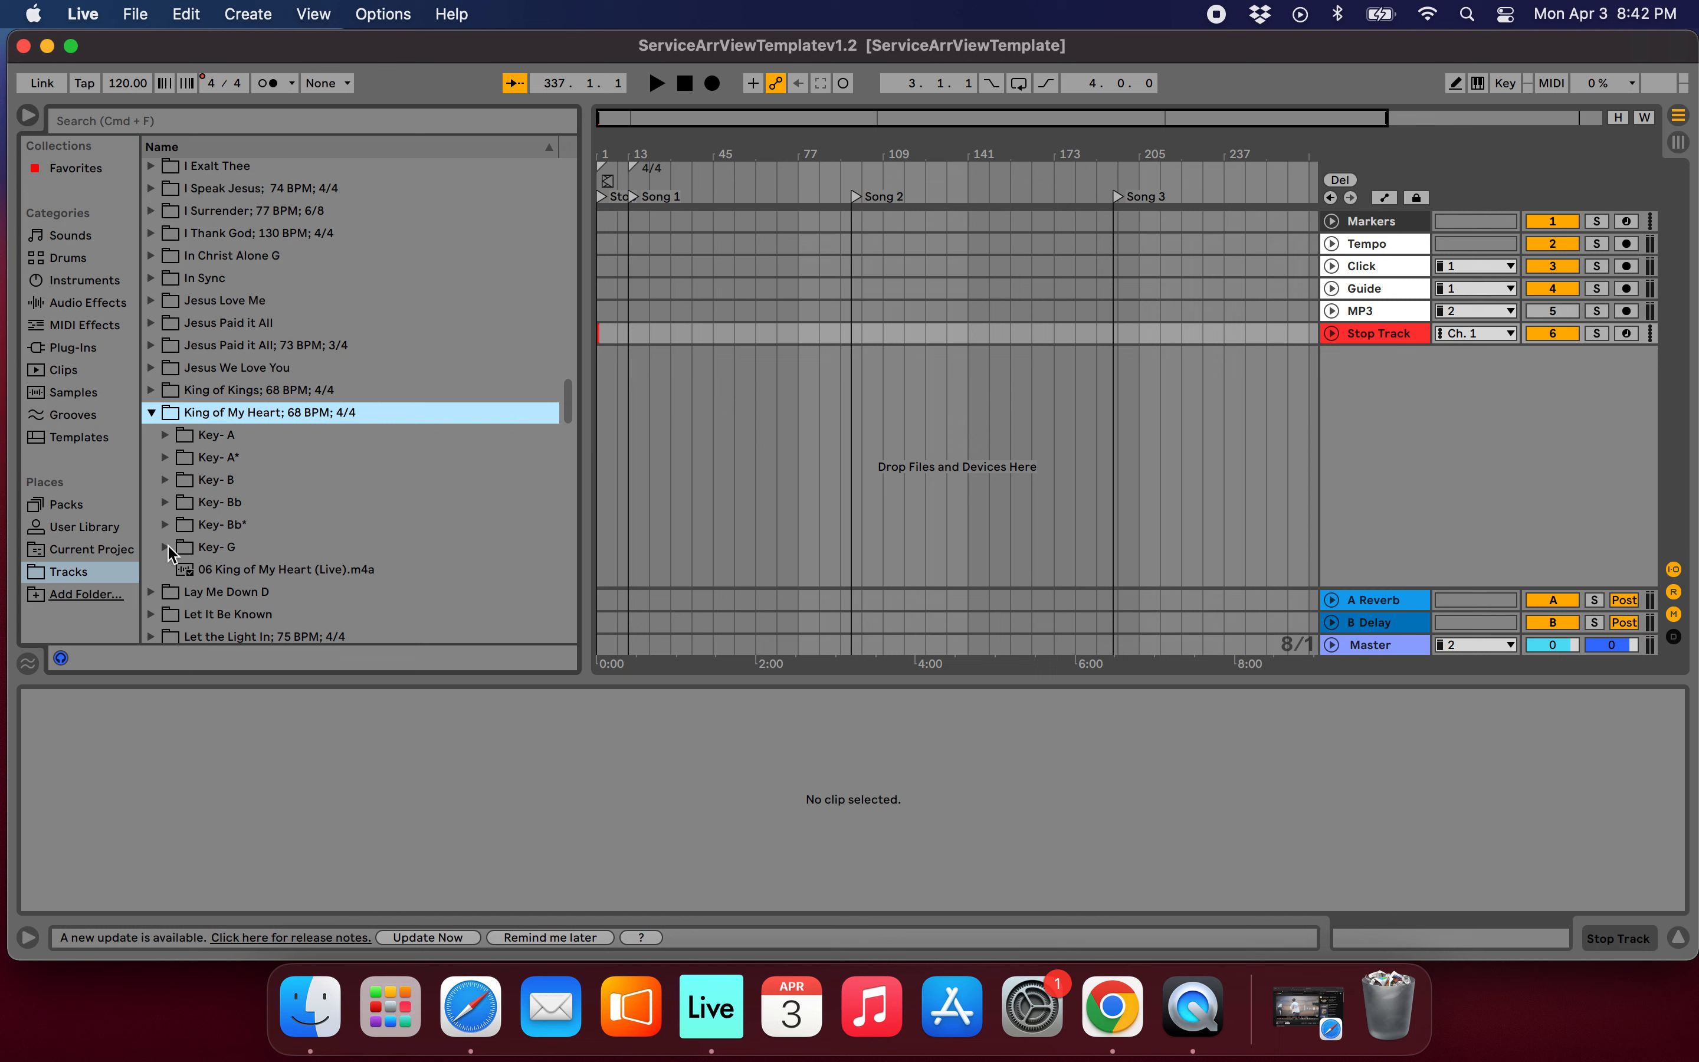
pyautogui.scroll(-4, 304, 527)
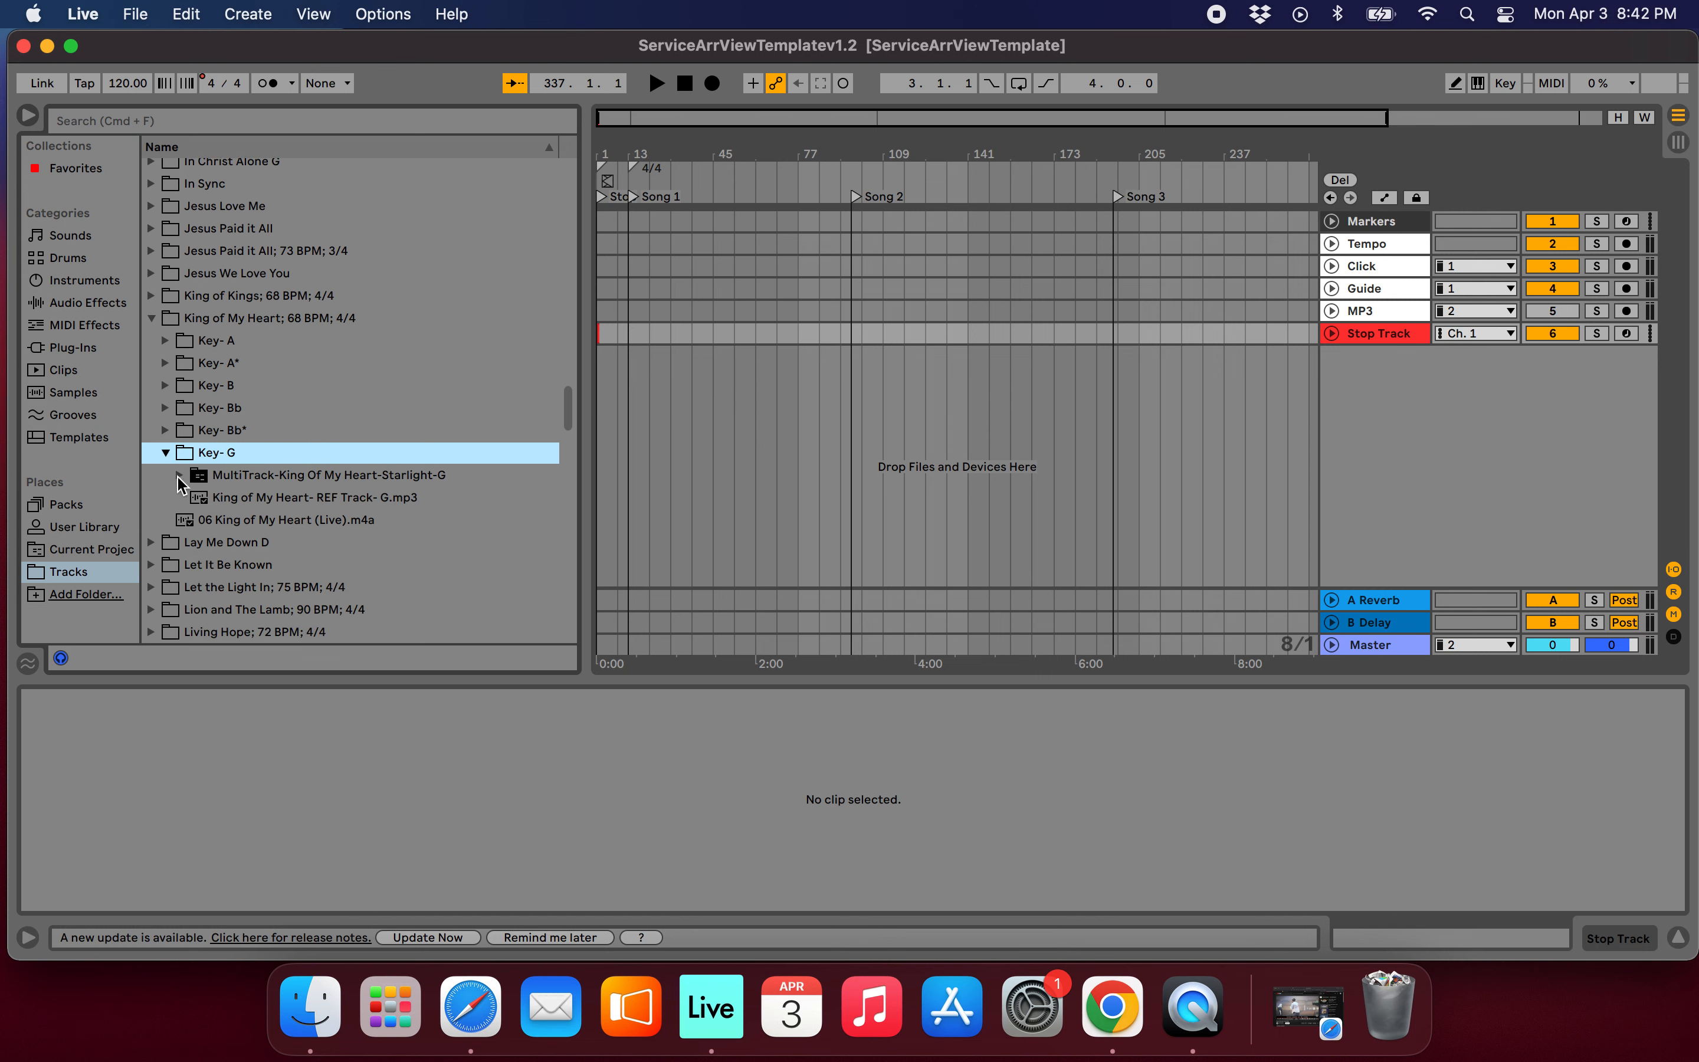
pyautogui.click(180, 476)
pyautogui.scroll(-2, 281, 523)
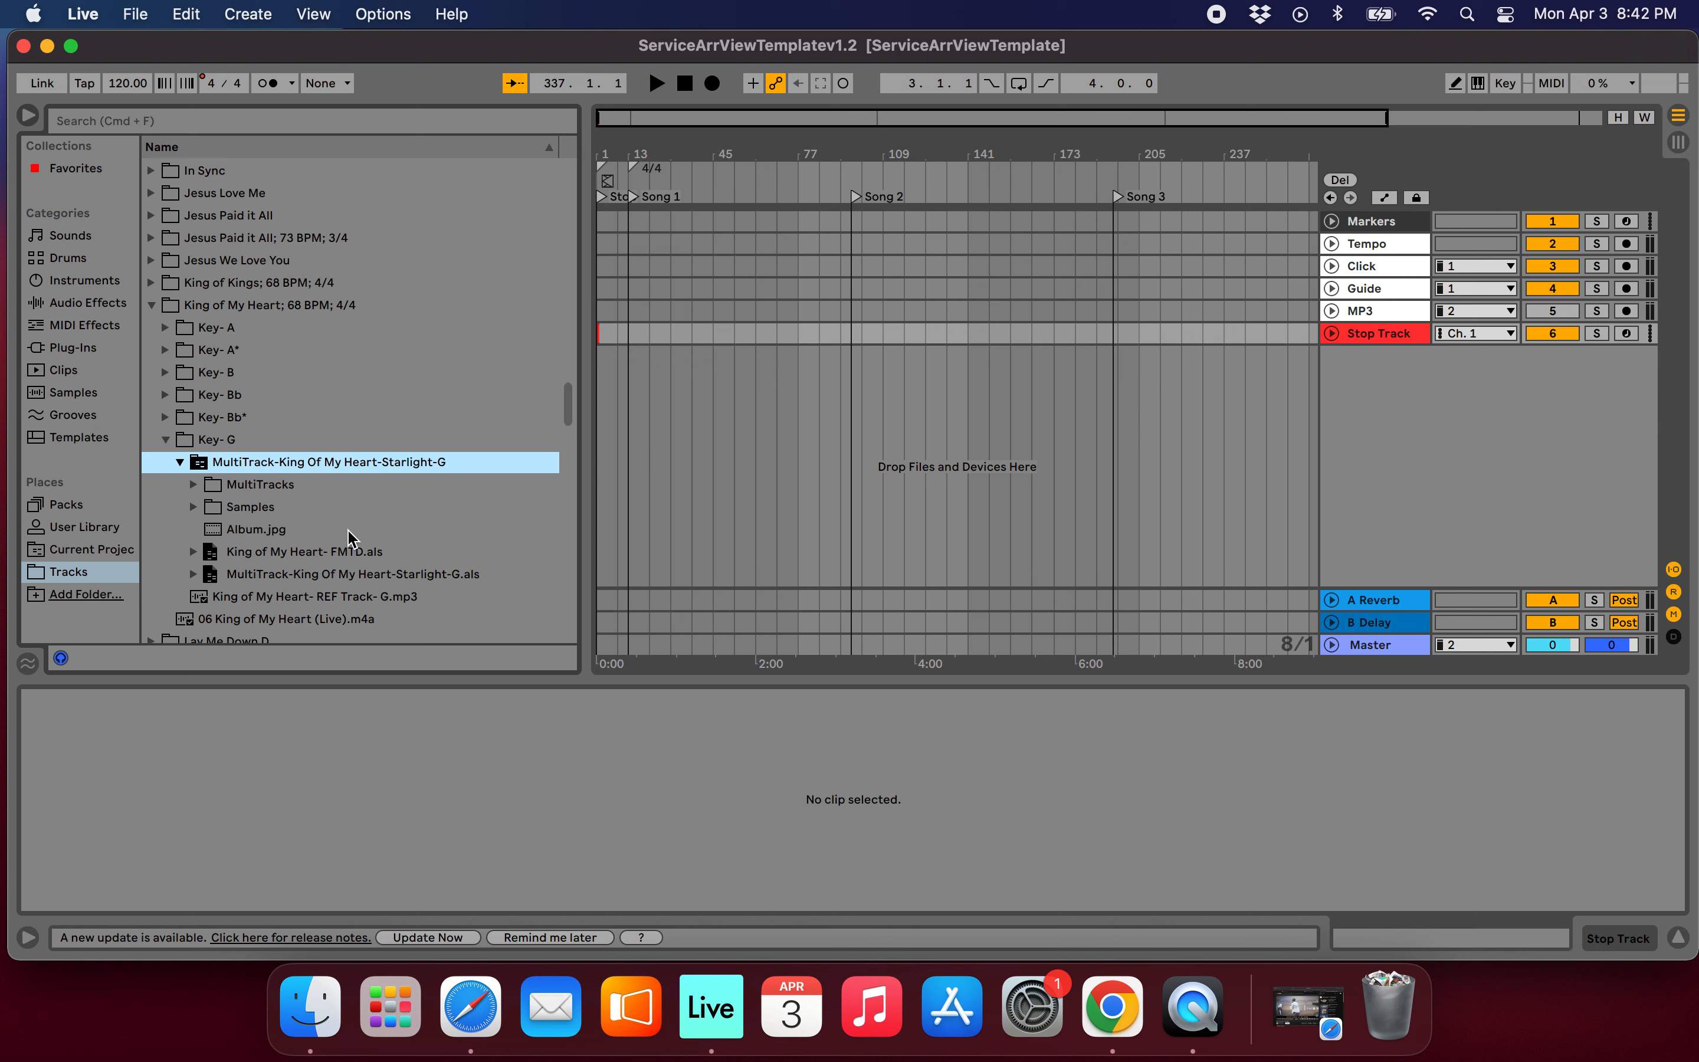
pyautogui.moveTo(215, 528); pyautogui.dragTo(768, 475)
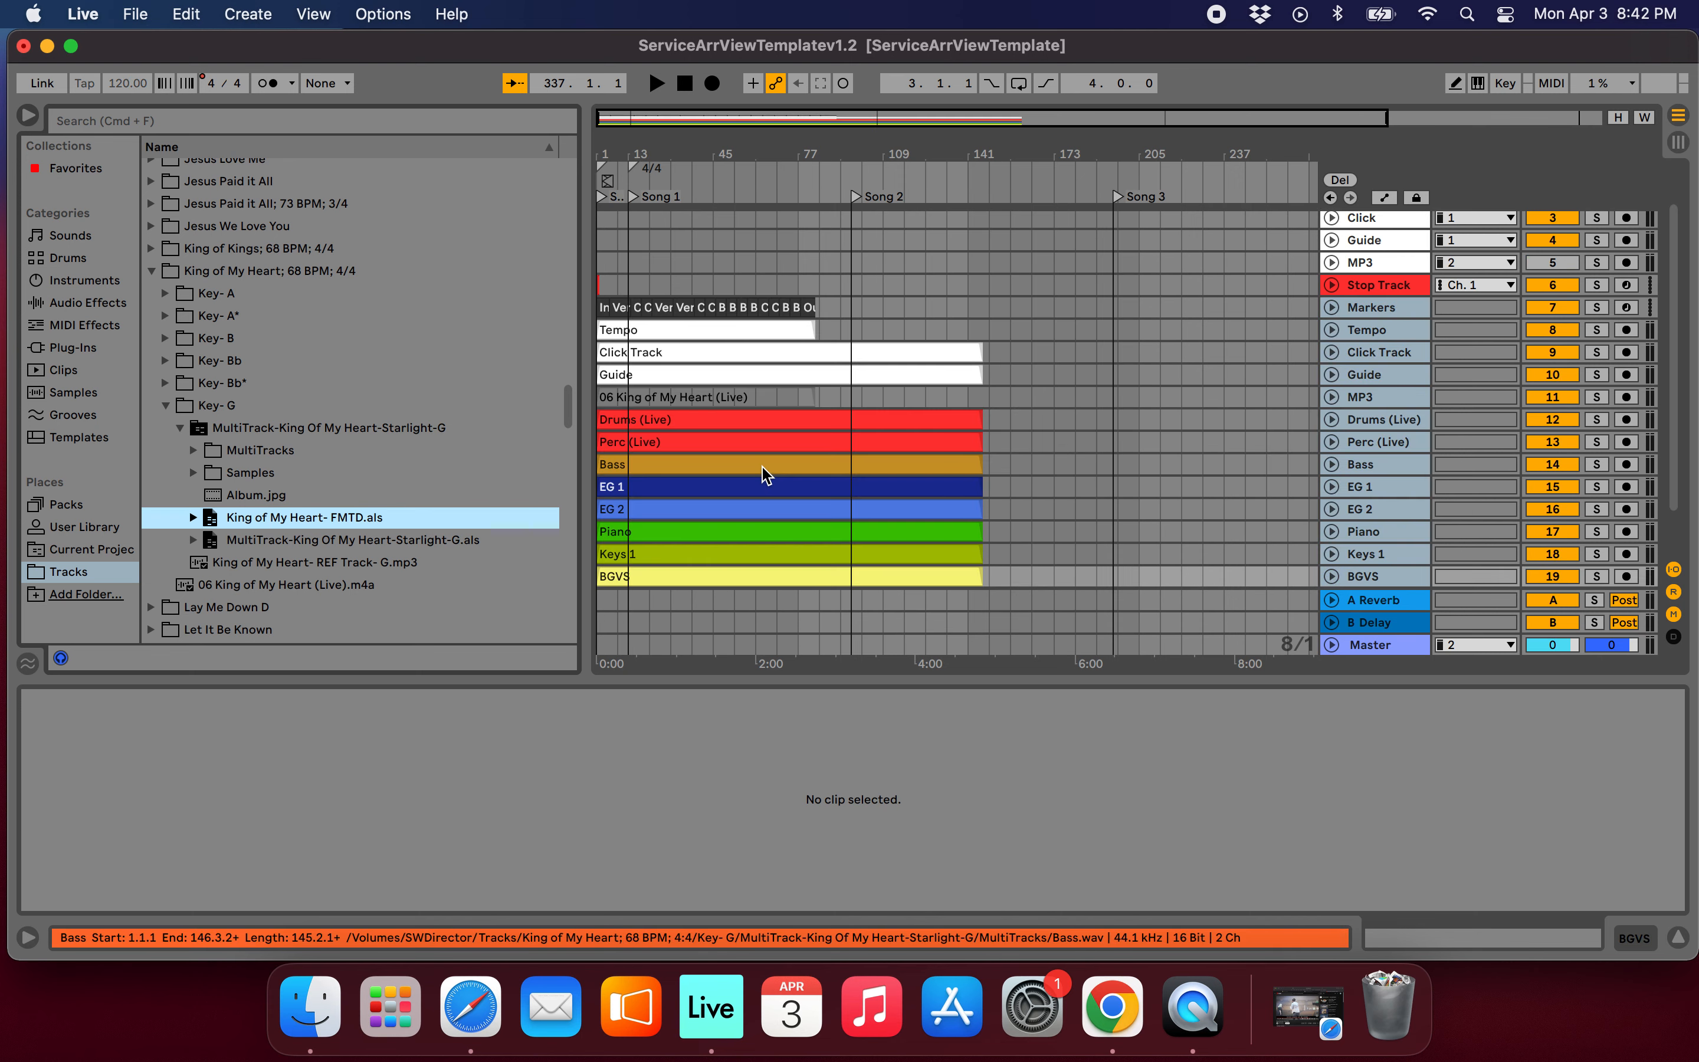
# Move the imported clips to the Song 1 locator and place the Markers, Tempo, Click, Guide and MP3 clips on the template's matching tracks.
pyautogui.moveTo(921, 528); pyautogui.dragTo(653, 277)
pyautogui.scroll(3, 812, 376)
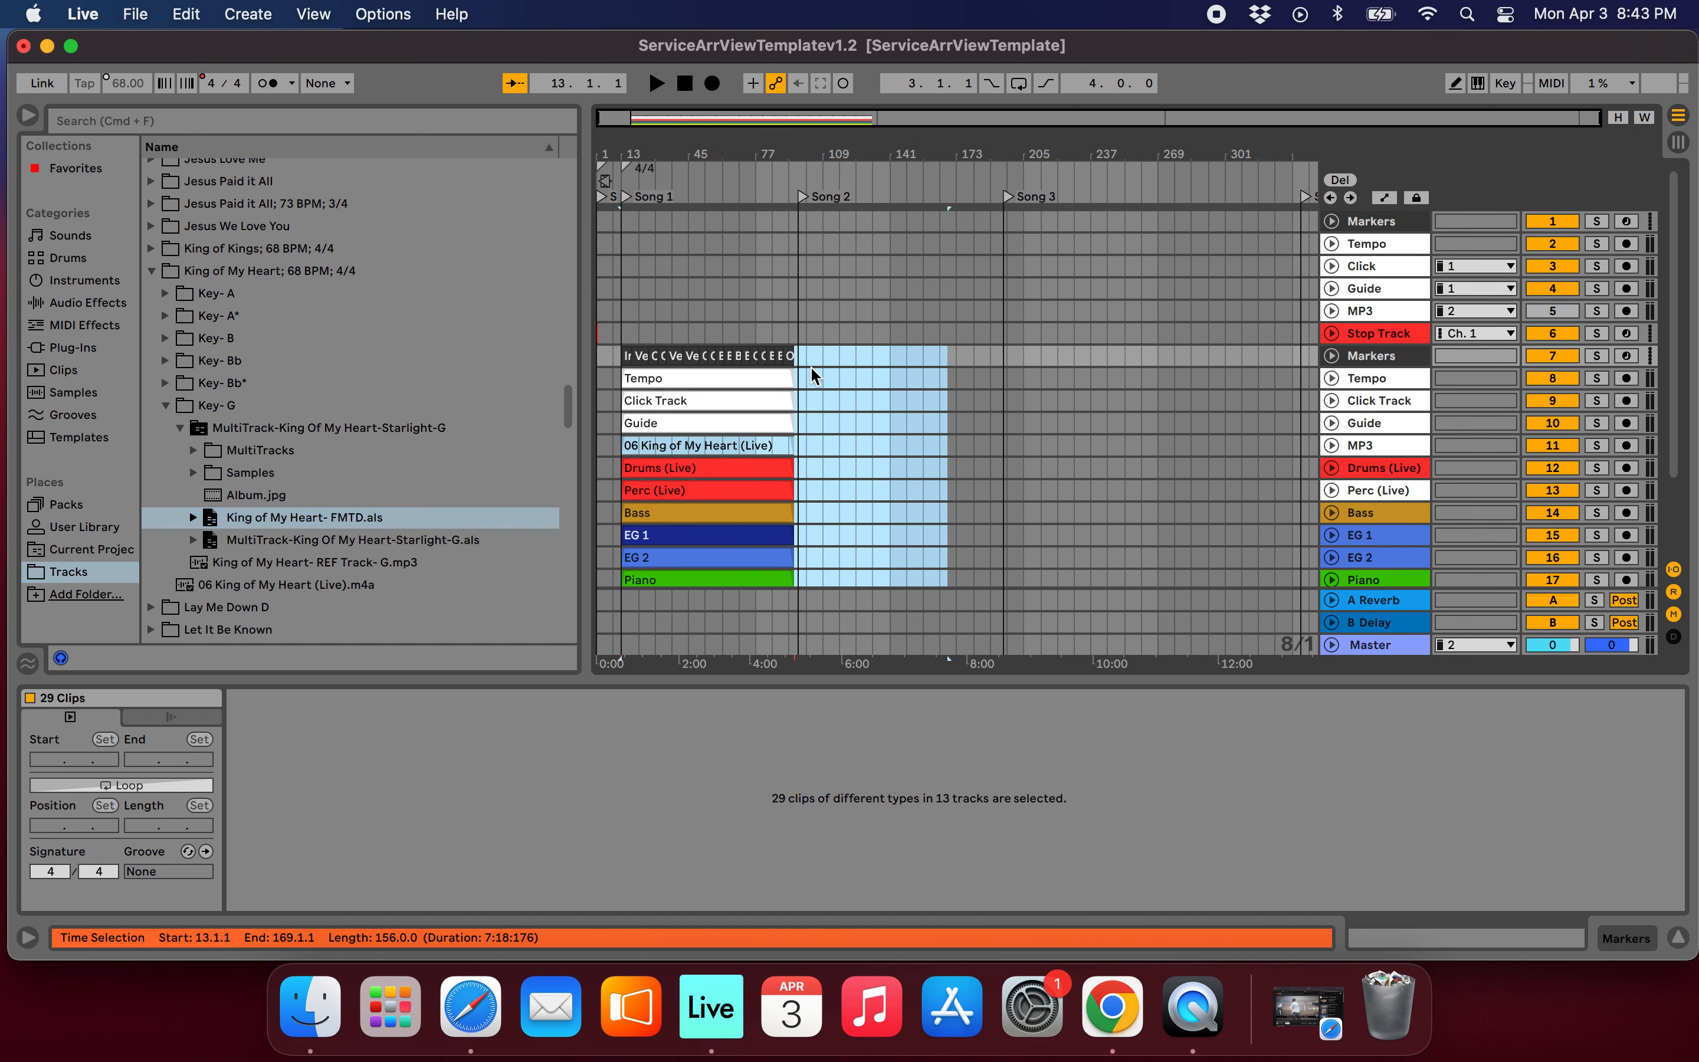
pyautogui.moveTo(709, 382); pyautogui.dragTo(716, 223)
pyautogui.click(801, 425)
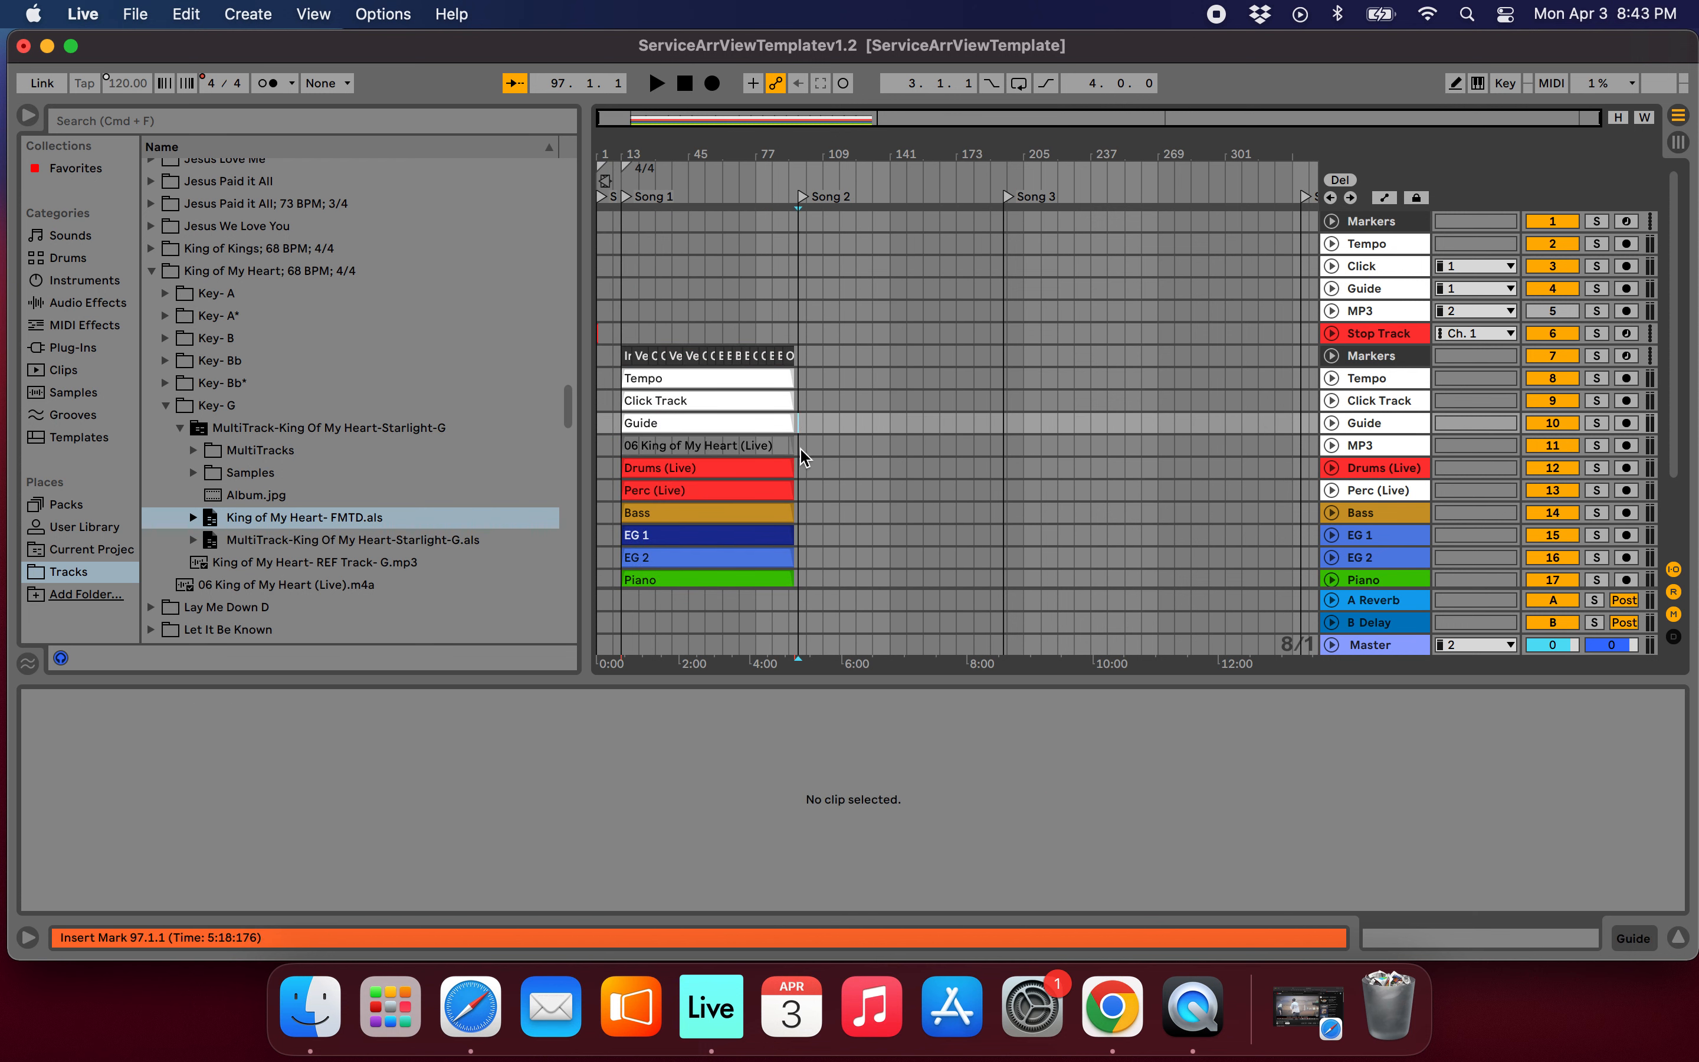
pyautogui.moveTo(798, 451); pyautogui.dragTo(853, 267)
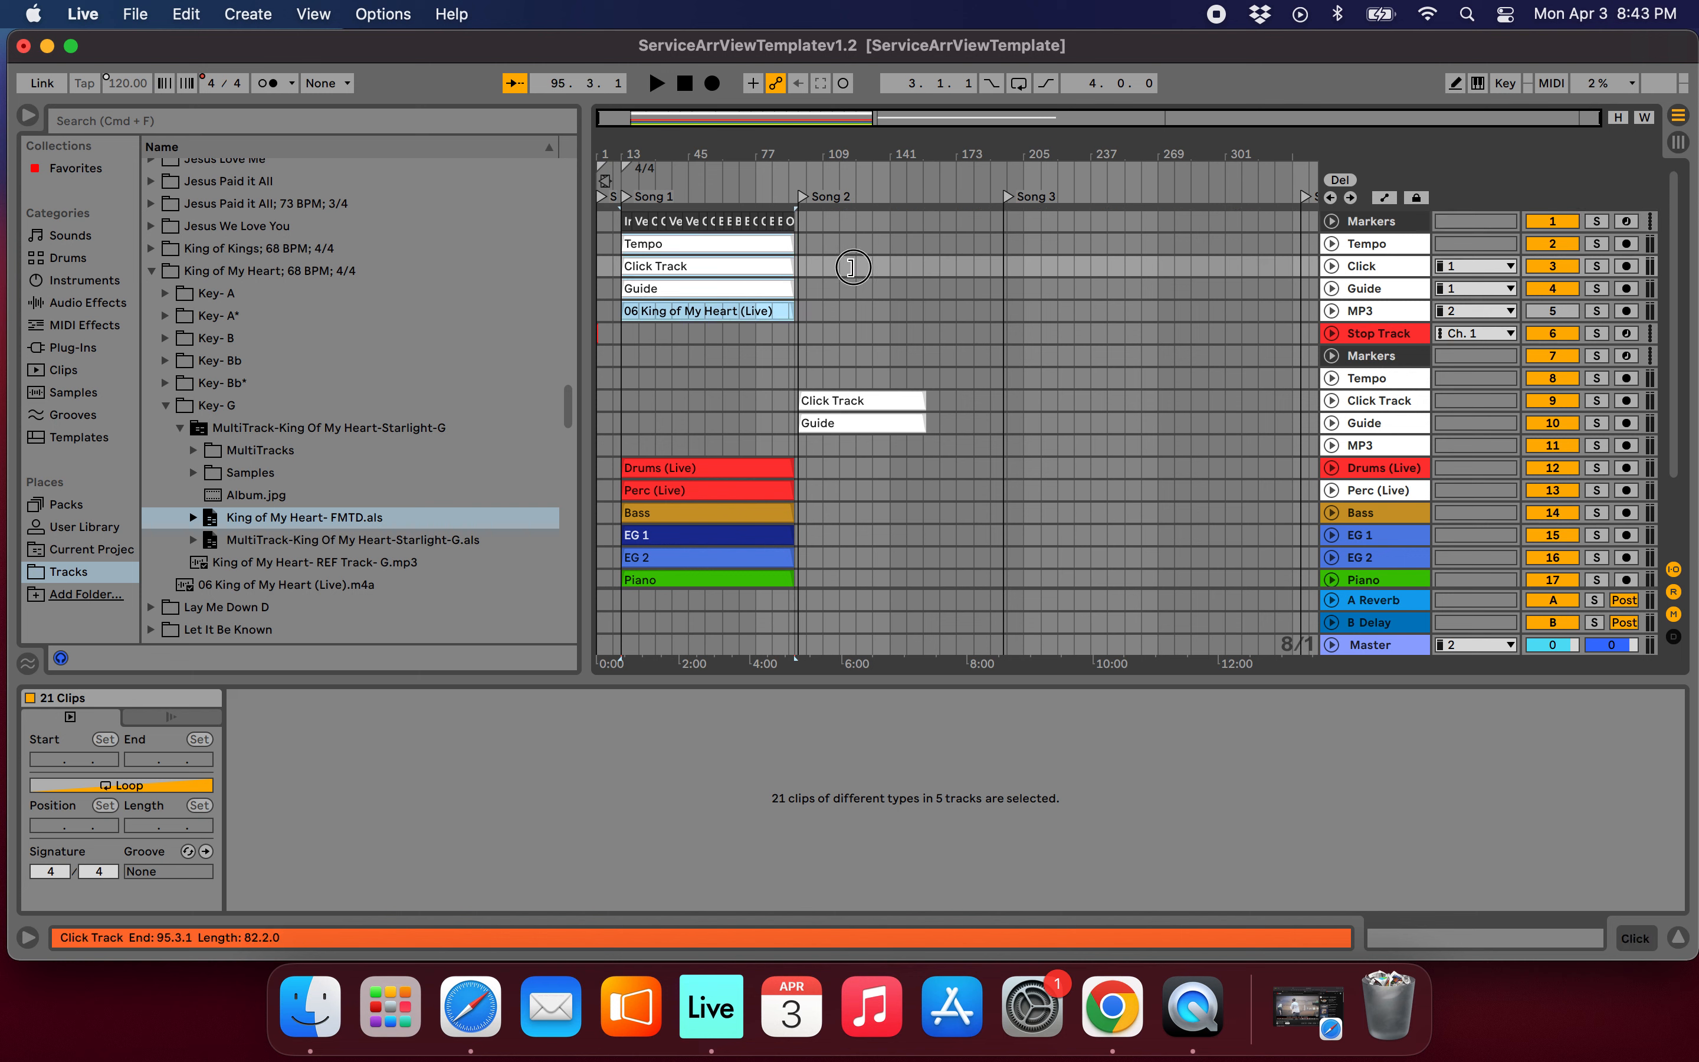
# Delete the imported duplicate tracks from Markers through MP3 below the Stop Track.
pyautogui.click(1367, 360)
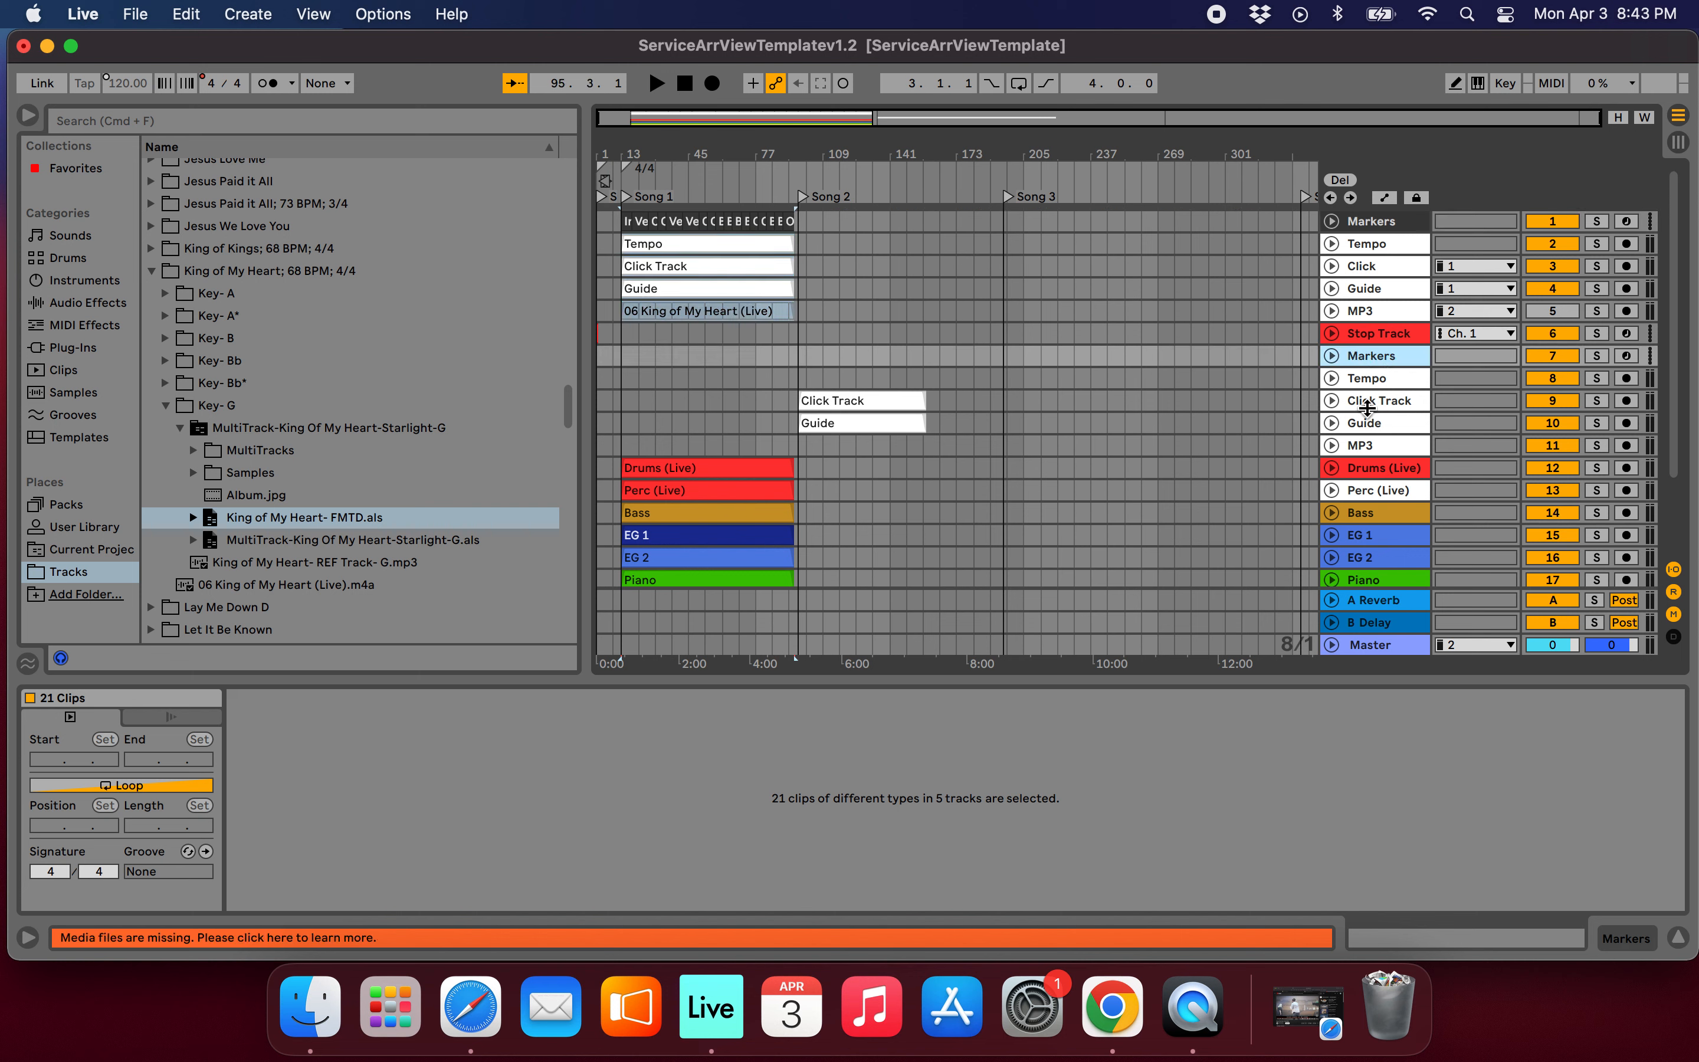
pyautogui.keyDown('shift'); pyautogui.click(1365, 448); pyautogui.keyUp('shift')
pyautogui.press('Delete')
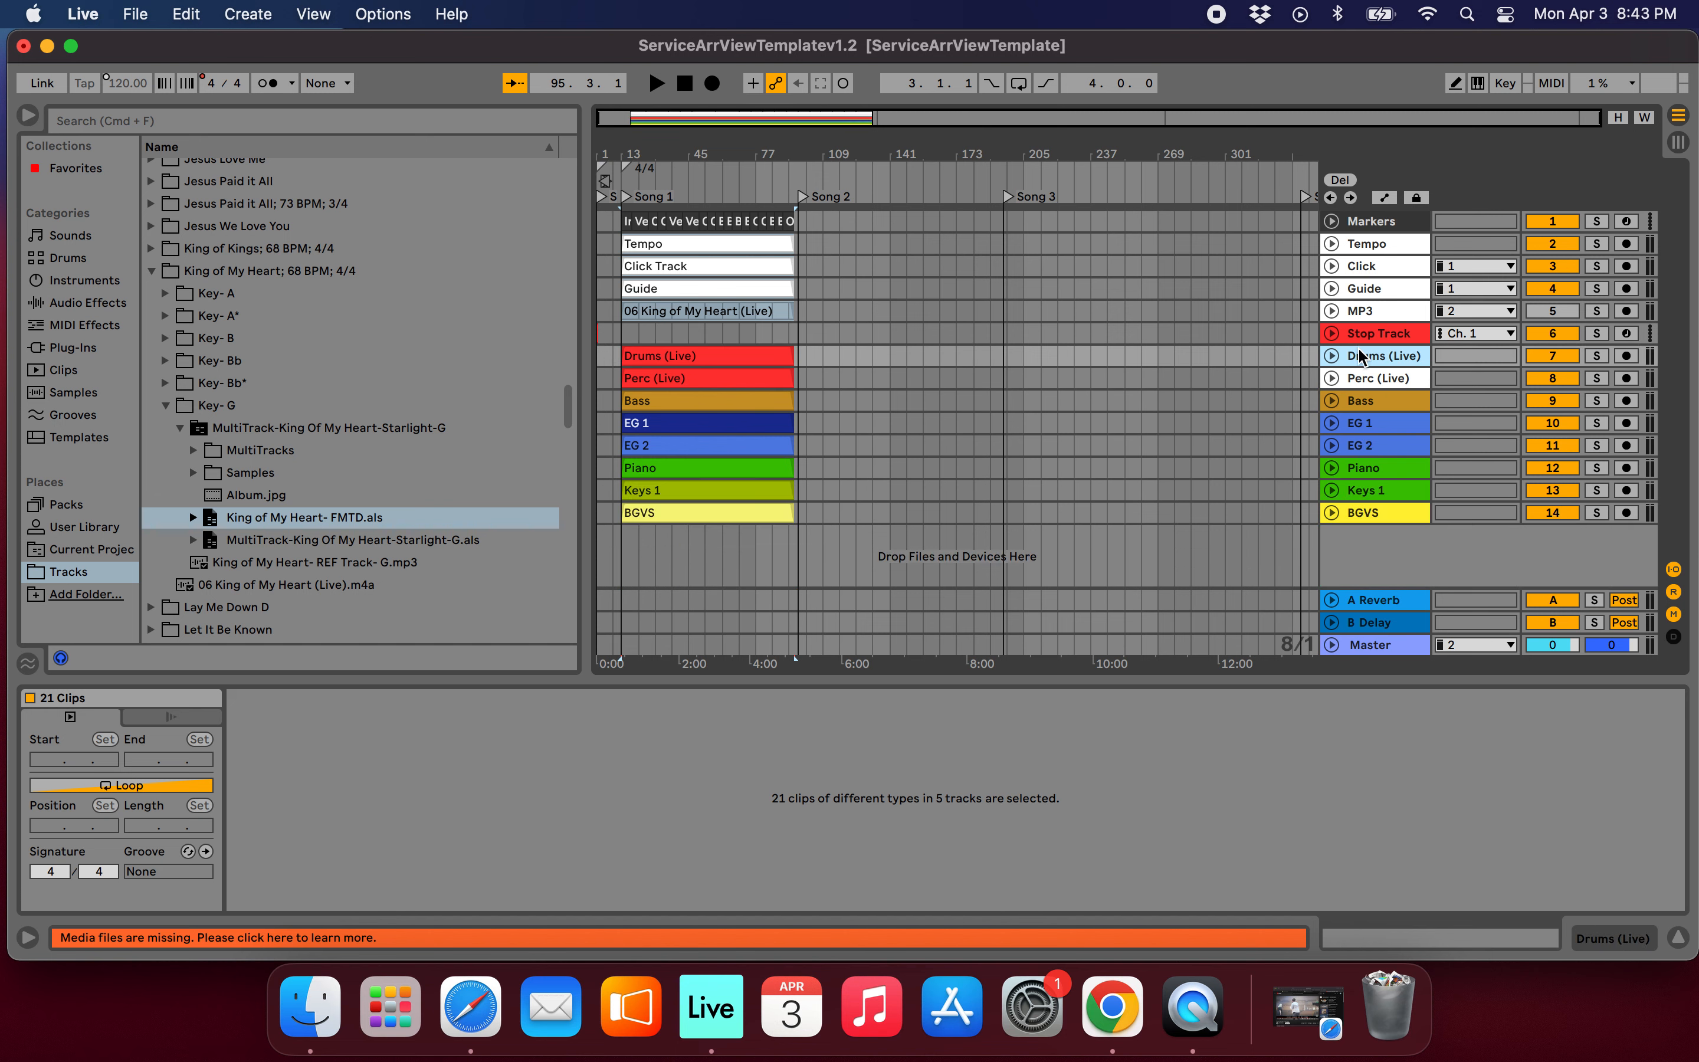
# Group the song's instrument tracks from Drums (Live) through BGVS and select the new group track.
pyautogui.keyDown('shift'); pyautogui.click(1371, 518); pyautogui.keyUp('shift')
pyautogui.press('super+g')
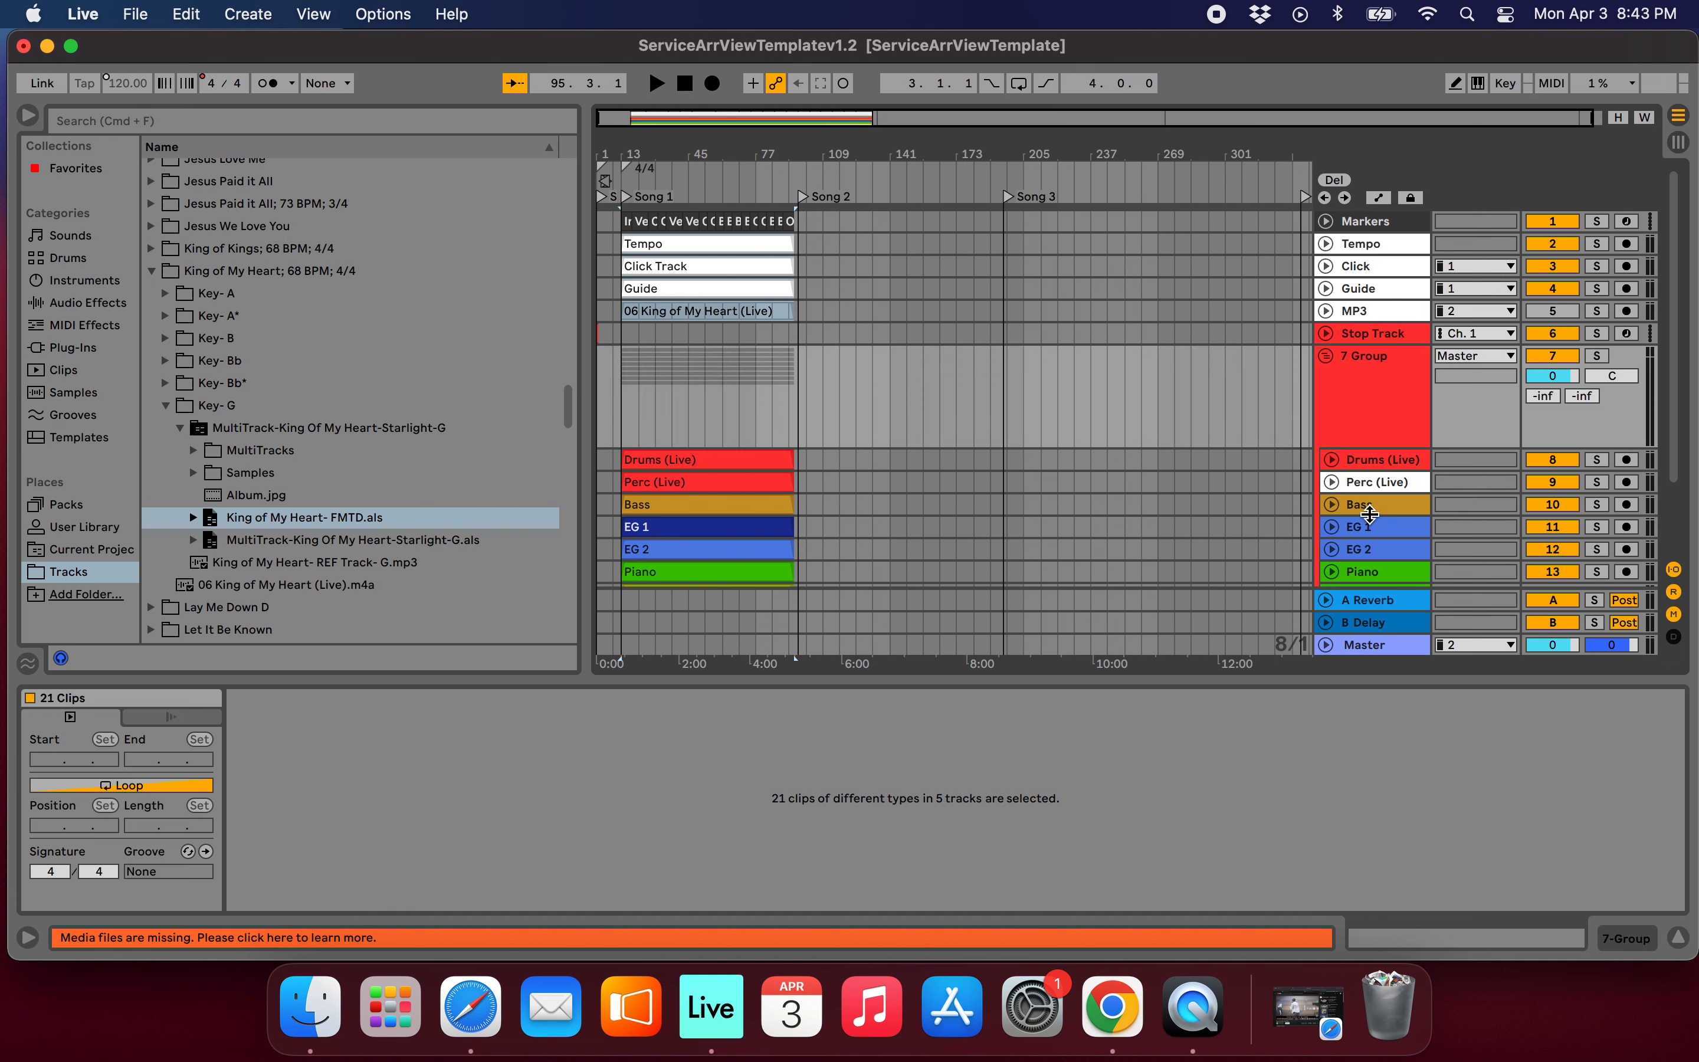
pyautogui.click(1384, 386)
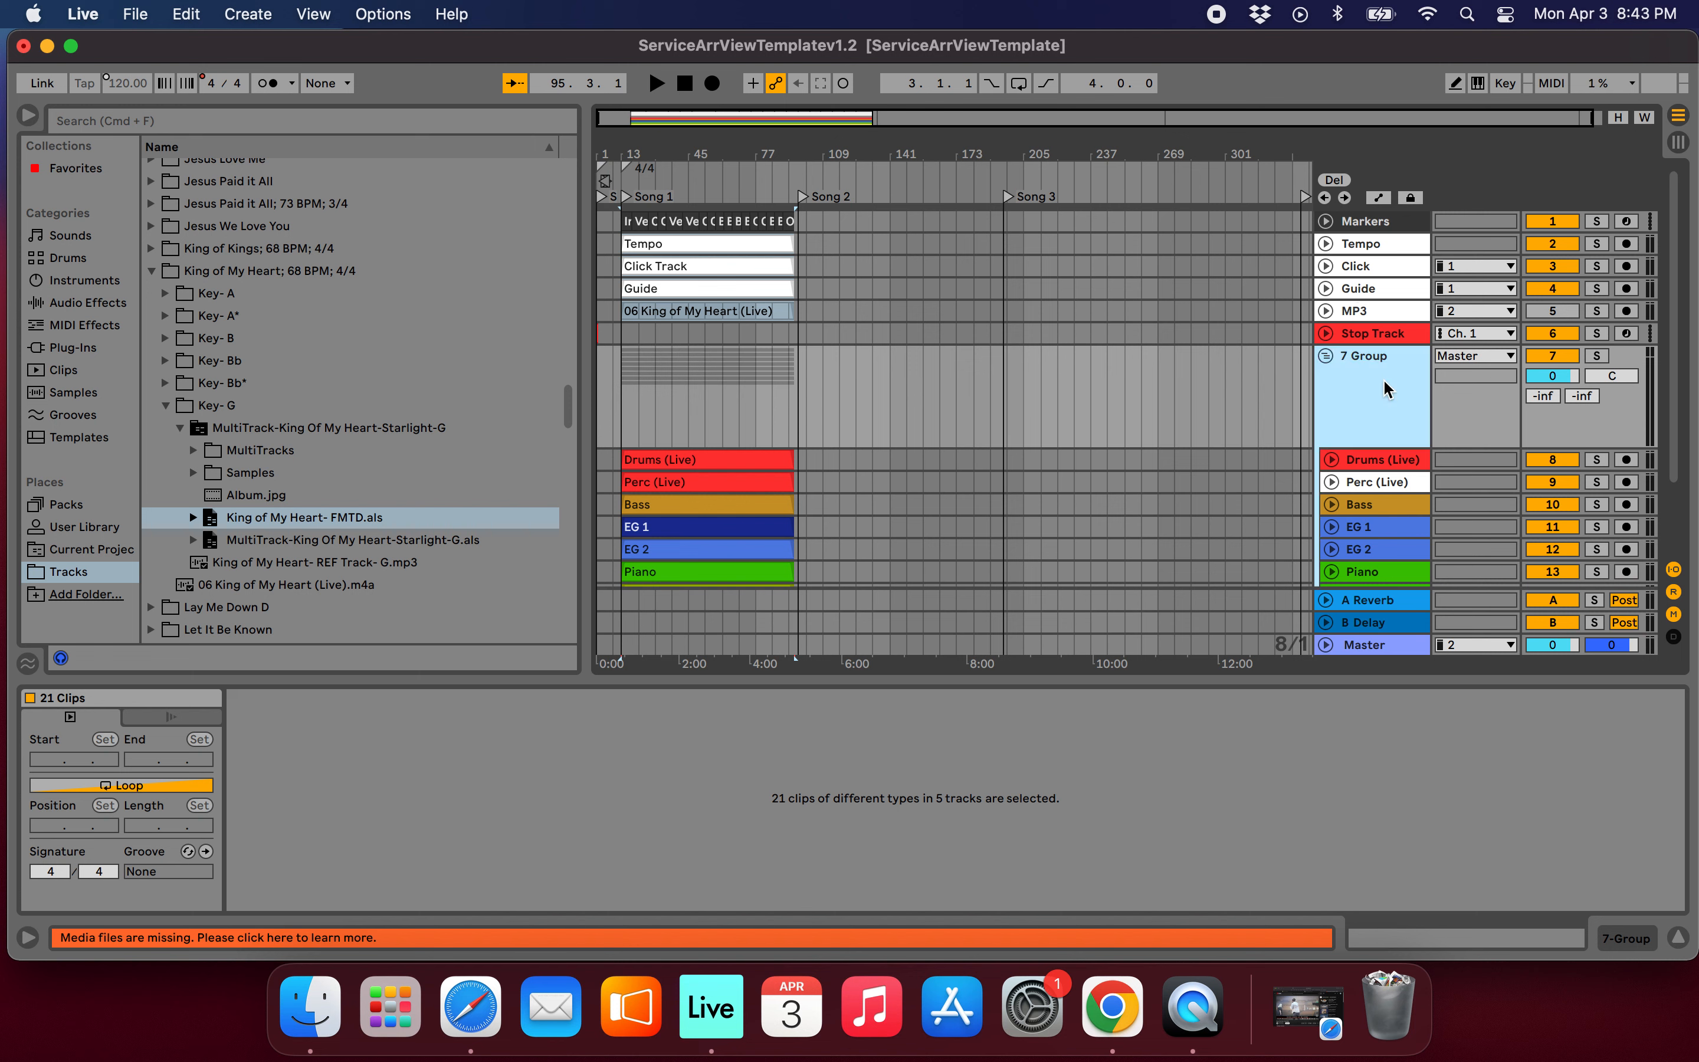
# Rename the new group track as King Of My Heart and fold it.
pyautogui.press('super+r')
pyautogui.press('Return')
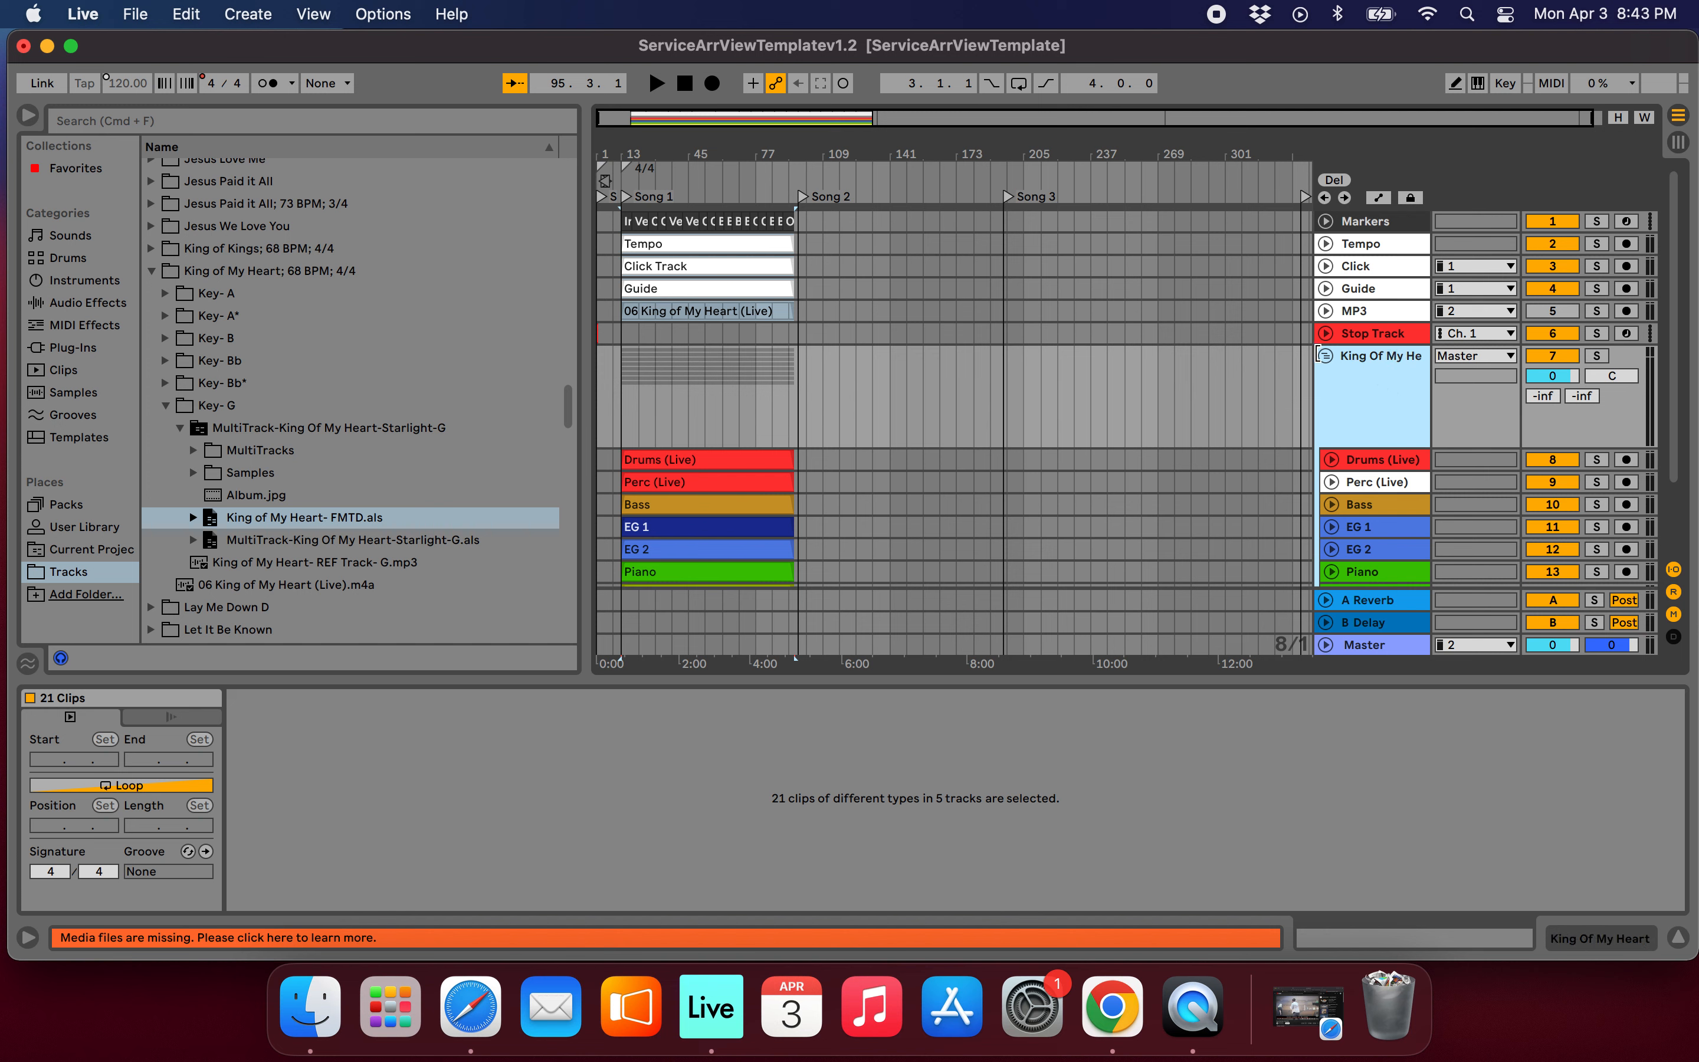
pyautogui.click(1324, 356)
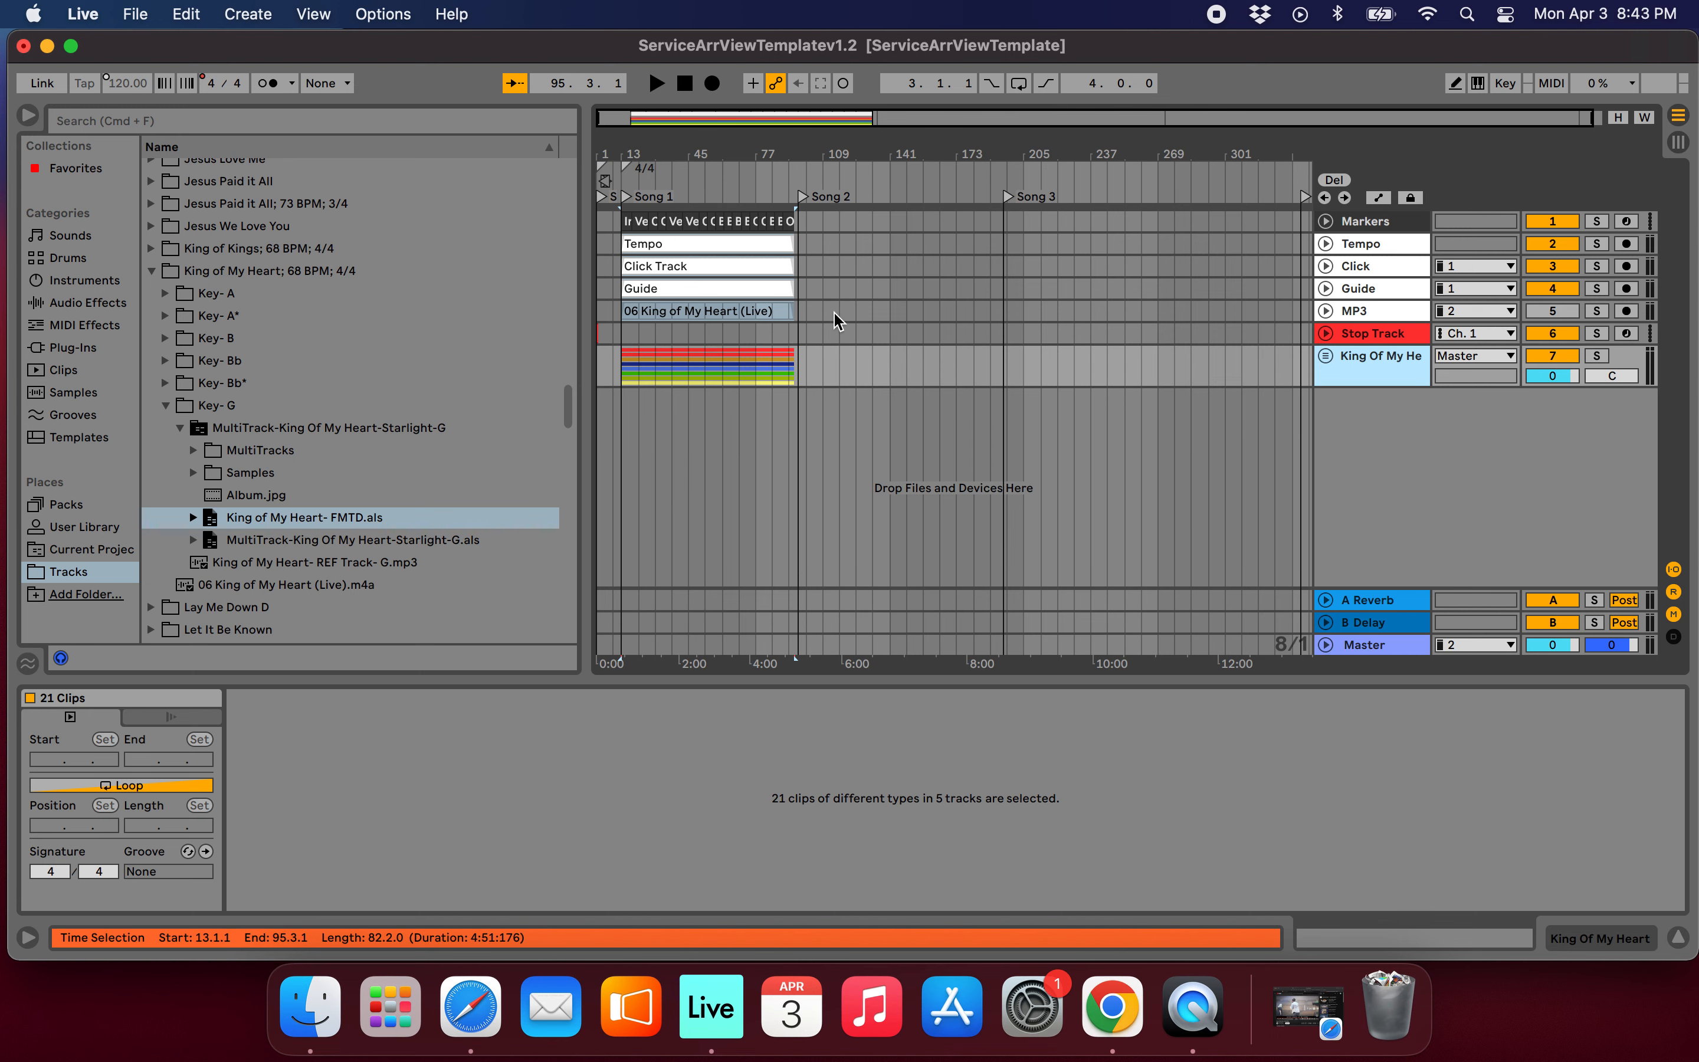
# Play the song's closing section from around bar 85, near the final Bridge, and stop playback.
pyautogui.scroll(5, 834, 316)
pyautogui.hscroll(-5, 834, 314)
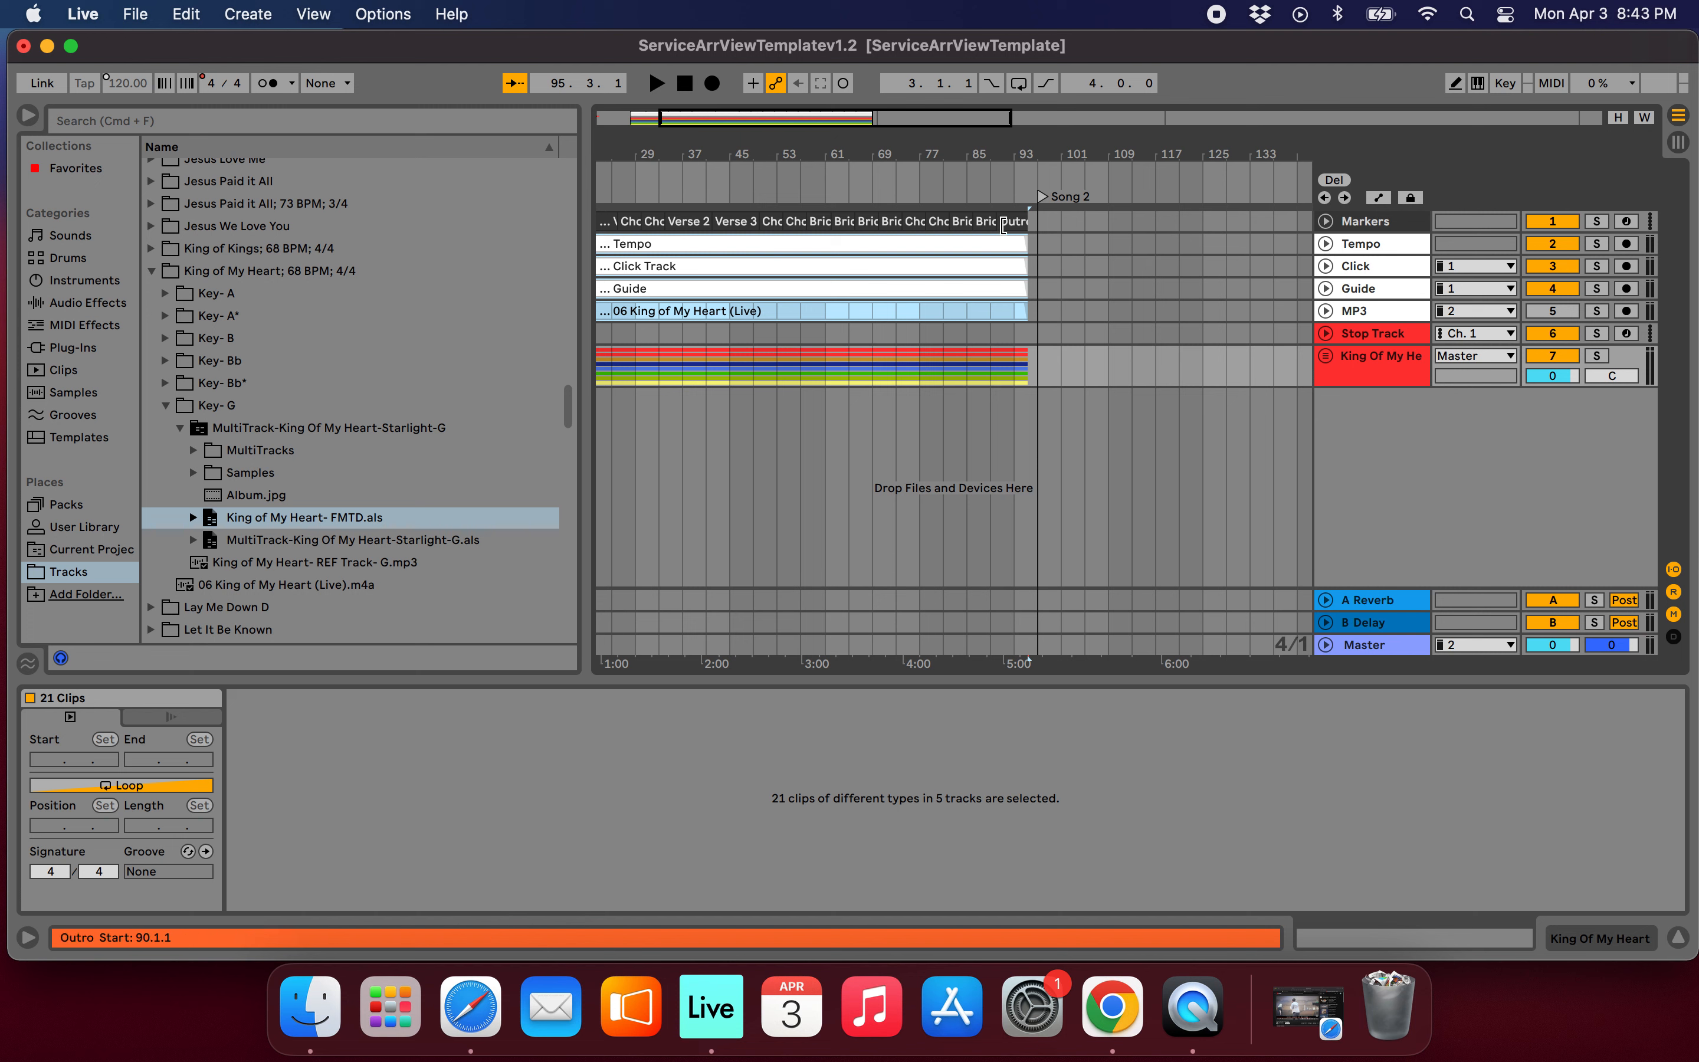
pyautogui.scroll(5, 980, 239)
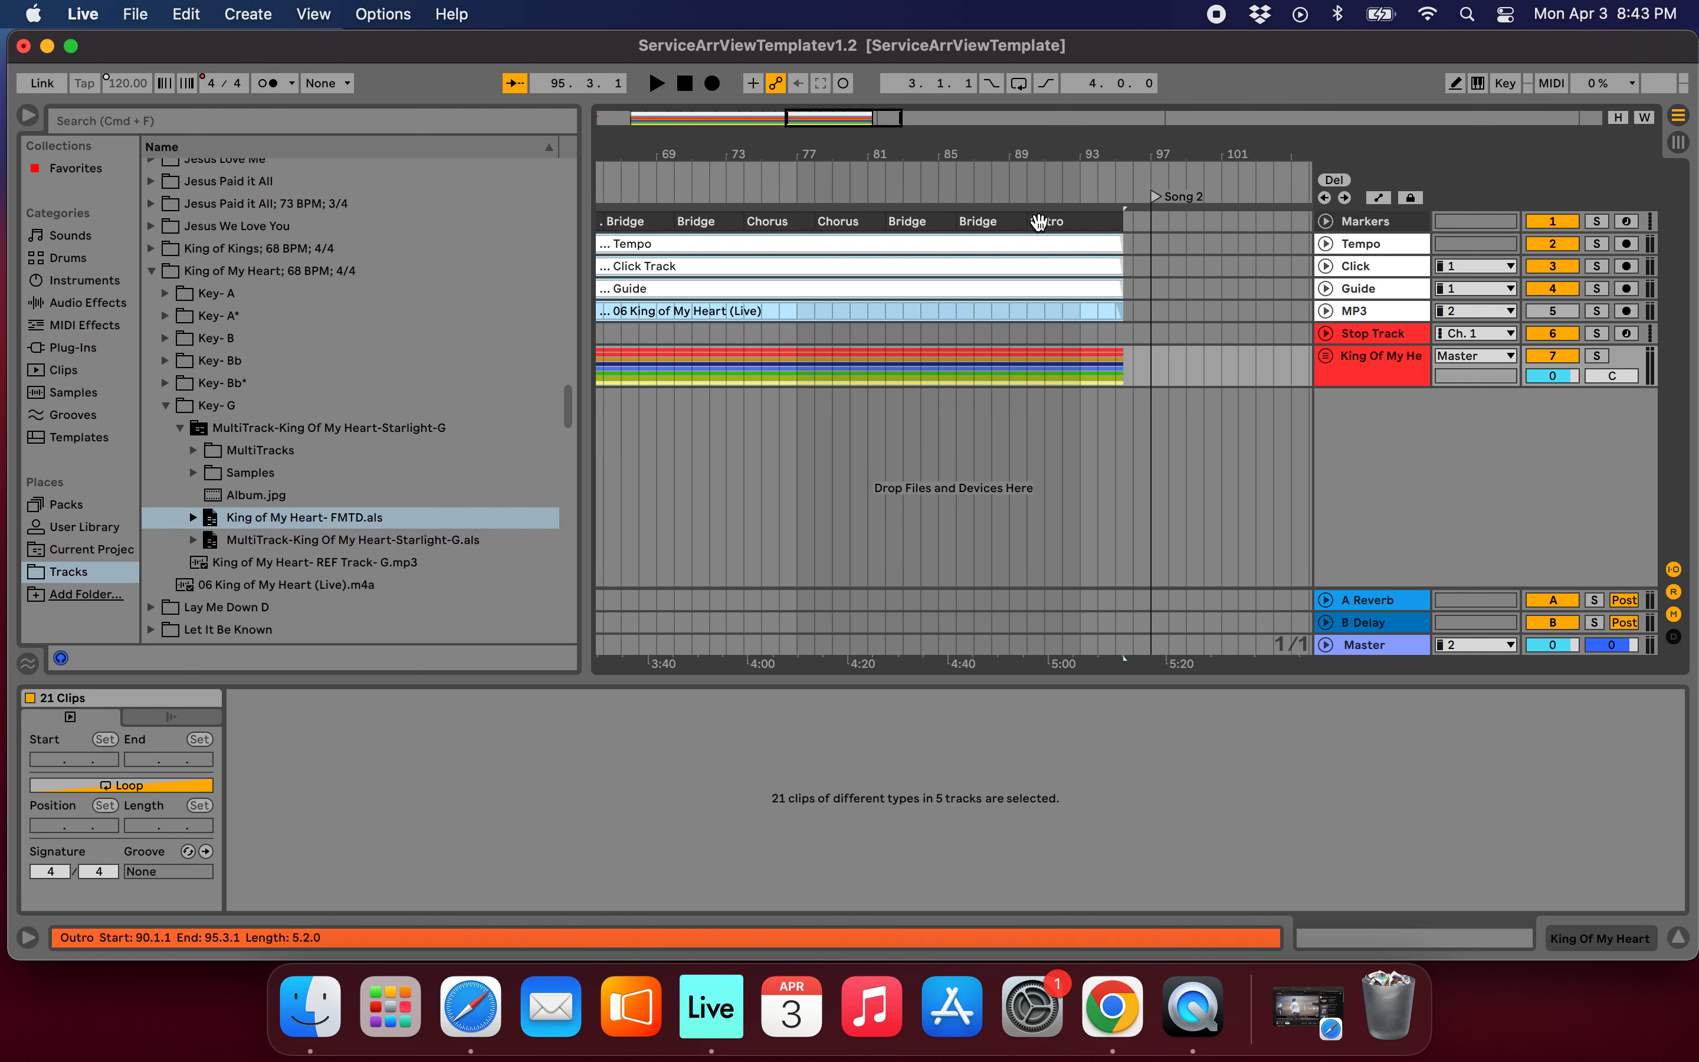
pyautogui.click(941, 174)
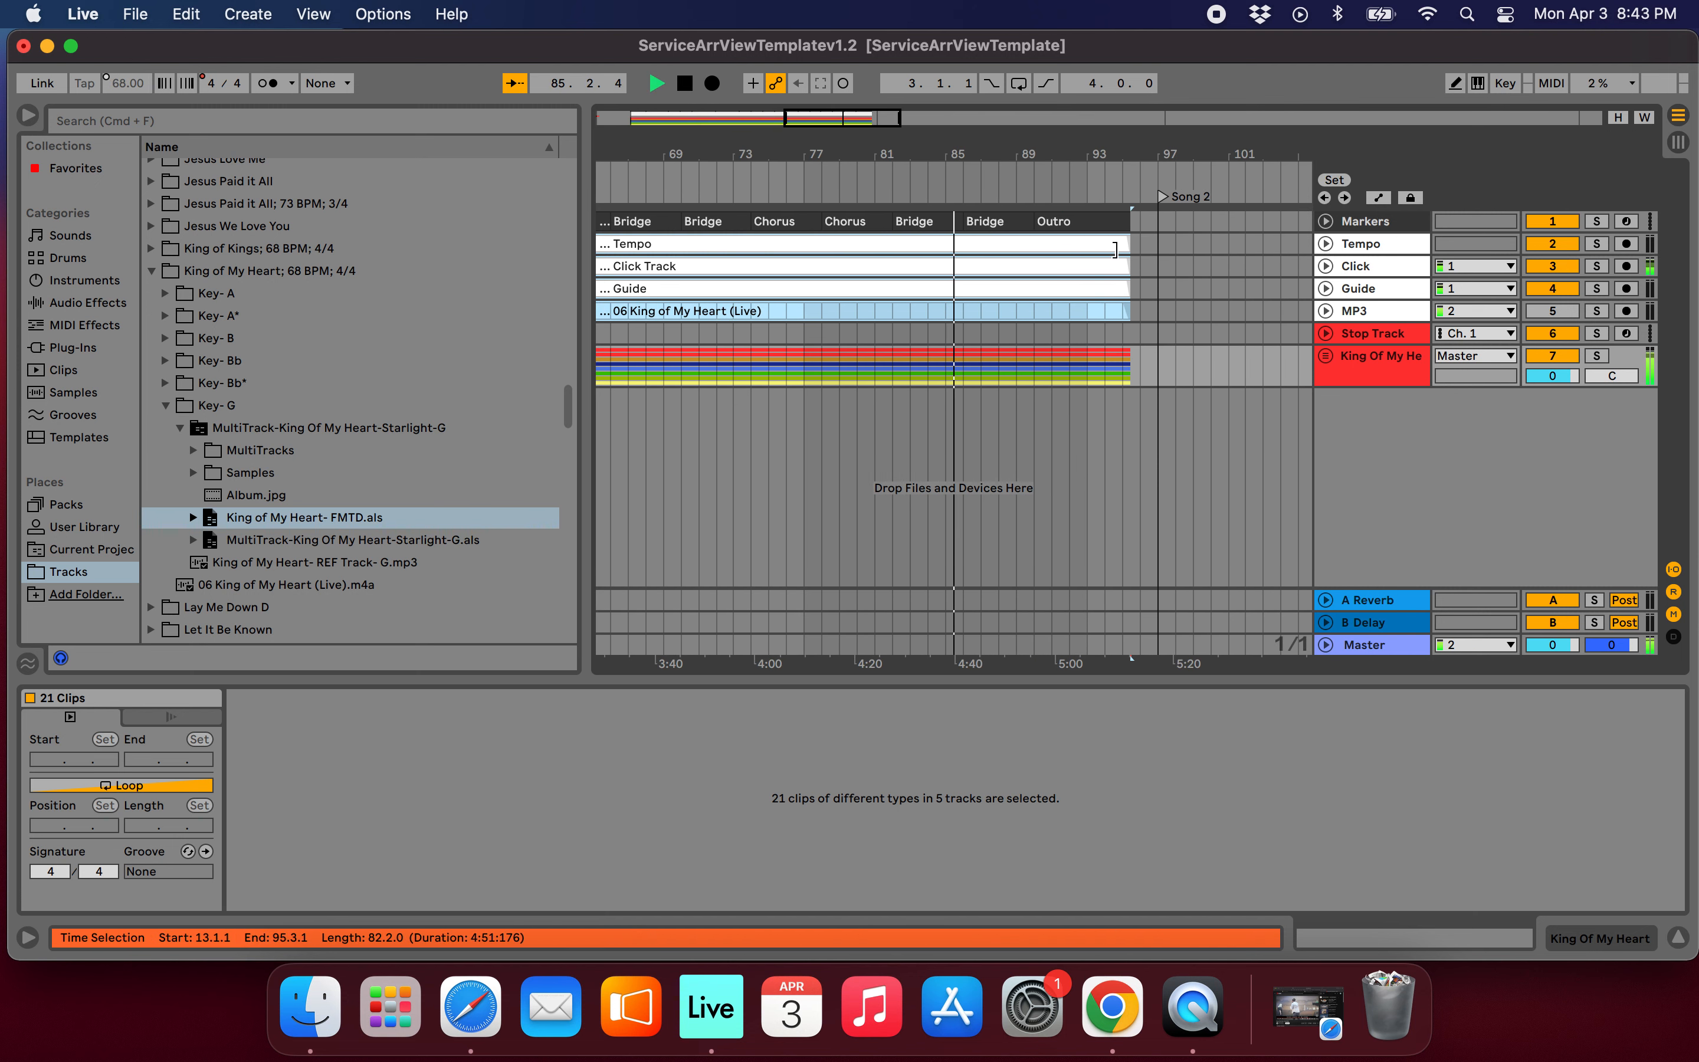
pyautogui.press('space')
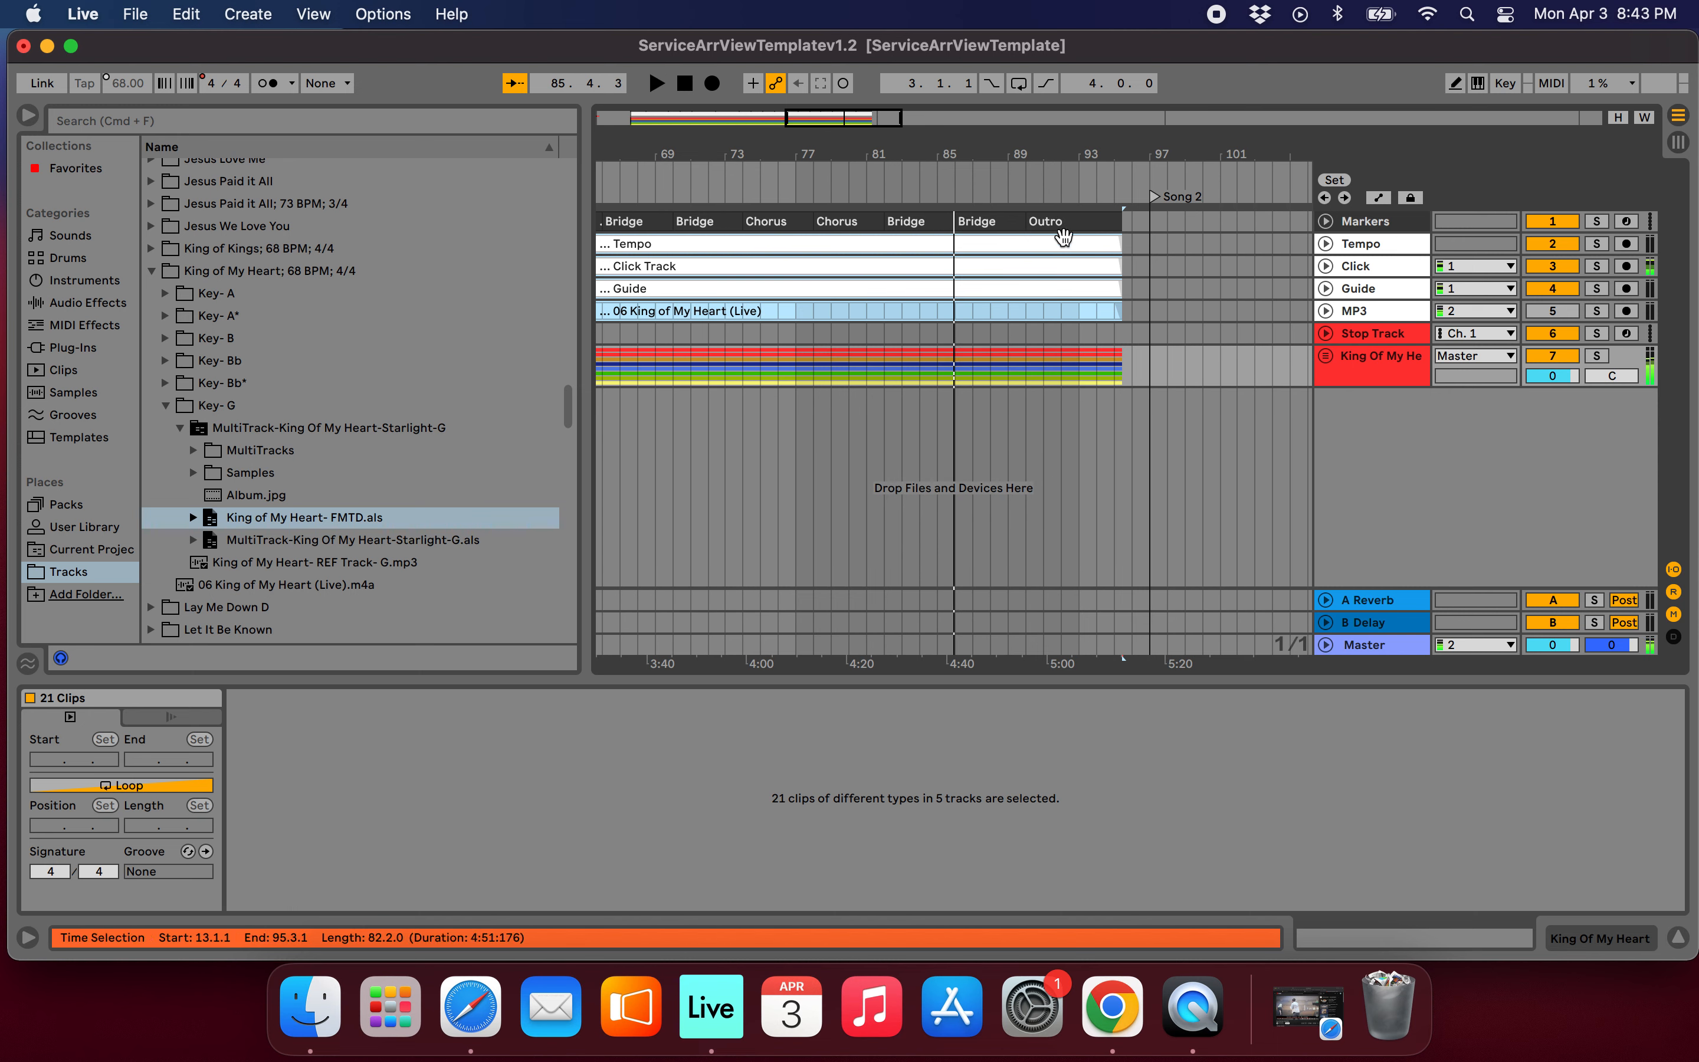
# Play the song from the start of the Outro at bar 90 to listen to its ending.
pyautogui.scroll(5, 1116, 284)
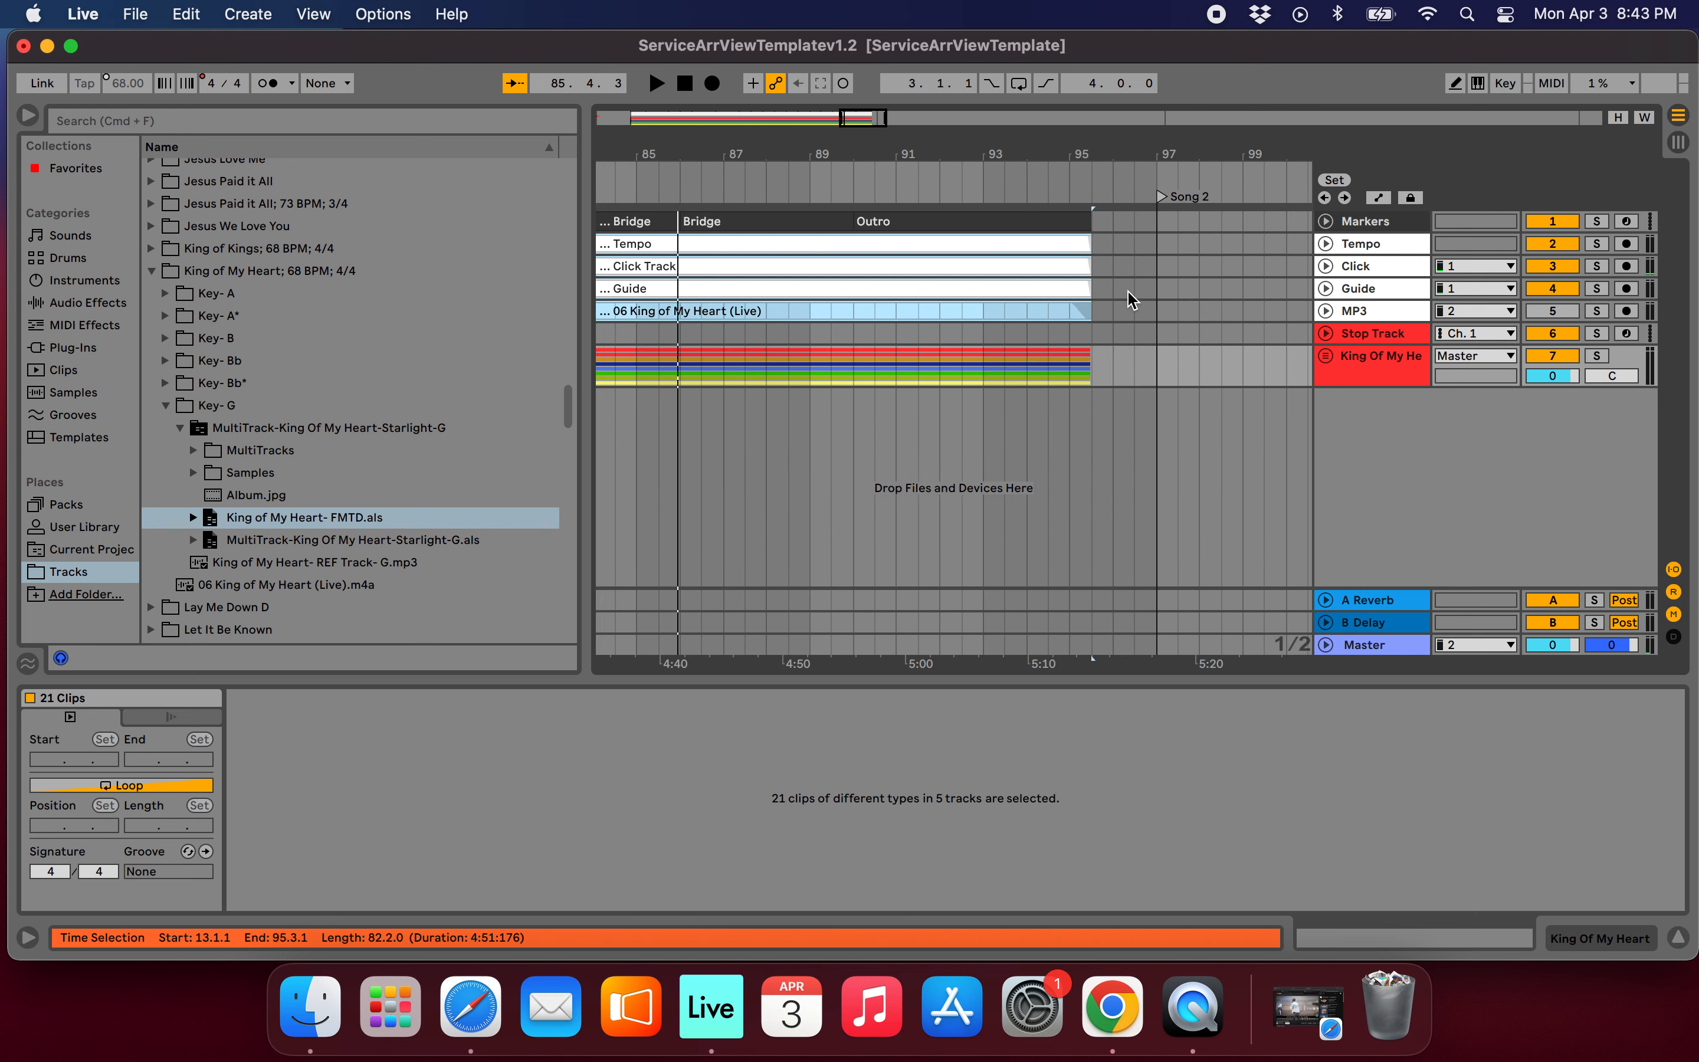
pyautogui.click(840, 222)
pyautogui.scroll(3, 1053, 369)
pyautogui.press('space')
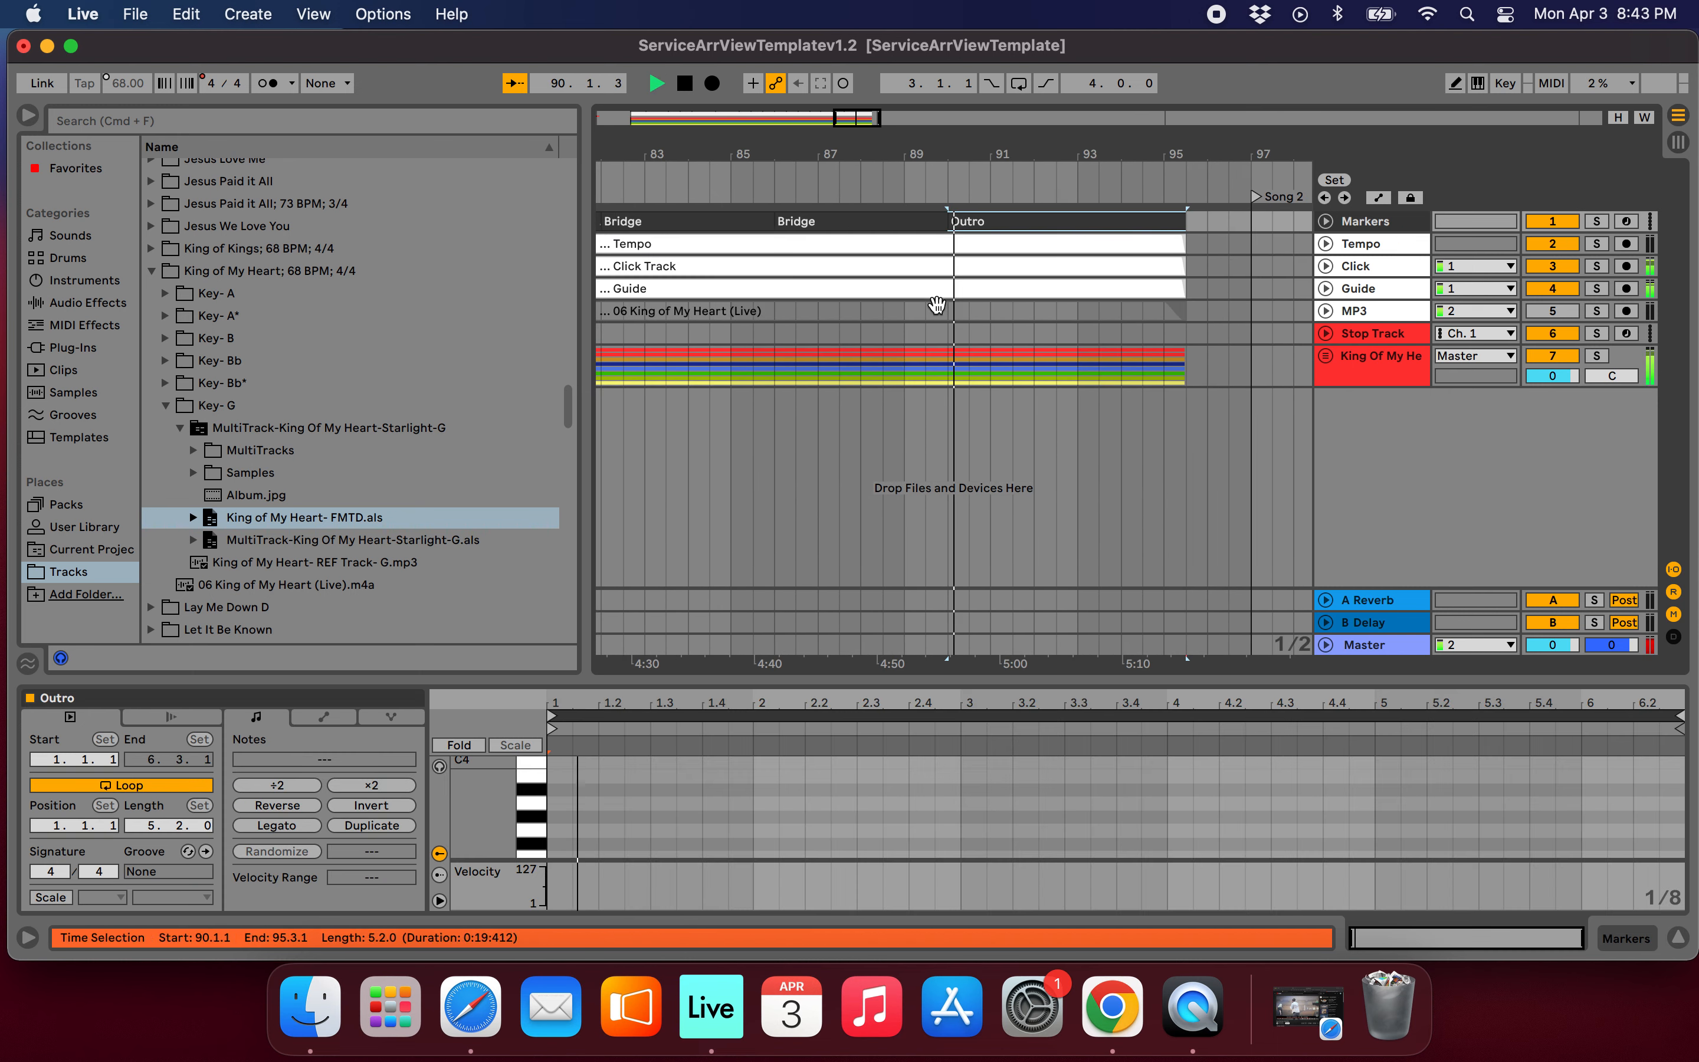
pyautogui.scroll(-2, 1057, 370)
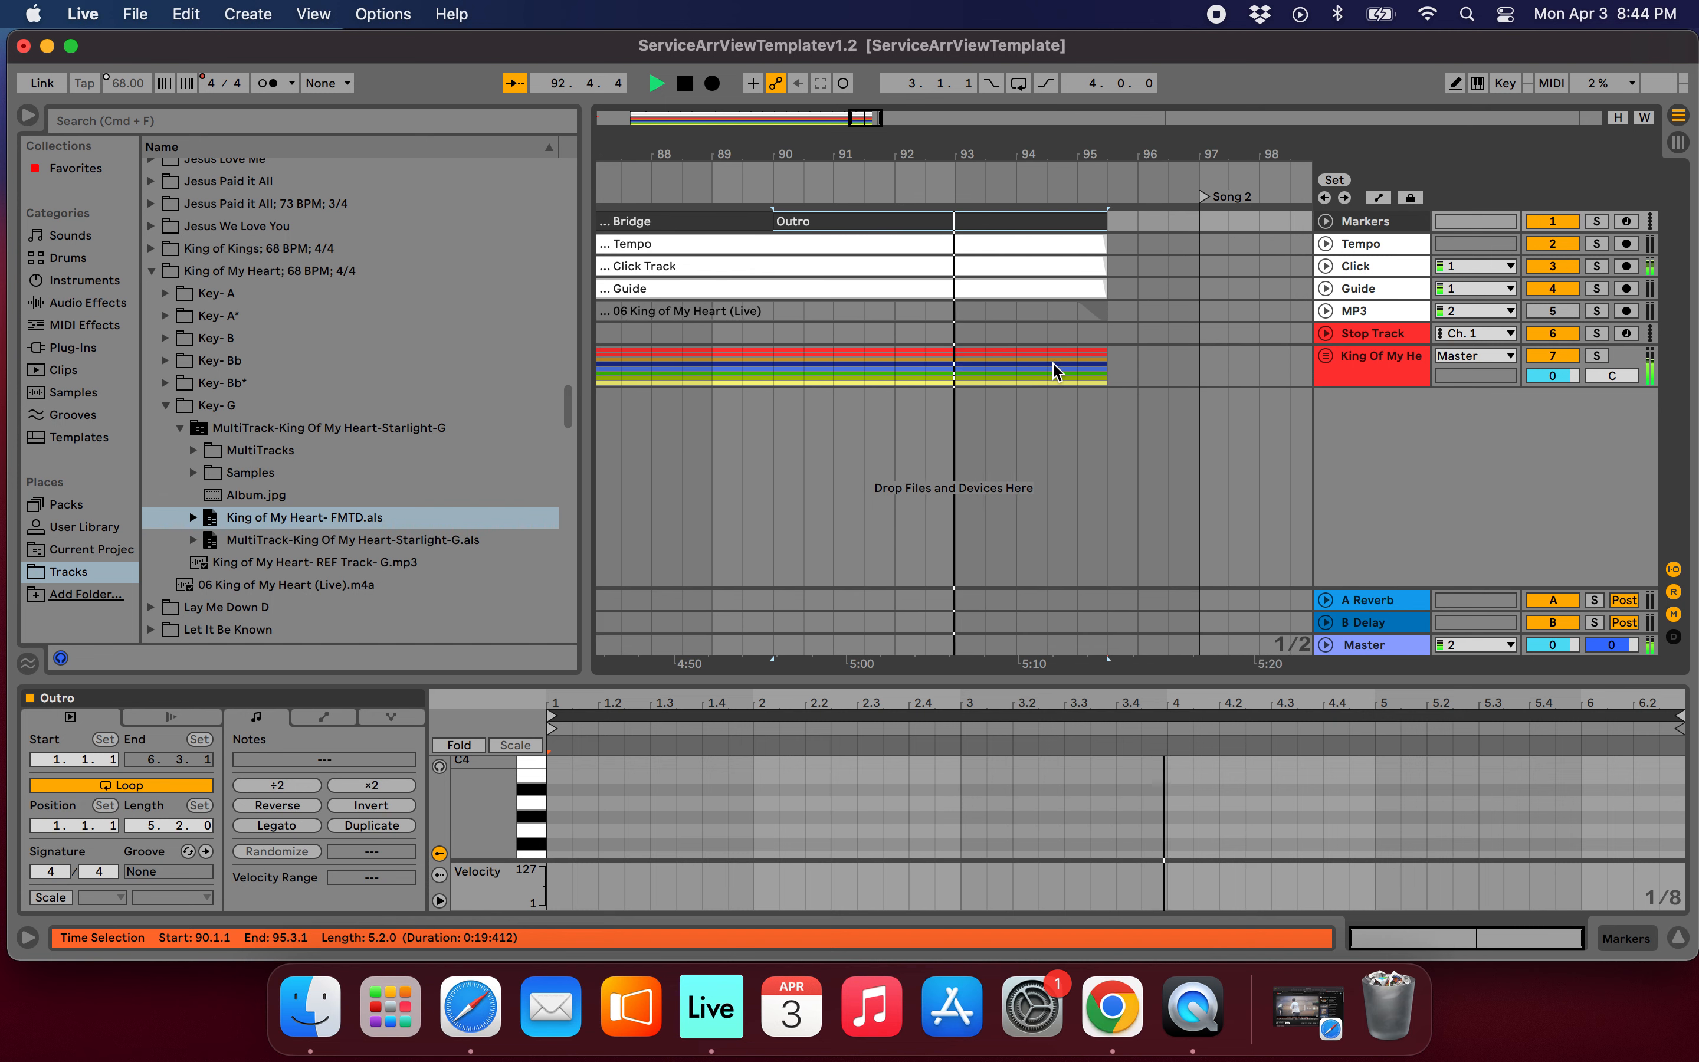
# Stop playback and add locators at bars 91 and 93 within the Outro.
pyautogui.click(821, 338)
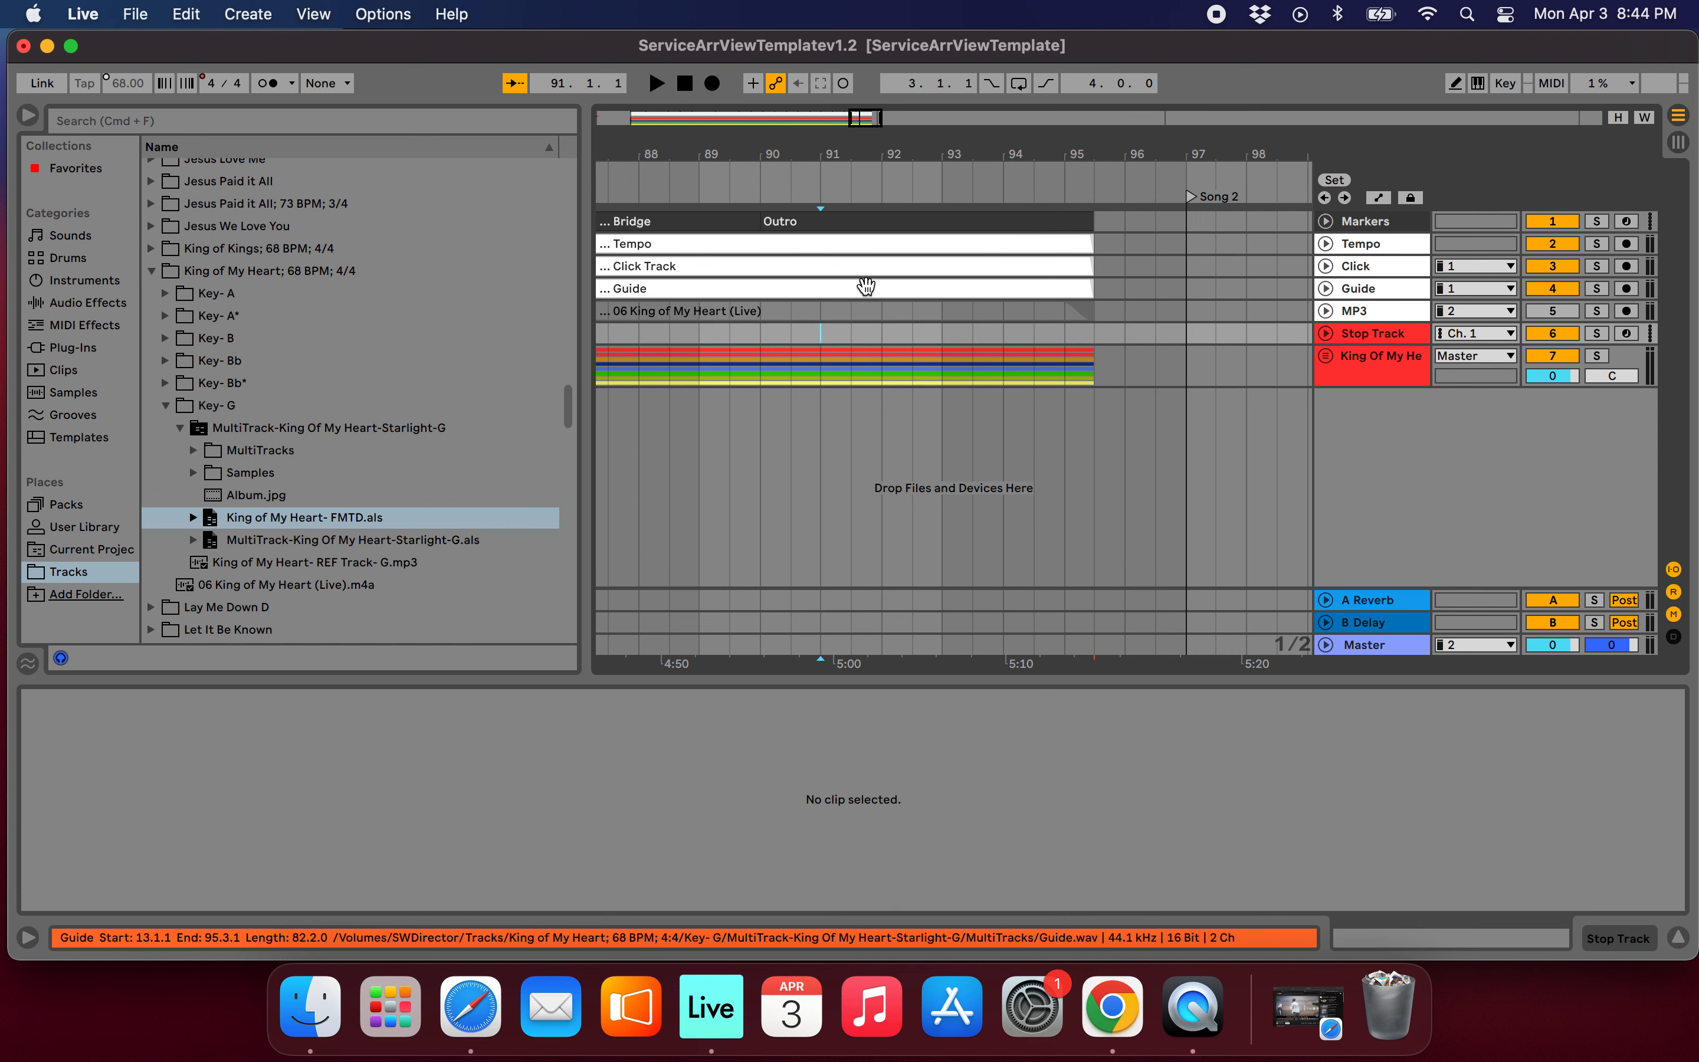
pyautogui.moveTo(820, 339); pyautogui.dragTo(944, 344)
pyautogui.hscroll(-1, 976, 349)
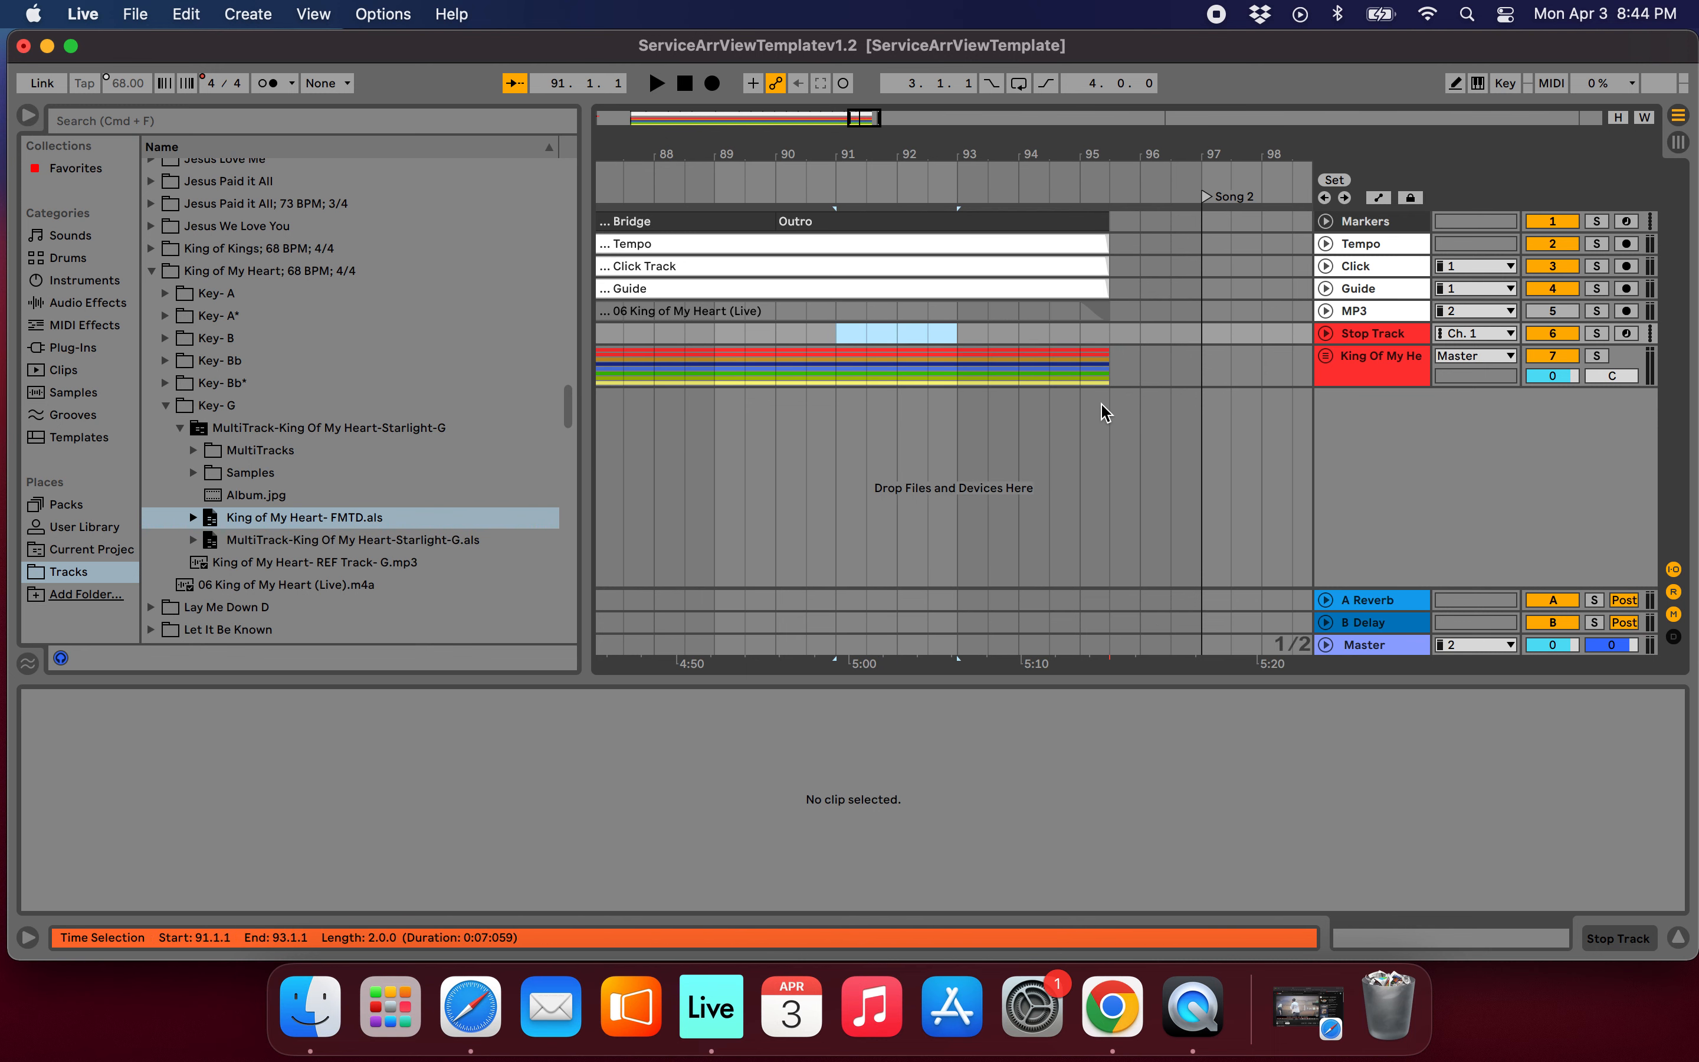
pyautogui.click(836, 333)
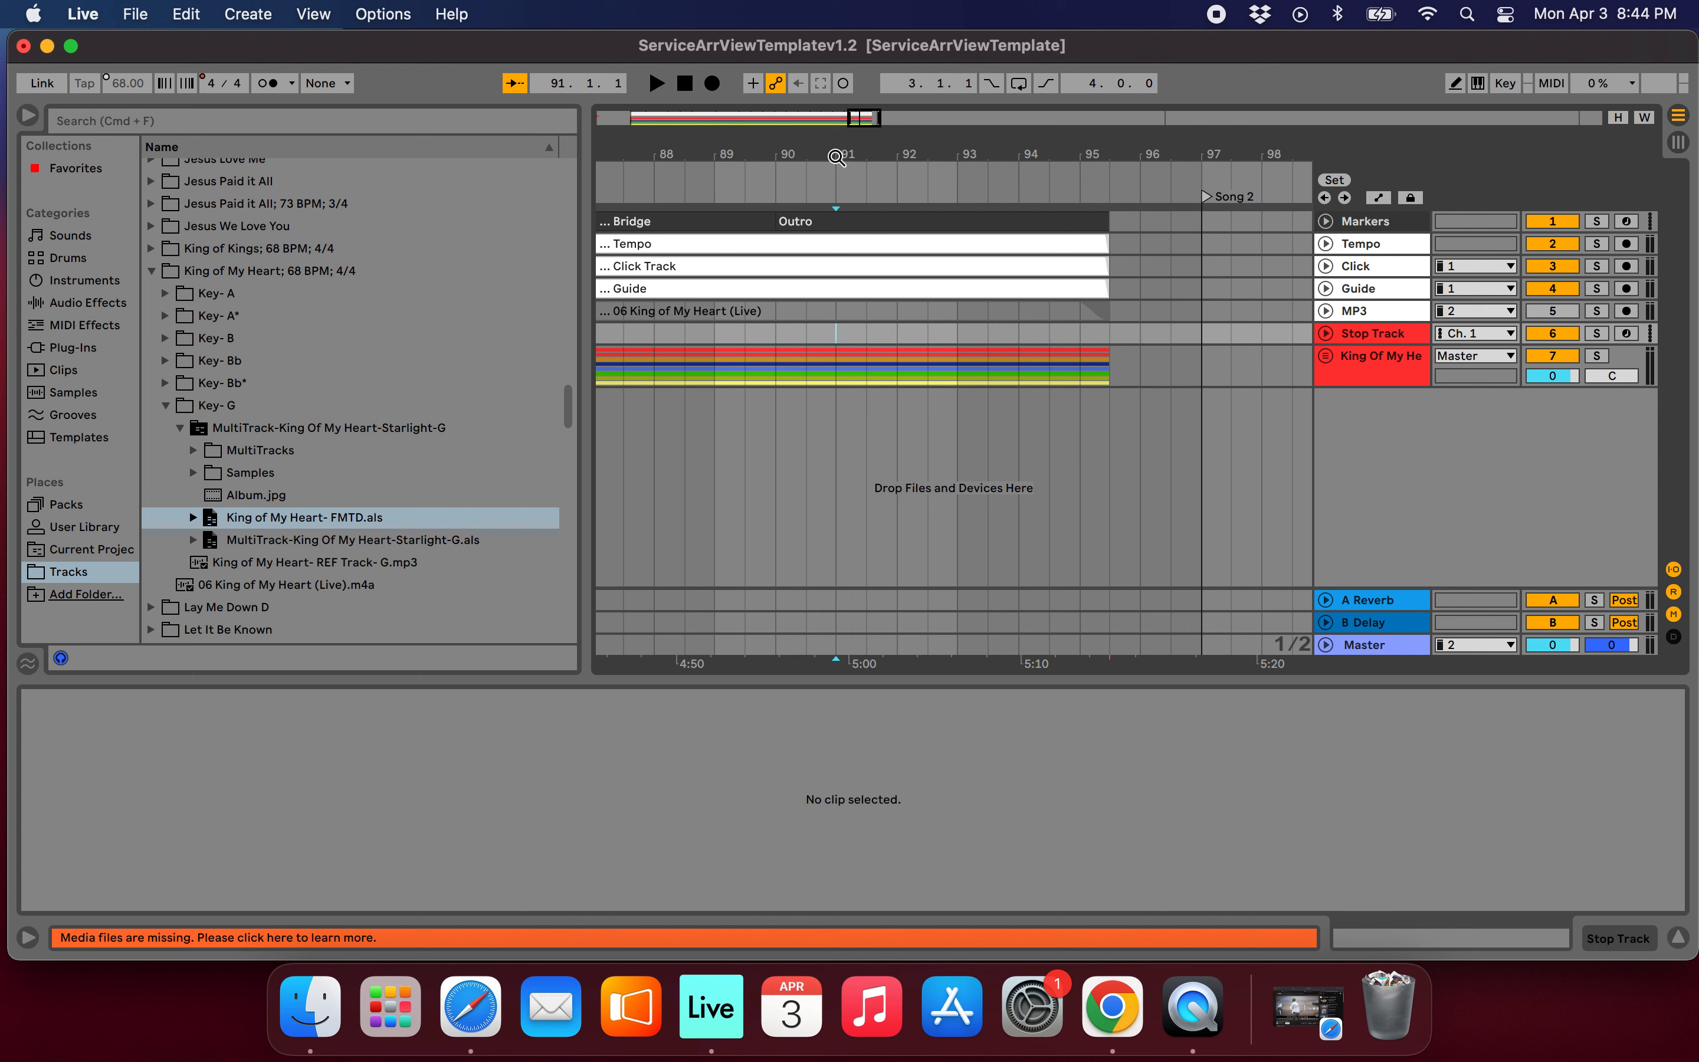
pyautogui.click(1334, 184)
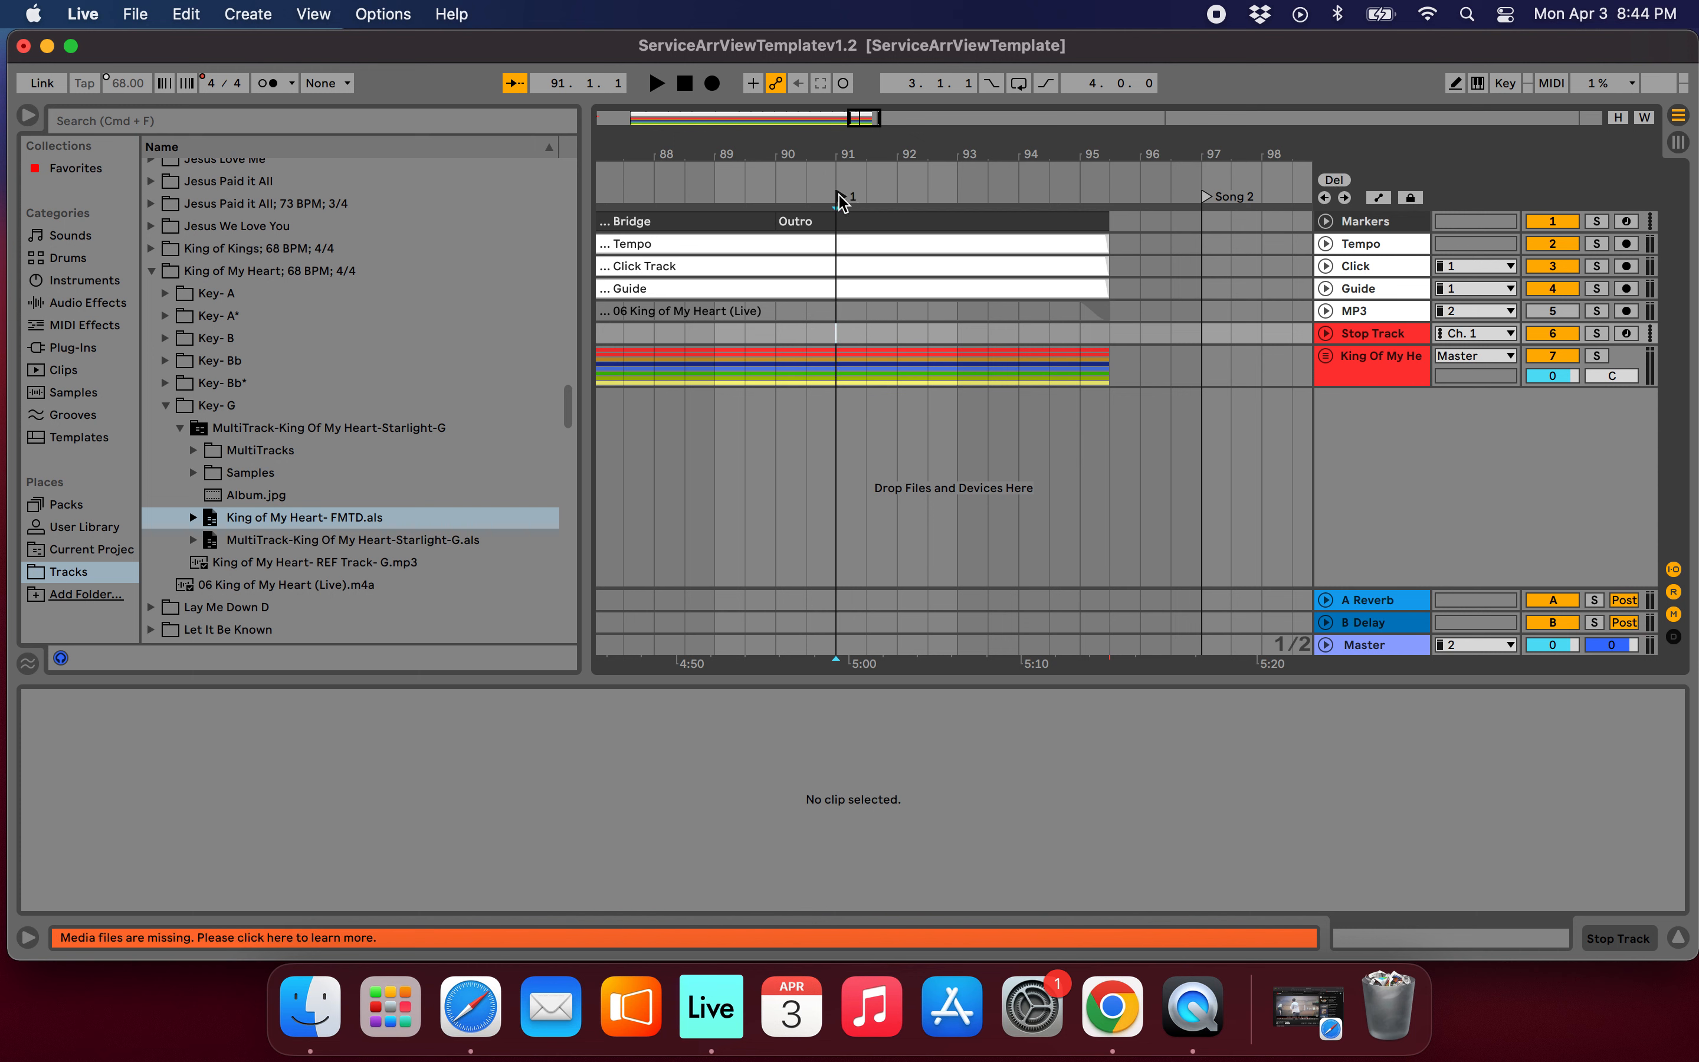
pyautogui.click(929, 335)
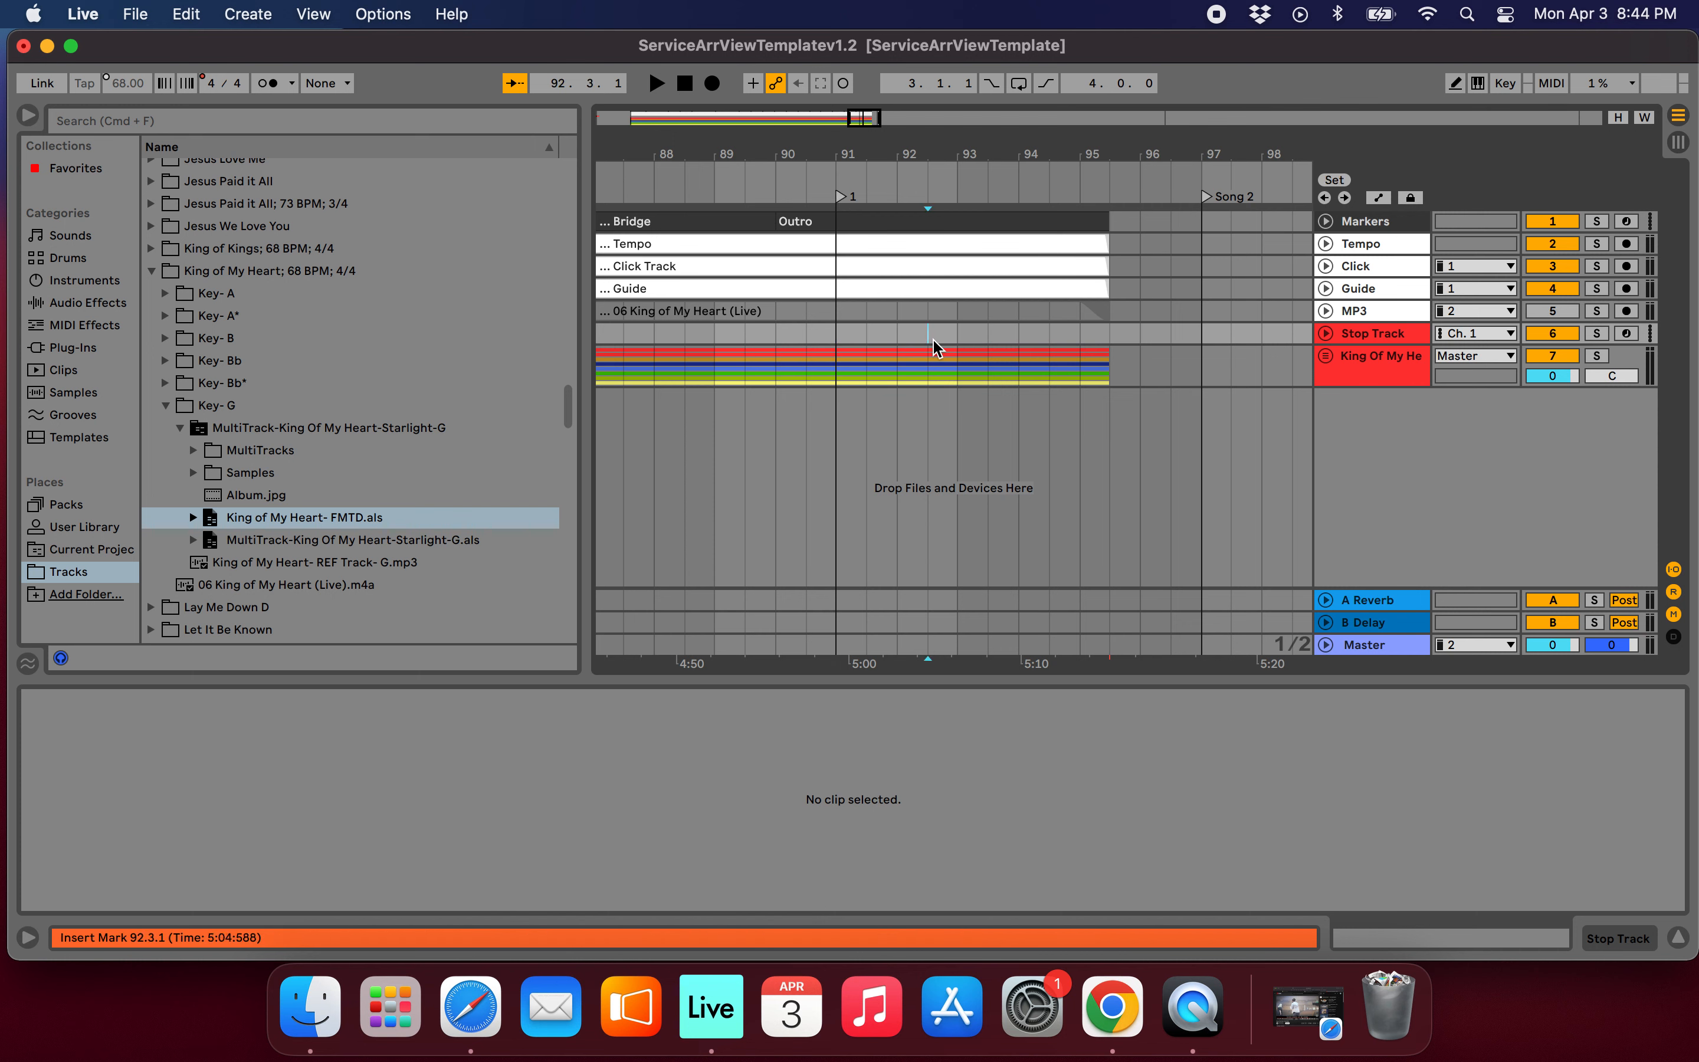
pyautogui.click(959, 335)
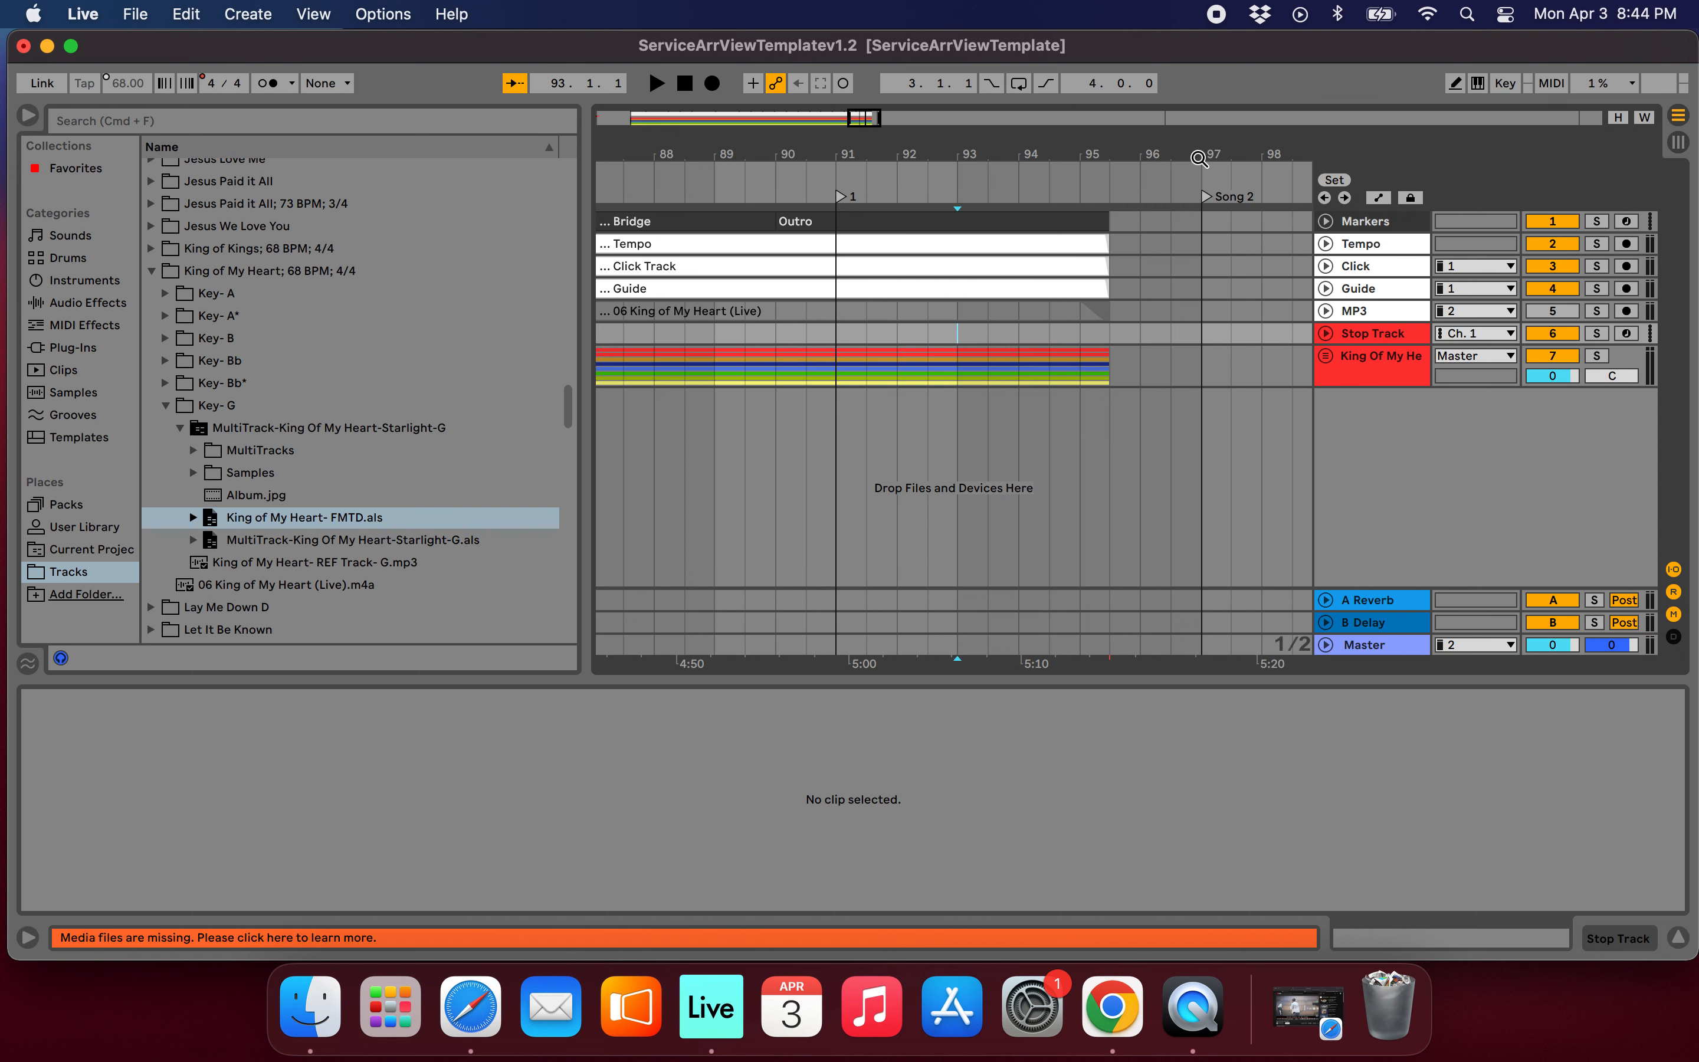
pyautogui.click(1335, 182)
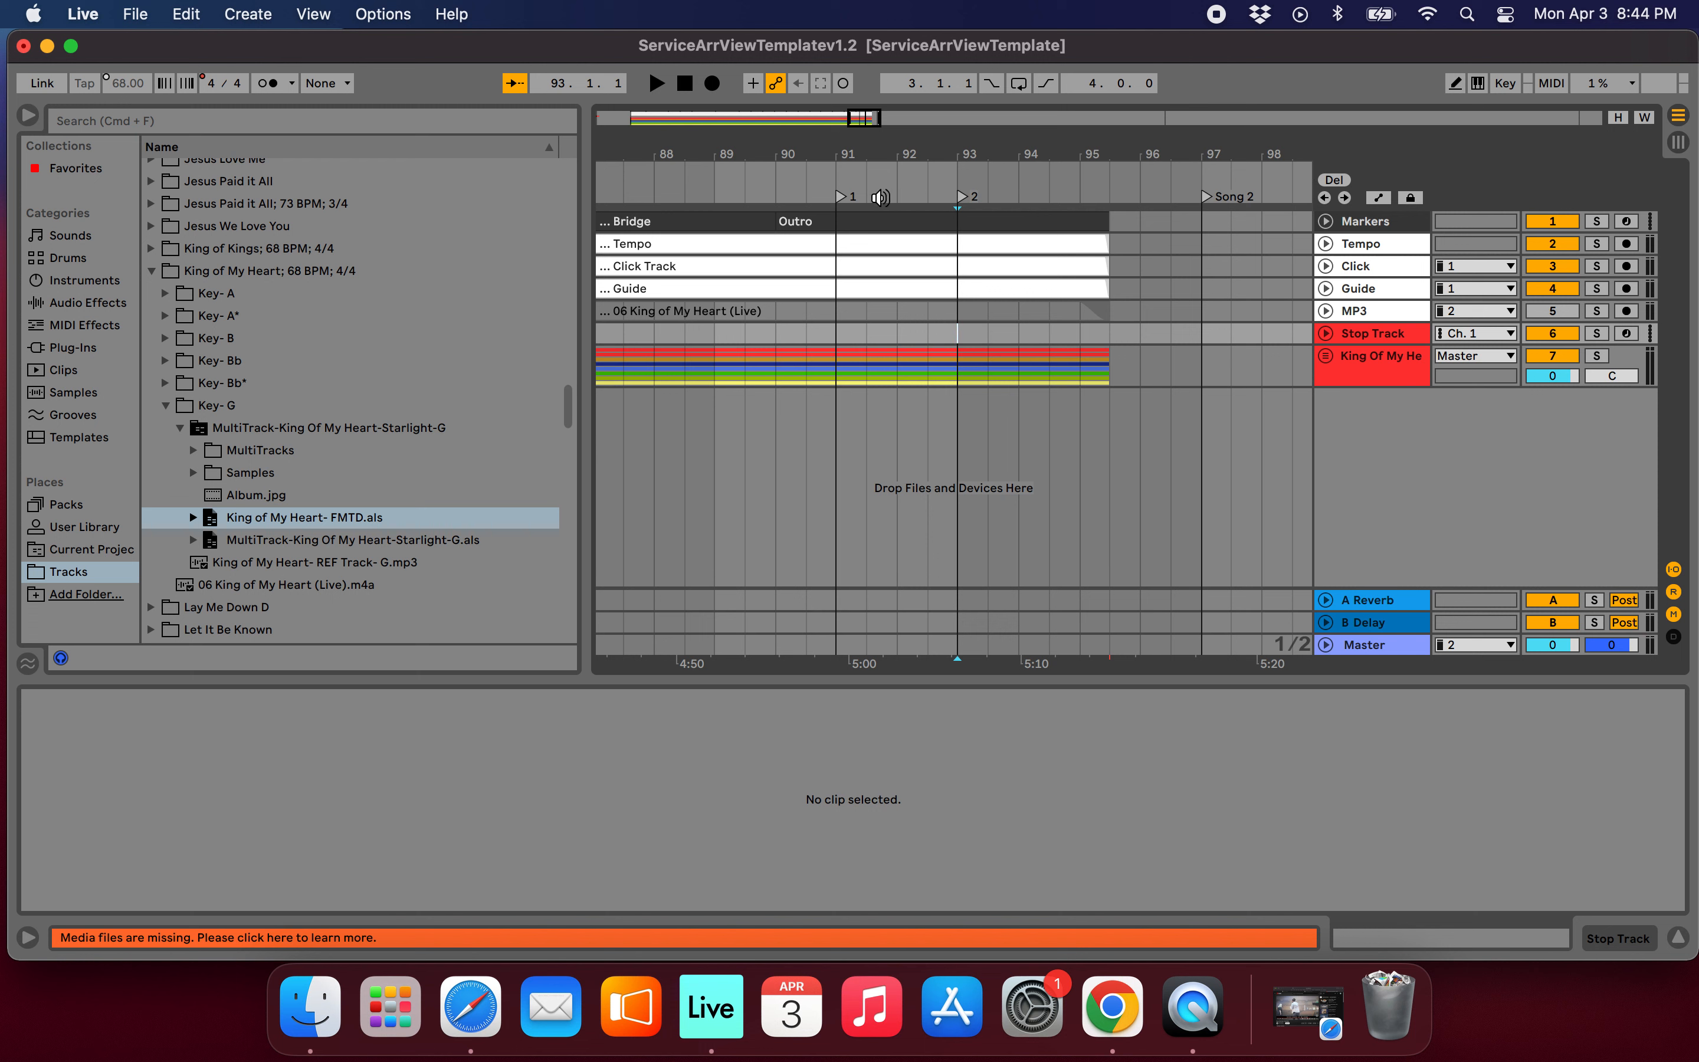
# Loop from the bar 91 locator to the next locator, turn looping on, and audition the start of the loop.
pyautogui.rightClick(842, 203)
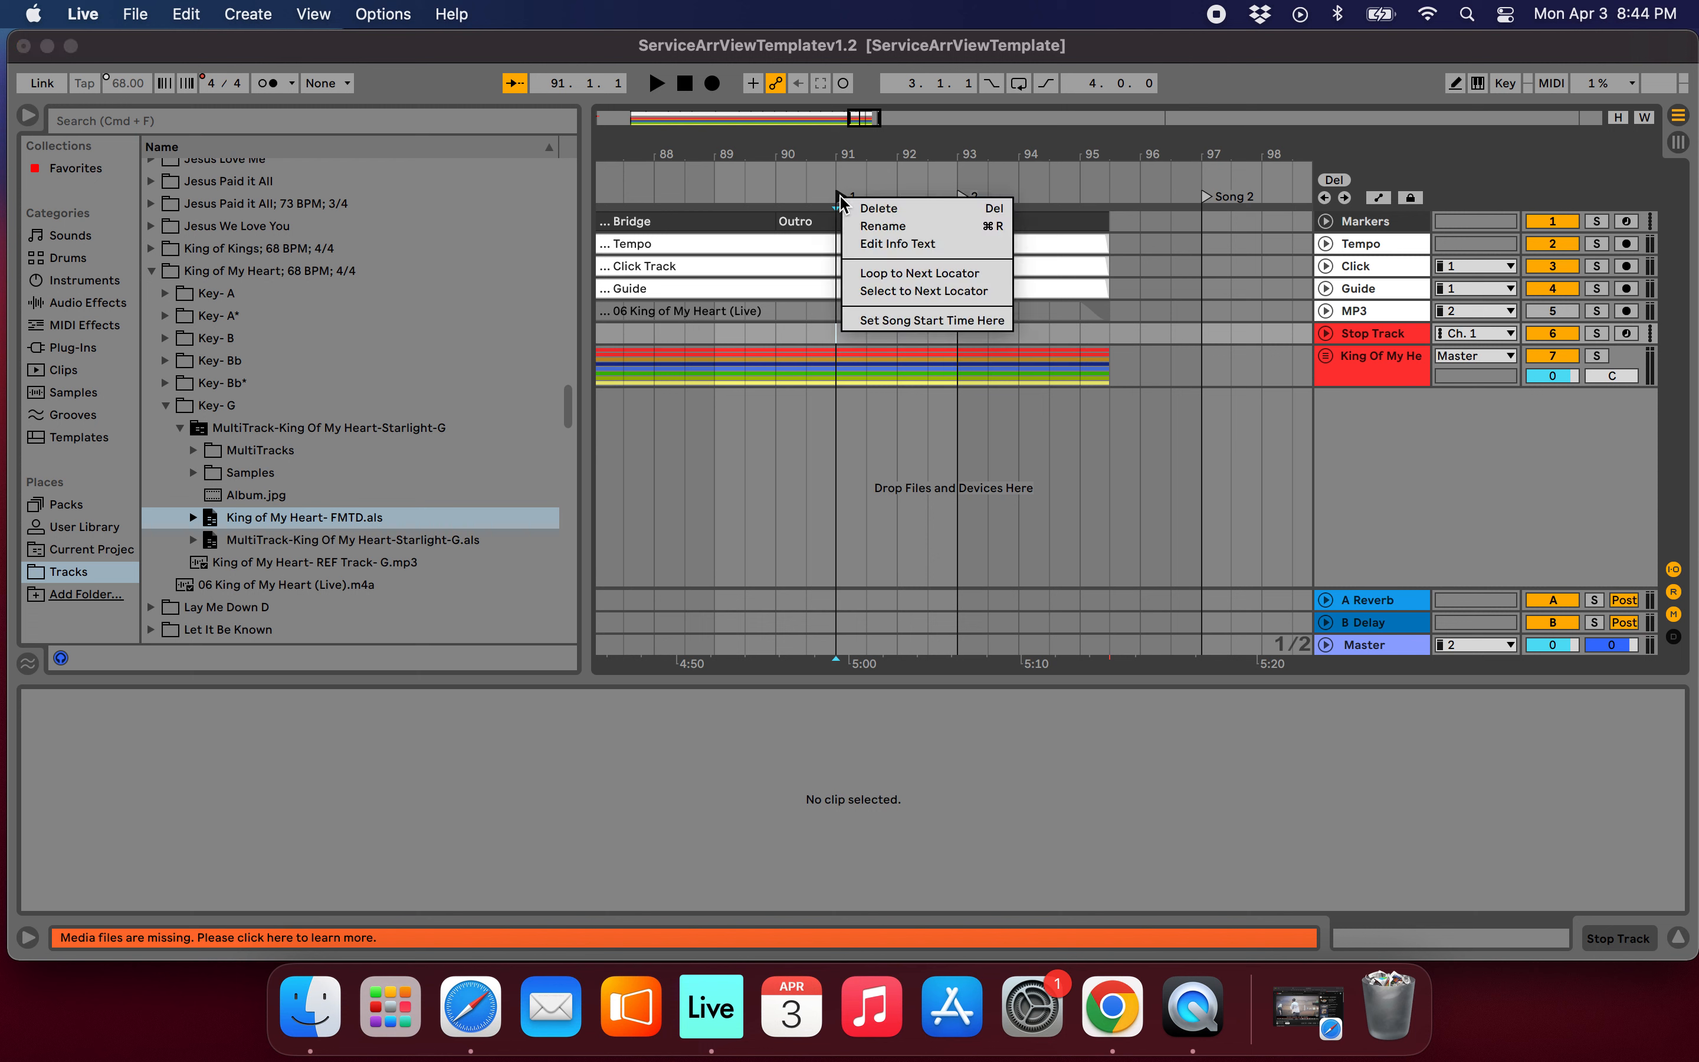
pyautogui.click(901, 276)
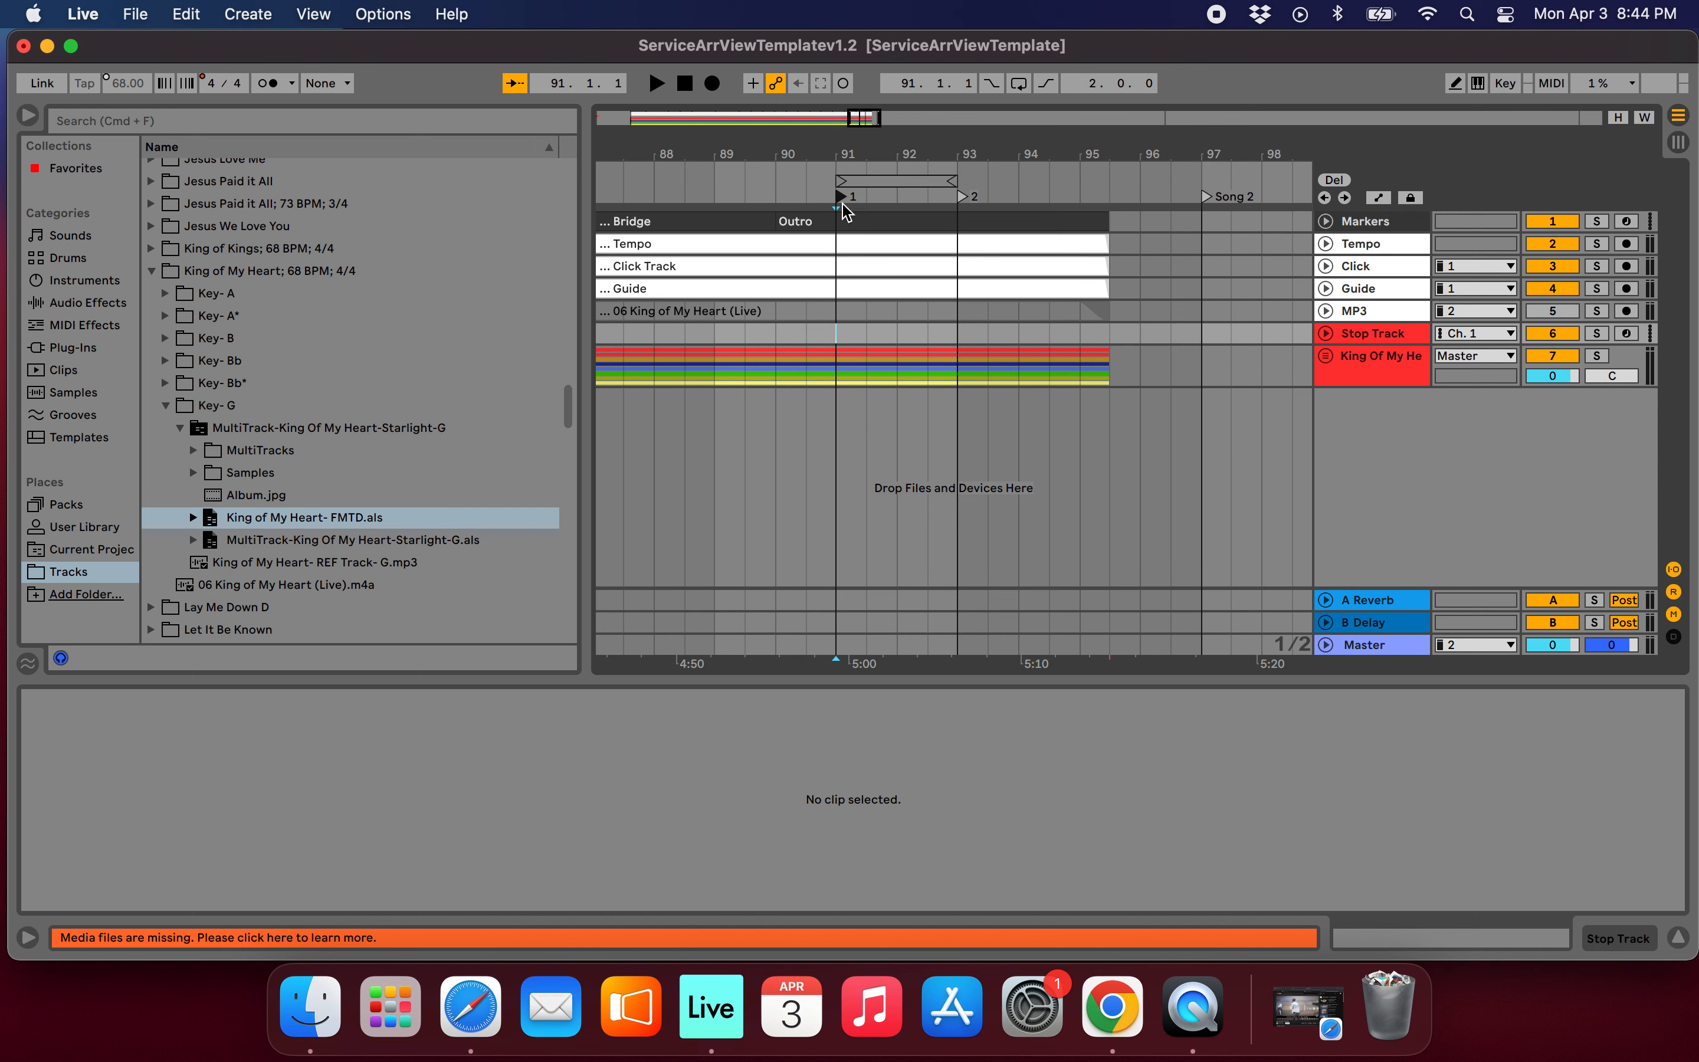
pyautogui.click(1019, 84)
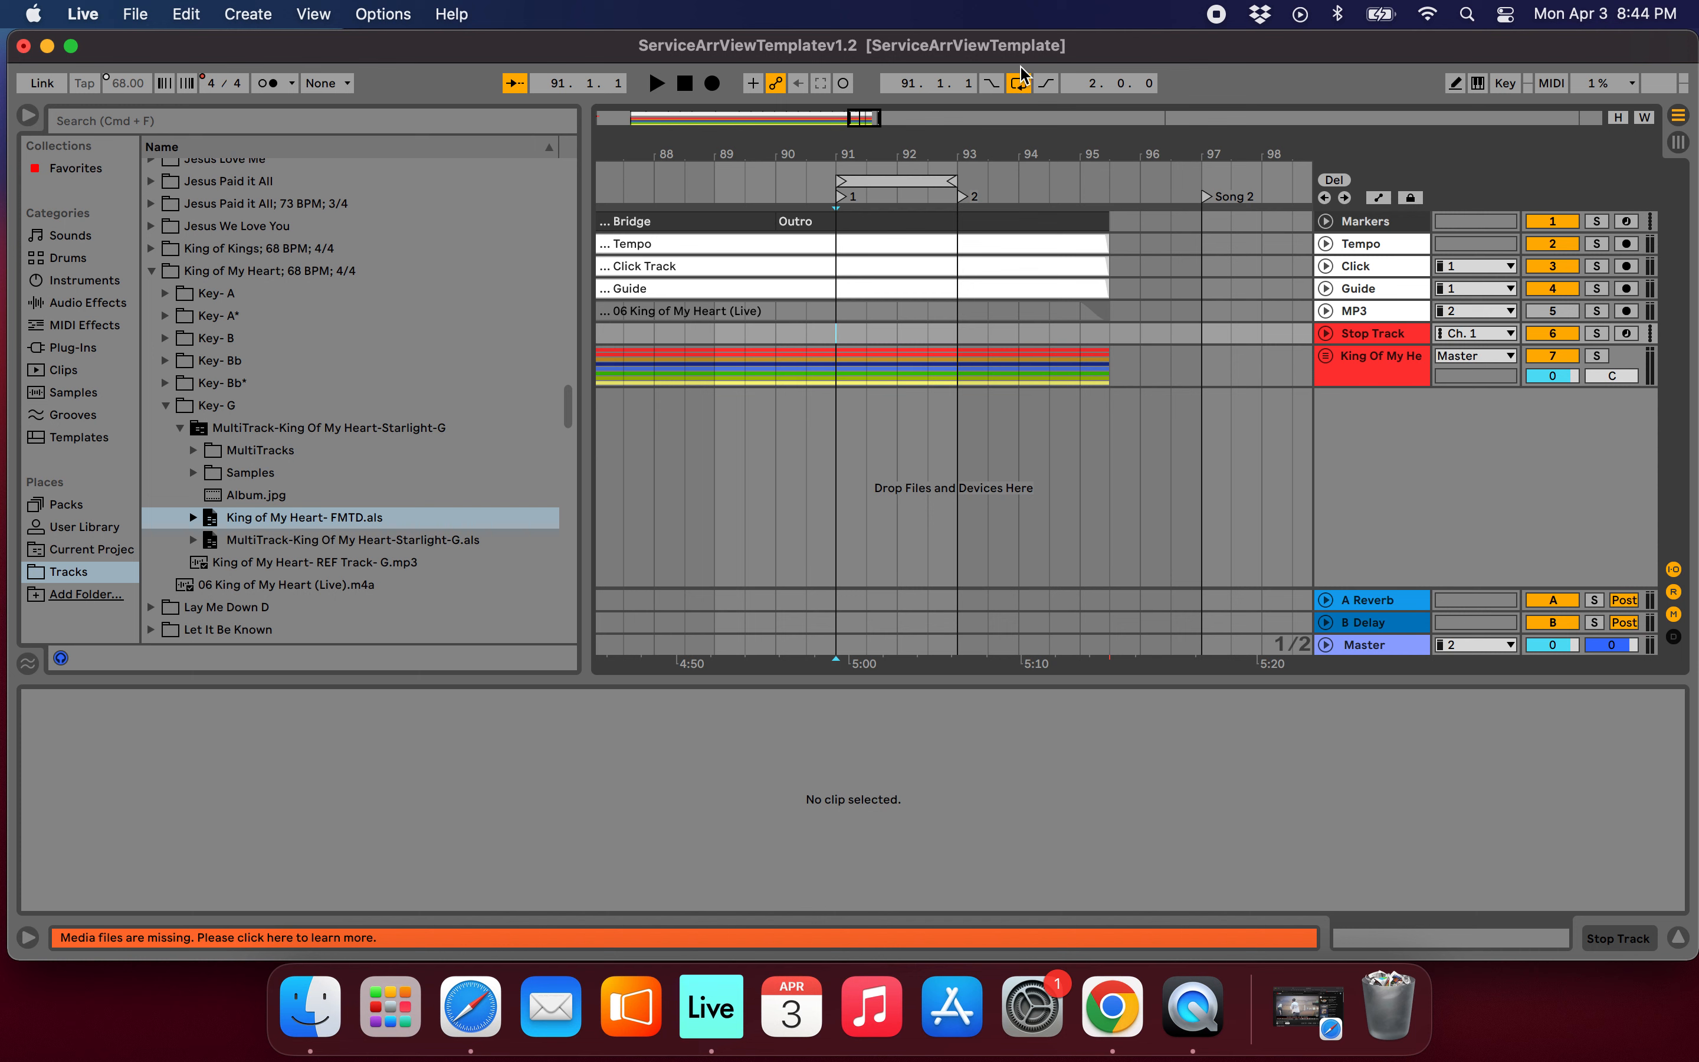
pyautogui.click(1019, 84)
pyautogui.click(1018, 83)
pyautogui.click(1017, 82)
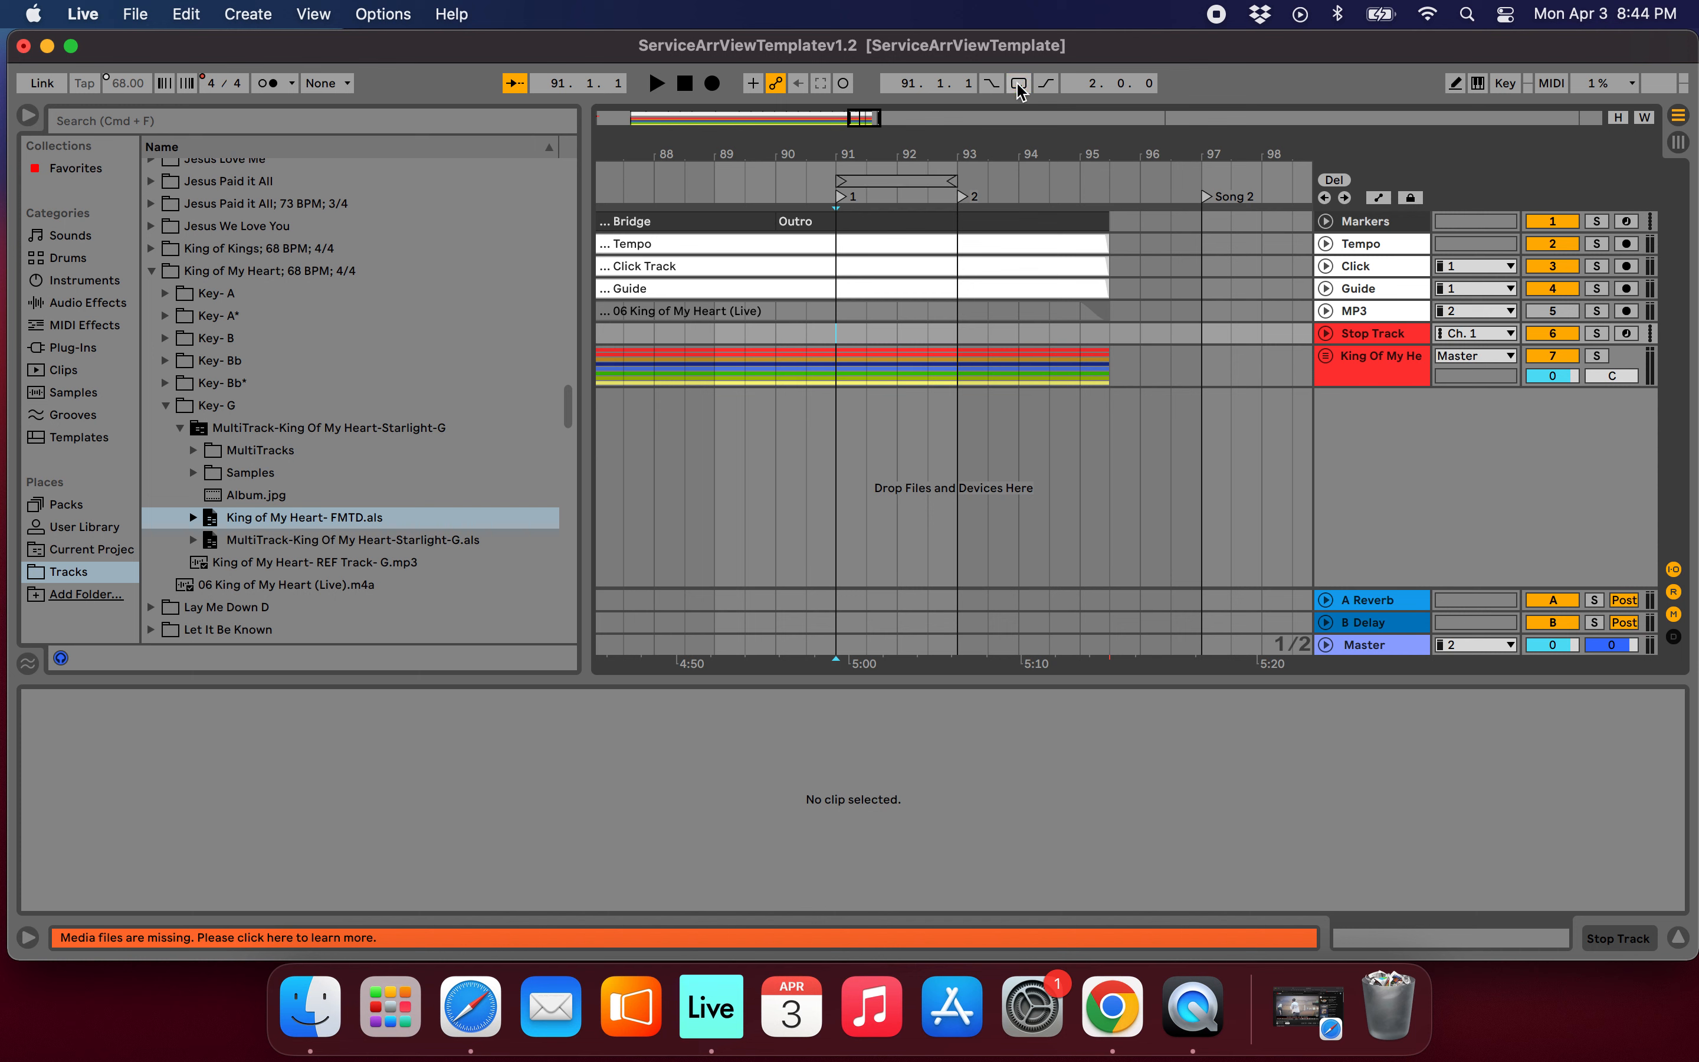
pyautogui.click(1018, 84)
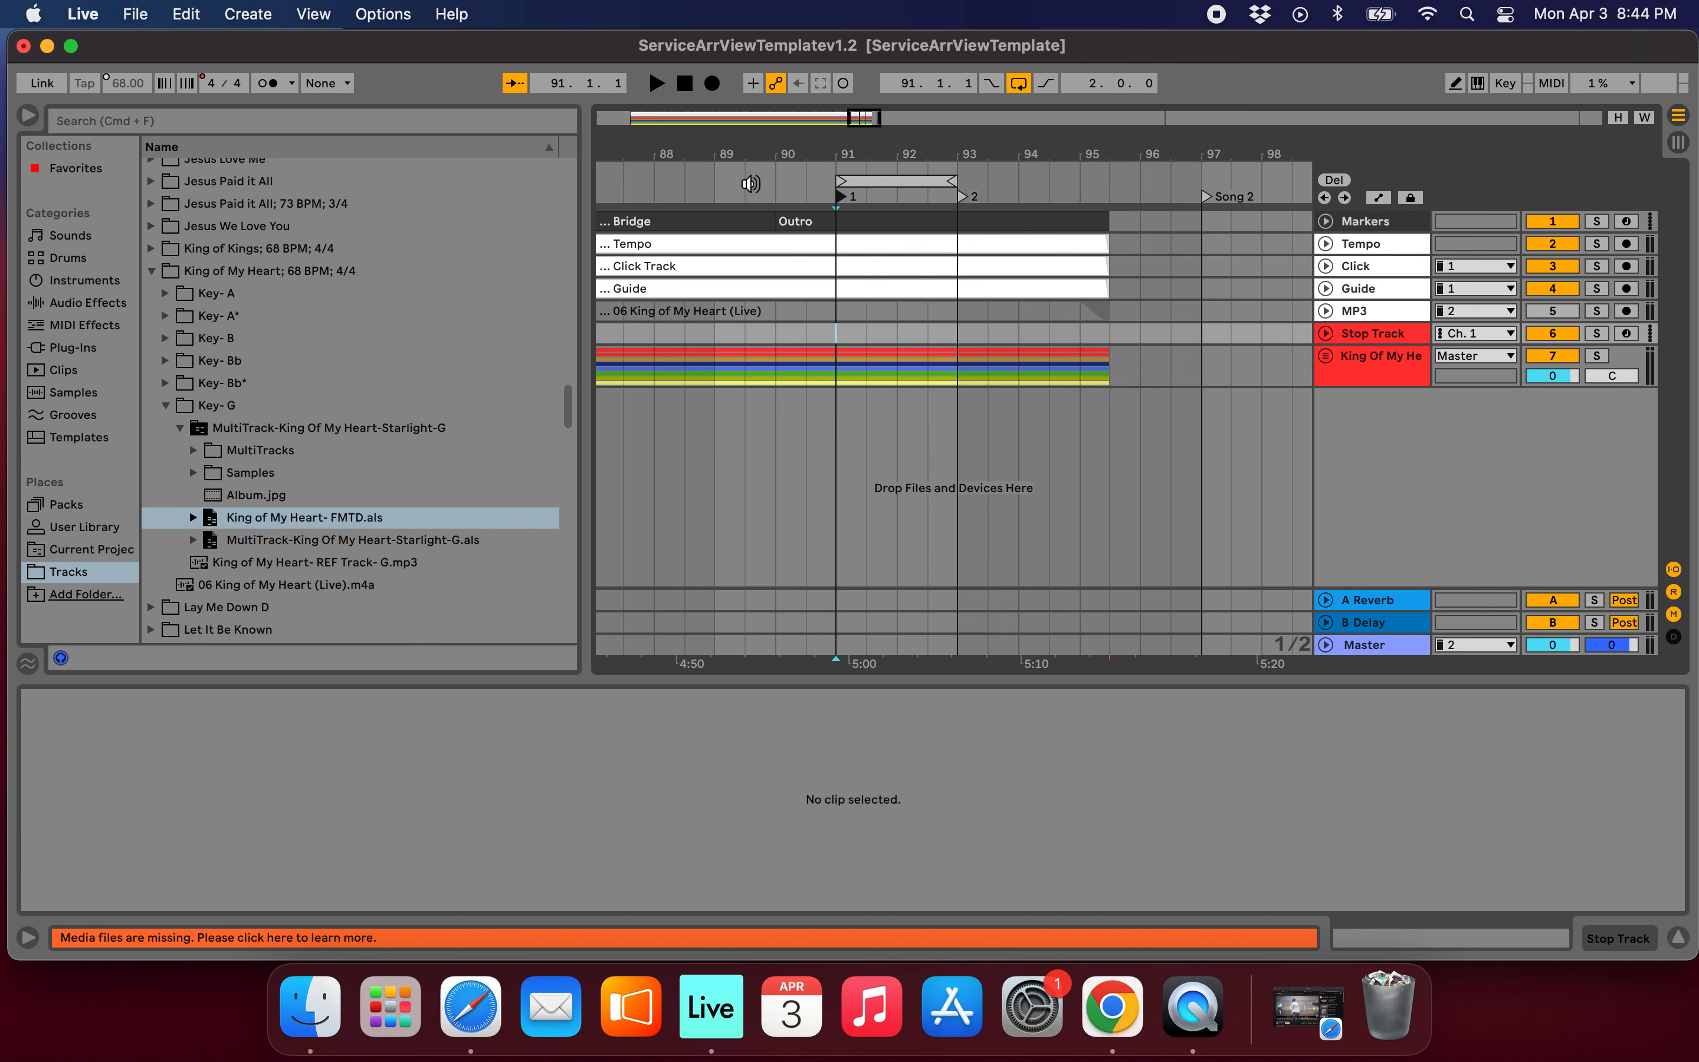
pyautogui.press('space')
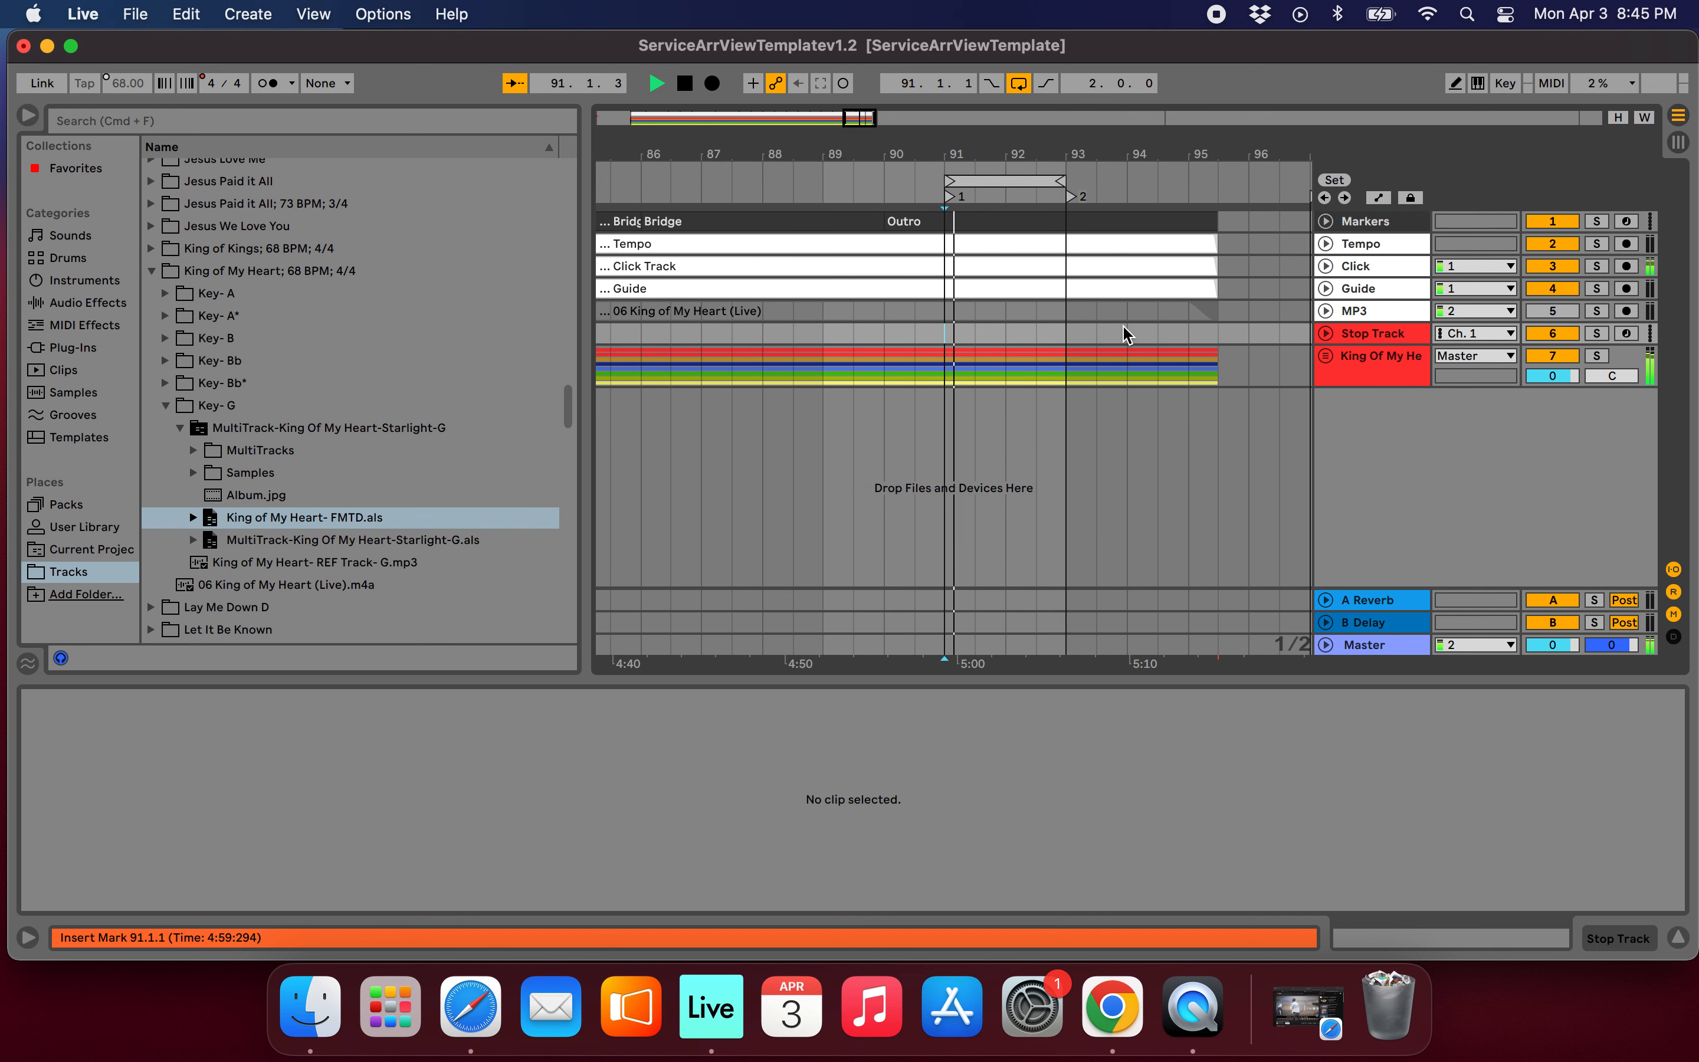
pyautogui.press('space')
# Unfold the King Of My Heart group and mute all its tracks except Perc (Live).
pyautogui.click(1325, 357)
pyautogui.scroll(-3, 1264, 441)
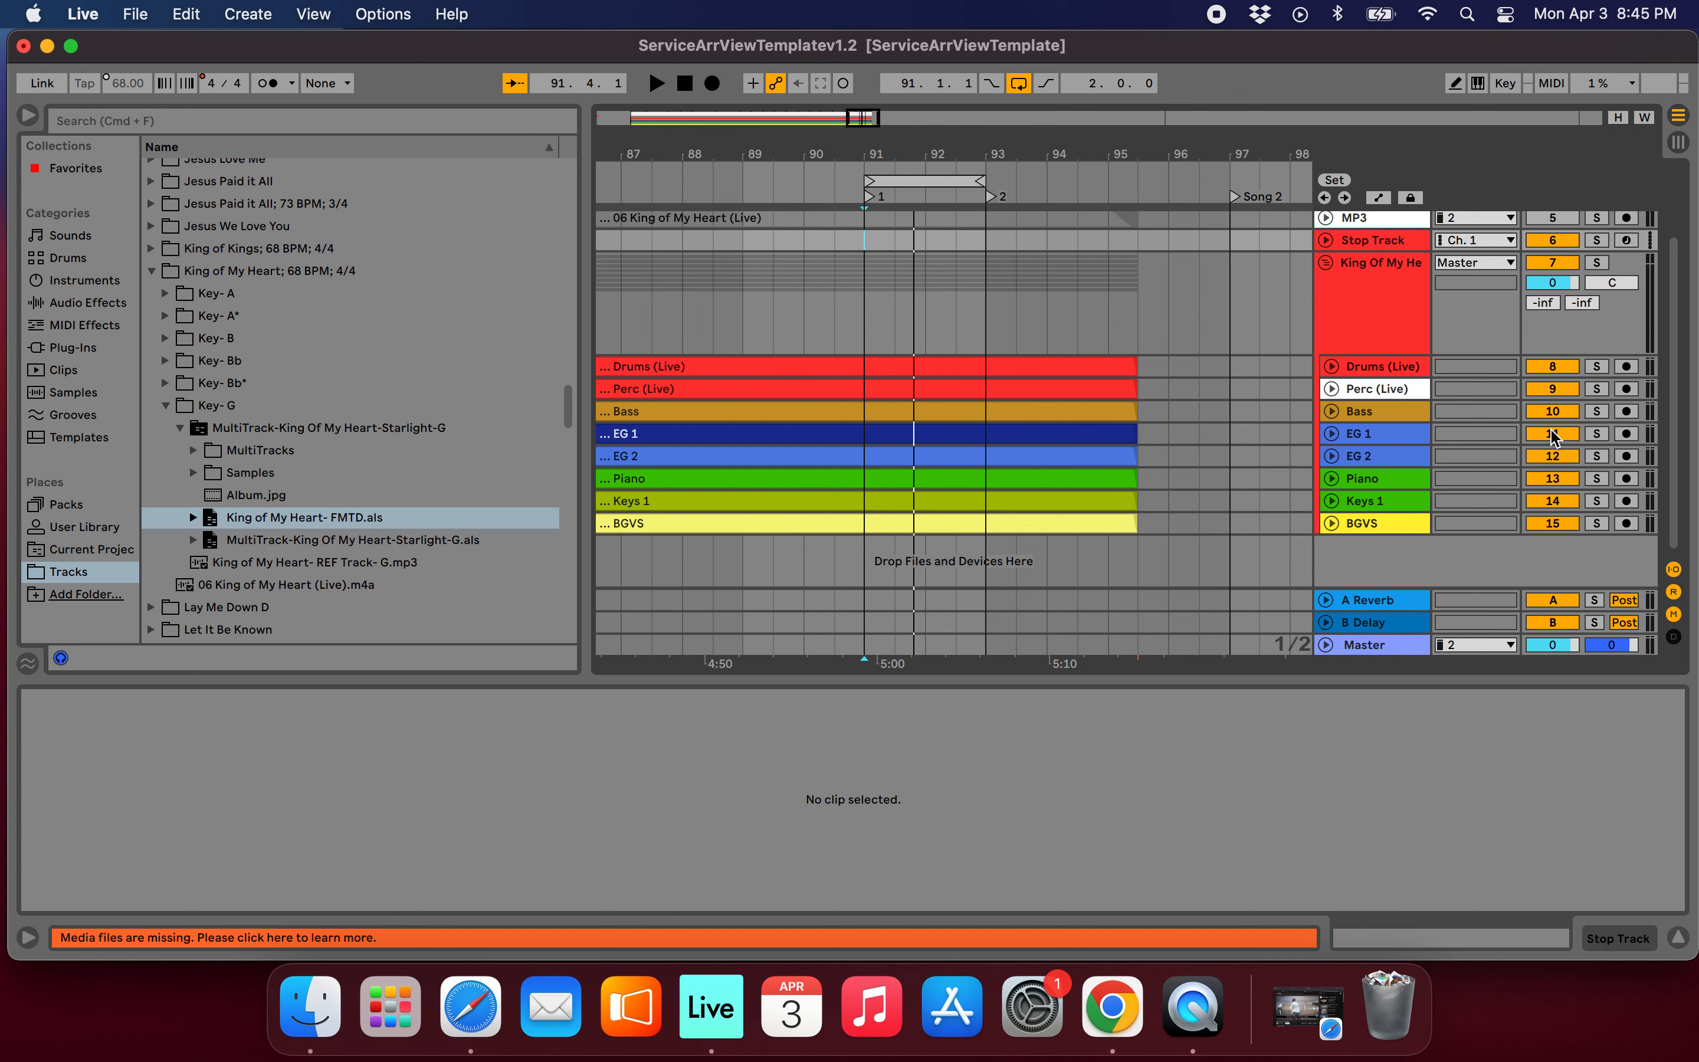
pyautogui.click(1548, 458)
pyautogui.click(1556, 479)
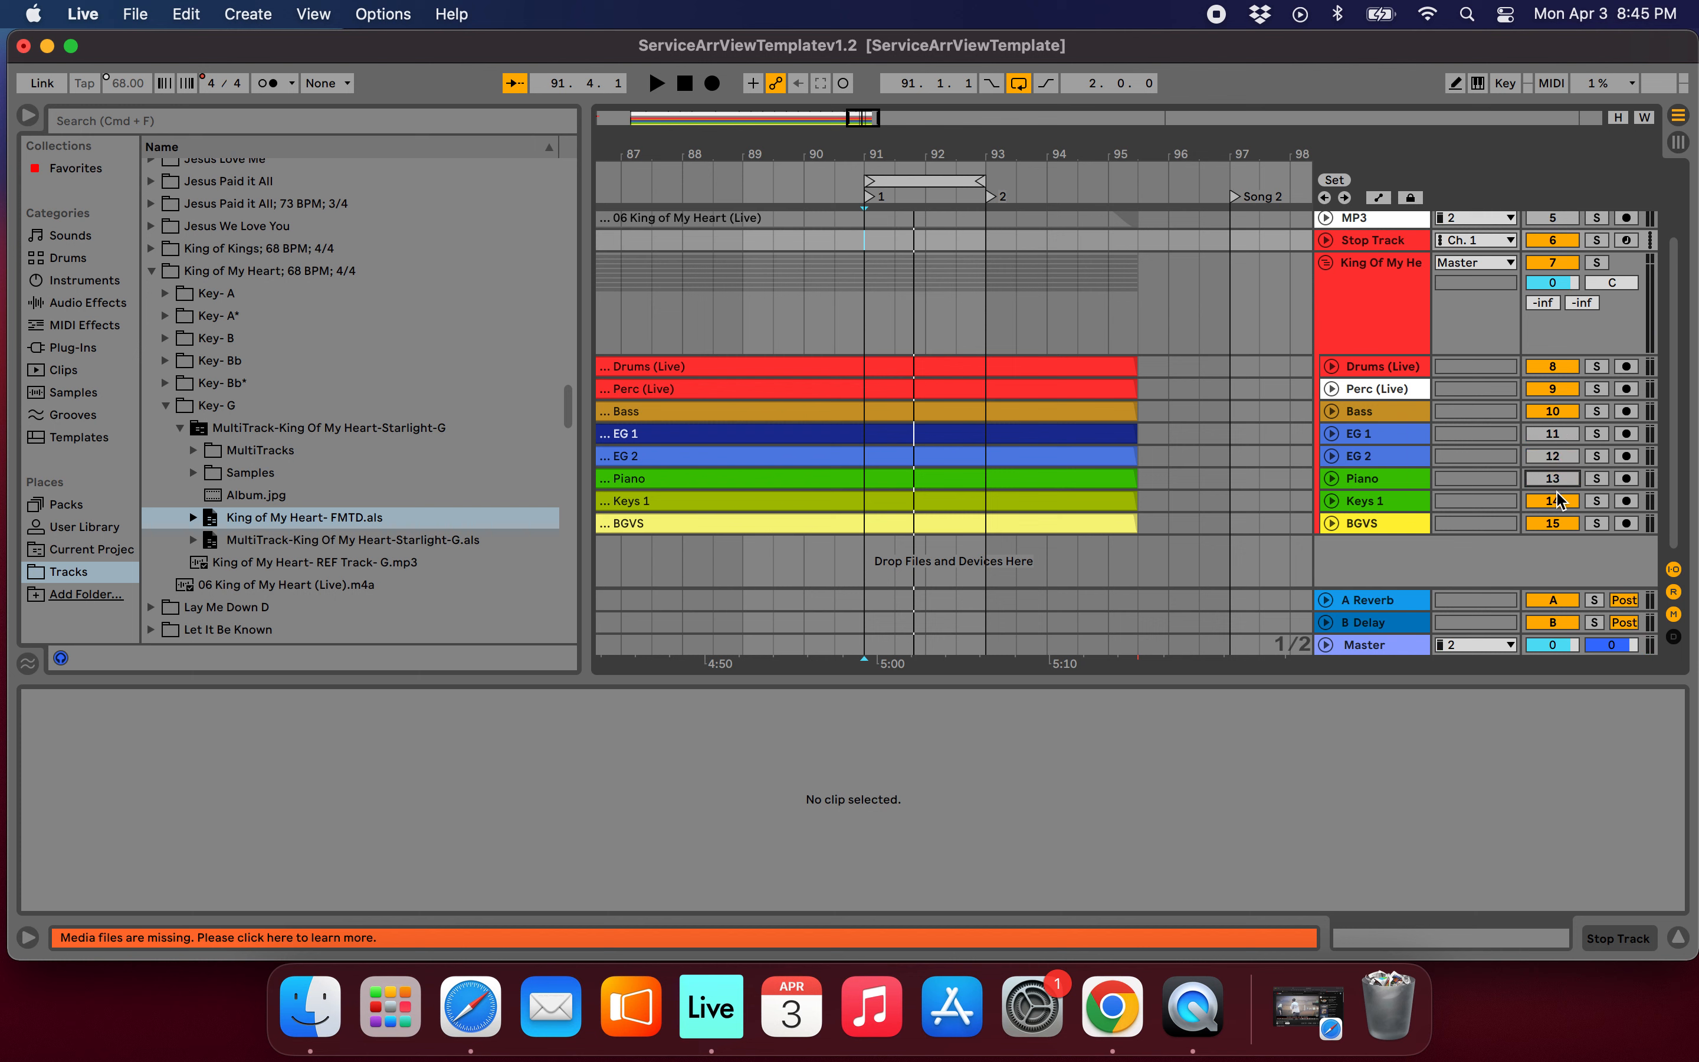
pyautogui.click(1560, 524)
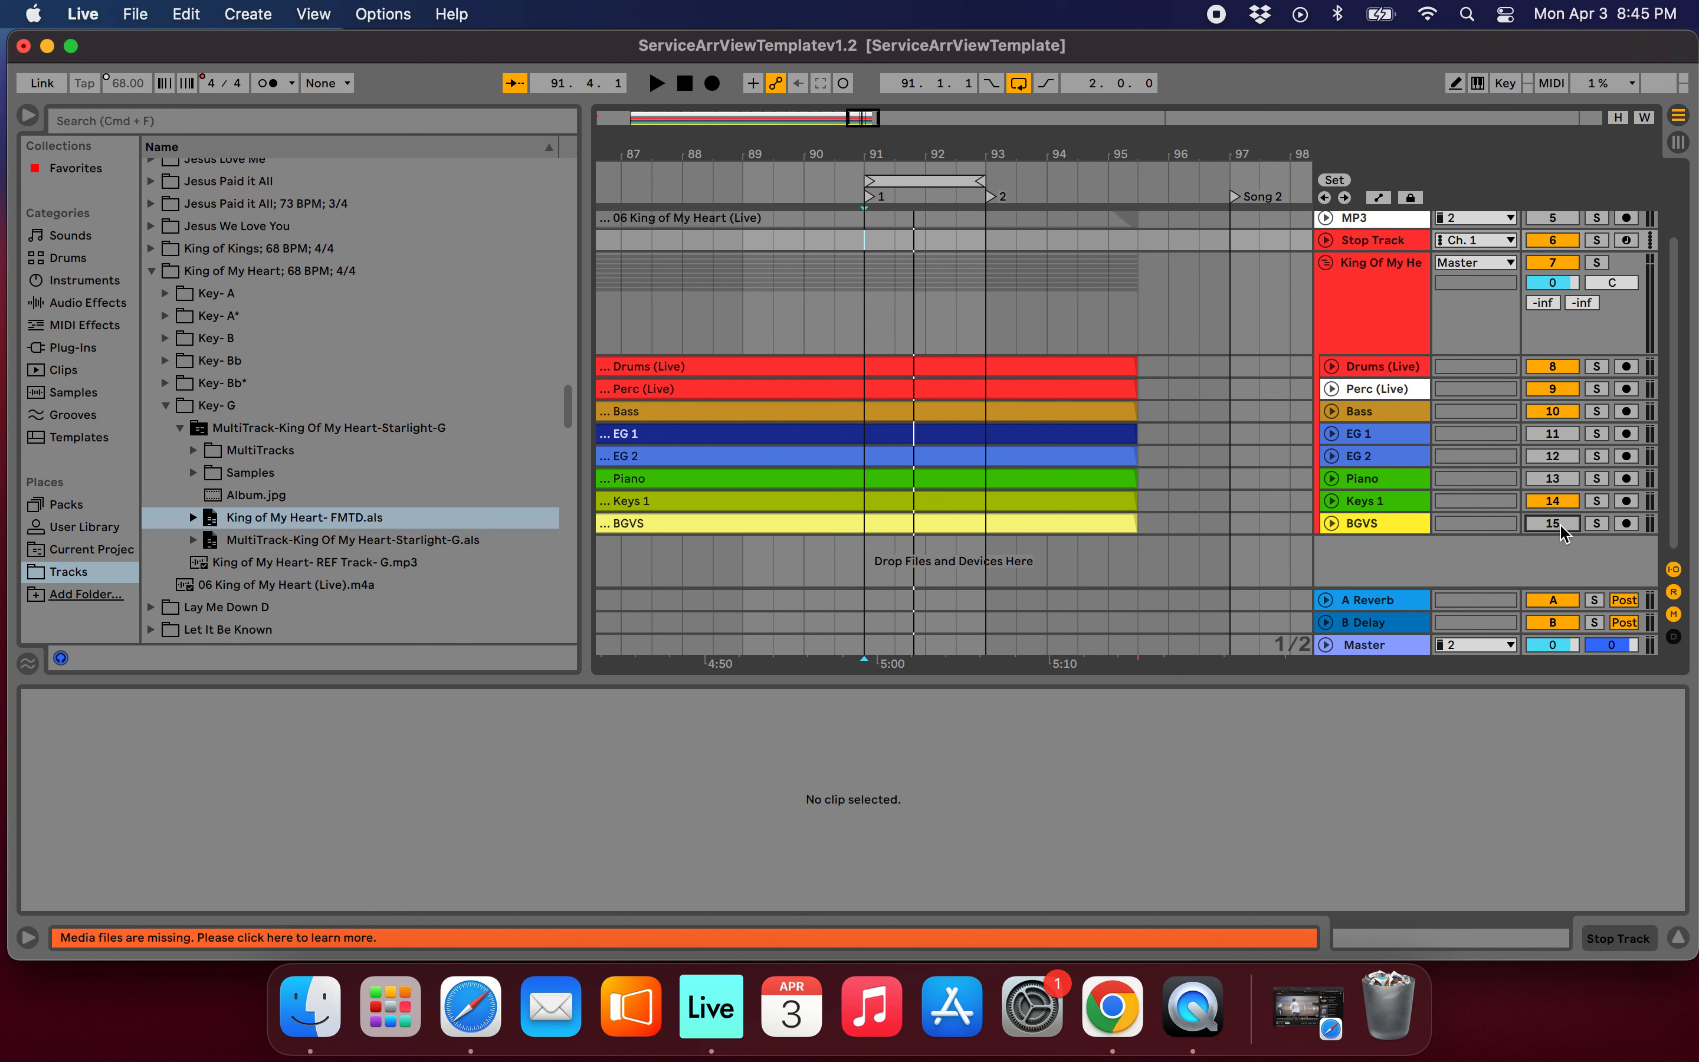
pyautogui.click(1550, 372)
pyautogui.click(1557, 411)
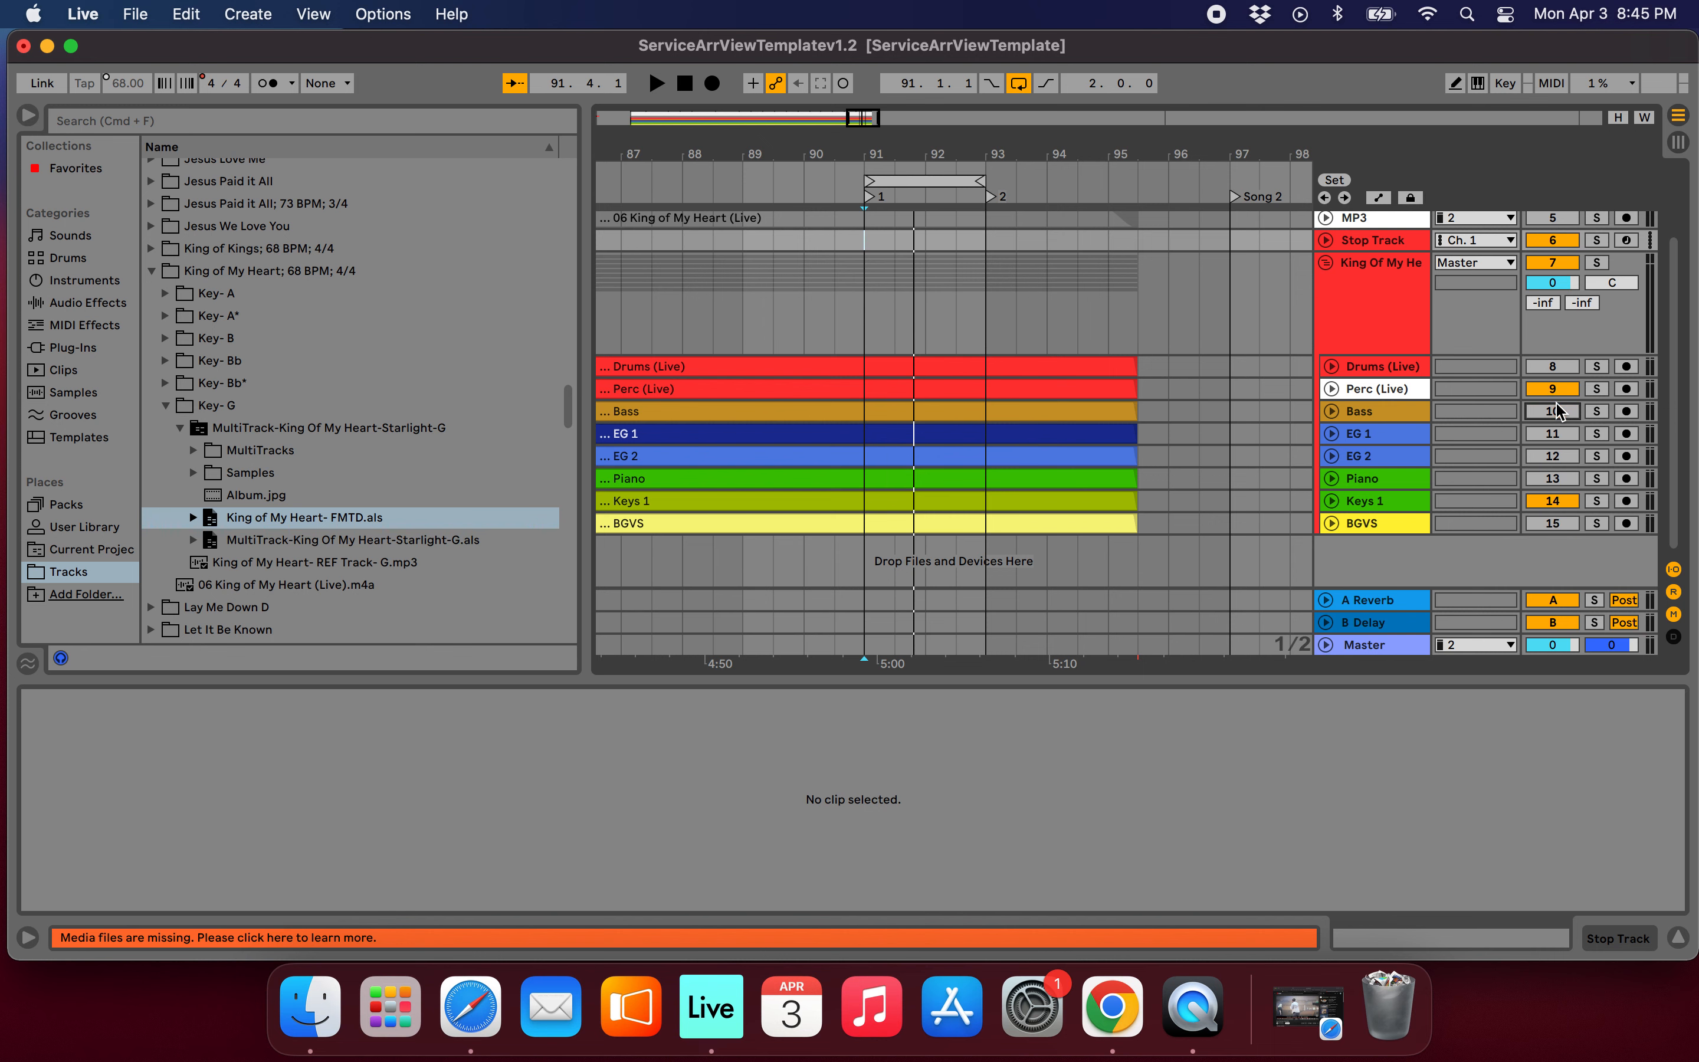
# Audition the loop from the bar 91 locator with only Perc (Live) active in the group, and stop playback.
pyautogui.scroll(3, 1081, 380)
pyautogui.click(903, 198)
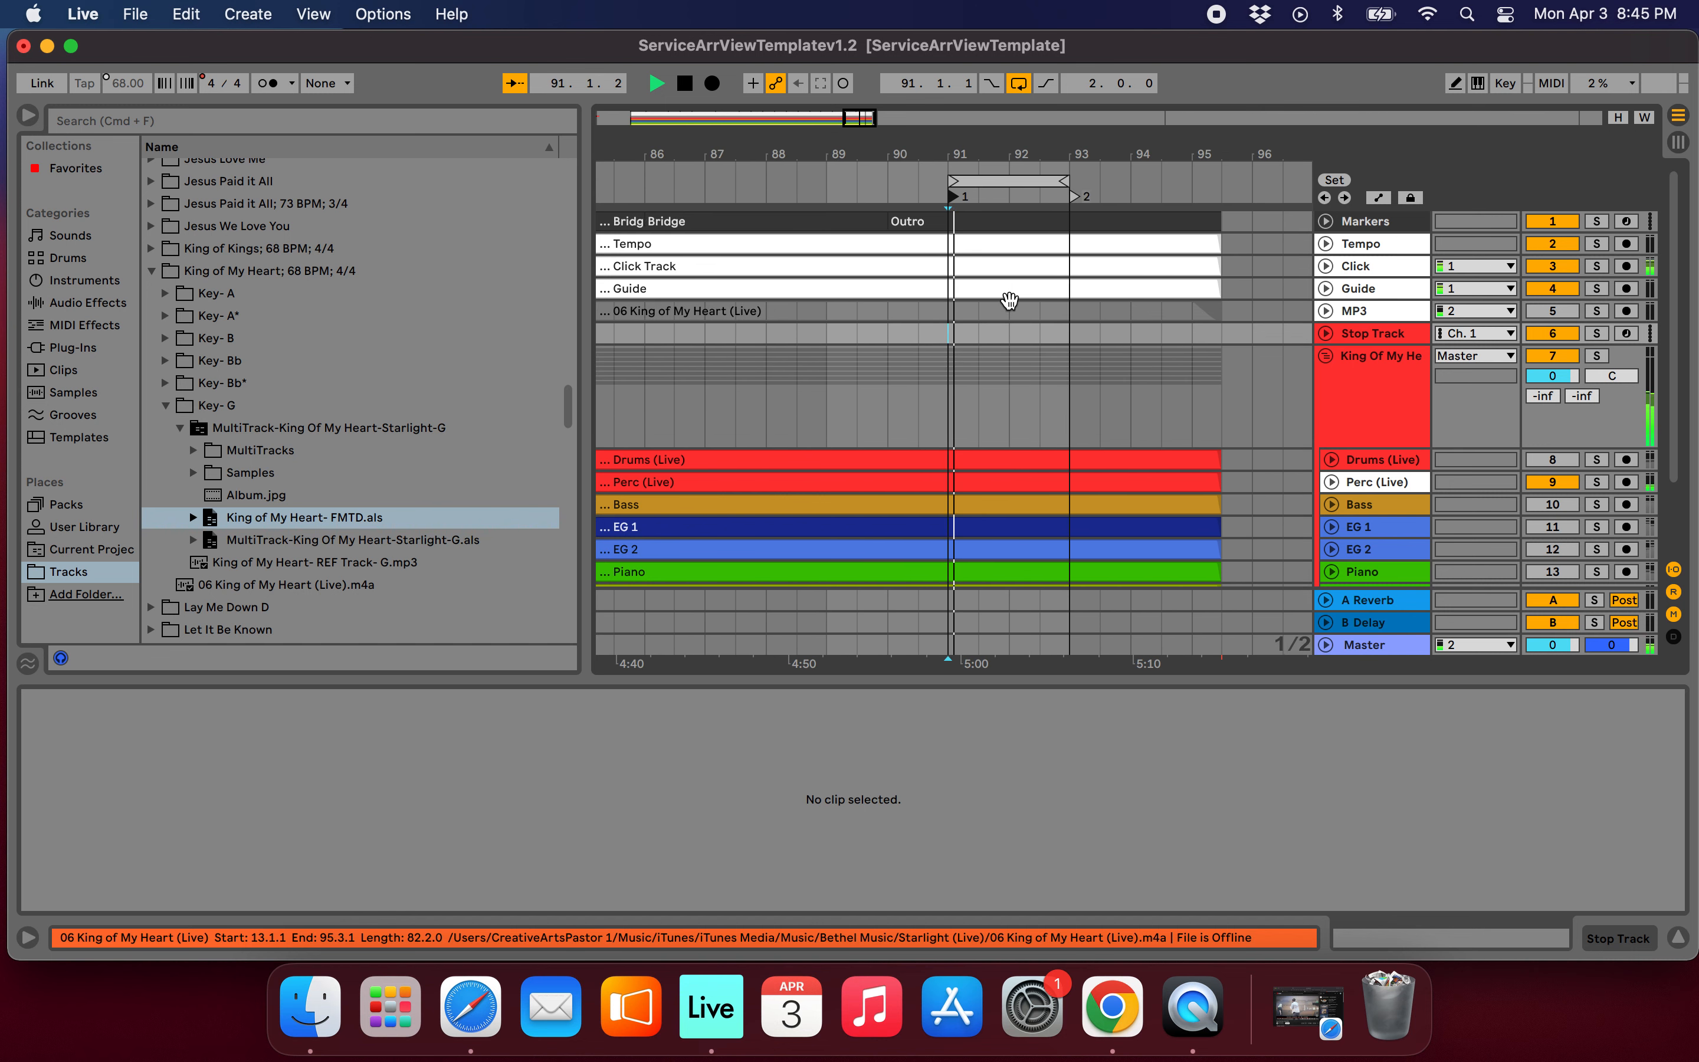
pyautogui.scroll(-4, 1009, 301)
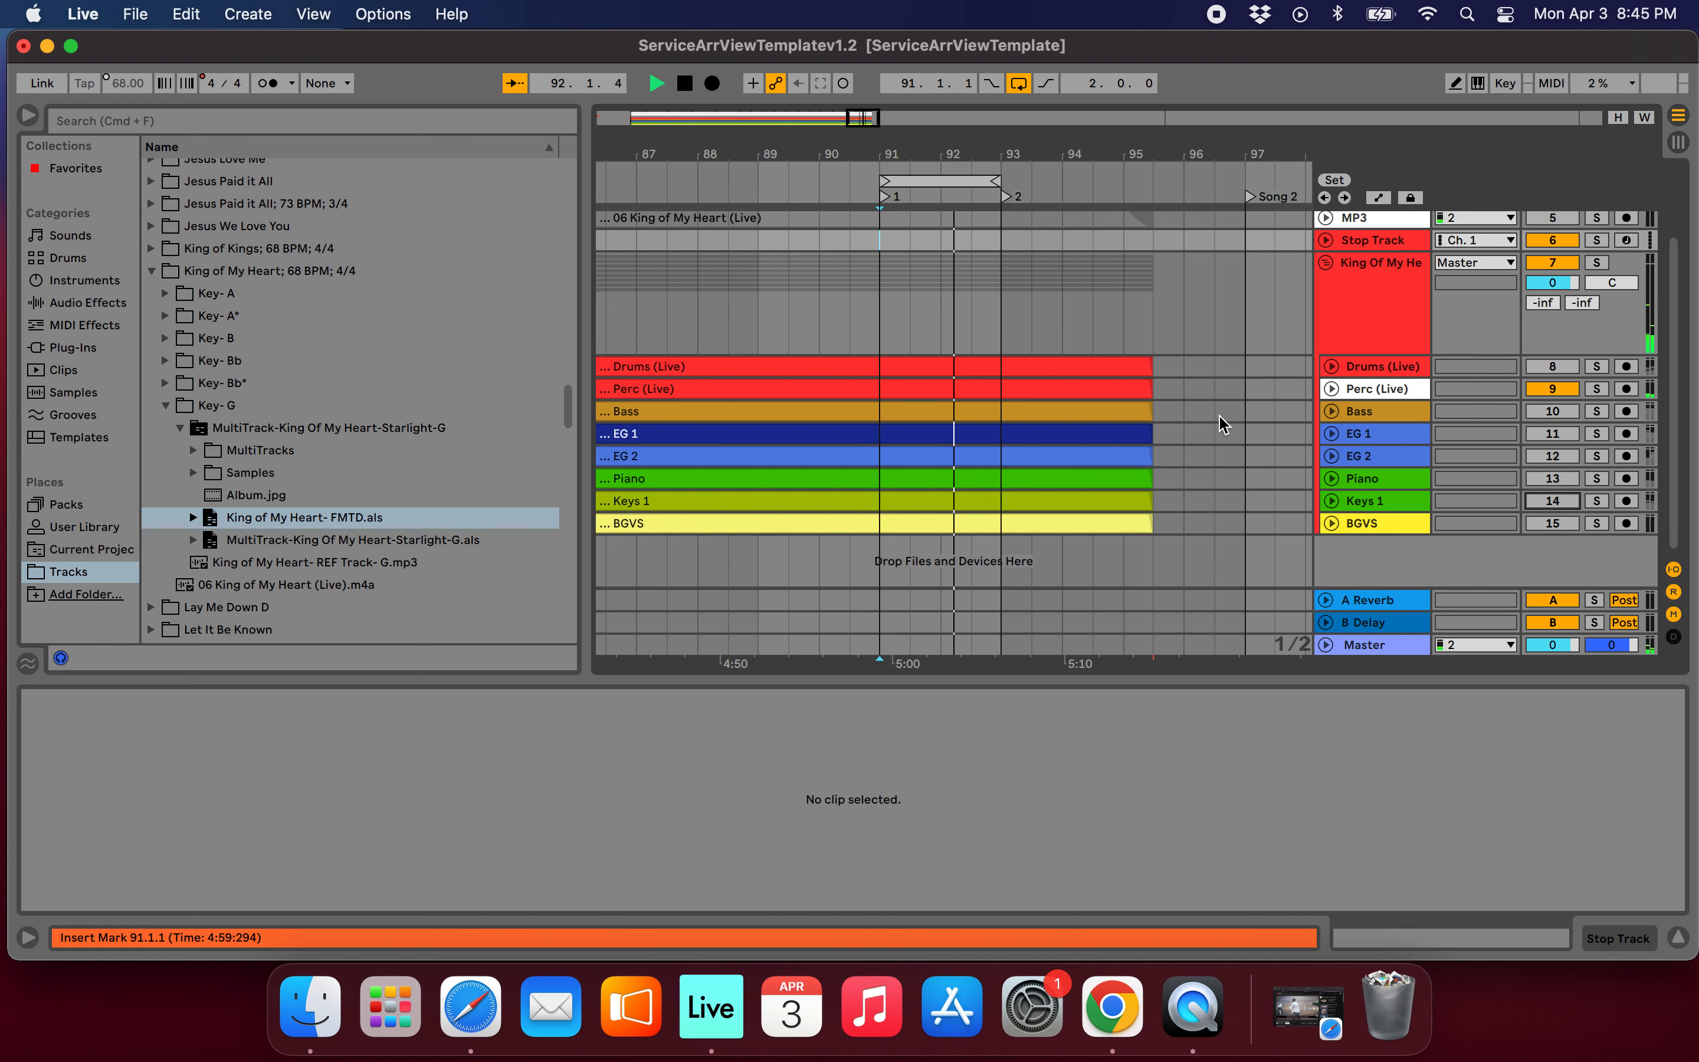
pyautogui.press('space')
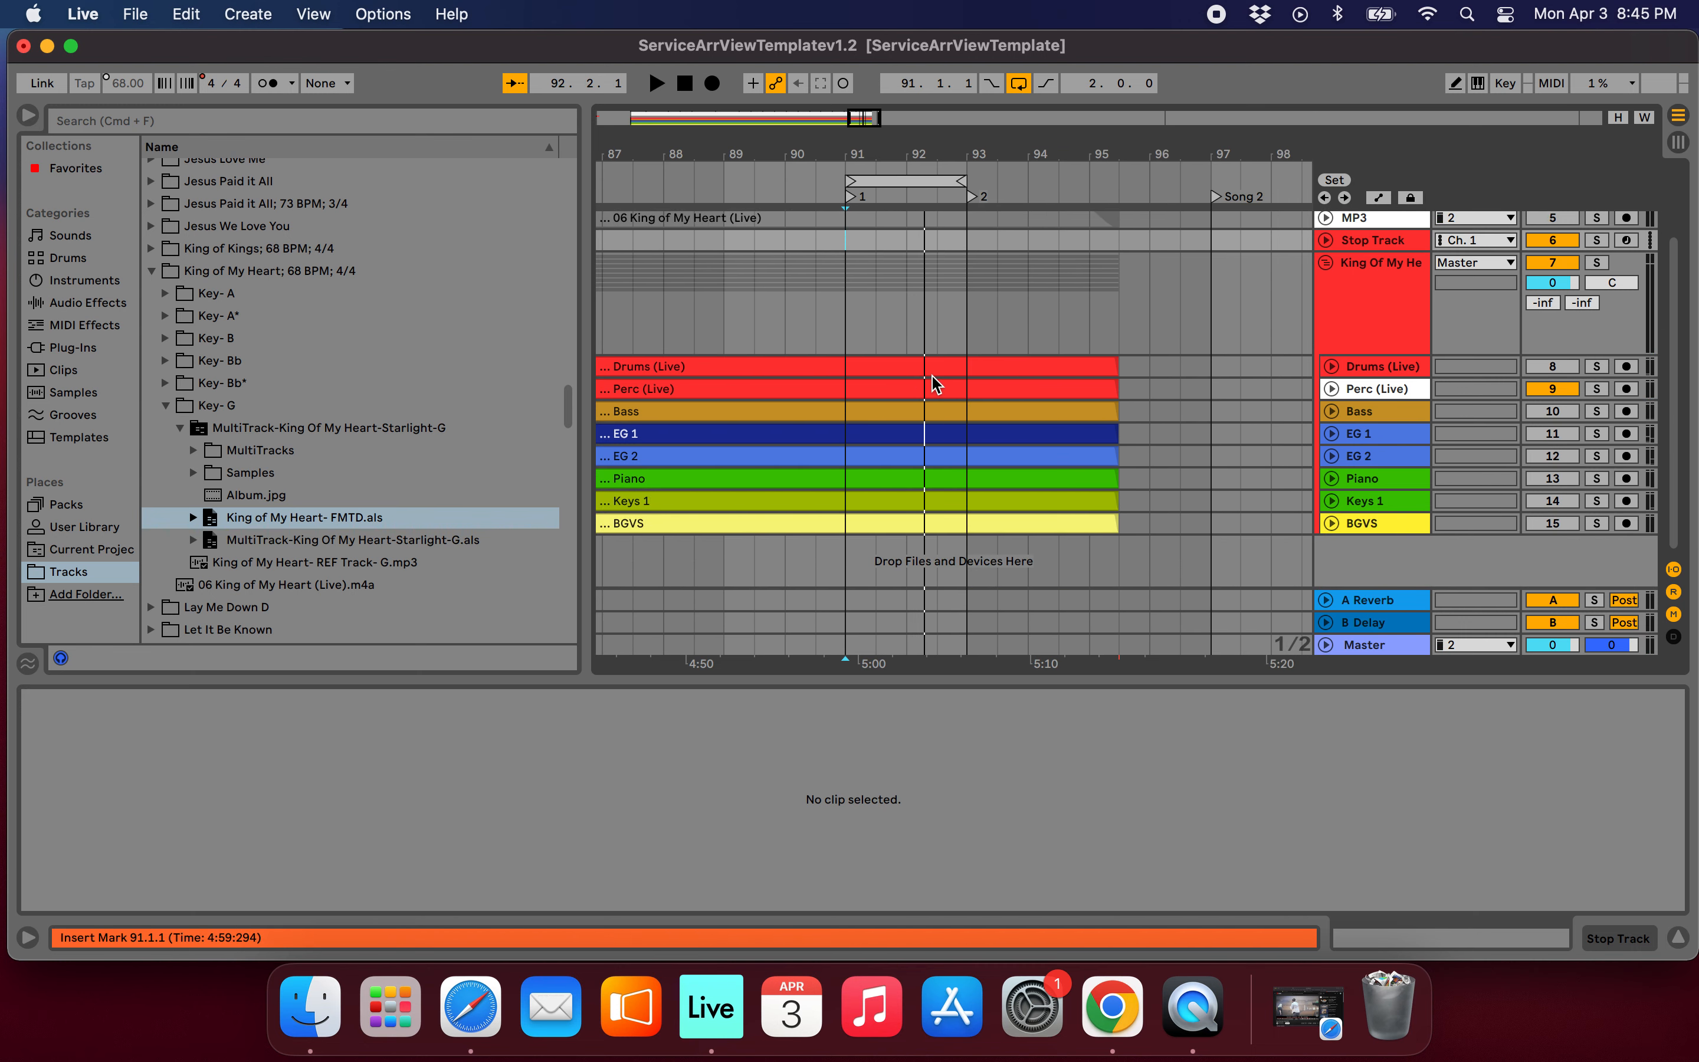
# Add 11_Key_of_G_Pads_3.mp3 from the 3. Pads folder's WT-Pads-3-Cinematic subfolder as a new track below BGVS, starting at bar 85.
pyautogui.scroll(-10, 932, 377)
pyautogui.scroll(15, 285, 362)
pyautogui.scroll(15, 288, 369)
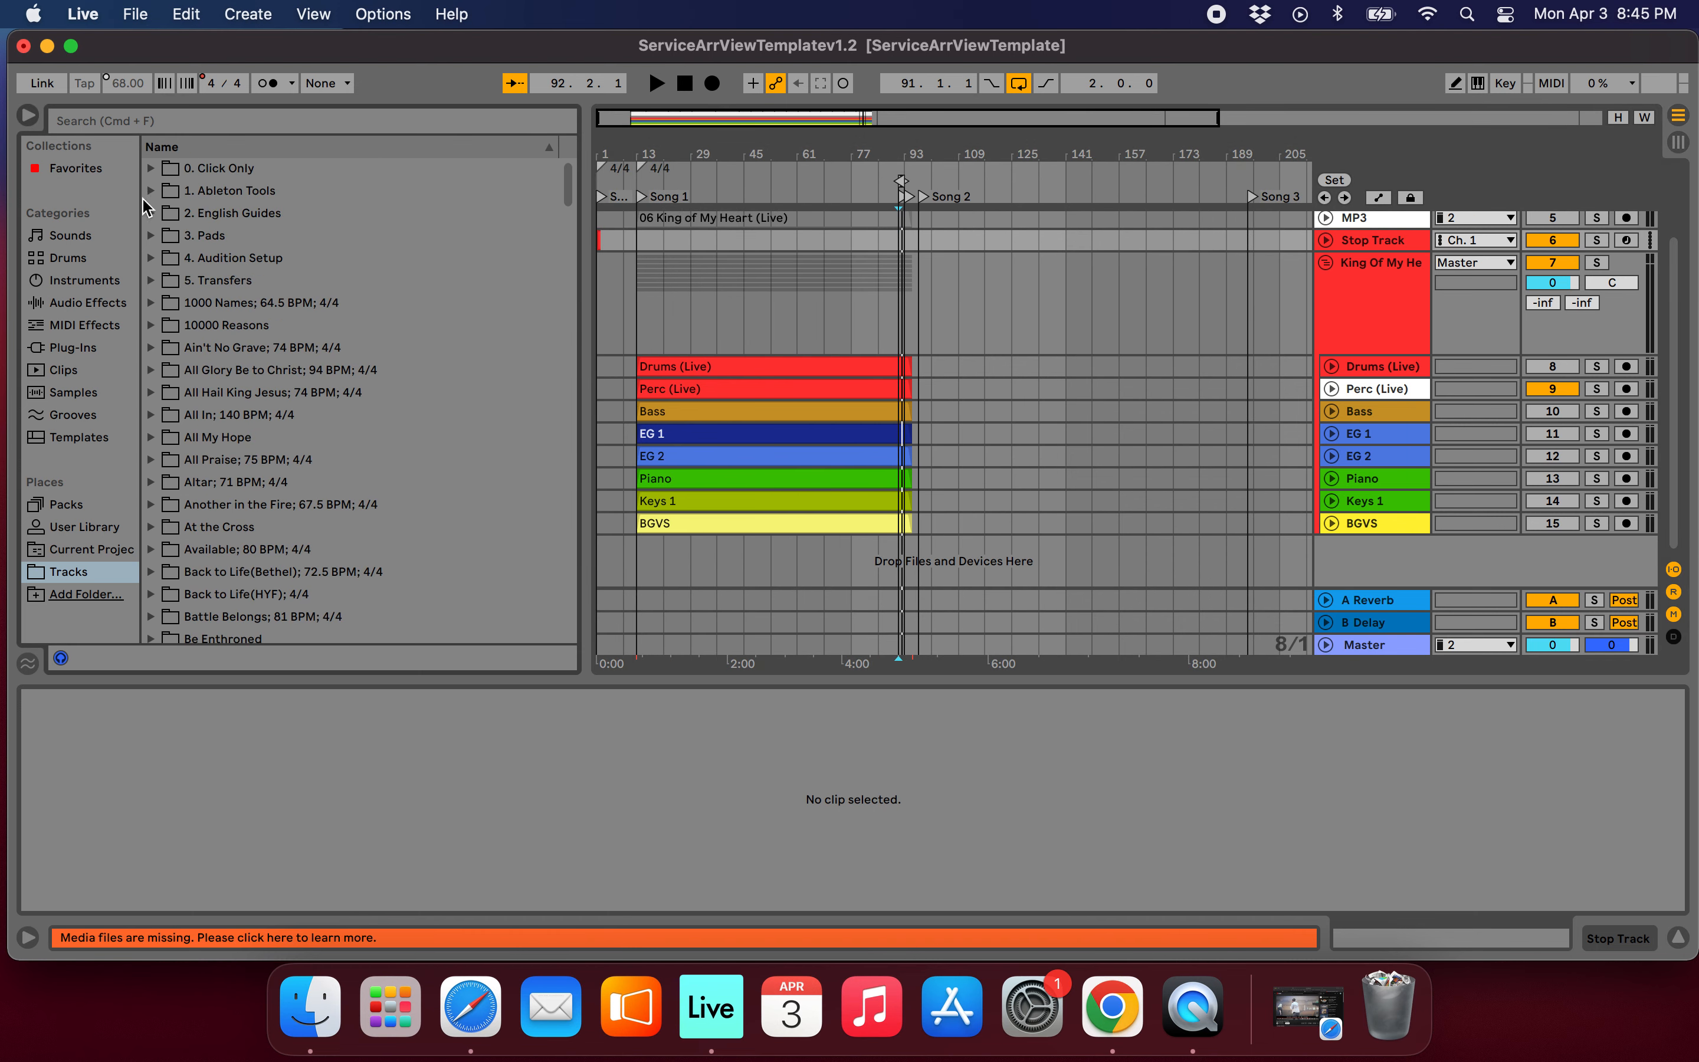
pyautogui.click(150, 236)
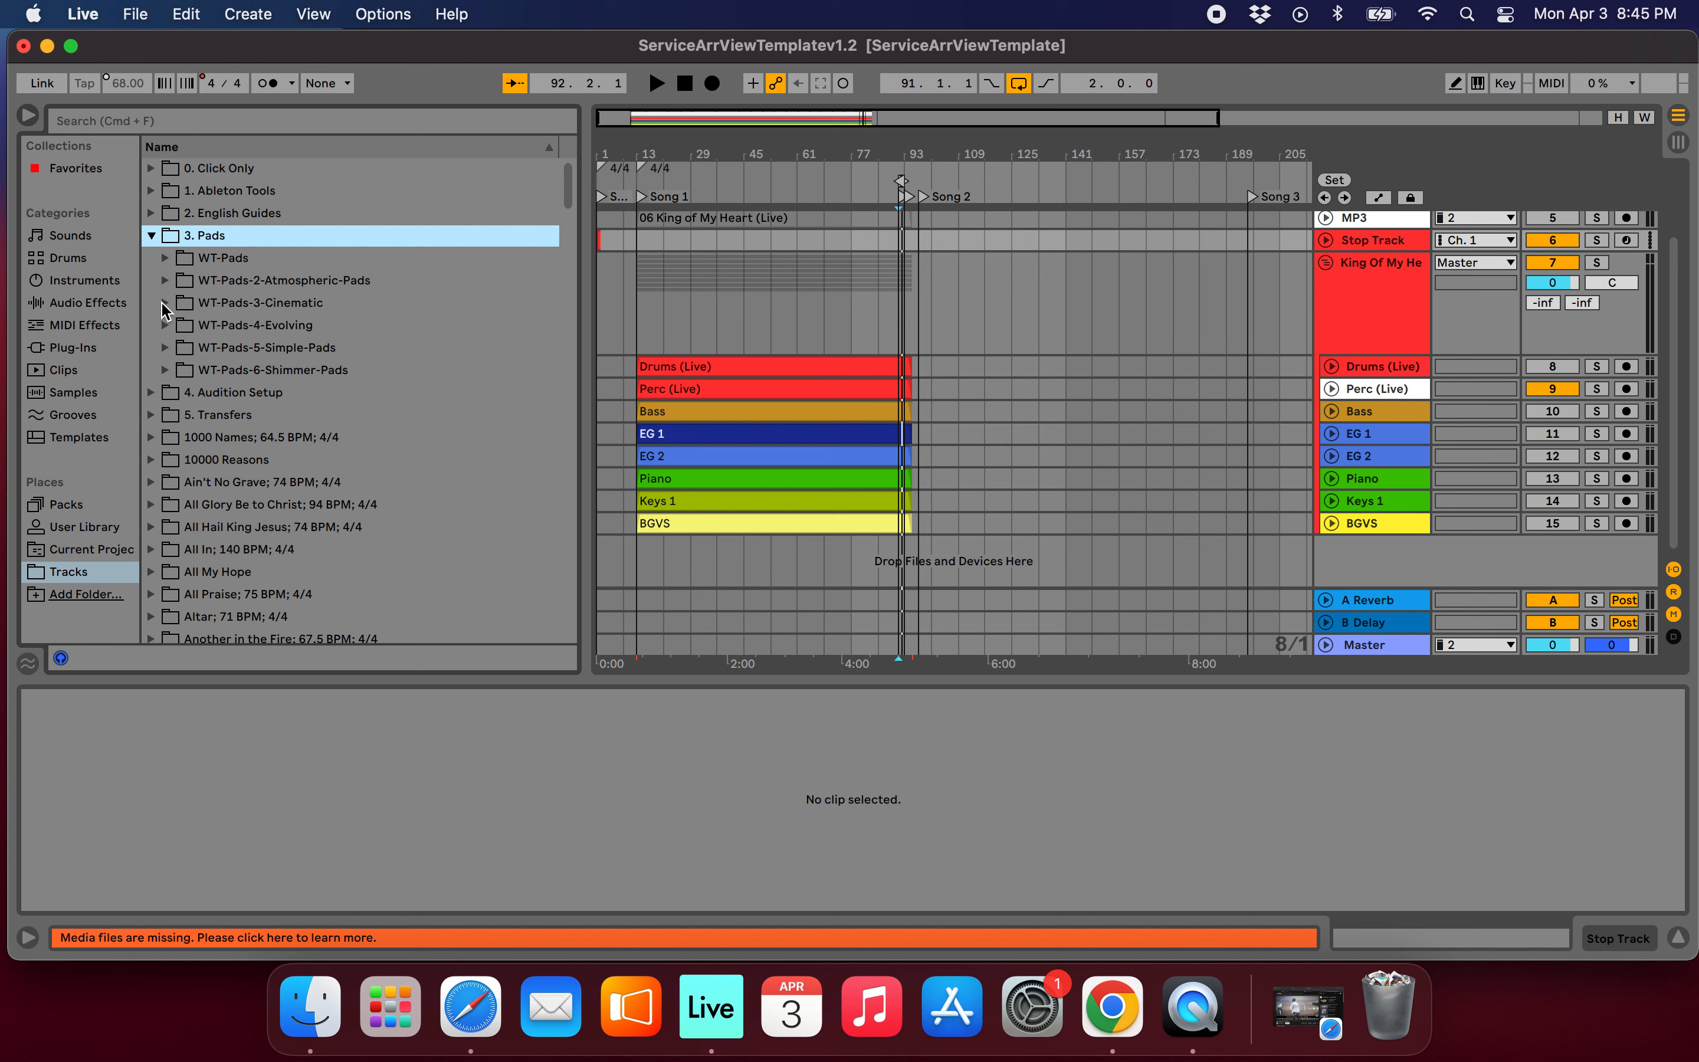
pyautogui.click(164, 303)
pyautogui.scroll(-3, 389, 392)
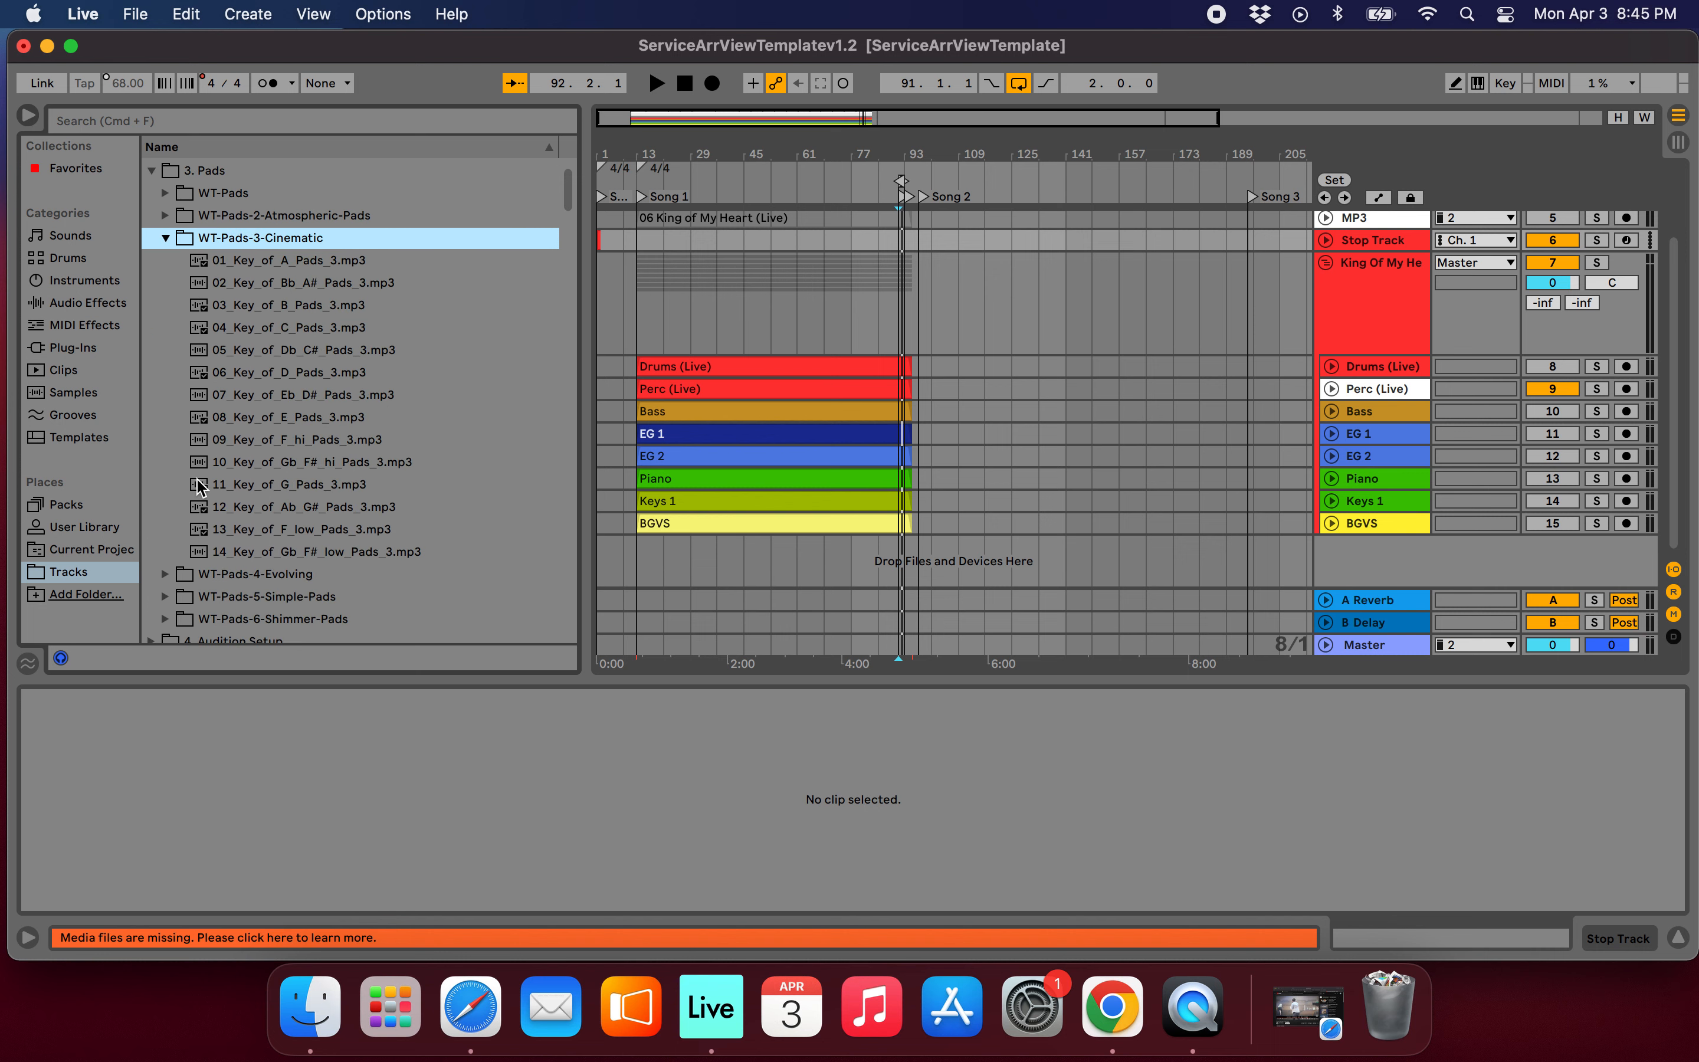
pyautogui.moveTo(200, 485)
pyautogui.mouseDown()
pyautogui.moveTo(562, 476)
pyautogui.moveTo(890, 561)
pyautogui.mouseUp()
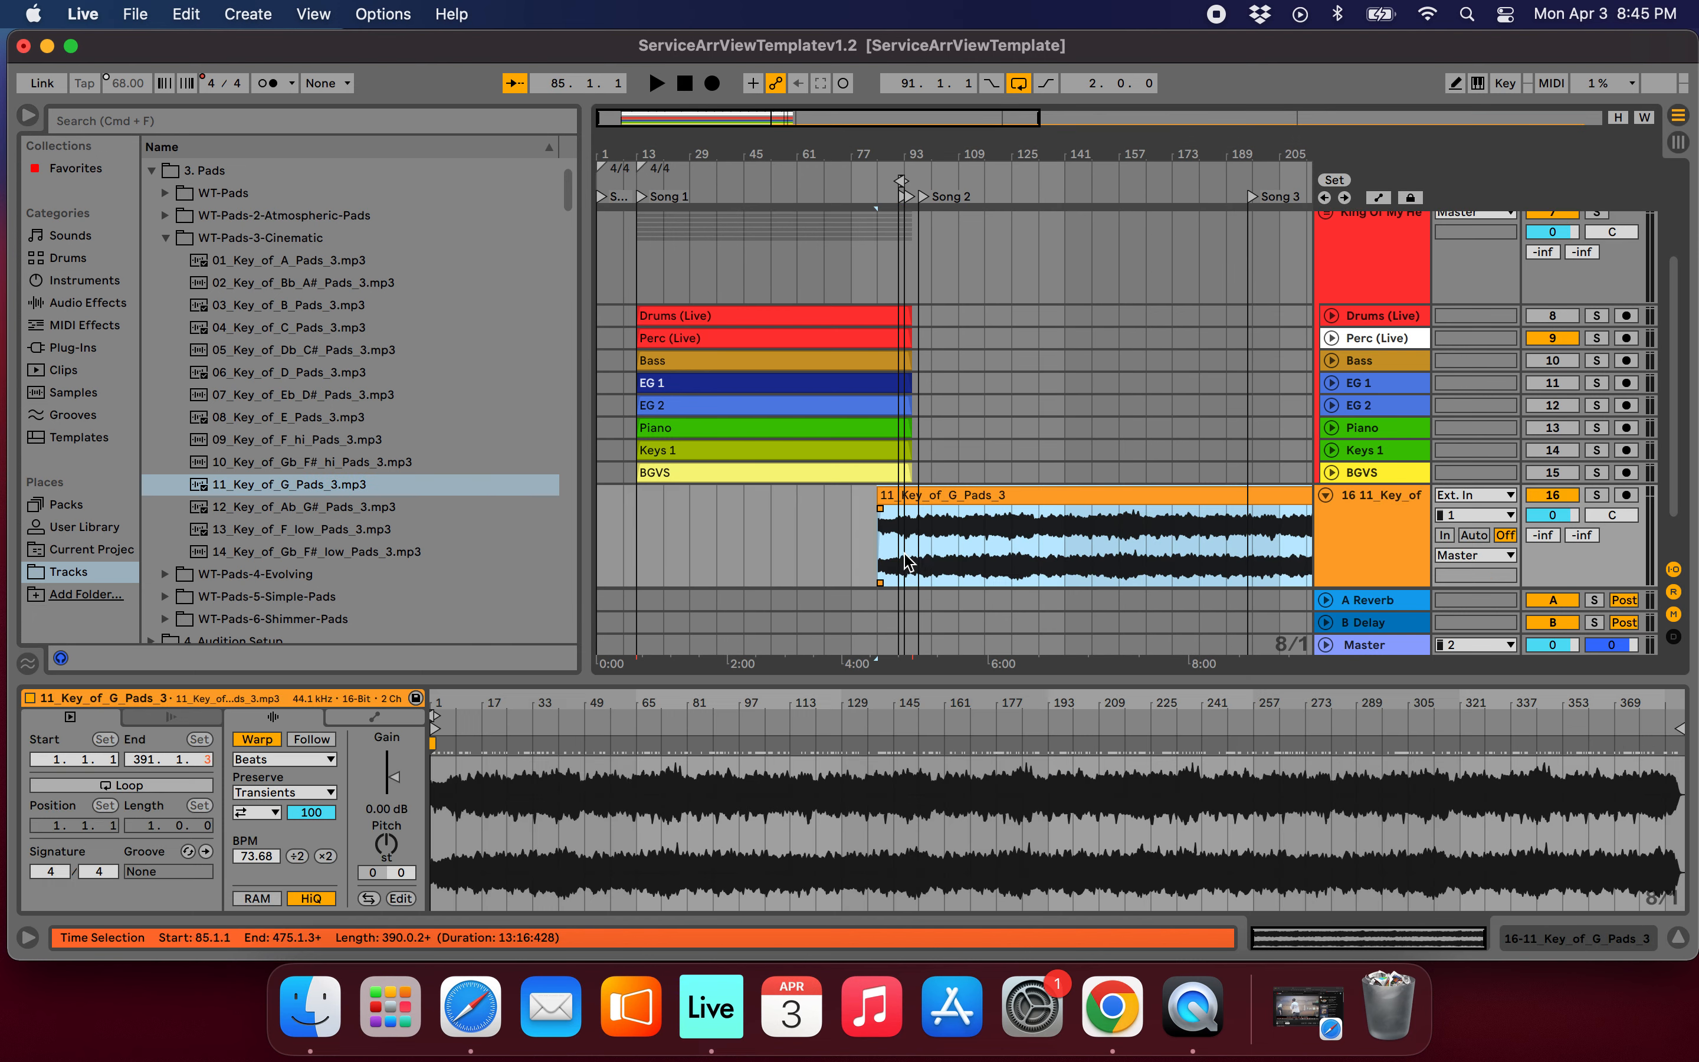
# Shorten the 11_Key_of_G_Pads_3 clip so that it ends at the bar 93 locator.
pyautogui.press('w')
pyautogui.moveTo(1294, 500); pyautogui.dragTo(761, 502)
pyautogui.scroll(5, 761, 507)
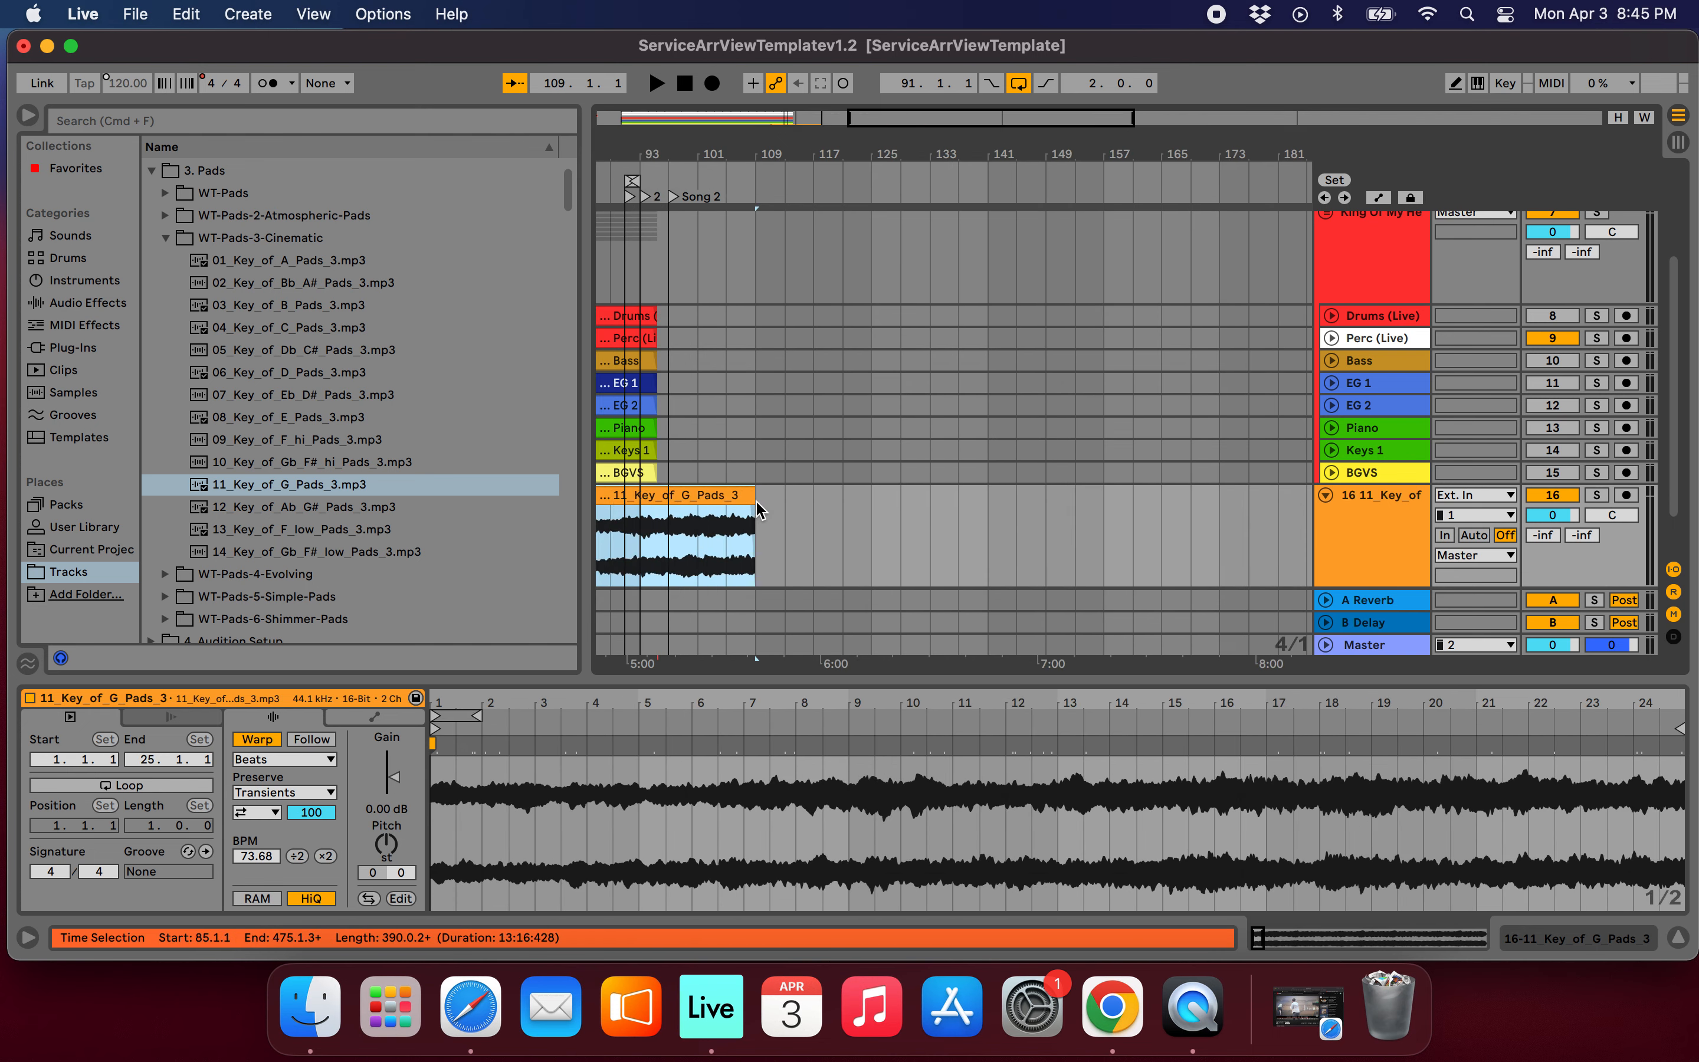
pyautogui.hscroll(-3, 761, 510)
pyautogui.scroll(-2, 761, 510)
pyautogui.hscroll(-2, 762, 510)
pyautogui.scroll(4, 916, 453)
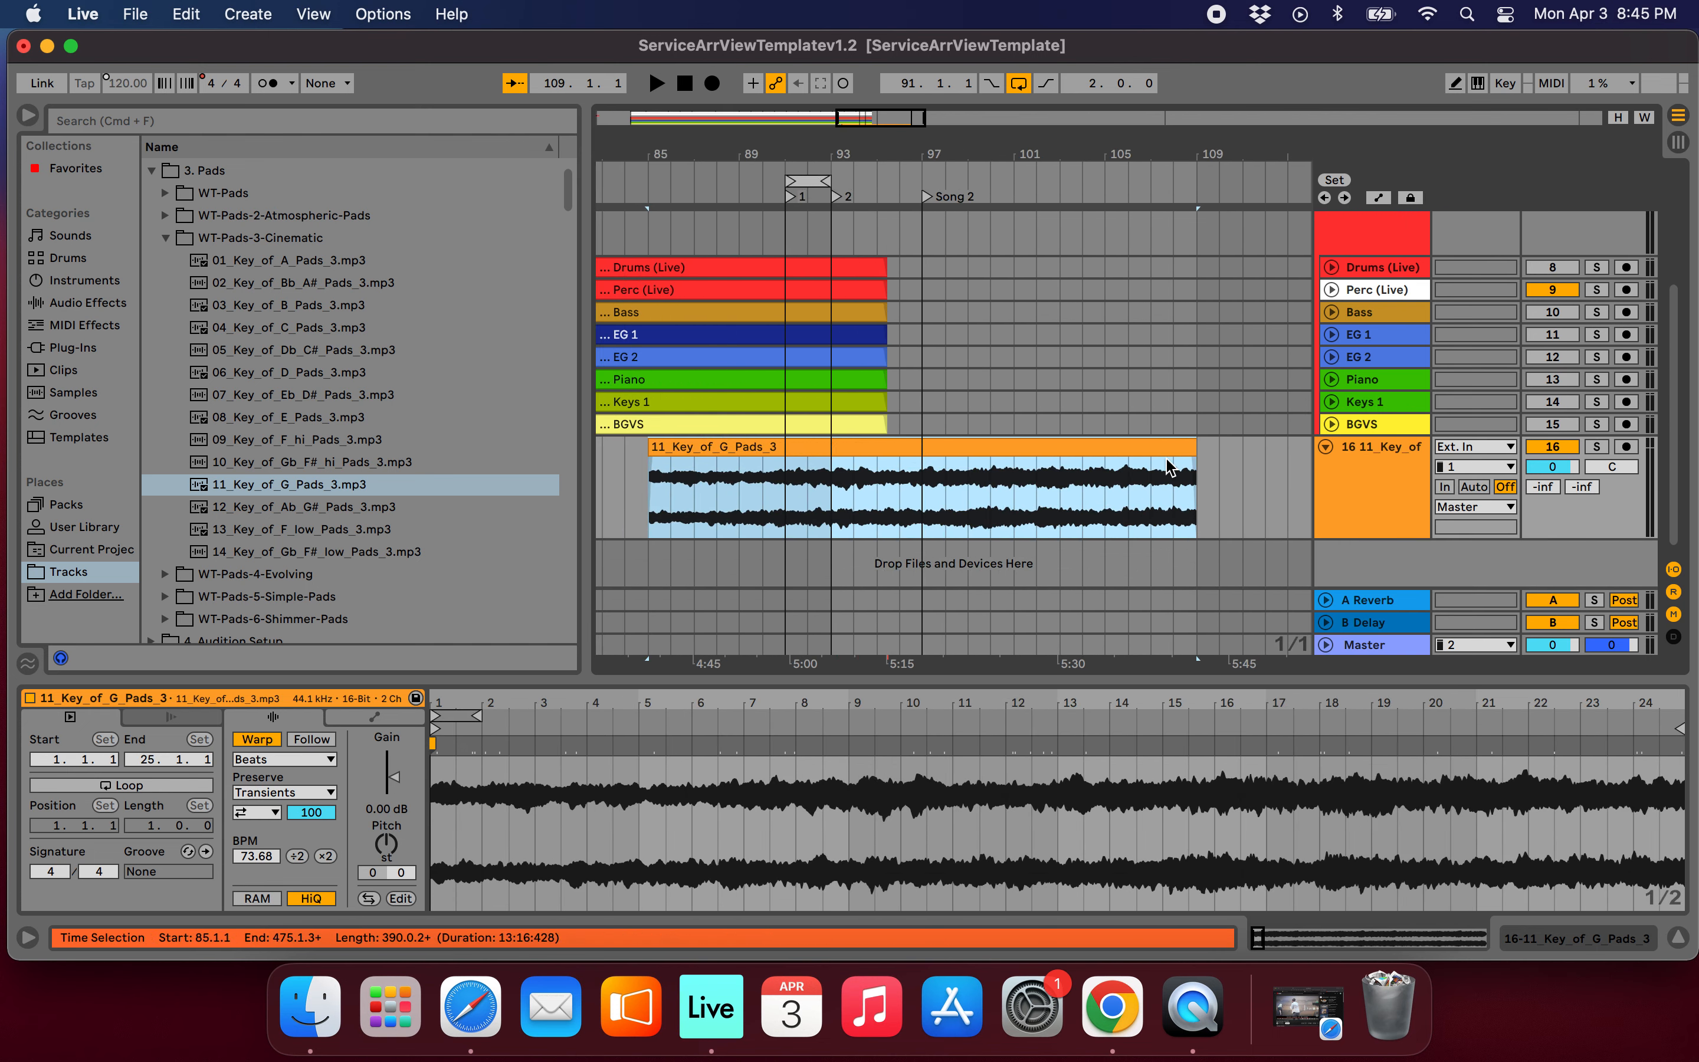
pyautogui.moveTo(1185, 450); pyautogui.dragTo(832, 451)
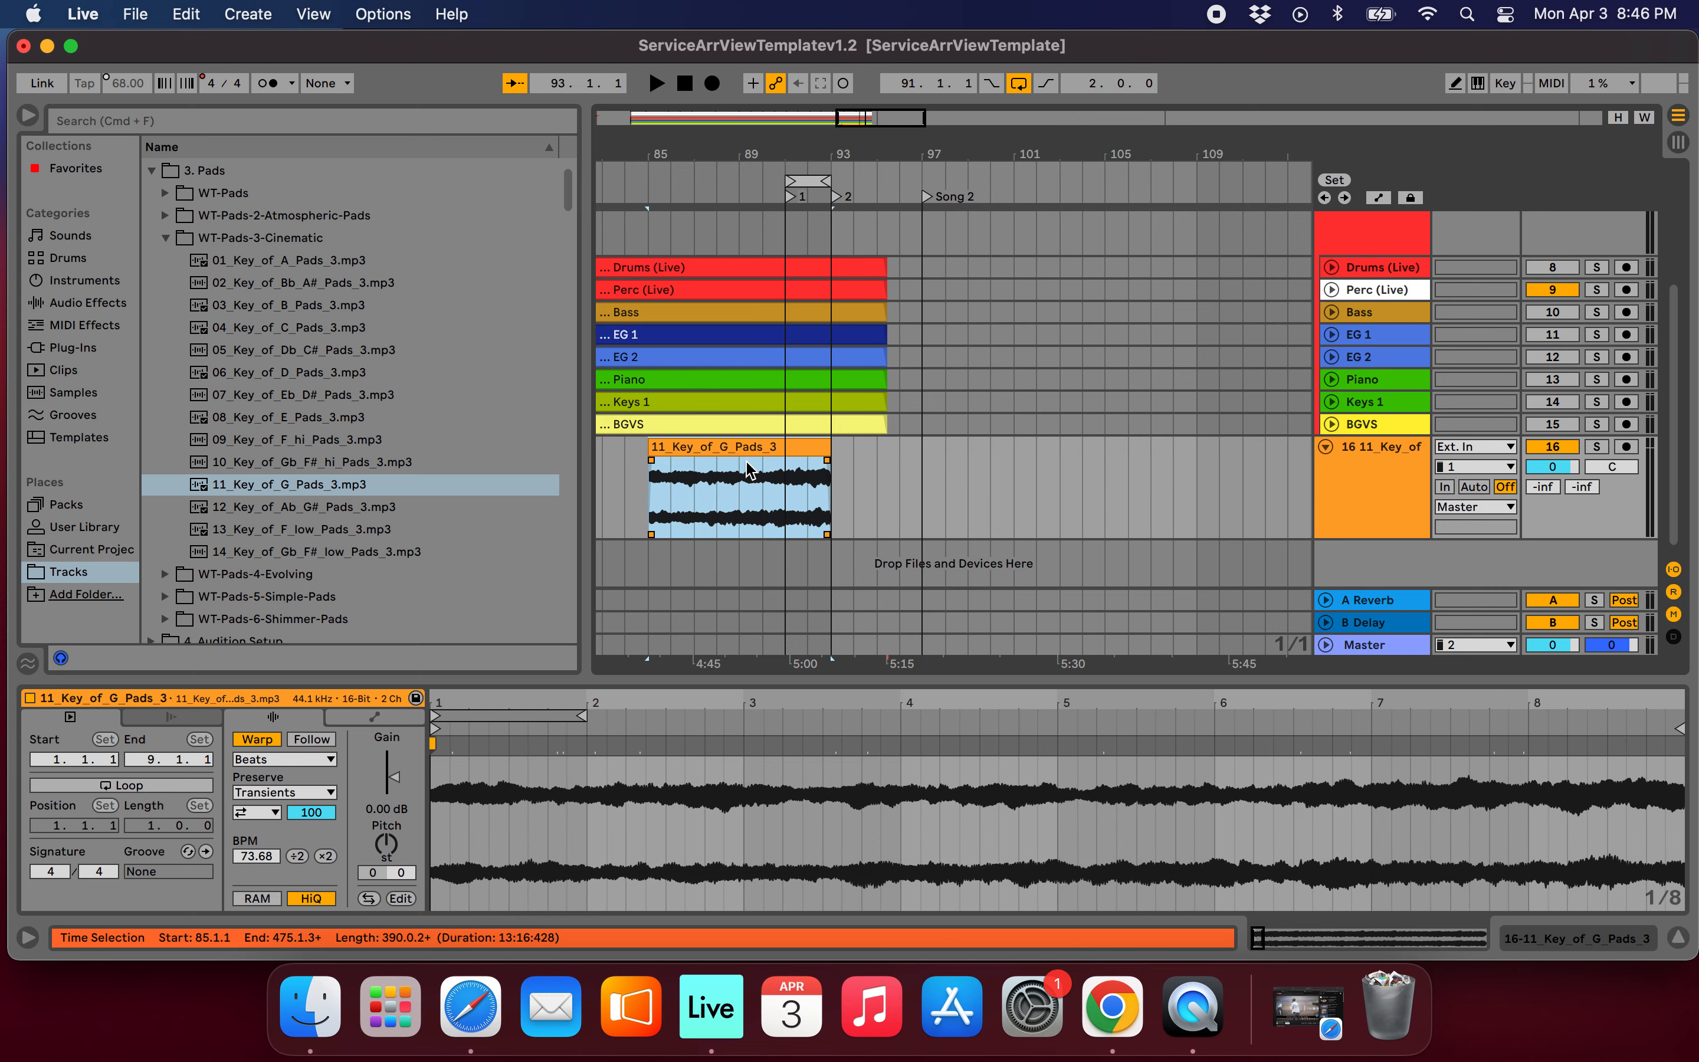
# Trim the pad clip's start to bar 90 and give it a fade-in about half a bar long.
pyautogui.moveTo(661, 453); pyautogui.dragTo(765, 455)
pyautogui.click(769, 464)
pyautogui.scroll(10, 784, 467)
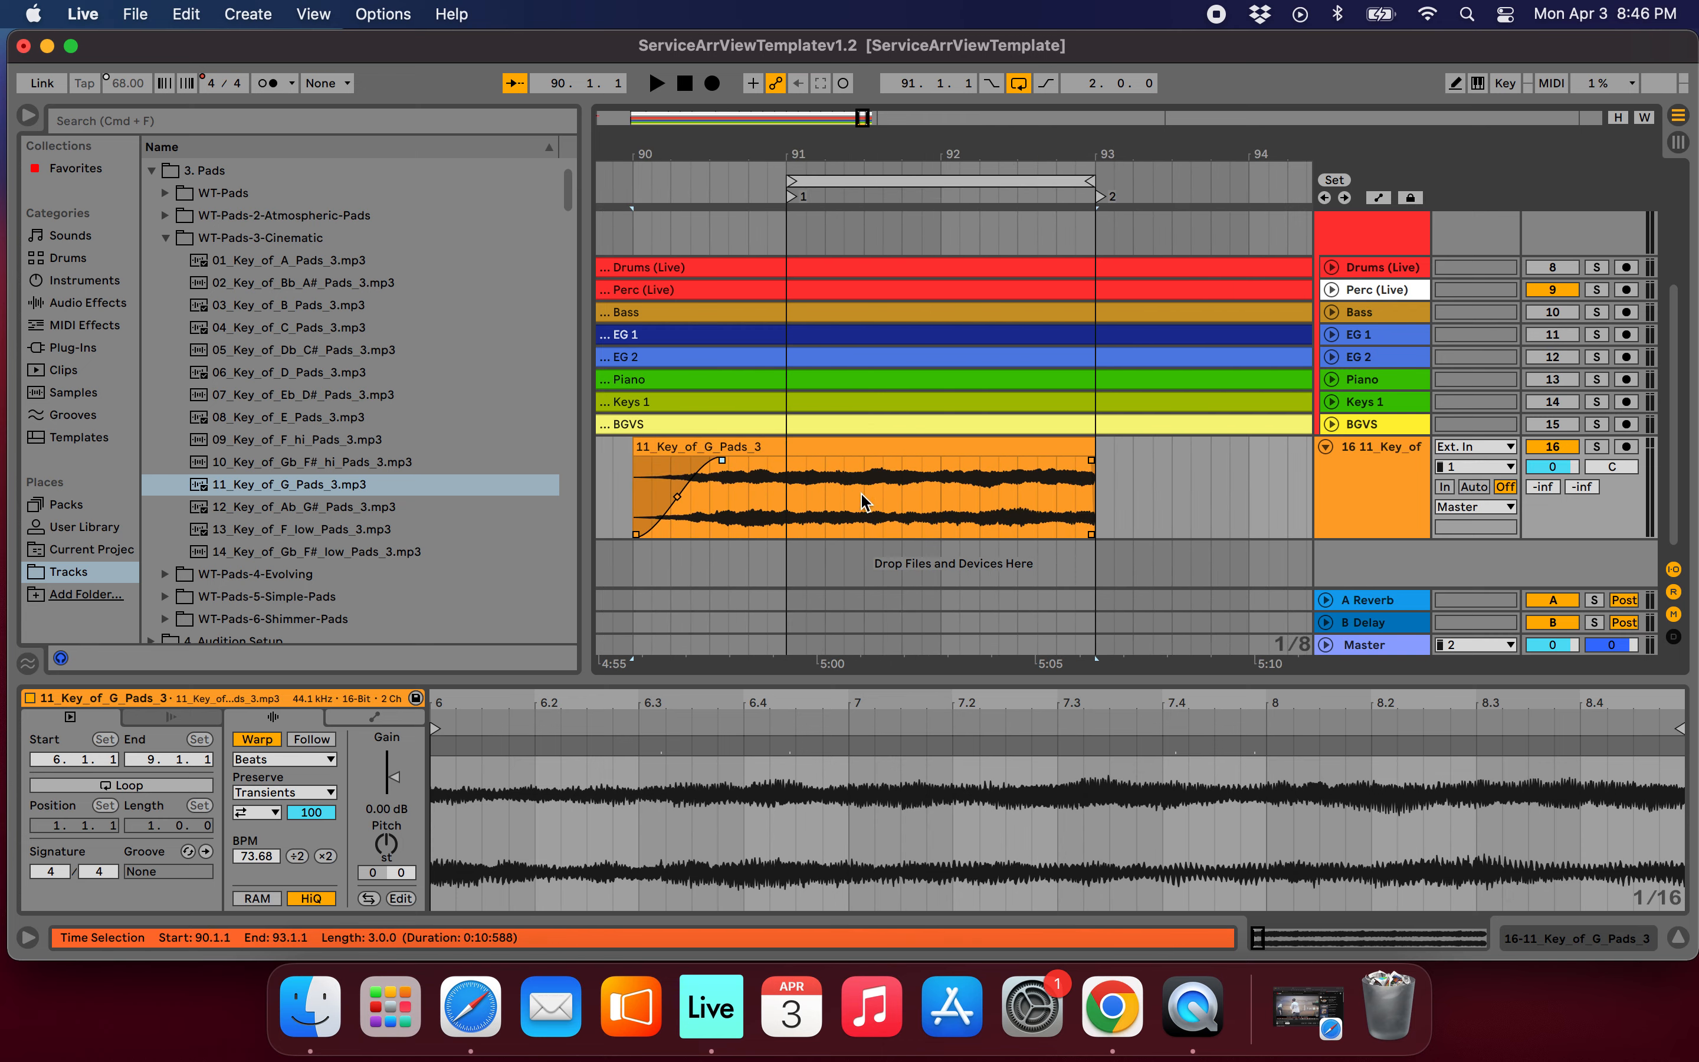
# Extend the pad clip's end to 95.3.1, in line with the song's tracks, and add a fade-out about one bar long.
pyautogui.moveTo(1098, 456); pyautogui.dragTo(1201, 459)
pyautogui.scroll(-6, 1203, 459)
pyautogui.moveTo(1060, 478)
pyautogui.mouseDown()
pyautogui.moveTo(1146, 483)
pyautogui.moveTo(1084, 492)
pyautogui.mouseUp()
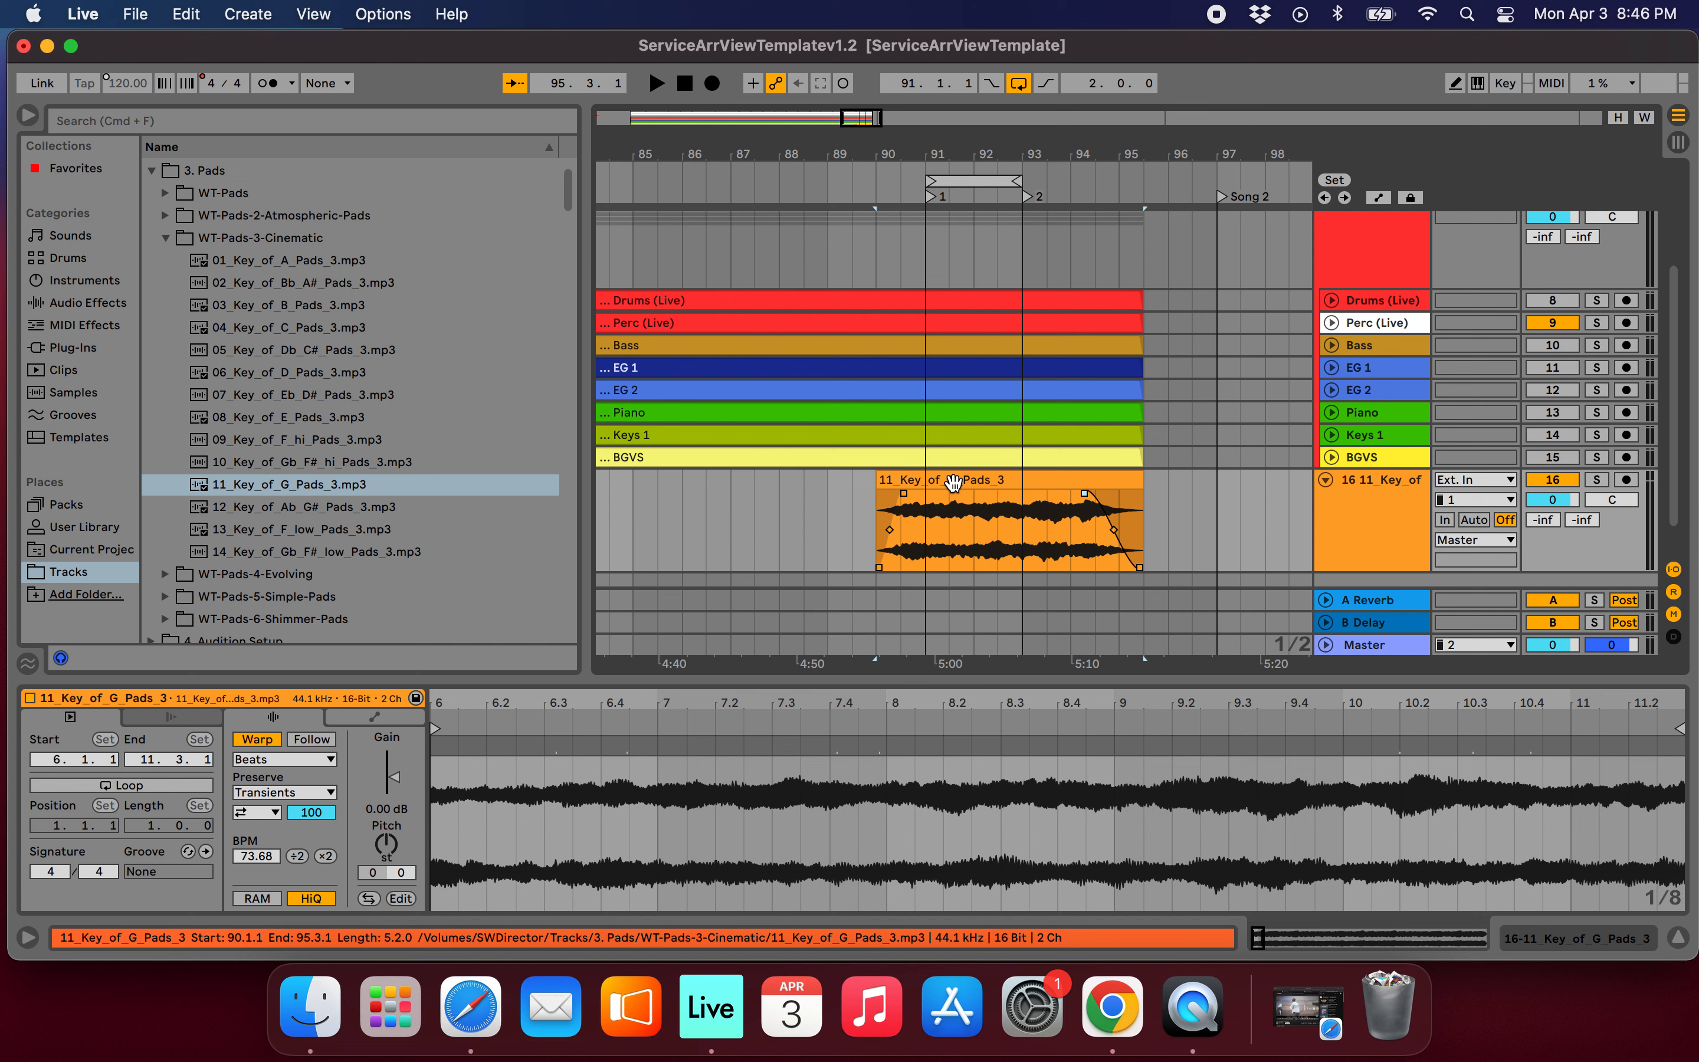
# Turn off warping for the pad clip and add the favourite Church.adv reverb to its track with an 11.2 s decay time.
pyautogui.click(257, 739)
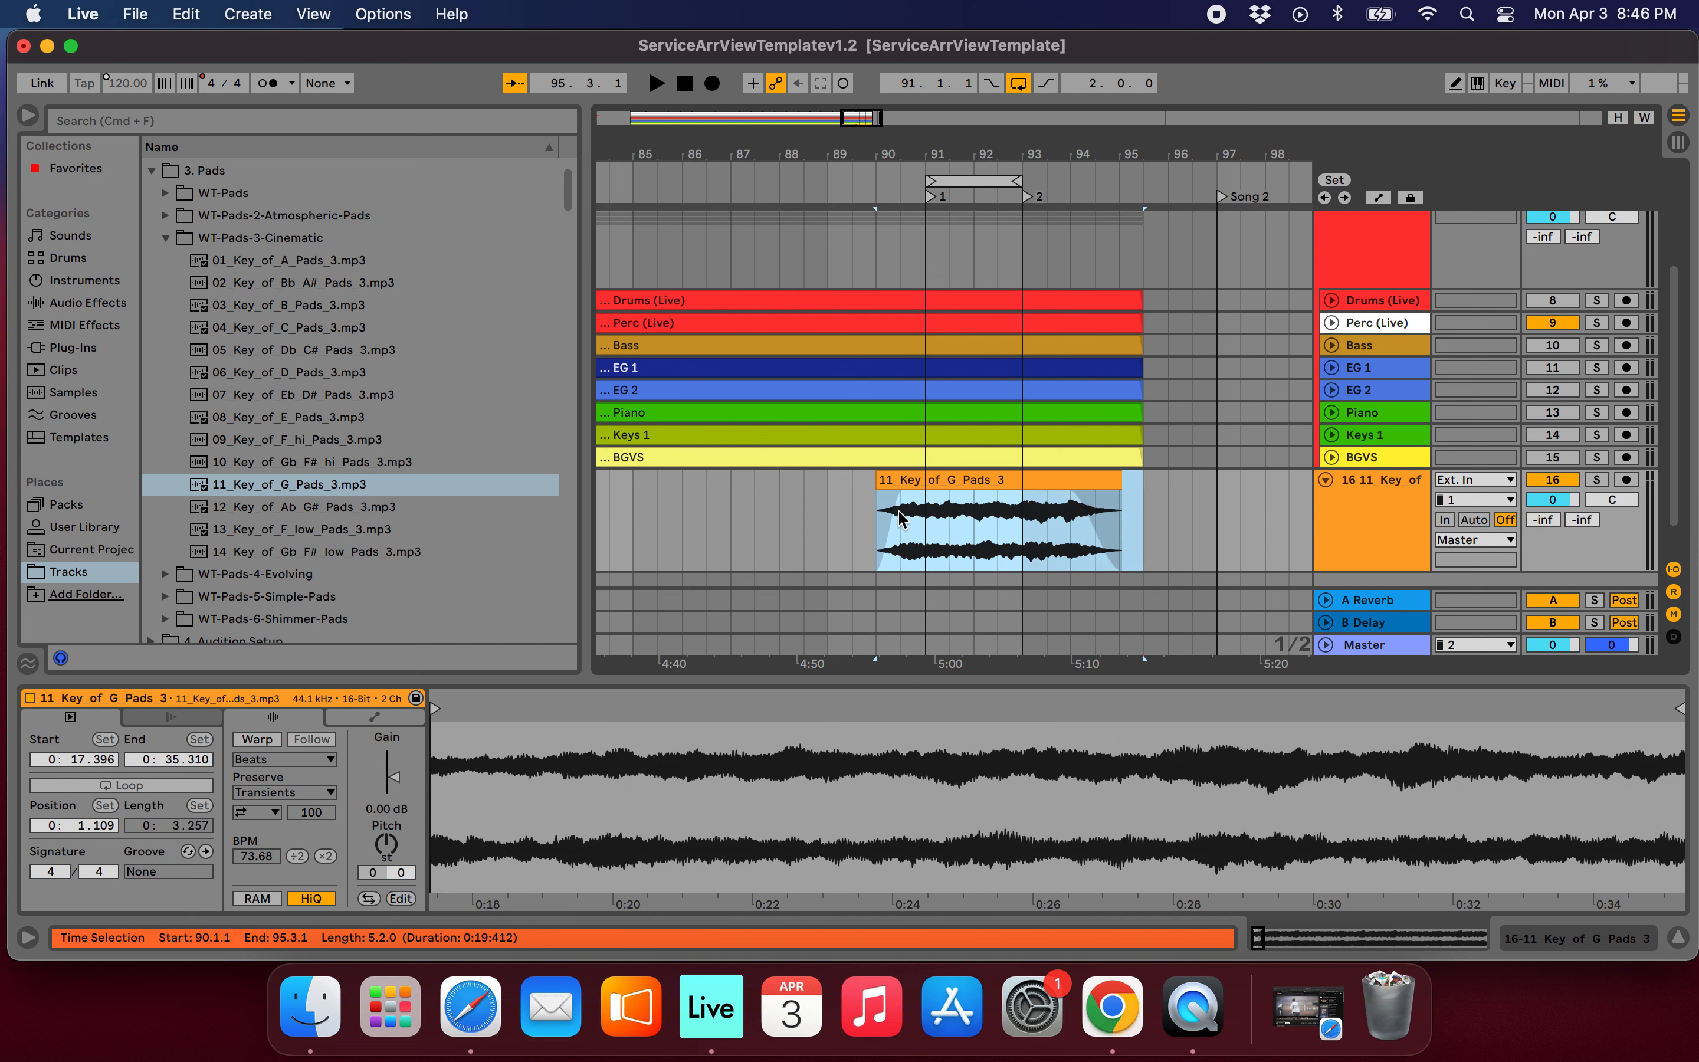
pyautogui.click(70, 168)
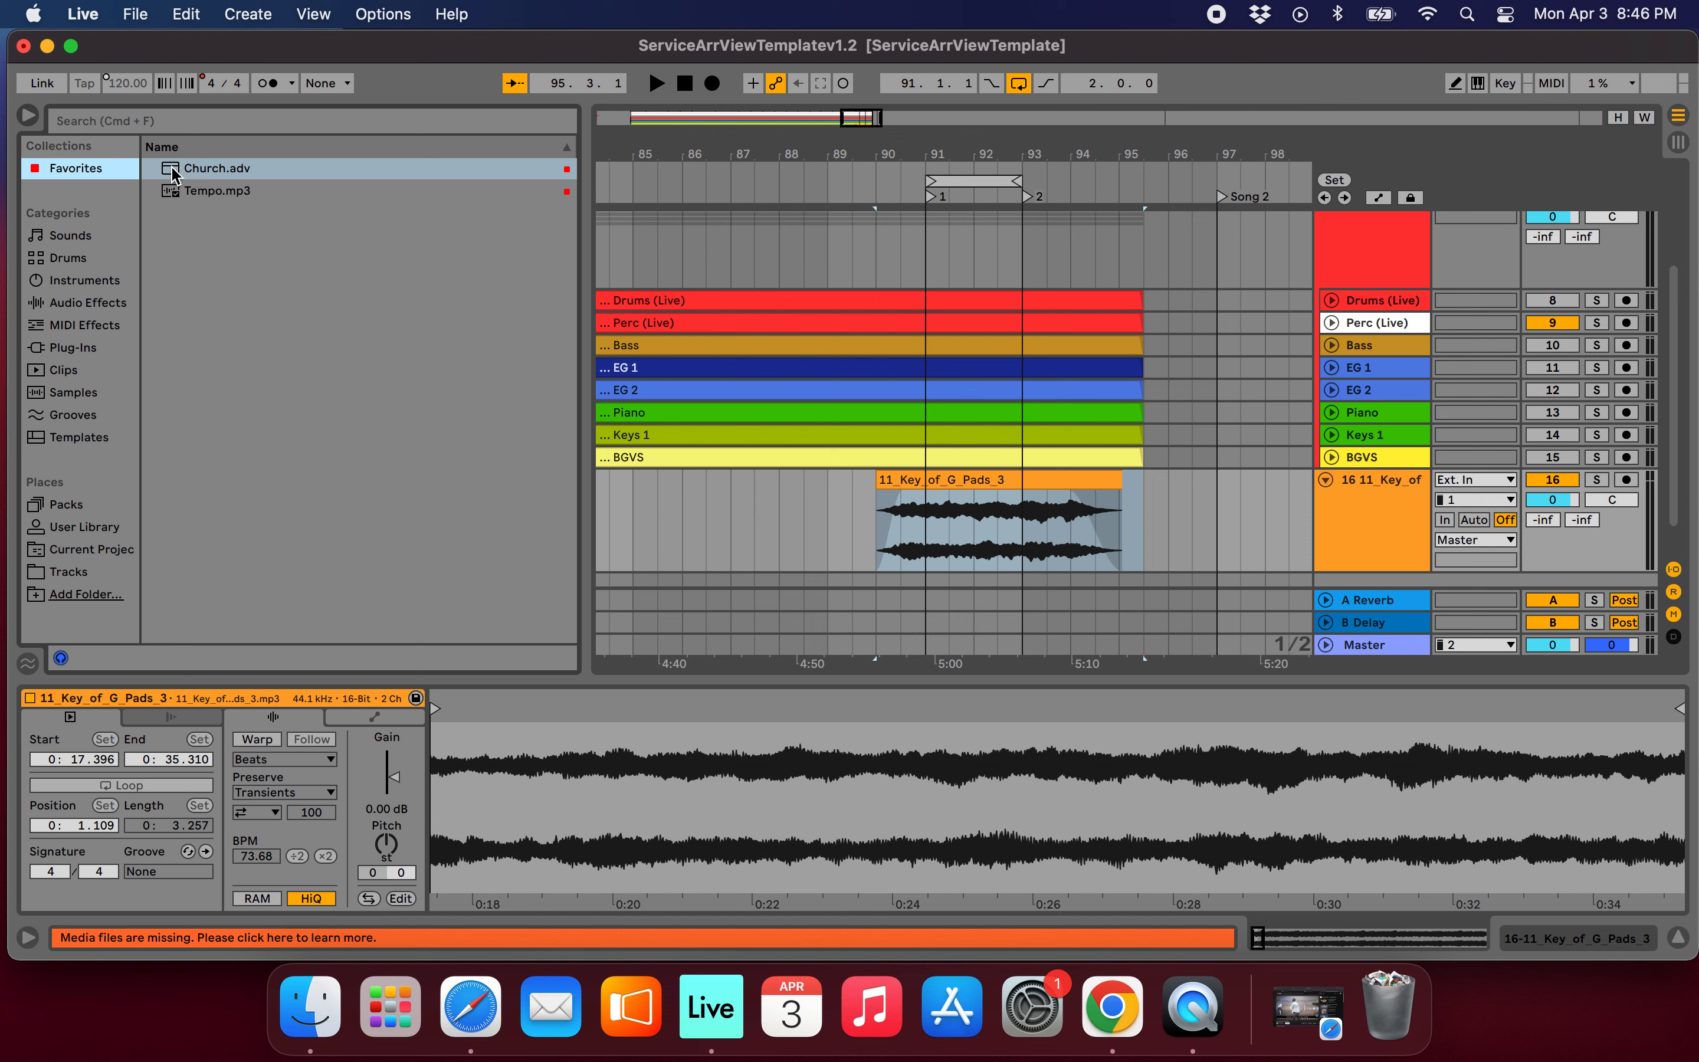
pyautogui.moveTo(174, 175); pyautogui.dragTo(967, 523)
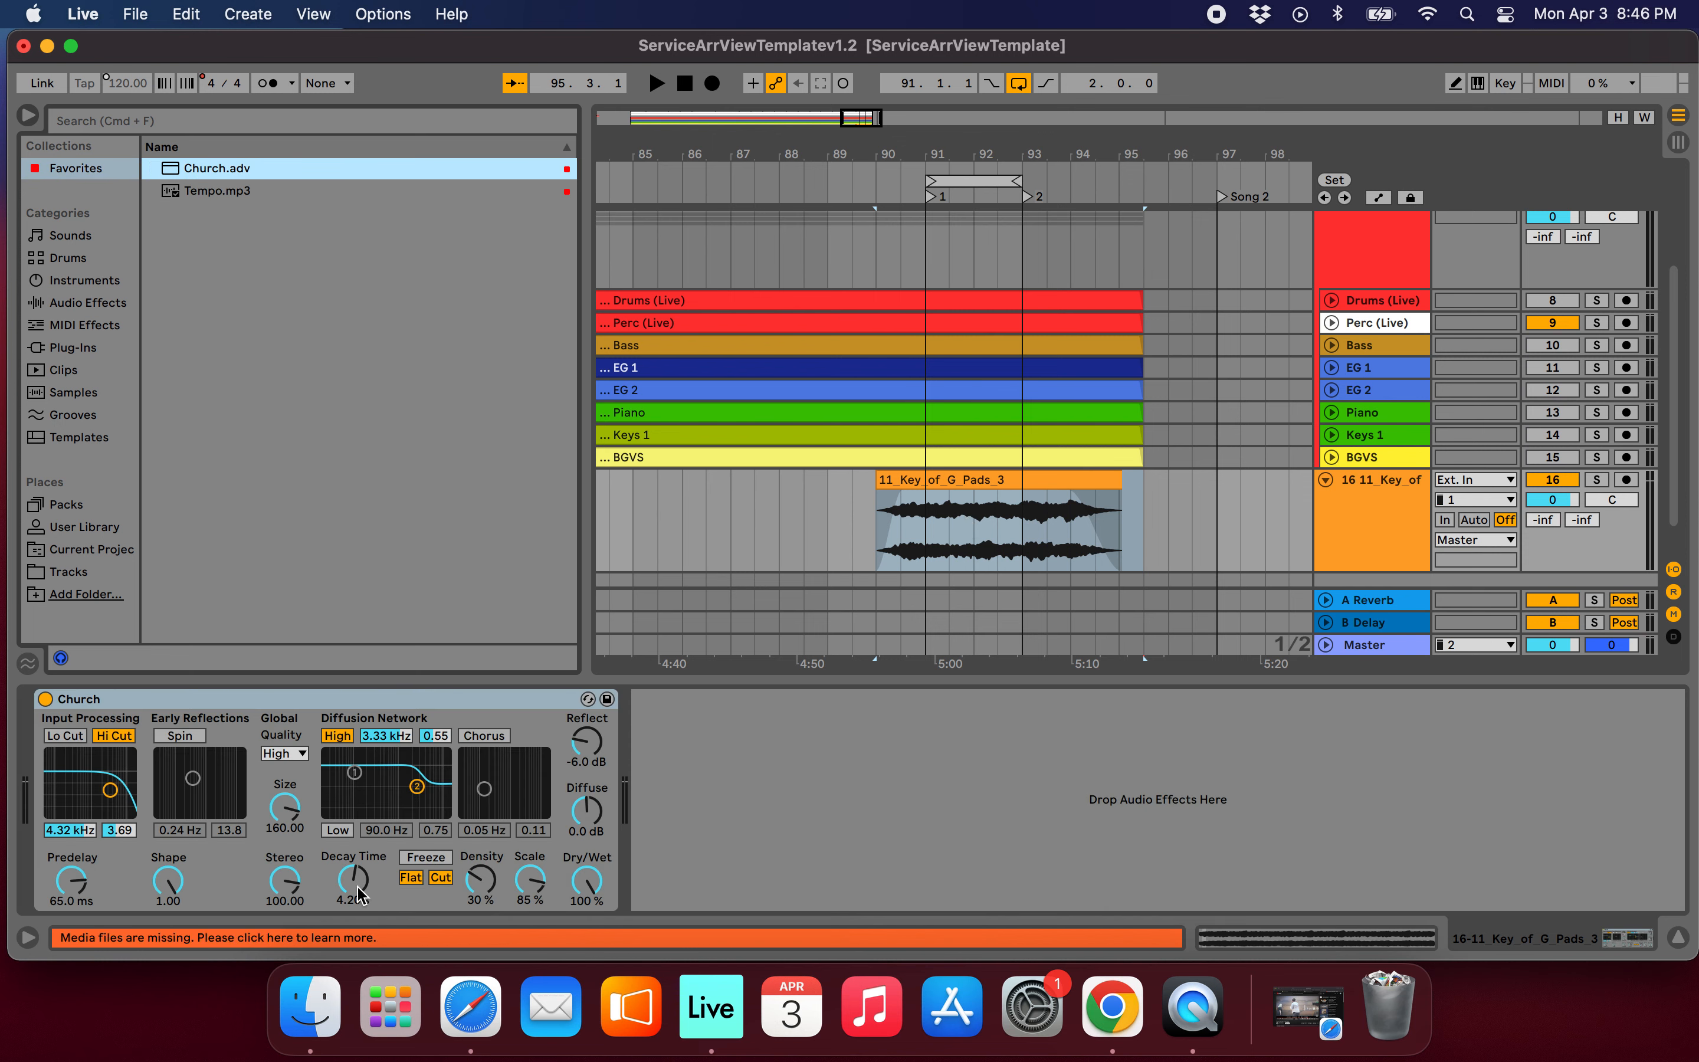
pyautogui.moveTo(354, 878); pyautogui.dragTo(353, 857)
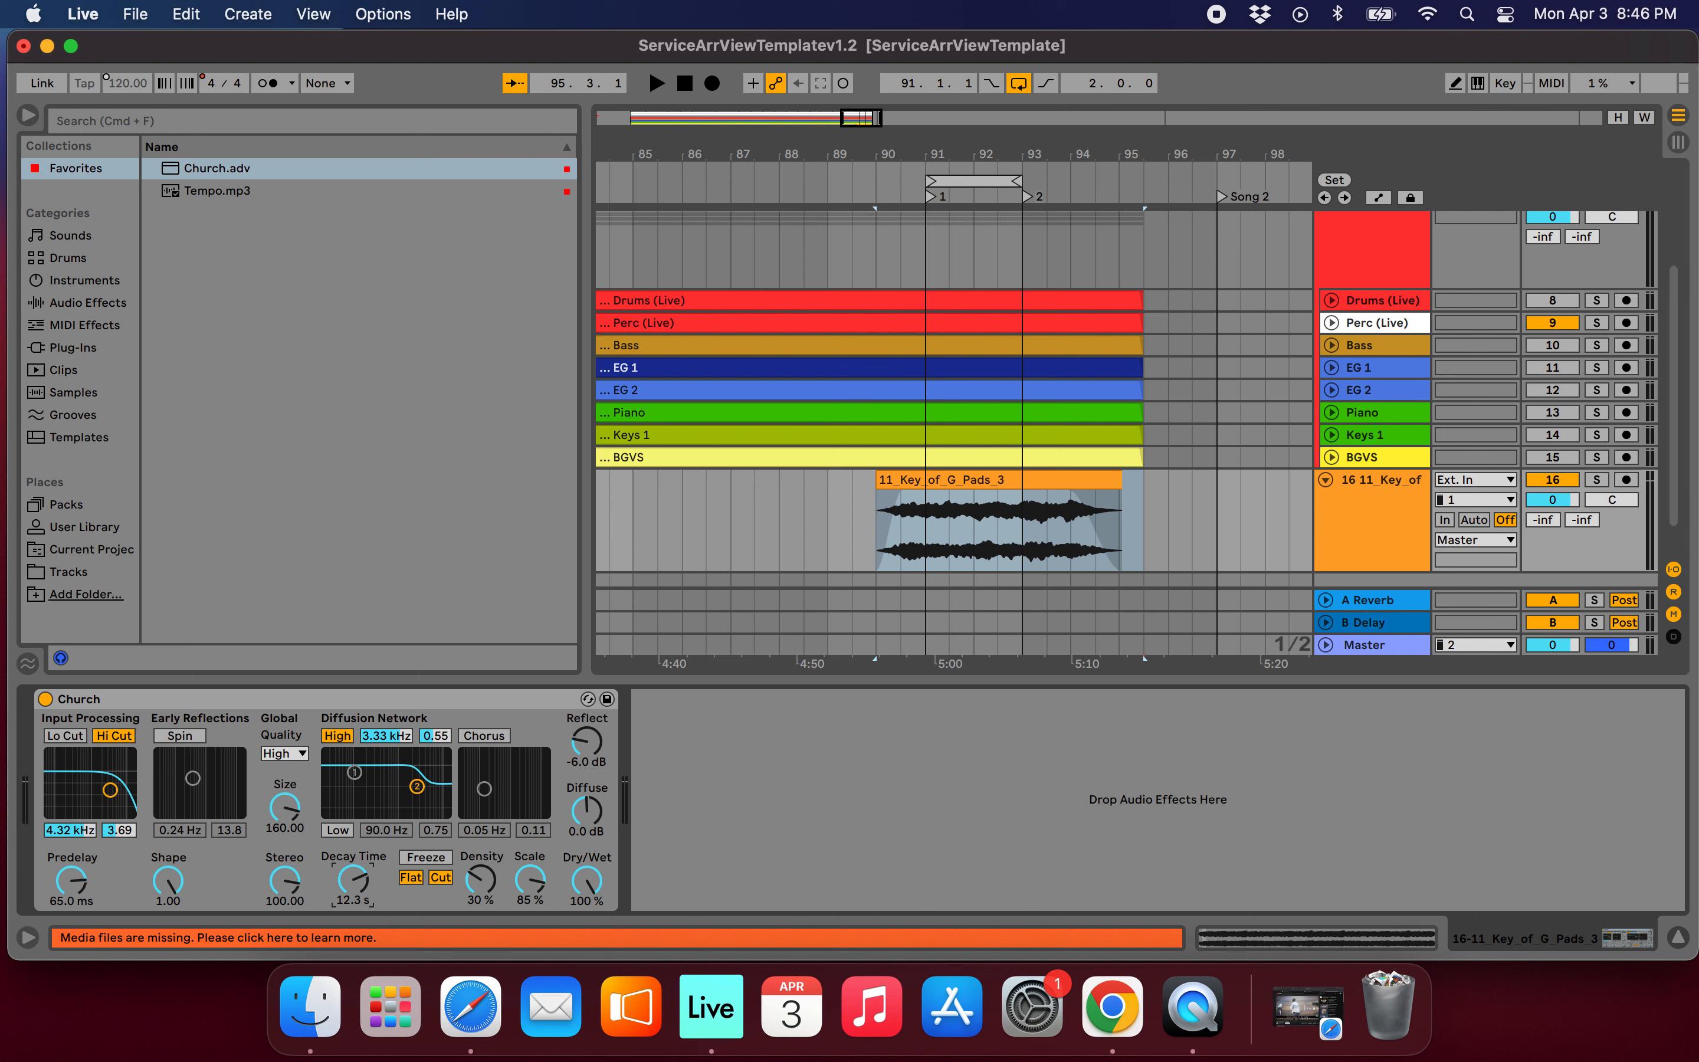
# Lower the pad track's volume to about -16.4 dB, then collapse the track and rename it as Pad.
pyautogui.click(1206, 508)
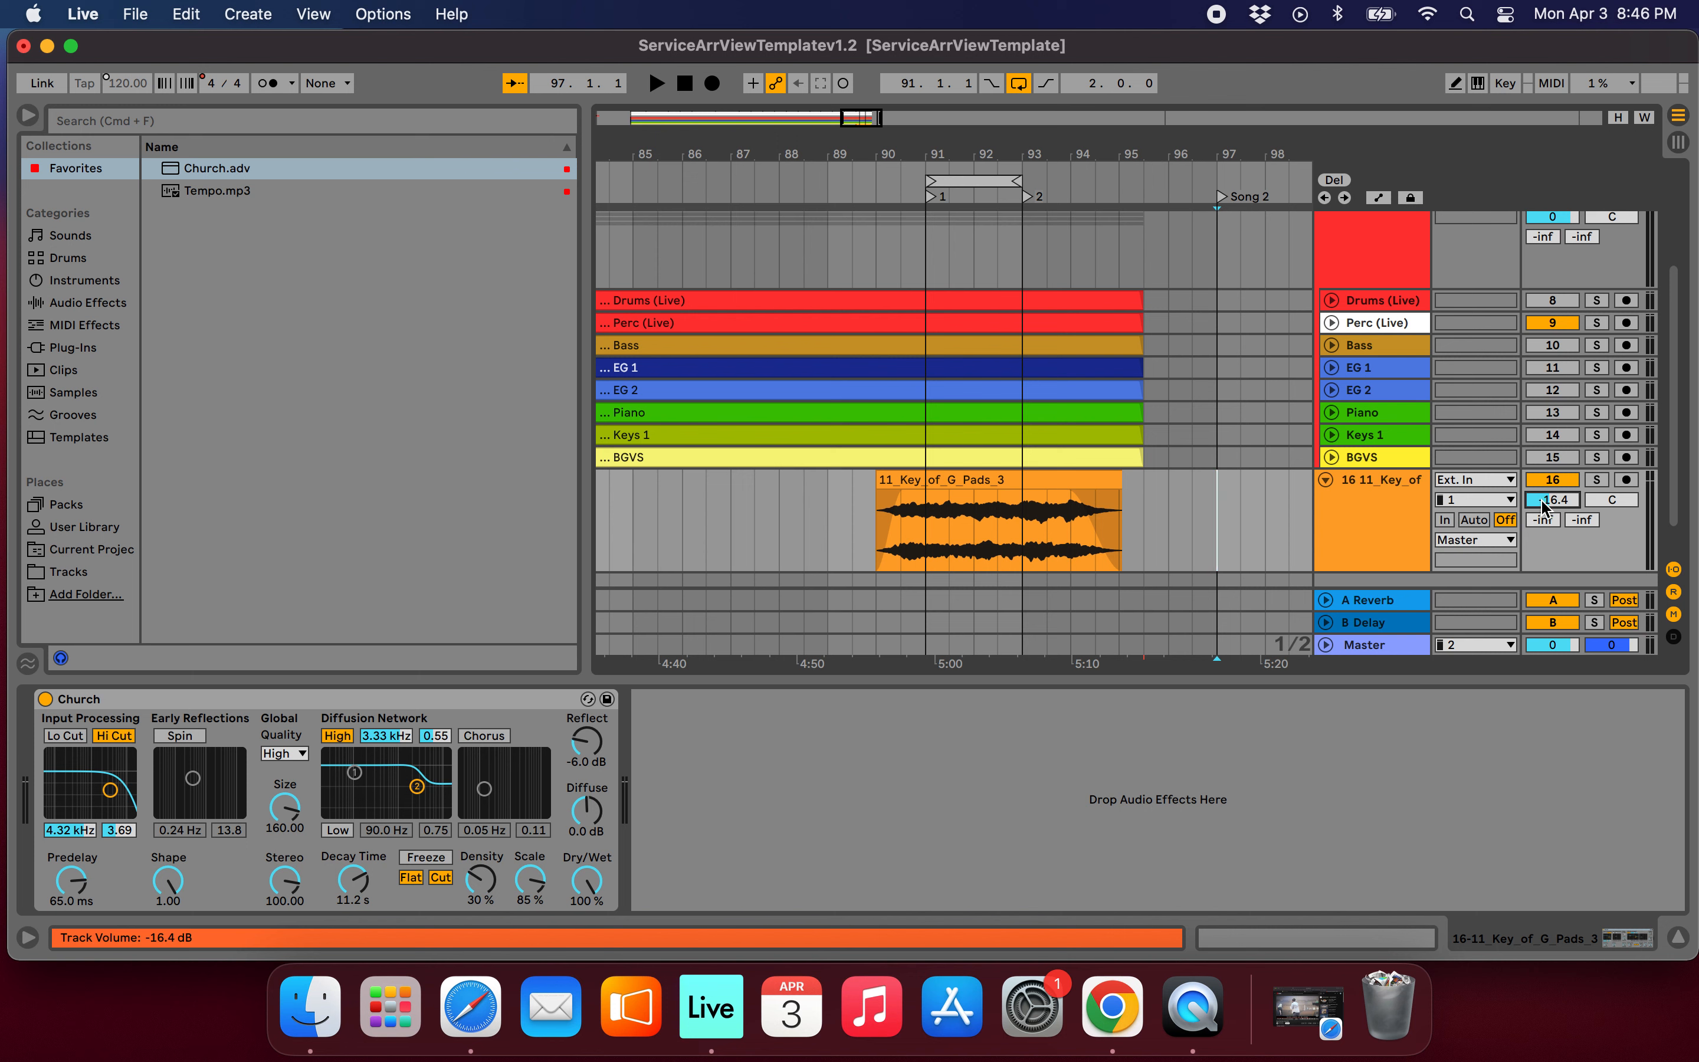
pyautogui.click(1324, 479)
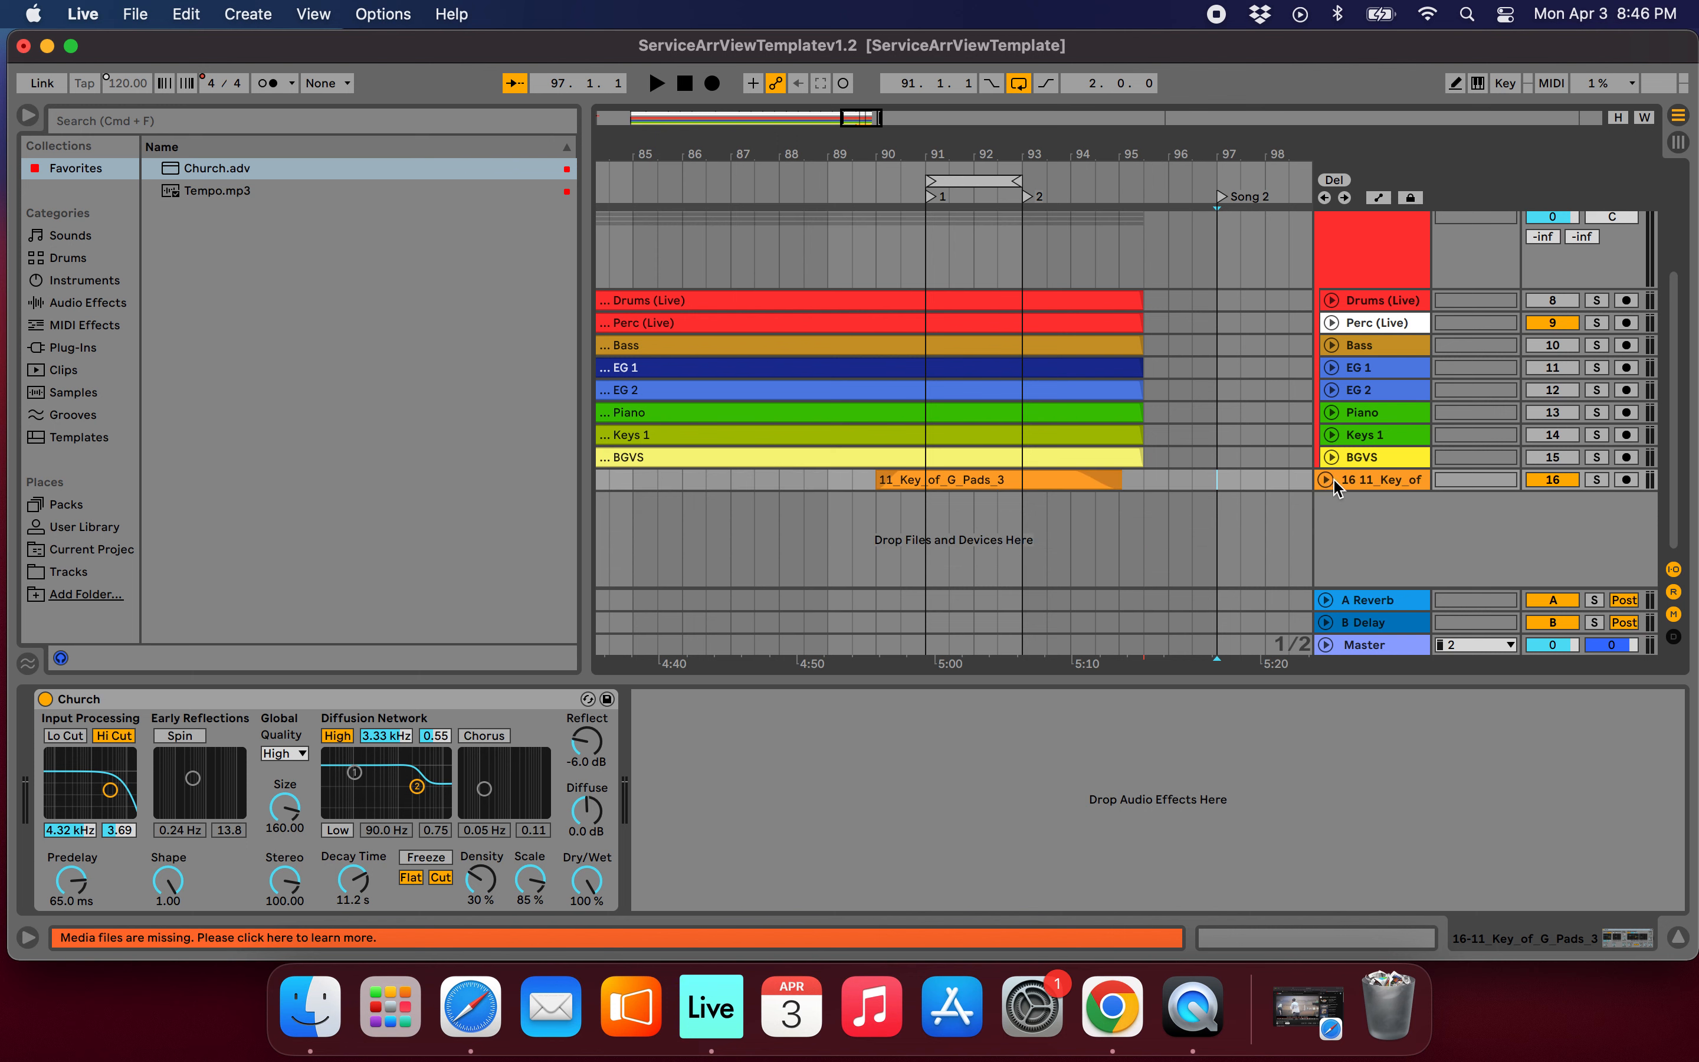
pyautogui.click(1394, 486)
pyautogui.write('Pad')
pyautogui.press('Return')
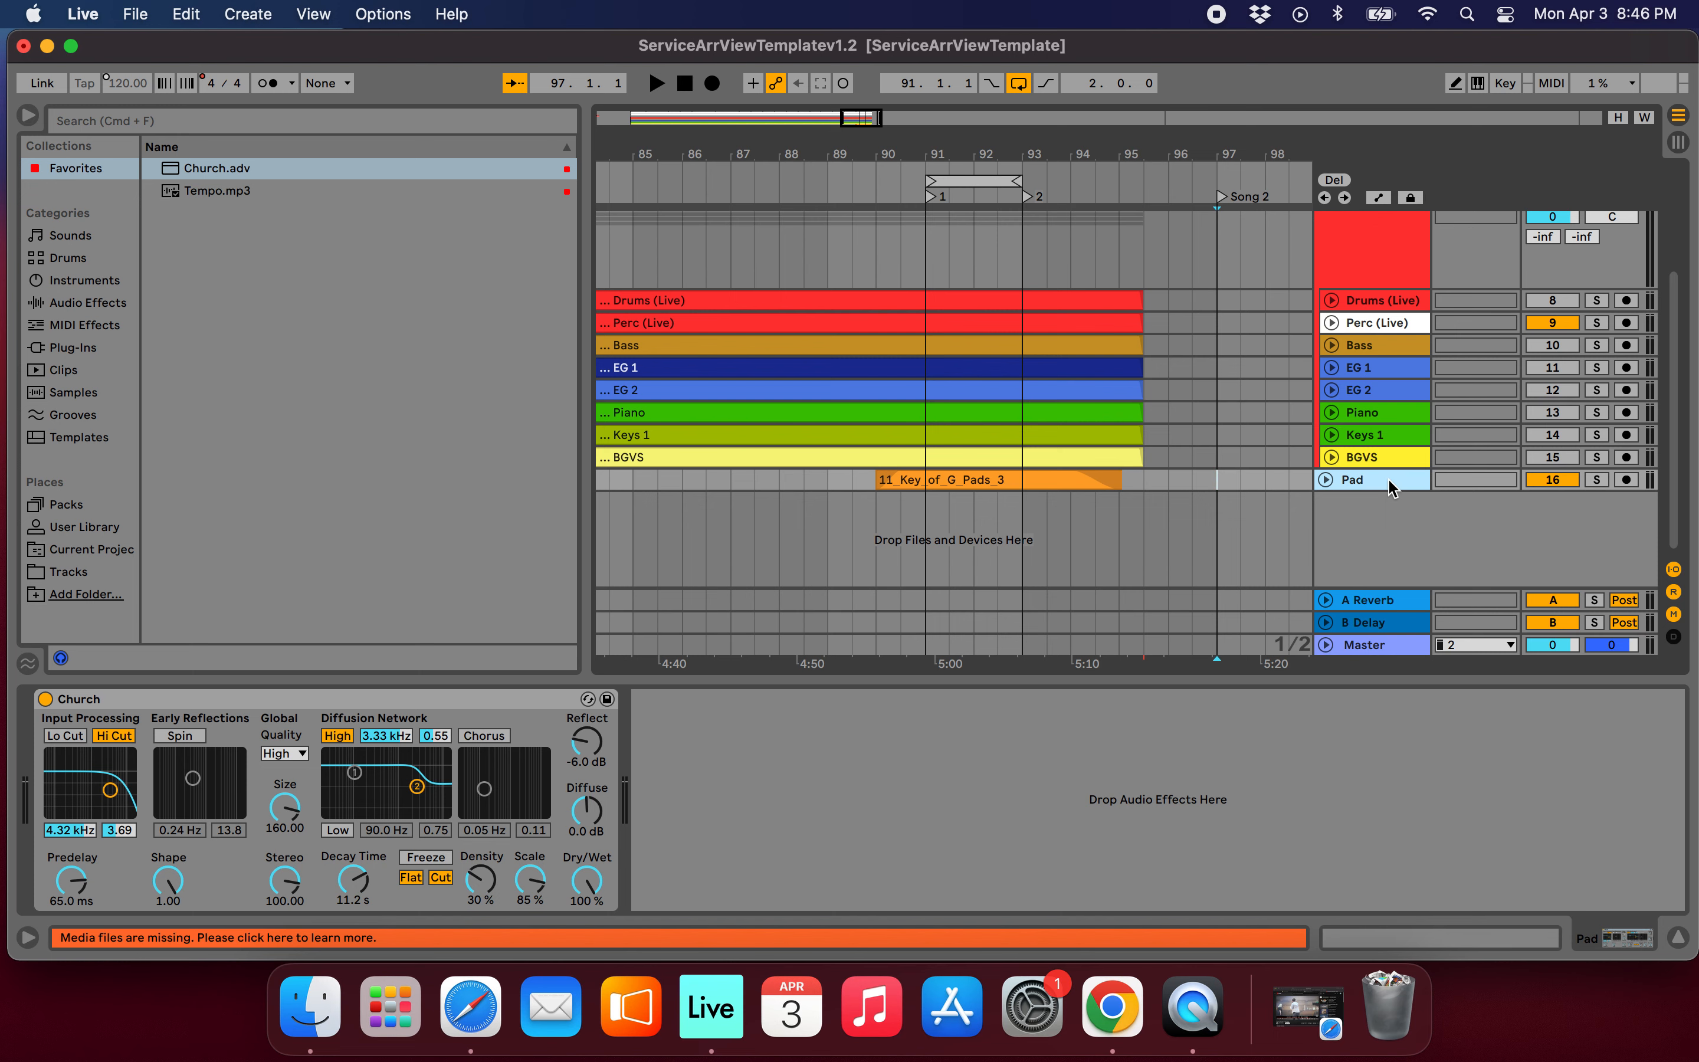
# Play the transition from about bar 90 and slightly lower the Click track's volume while the loop runs.
pyautogui.click(909, 186)
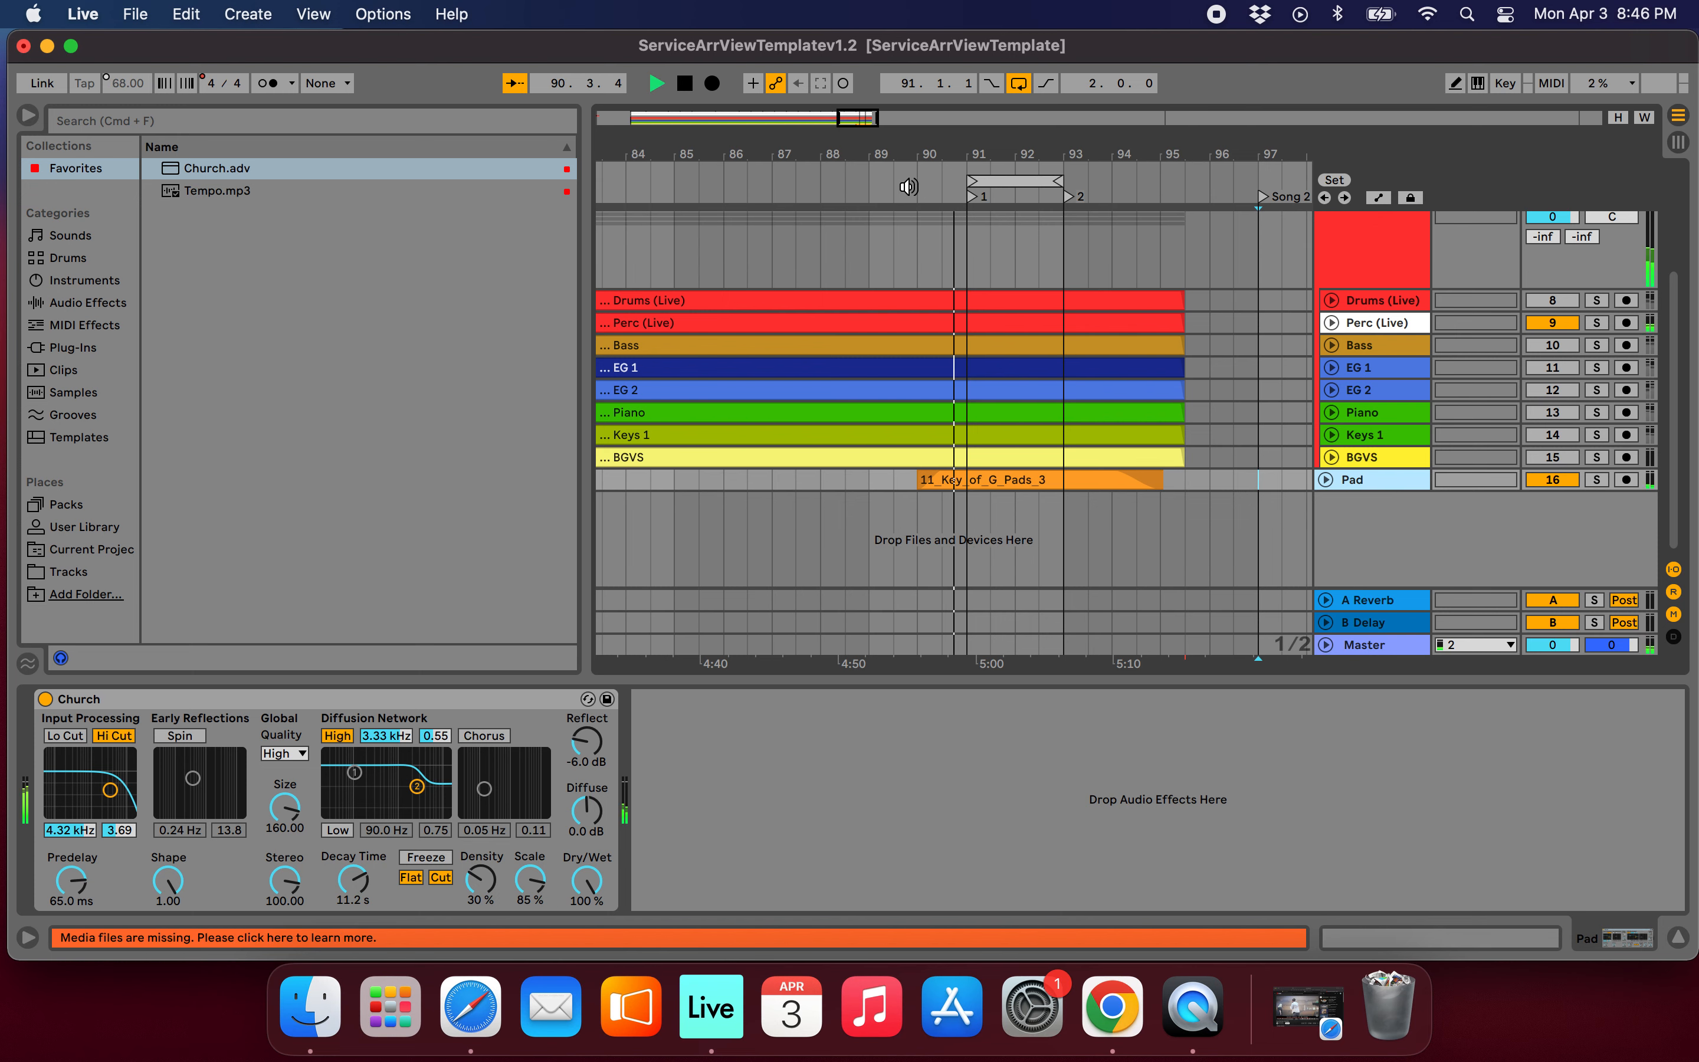
pyautogui.scroll(5, 1033, 301)
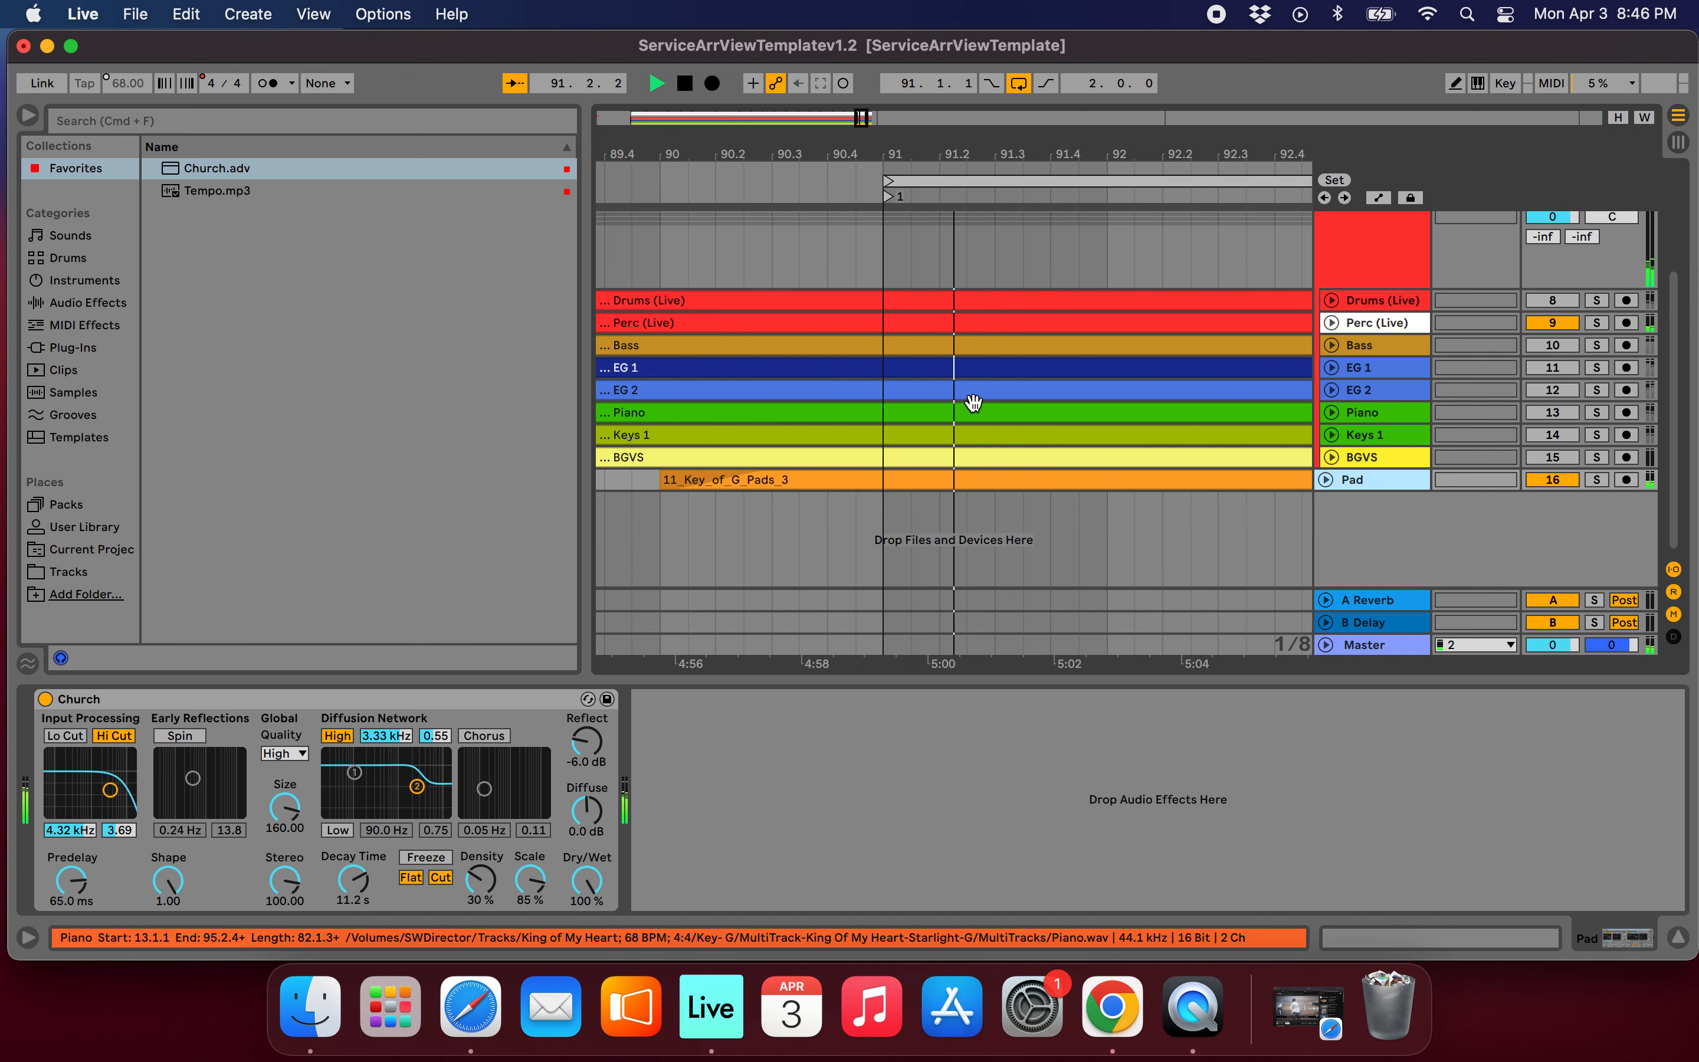
pyautogui.scroll(2, 1123, 450)
pyautogui.scroll(3, 1153, 460)
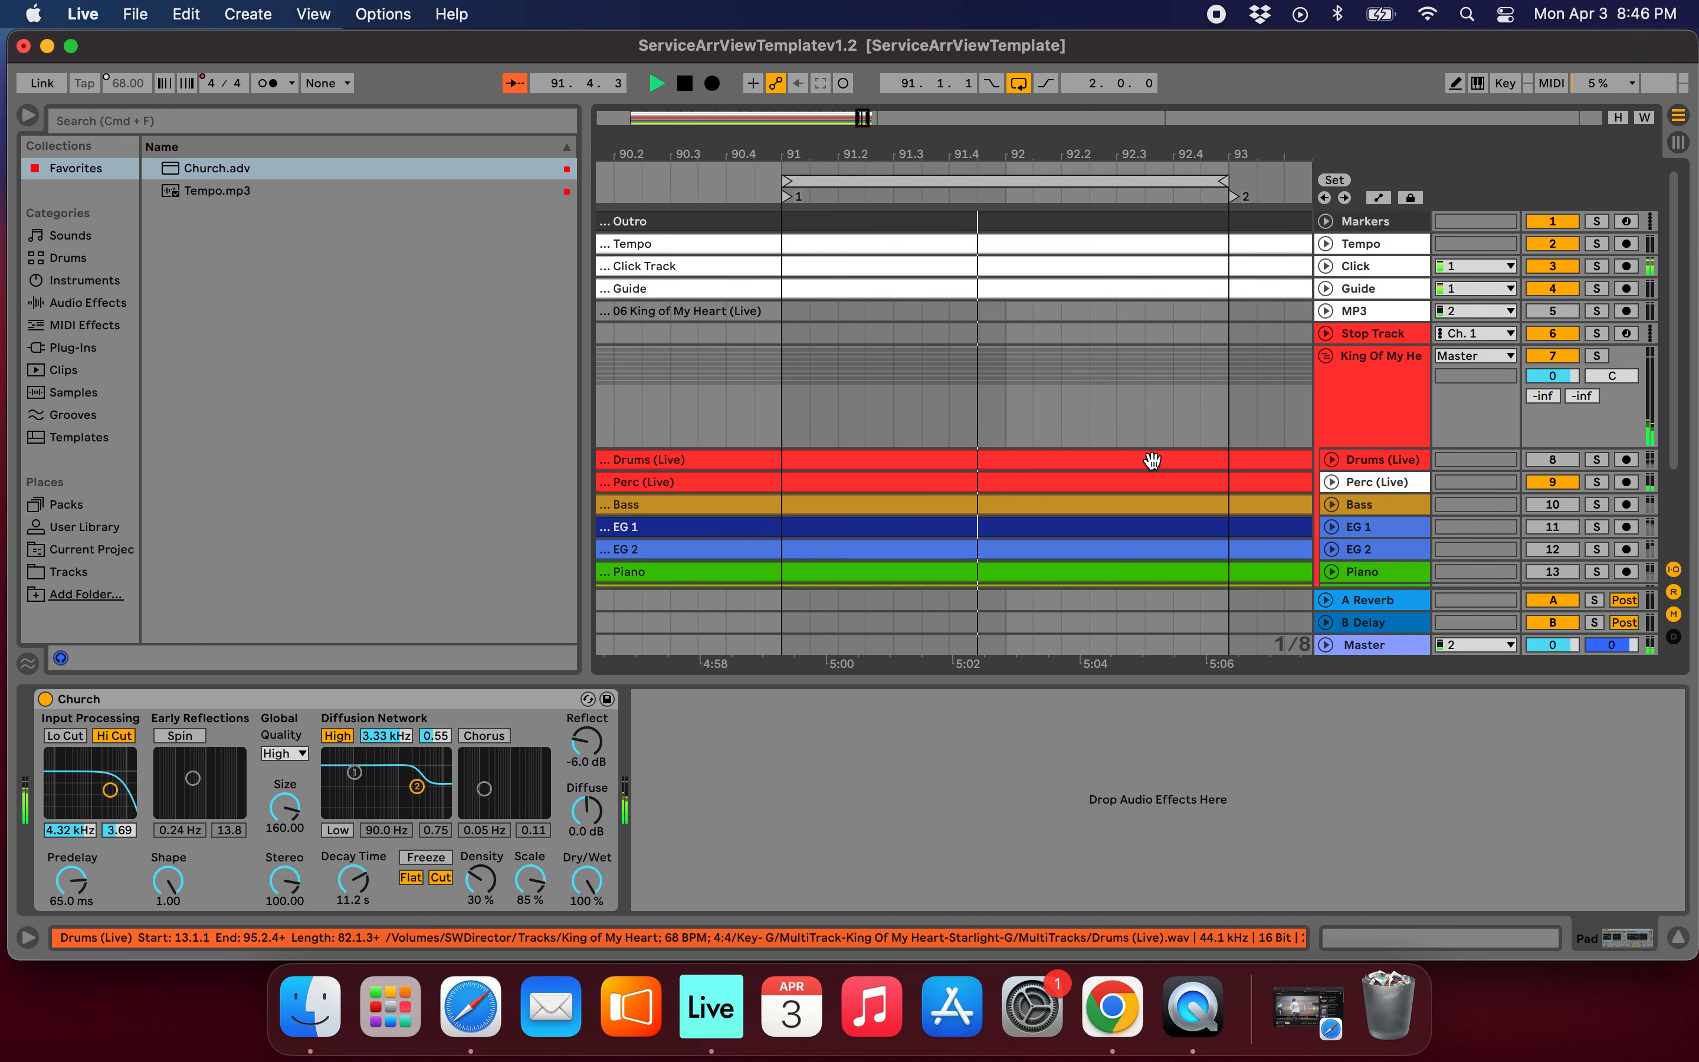
pyautogui.click(1326, 271)
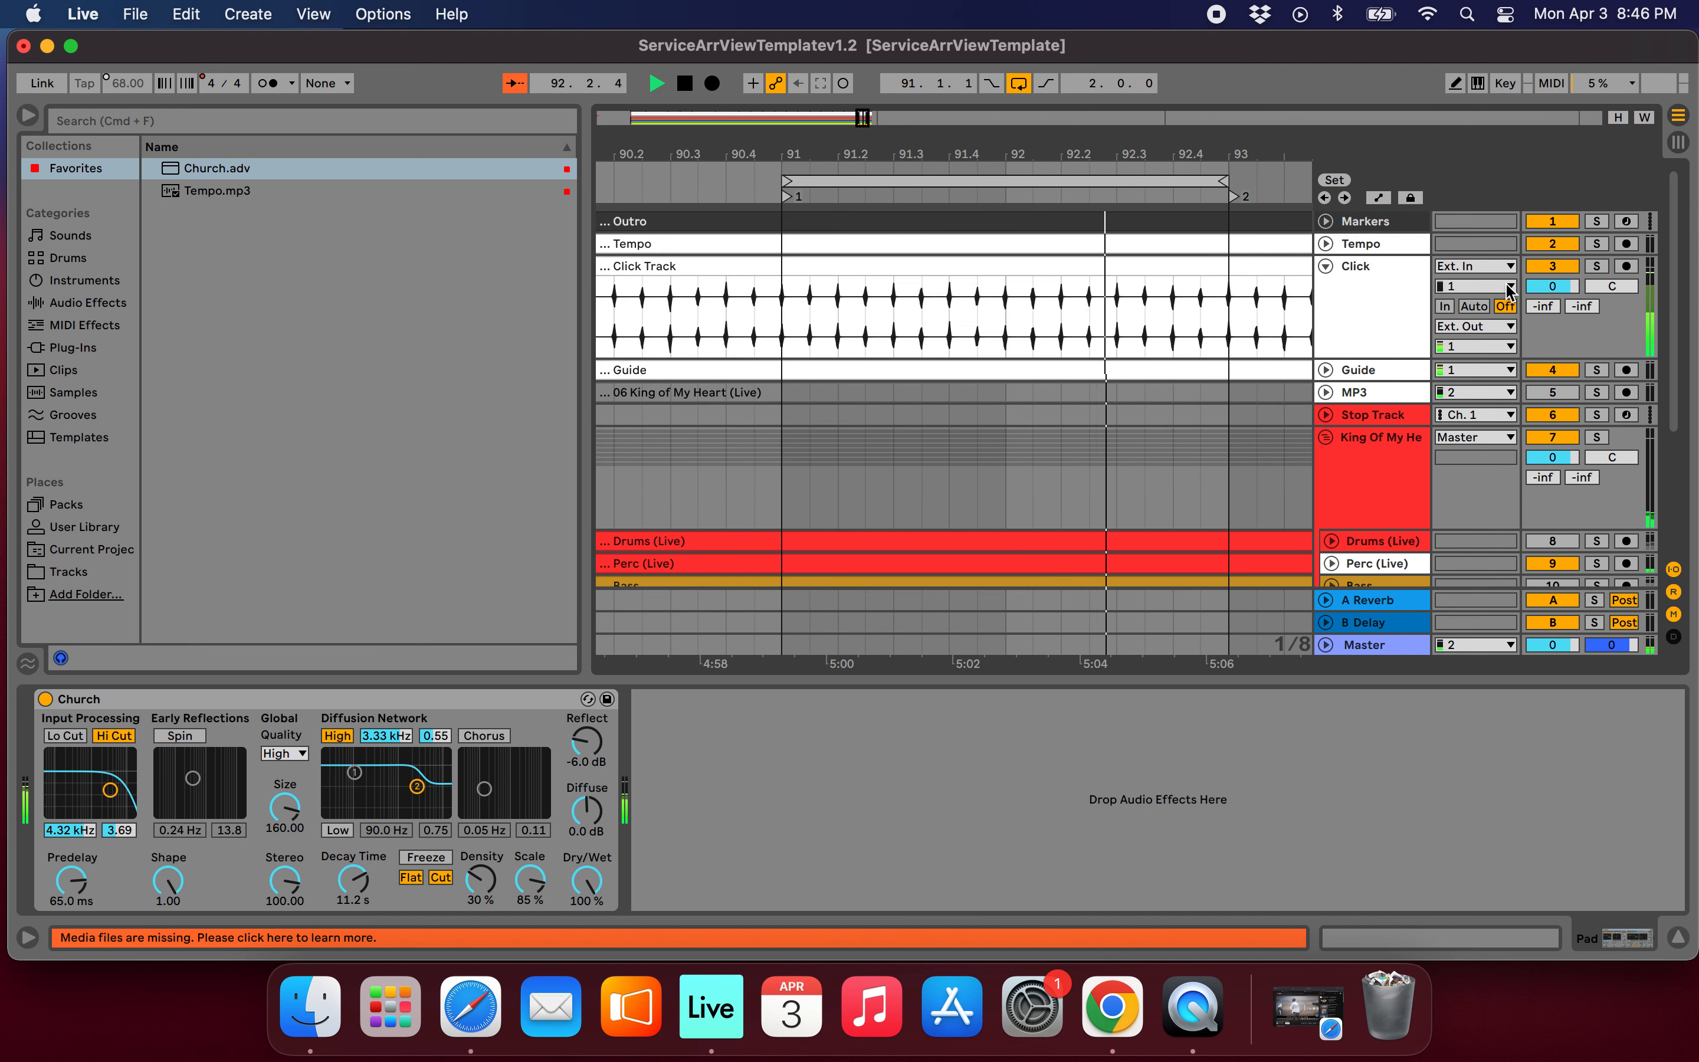
pyautogui.moveTo(1552, 287); pyautogui.dragTo(1552, 299)
pyautogui.click(1327, 267)
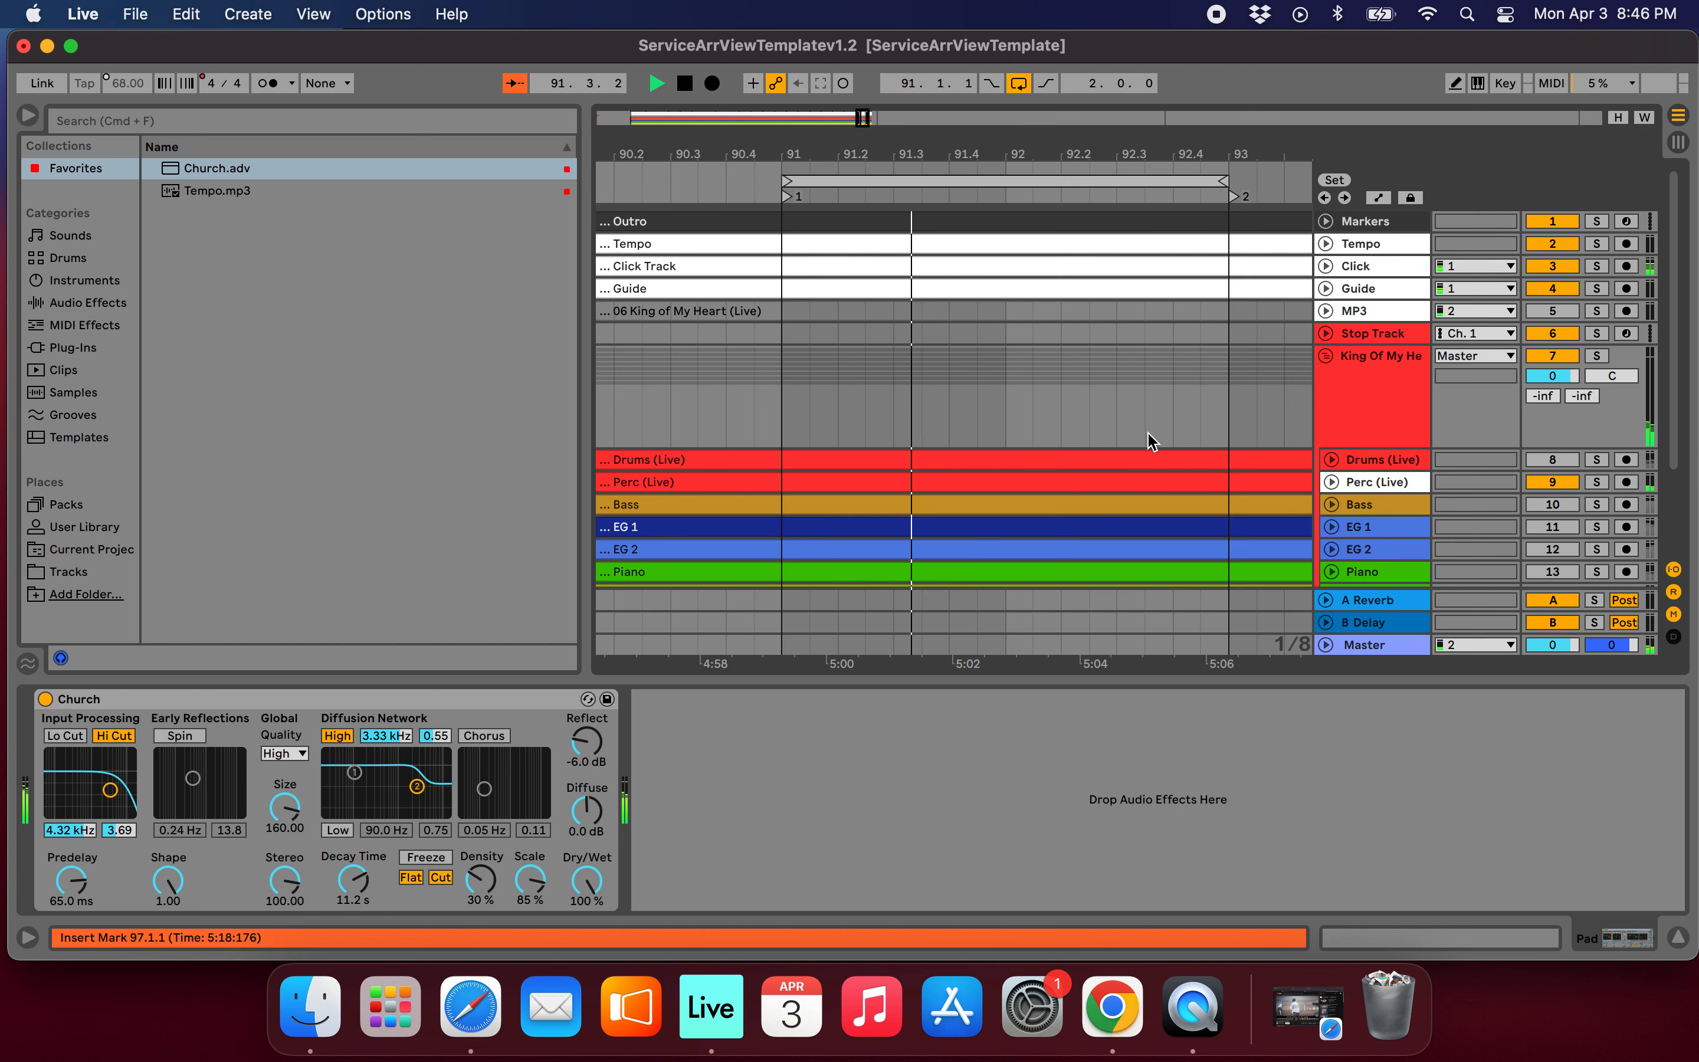
# Mute the Perc (Live) track, listen to the loop with only the click, guide and pad sounding, and stop playback.
pyautogui.scroll(-5, 1149, 436)
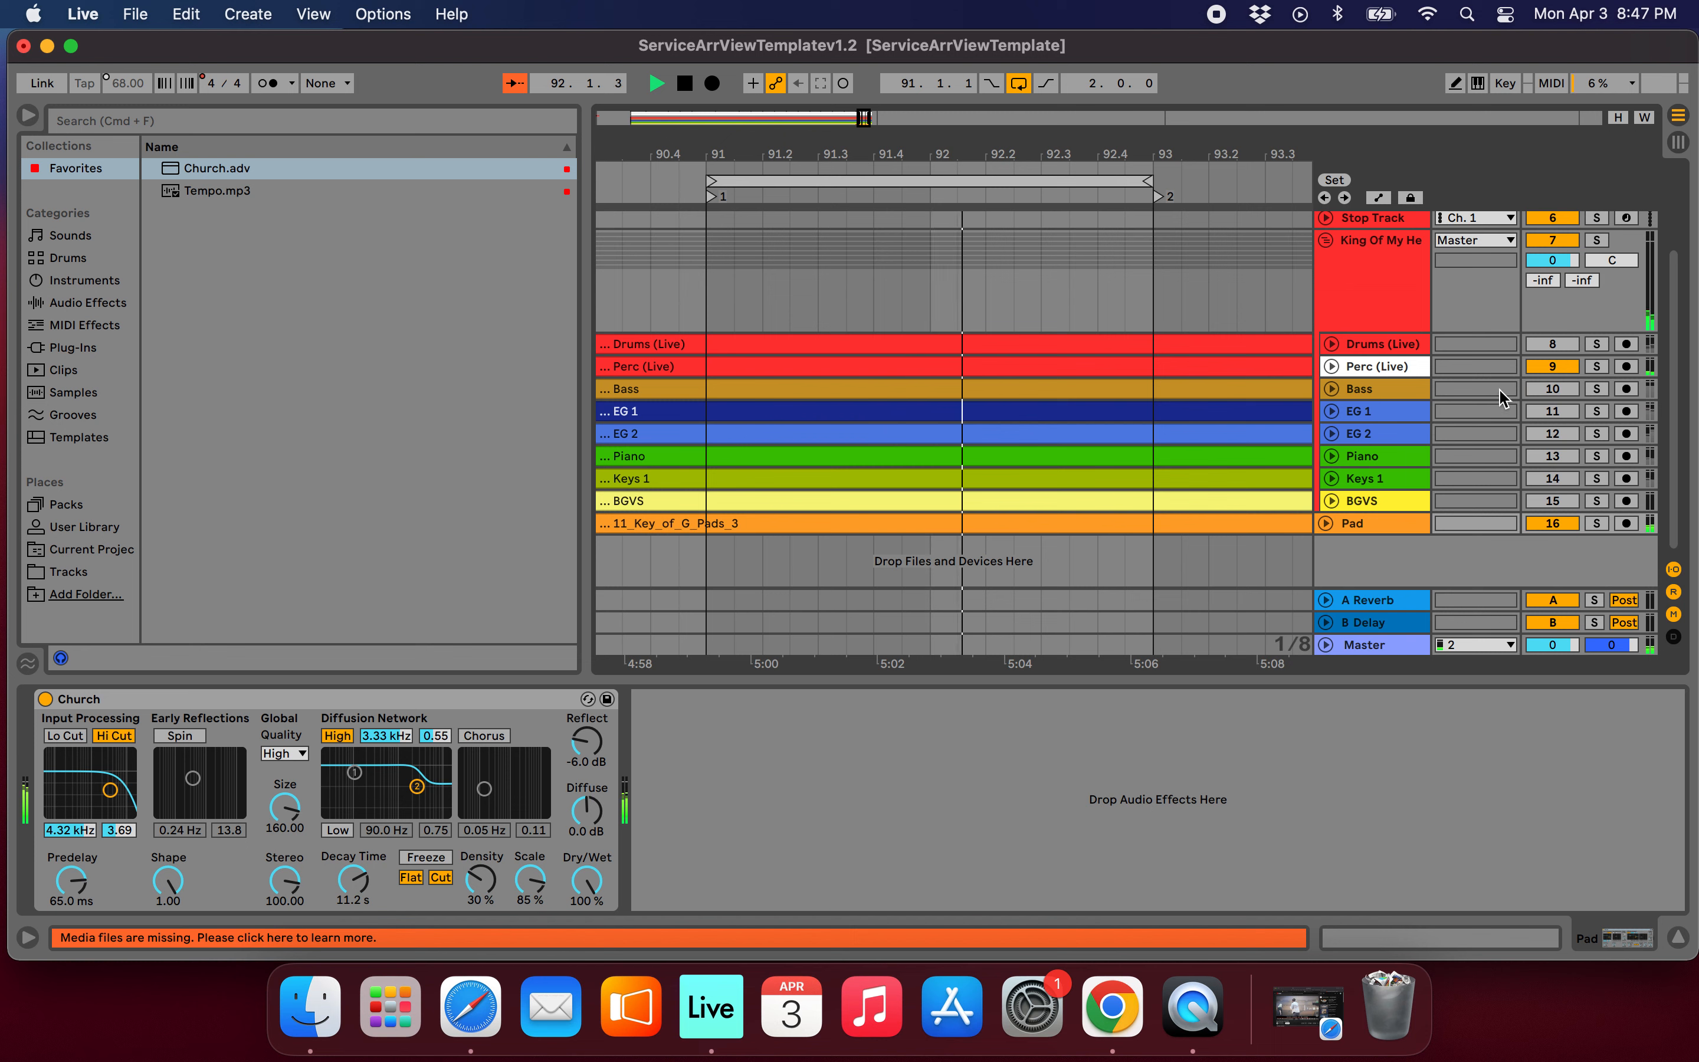
pyautogui.click(1564, 368)
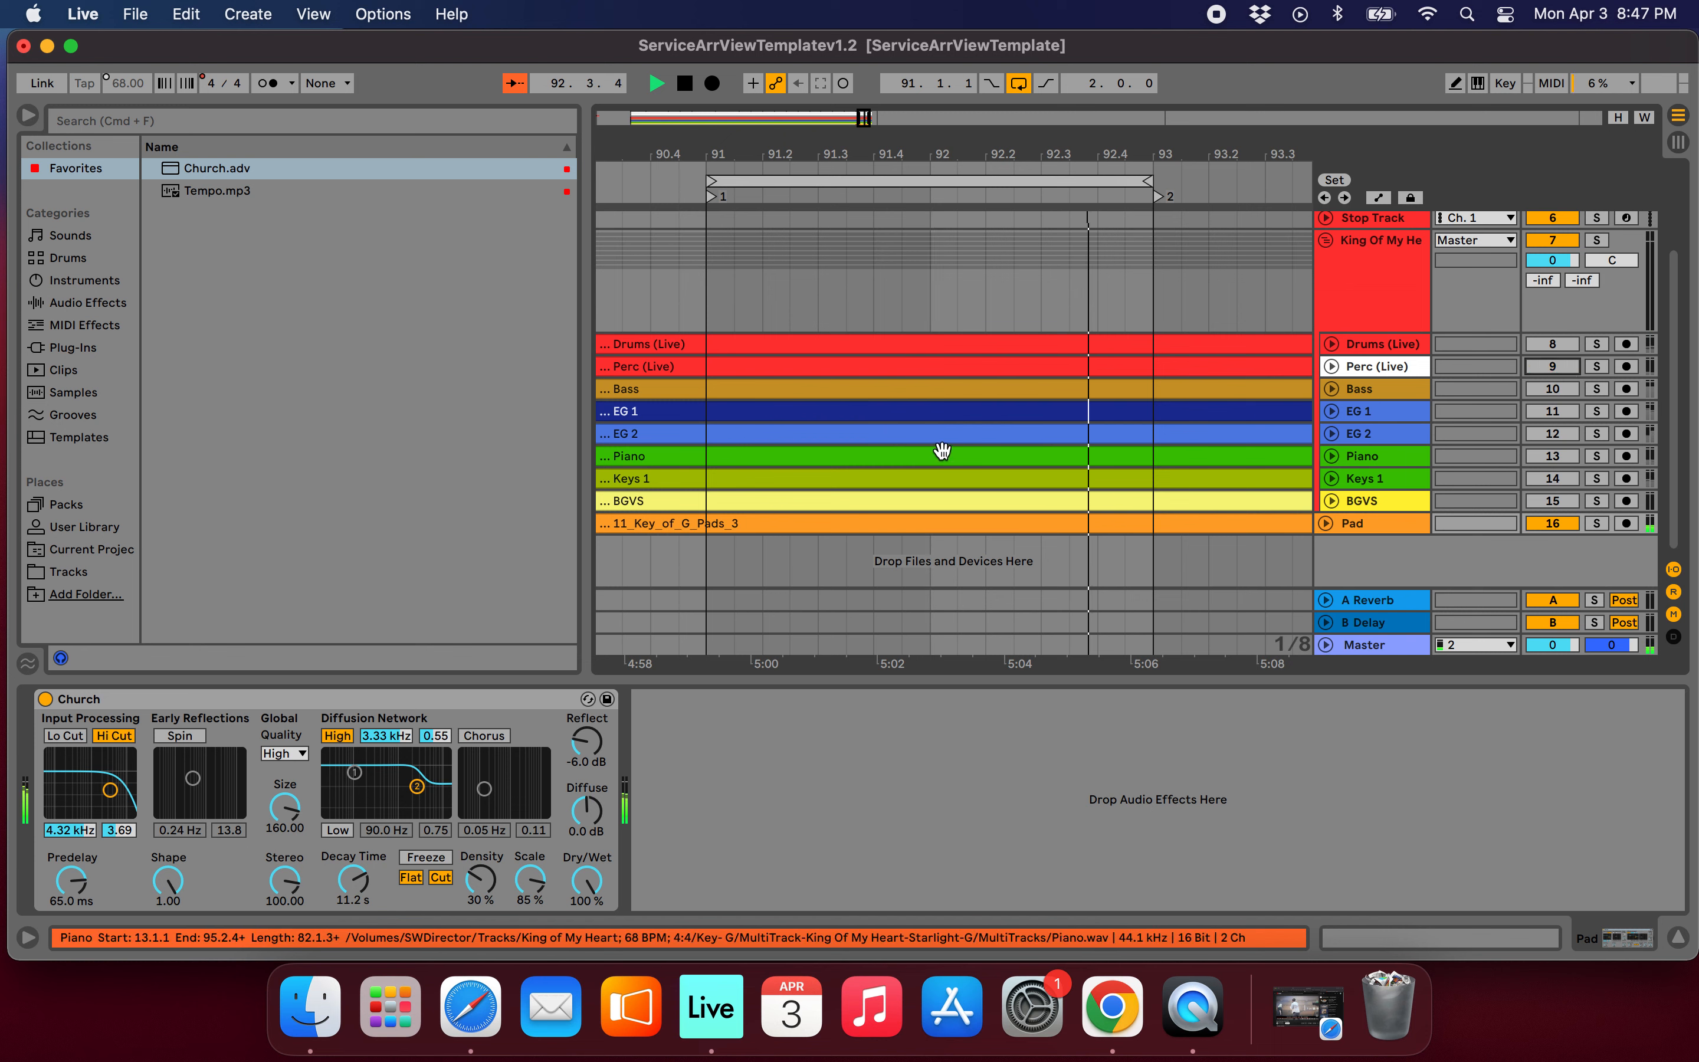
pyautogui.scroll(-2, 942, 451)
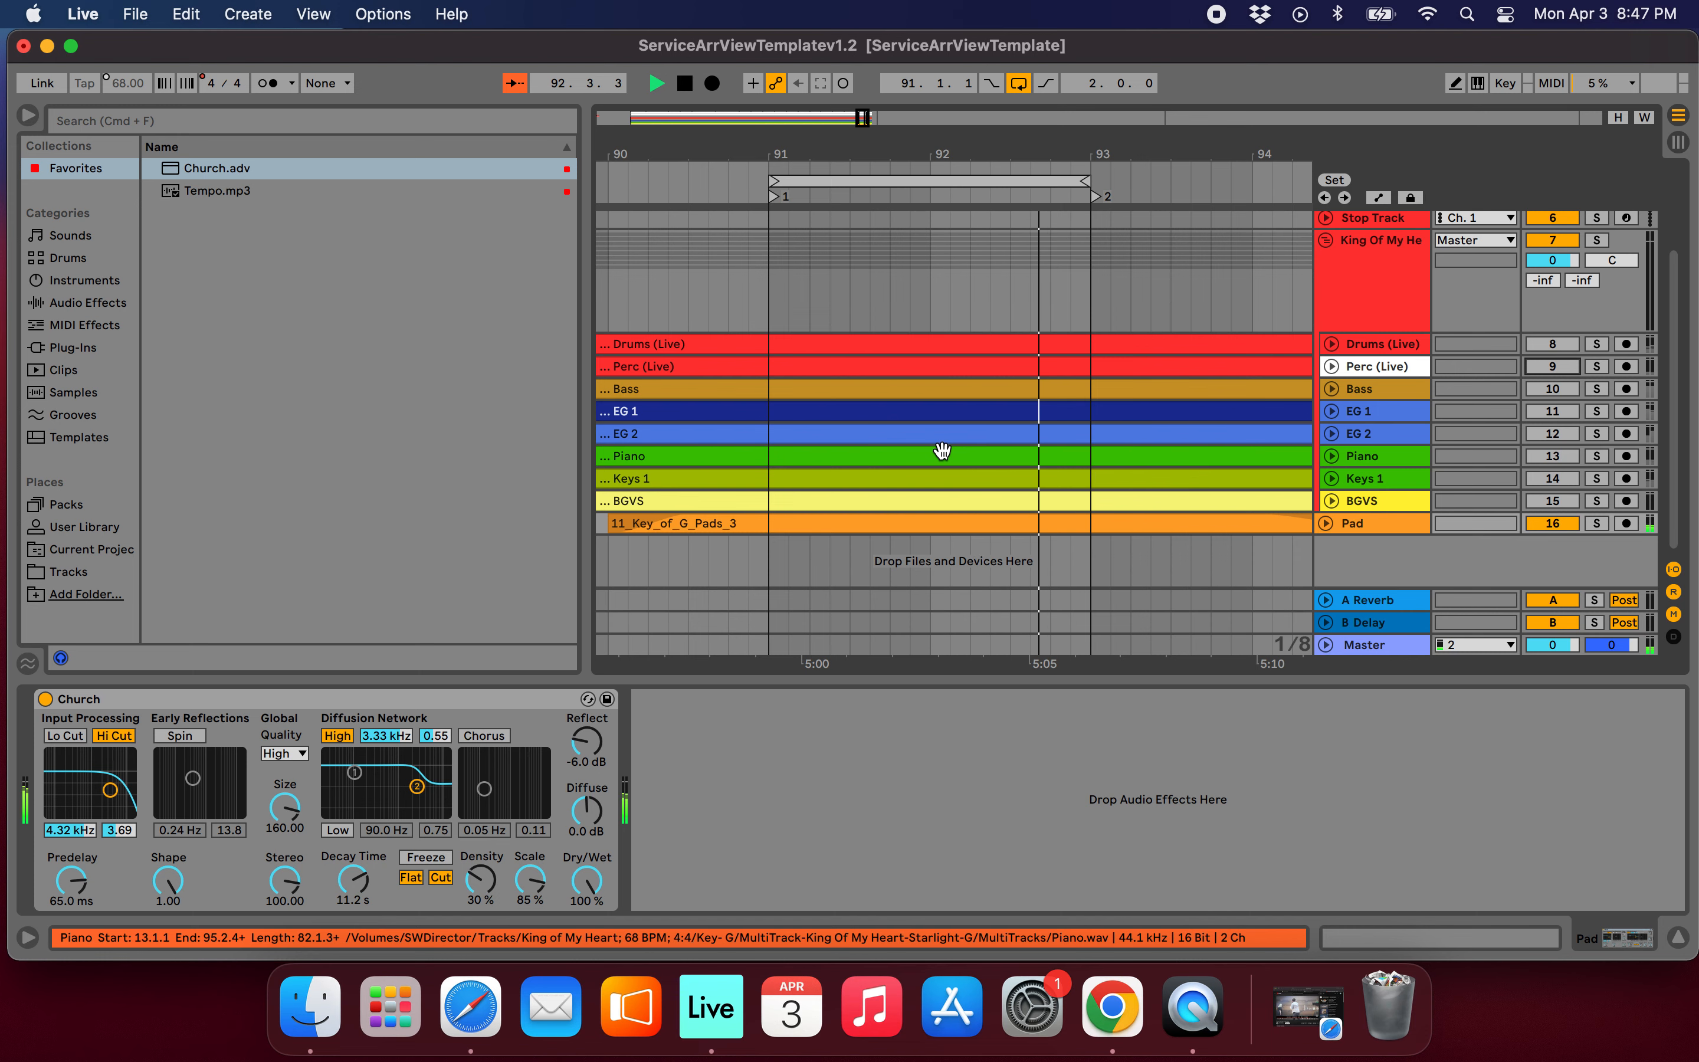
pyautogui.press('space')
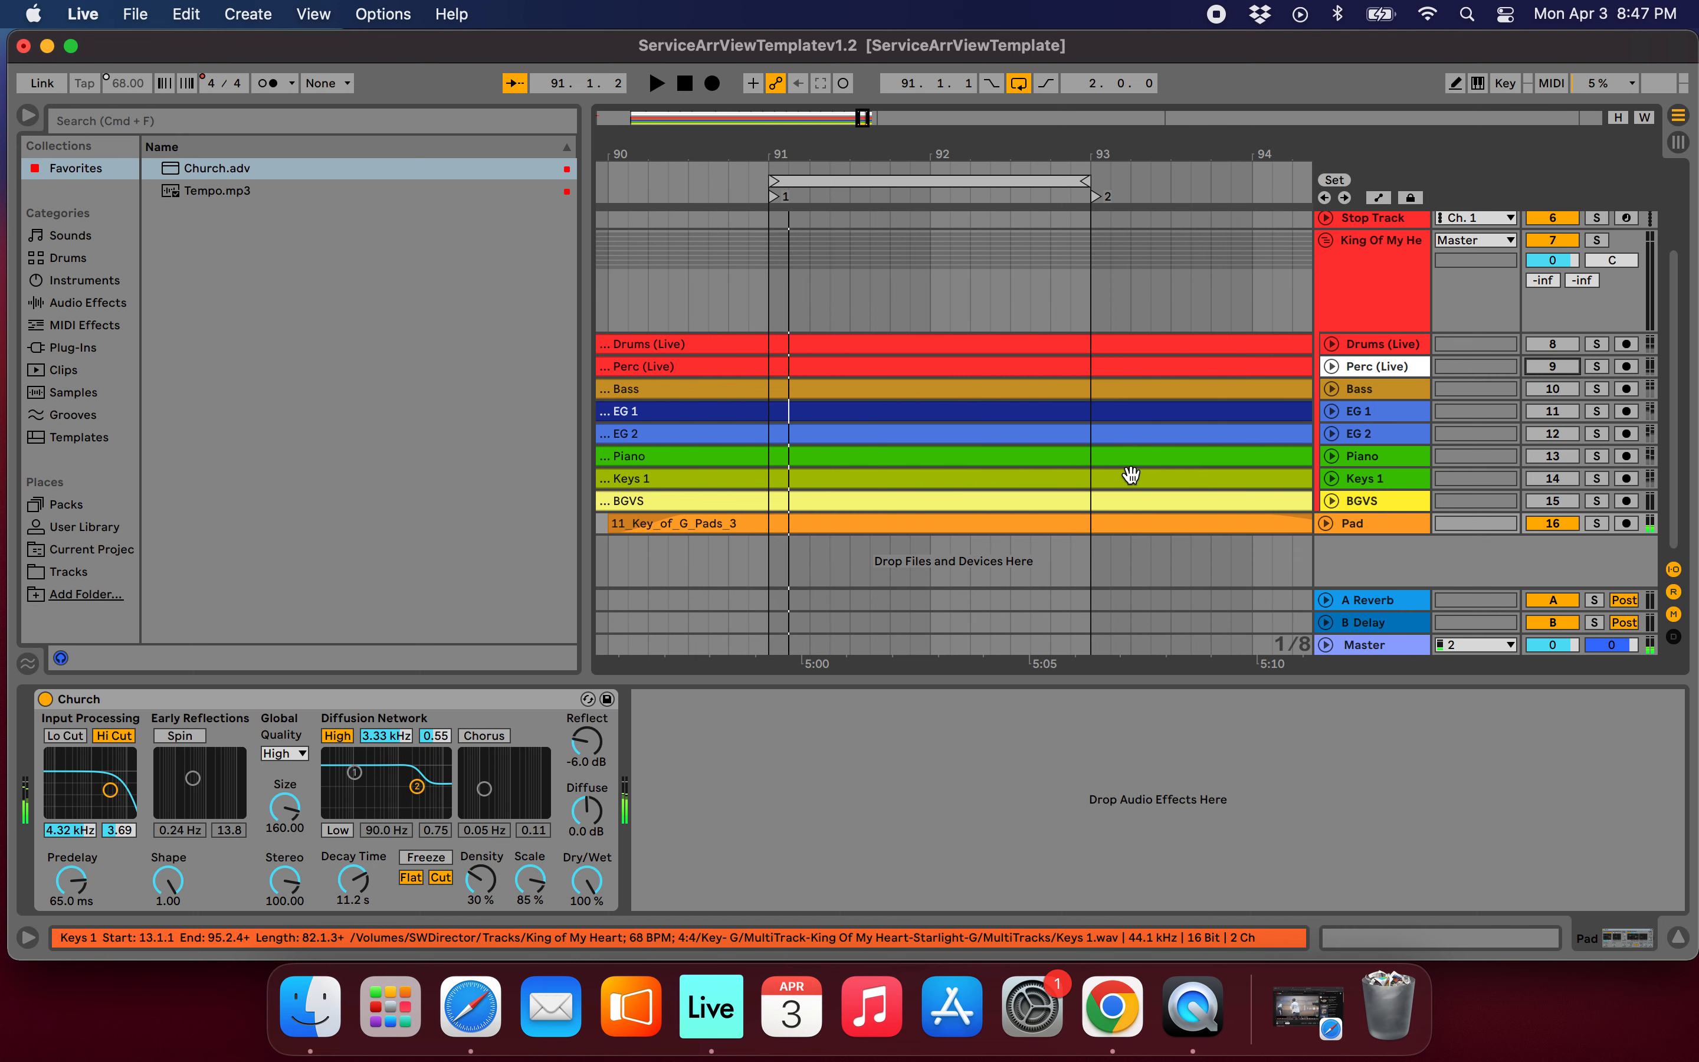
# Reactivate the song's tracks from Drums (Live) to BGVS and collapse the King Of My Heart group.
pyautogui.scroll(2, 1137, 476)
pyautogui.scroll(-5, 1137, 478)
pyautogui.scroll(3, 1138, 478)
pyautogui.hscroll(4, 1141, 484)
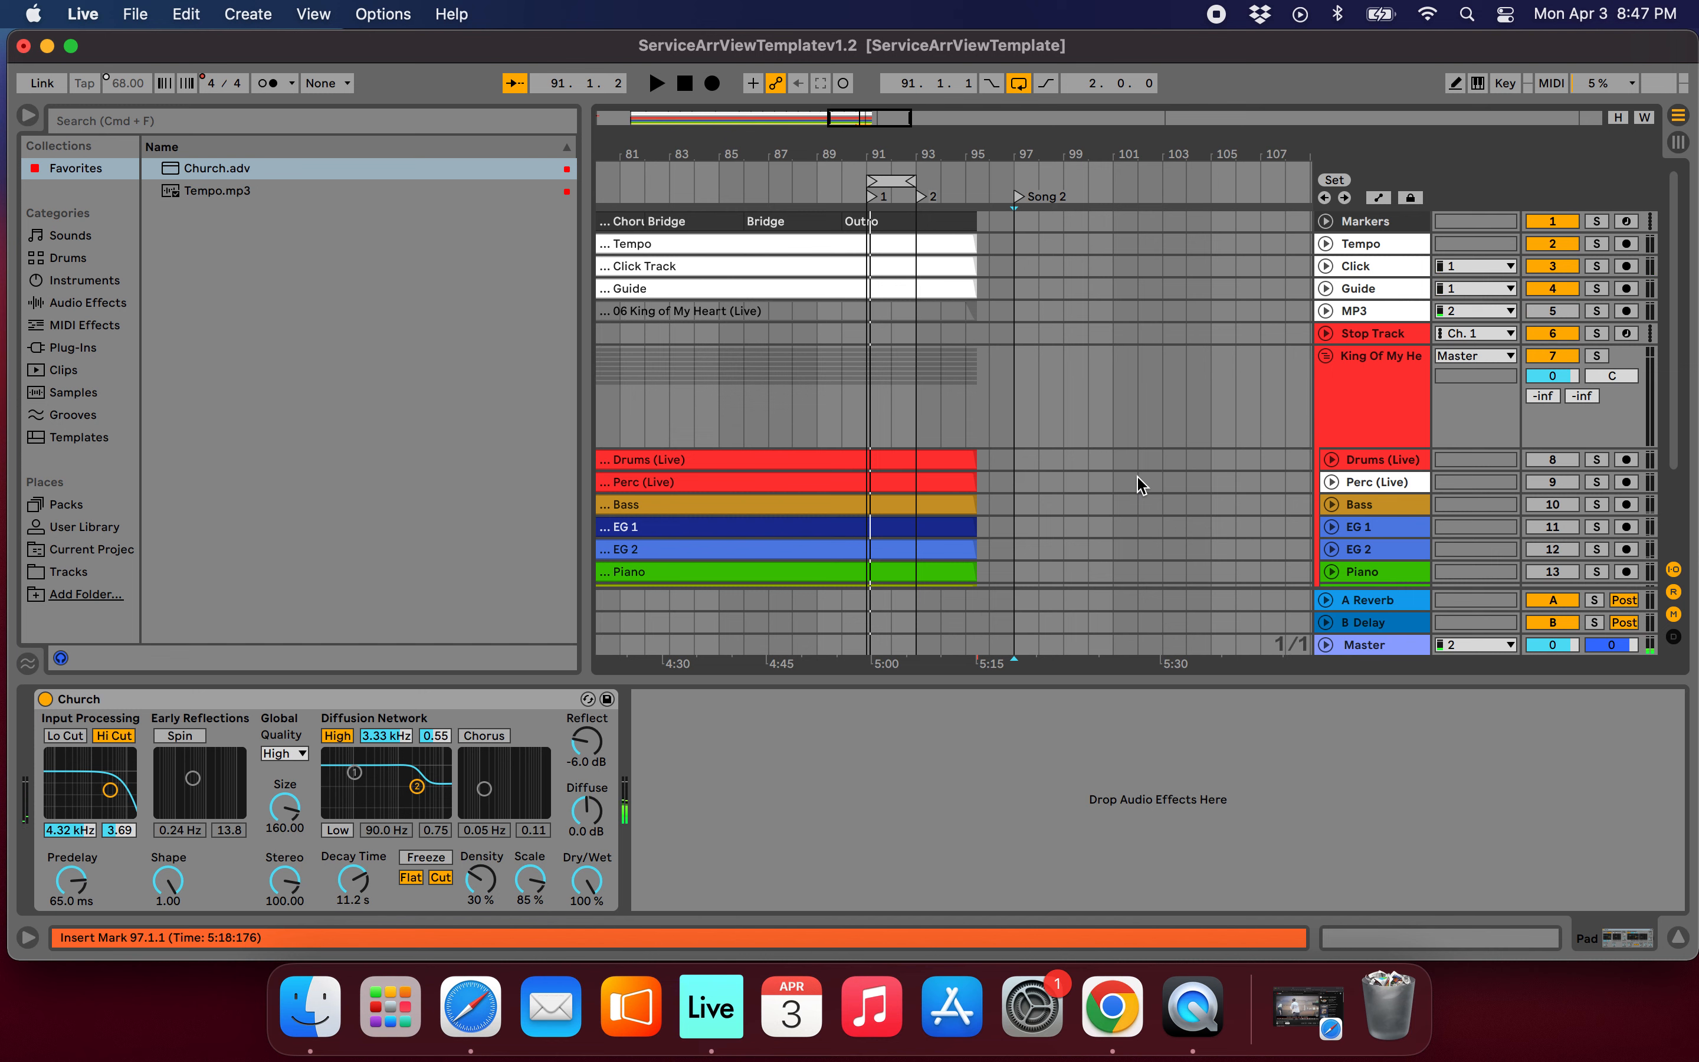
pyautogui.scroll(-3, 878, 436)
pyautogui.scroll(-2, 1520, 456)
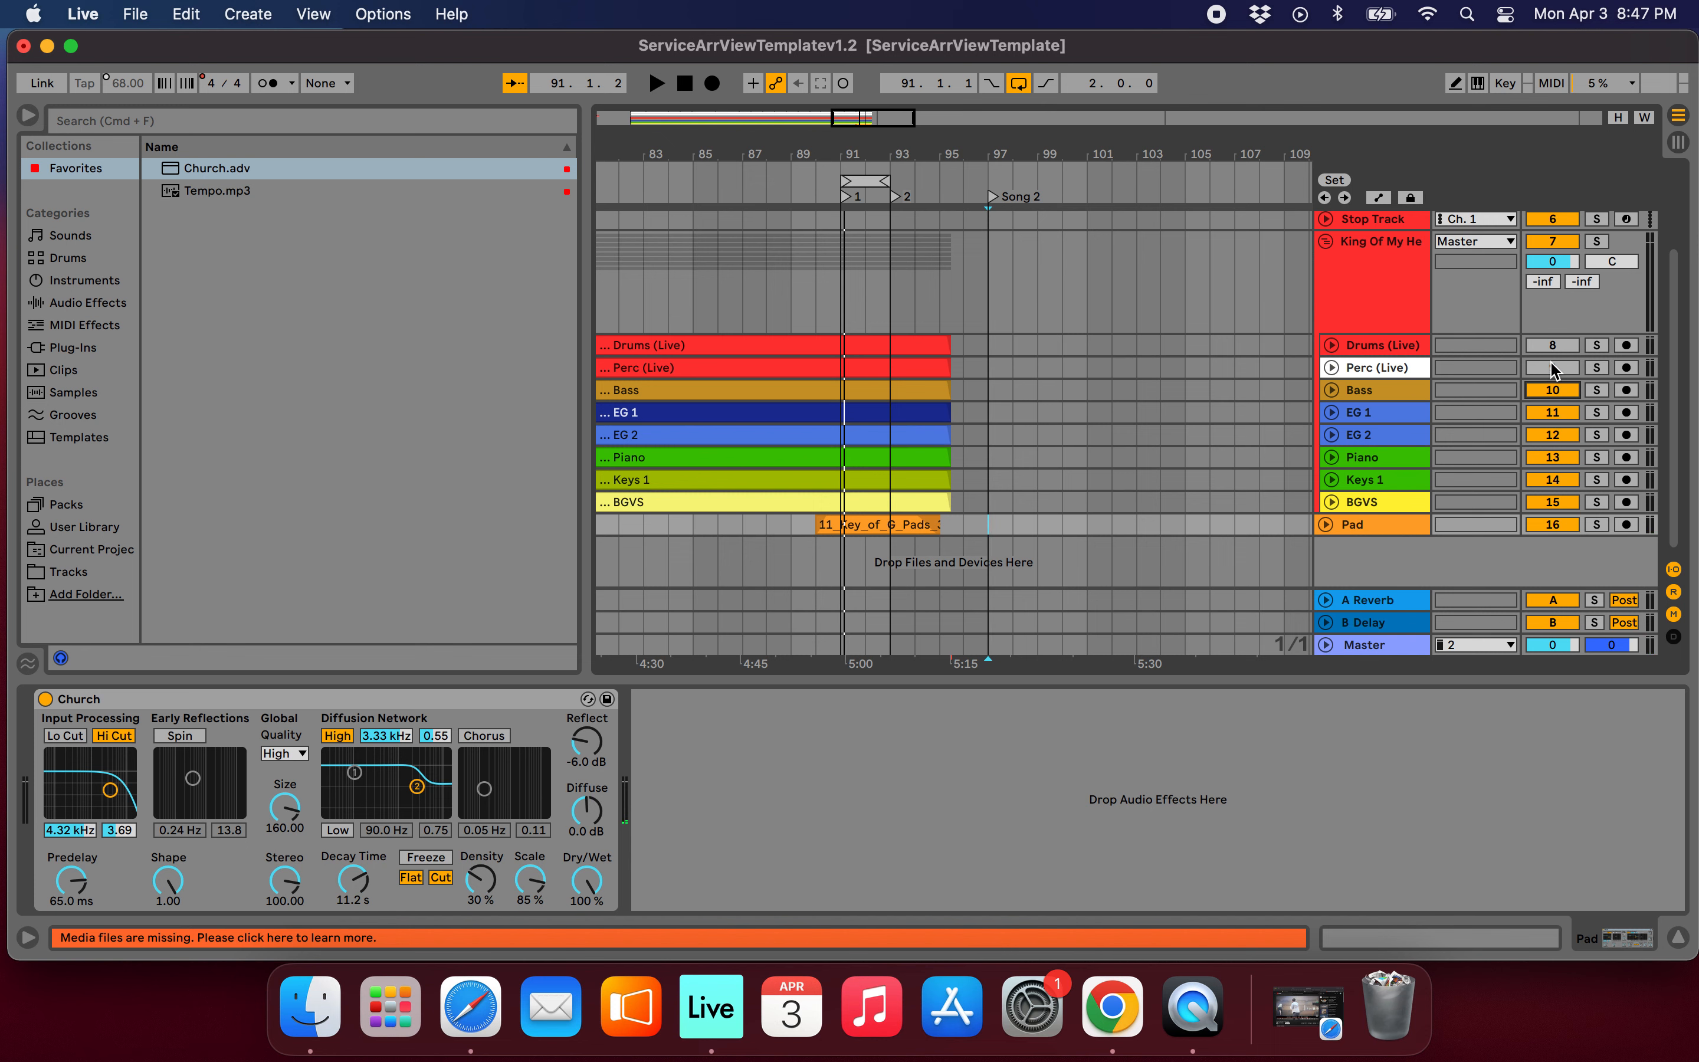
pyautogui.scroll(3, 1456, 343)
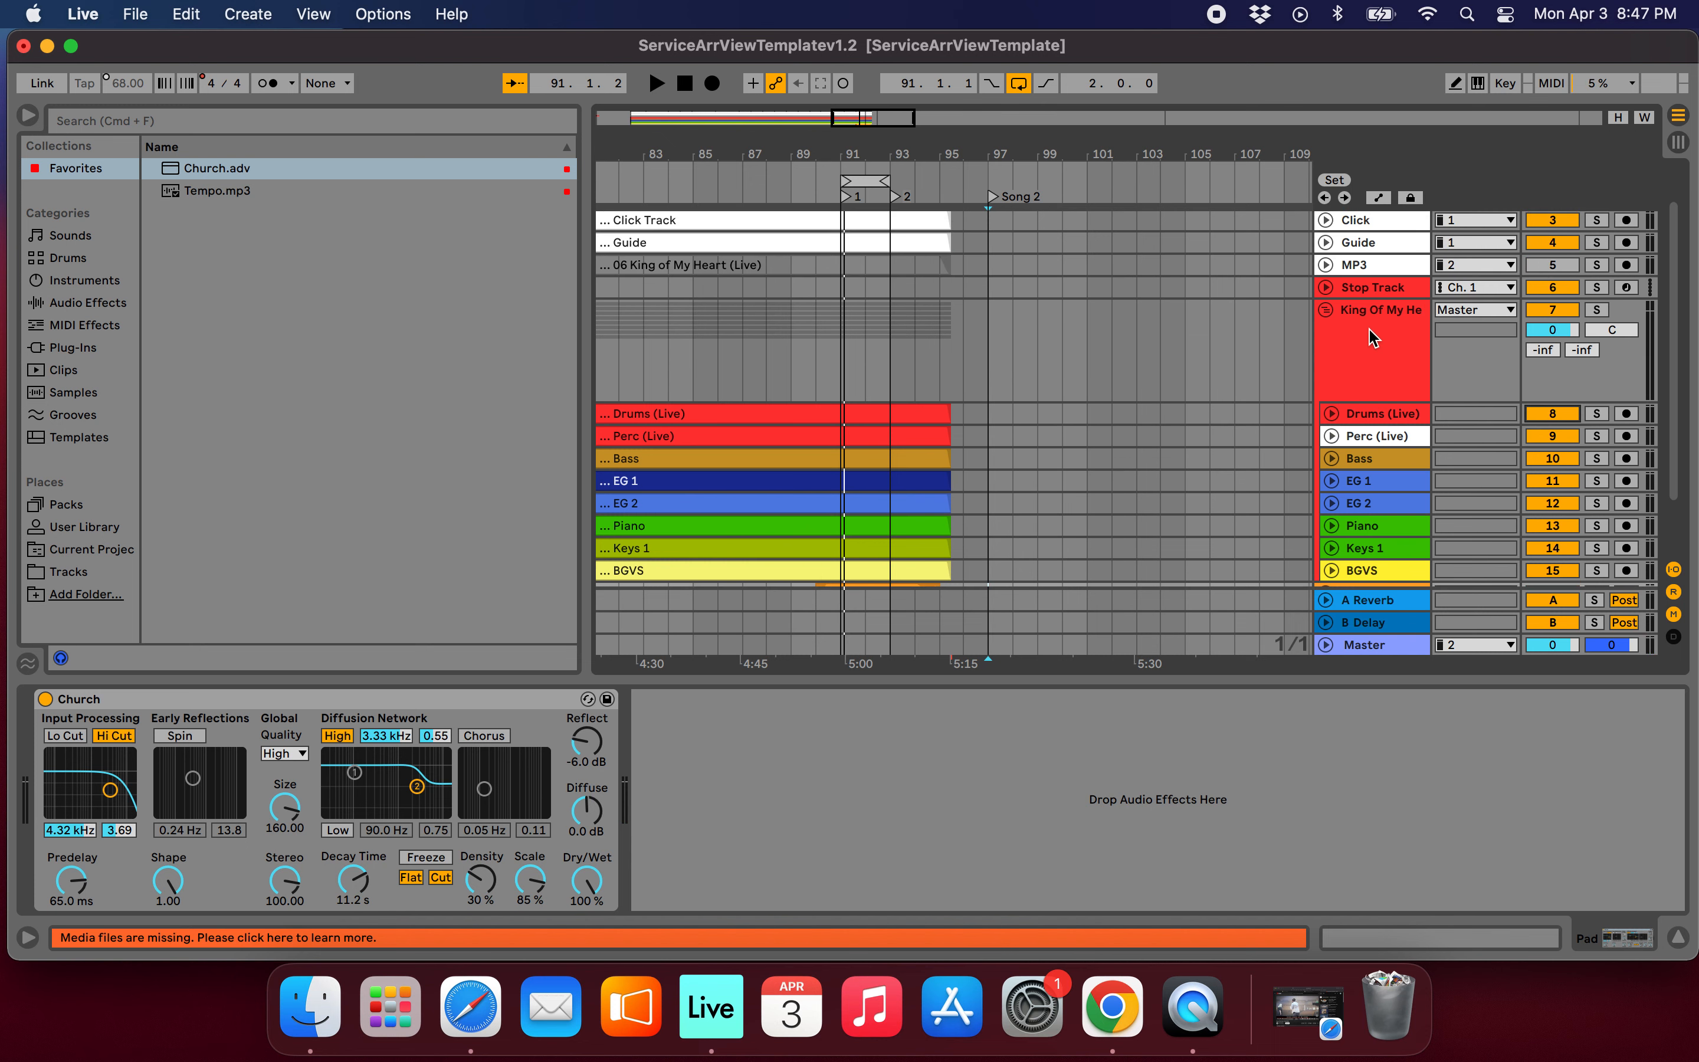
pyautogui.click(1327, 311)
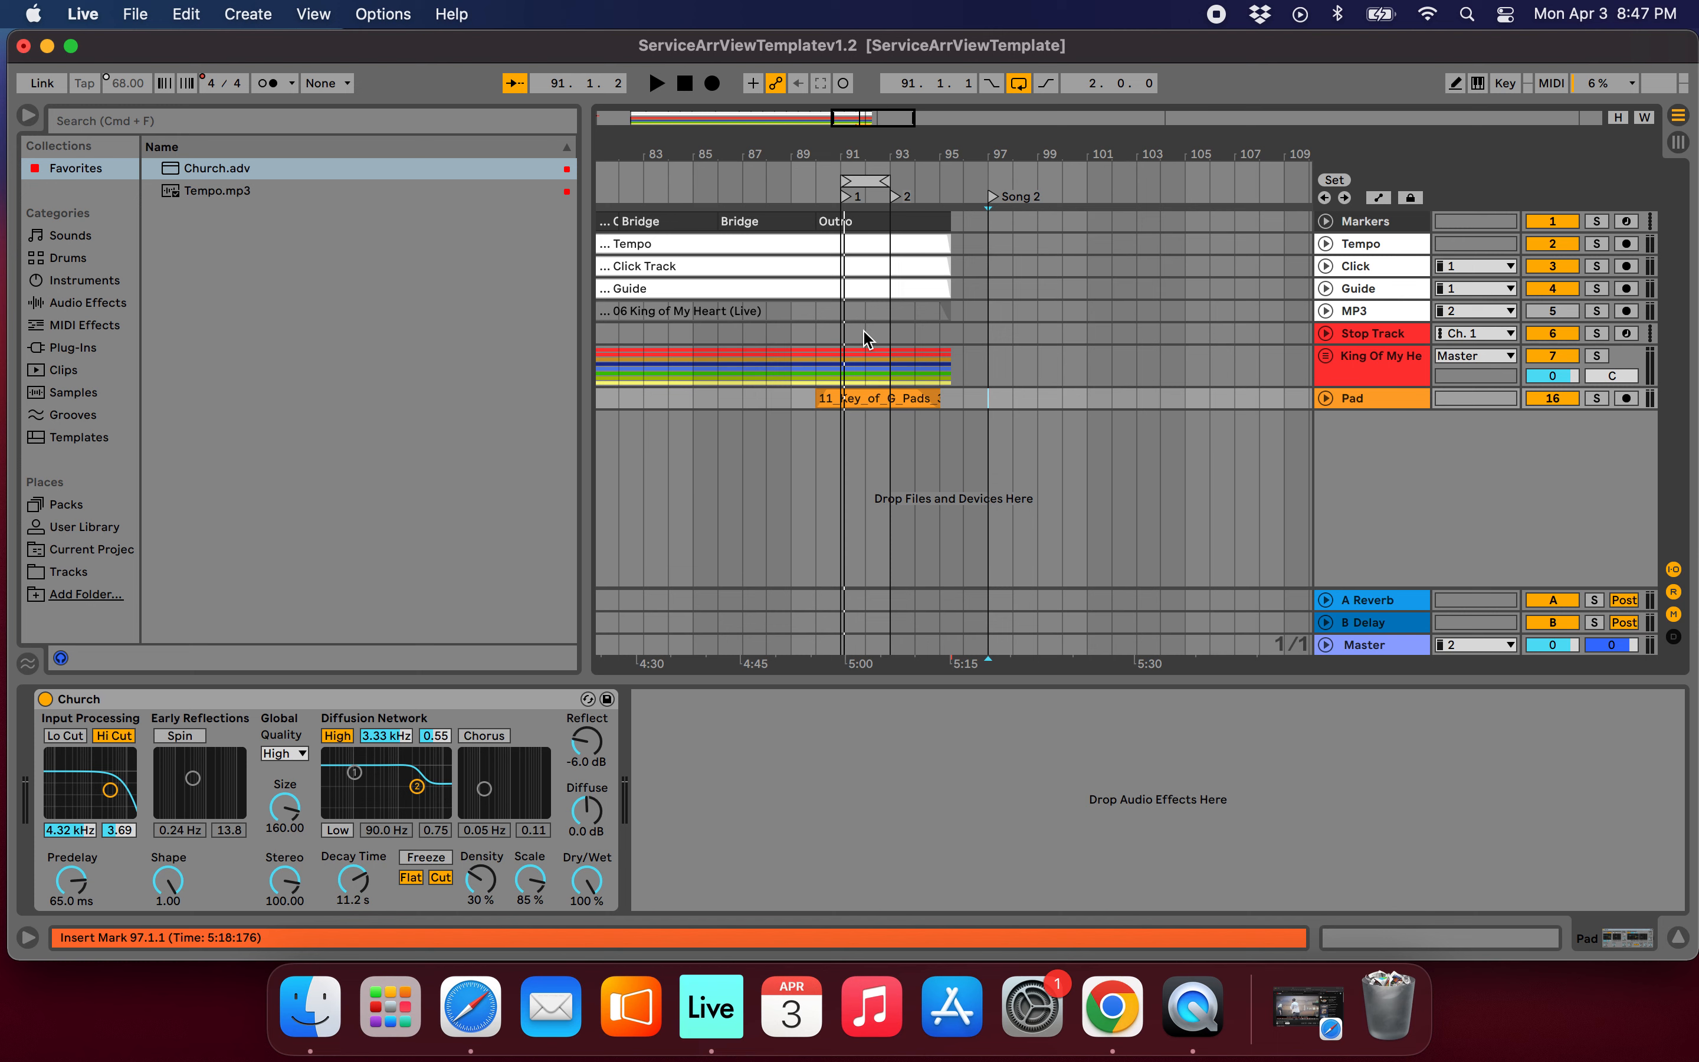
# Cut the Outro marker, Tempo, Click and Guide clips and the King Of My Heart group's audio so that they end at bar 93.
pyautogui.scroll(5, 864, 340)
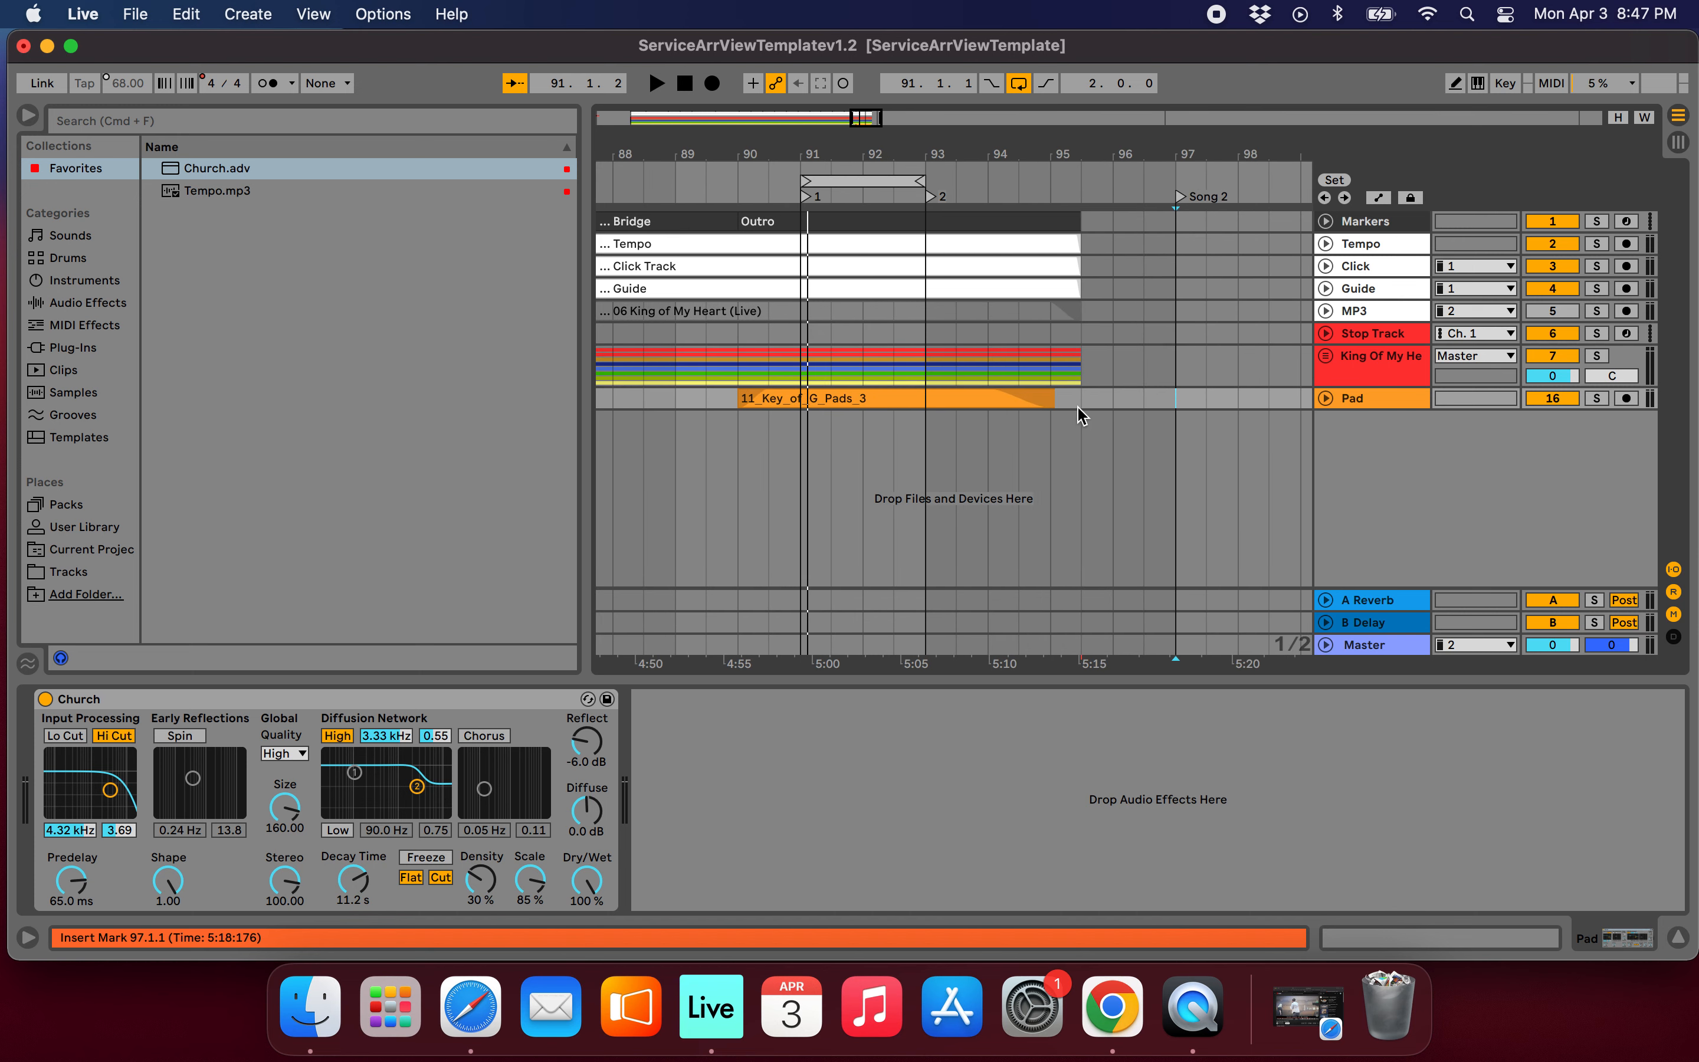
pyautogui.scroll(-3, 1012, 394)
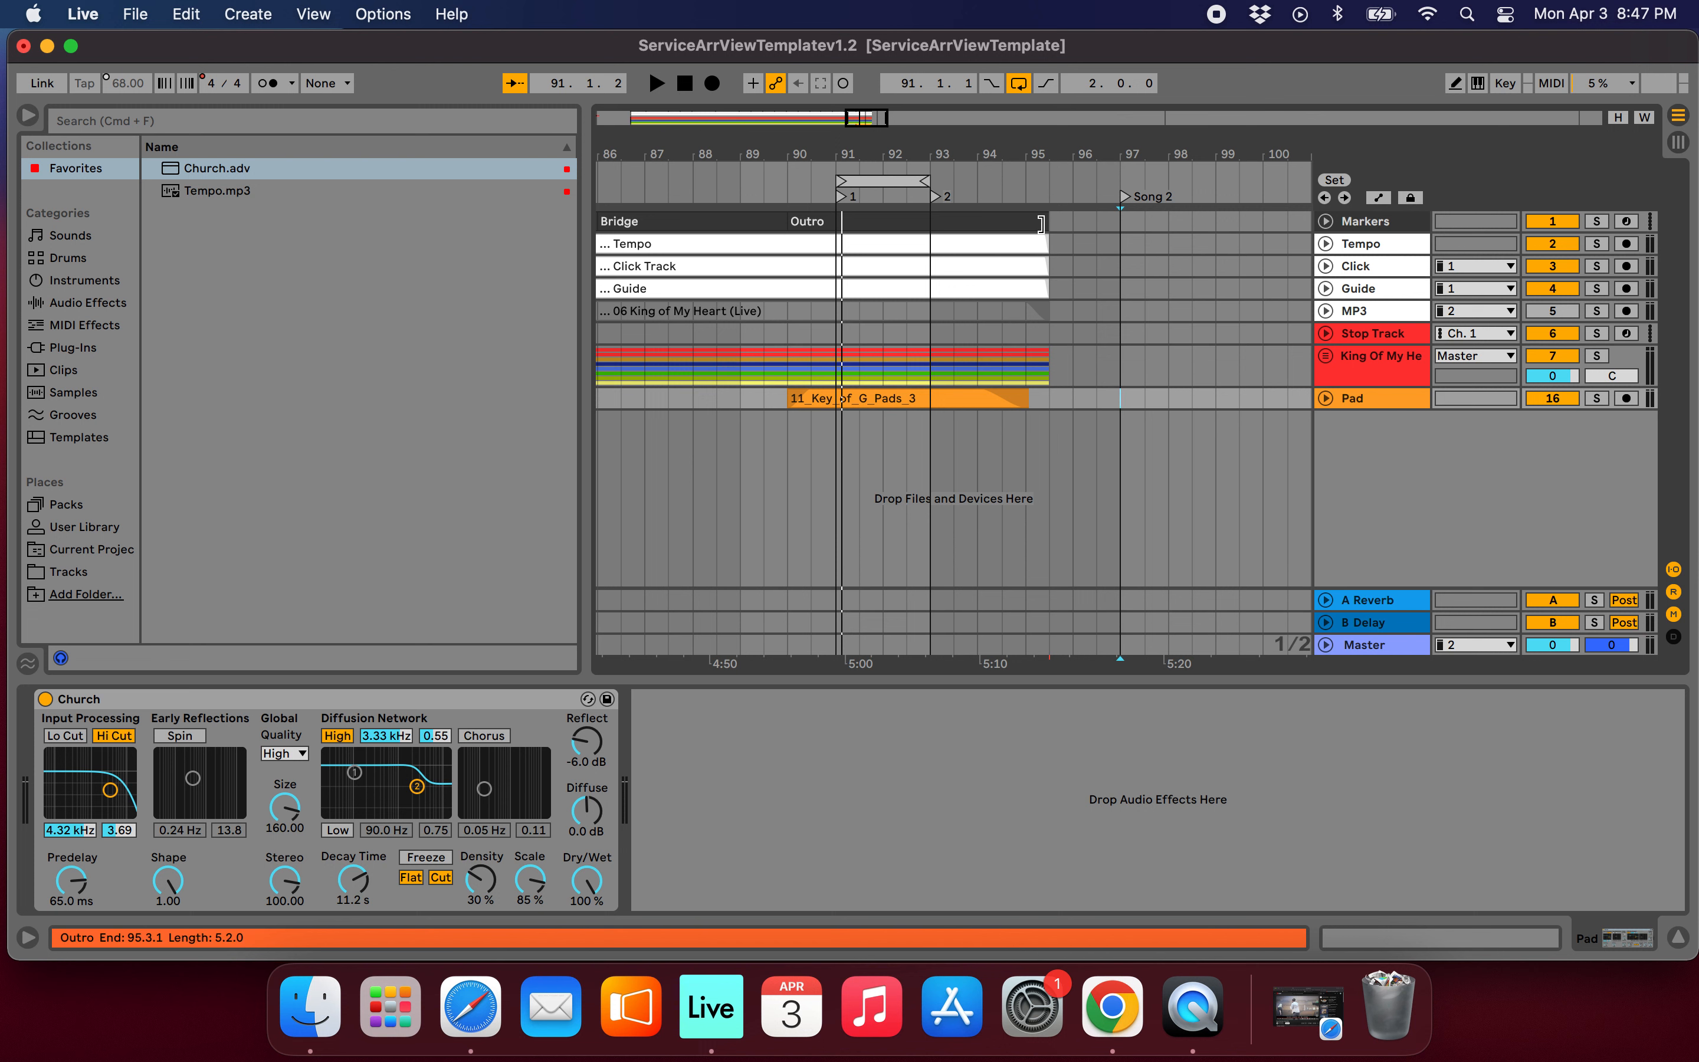
pyautogui.moveTo(1041, 224); pyautogui.dragTo(930, 223)
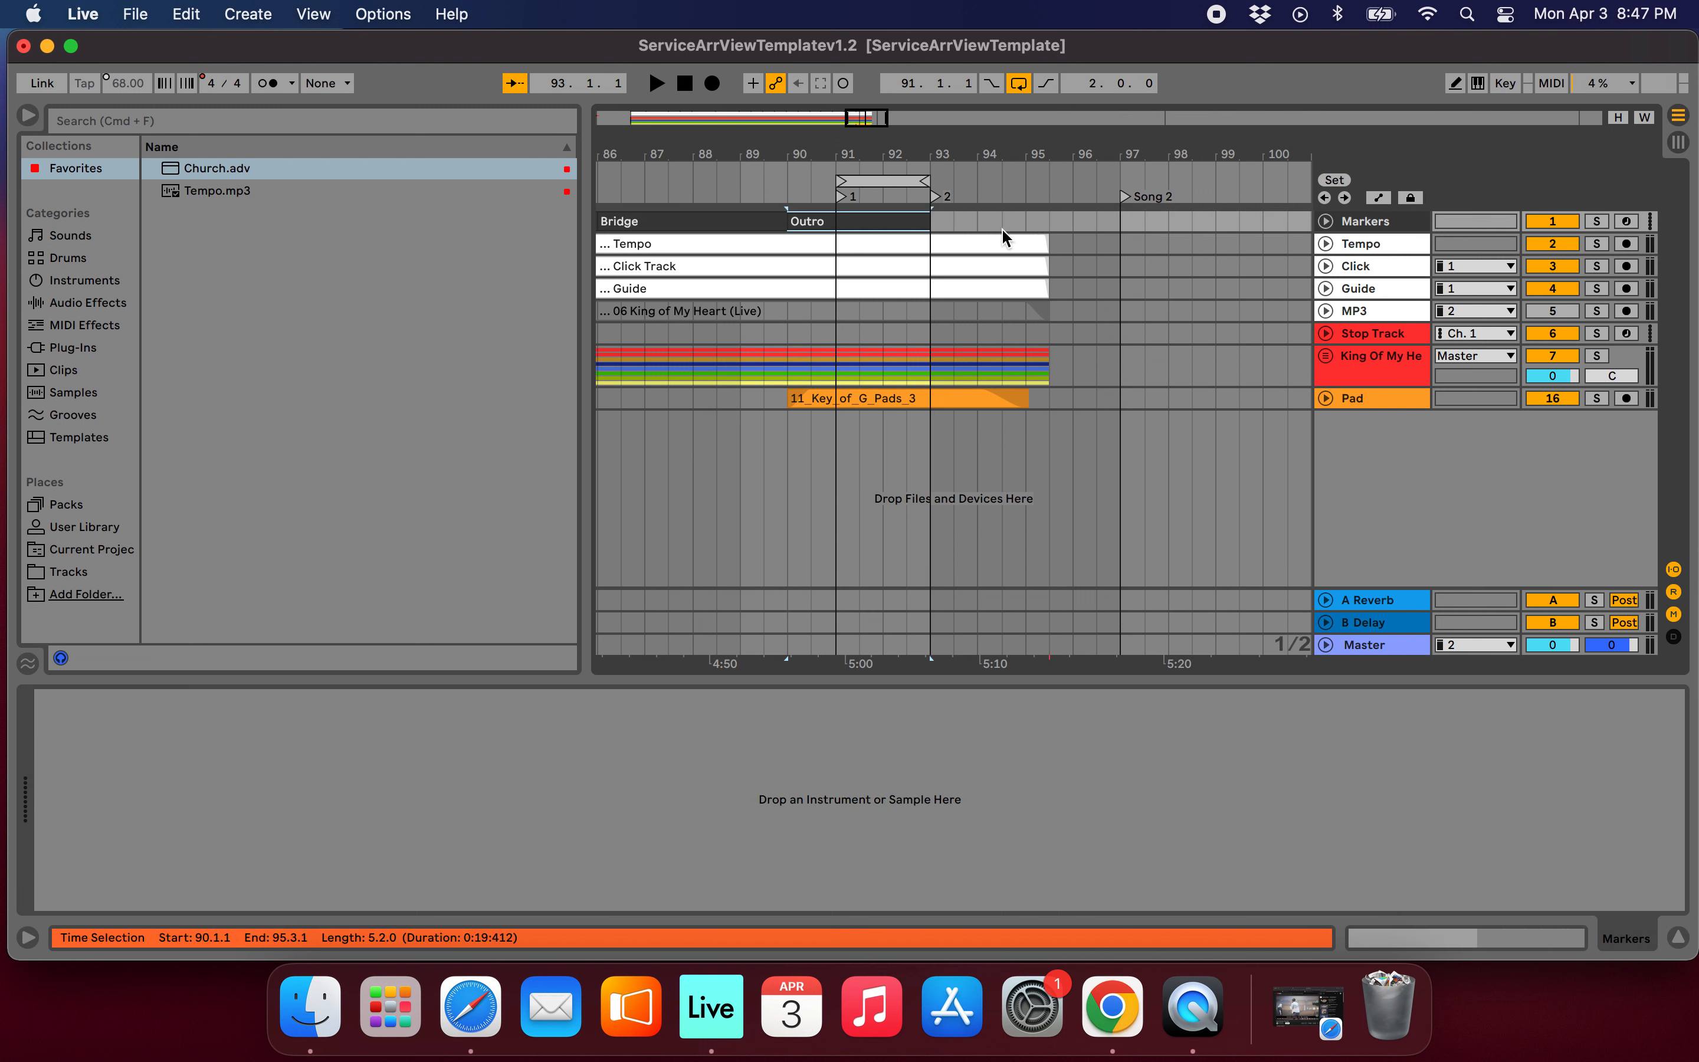
pyautogui.moveTo(1046, 243); pyautogui.dragTo(935, 246)
pyautogui.moveTo(1141, 267); pyautogui.dragTo(935, 294)
pyautogui.moveTo(1148, 358); pyautogui.dragTo(1025, 379)
pyautogui.press('Delete')
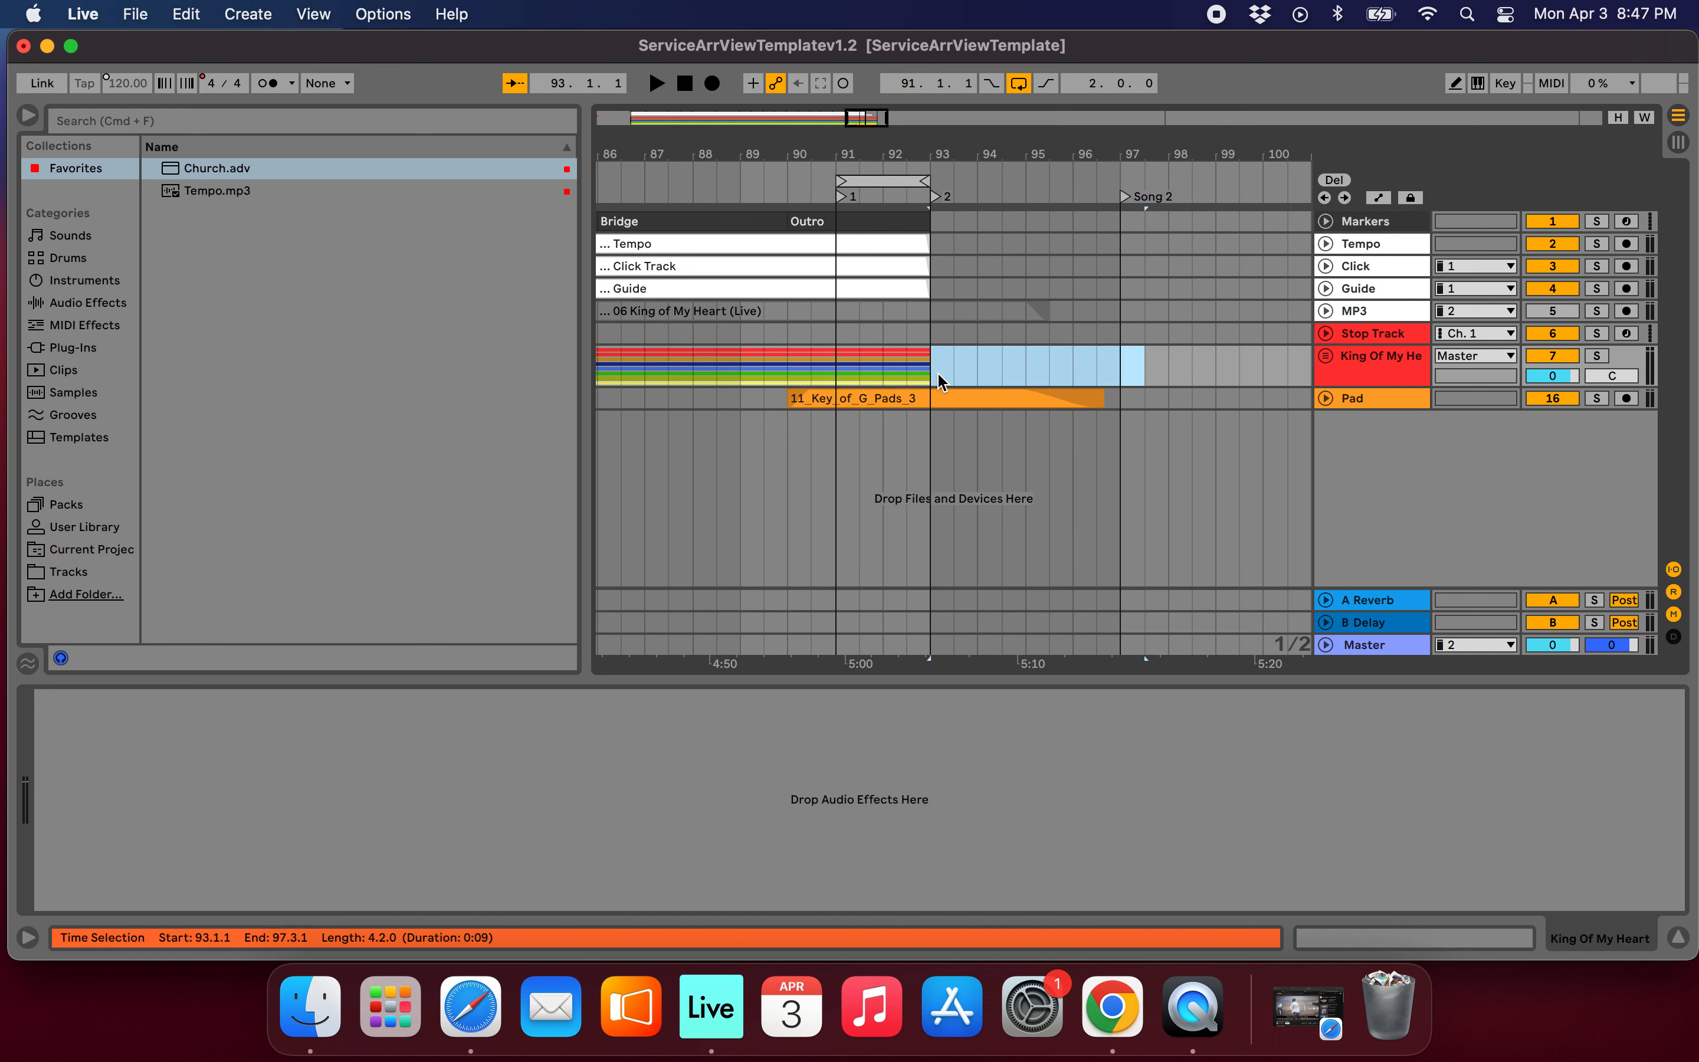
# Play back the shortened song ending into the loop and look through the tracks inside the King Of My Heart group.
pyautogui.press('space')
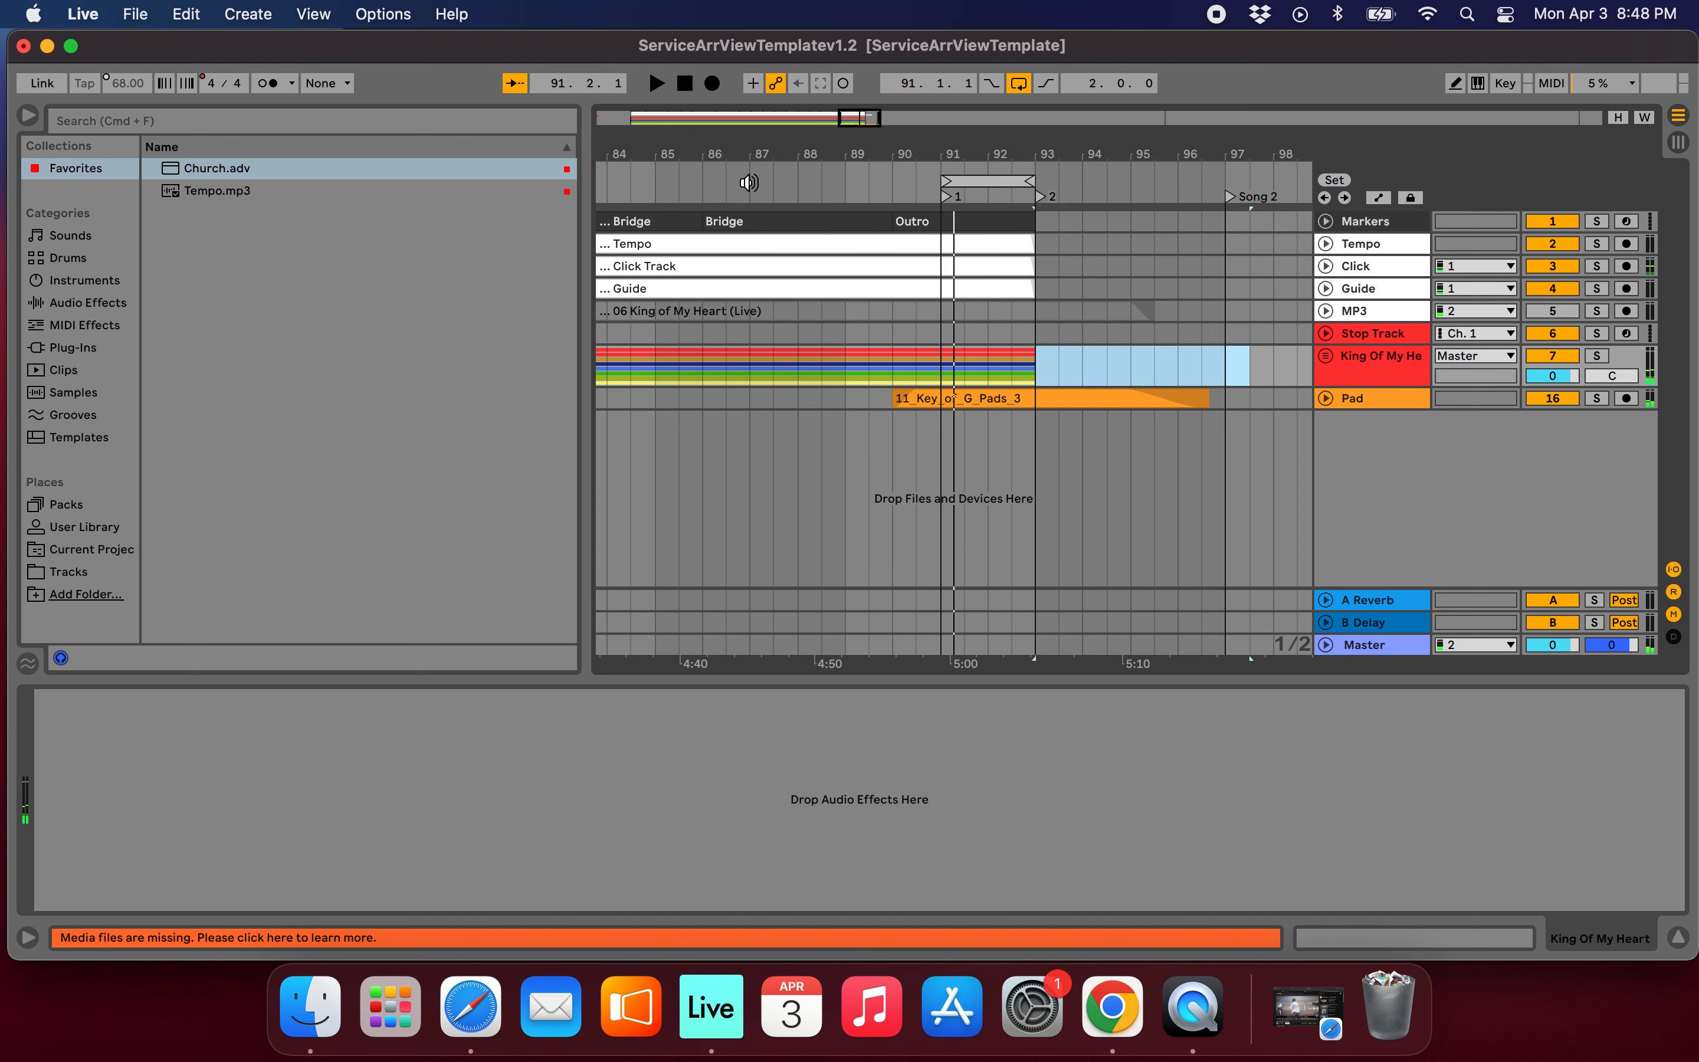
pyautogui.scroll(-3, 1107, 424)
pyautogui.click(1025, 399)
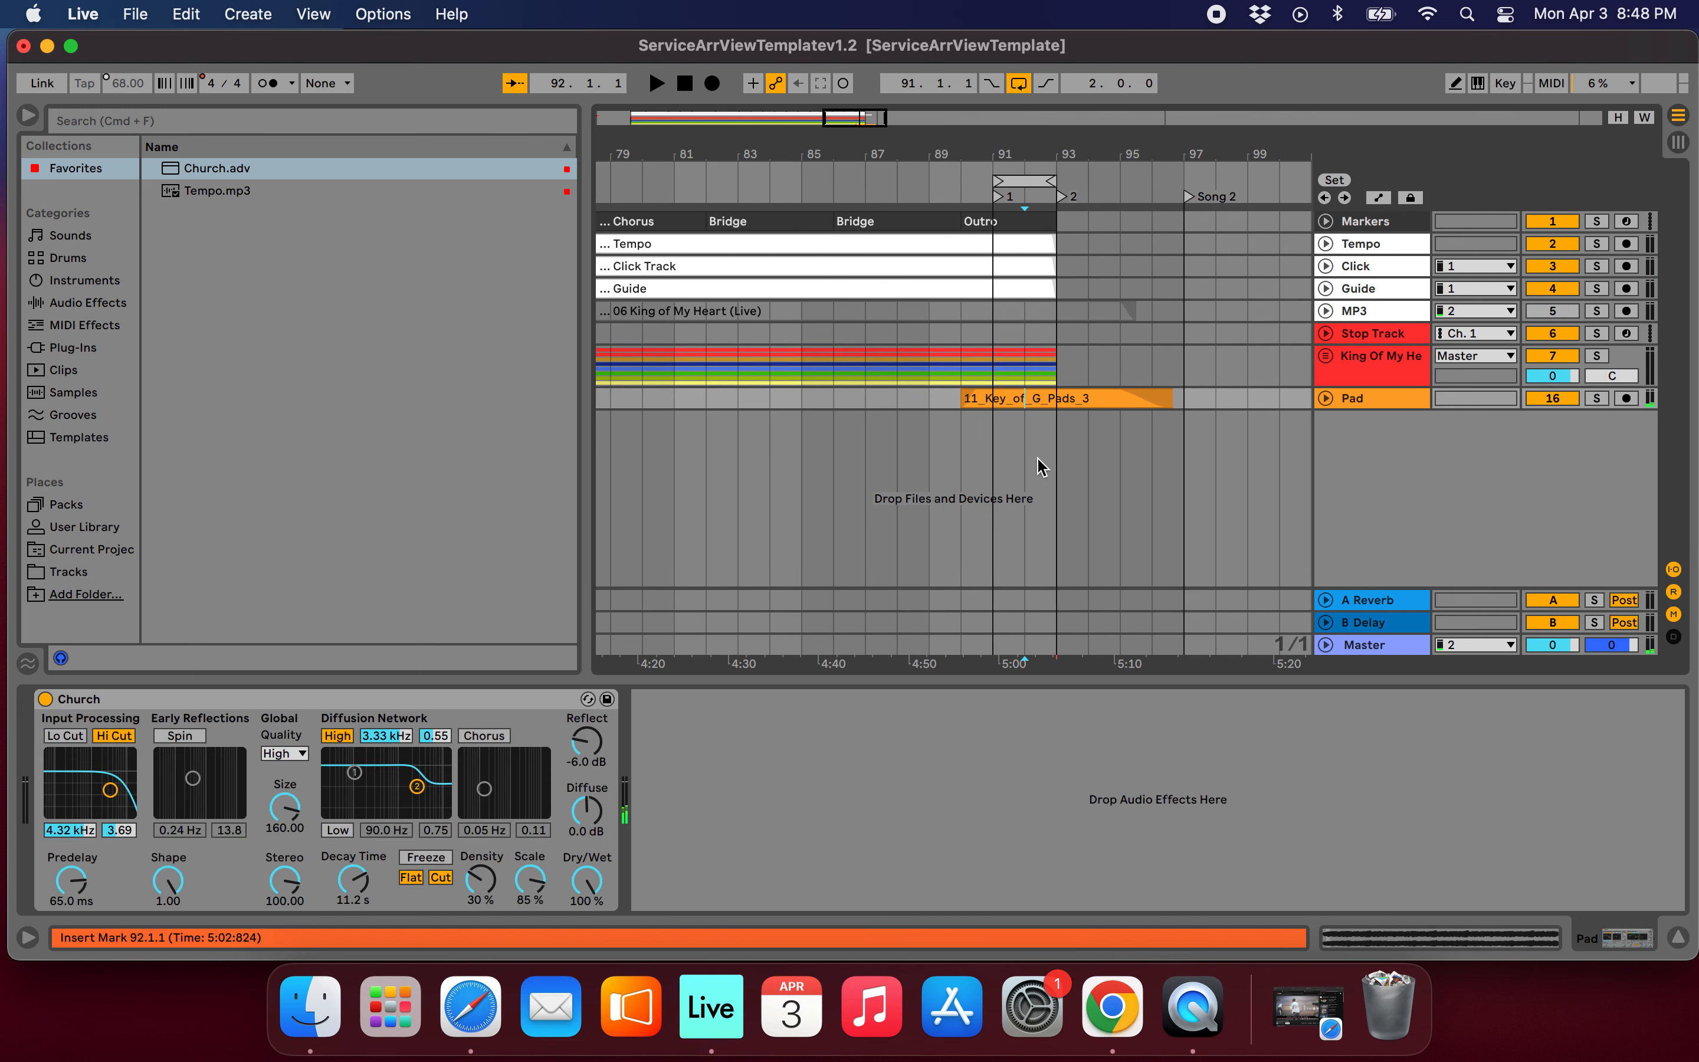
pyautogui.click(1326, 357)
pyautogui.scroll(-3, 1009, 395)
pyautogui.scroll(-2, 1045, 377)
pyautogui.scroll(3, 1045, 377)
pyautogui.click(1325, 357)
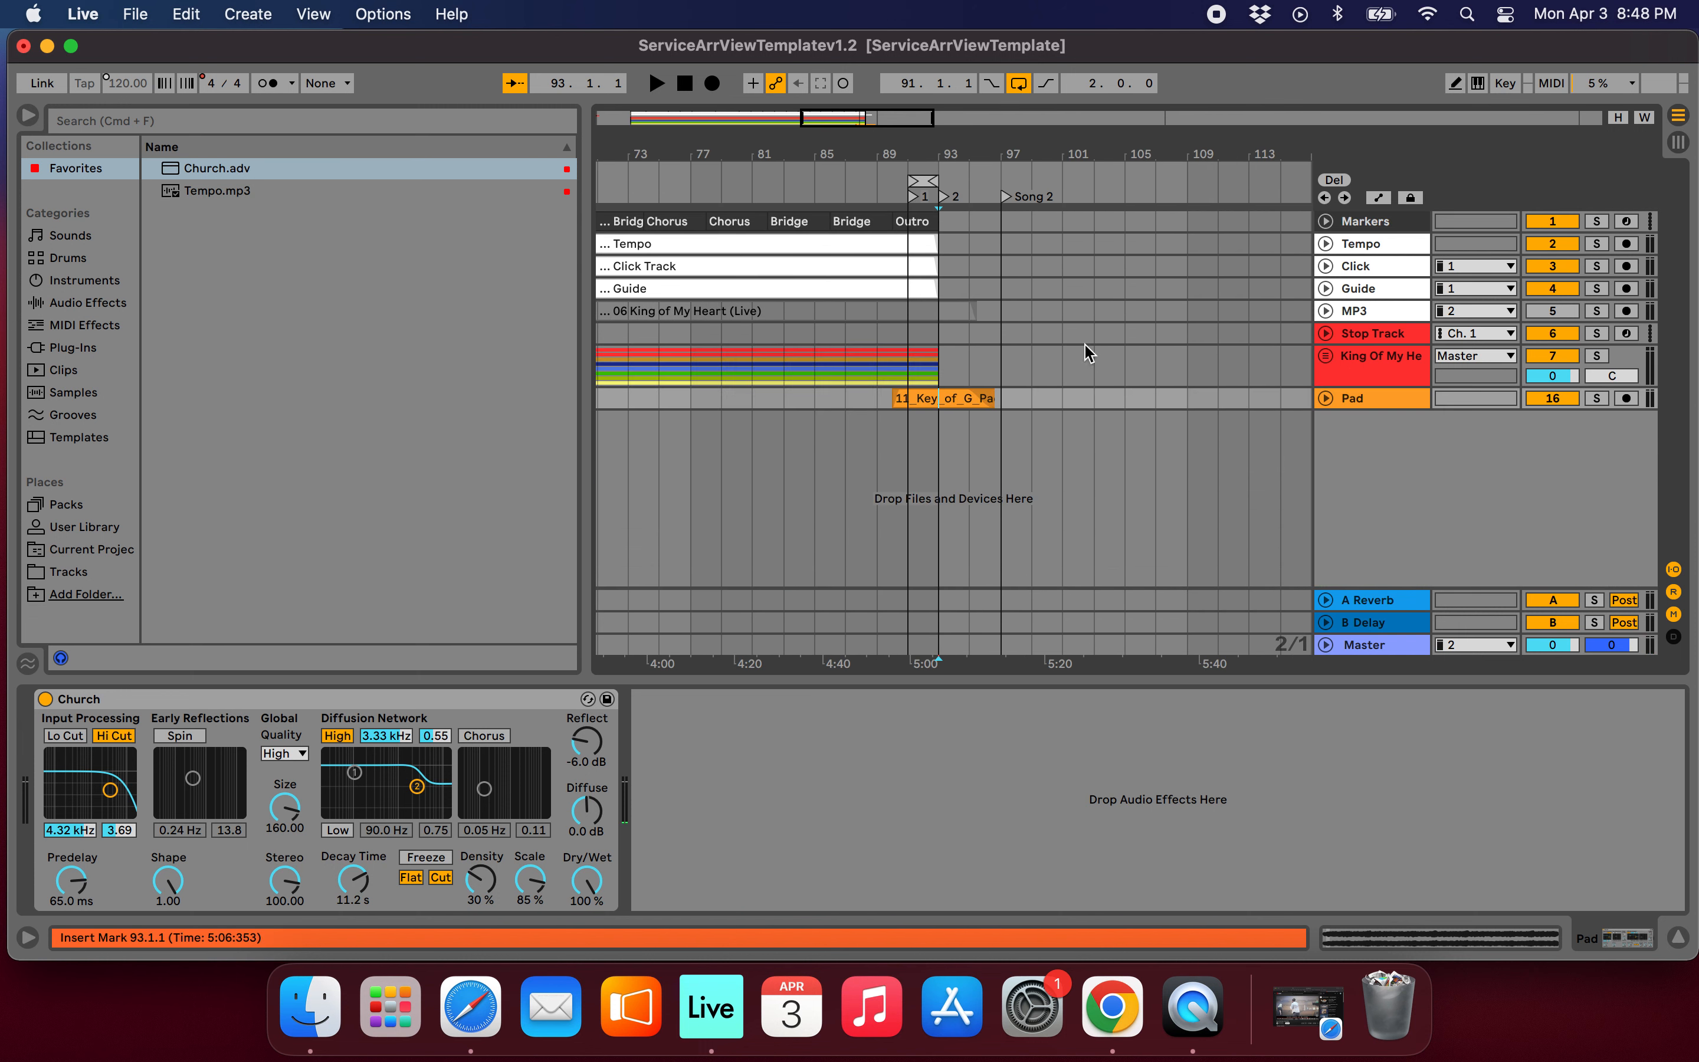
# Delete the Song 2 locator at bar 97.
pyautogui.click(1016, 397)
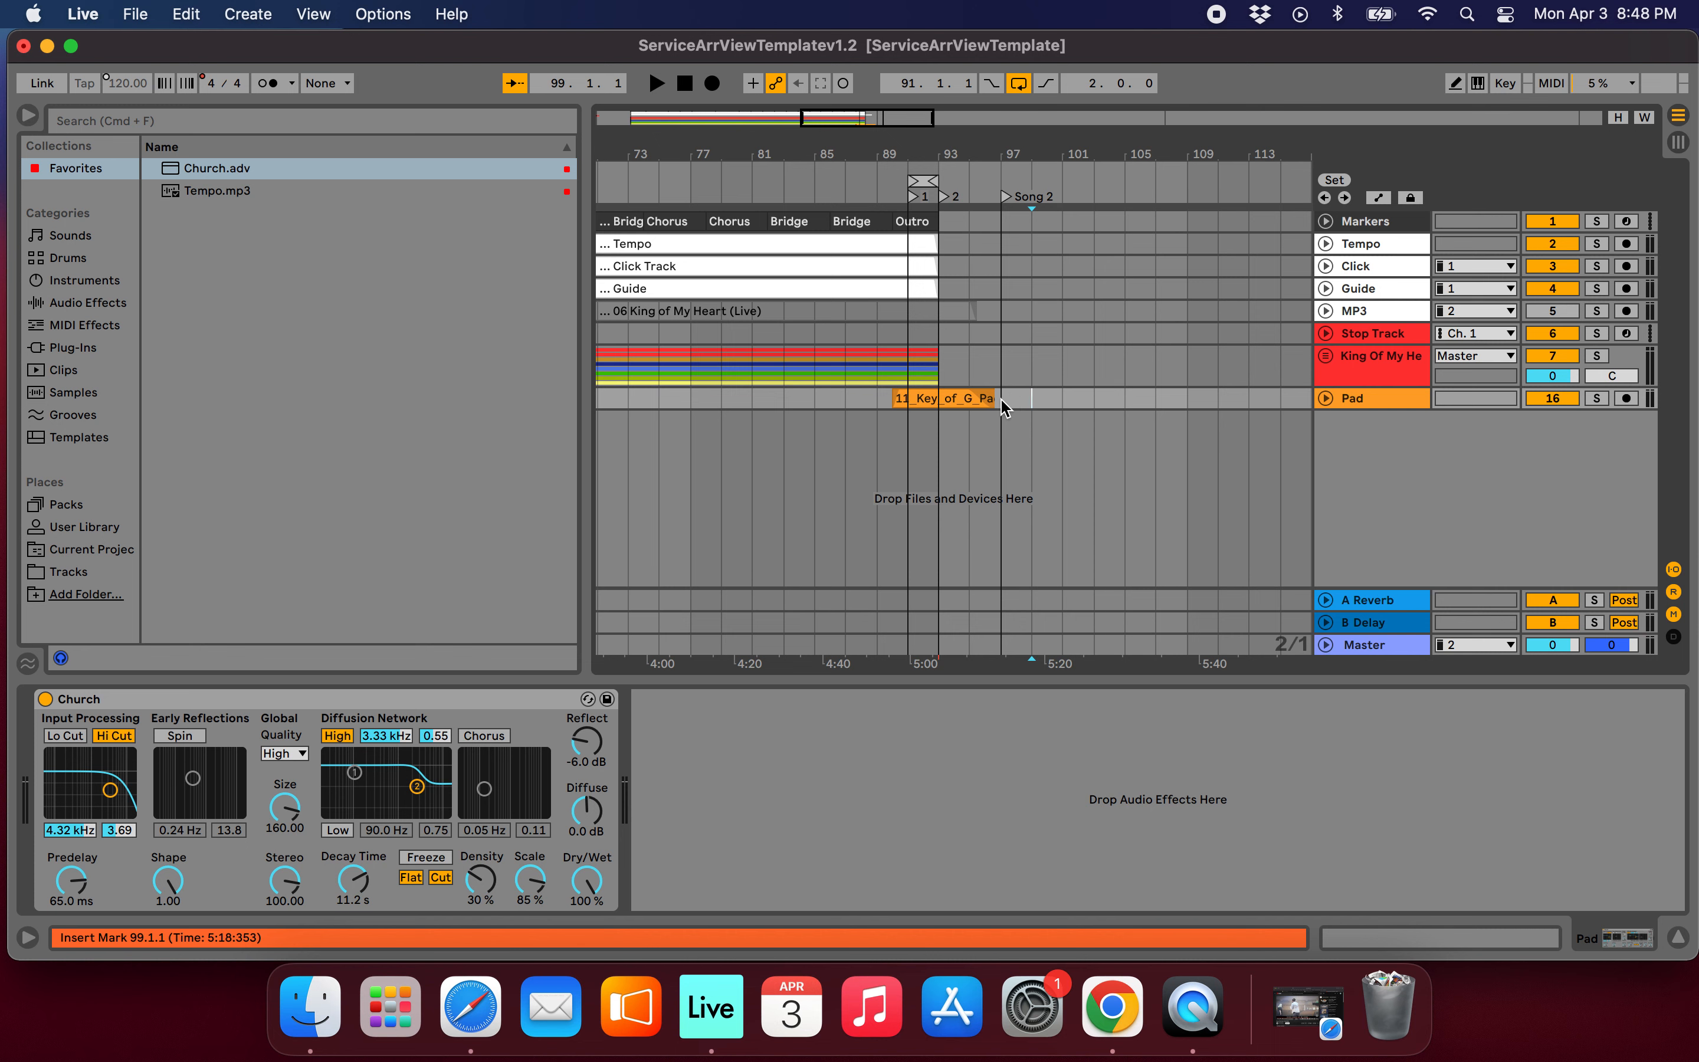
pyautogui.scroll(5, 939, 386)
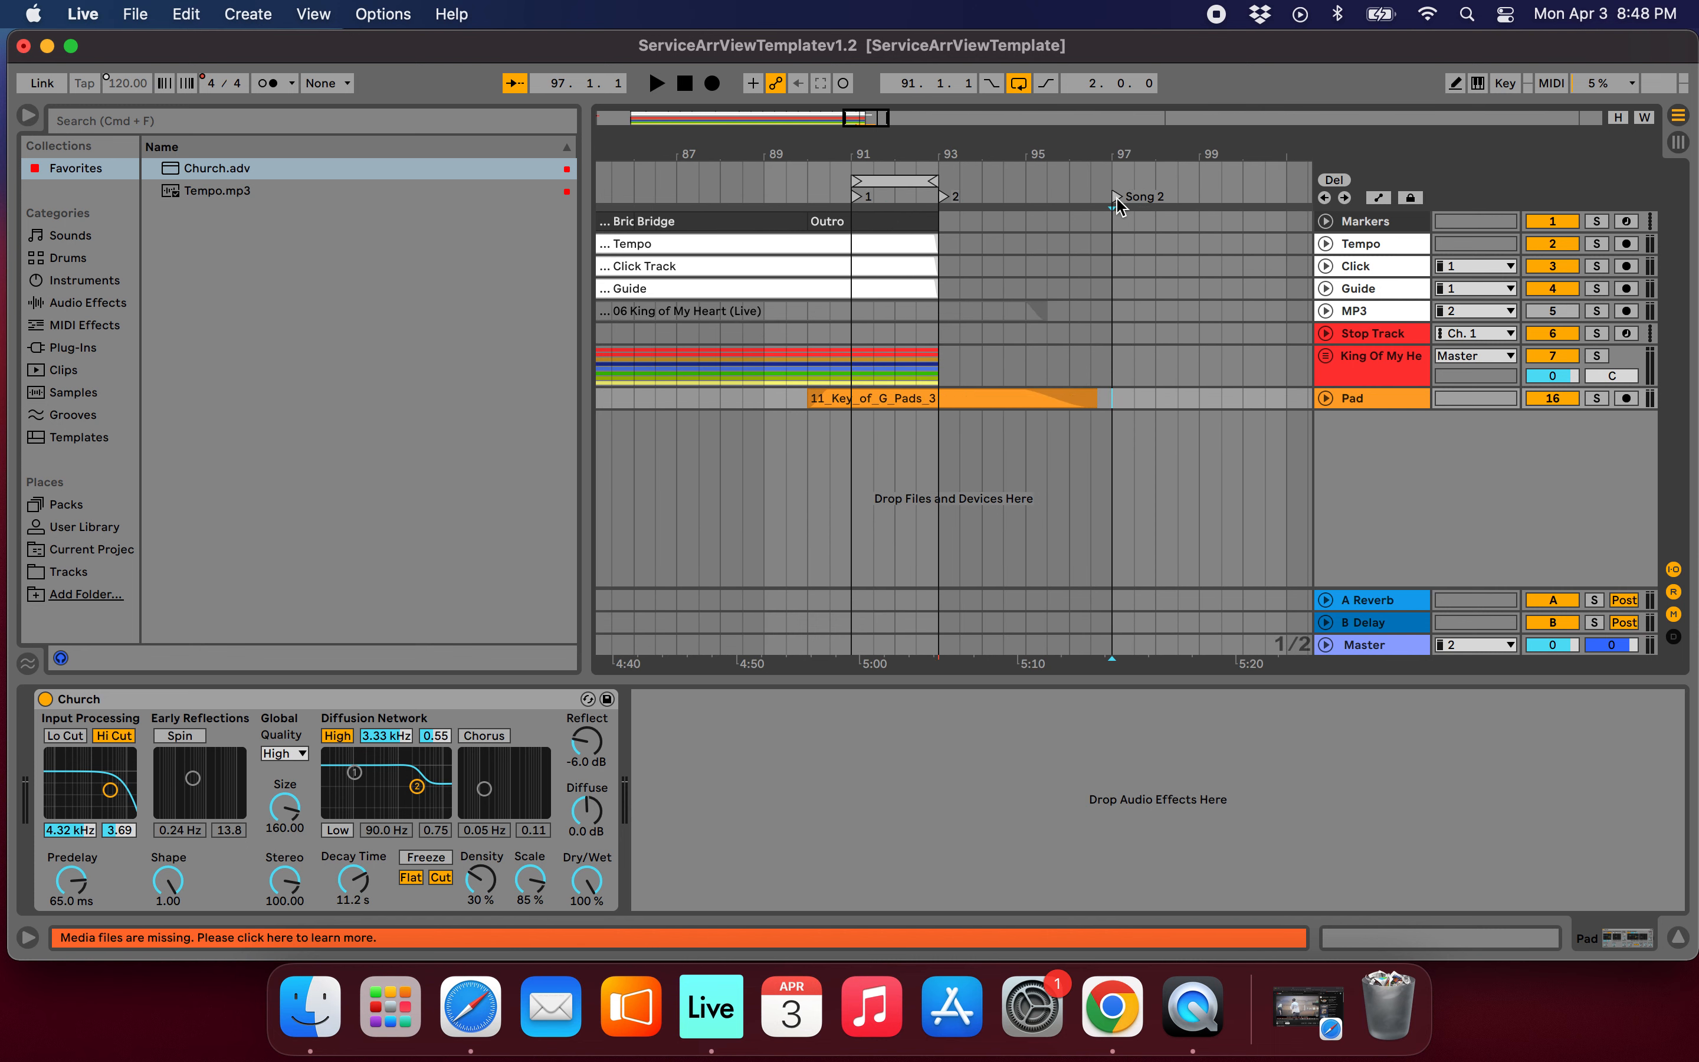
pyautogui.press('Delete')
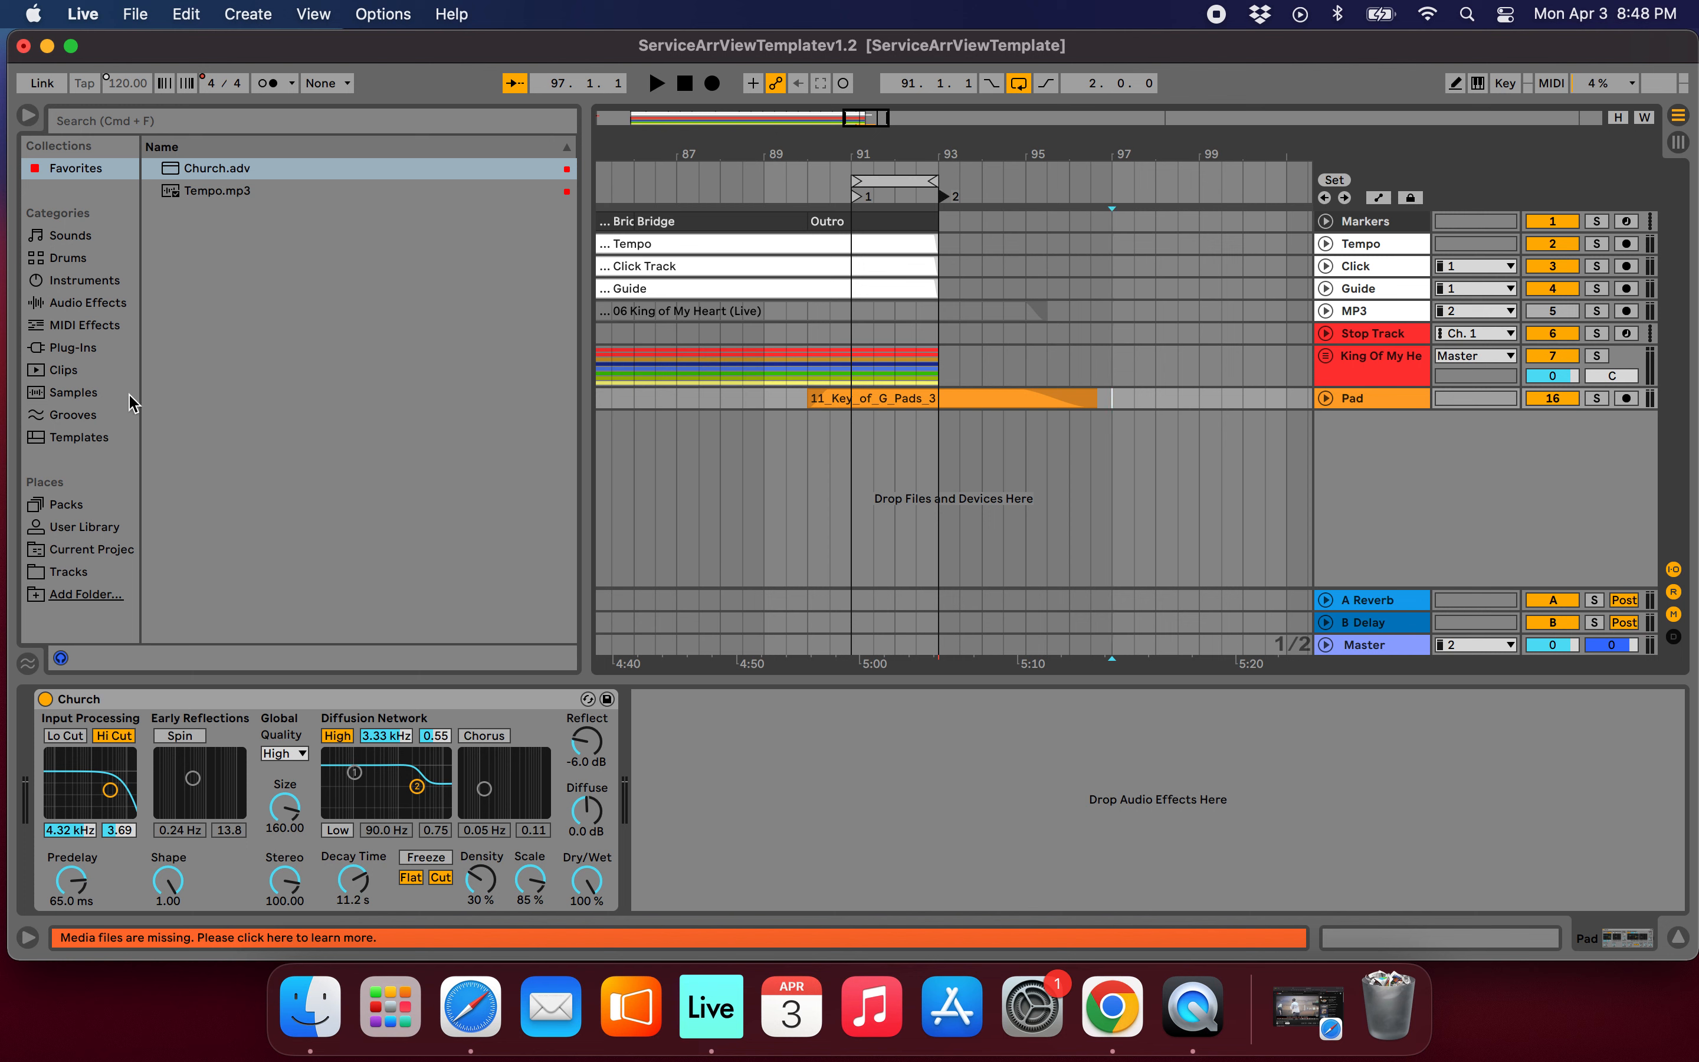
# In the Tracks folder, open Way Maker; 68 BPM; 4/4, then Key- G, and expand the Way Maker-Better Word-G-68.00bpm project.
pyautogui.click(346, 330)
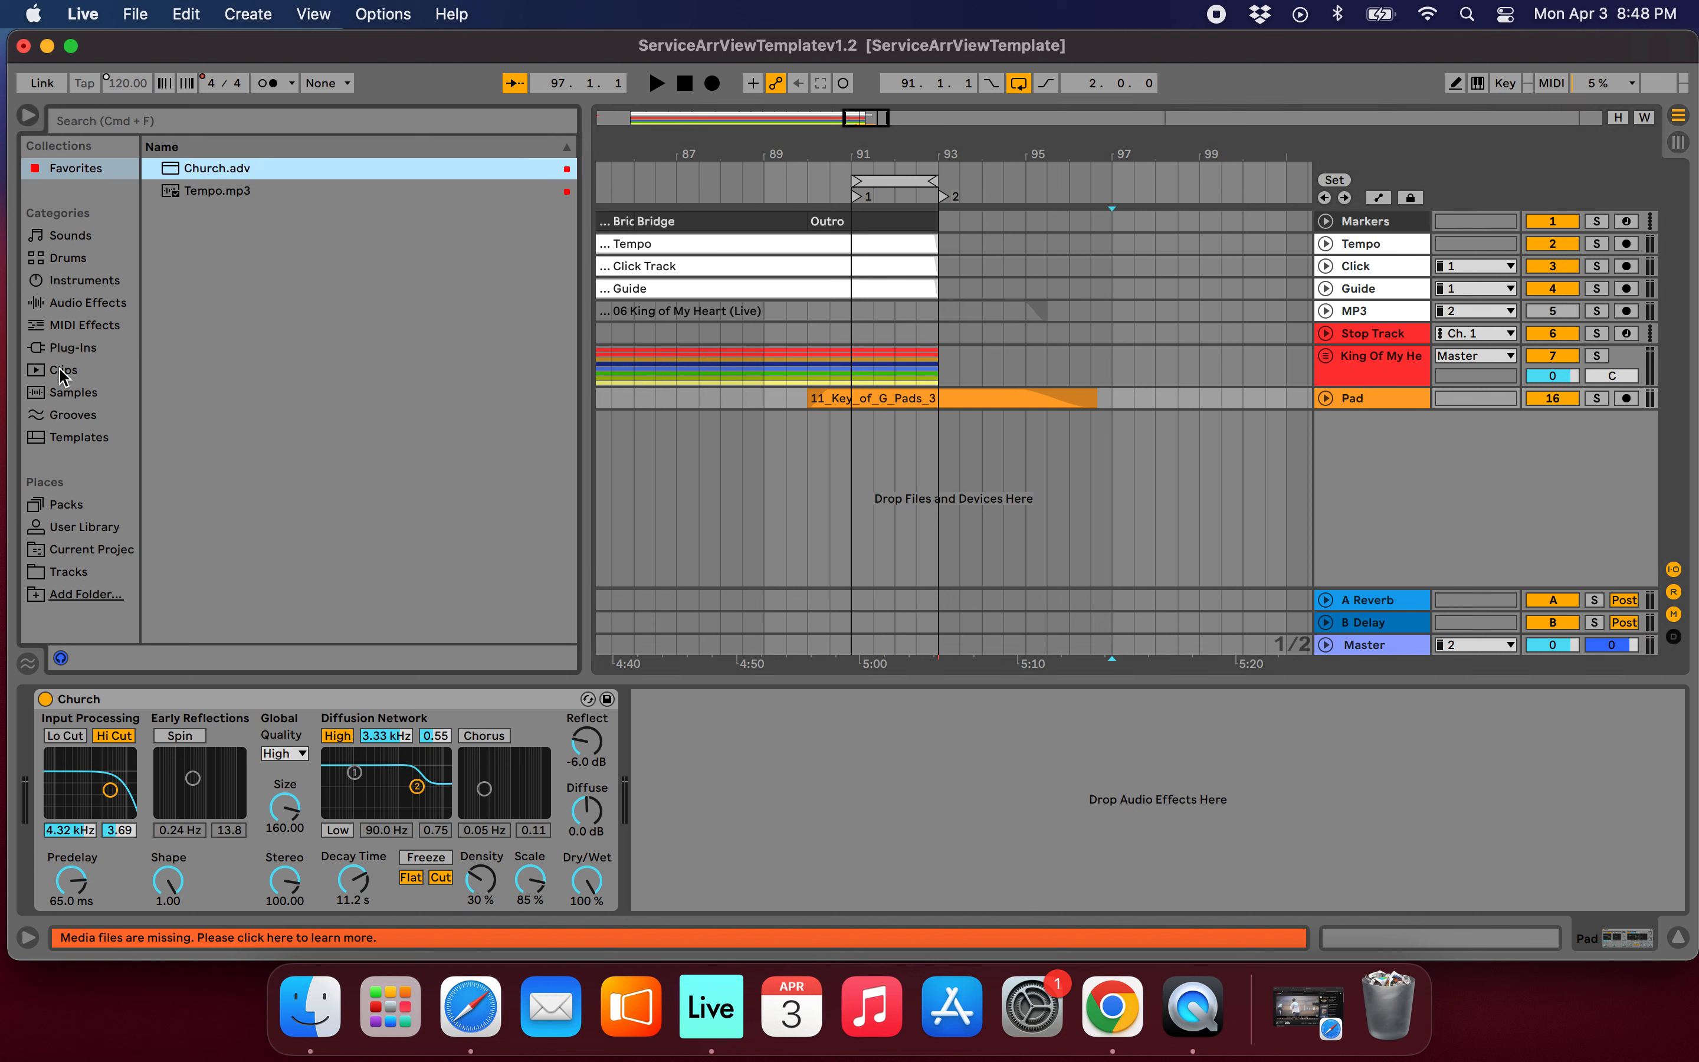
pyautogui.click(38, 576)
pyautogui.scroll(-15, 349, 573)
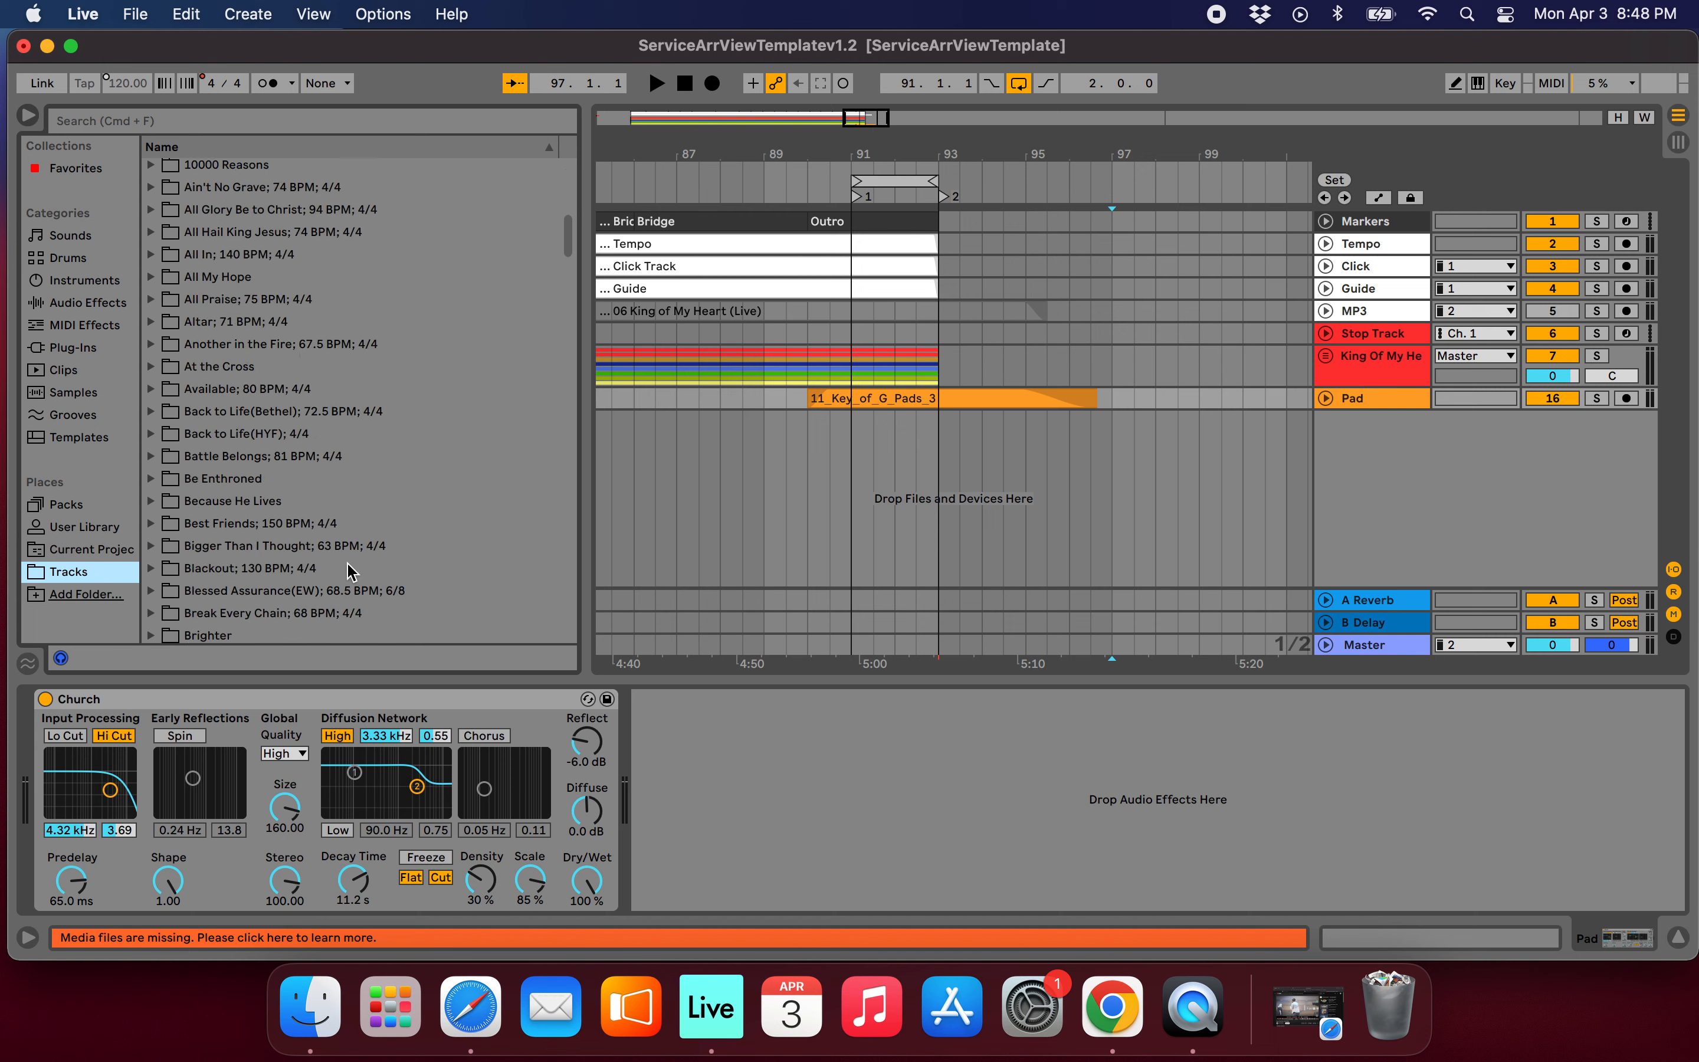
pyautogui.scroll(-20, 348, 572)
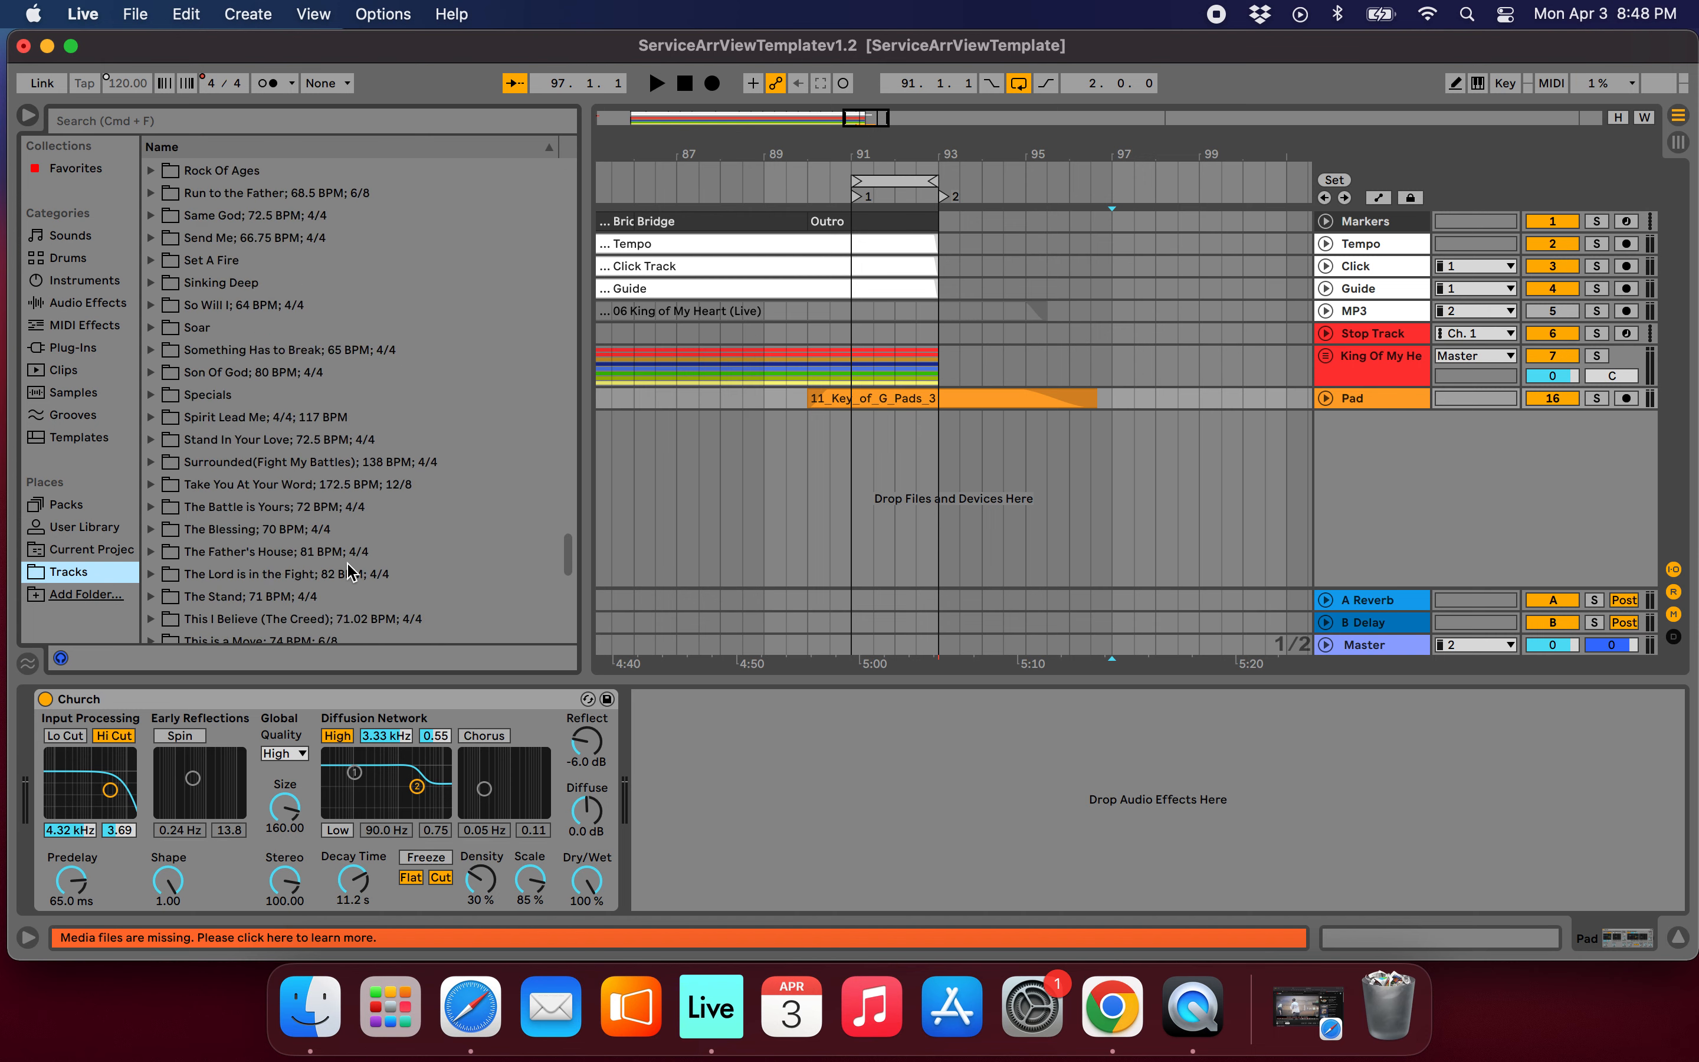
pyautogui.scroll(1, 349, 573)
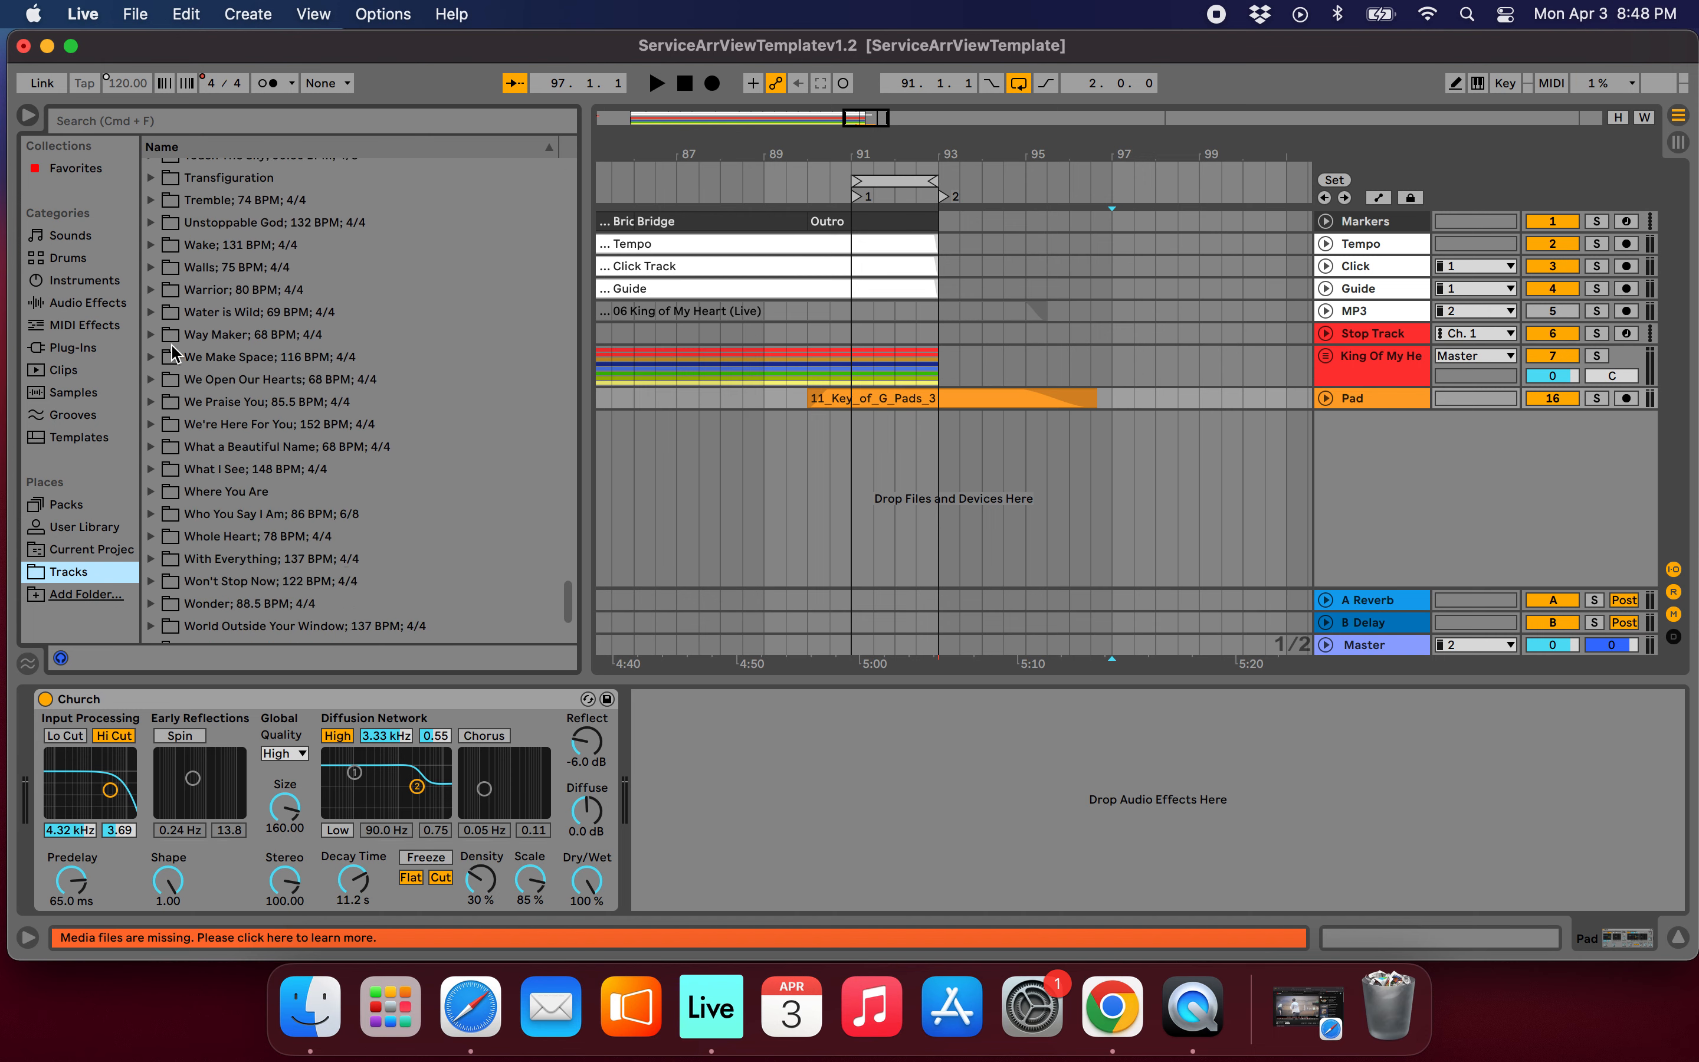
pyautogui.click(152, 336)
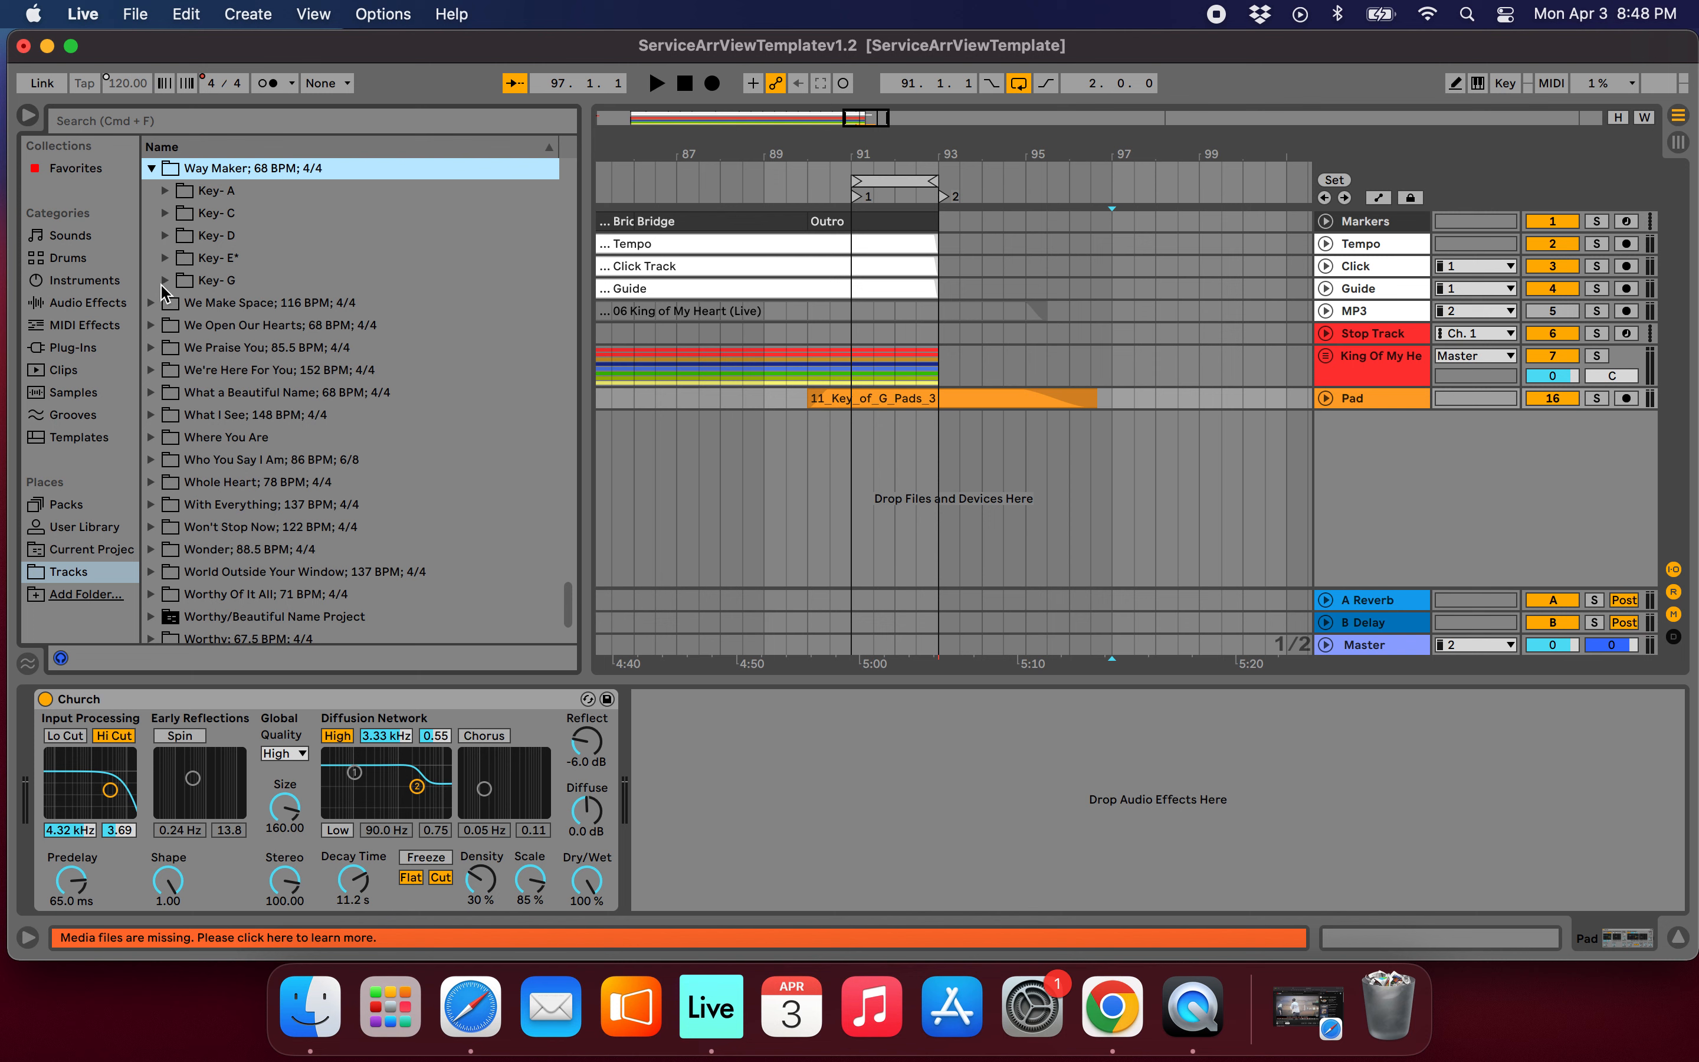
pyautogui.click(164, 280)
pyautogui.click(178, 274)
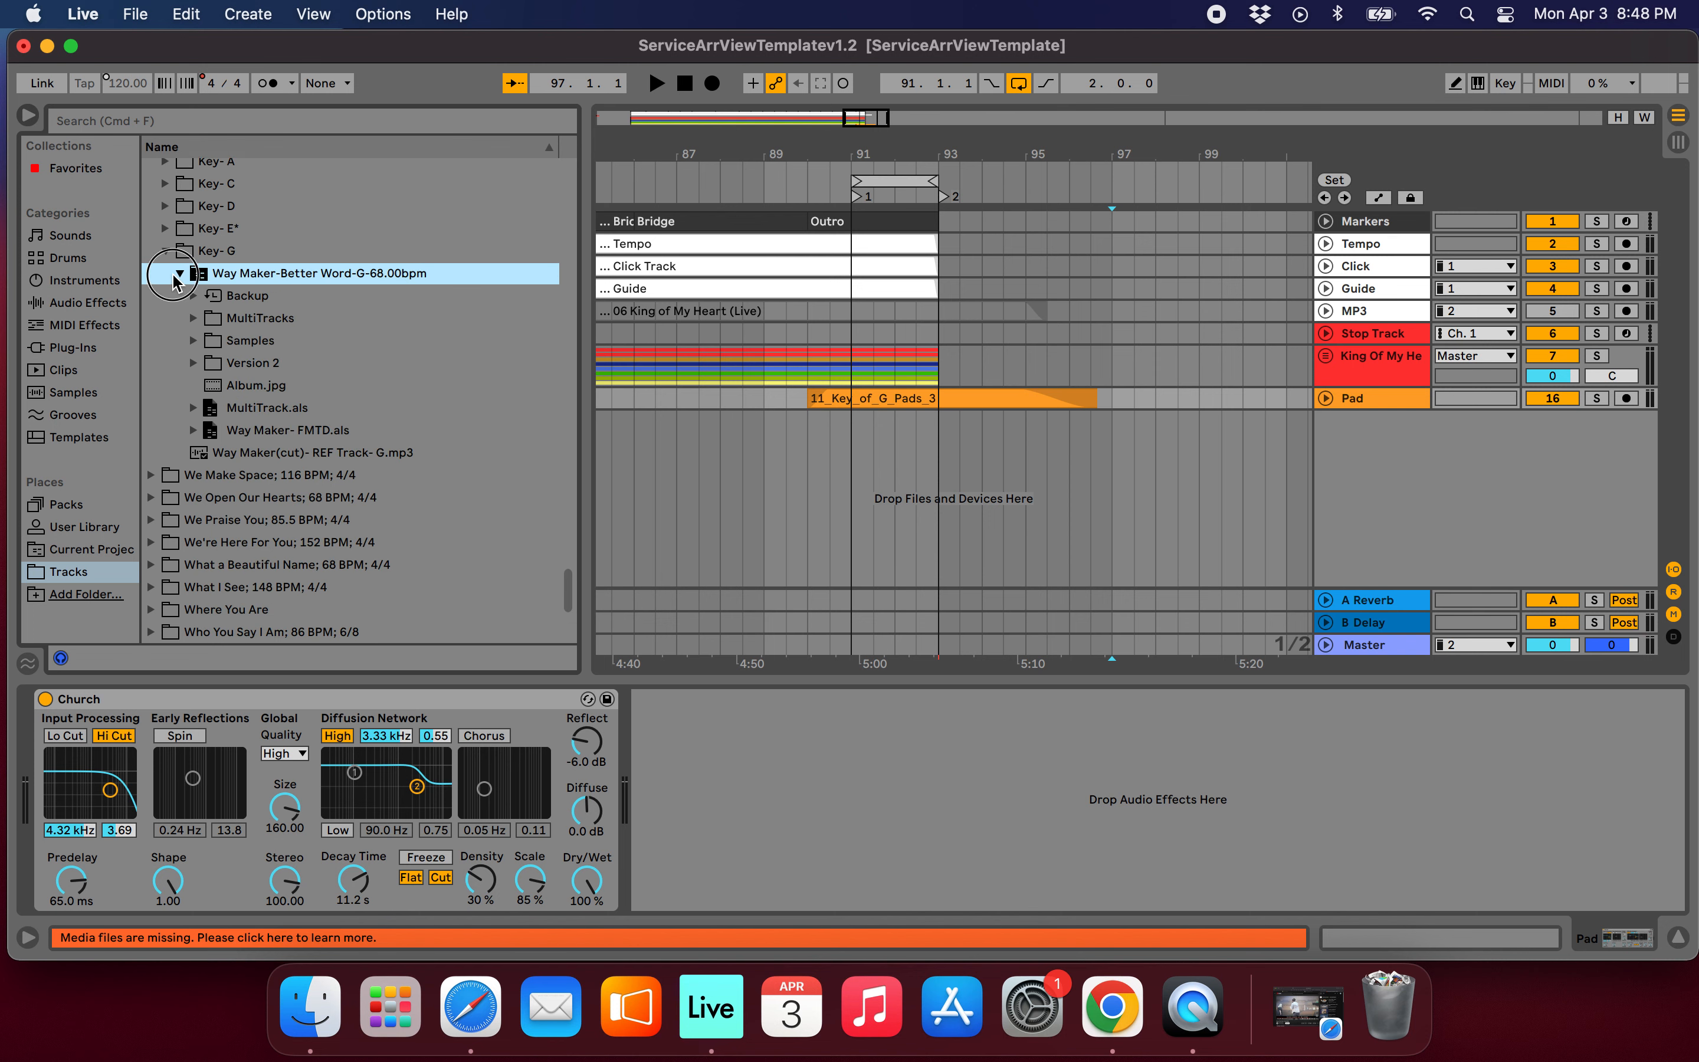
pyautogui.scroll(-2, 279, 482)
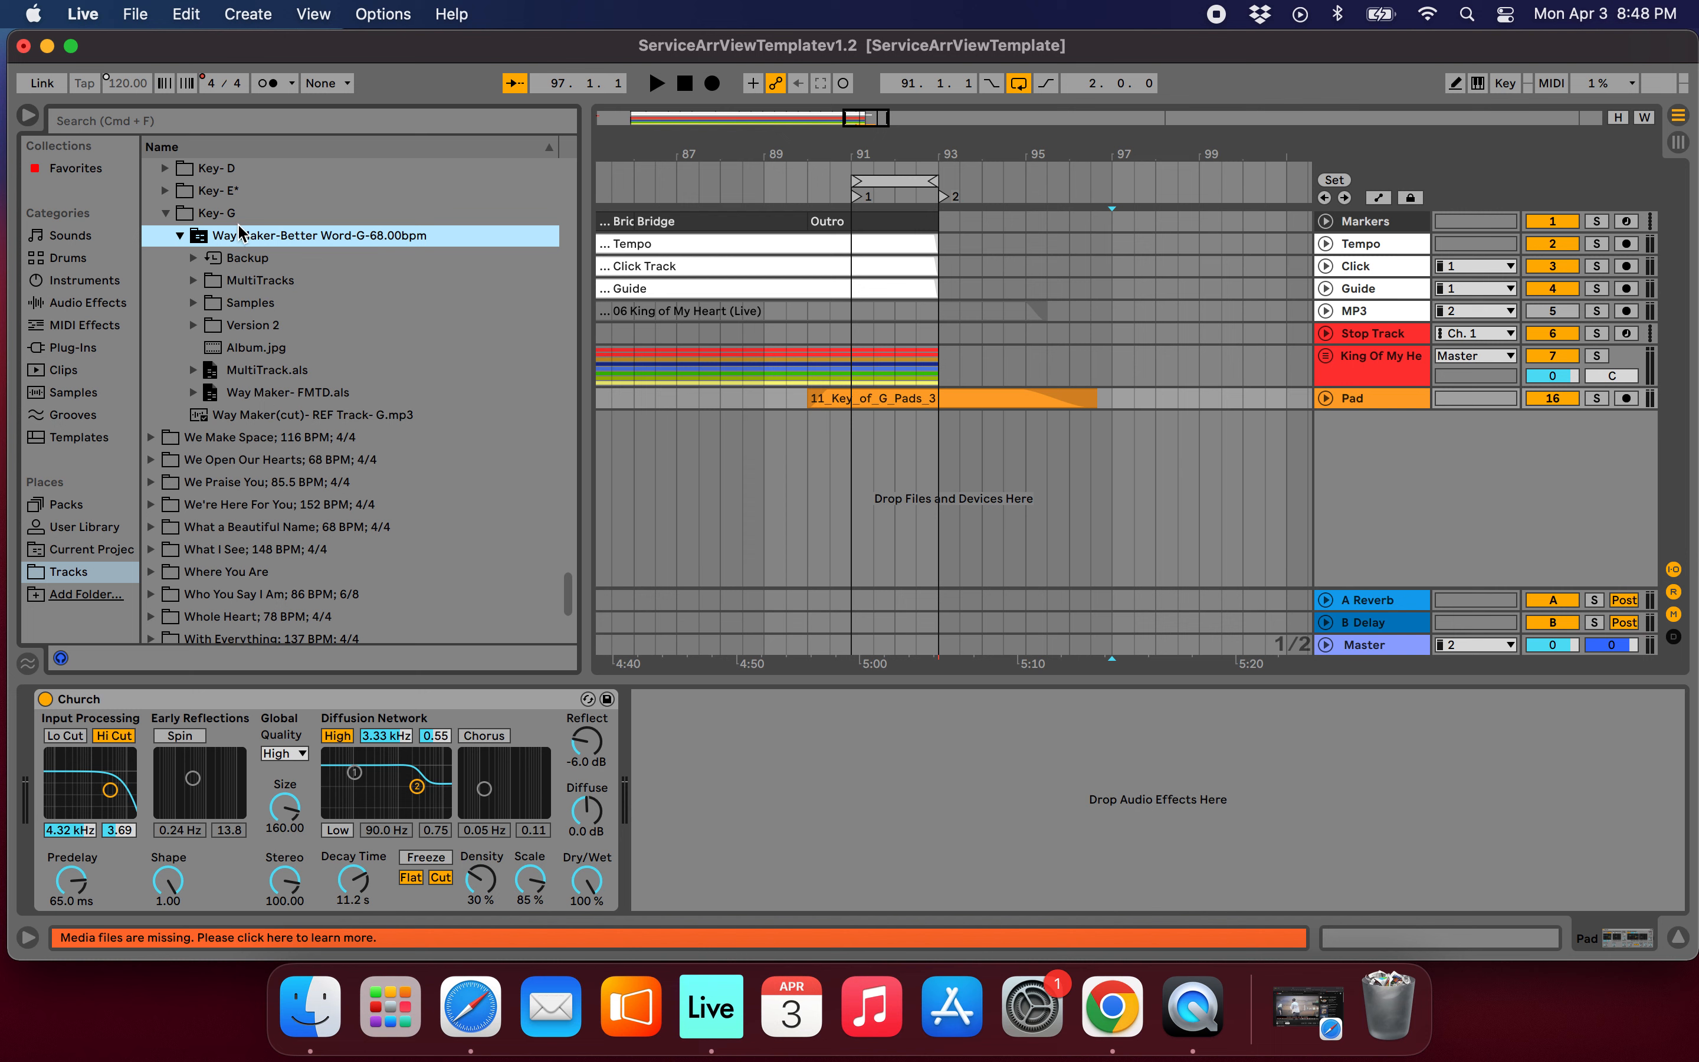
pyautogui.scroll(-2, 287, 383)
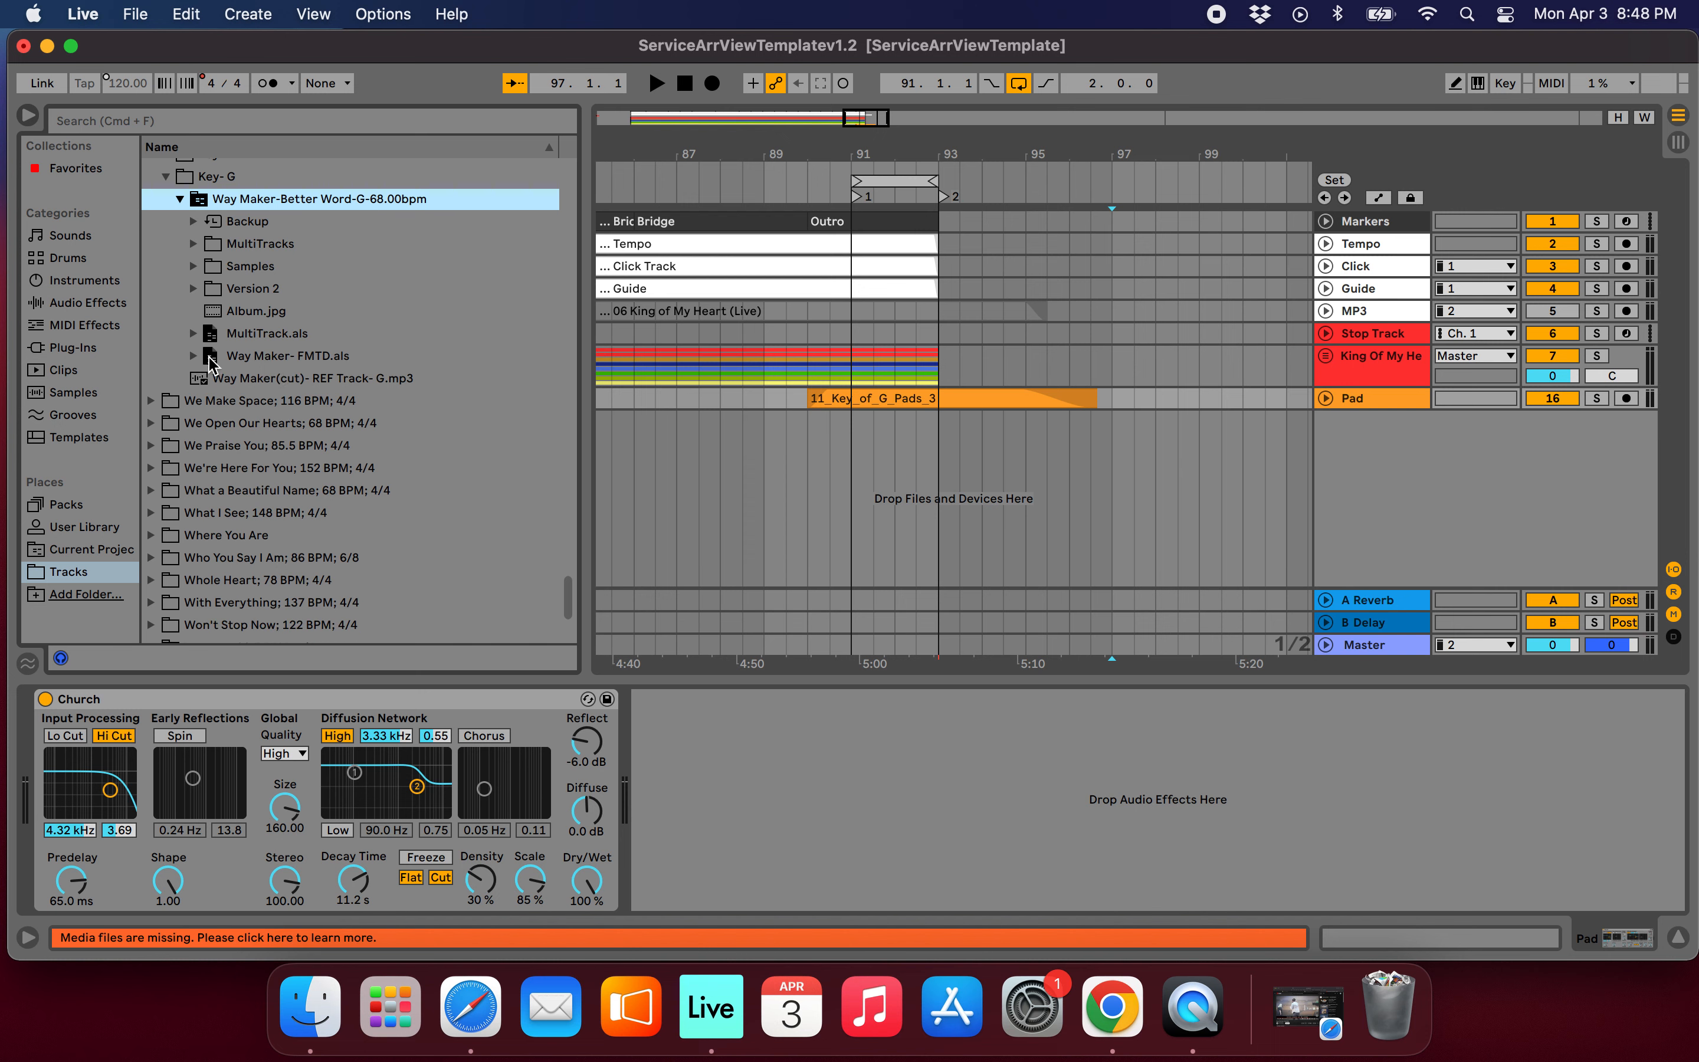
# Import the Way Maker- FMTD.als set into the arrangement as new tracks below the Pad track.
pyautogui.click(879, 486)
pyautogui.hscroll(2, 879, 485)
pyautogui.moveTo(232, 362); pyautogui.dragTo(926, 459)
pyautogui.press('w')
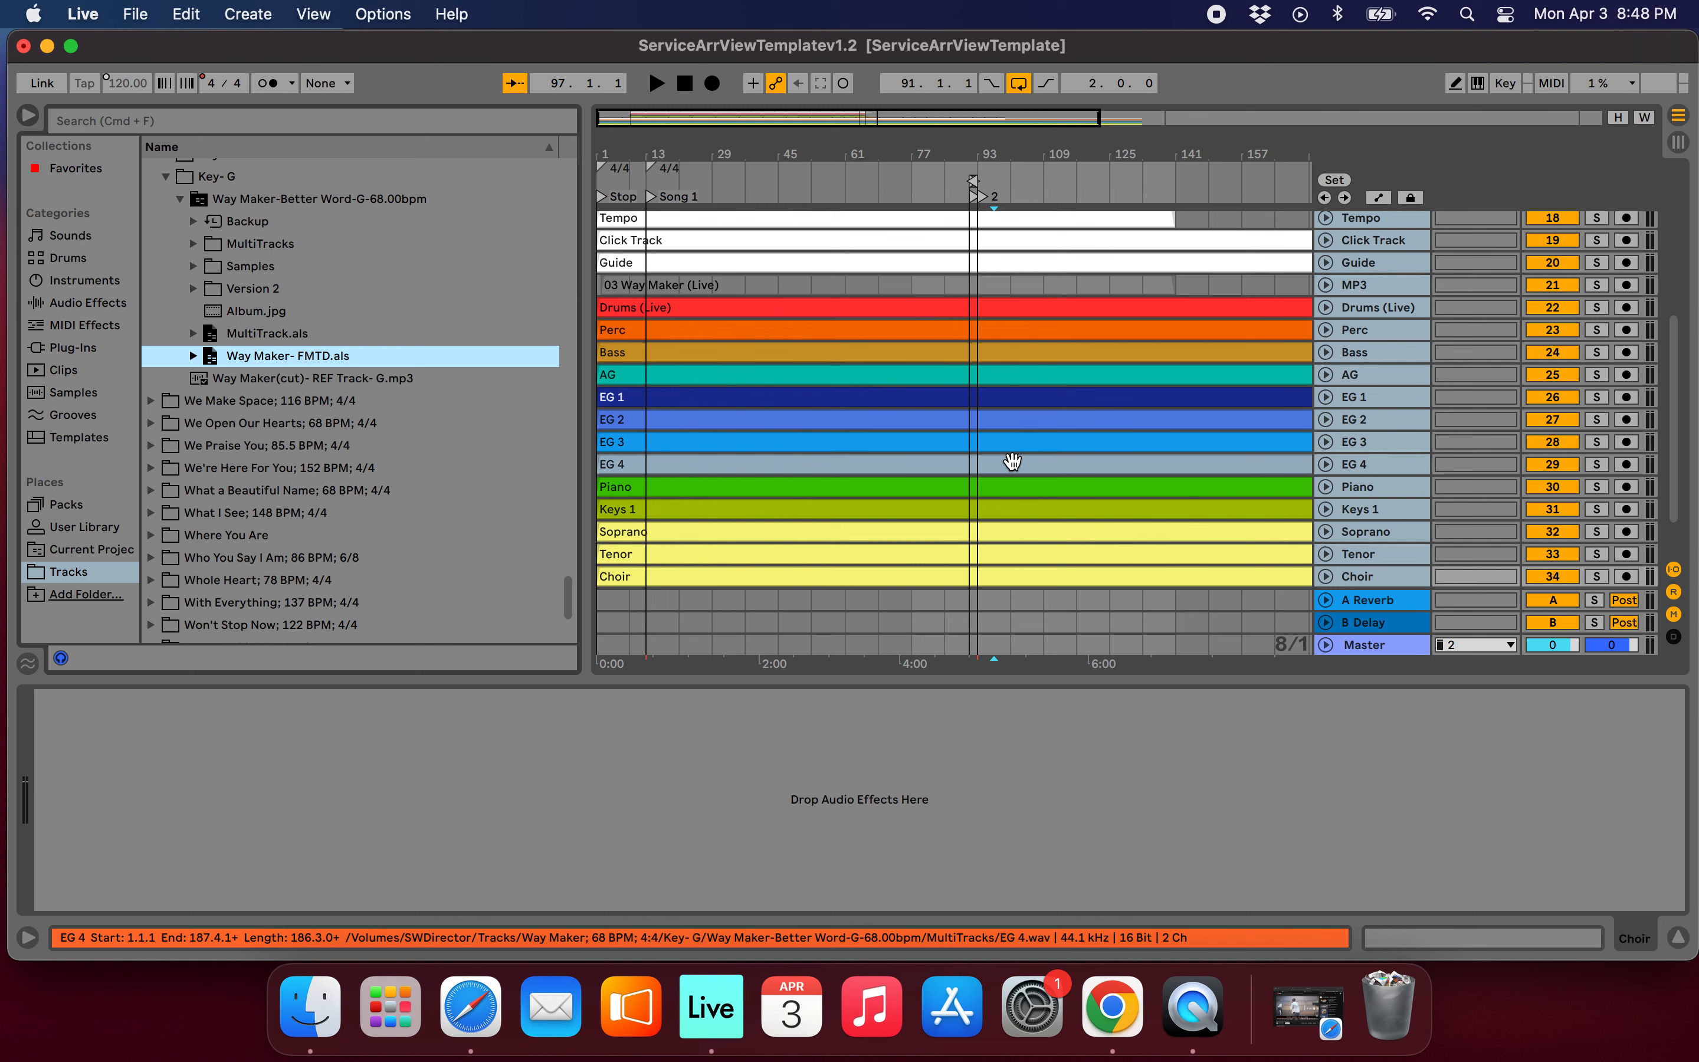
# Move all the imported Way Maker clips so that they start at bar 93.
pyautogui.press('-')
pyautogui.moveTo(996, 593); pyautogui.dragTo(790, 271)
pyautogui.press('+')
pyautogui.press('+')
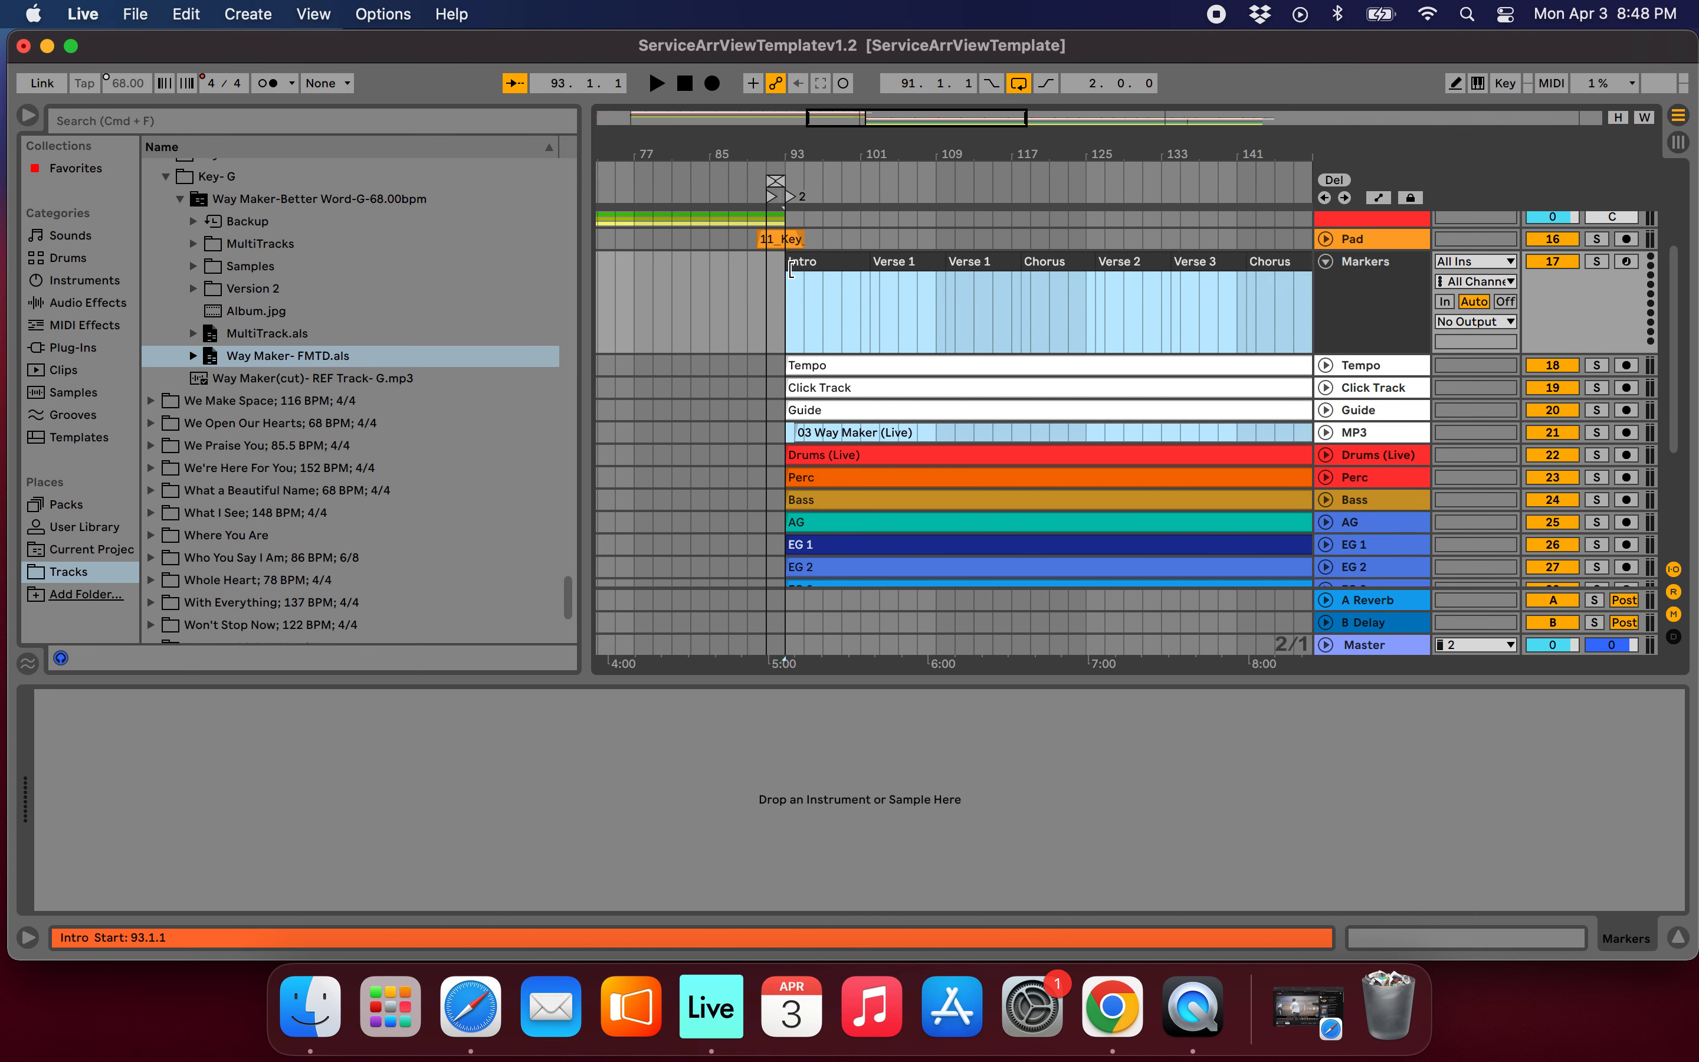
# Collapse the imported Way Maker Markers track.
pyautogui.scroll(5, 791, 270)
pyautogui.hscroll(2, 957, 302)
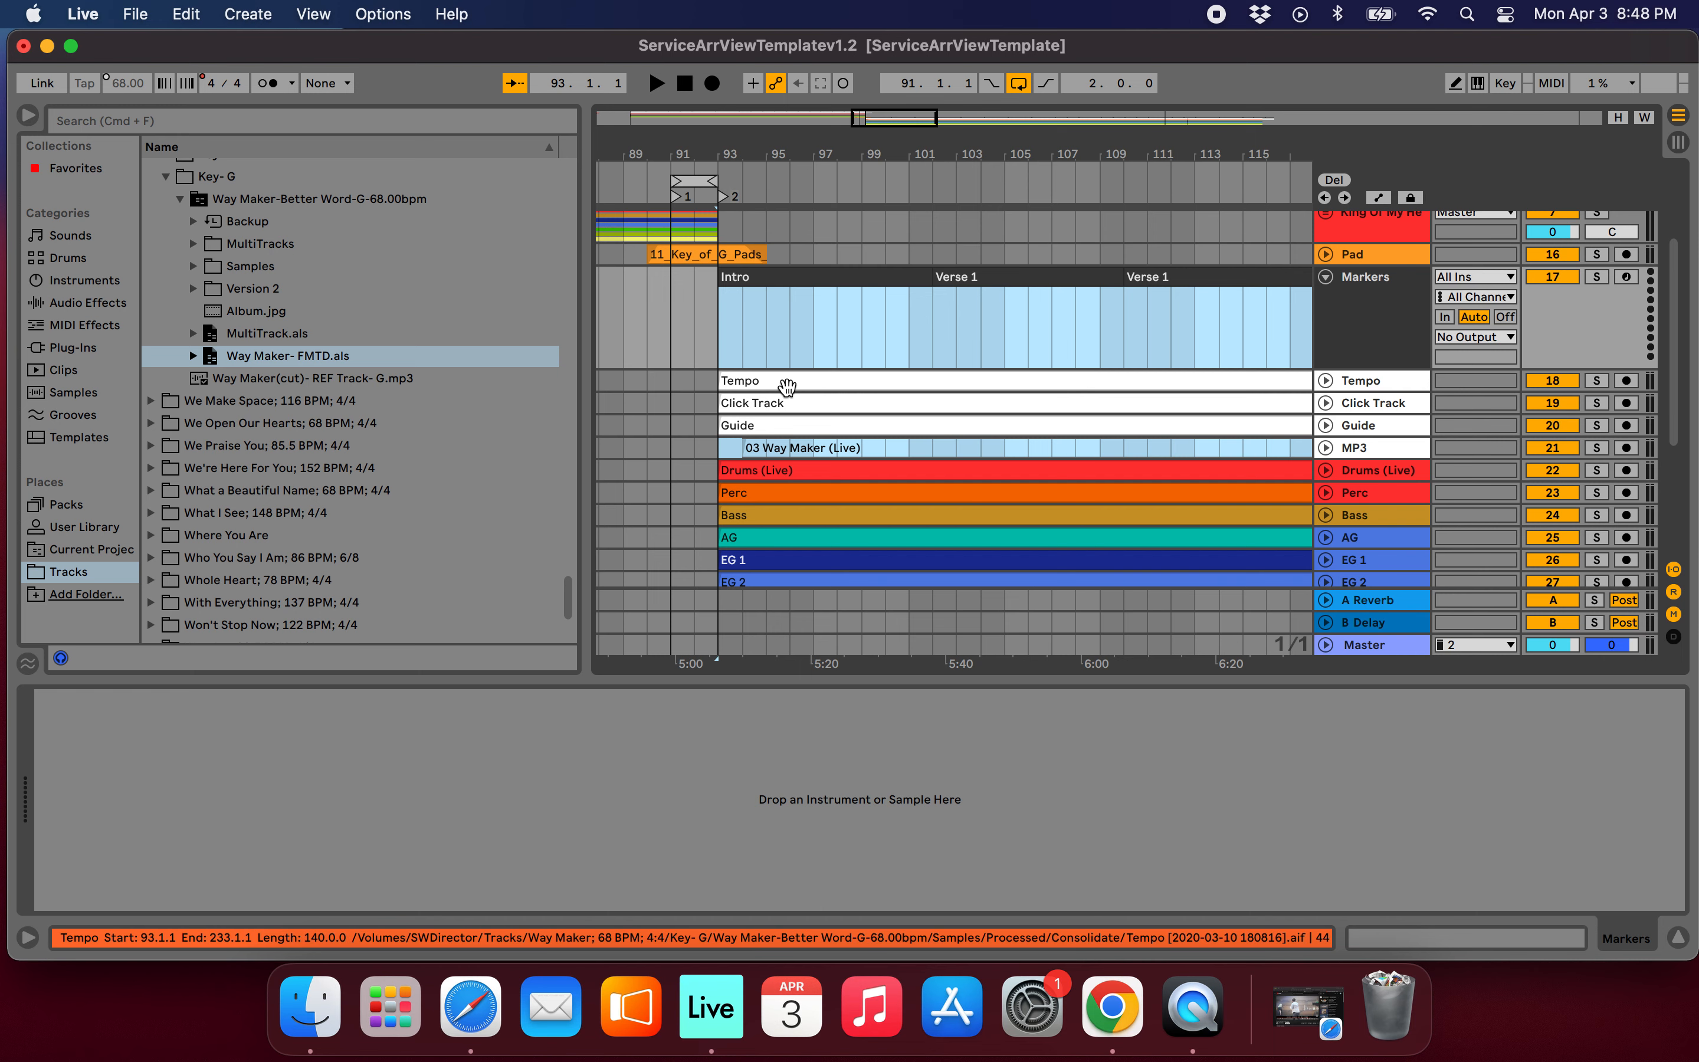
pyautogui.scroll(-10, 786, 386)
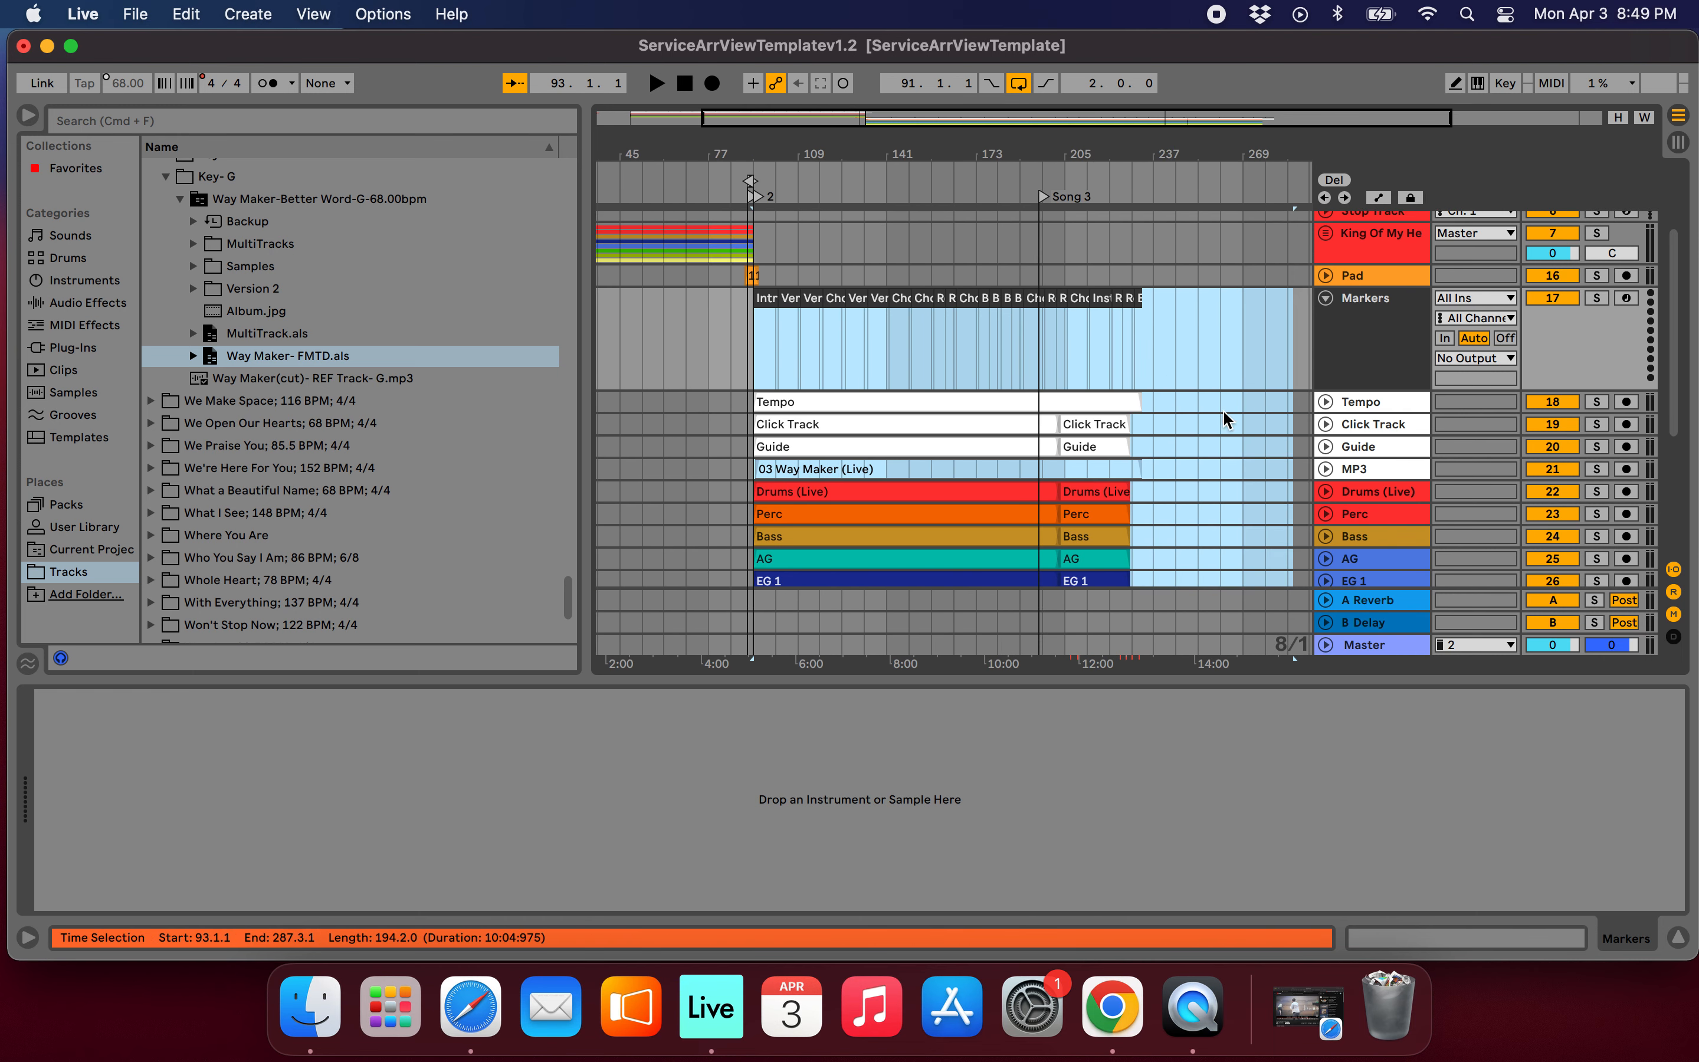
pyautogui.click(1325, 298)
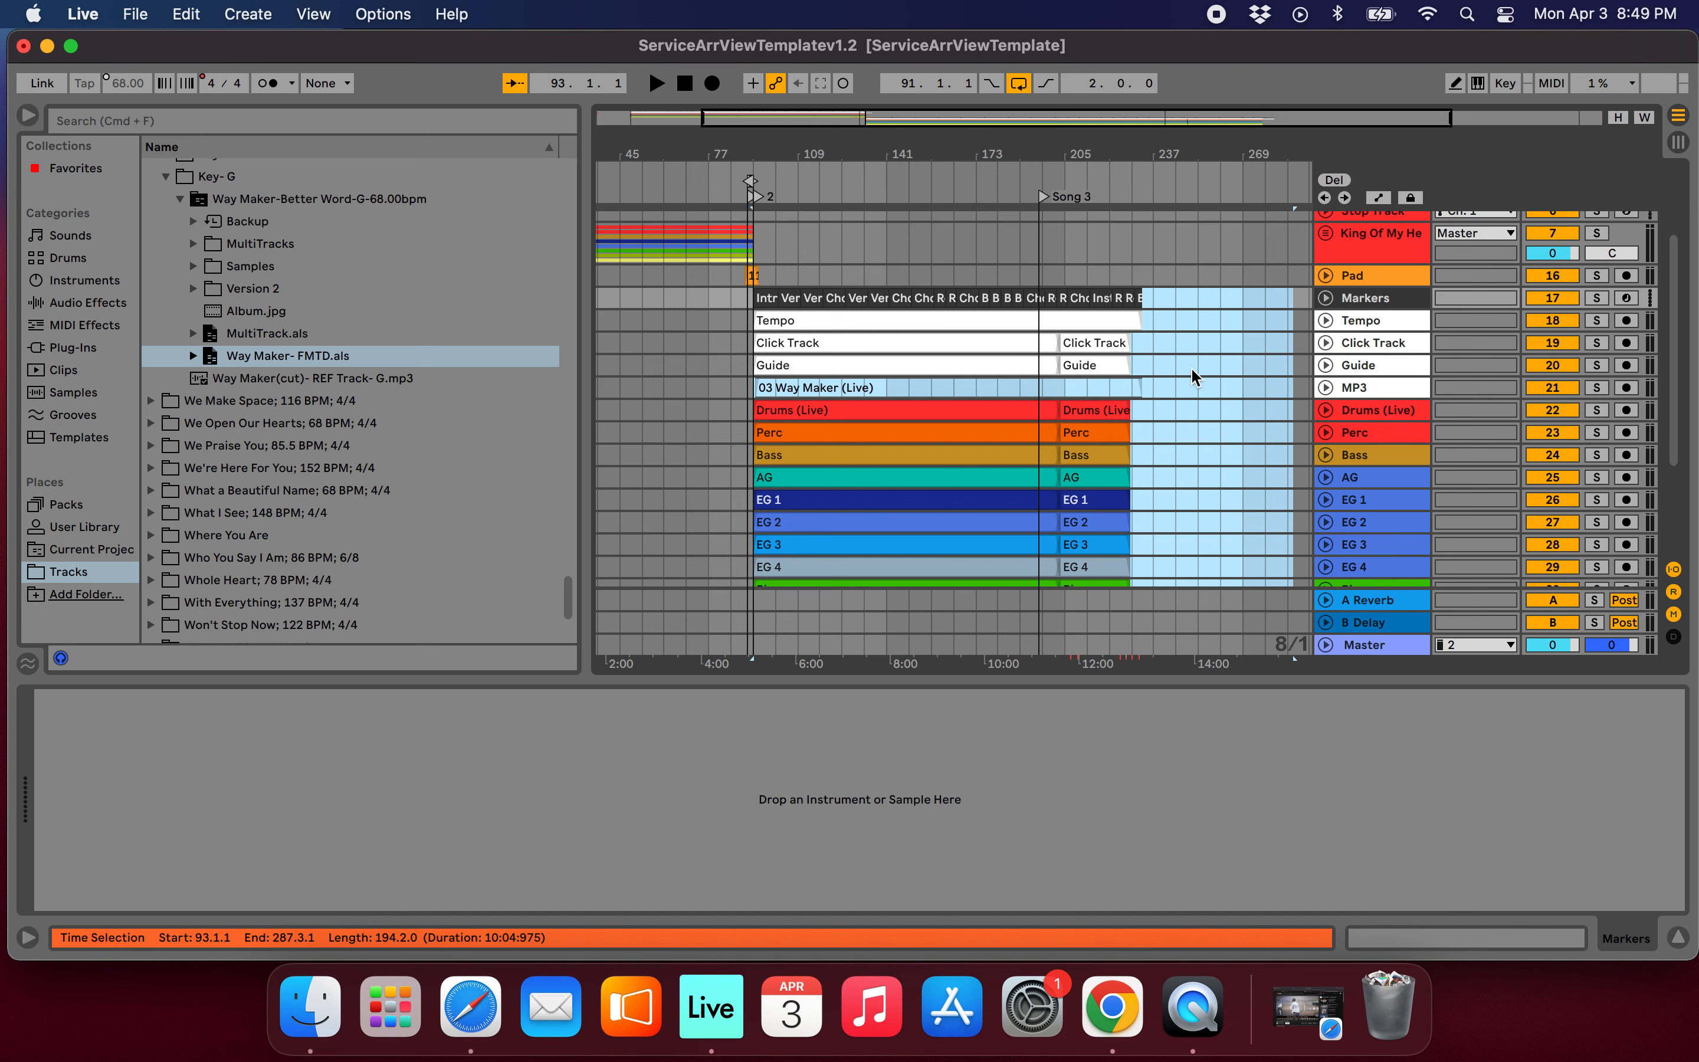
pyautogui.scroll(-5, 1191, 374)
pyautogui.scroll(4, 1190, 375)
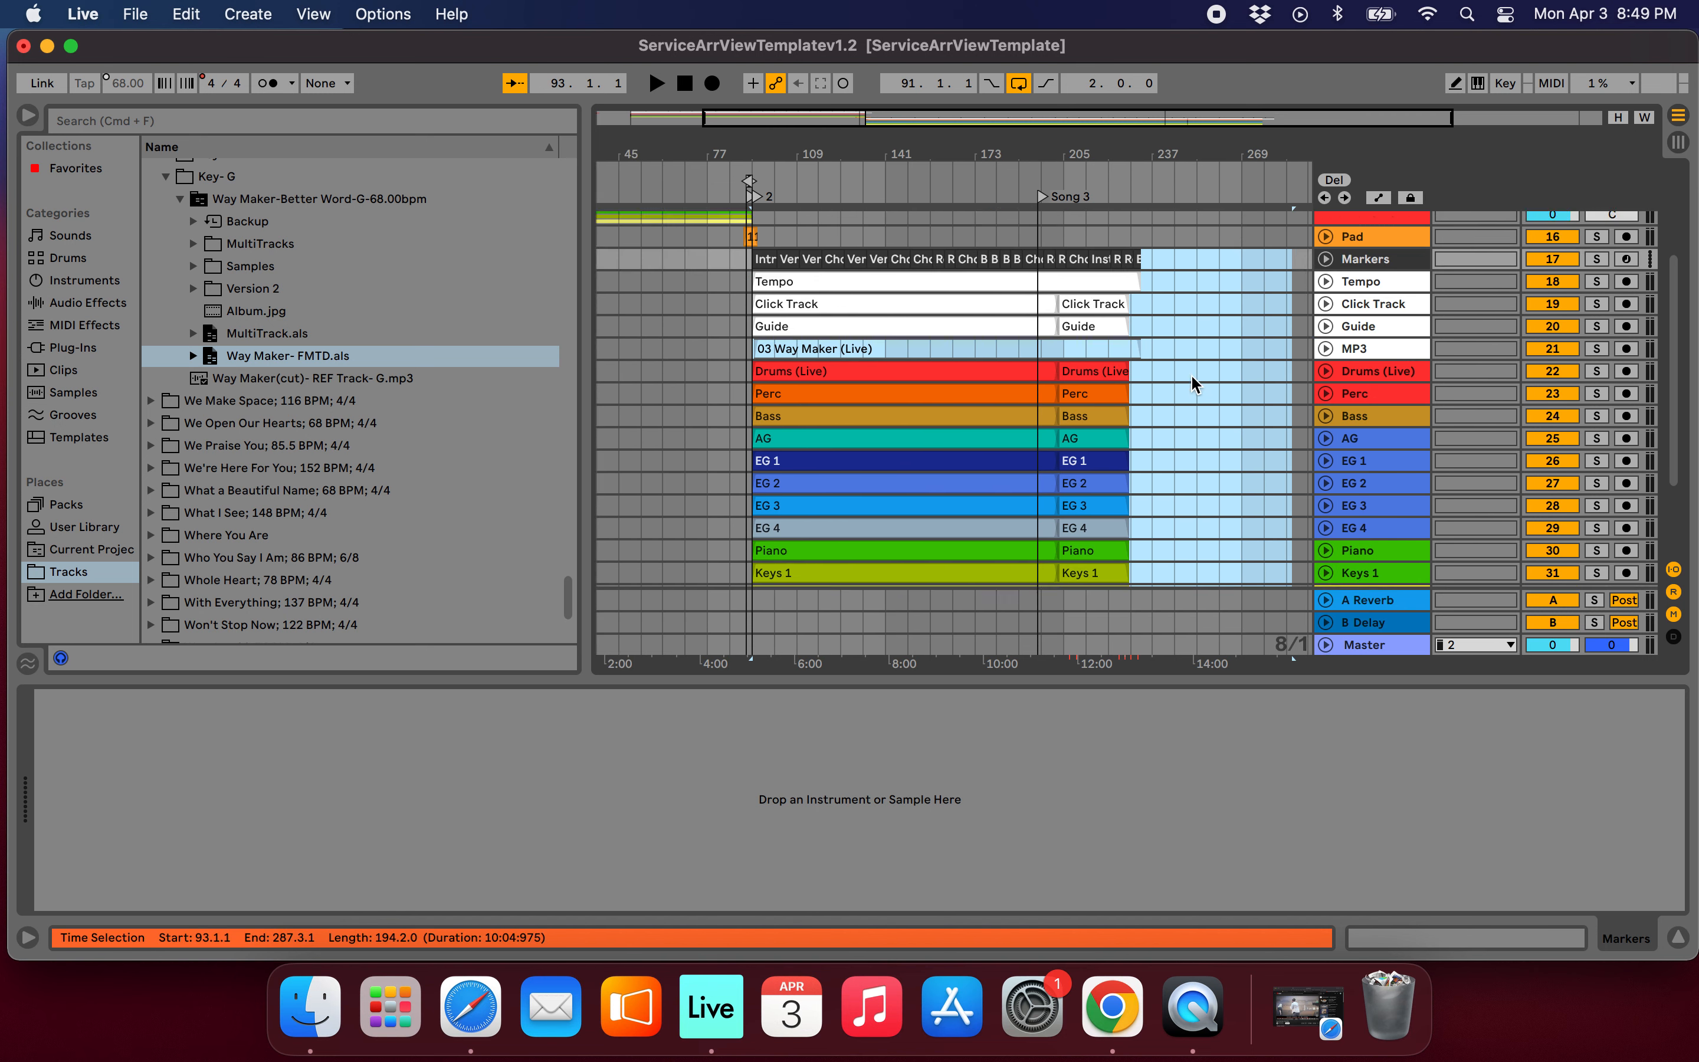
pyautogui.scroll(1, 1191, 375)
# Move the imported Markers, Tempo, Click Track, Guide and MP3 clips from bars 93 to 237 onto the template's matching tracks.
pyautogui.click(1190, 377)
pyautogui.click(1157, 377)
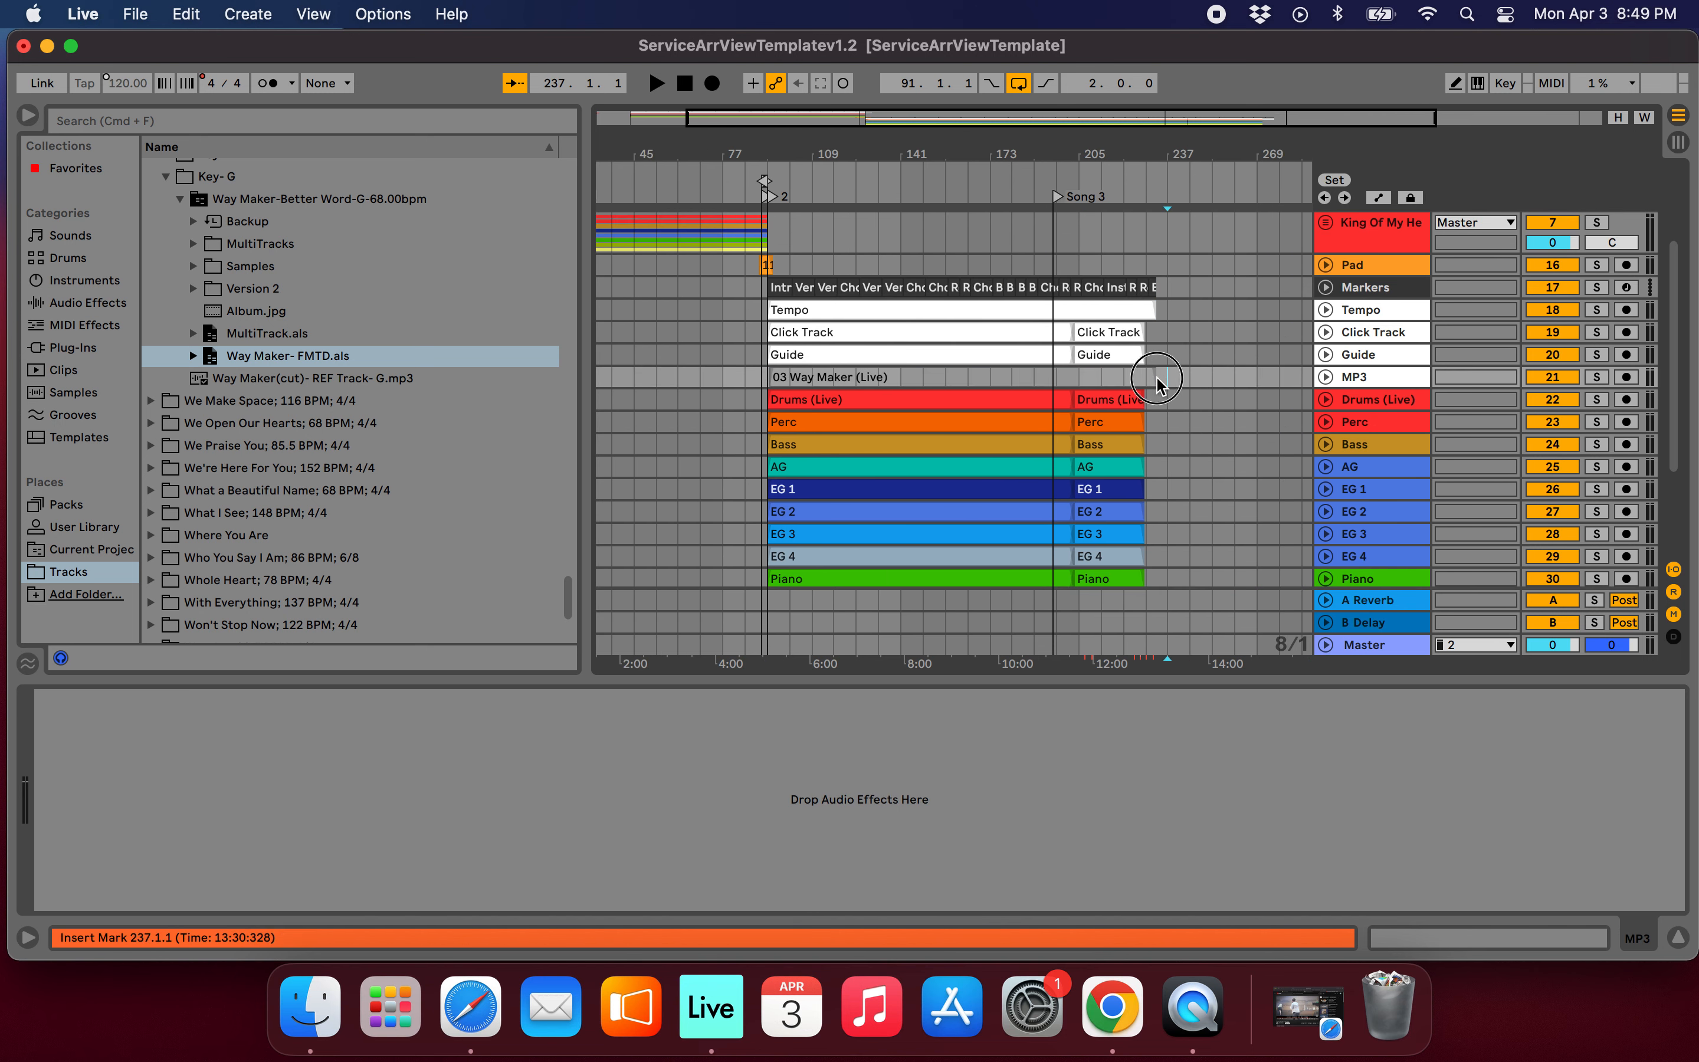
pyautogui.moveTo(1157, 379); pyautogui.dragTo(771, 287)
pyautogui.scroll(4, 895, 311)
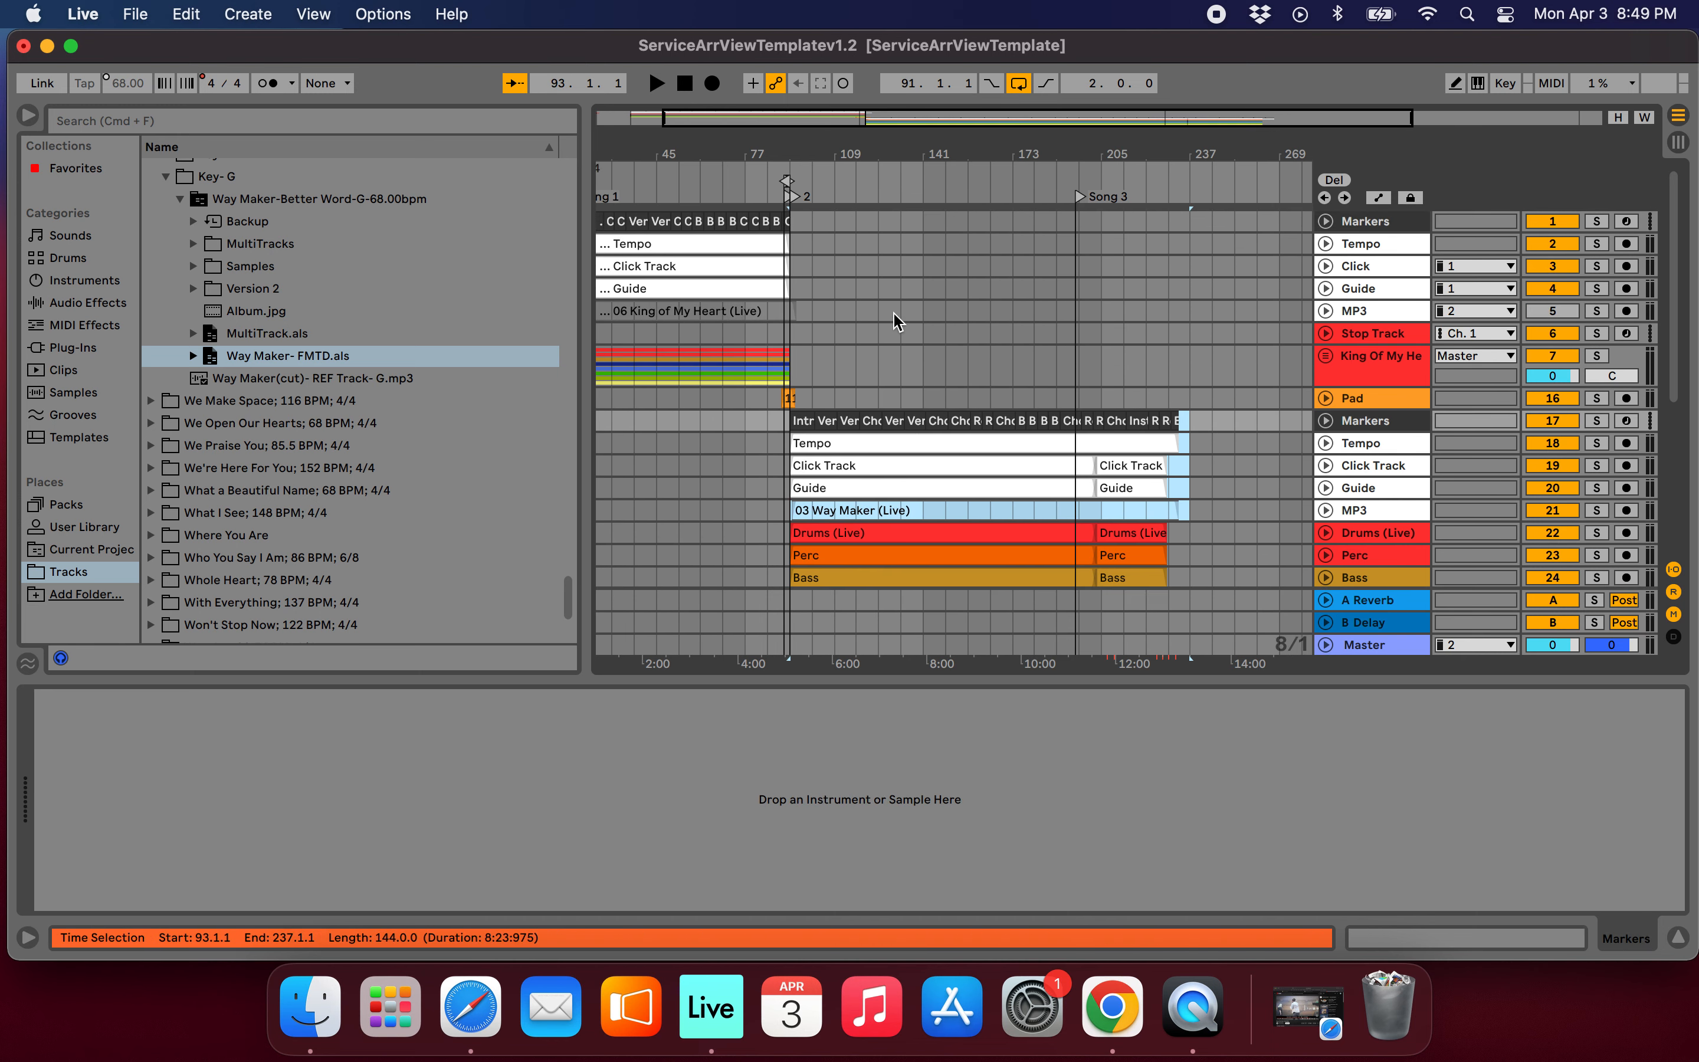
pyautogui.moveTo(804, 424); pyautogui.dragTo(812, 230)
# Delete the five emptied imported tracks: Markers, Tempo, Click Track, Guide and MP3.
pyautogui.click(1157, 266)
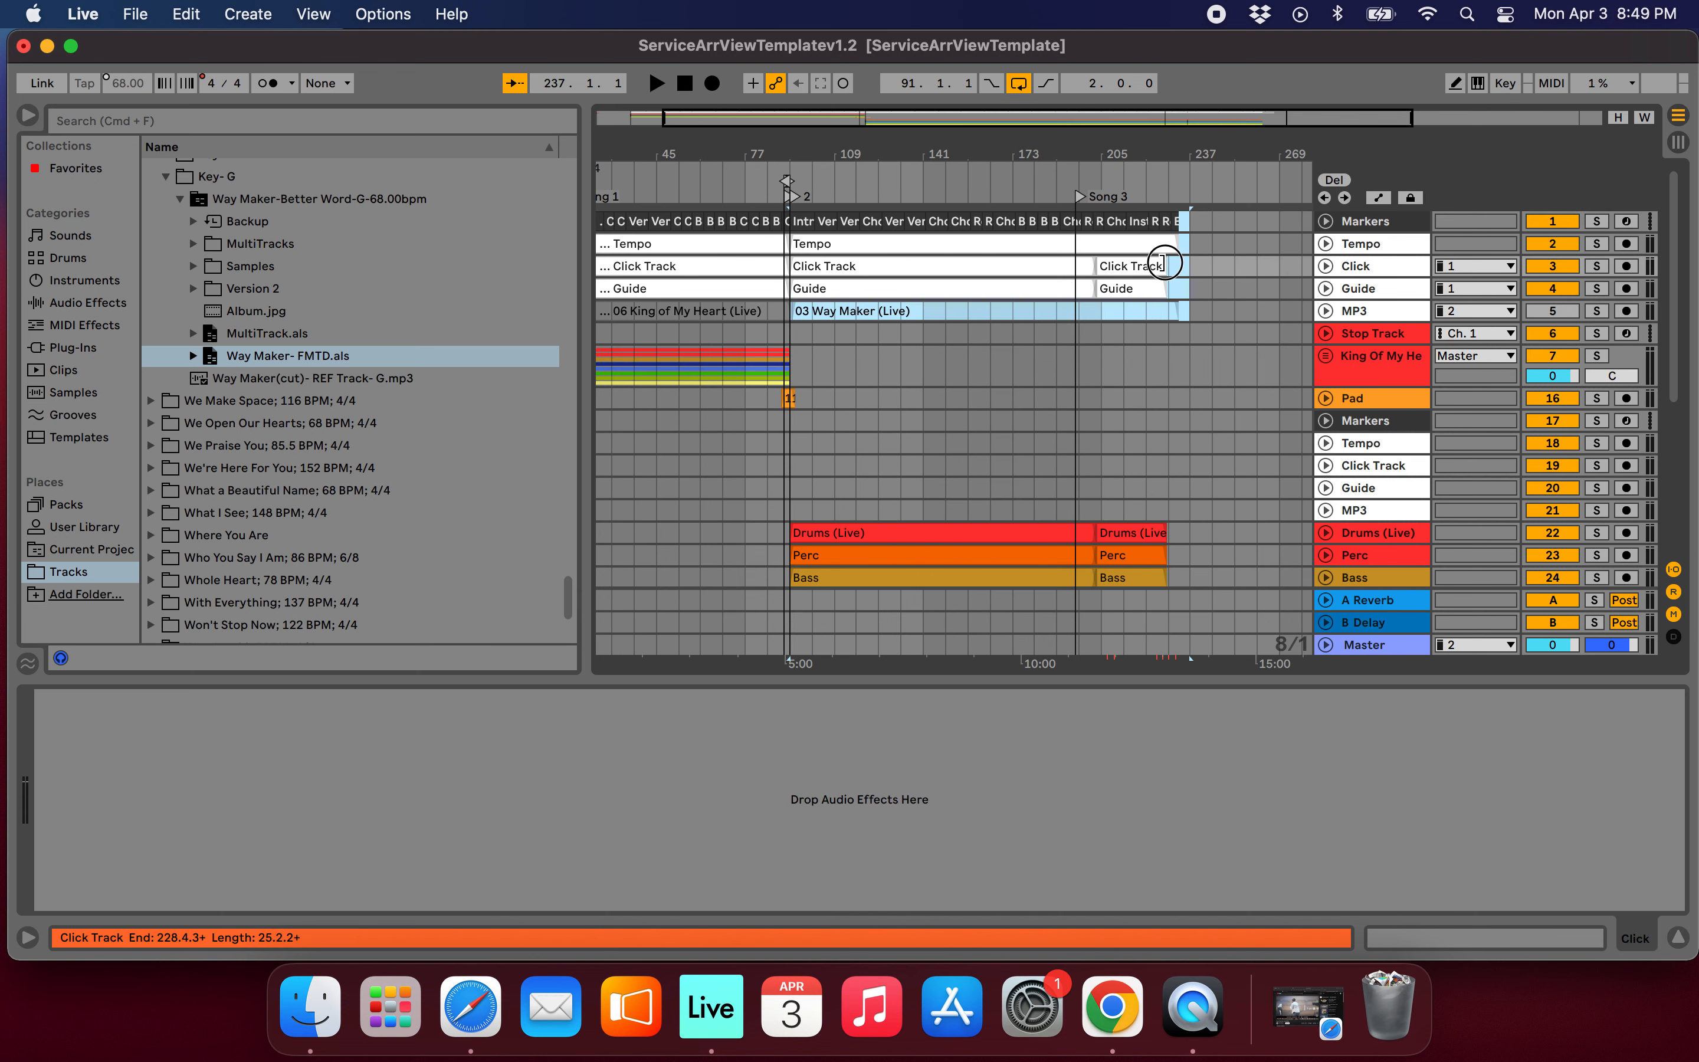
pyautogui.moveTo(1205, 262); pyautogui.dragTo(1205, 265)
pyautogui.scroll(5, 1199, 299)
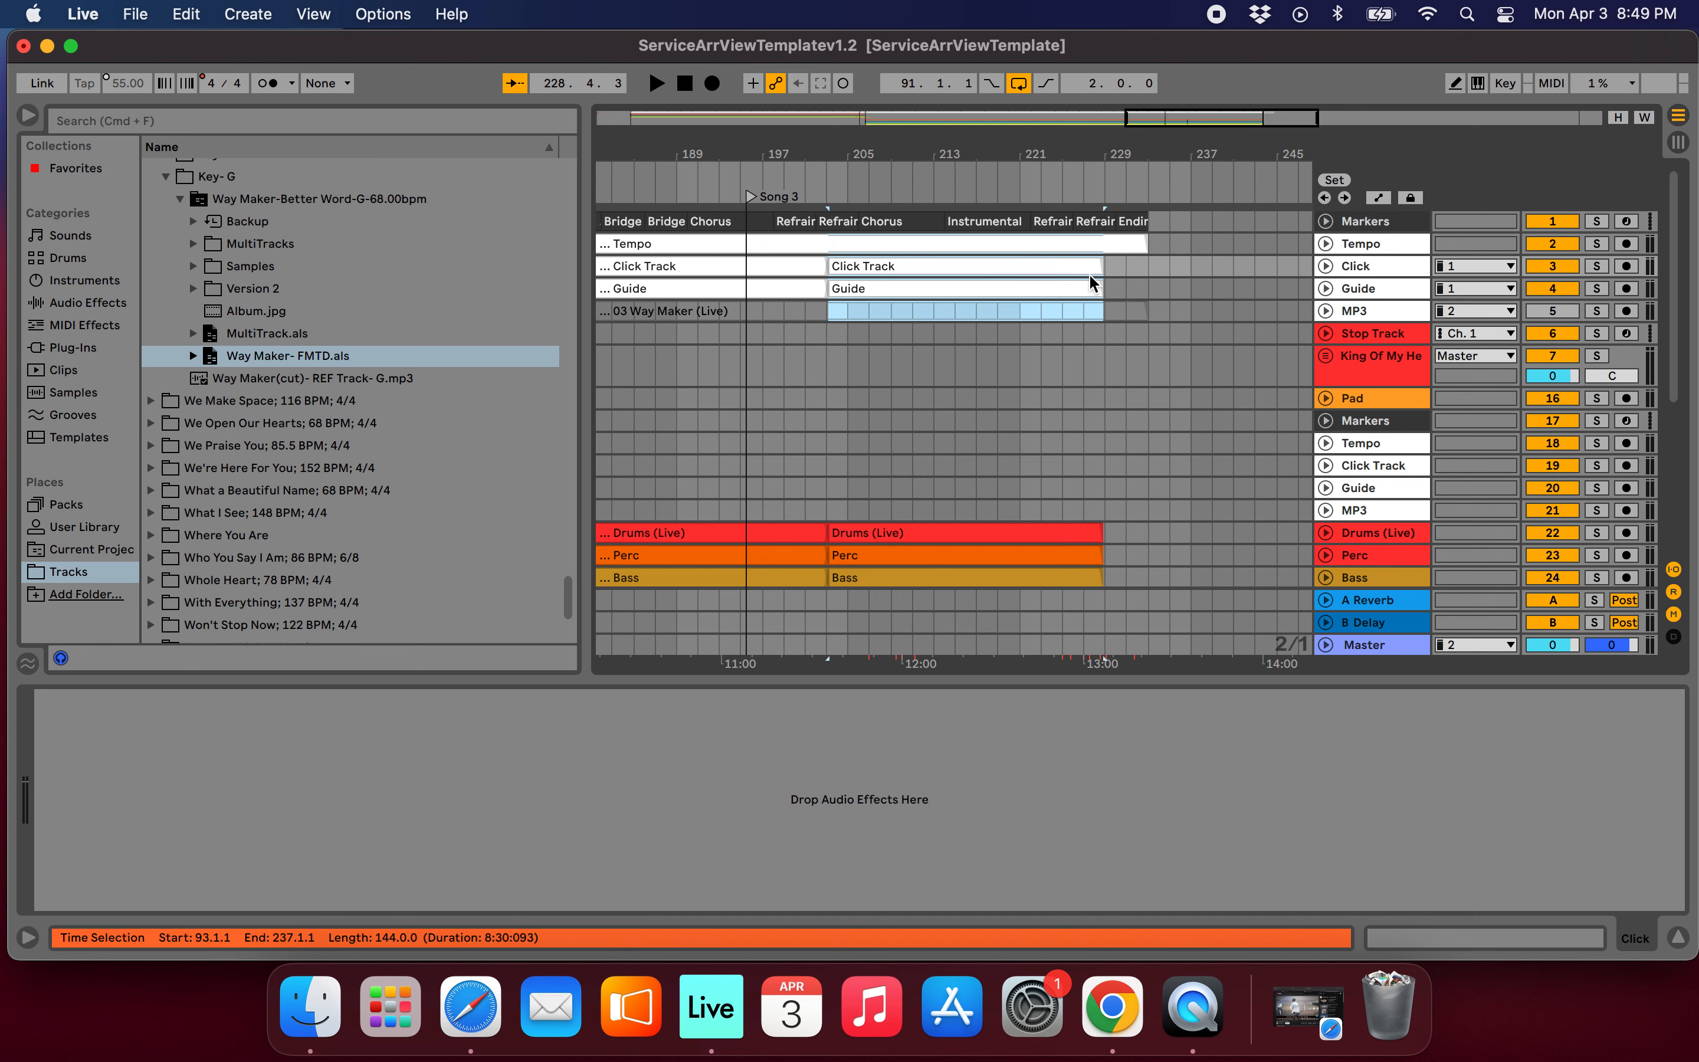
pyautogui.scroll(-5, 1088, 273)
pyautogui.scroll(-4, 1159, 383)
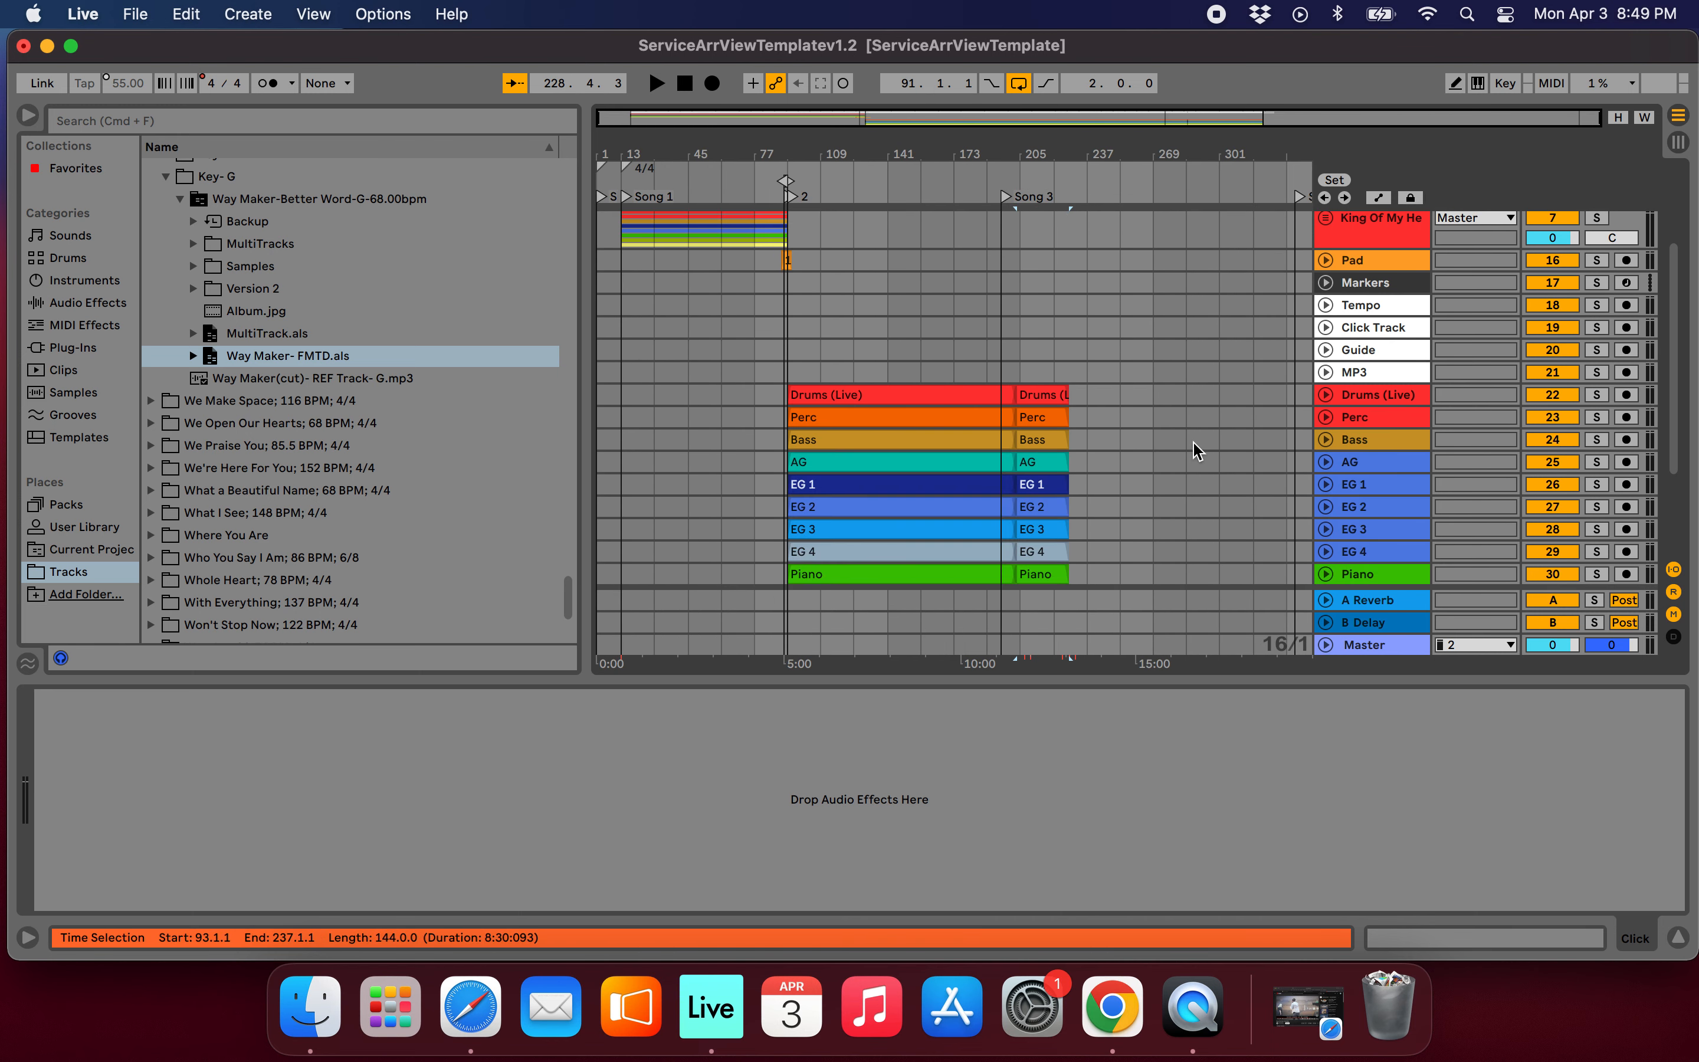
pyautogui.scroll(4, 1197, 449)
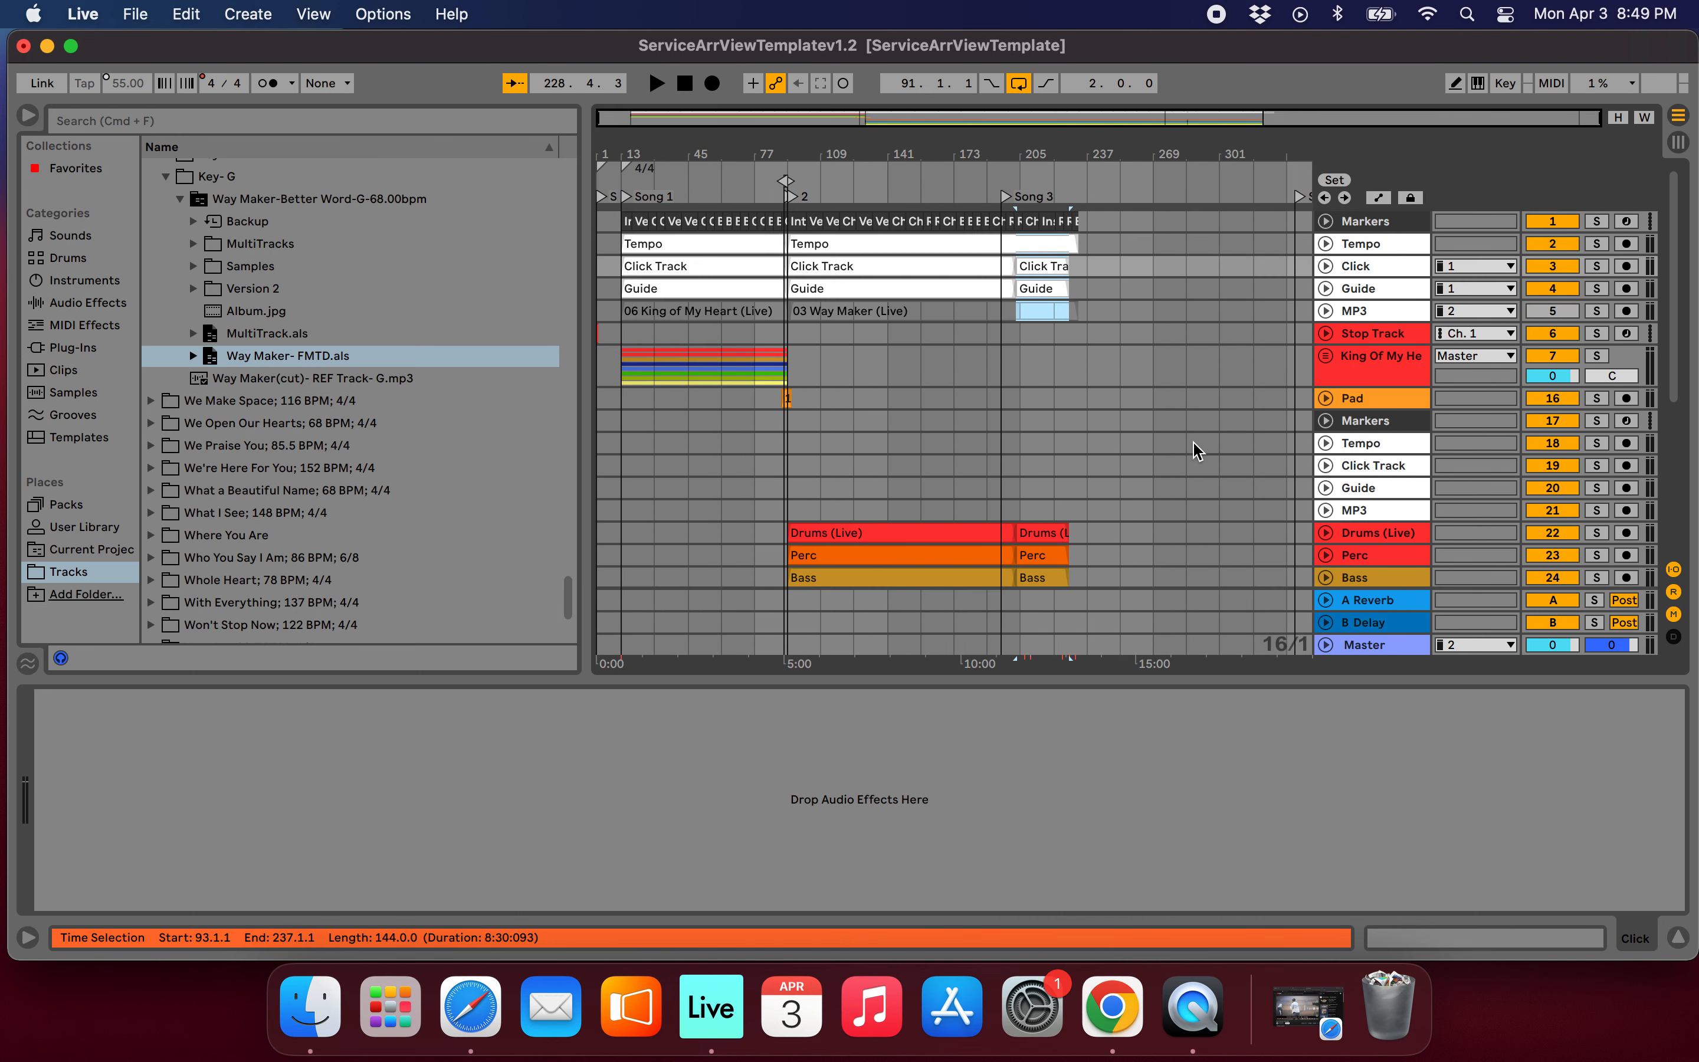
pyautogui.click(1360, 421)
pyautogui.keyDown('shift'); pyautogui.click(1360, 507); pyautogui.keyUp('shift')
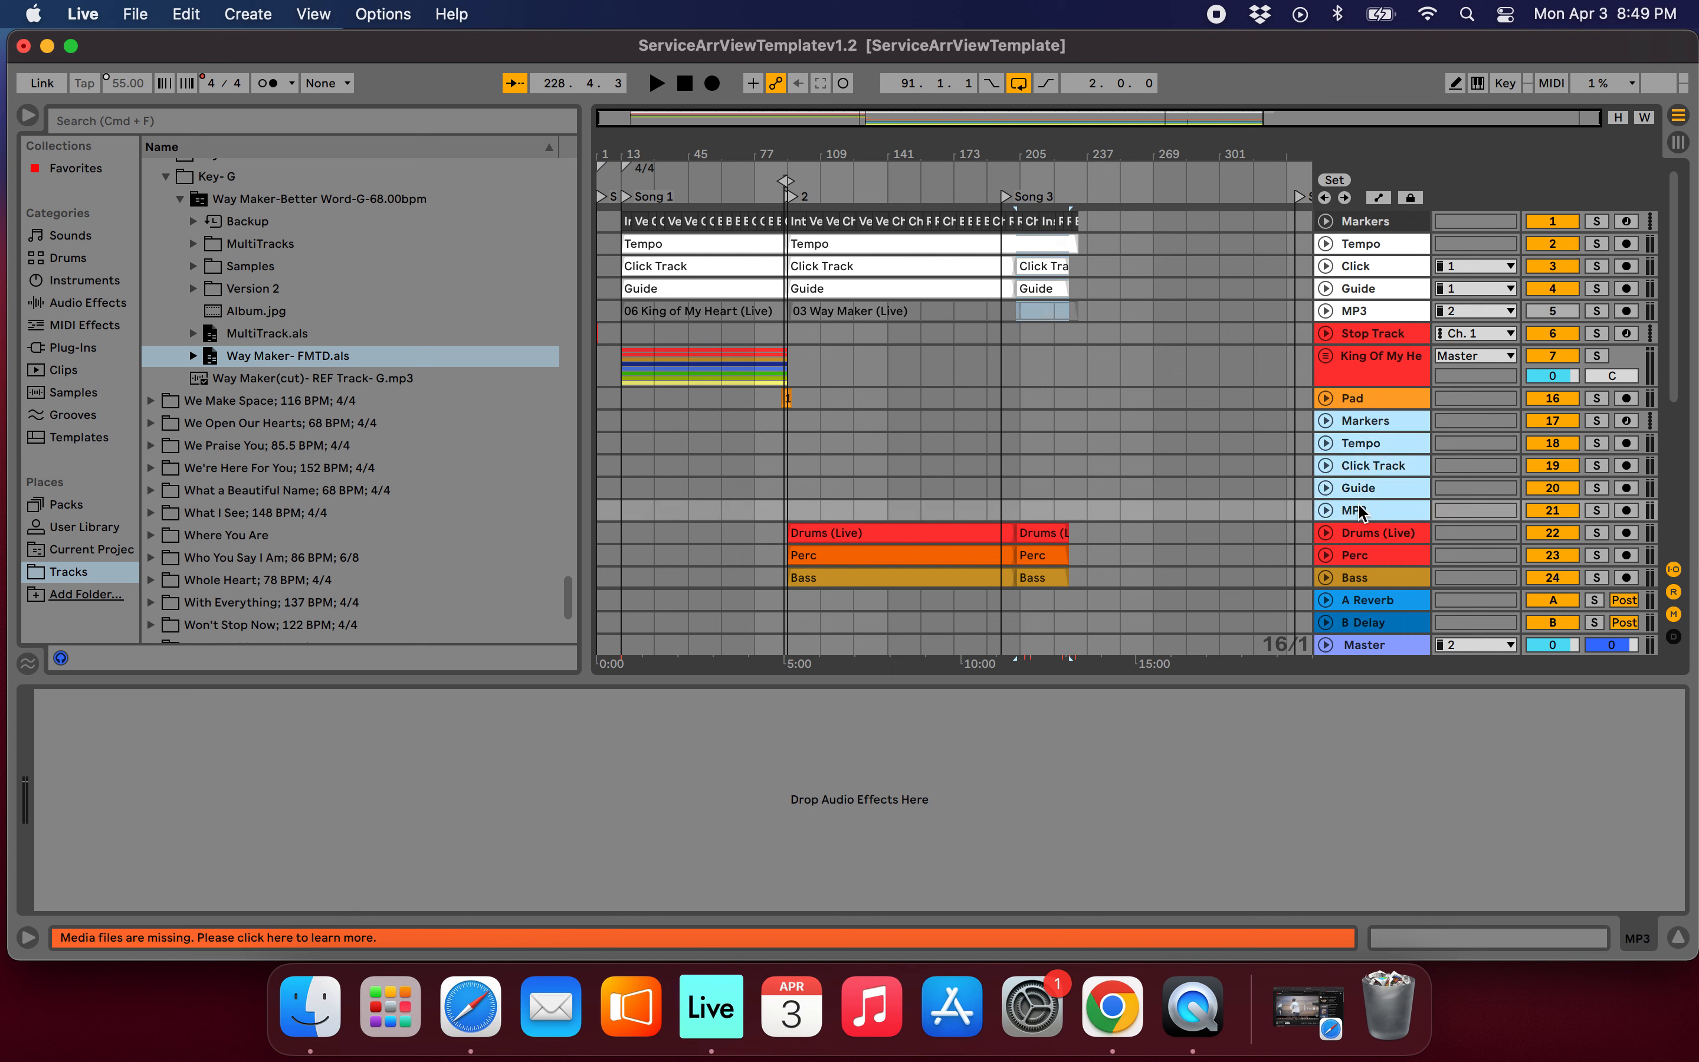
pyautogui.press('Delete')
# Group the tracks from Drums (Live) to Choir into a collapsed red group named Way Maker.
pyautogui.scroll(-5, 1354, 431)
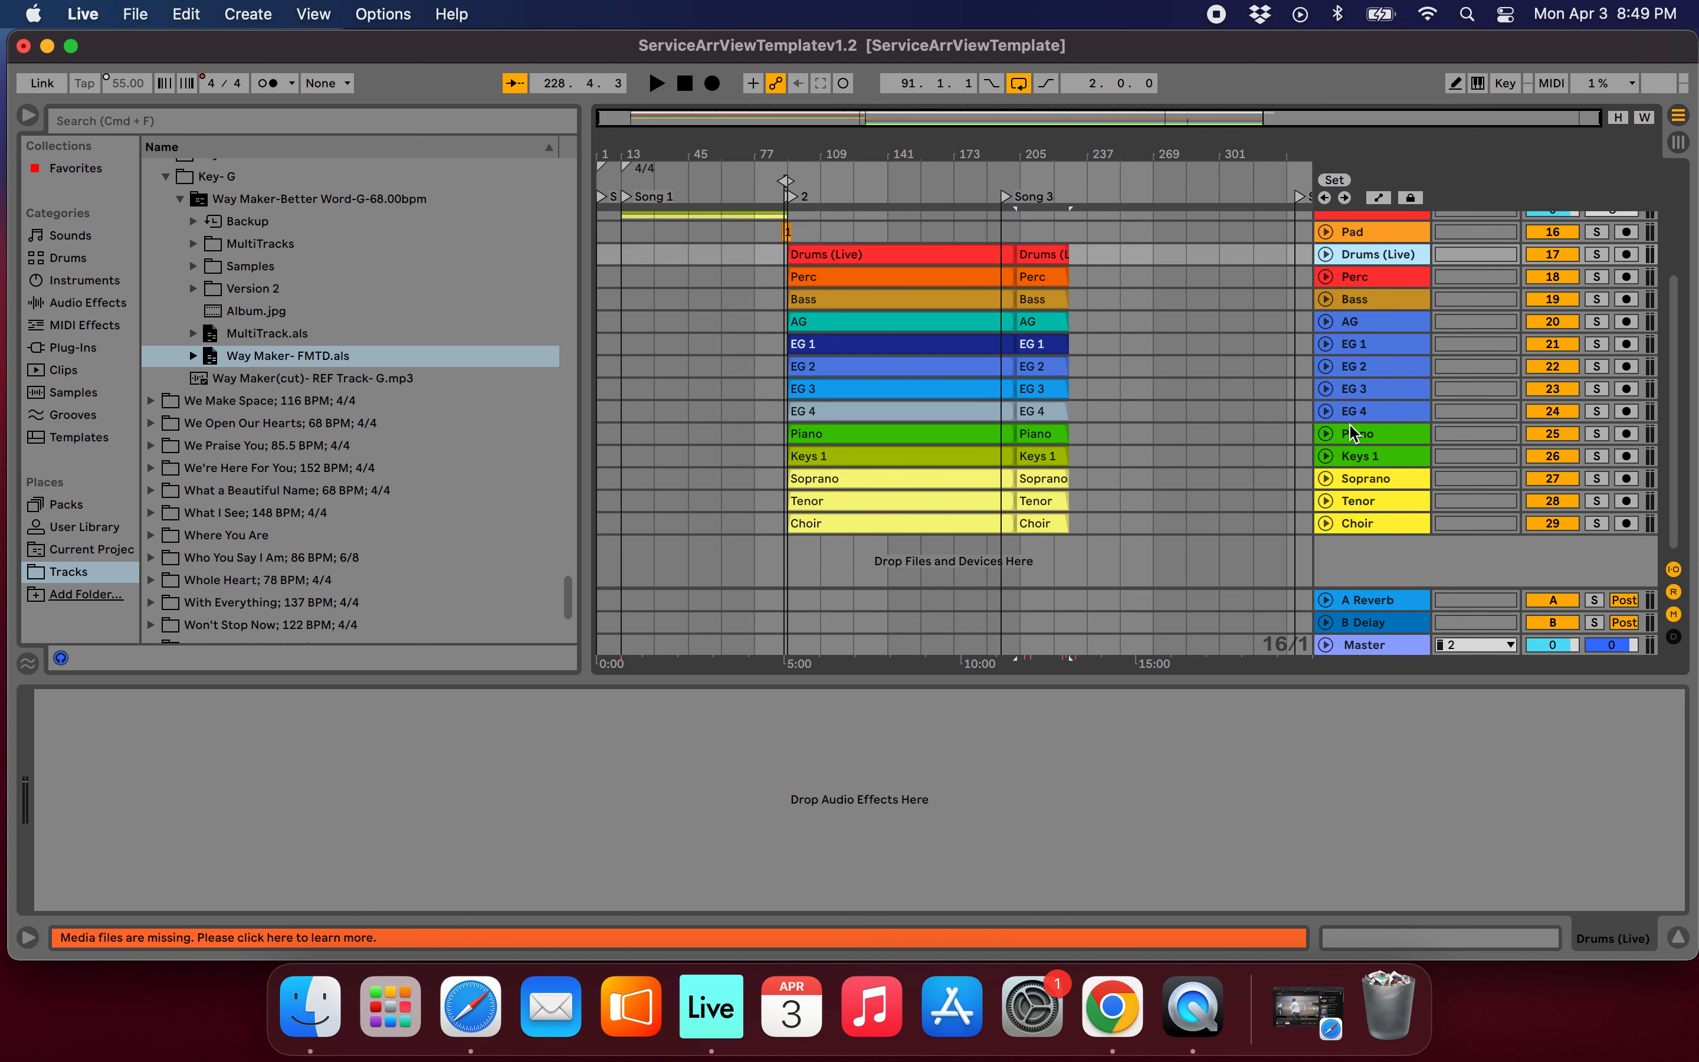
pyautogui.keyDown('shift'); pyautogui.click(1351, 533); pyautogui.keyUp('shift')
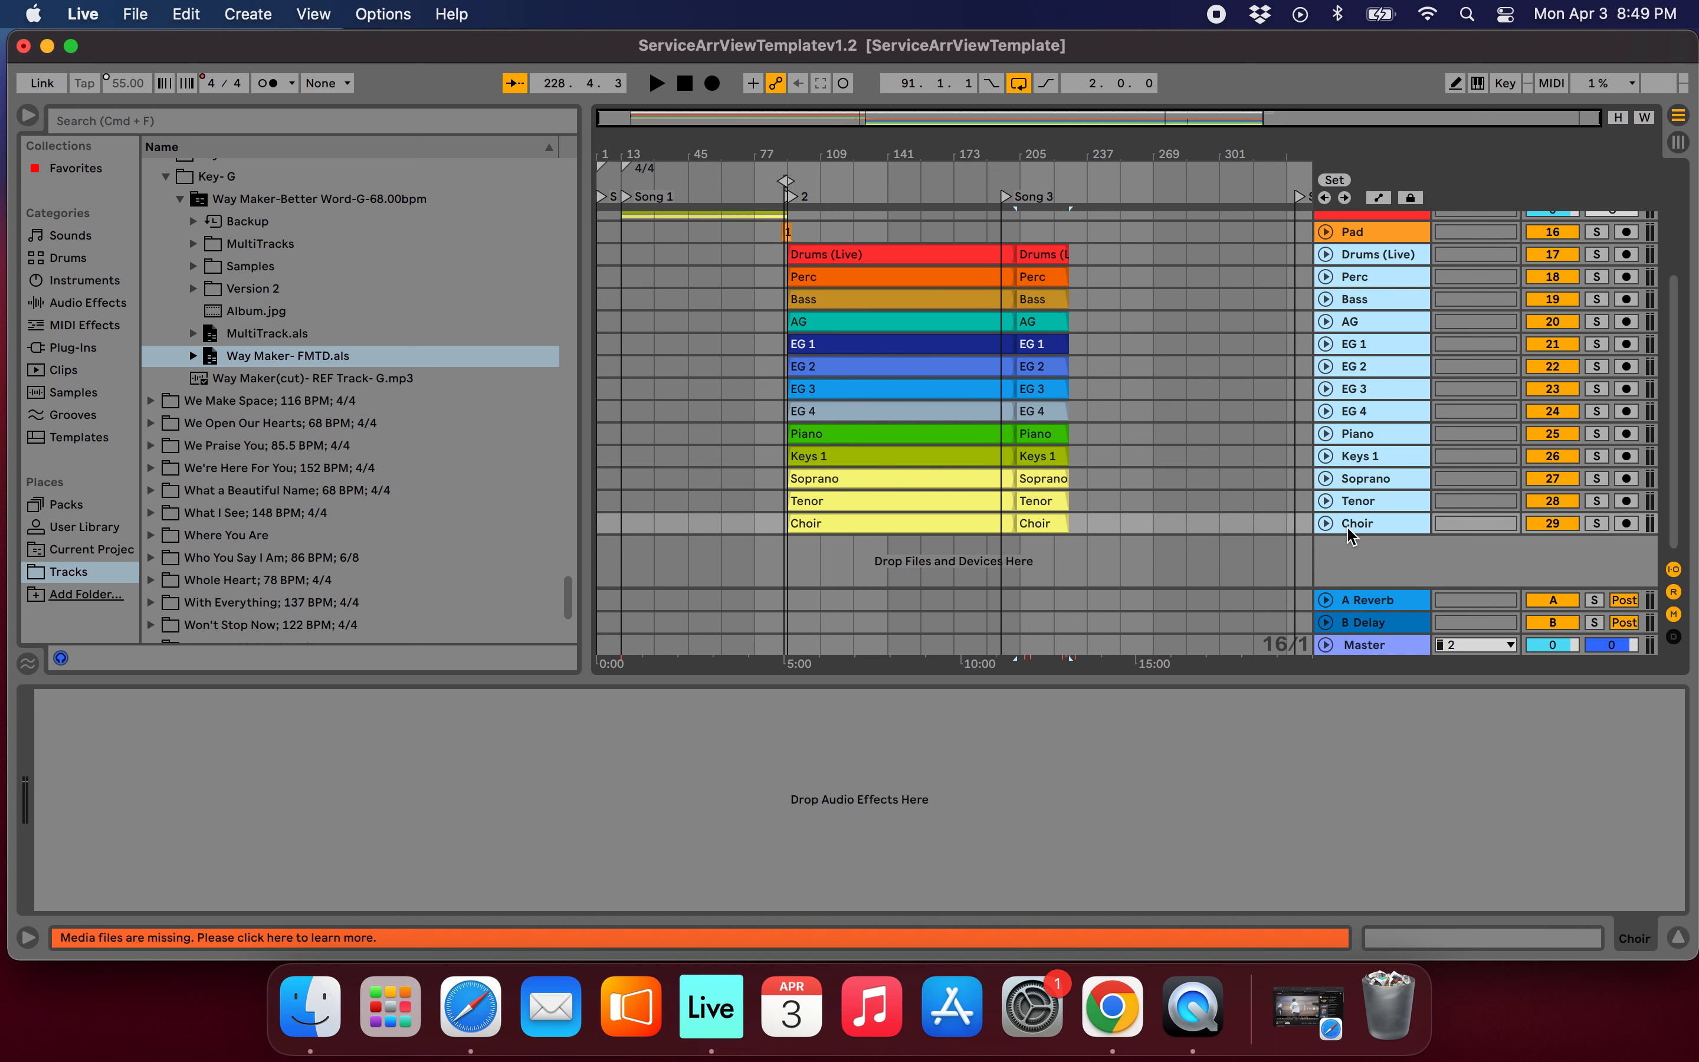
pyautogui.press('super+g')
pyautogui.click(1352, 274)
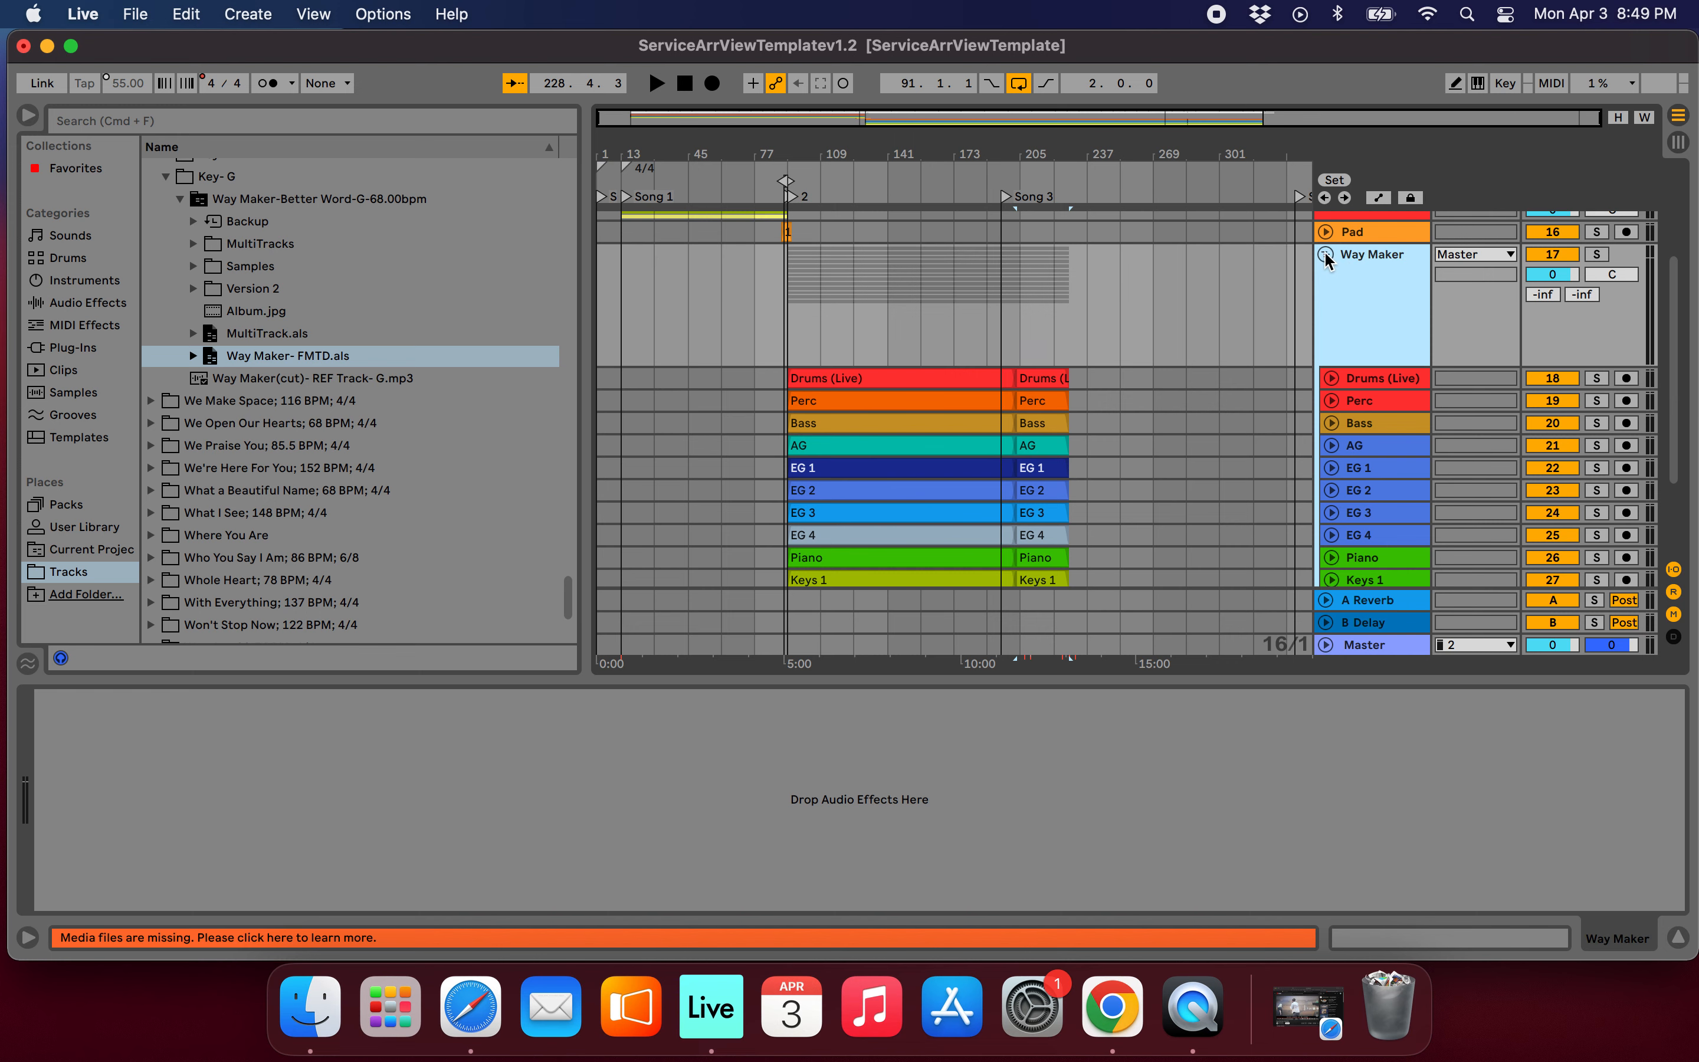
pyautogui.click(1325, 254)
pyautogui.scroll(8, 1026, 351)
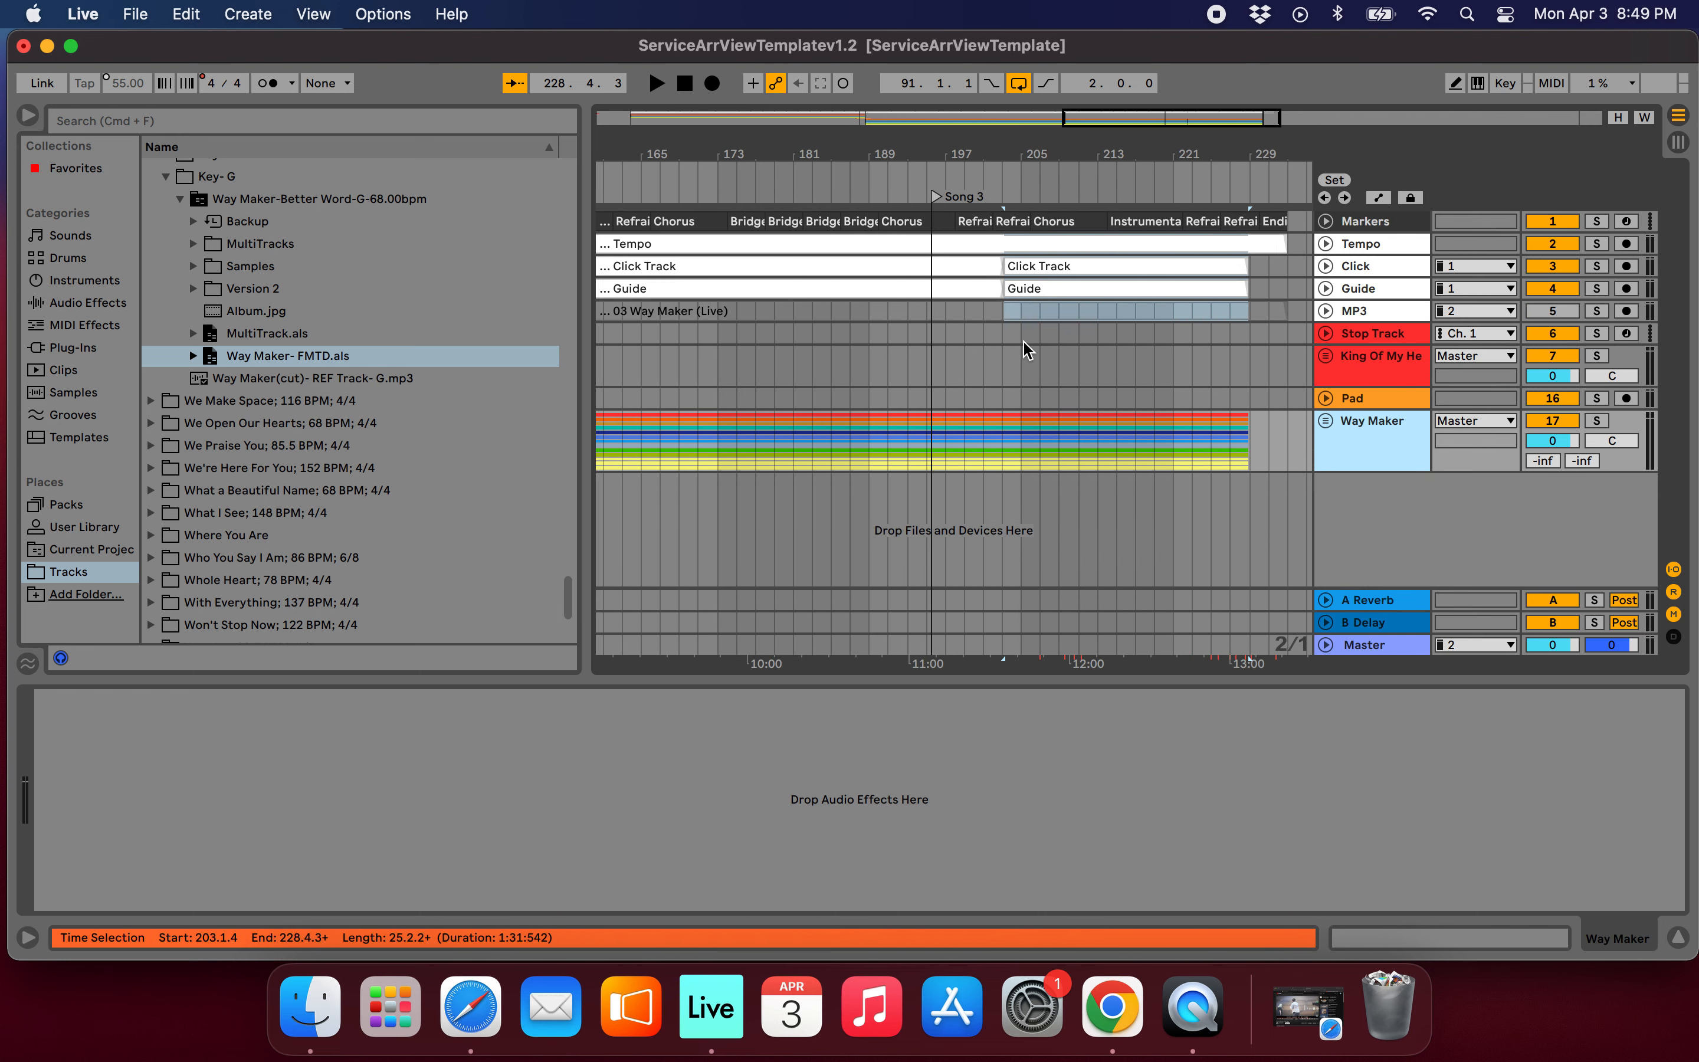
# Look through Way Maker's section markers and play the song from its first Bridge.
pyautogui.scroll(6, 1089, 368)
pyautogui.scroll(-5, 1087, 368)
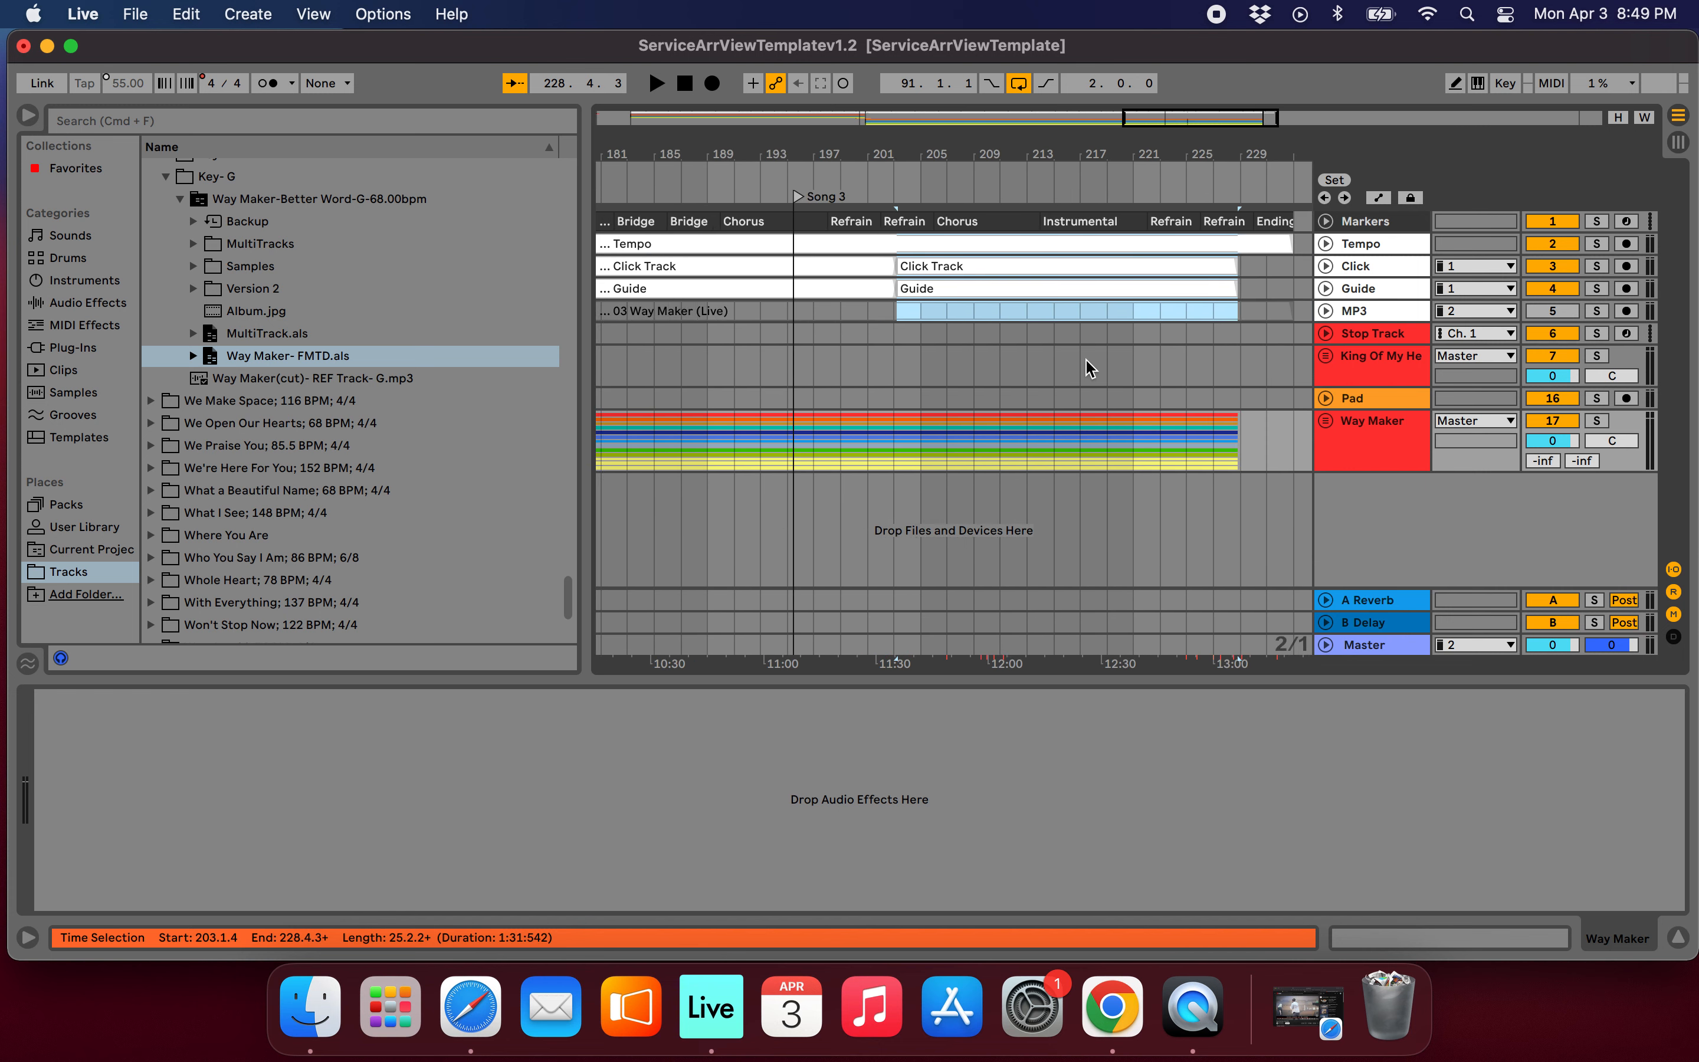
pyautogui.scroll(-3, 1162, 341)
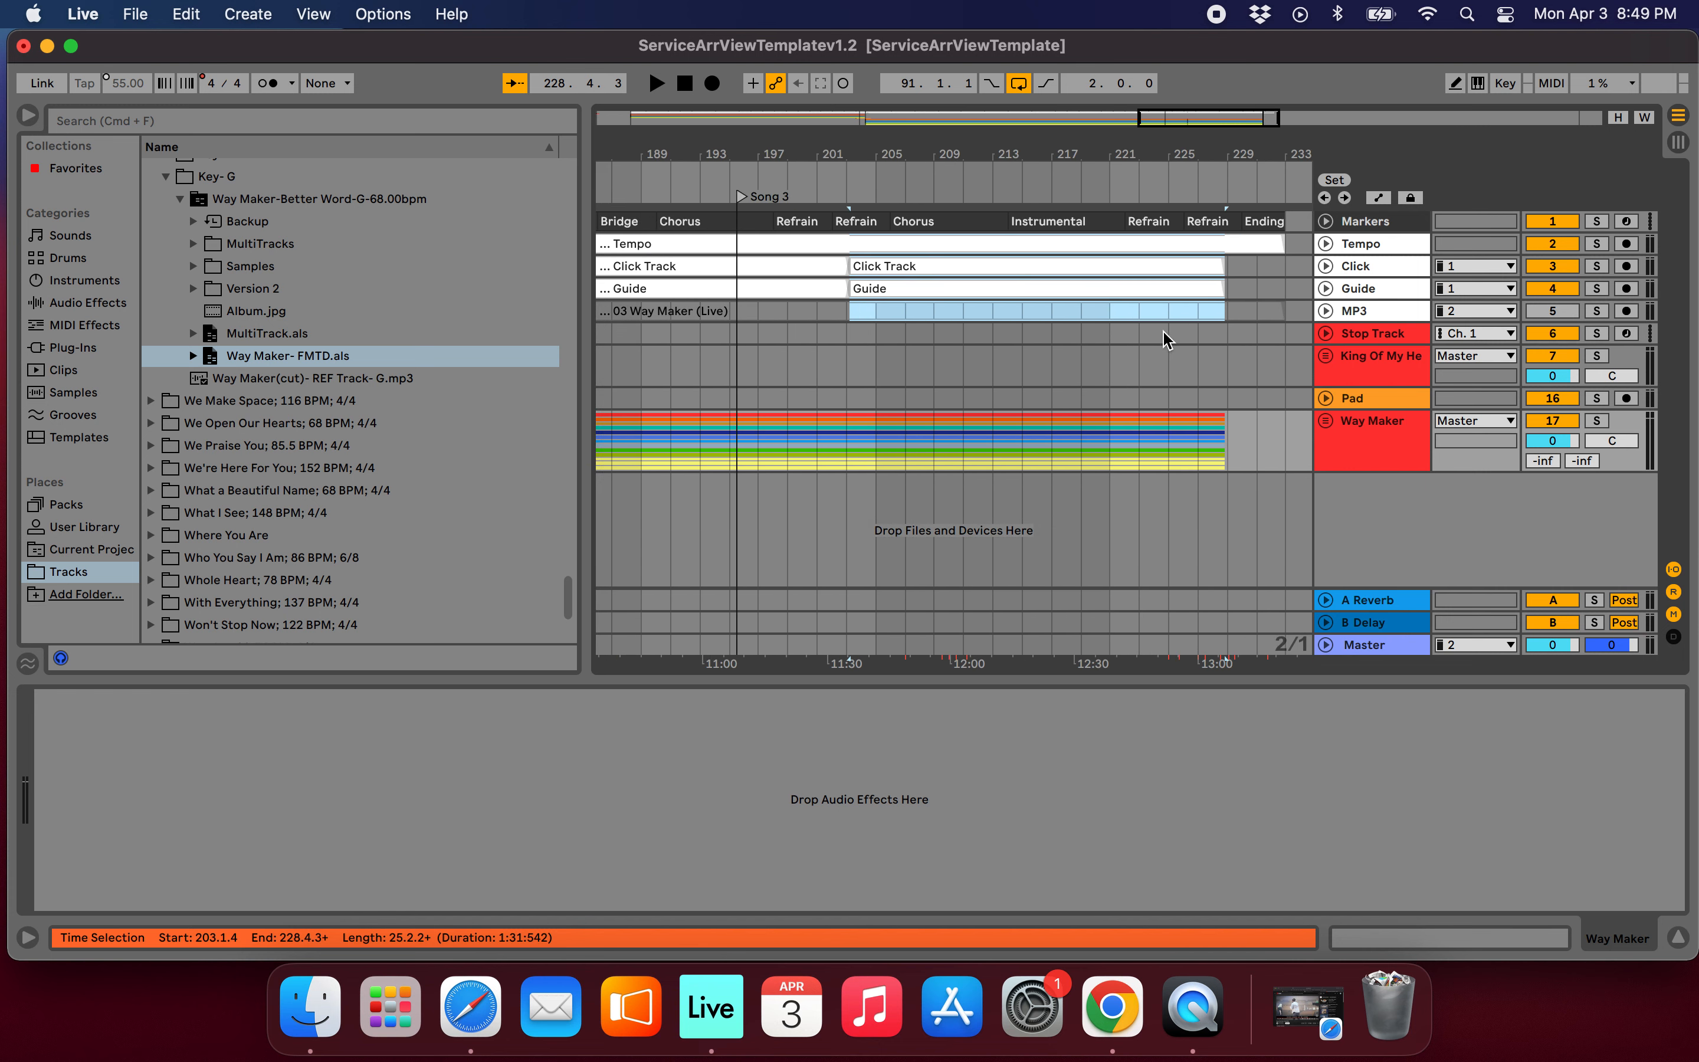
pyautogui.scroll(-10, 1001, 368)
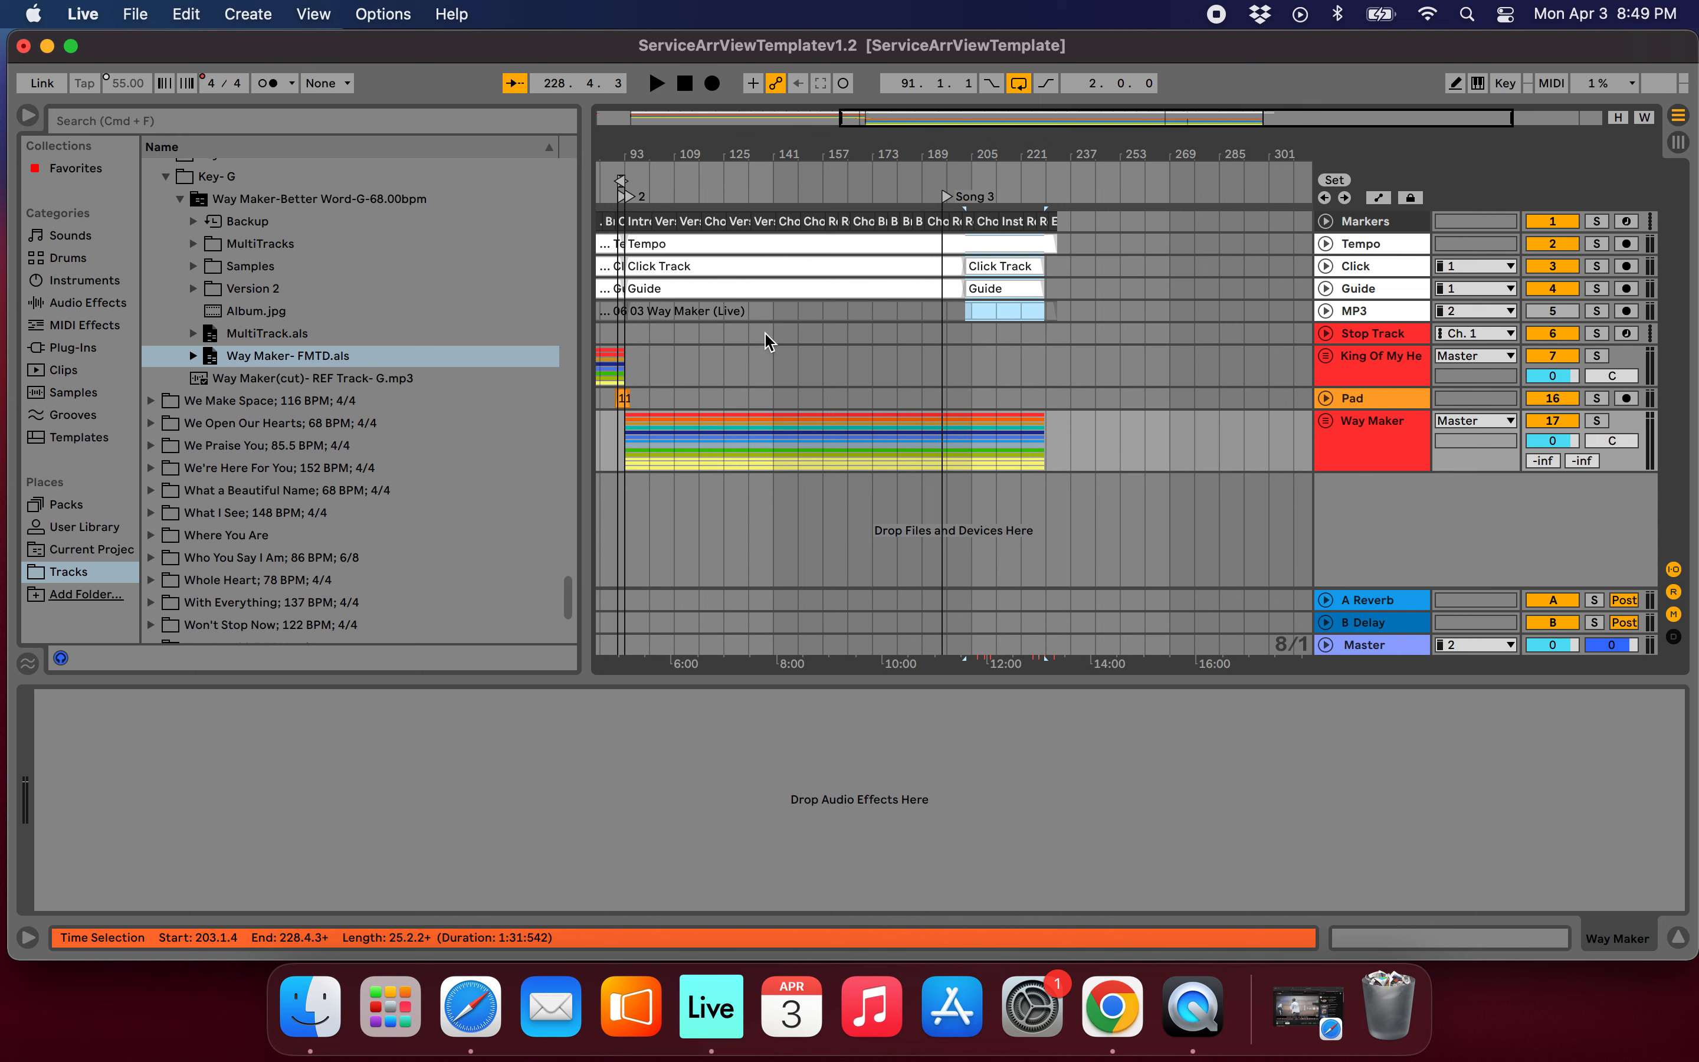
pyautogui.scroll(4, 769, 342)
pyautogui.scroll(5, 990, 295)
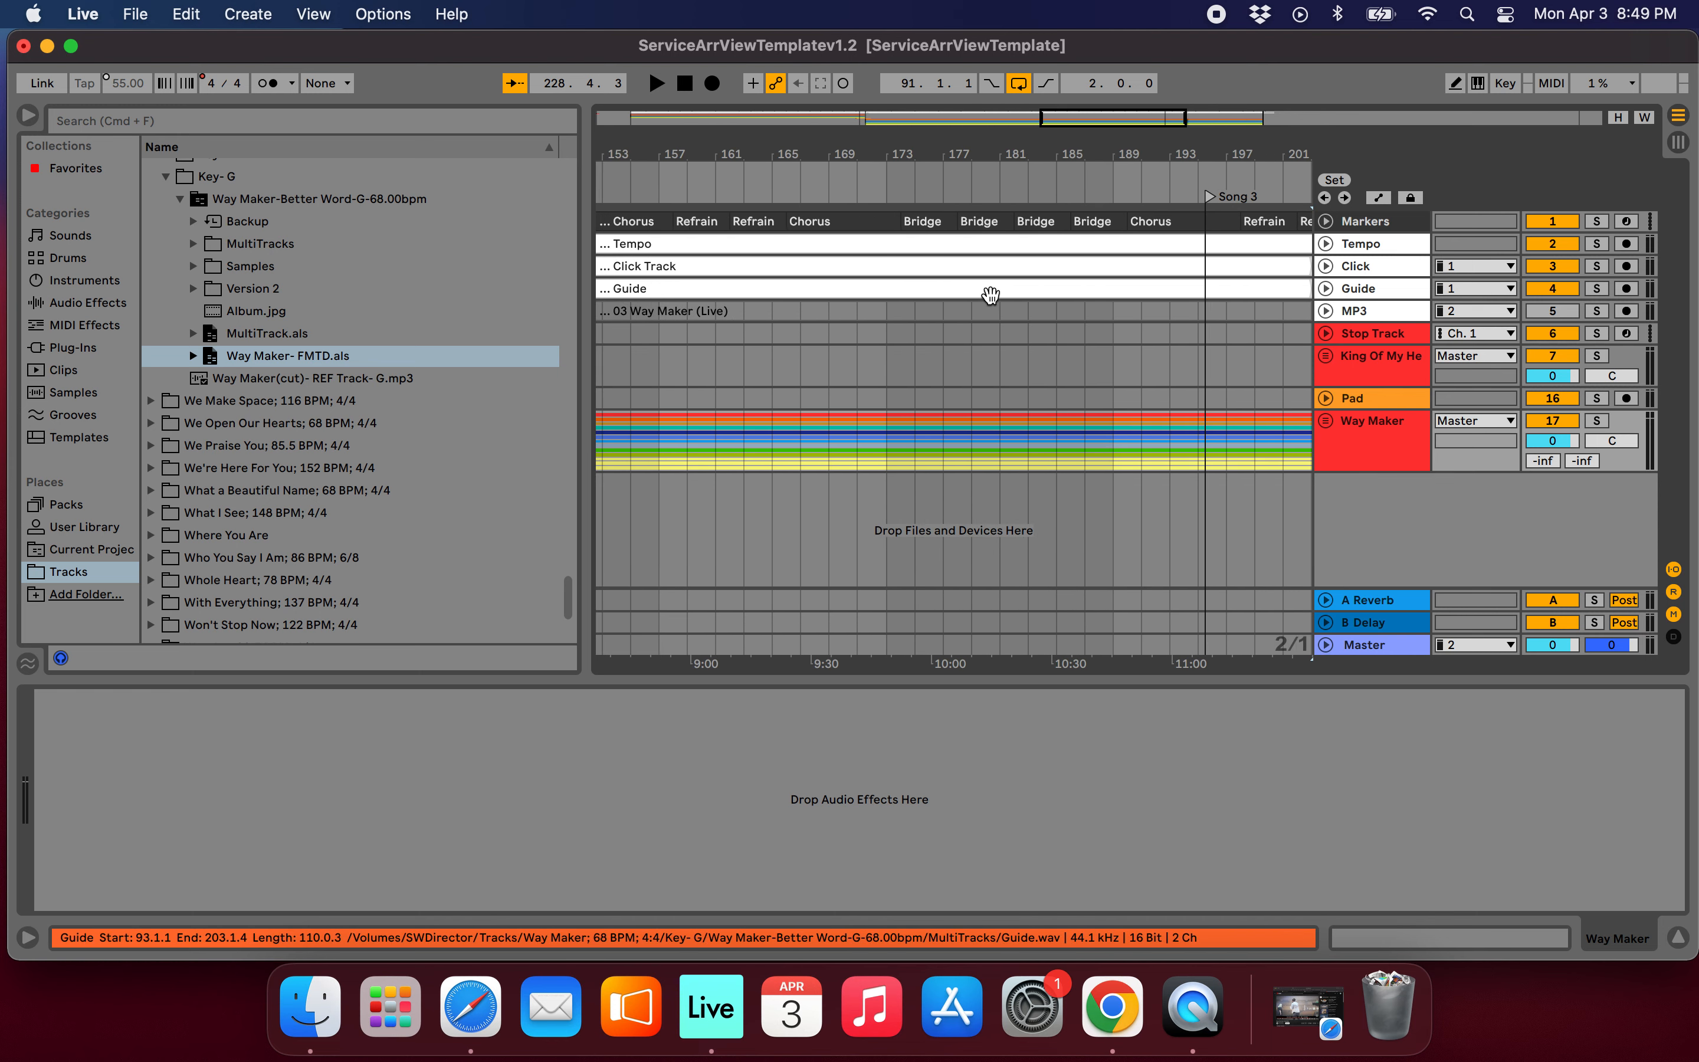
pyautogui.hscroll(-4, 837, 333)
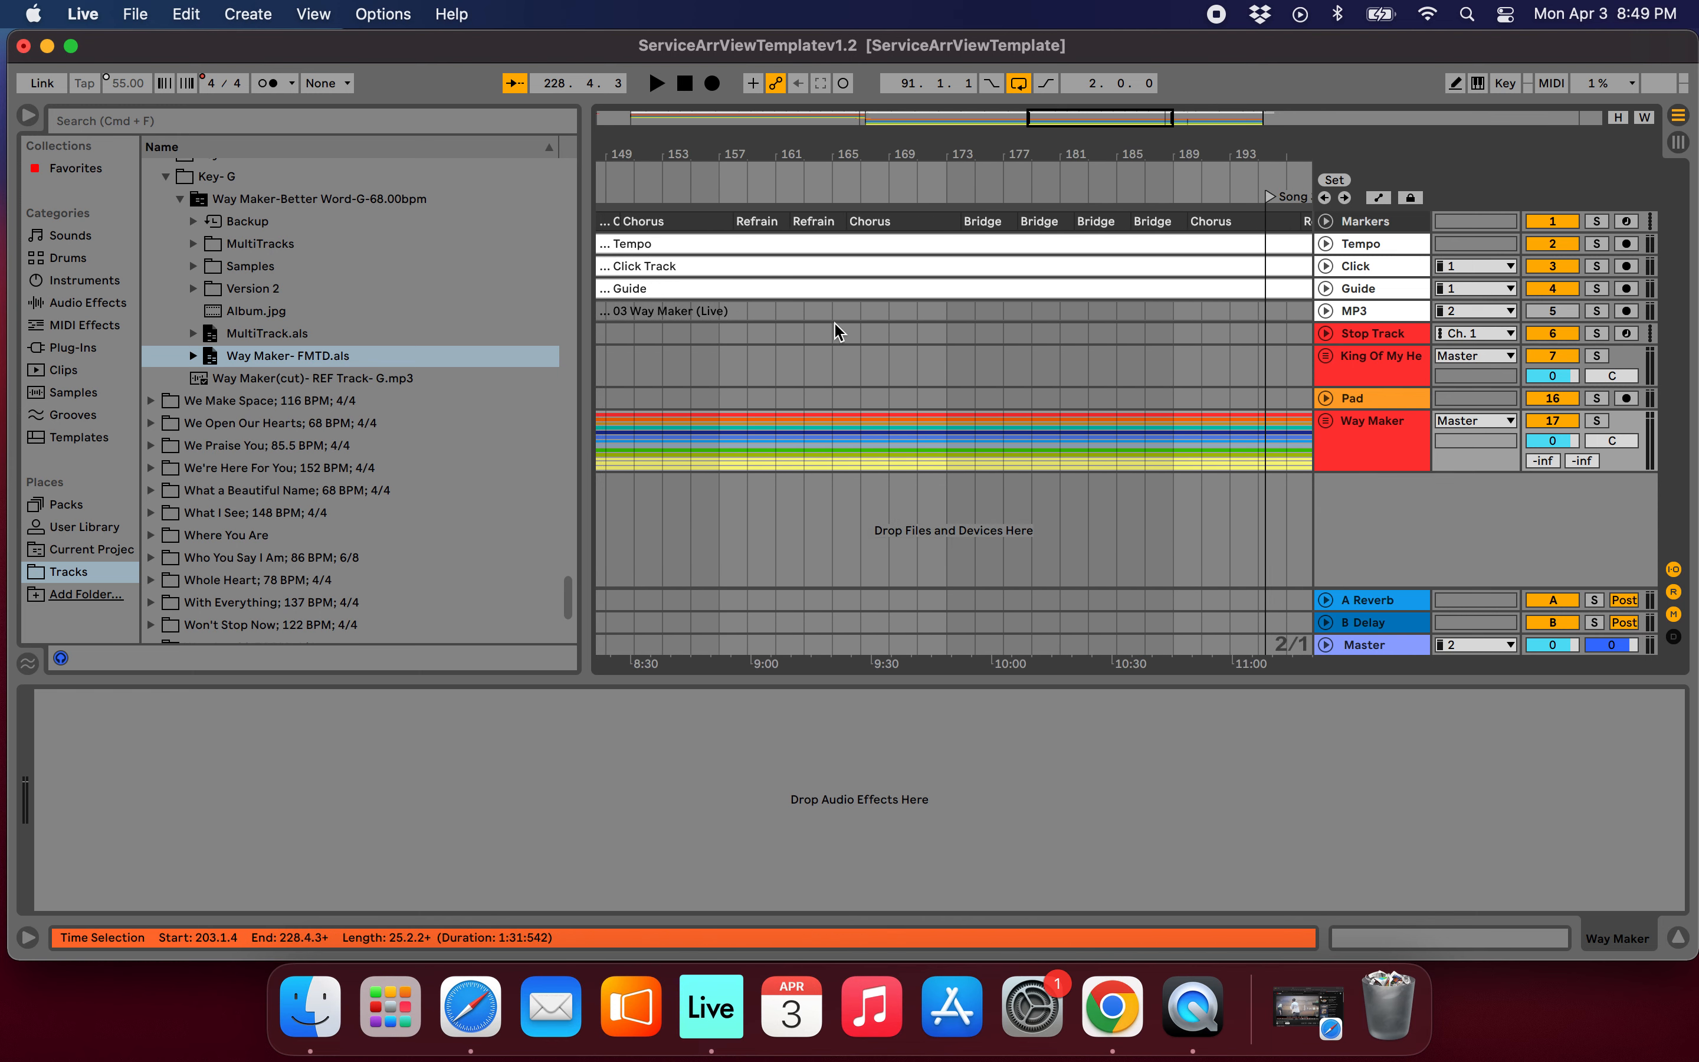
pyautogui.click(978, 220)
pyautogui.press('space')
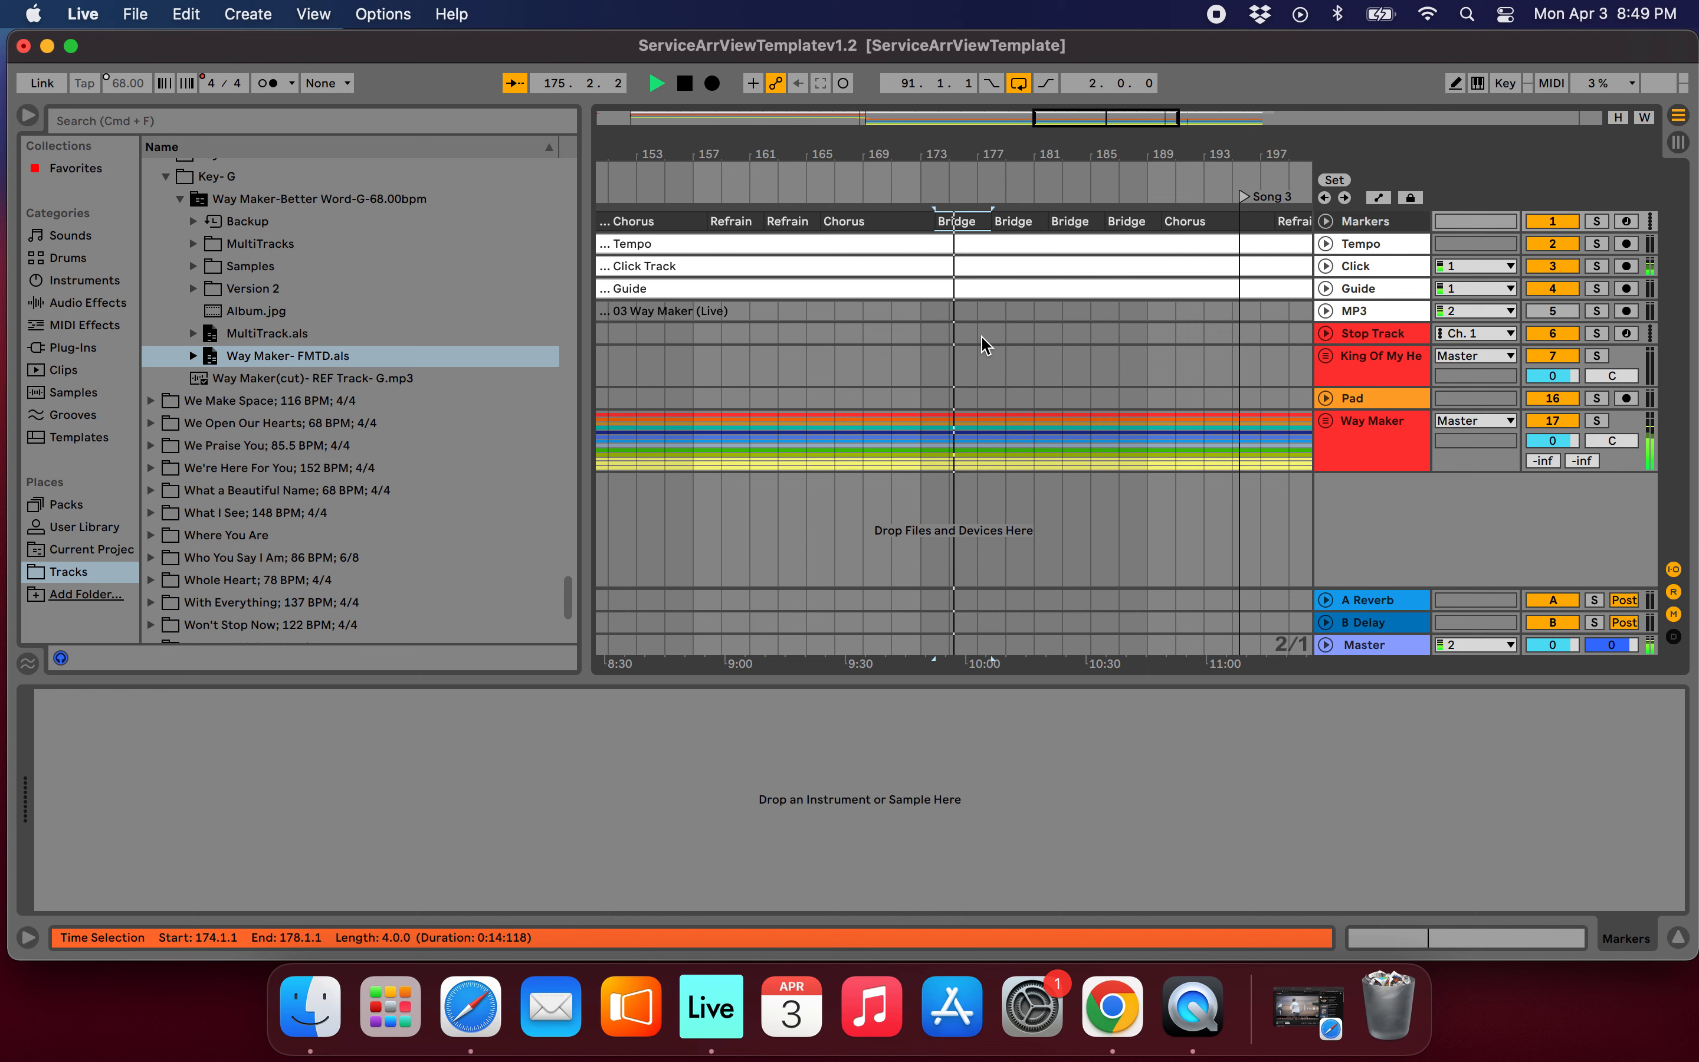
pyautogui.scroll(-5, 982, 337)
pyautogui.scroll(5, 1012, 334)
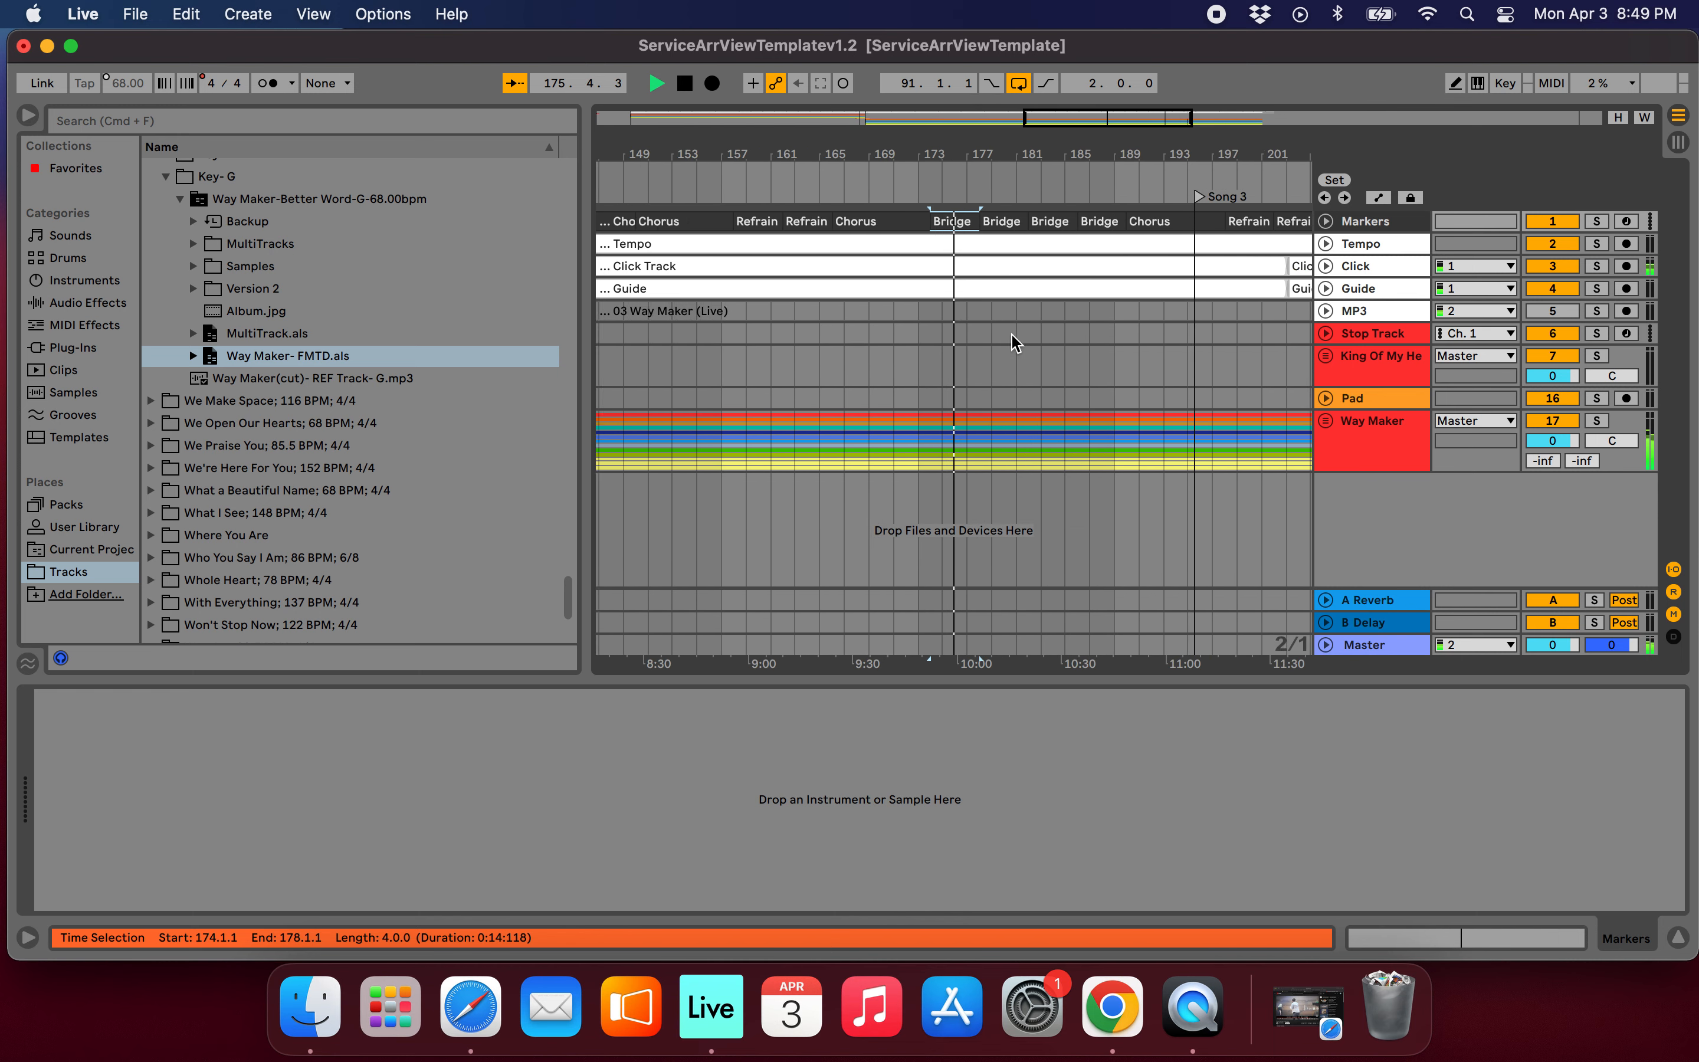
pyautogui.scroll(-3, 1013, 343)
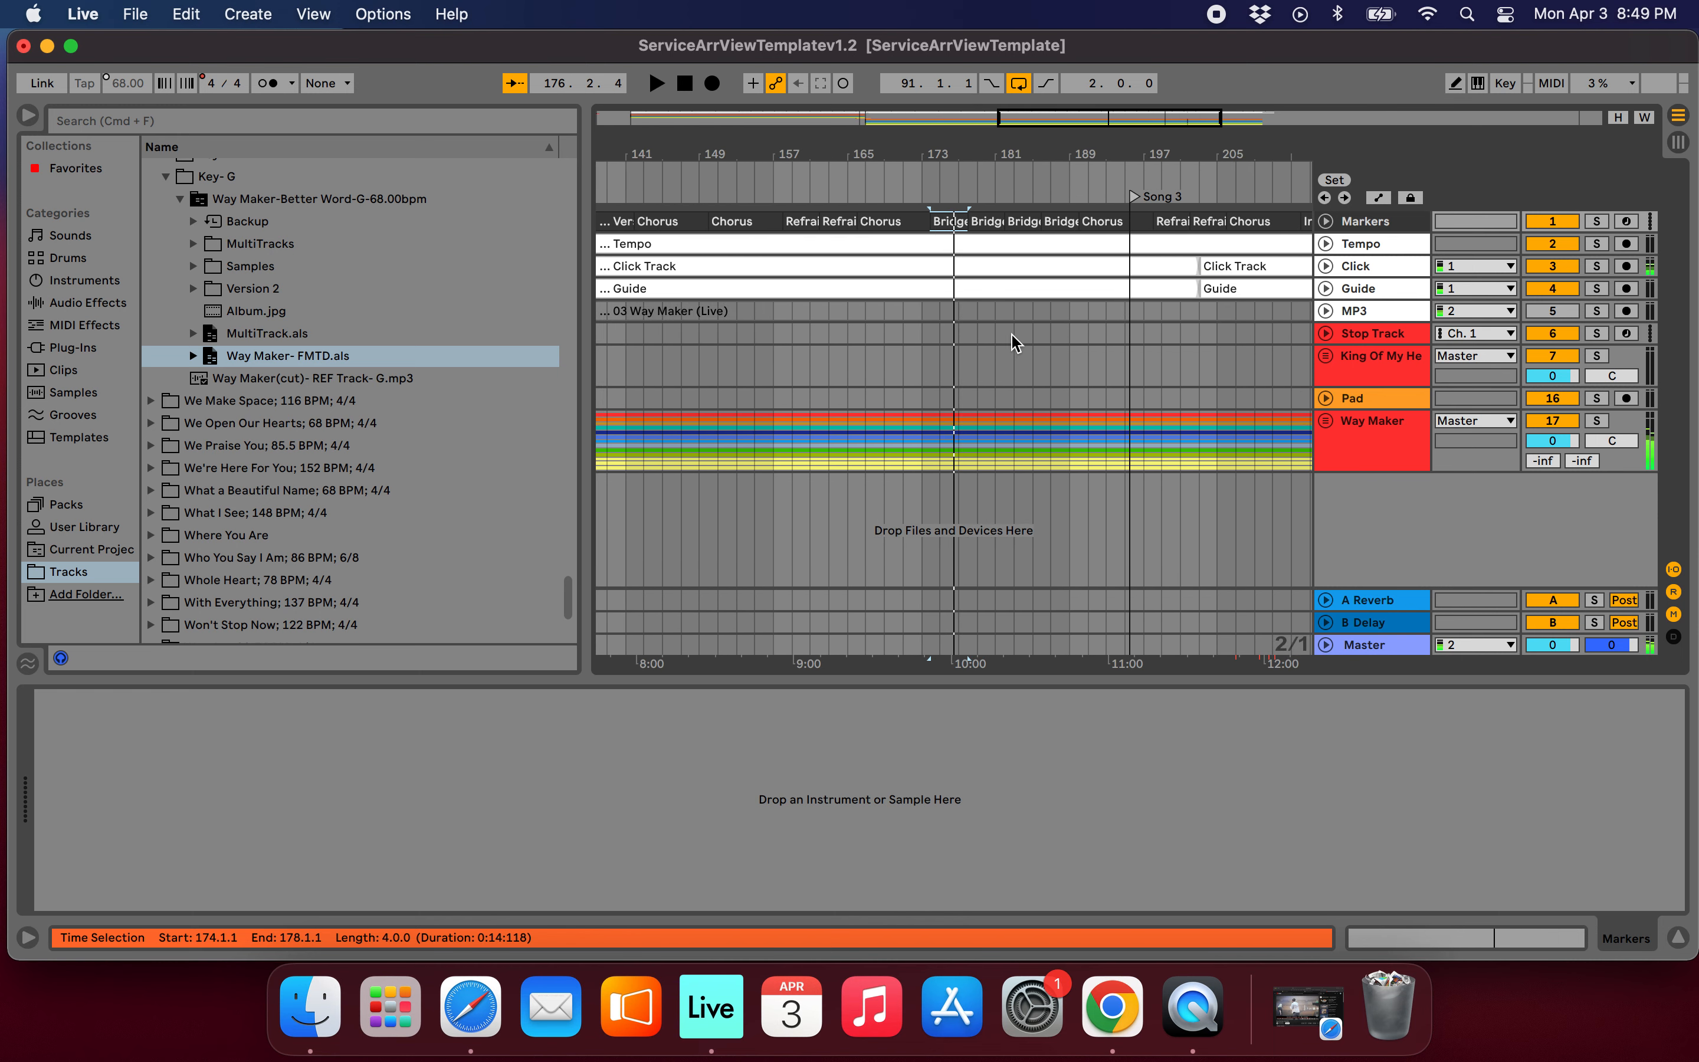
# Add a locator at the start of Way Maker's first Bridge, at bar 174.
pyautogui.click(921, 445)
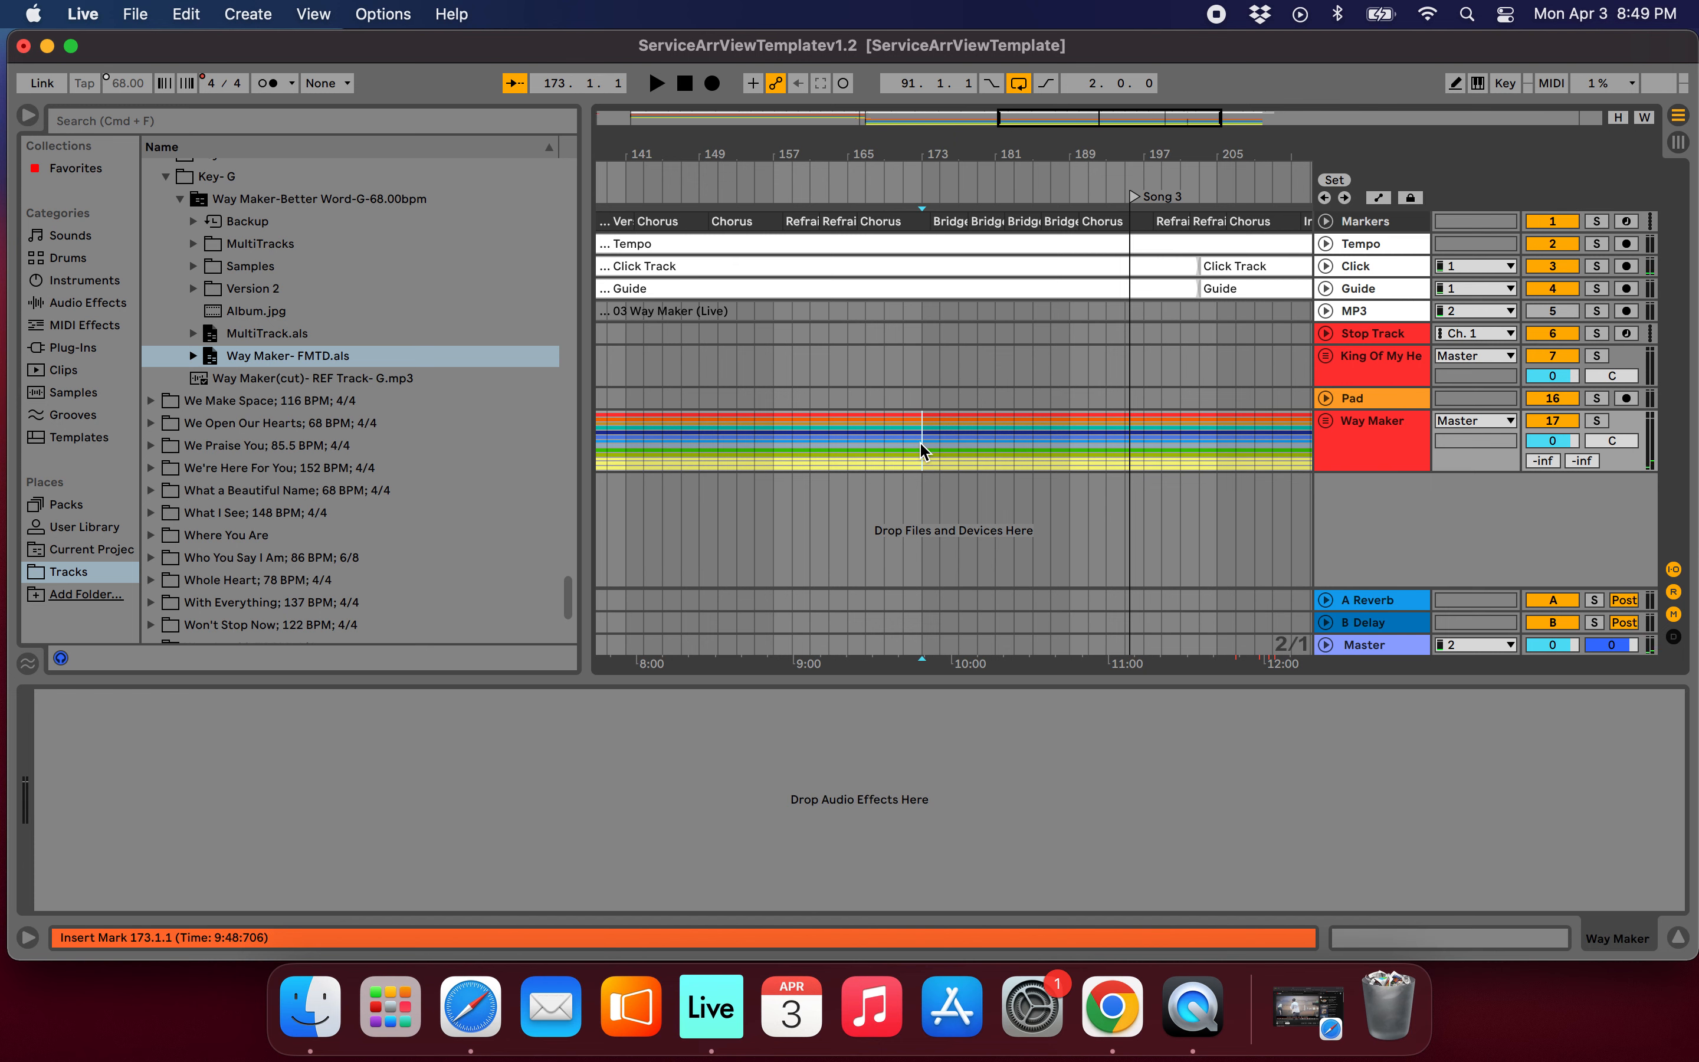
pyautogui.scroll(5, 941, 273)
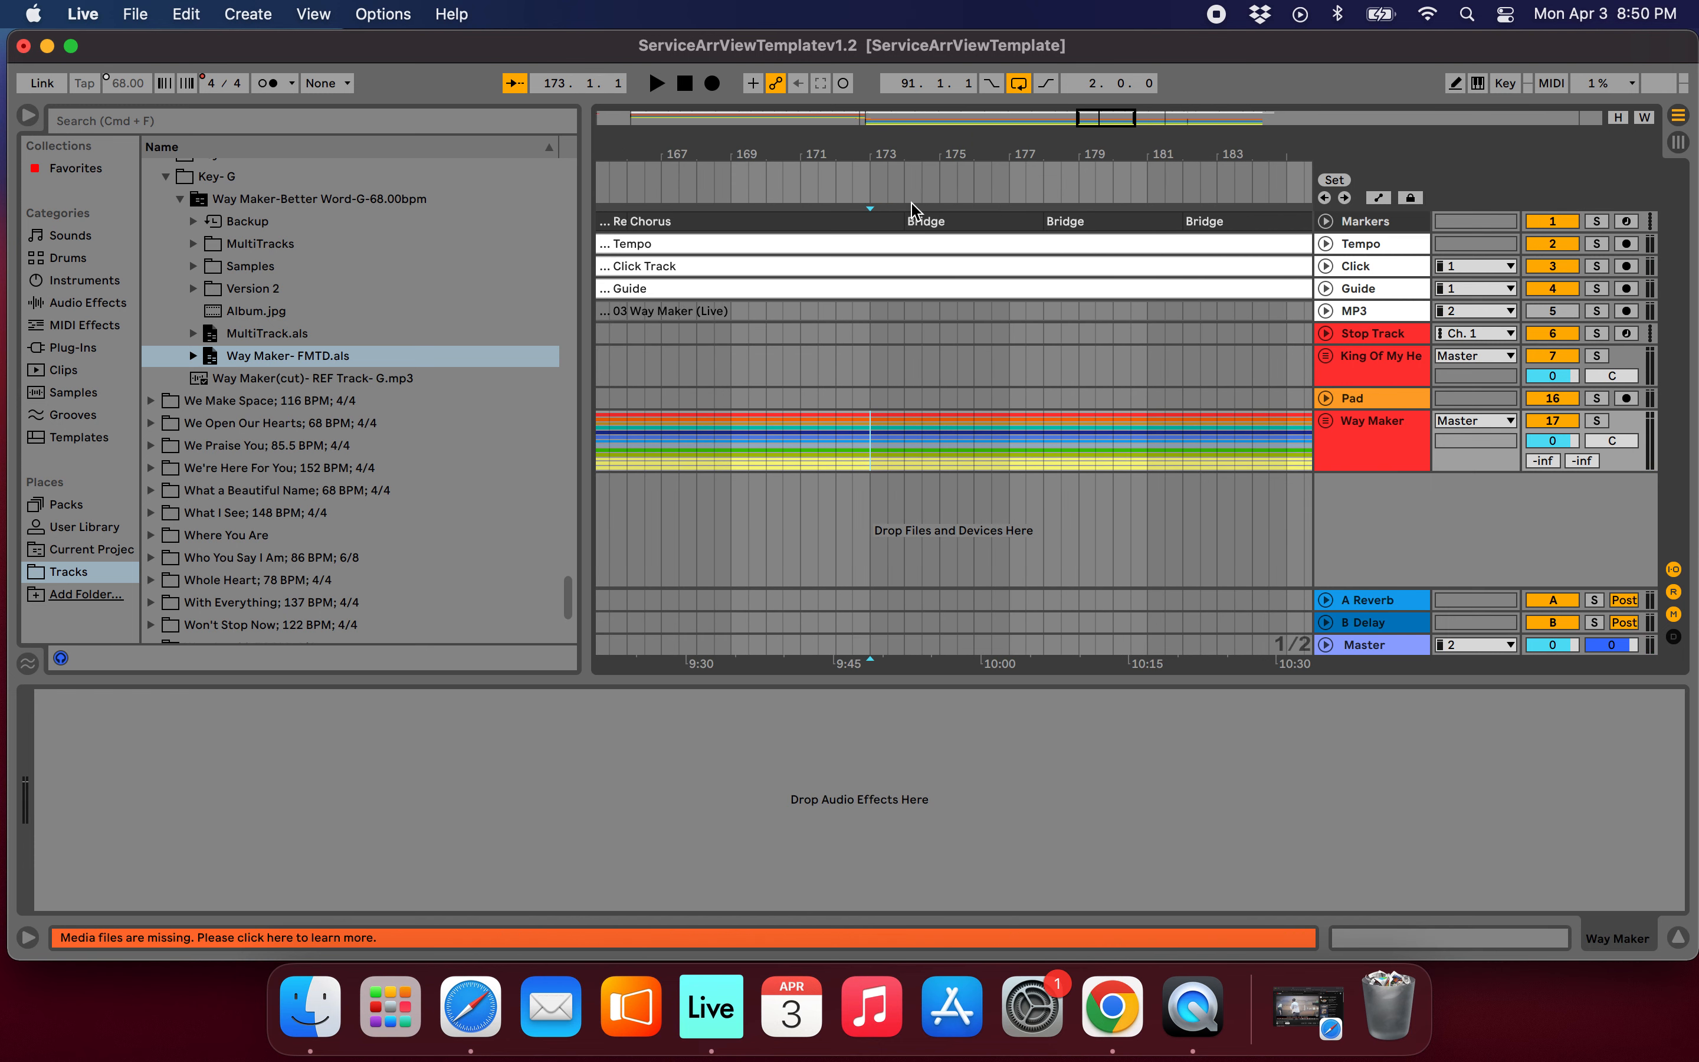
pyautogui.click(908, 313)
pyautogui.click(904, 367)
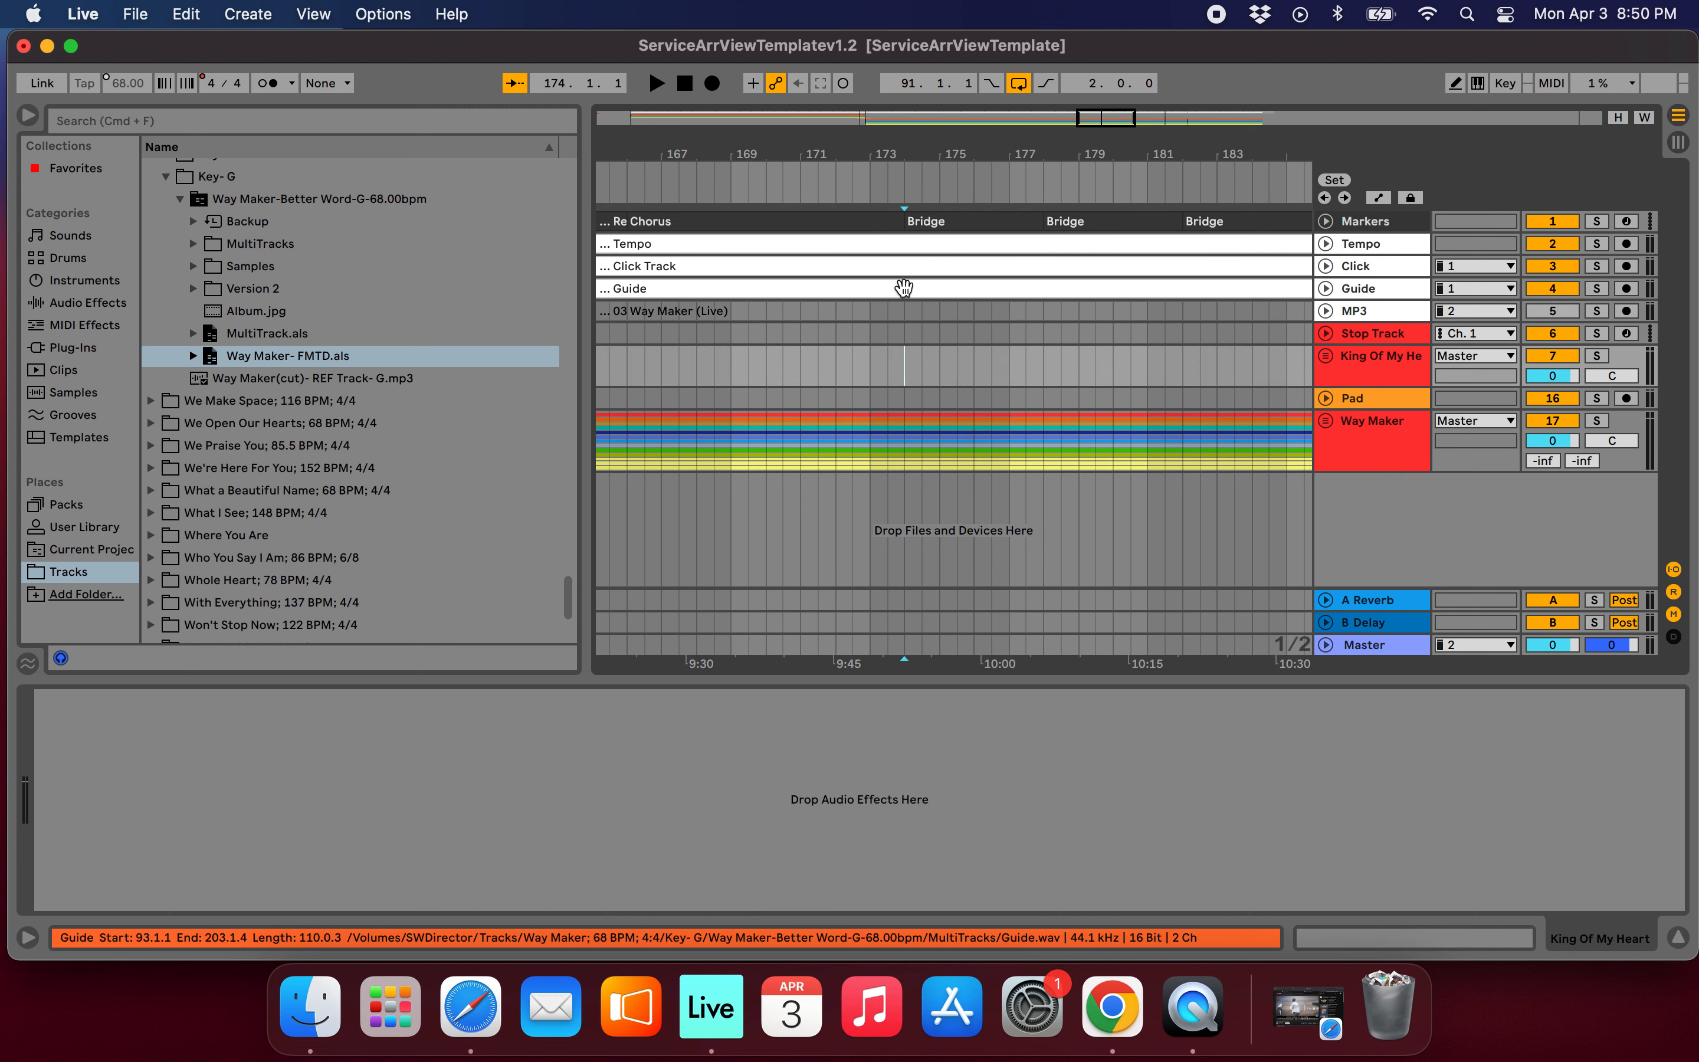
pyautogui.scroll(7, 906, 365)
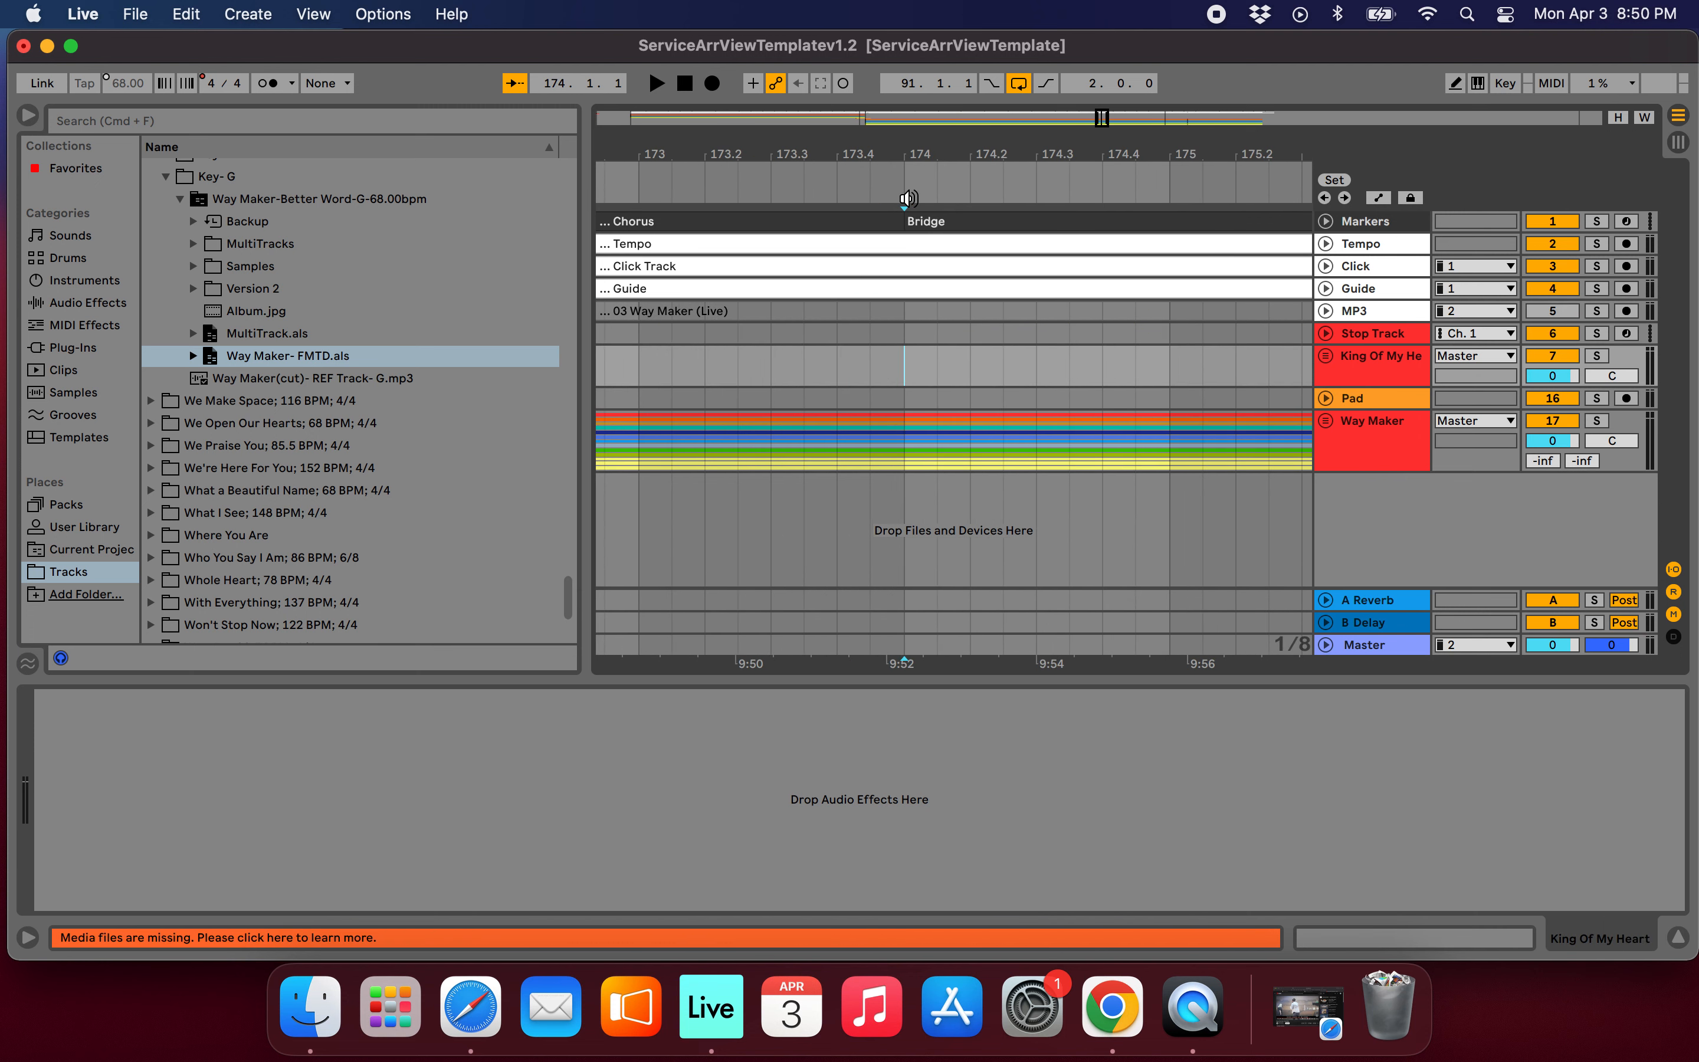
pyautogui.click(902, 380)
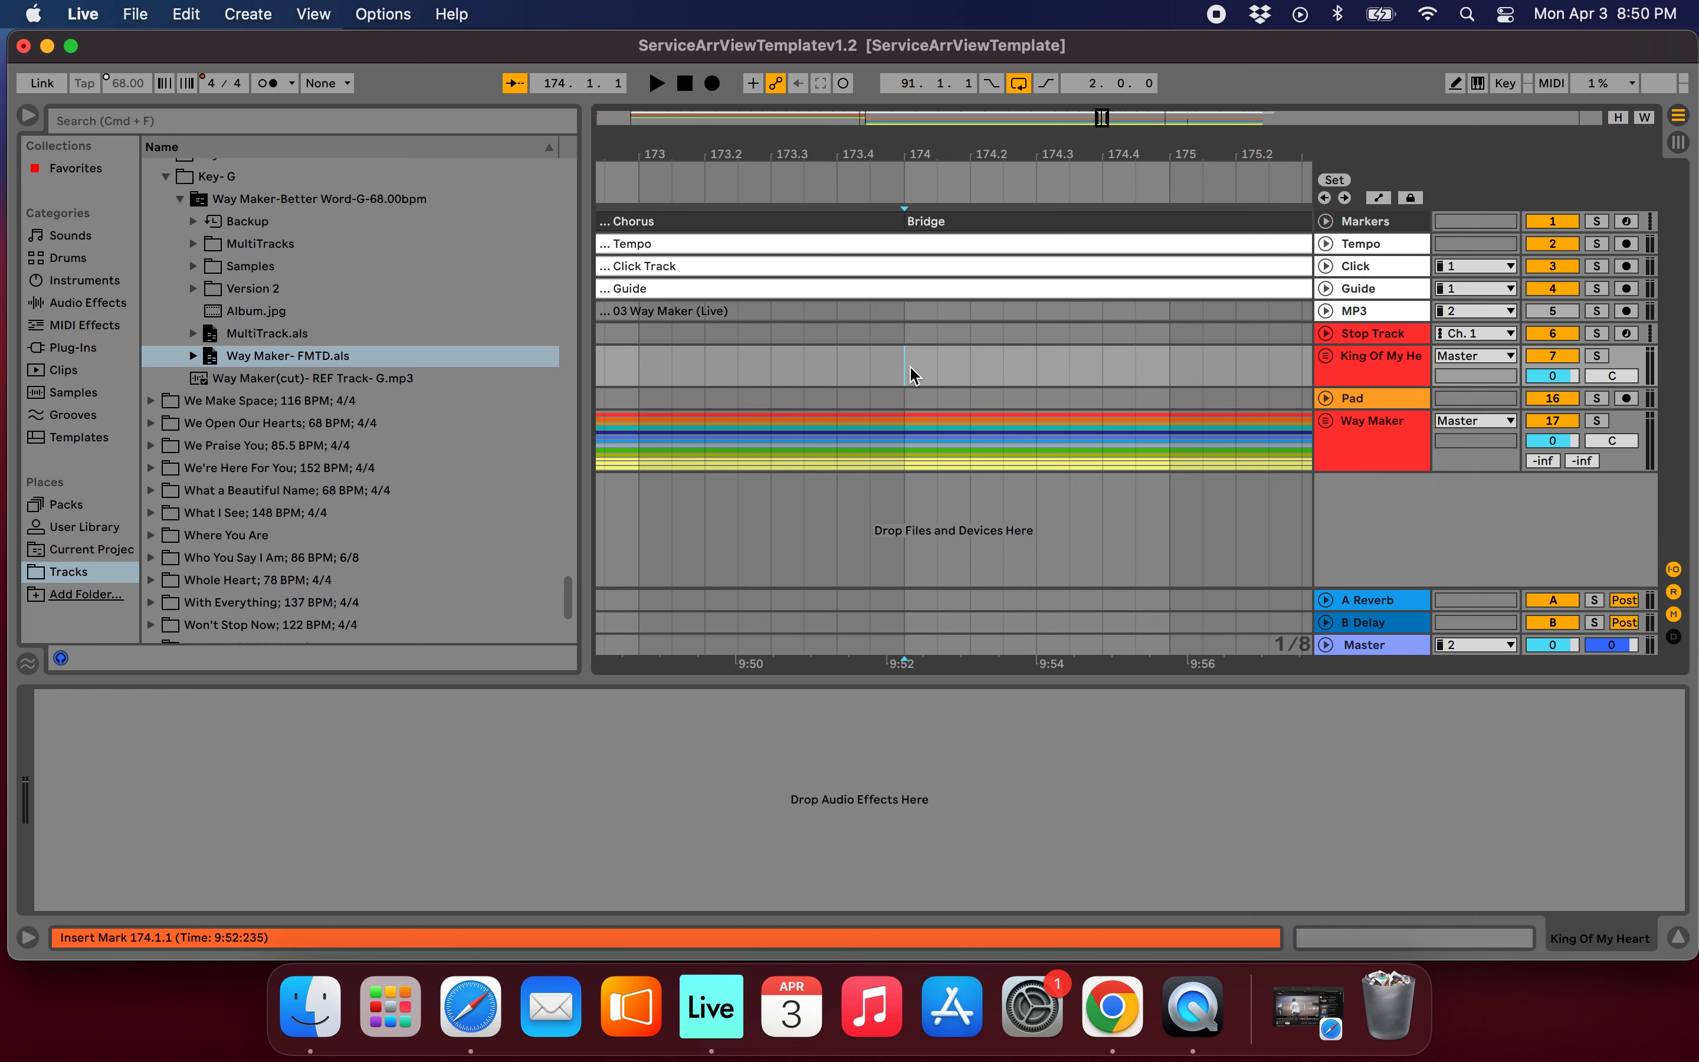
# Delete Way Maker's tempo, click, guide, MP3 and multitrack material between bars 93 and 173.
pyautogui.scroll(-10, 899, 269)
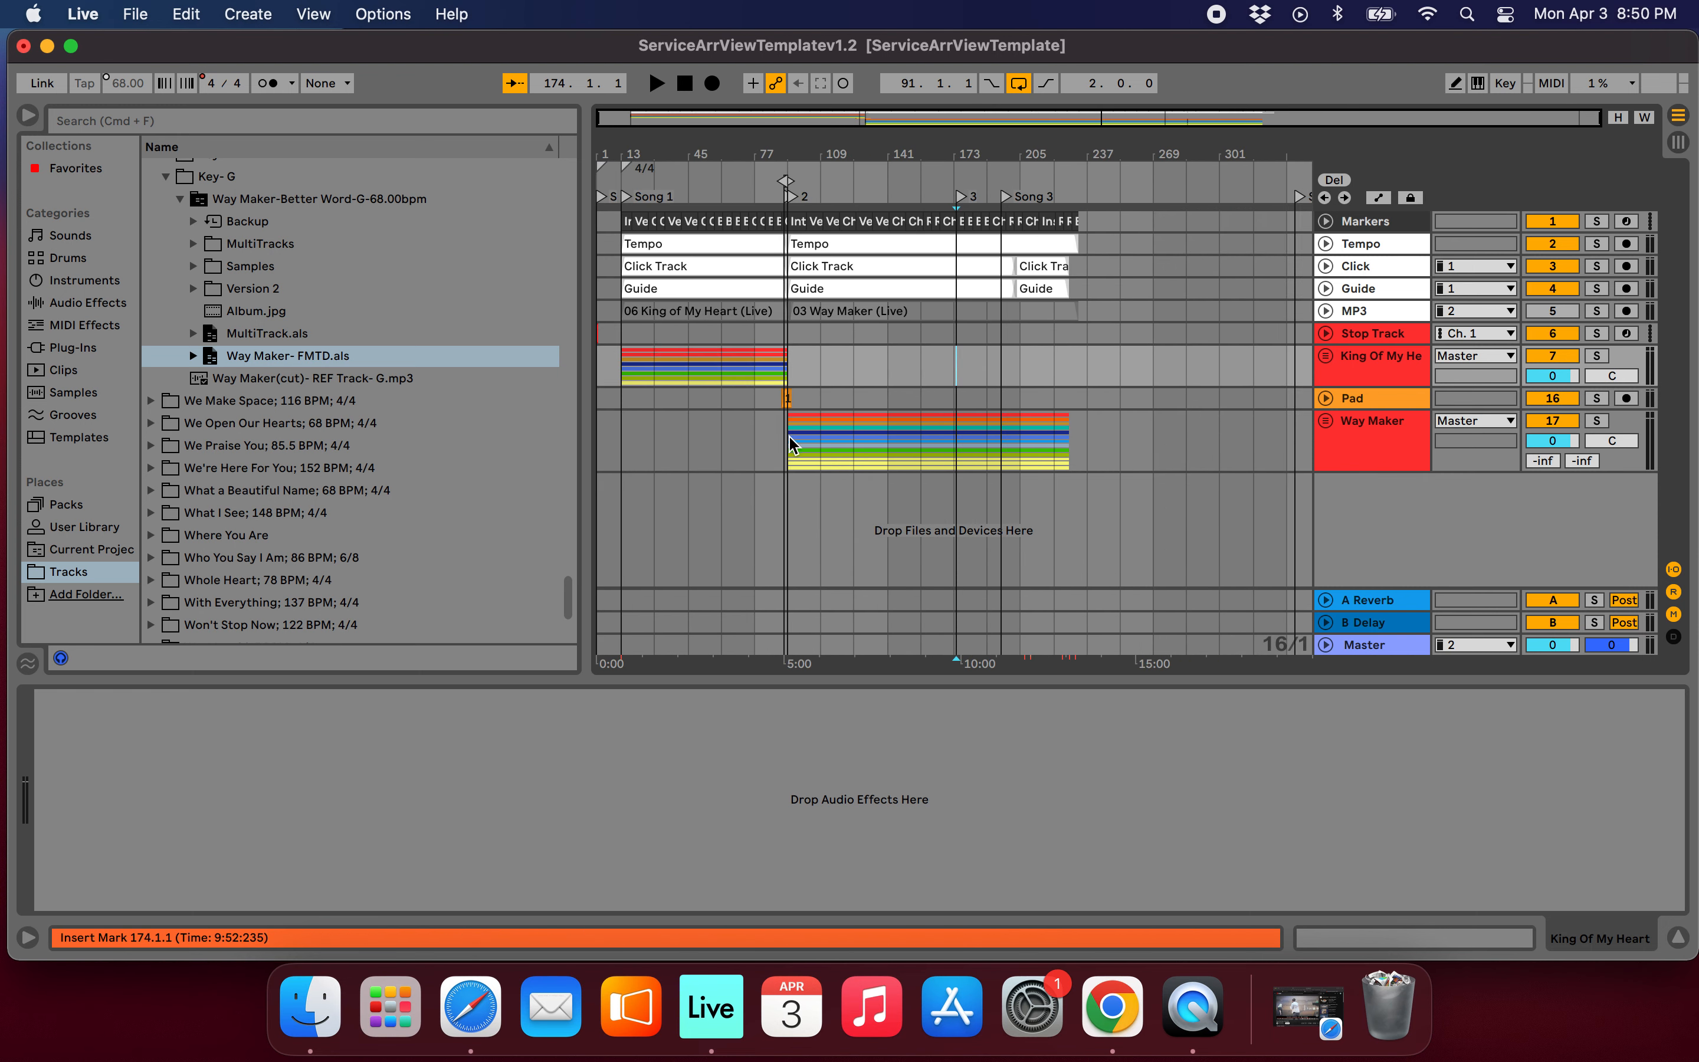
pyautogui.moveTo(792, 444); pyautogui.dragTo(947, 261)
pyautogui.press('Delete')
pyautogui.scroll(5, 938, 264)
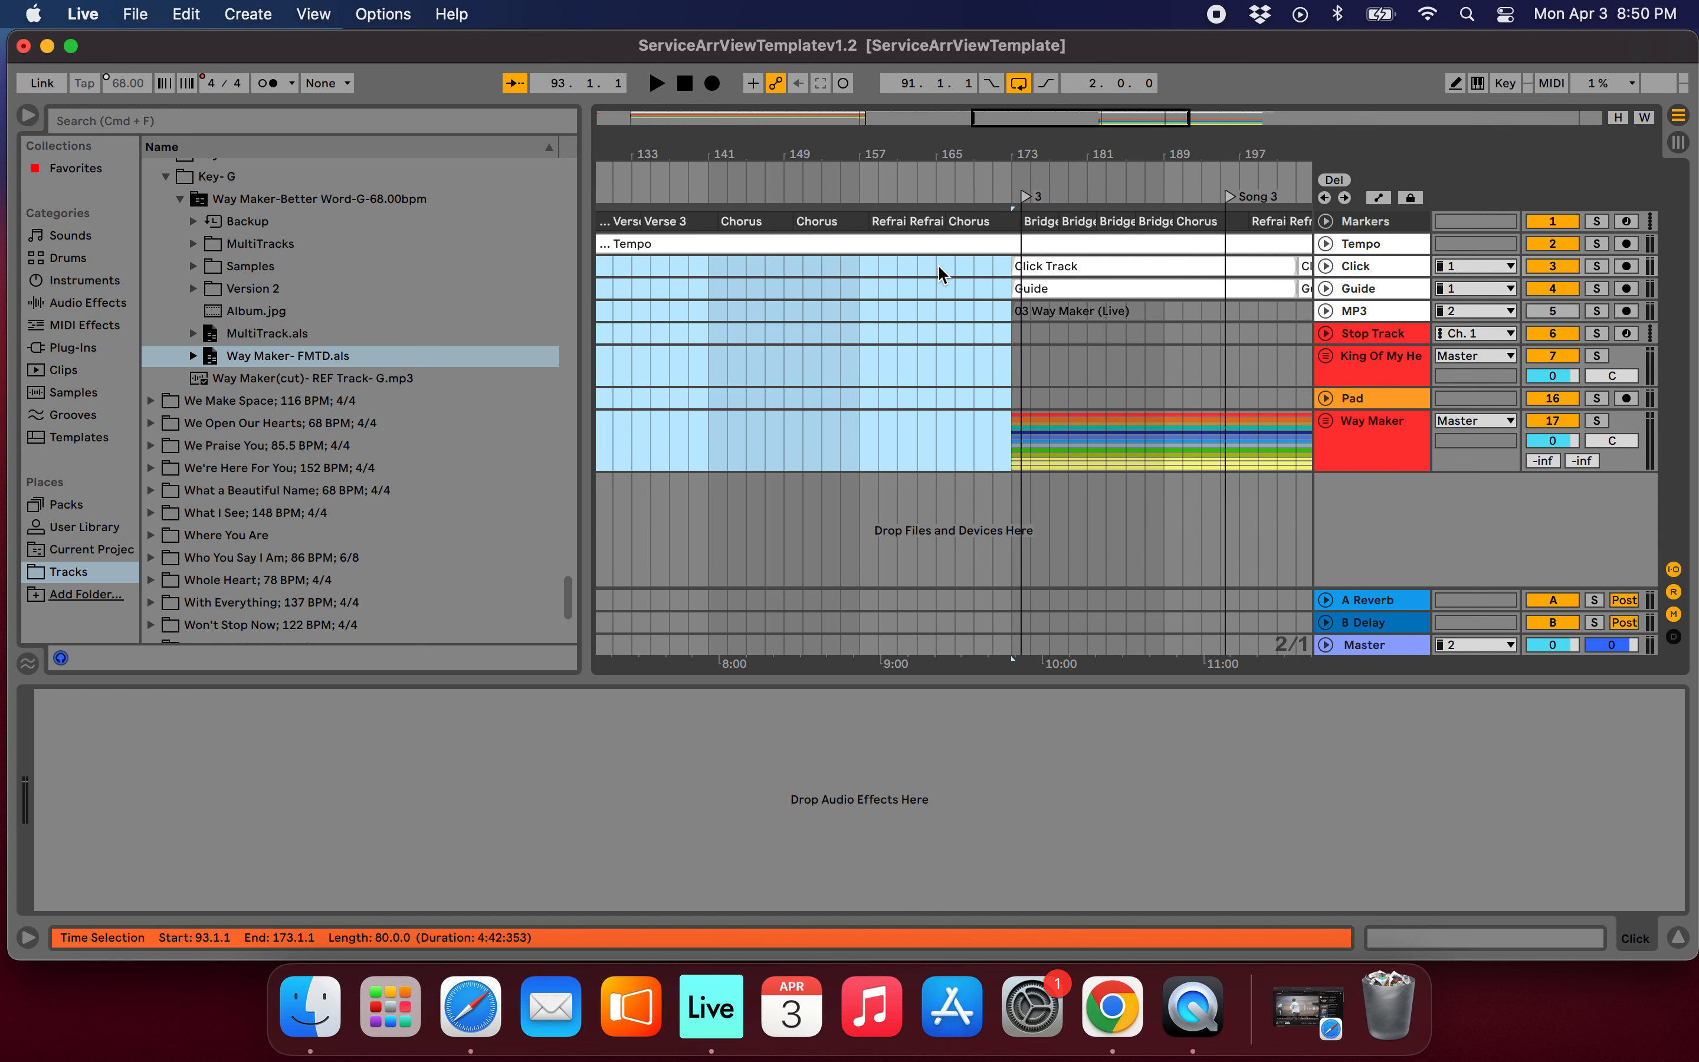
pyautogui.scroll(-1, 939, 264)
pyautogui.scroll(-3, 981, 436)
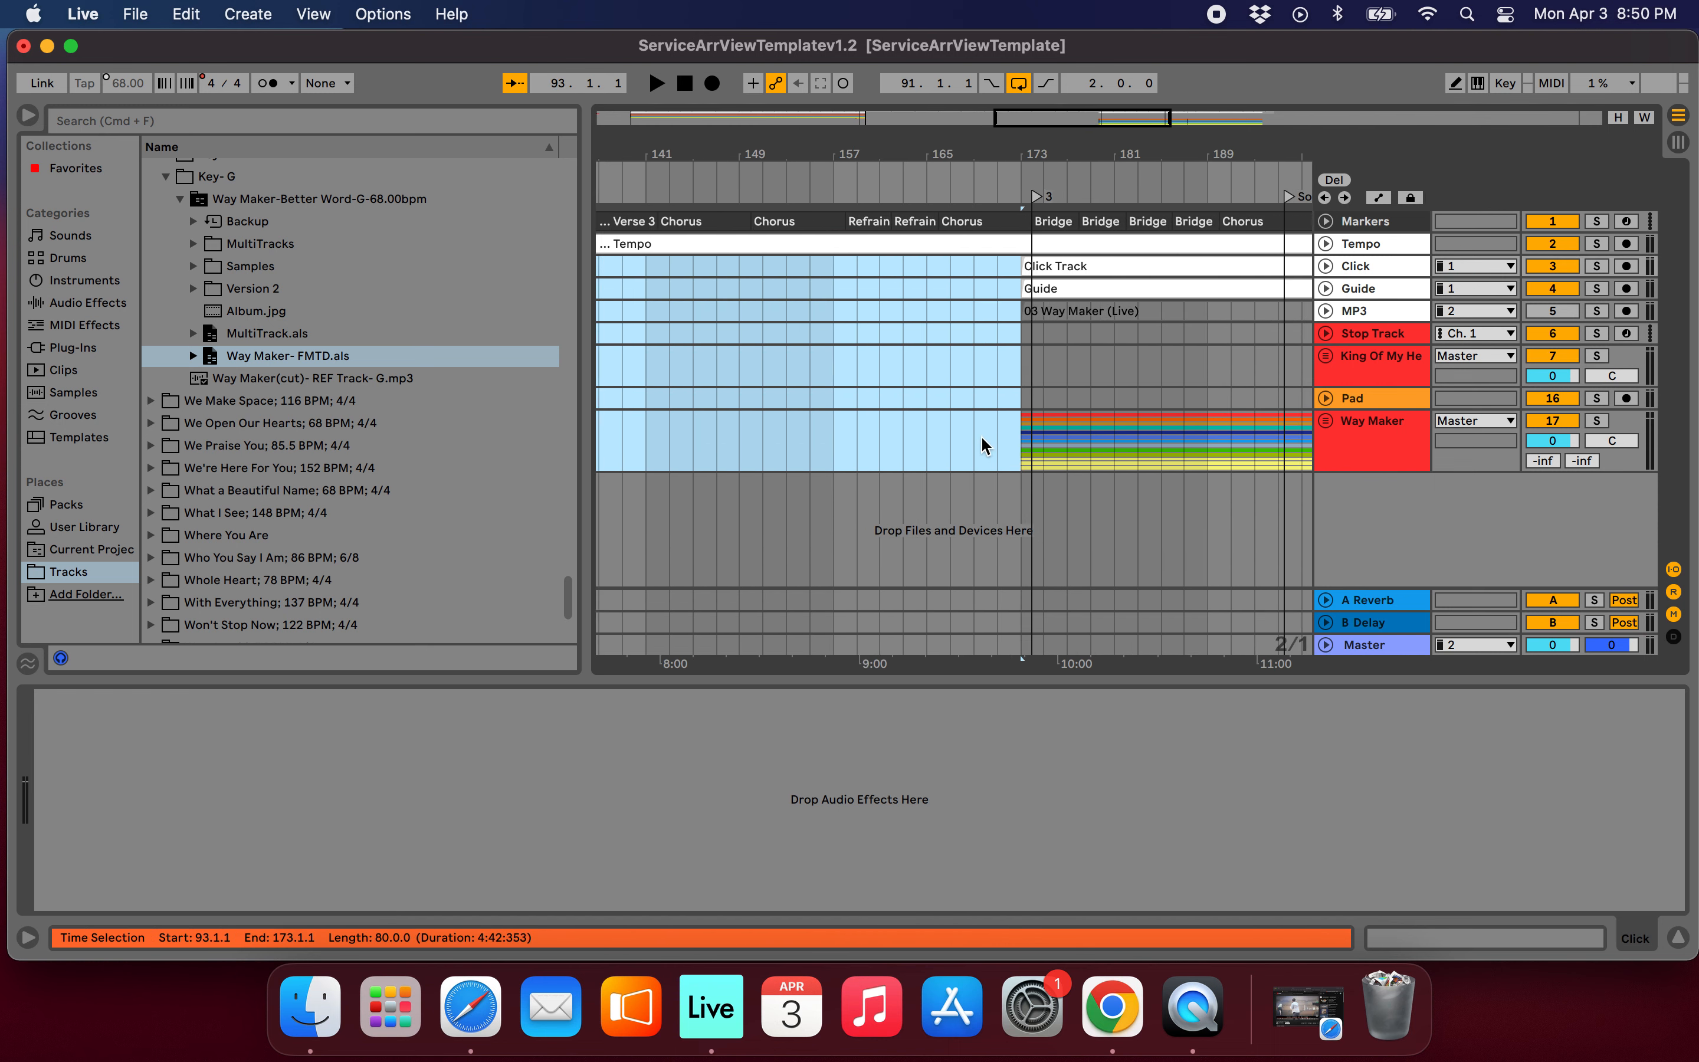
pyautogui.scroll(-3, 981, 435)
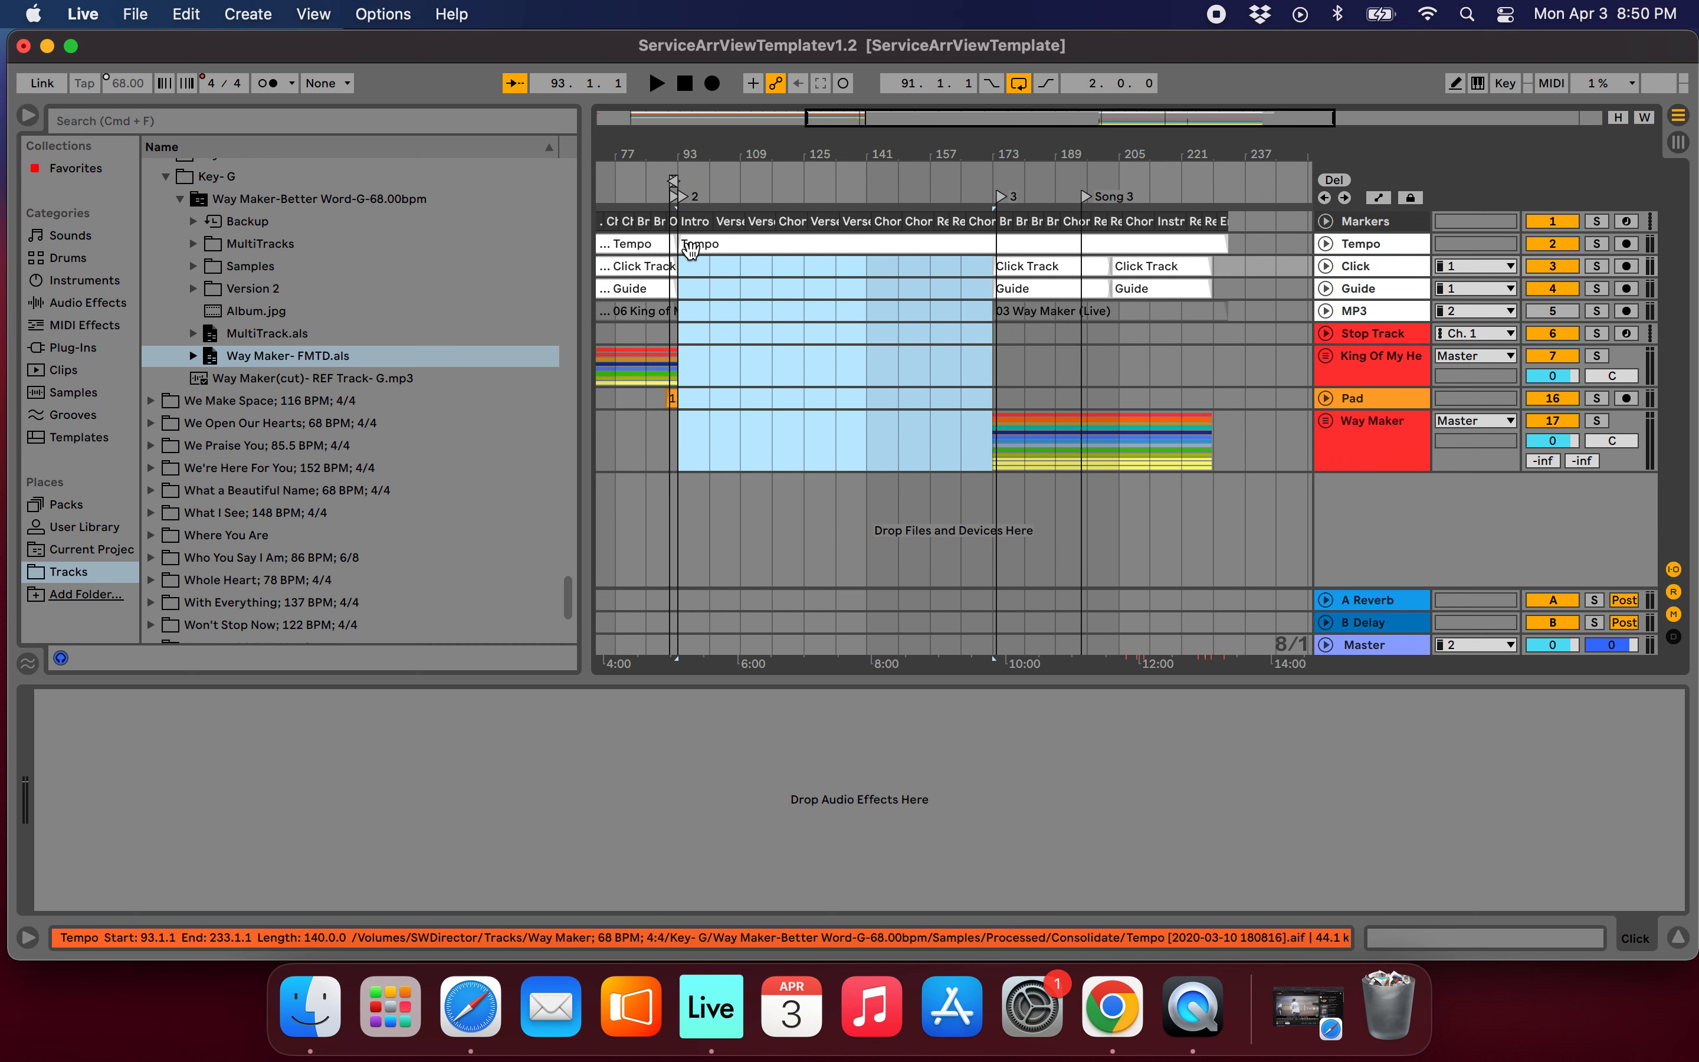
pyautogui.click(823, 249)
pyautogui.moveTo(823, 250); pyautogui.dragTo(1017, 253)
# Trim the starts of Way Maker's click, guide, MP3, multitrack and tempo clips to bar 174.
pyautogui.scroll(1, 1018, 257)
pyautogui.scroll(10, 1017, 256)
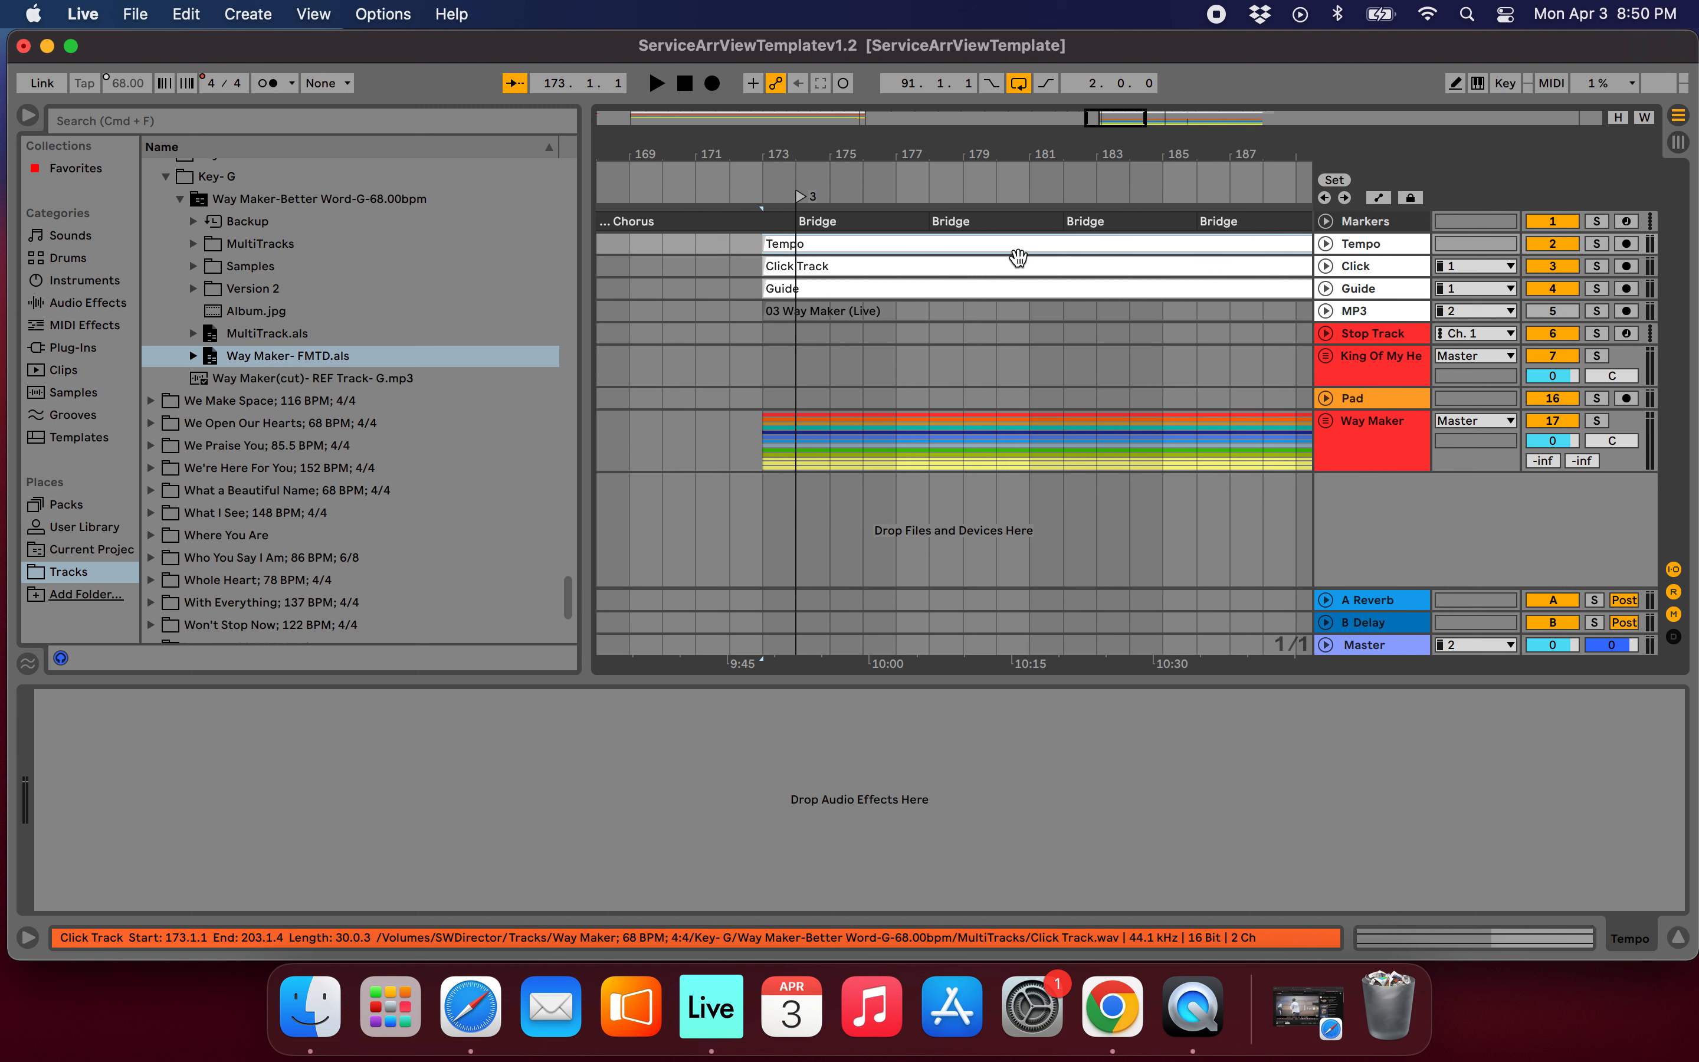
pyautogui.click(795, 266)
pyautogui.moveTo(764, 287)
pyautogui.mouseDown()
pyautogui.moveTo(795, 288)
pyautogui.moveTo(786, 306)
pyautogui.mouseUp()
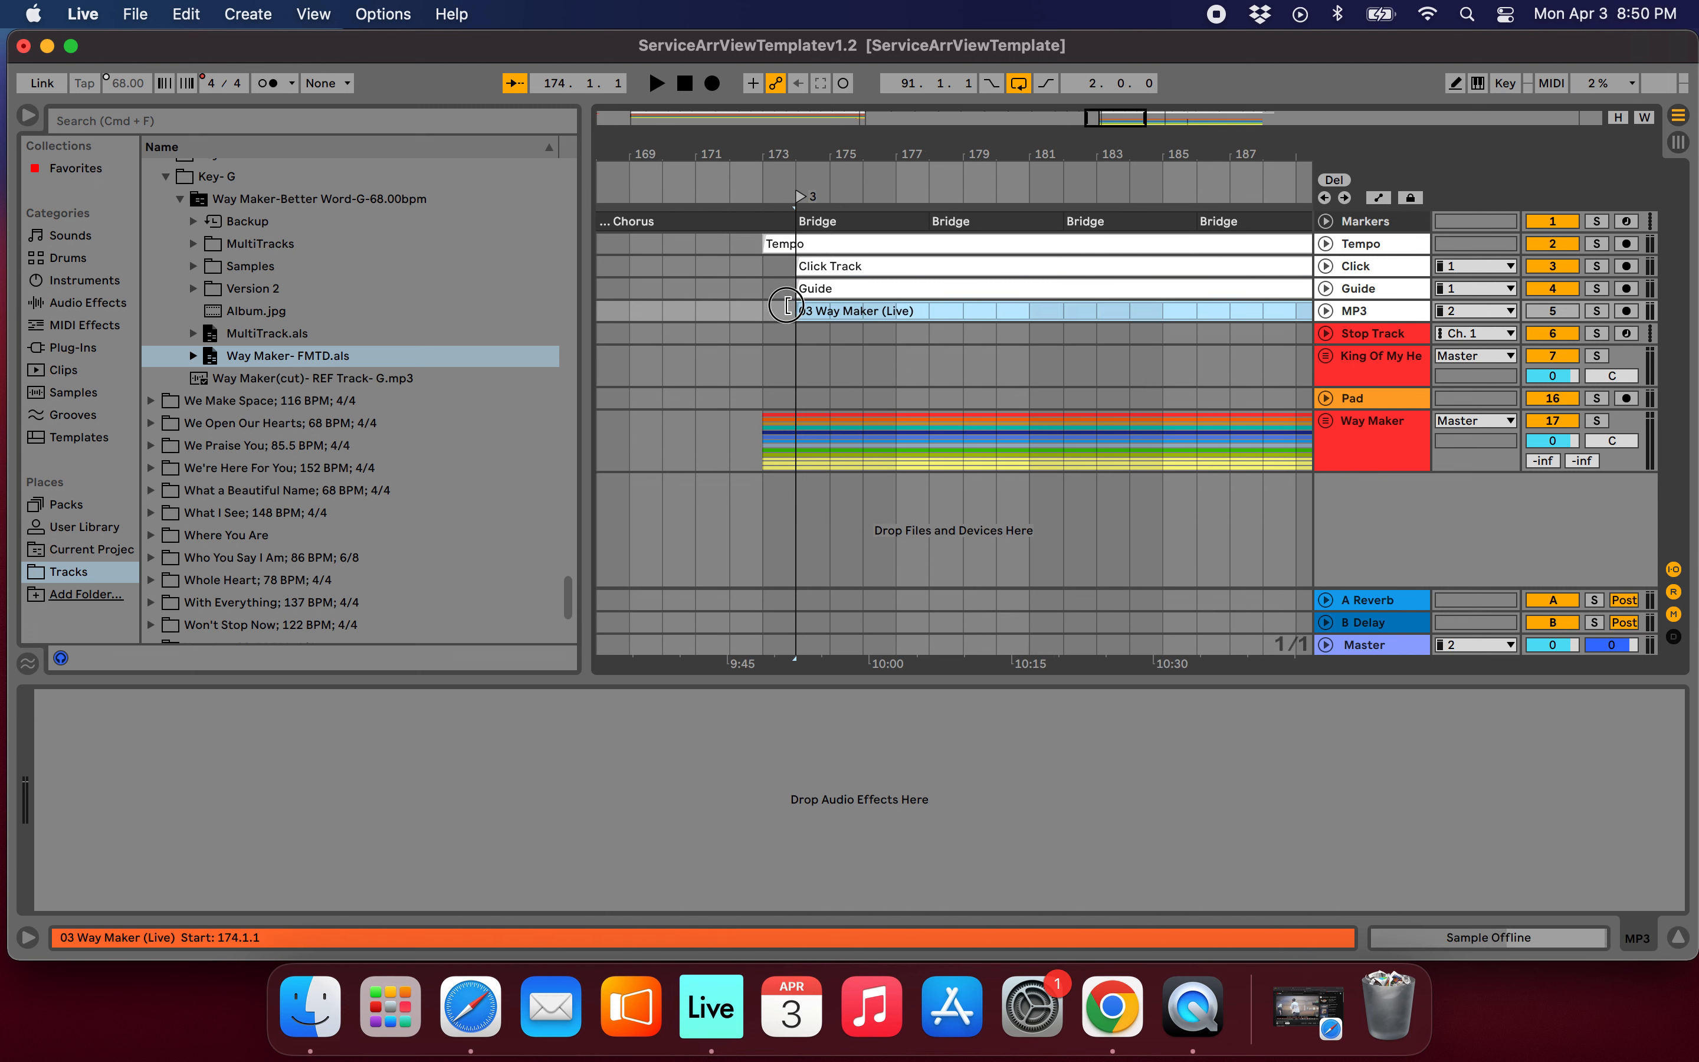
pyautogui.click(799, 198)
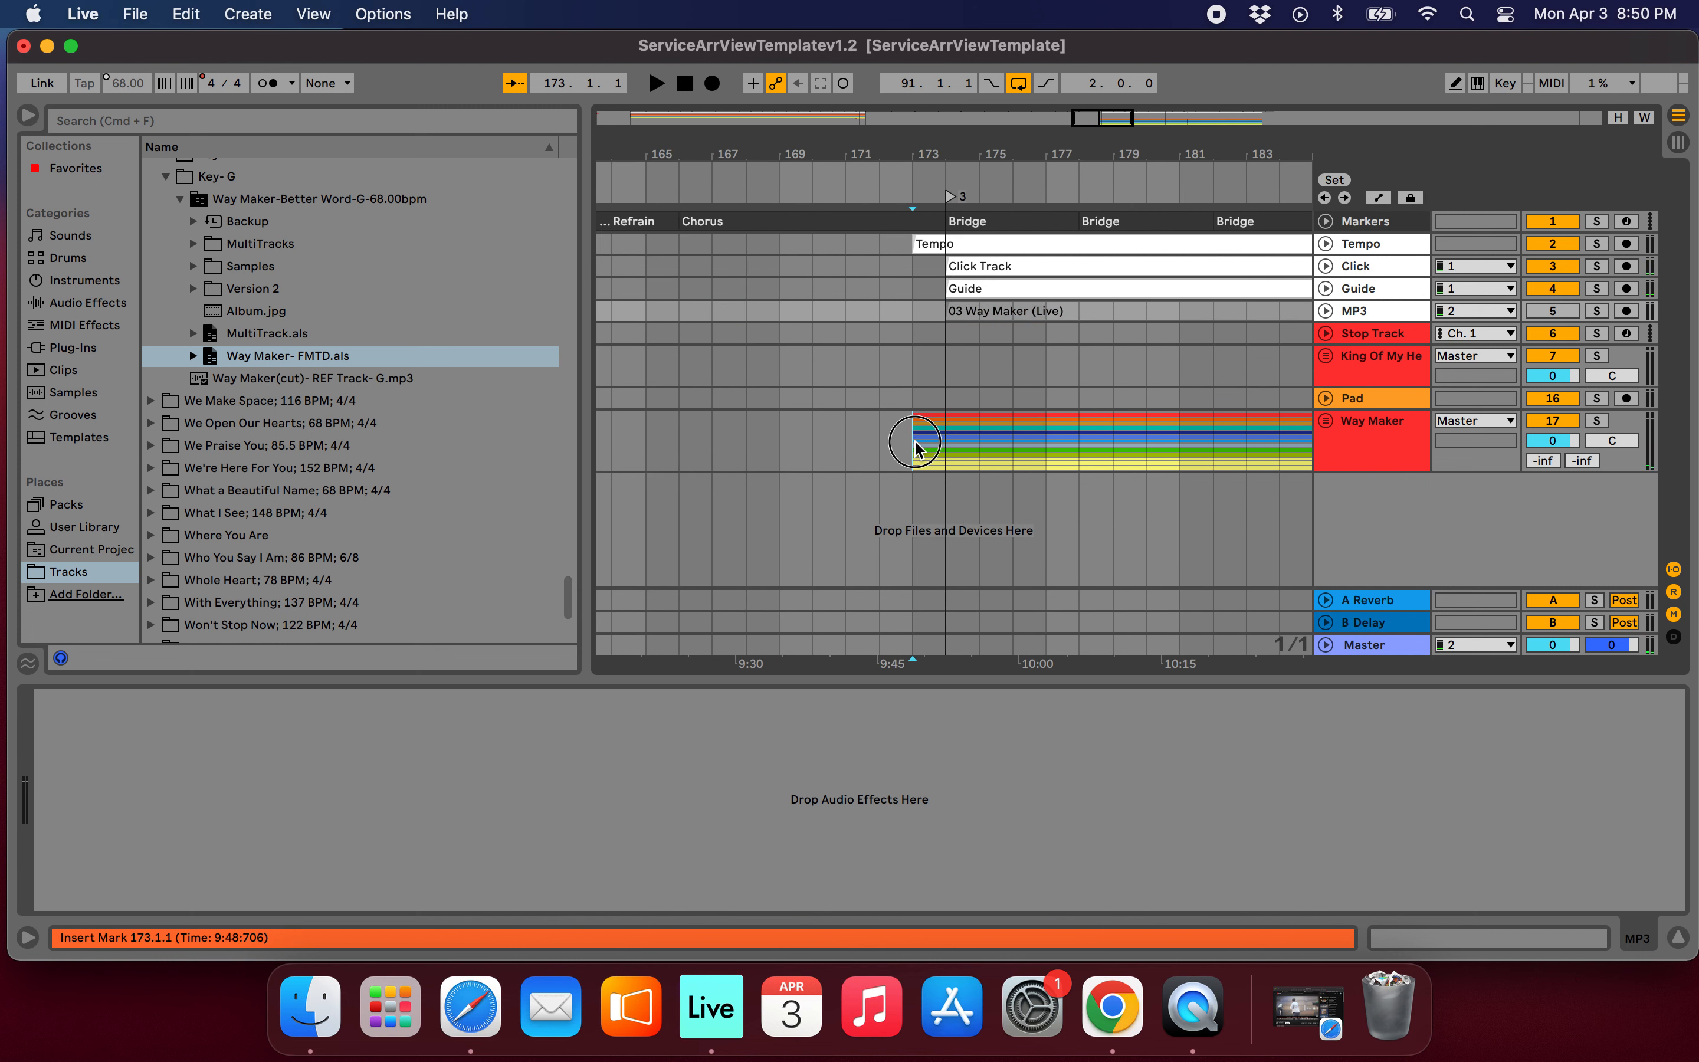
pyautogui.moveTo(917, 443); pyautogui.dragTo(941, 450)
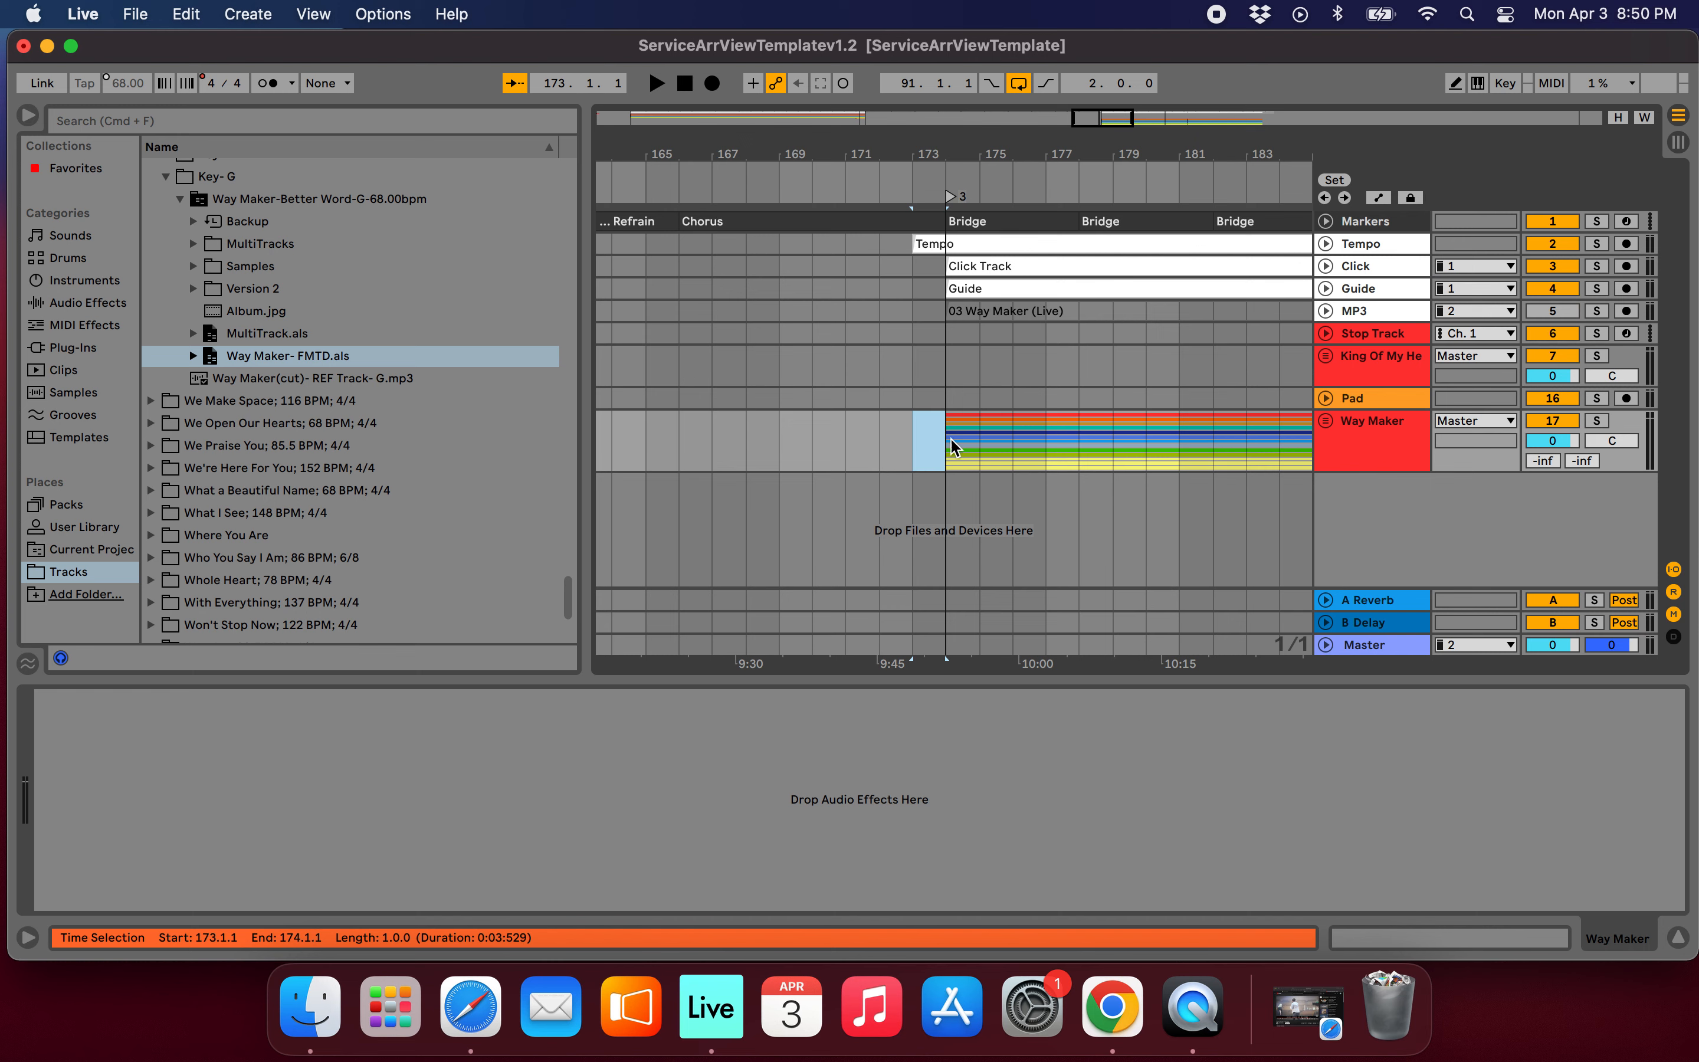
pyautogui.scroll(-5, 972, 434)
pyautogui.scroll(5, 948, 230)
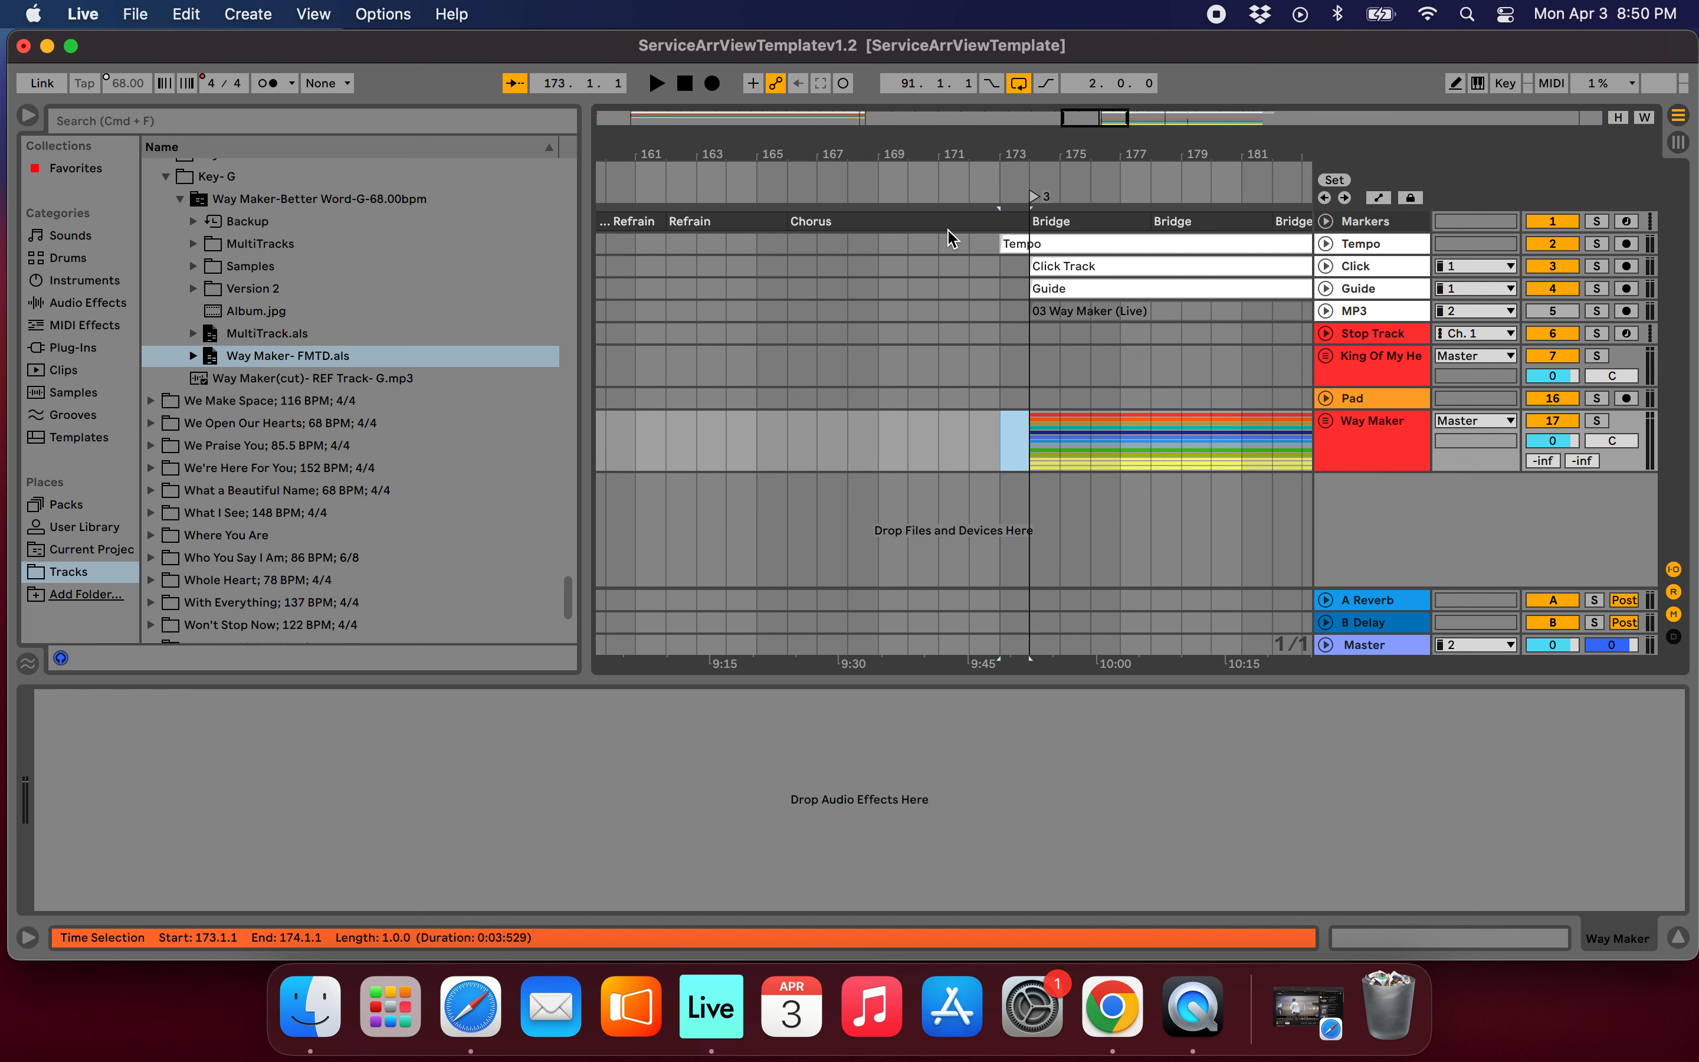
pyautogui.moveTo(1005, 244); pyautogui.dragTo(1033, 245)
# Delete Way Maker's section marker clips from the Intro at bar 93 up to the first Bridge at bar 174.
pyautogui.scroll(-5, 957, 259)
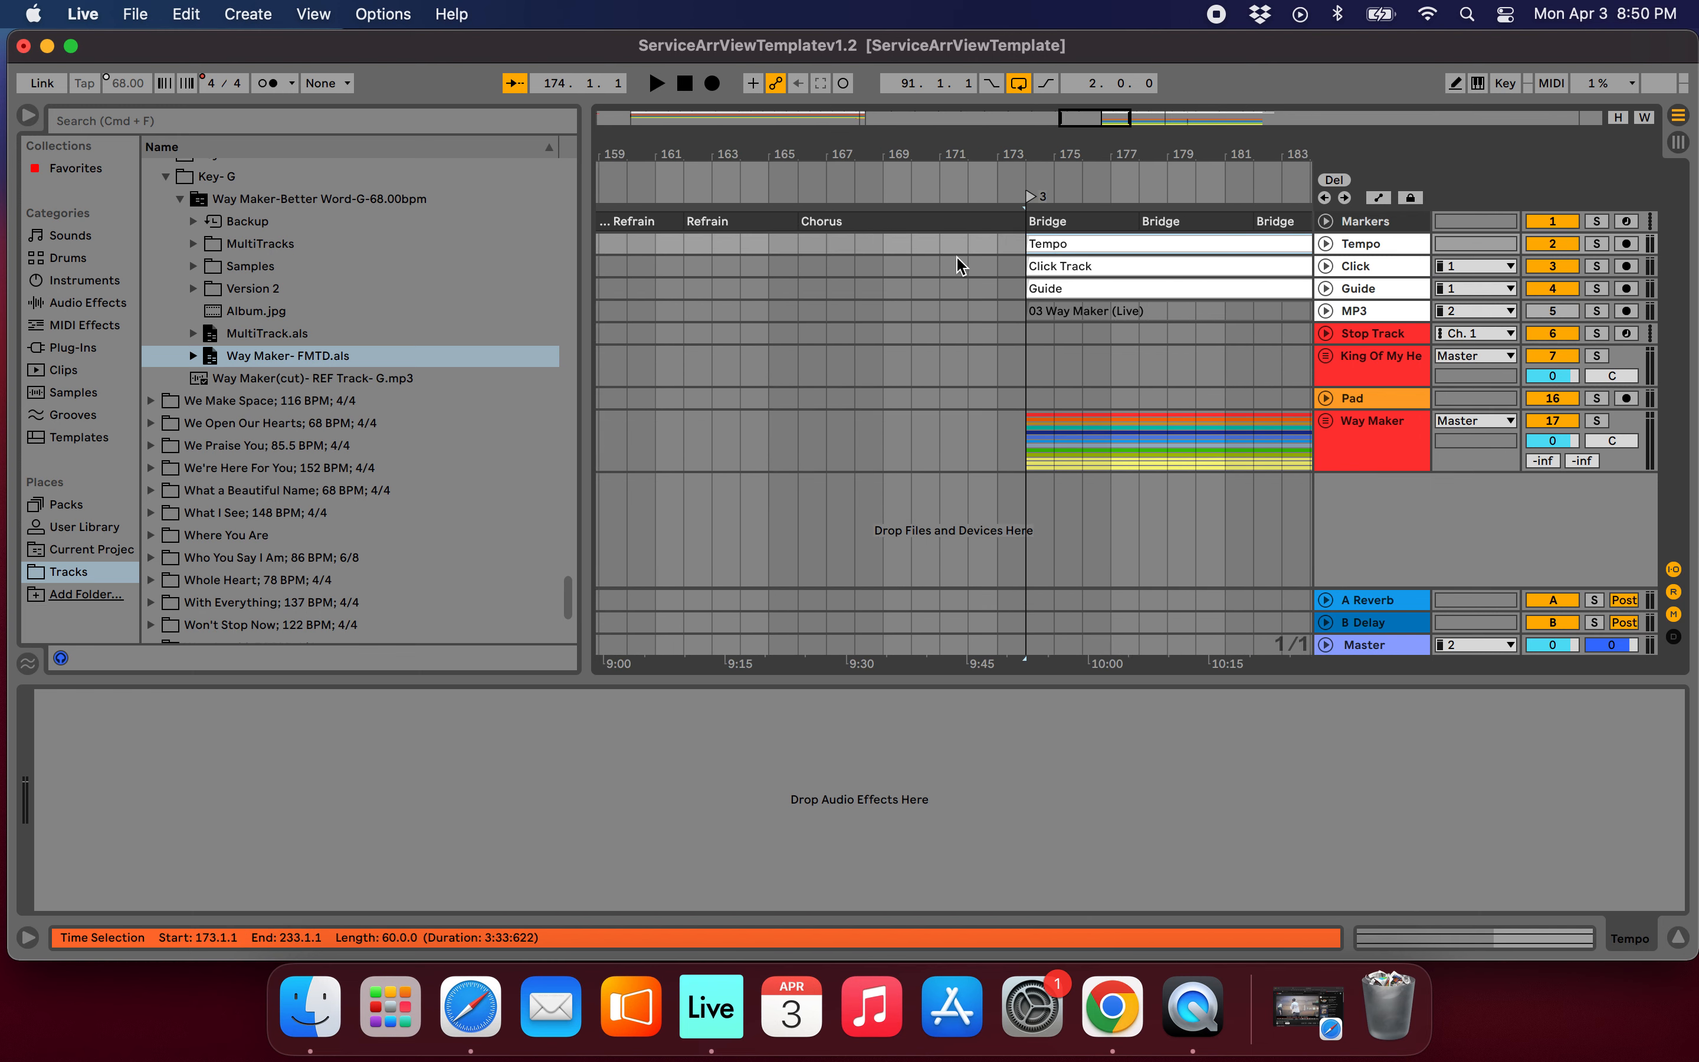
pyautogui.click(684, 222)
pyautogui.press('Delete')
pyautogui.click(683, 218)
pyautogui.moveTo(735, 222)
pyautogui.mouseDown()
pyautogui.moveTo(713, 205)
pyautogui.moveTo(687, 218)
pyautogui.moveTo(959, 223)
pyautogui.mouseUp()
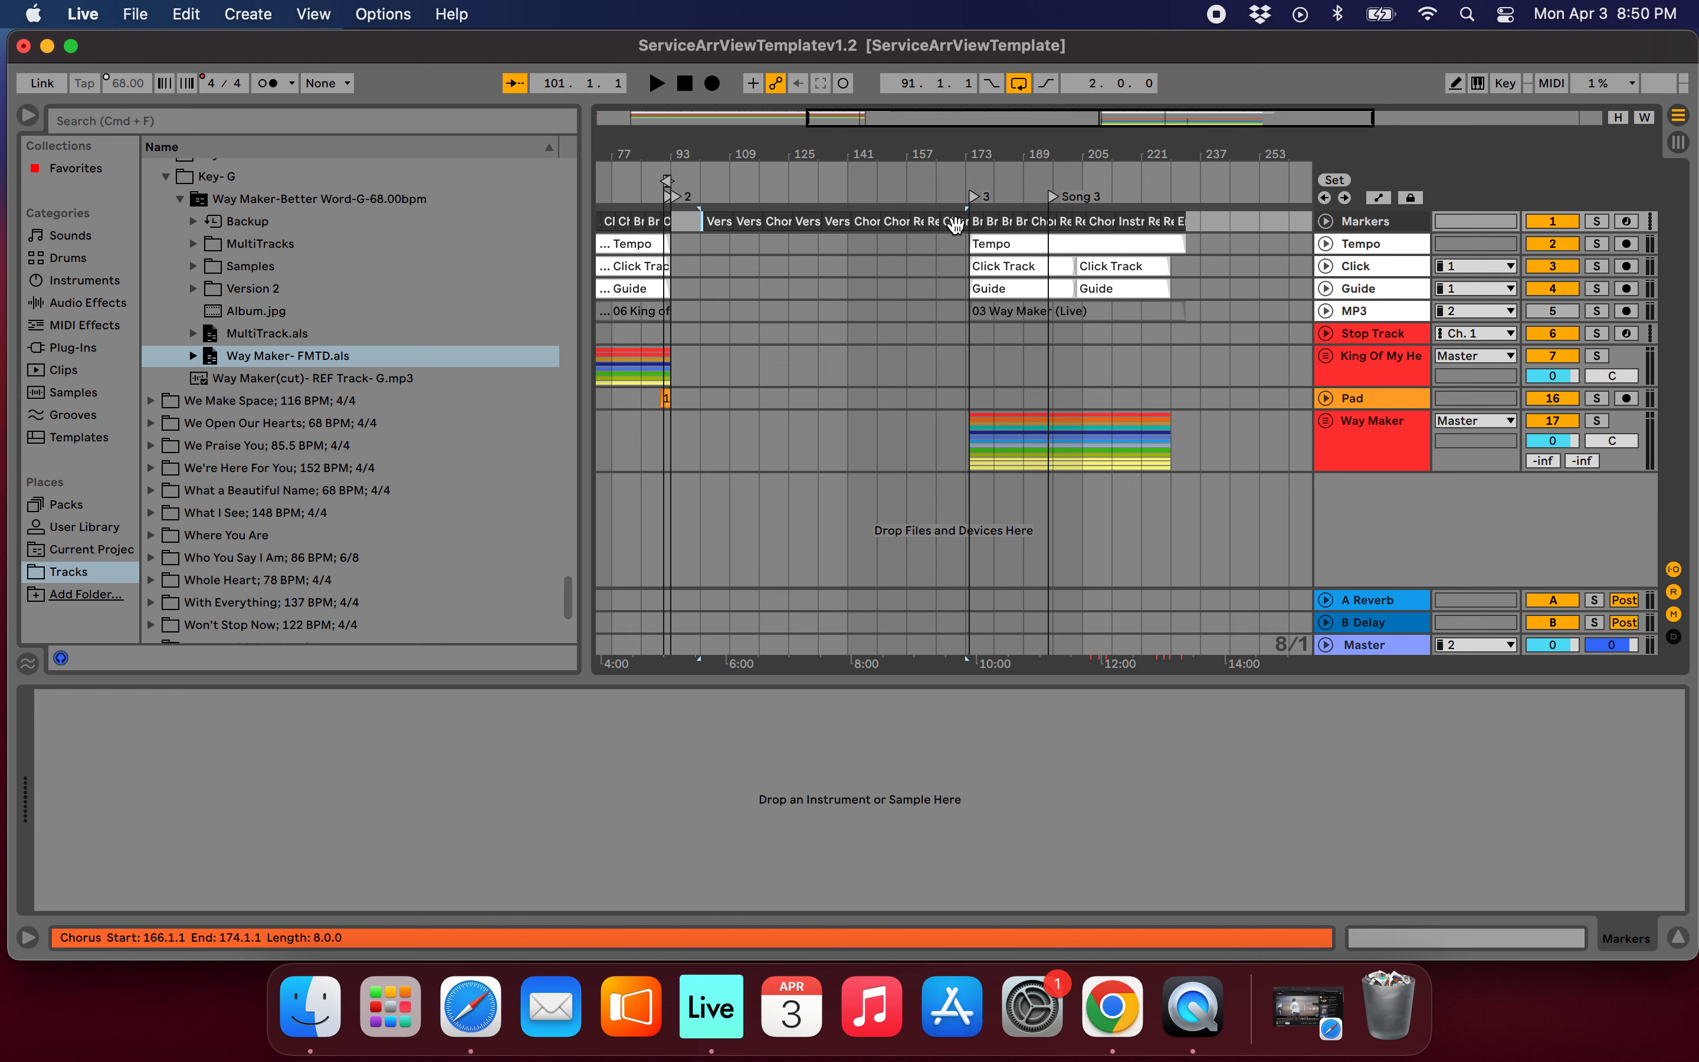
pyautogui.press('Delete')
pyautogui.scroll(10, 959, 224)
pyautogui.hscroll(2, 956, 225)
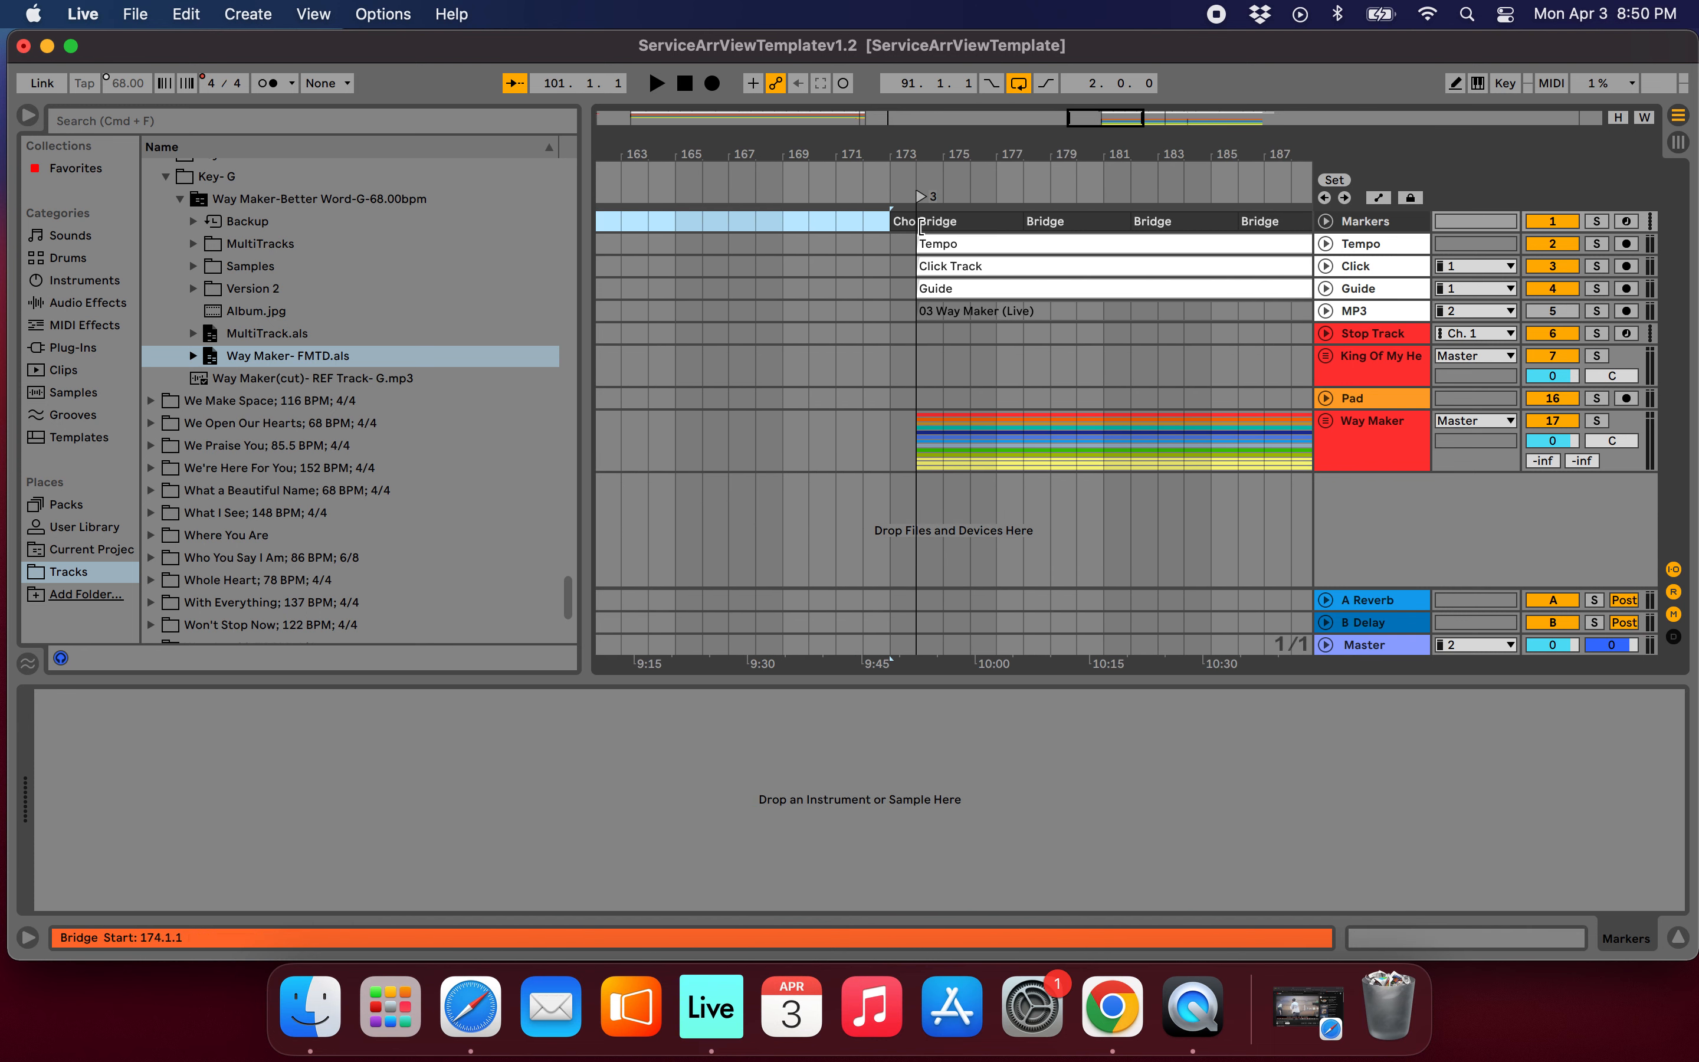
pyautogui.click(905, 229)
pyautogui.press('Delete')
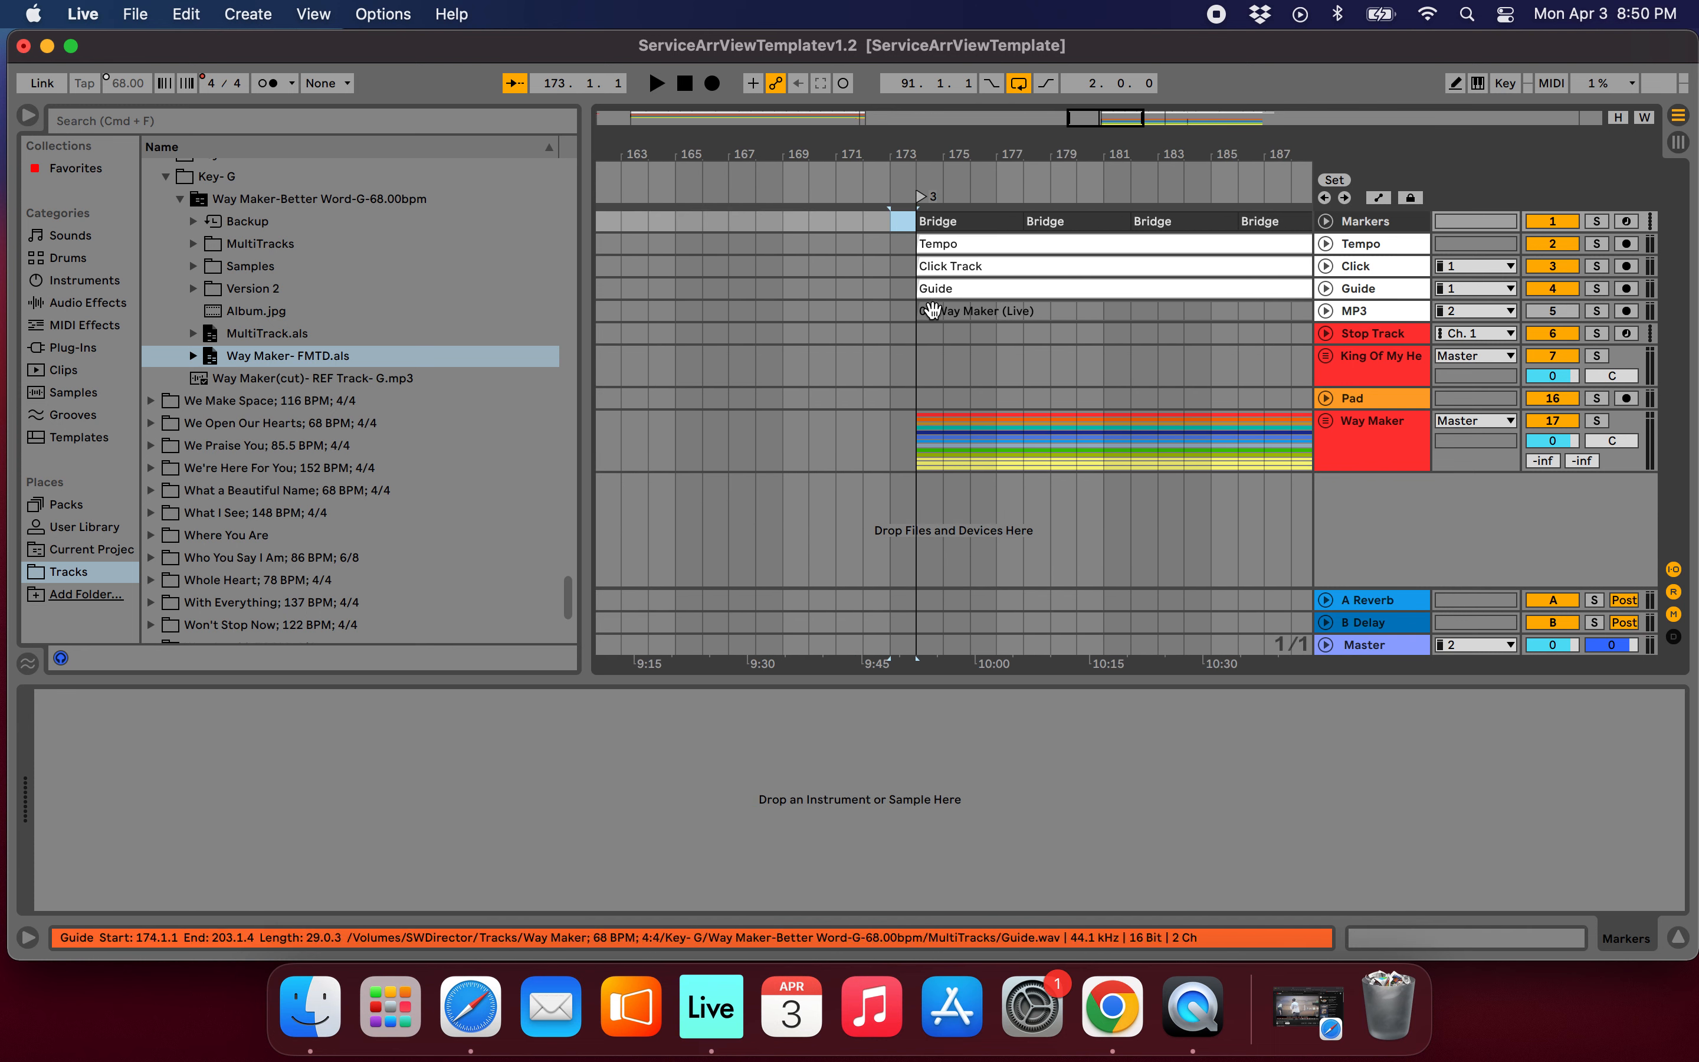
# Move all remaining Way Maker clips from bar 174 onward, including Markers and Tempo, to start at bar 93.
pyautogui.scroll(-10, 935, 318)
pyautogui.scroll(4, 1096, 312)
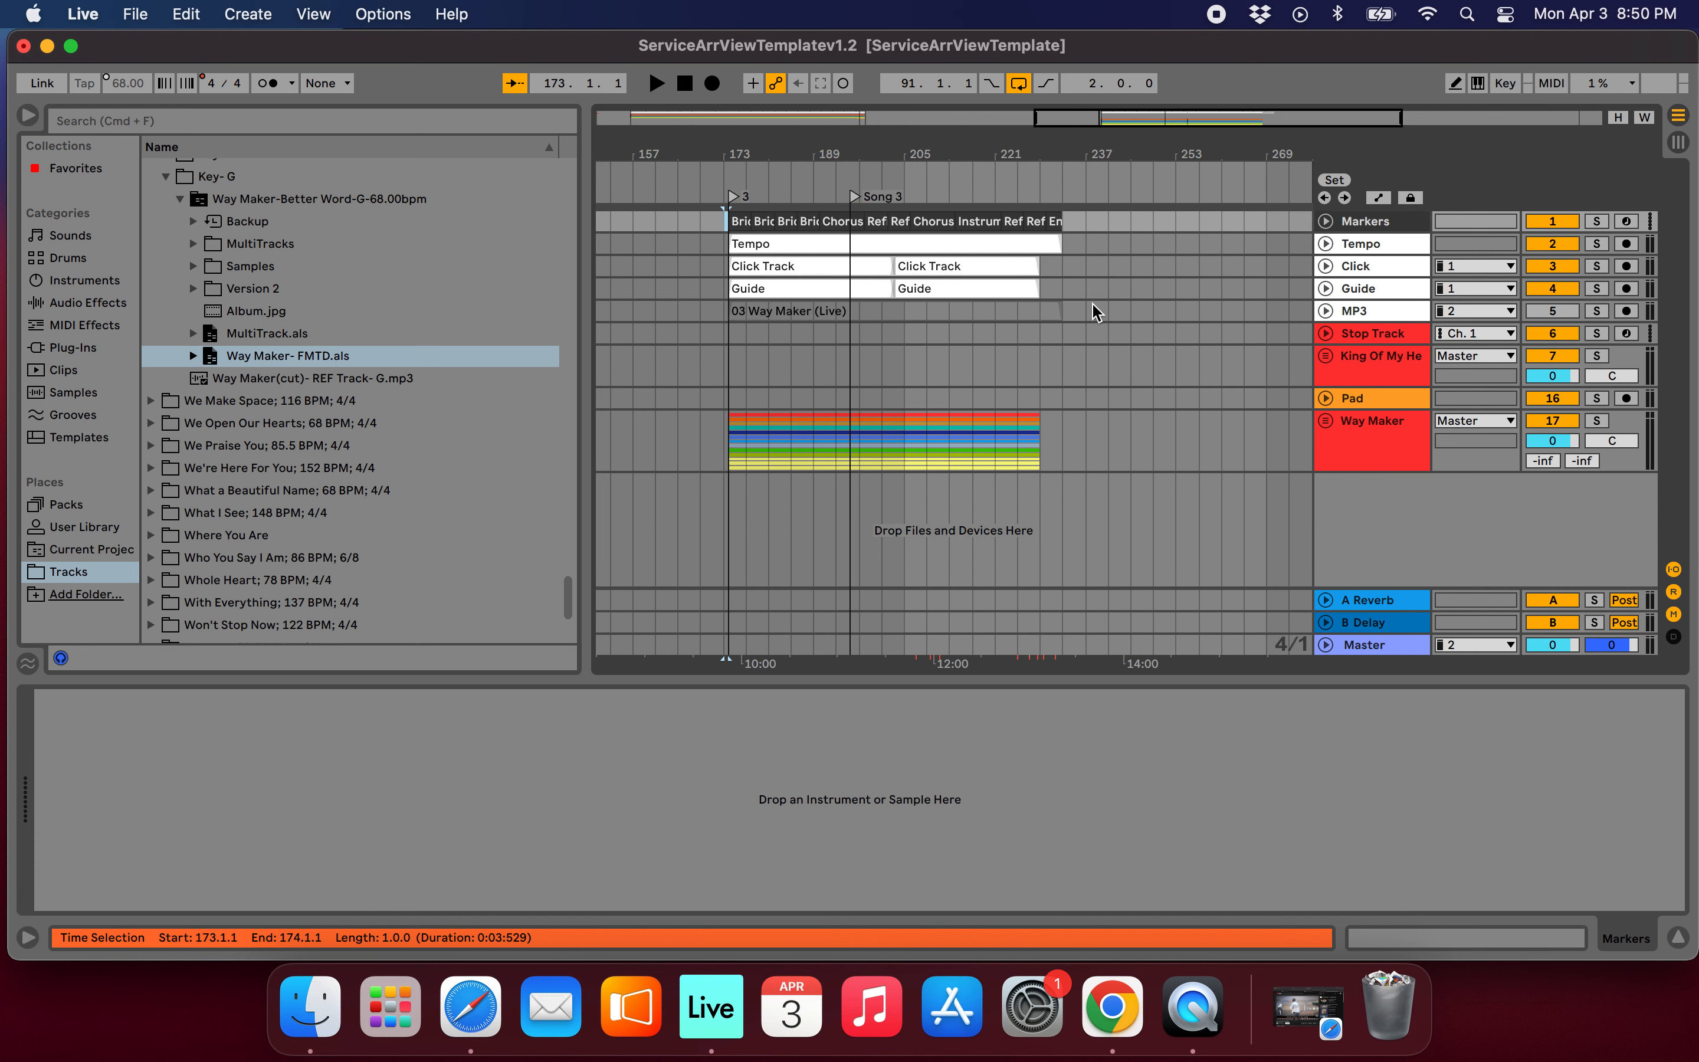
pyautogui.moveTo(1035, 266)
pyautogui.mouseDown()
pyautogui.moveTo(1090, 266)
pyautogui.moveTo(994, 220)
pyautogui.moveTo(857, 239)
pyautogui.moveTo(739, 222)
pyautogui.mouseUp()
pyautogui.click(1066, 447)
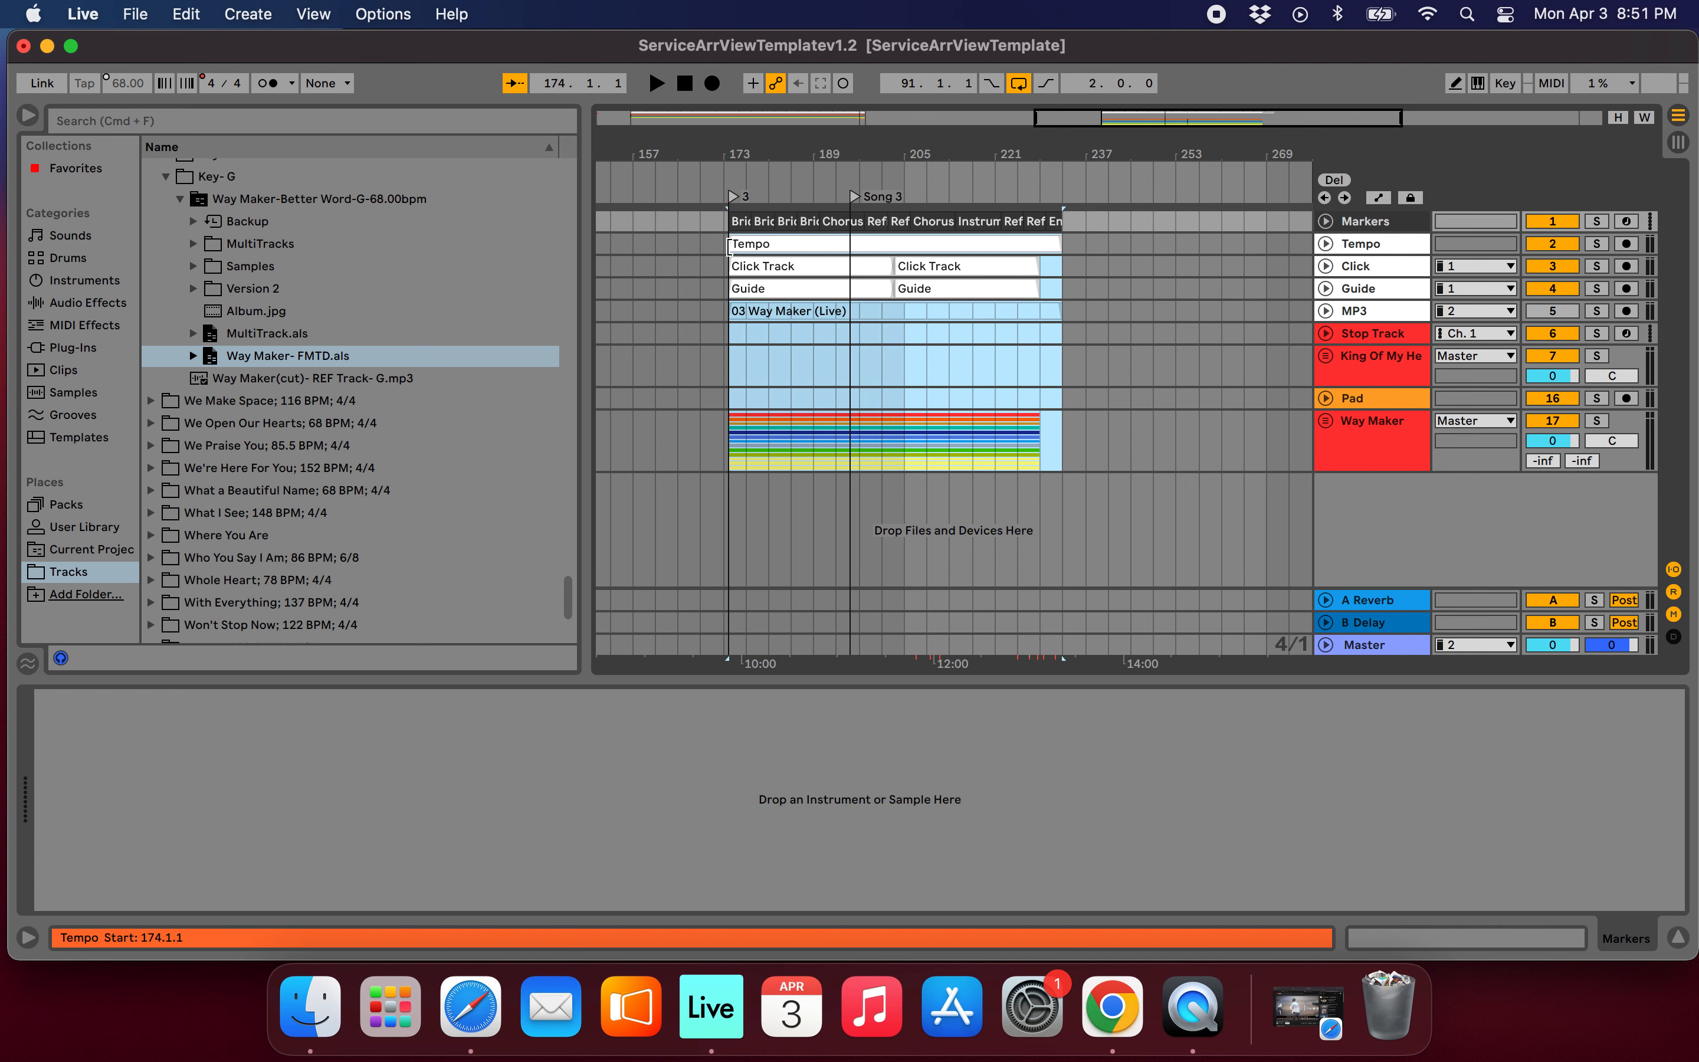
pyautogui.scroll(5, 731, 255)
pyautogui.scroll(-6, 733, 257)
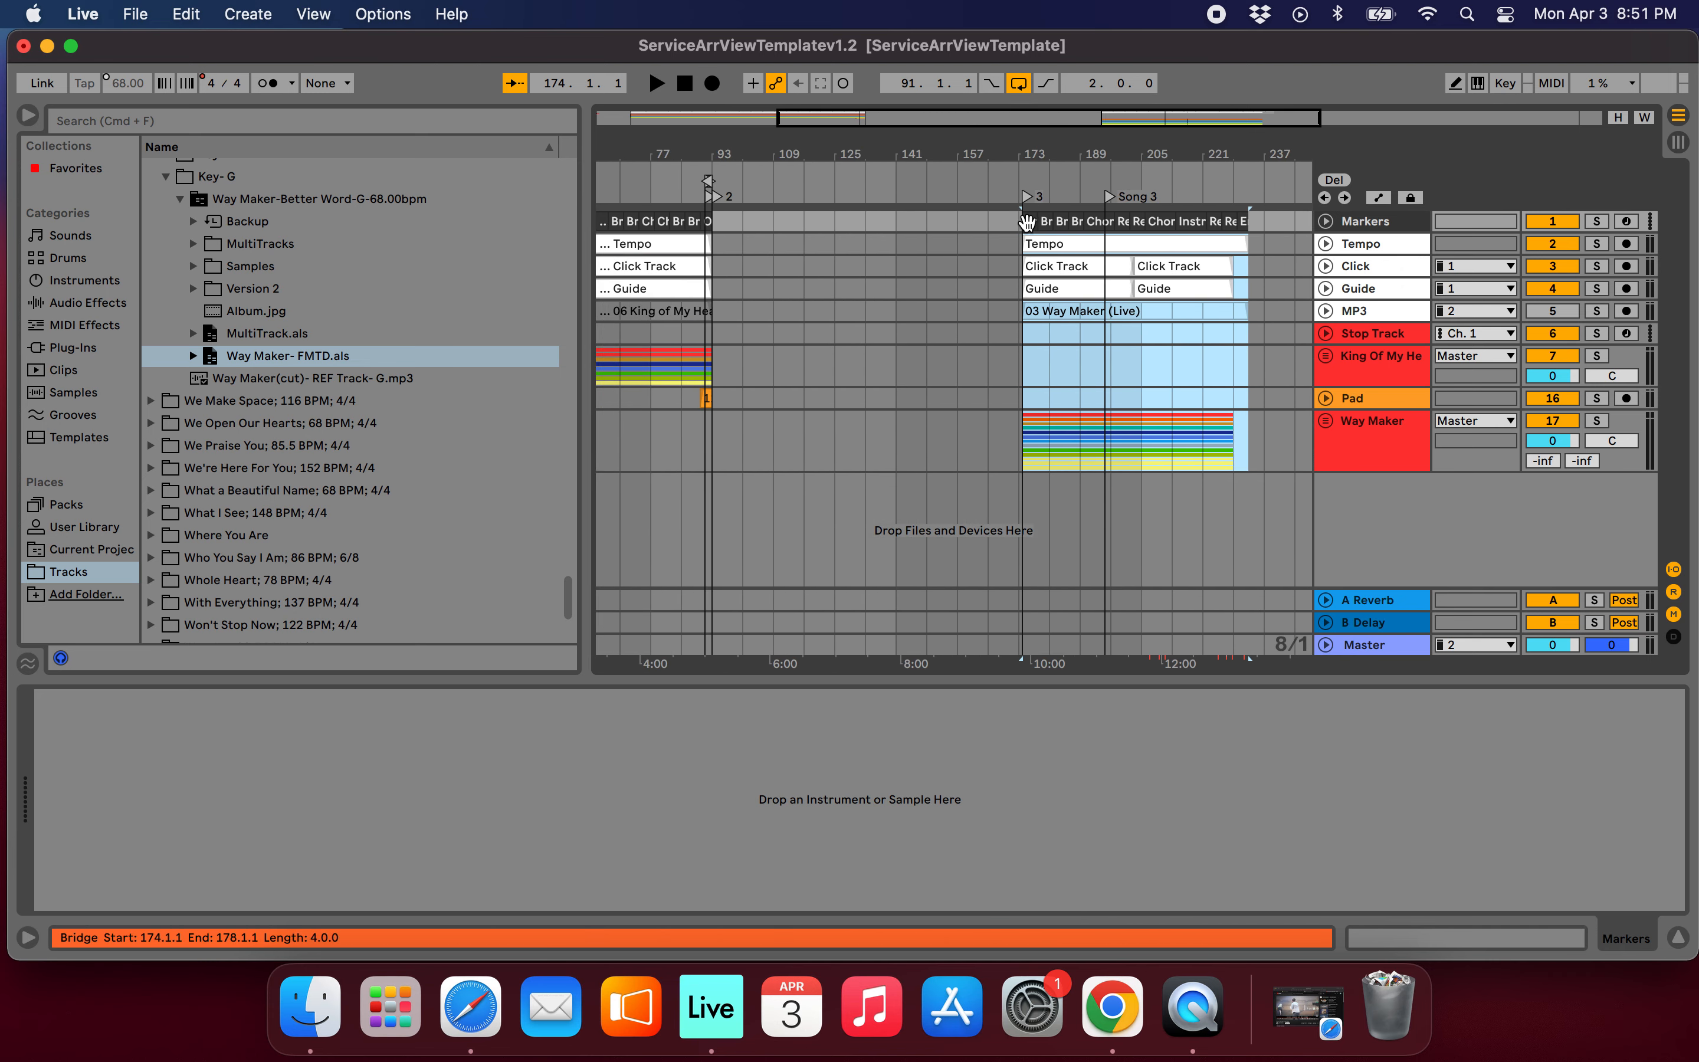
pyautogui.moveTo(1028, 222); pyautogui.dragTo(726, 233)
pyautogui.scroll(6, 890, 309)
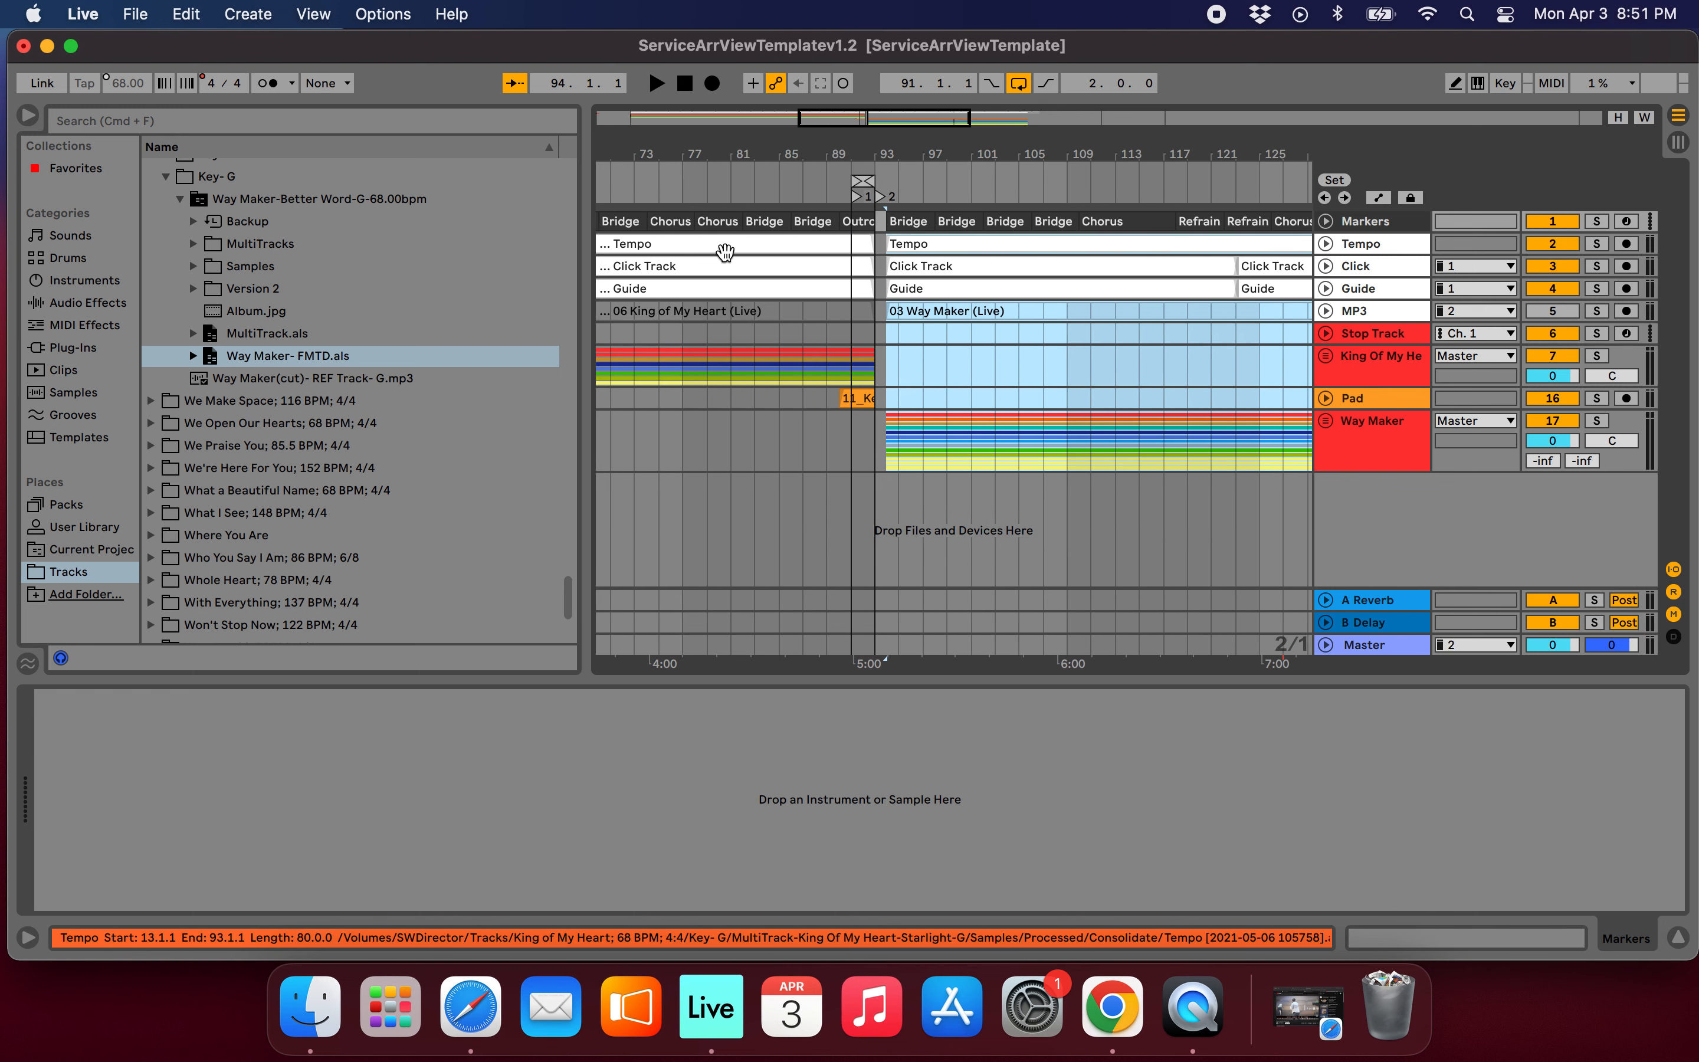
pyautogui.moveTo(897, 219); pyautogui.dragTo(886, 219)
# Look over the joined arrangement and play King of My Heart's ending into the loop at bar 91.
pyautogui.scroll(-6, 958, 302)
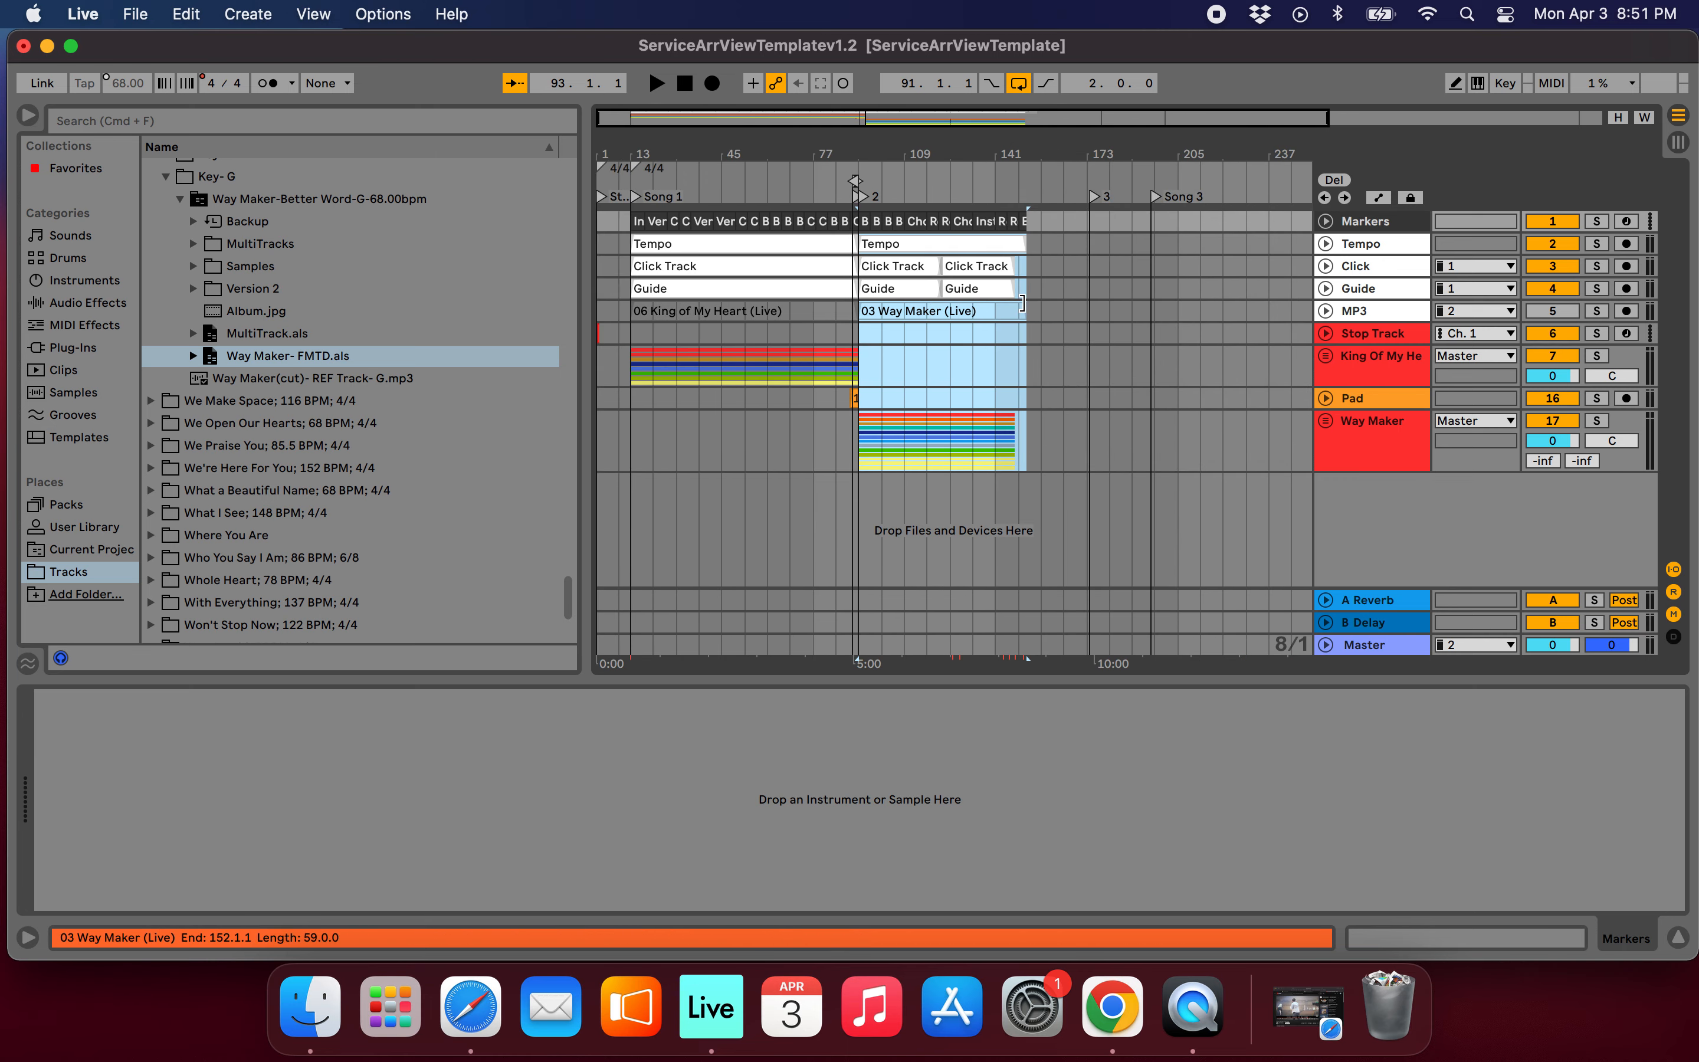
pyautogui.scroll(4, 985, 255)
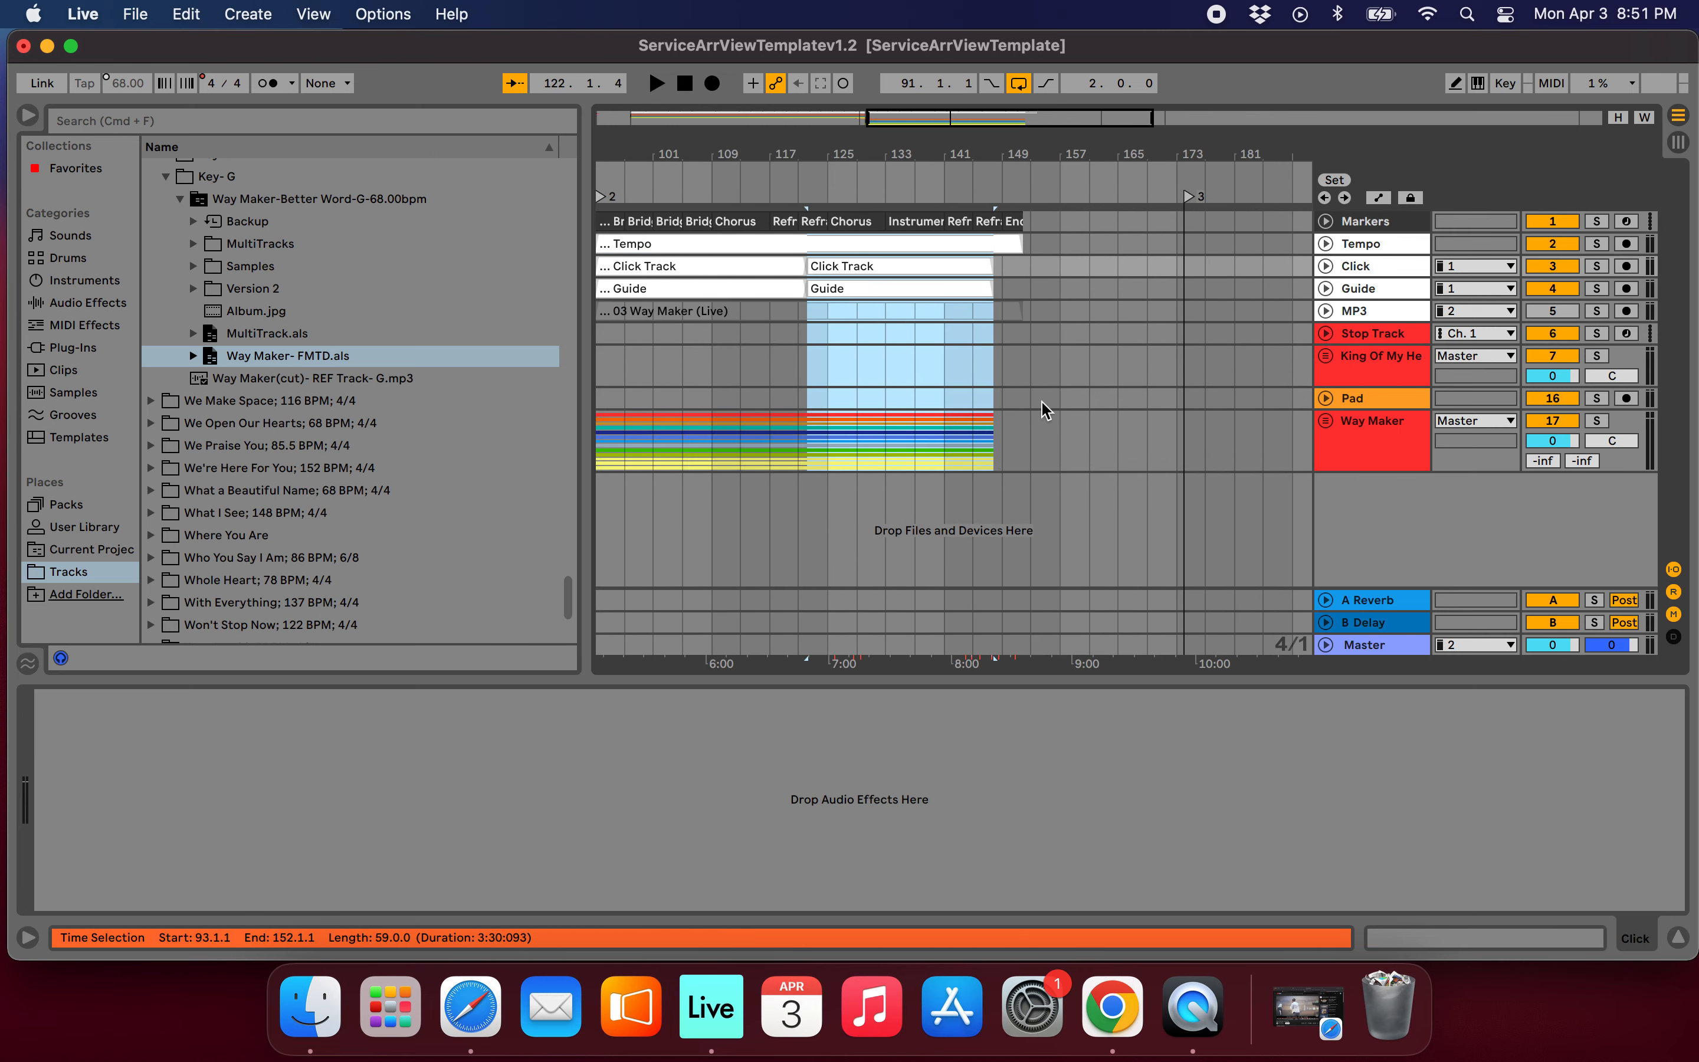
pyautogui.hscroll(-5, 928, 428)
pyautogui.scroll(4, 908, 229)
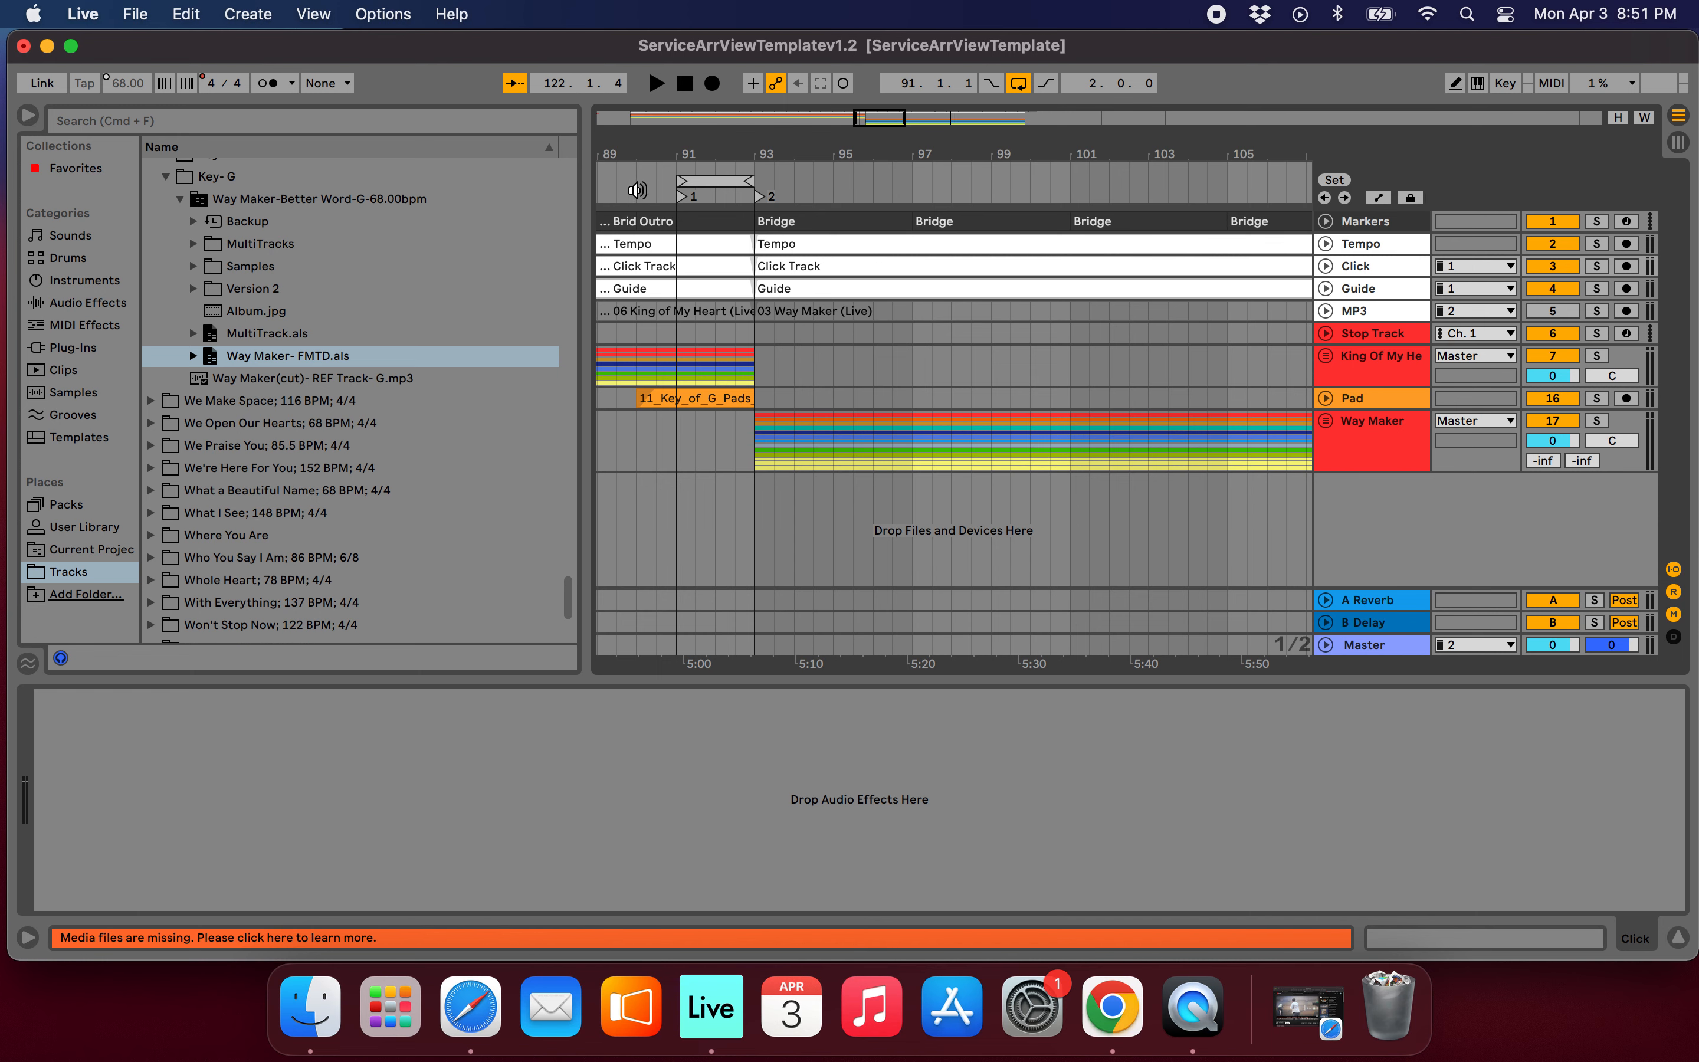
pyautogui.scroll(5, 868, 262)
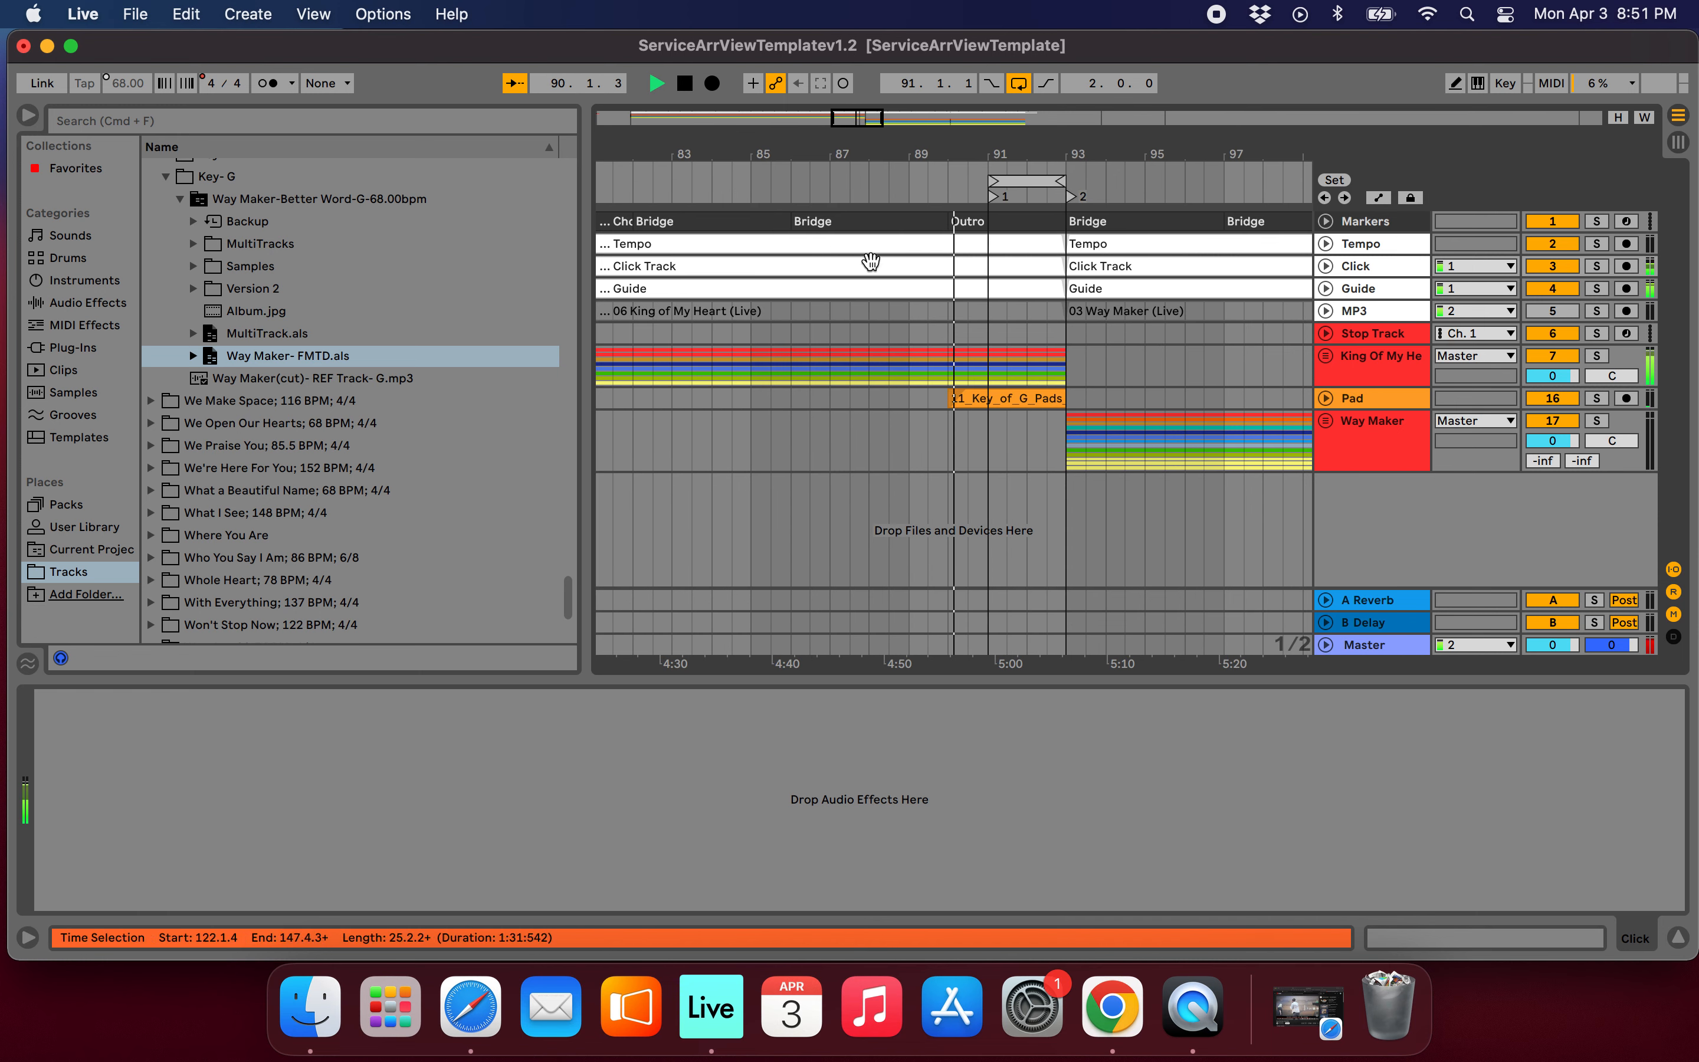
# Expand the King Of My Heart group and review its tracks and the Pad while bars 91 to 93 loop.
pyautogui.click(1326, 357)
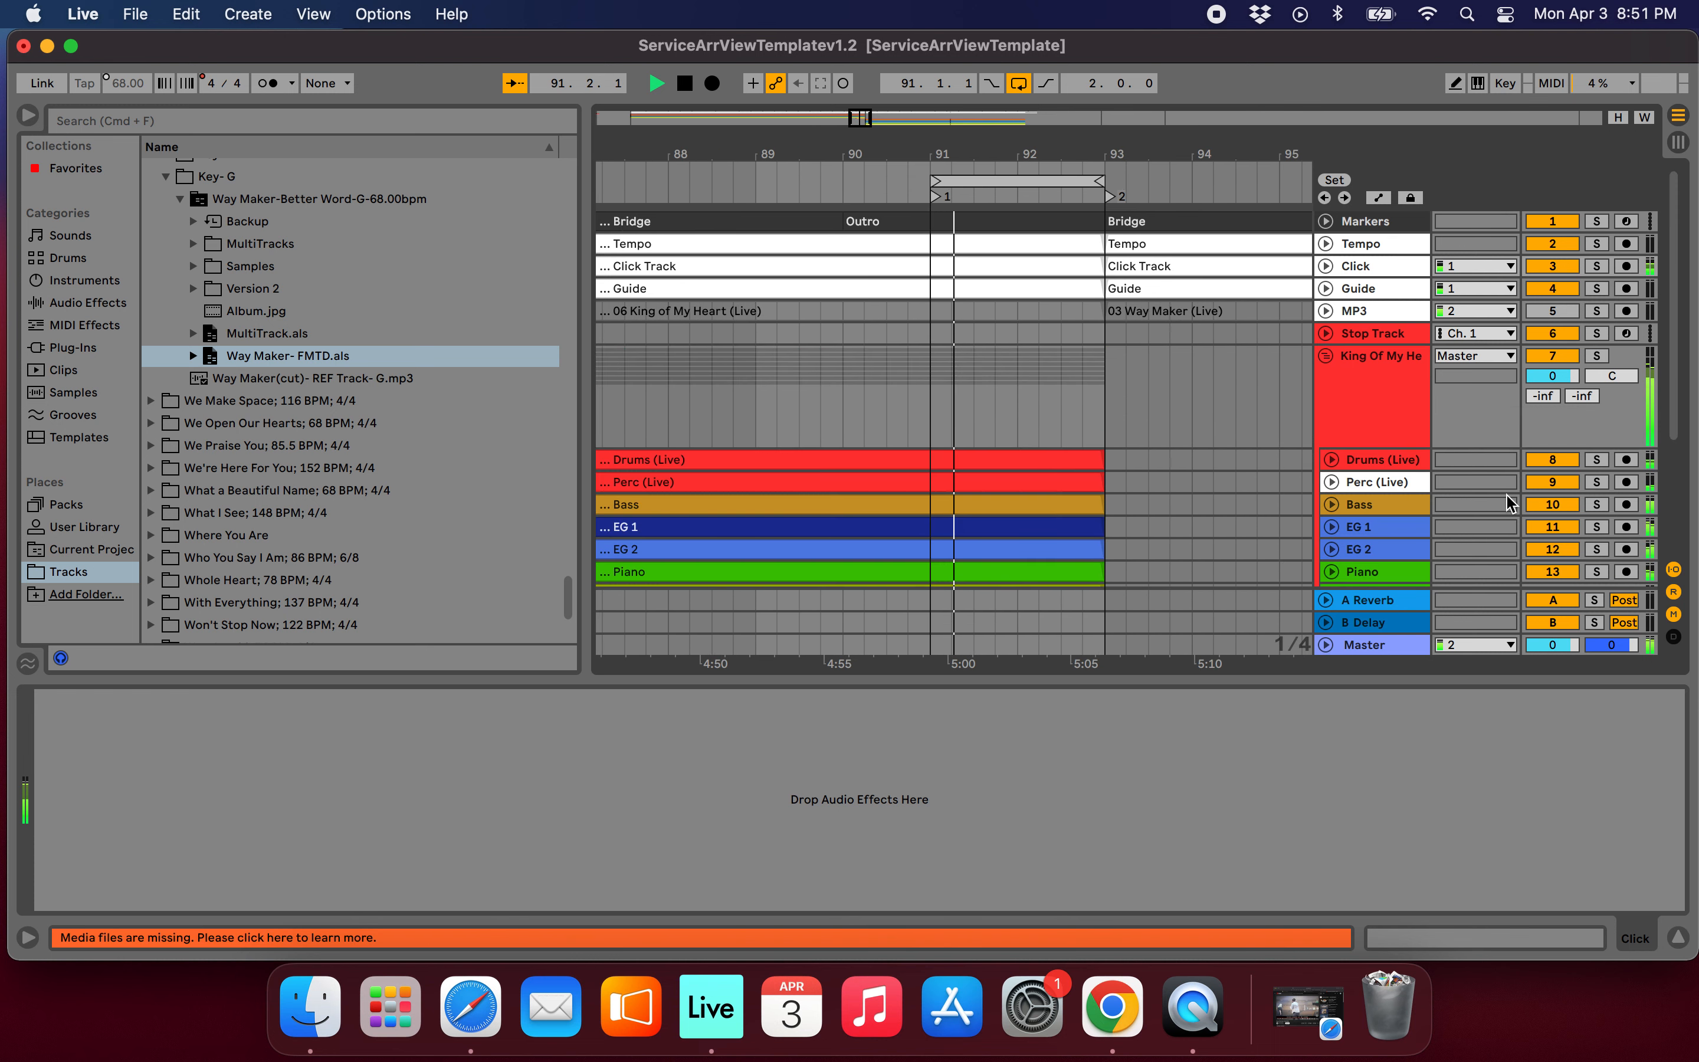
pyautogui.scroll(-3, 1509, 394)
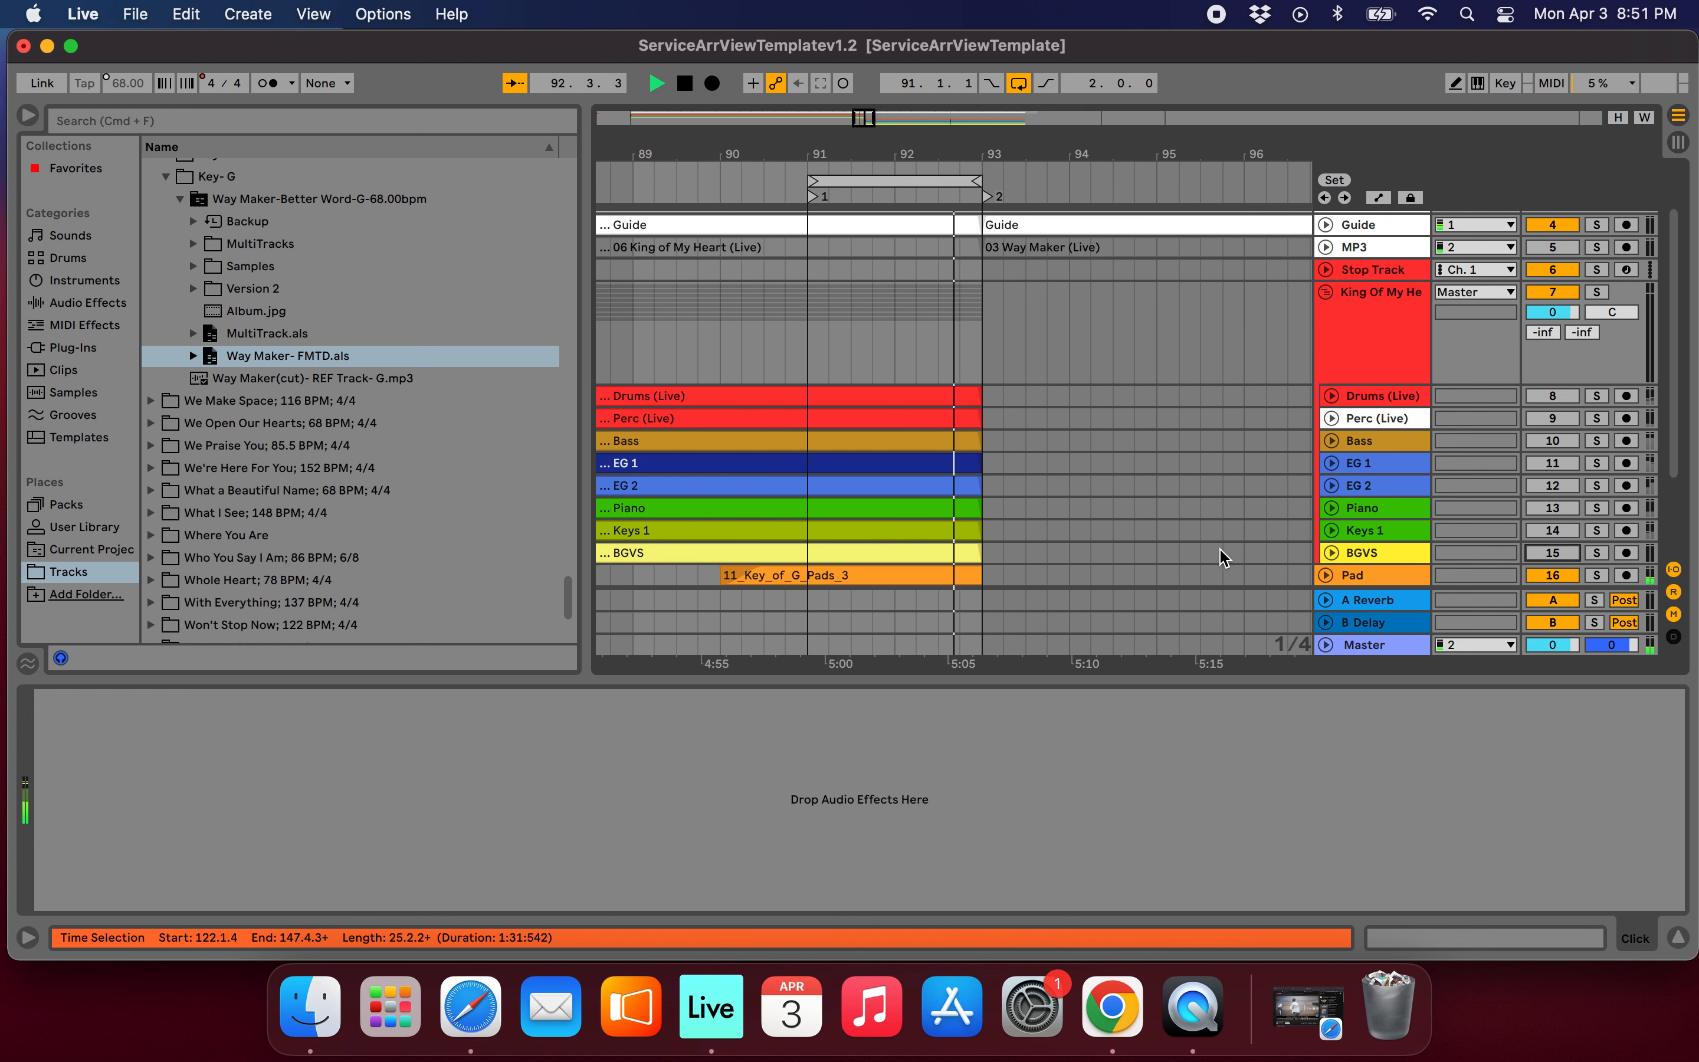
pyautogui.scroll(-3, 1153, 461)
pyautogui.hscroll(4, 1154, 460)
pyautogui.scroll(-4, 1153, 460)
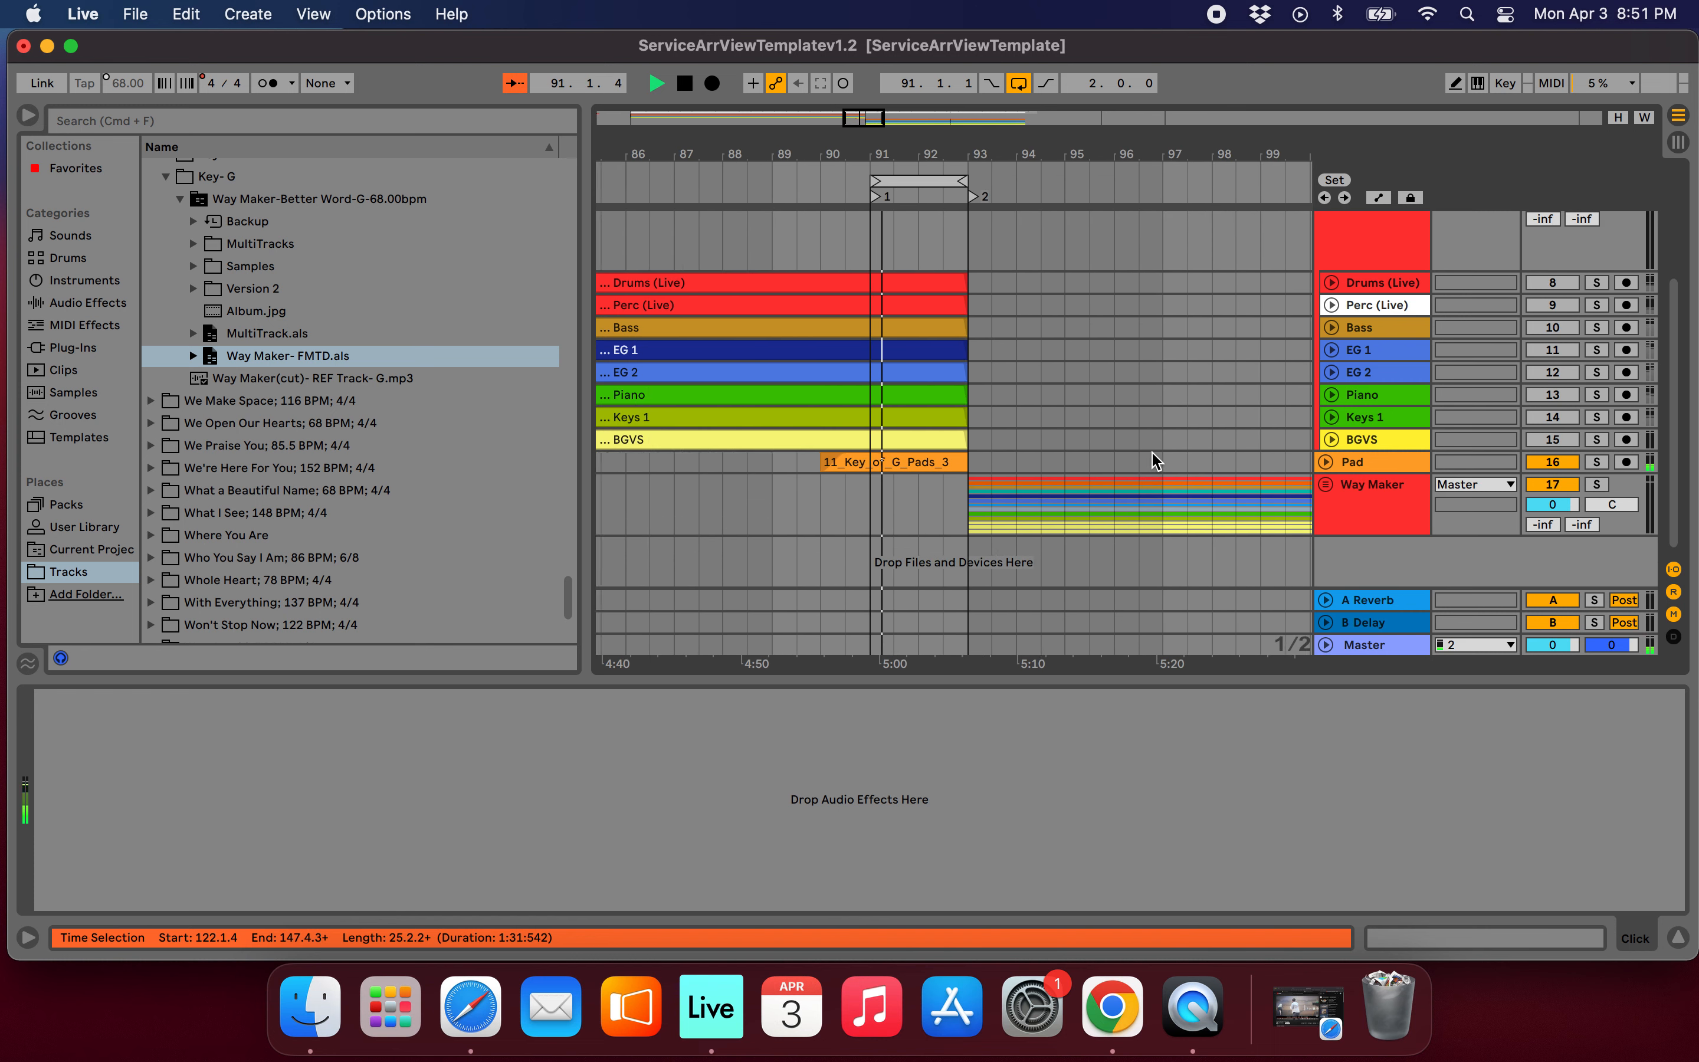
pyautogui.scroll(5, 1095, 390)
pyautogui.hscroll(2, 1096, 390)
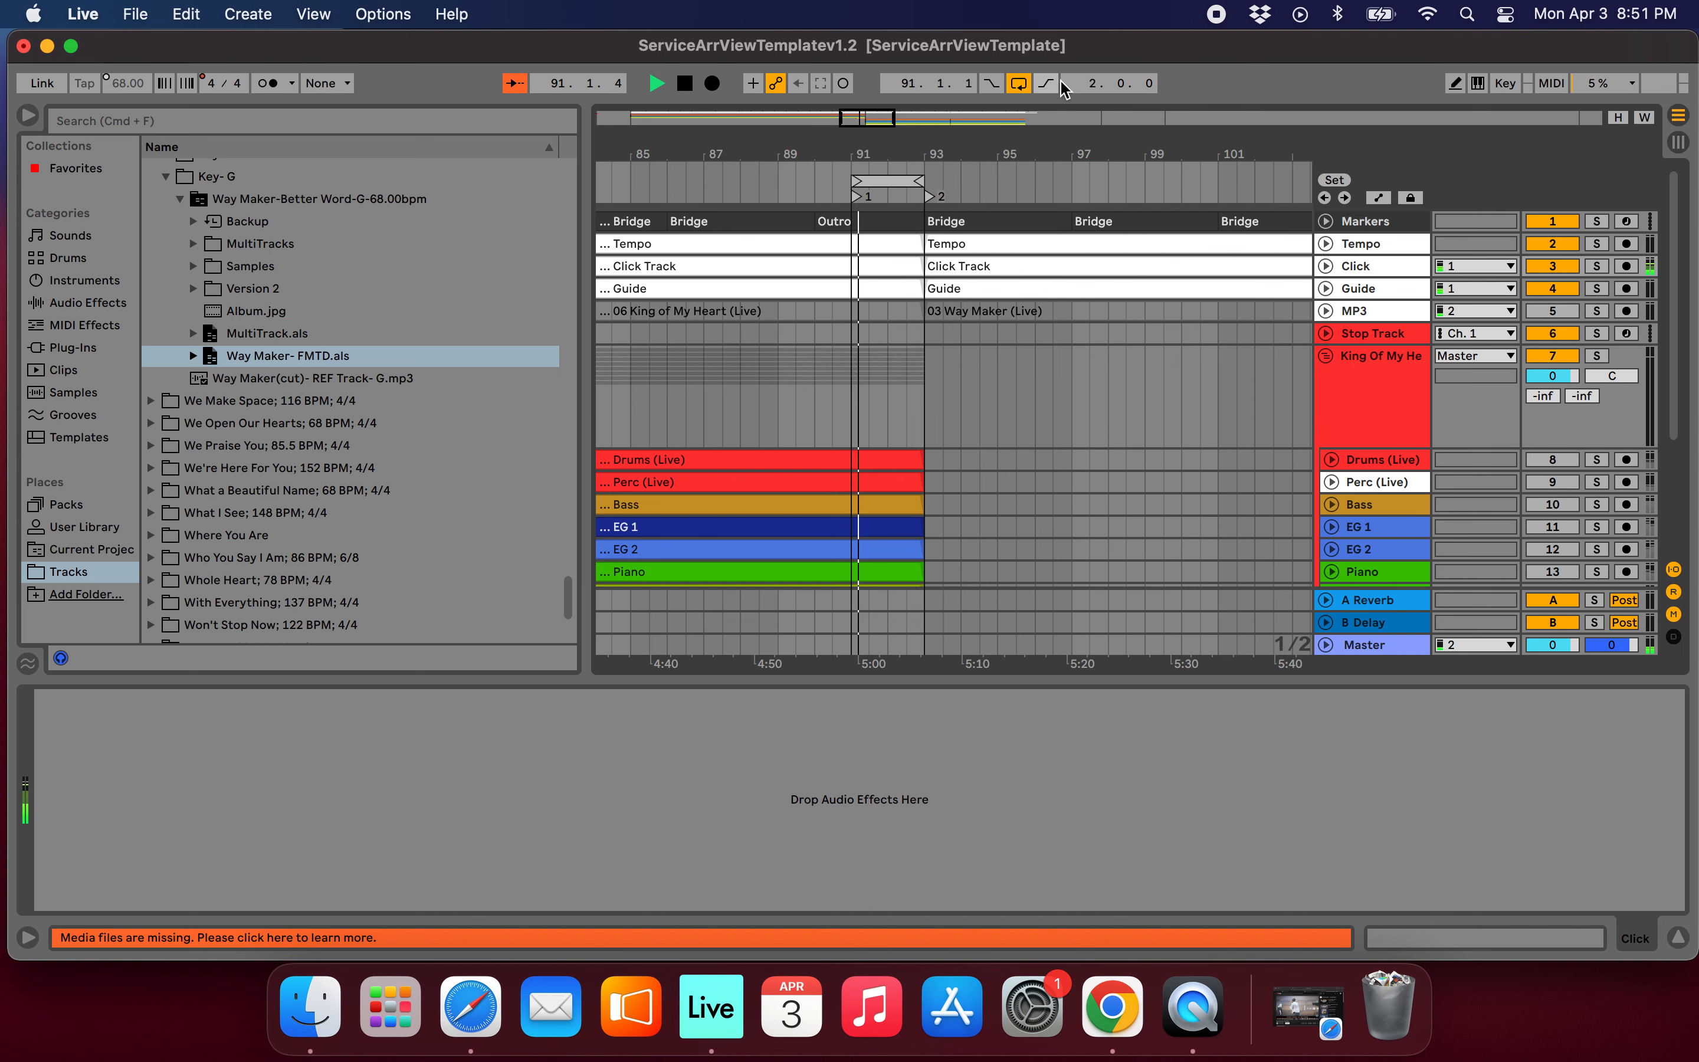
# Show the arrangement loop switch as a MIDI mapping target and leave mapping mode.
pyautogui.click(1552, 83)
pyautogui.moveTo(1048, 158); pyautogui.dragTo(1046, 151)
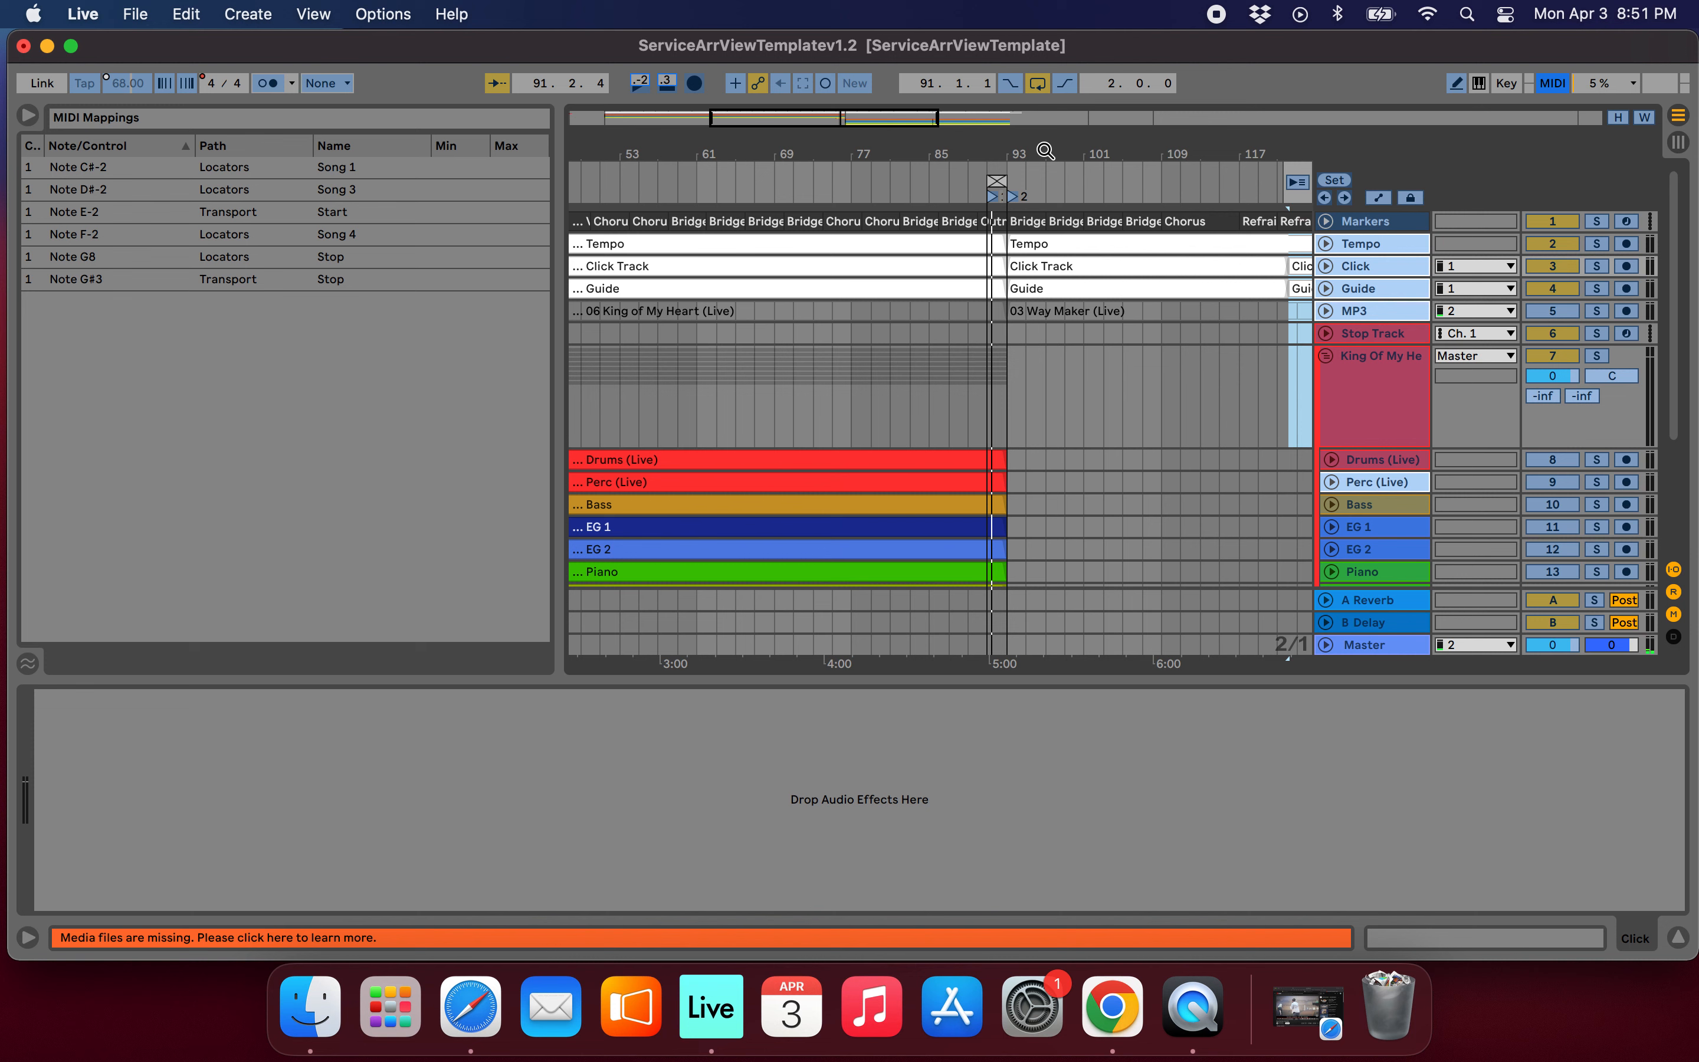
pyautogui.click(1038, 84)
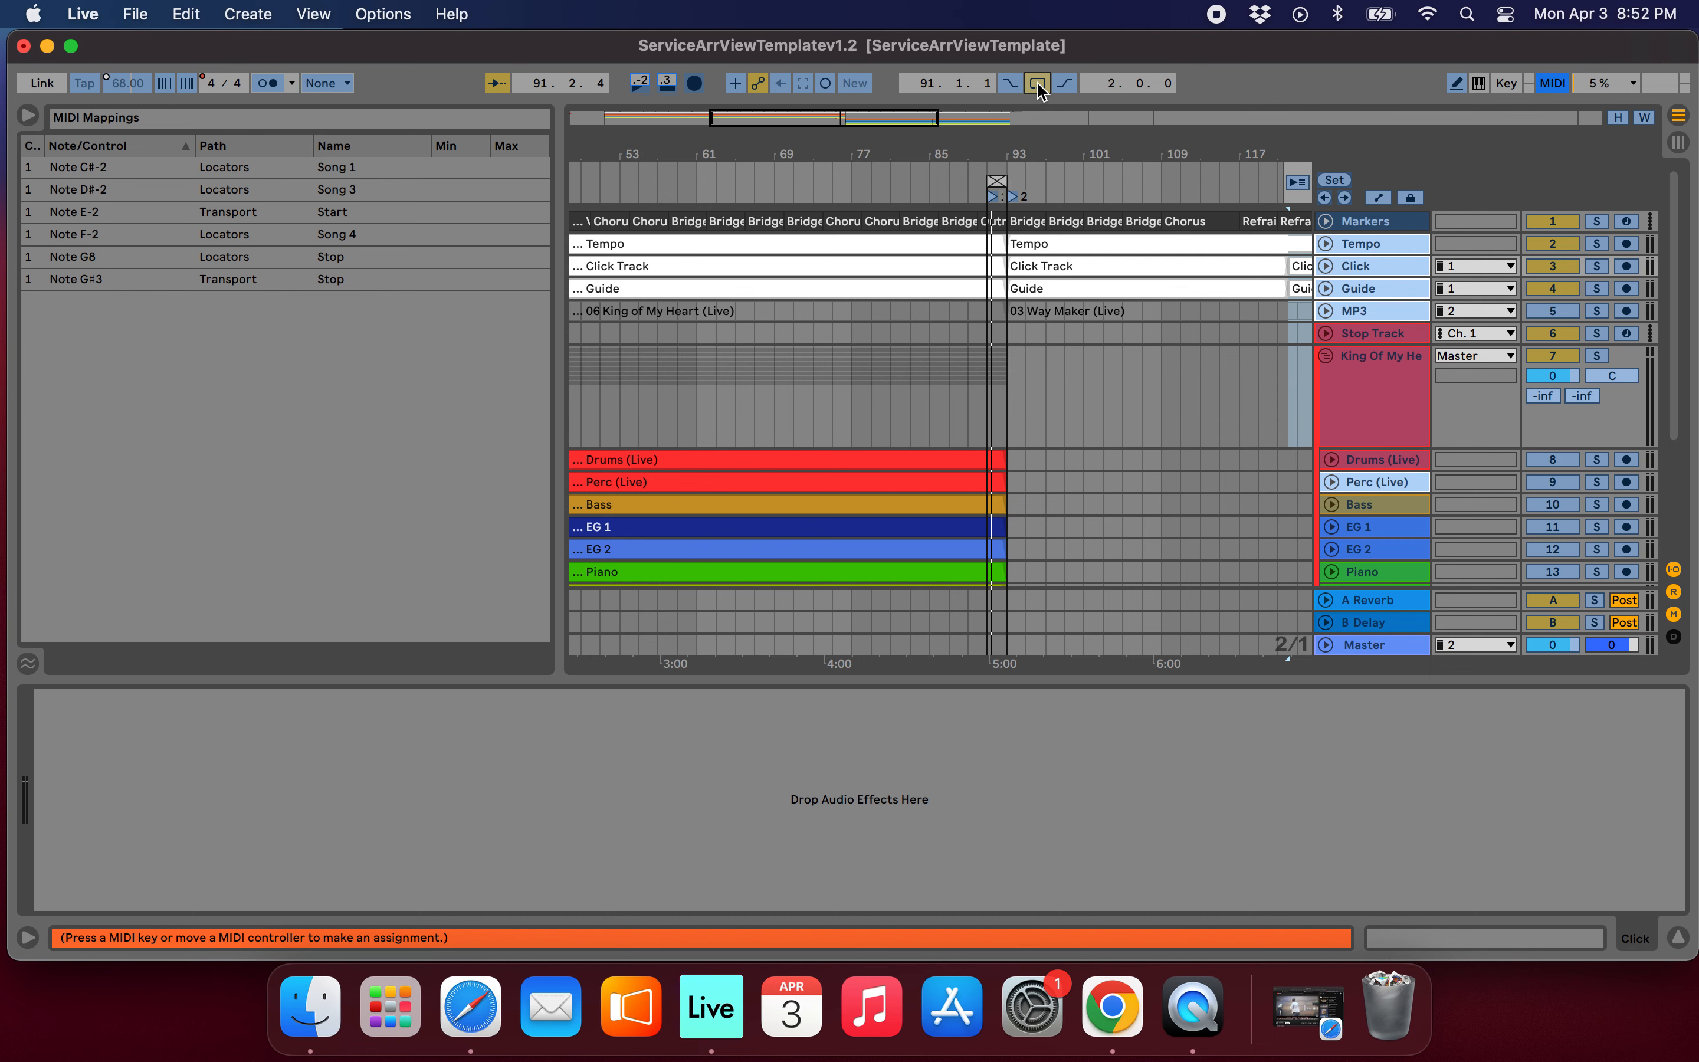
pyautogui.click(1550, 77)
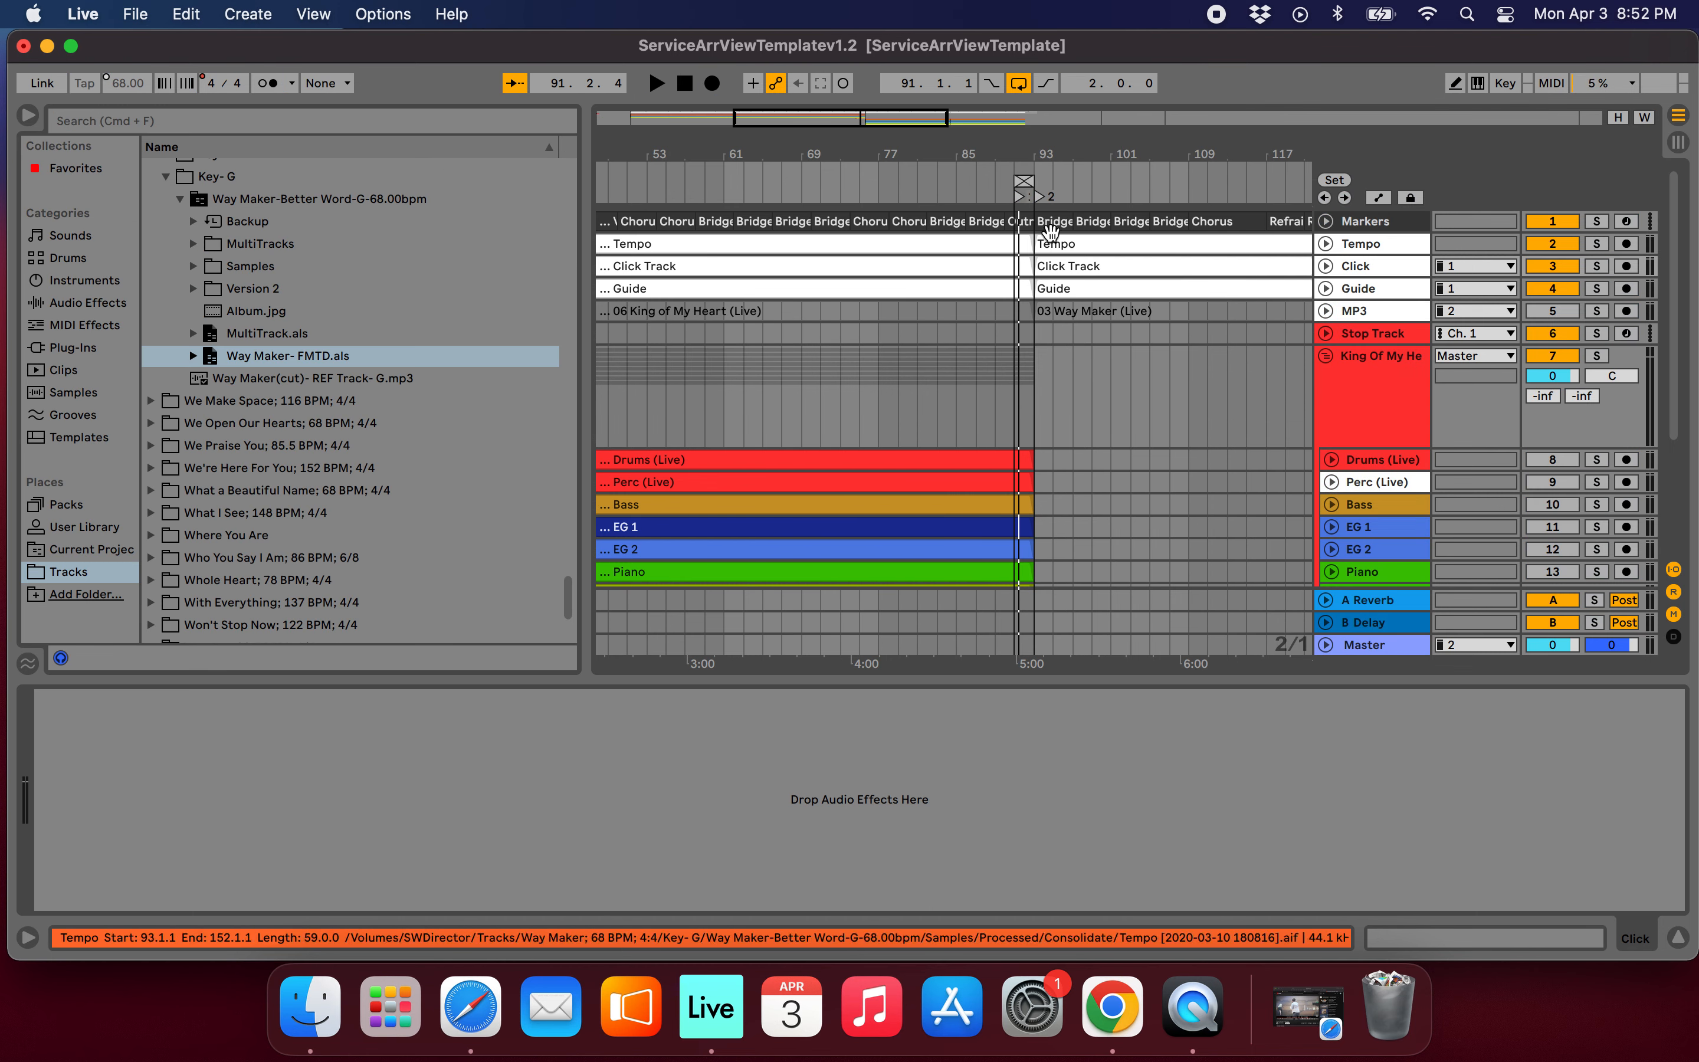
# Play the arrangement from Way Maker's second Click Track clip at bar 122.
pyautogui.scroll(10, 1049, 230)
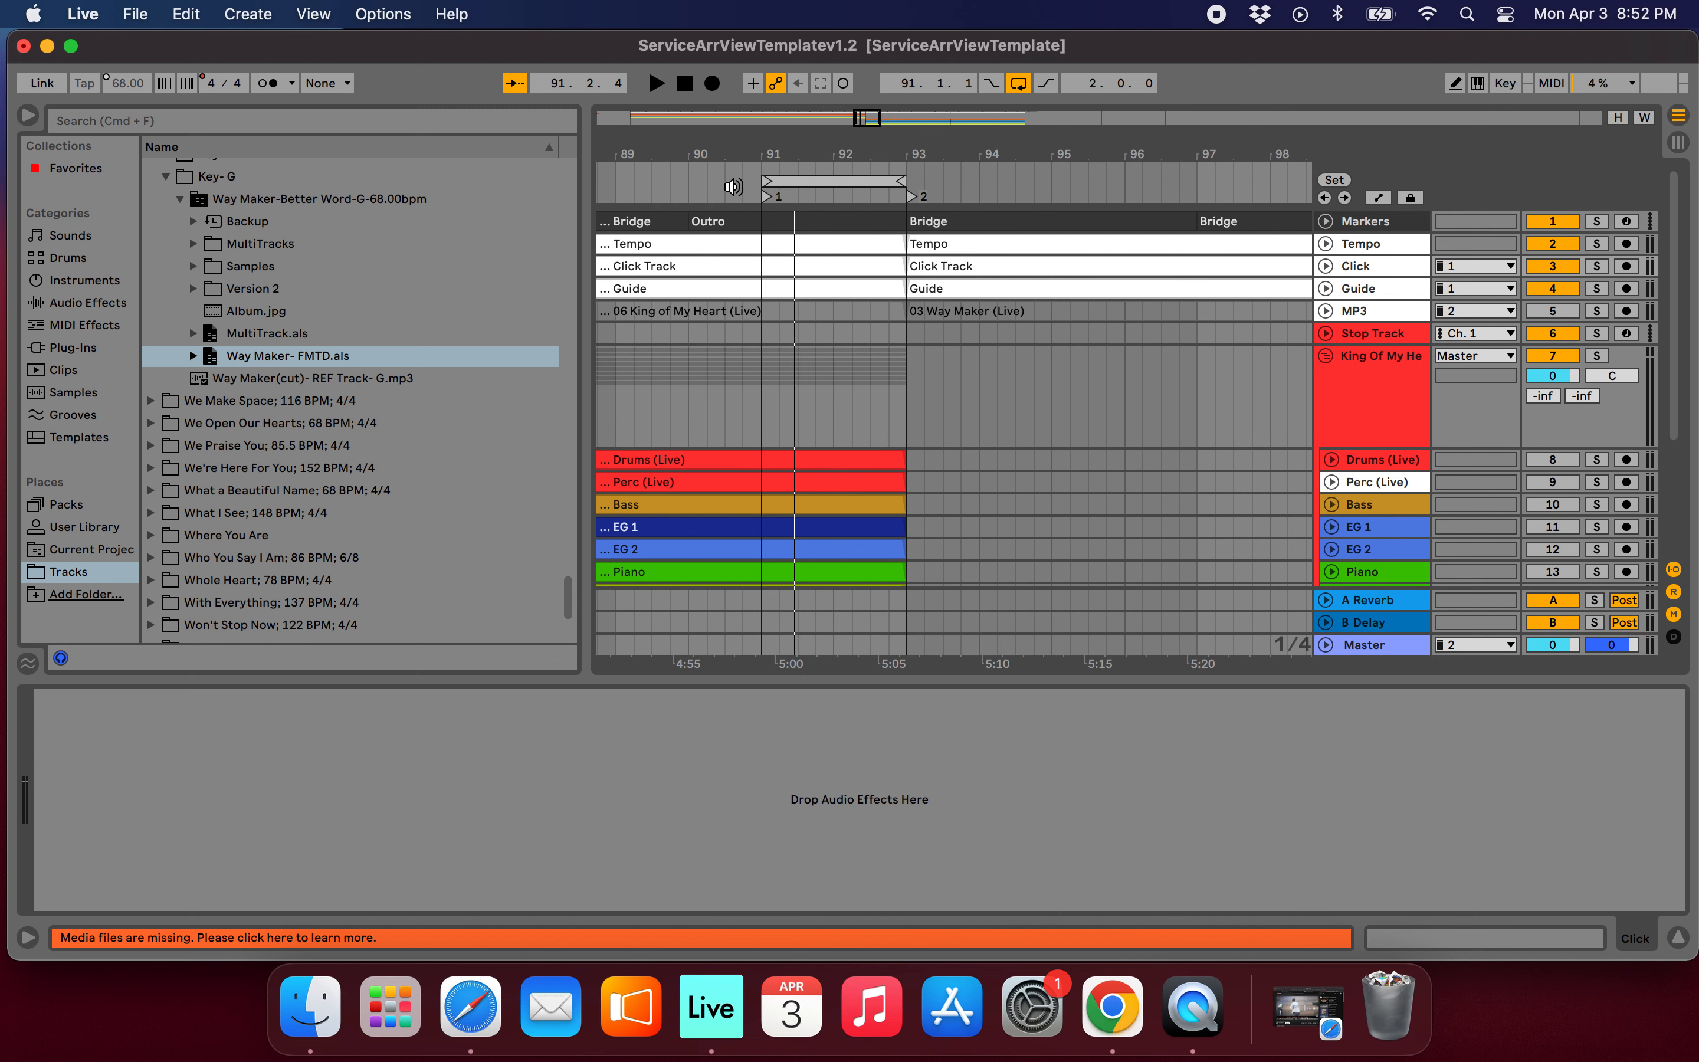
pyautogui.press('space')
pyautogui.scroll(-10, 1170, 228)
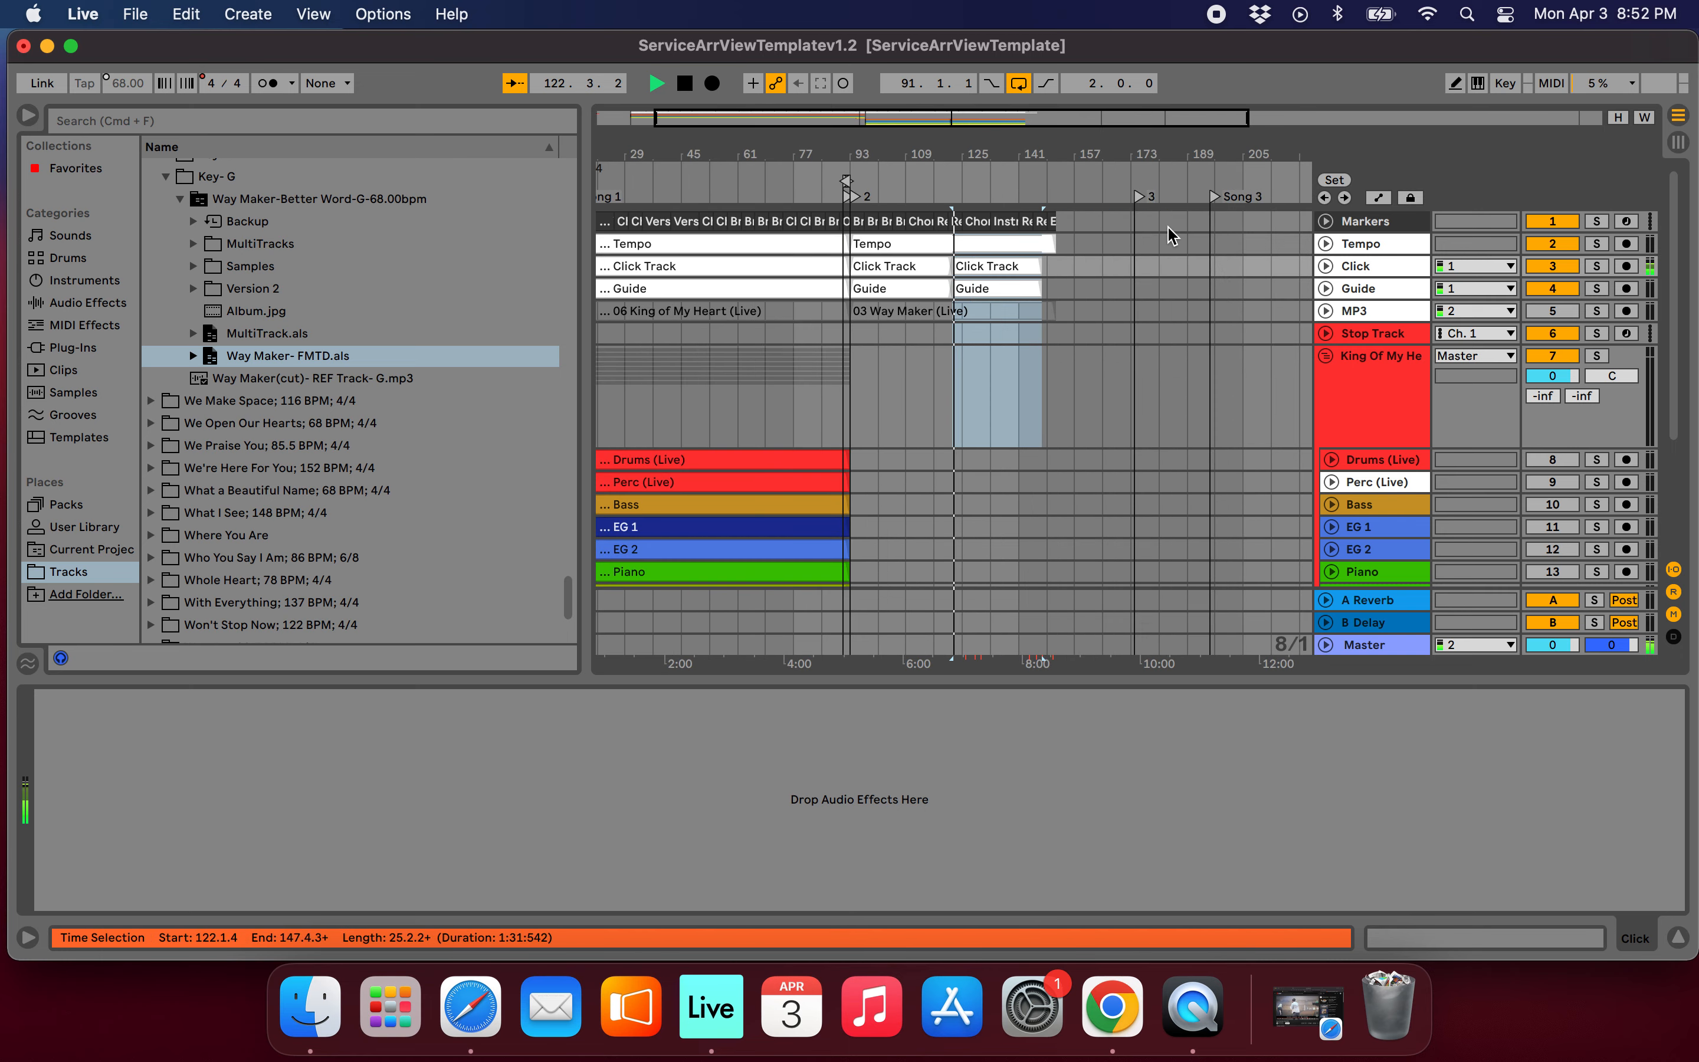
# Play the arrangement from bar 91, release the loop, and follow the transition into Way Maker at bar 93.
pyautogui.scroll(10, 827, 258)
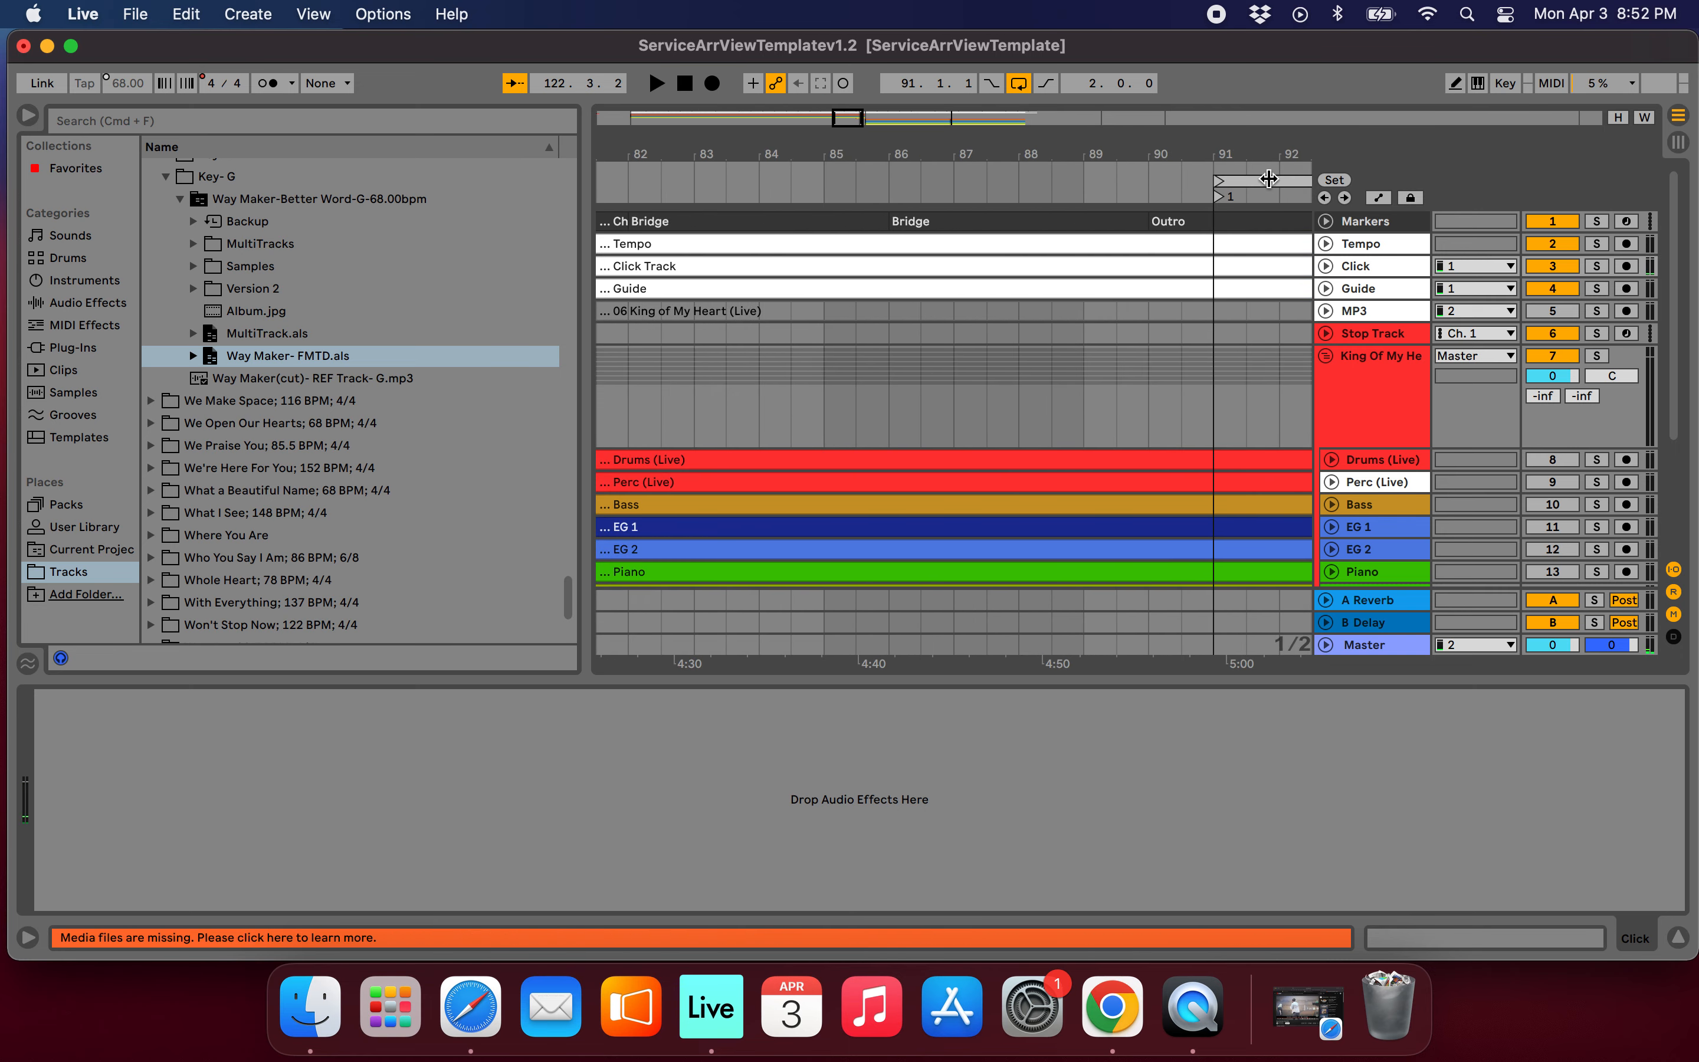
pyautogui.click(1220, 200)
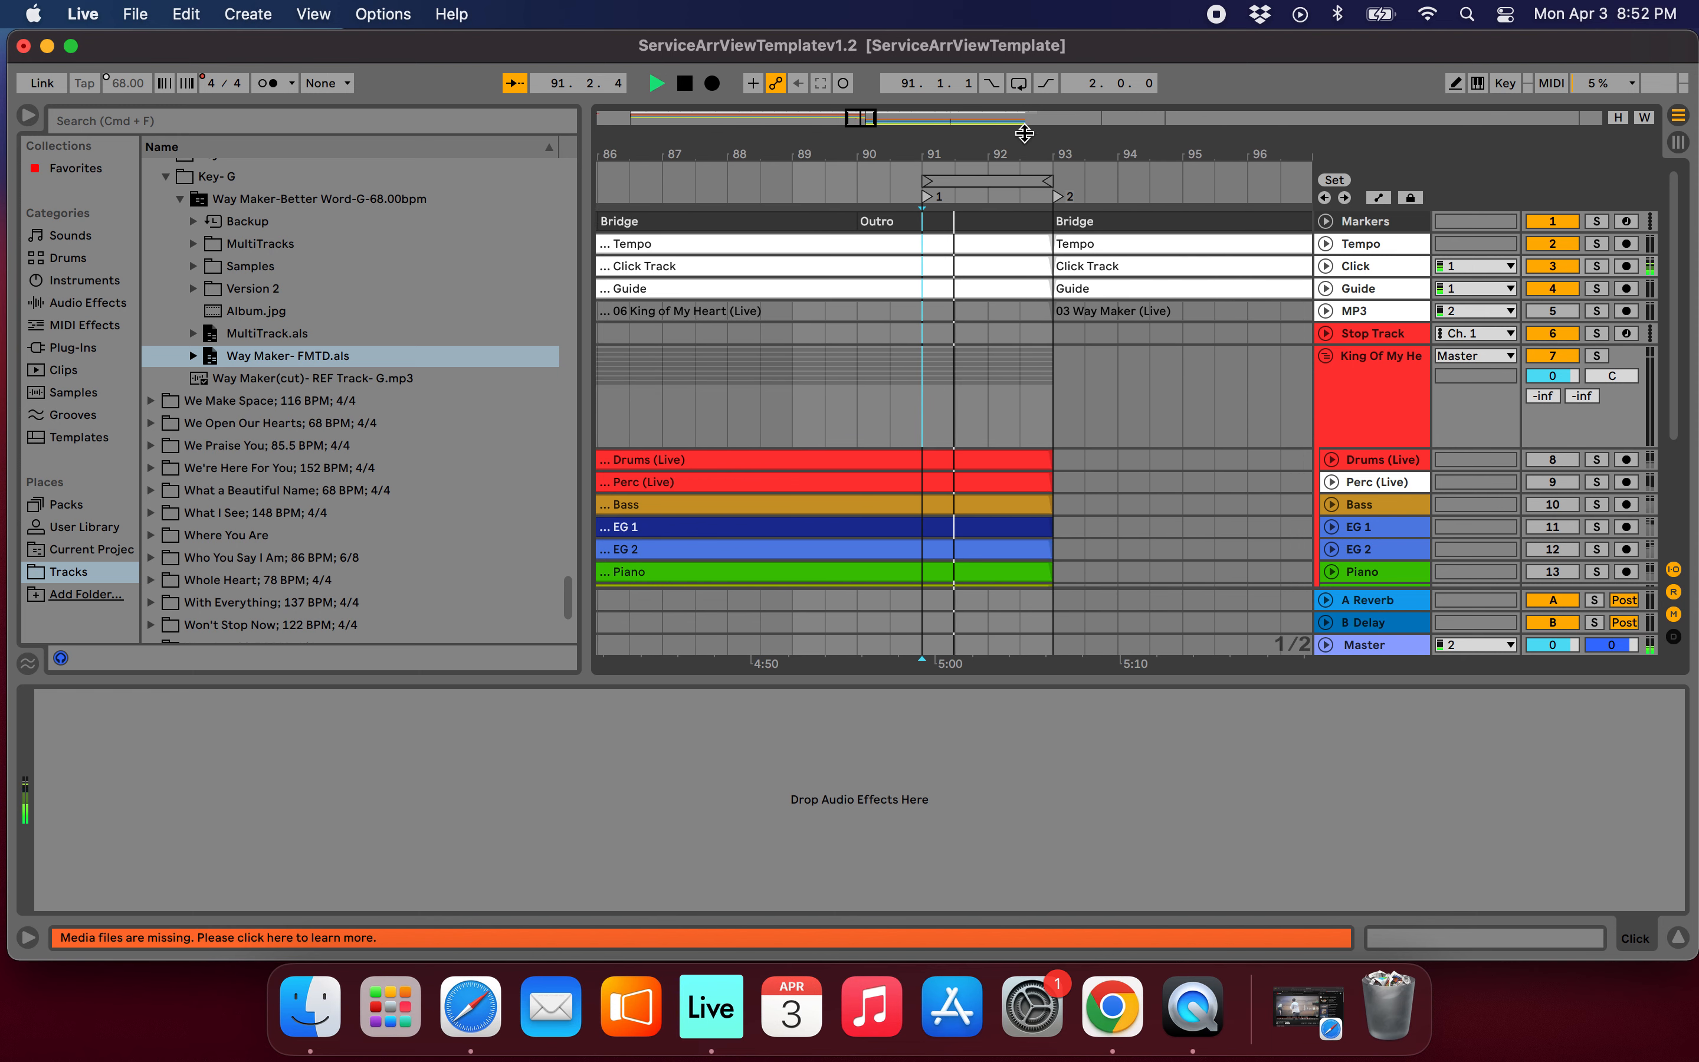
pyautogui.click(1022, 87)
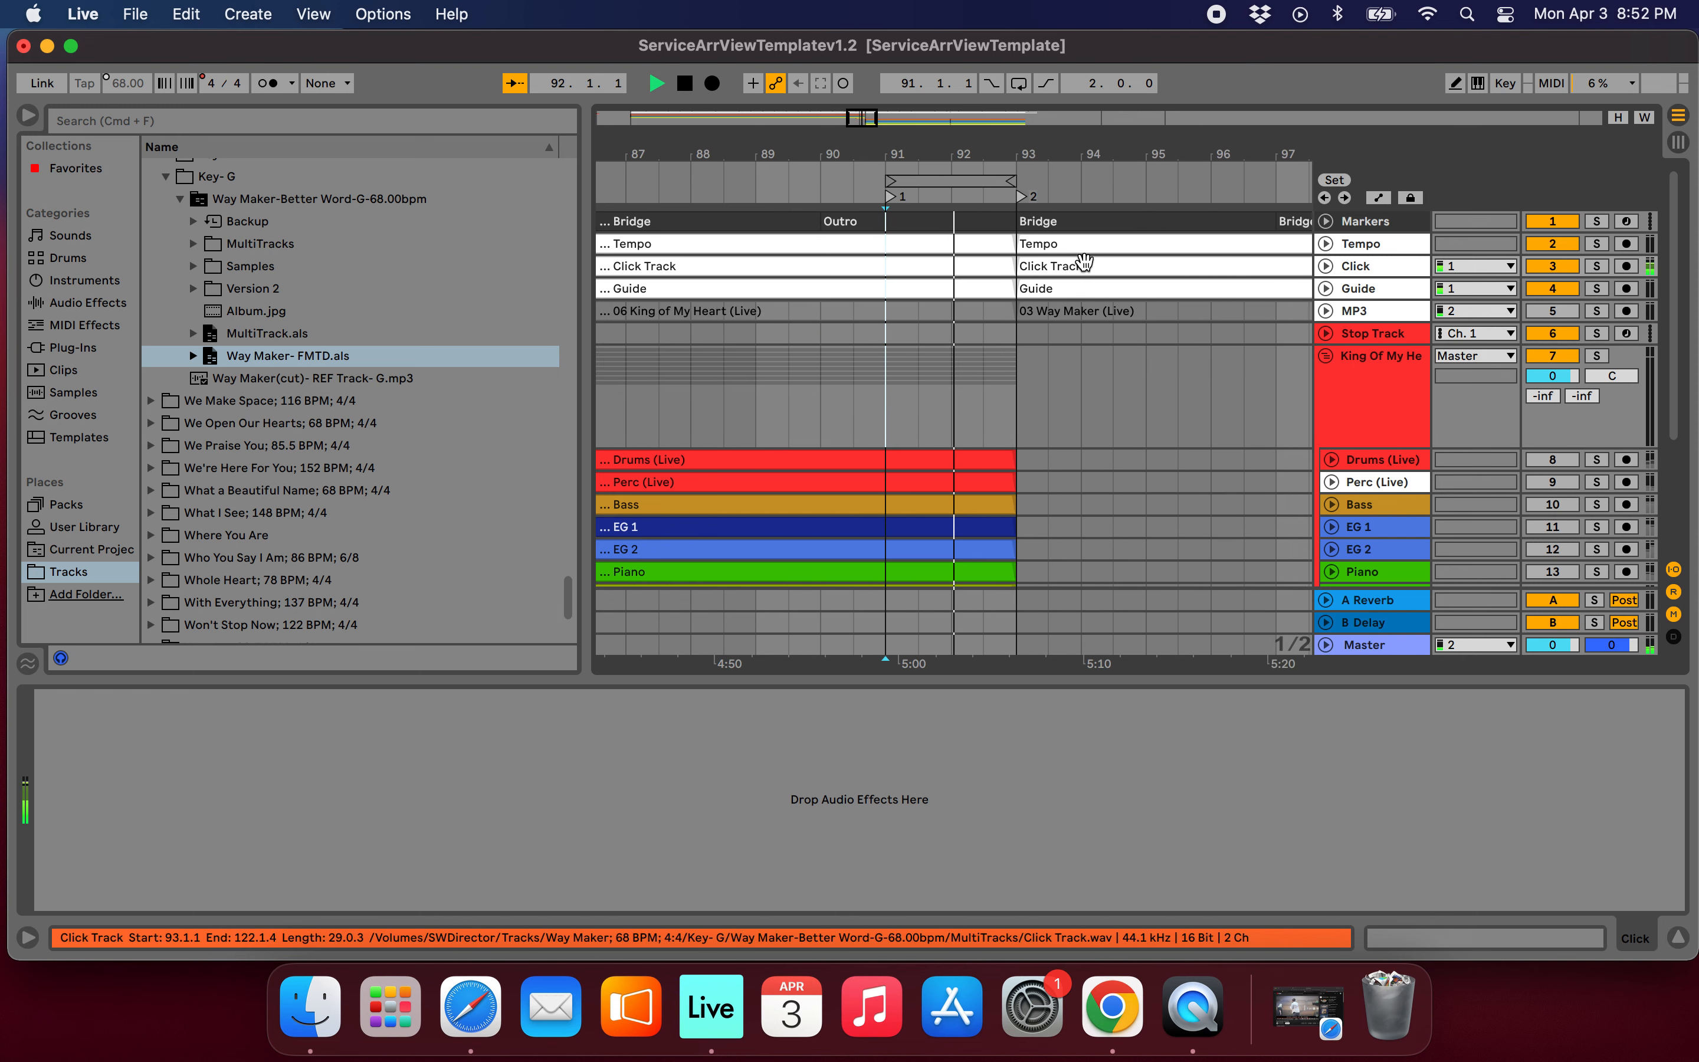
pyautogui.scroll(-1, 1090, 280)
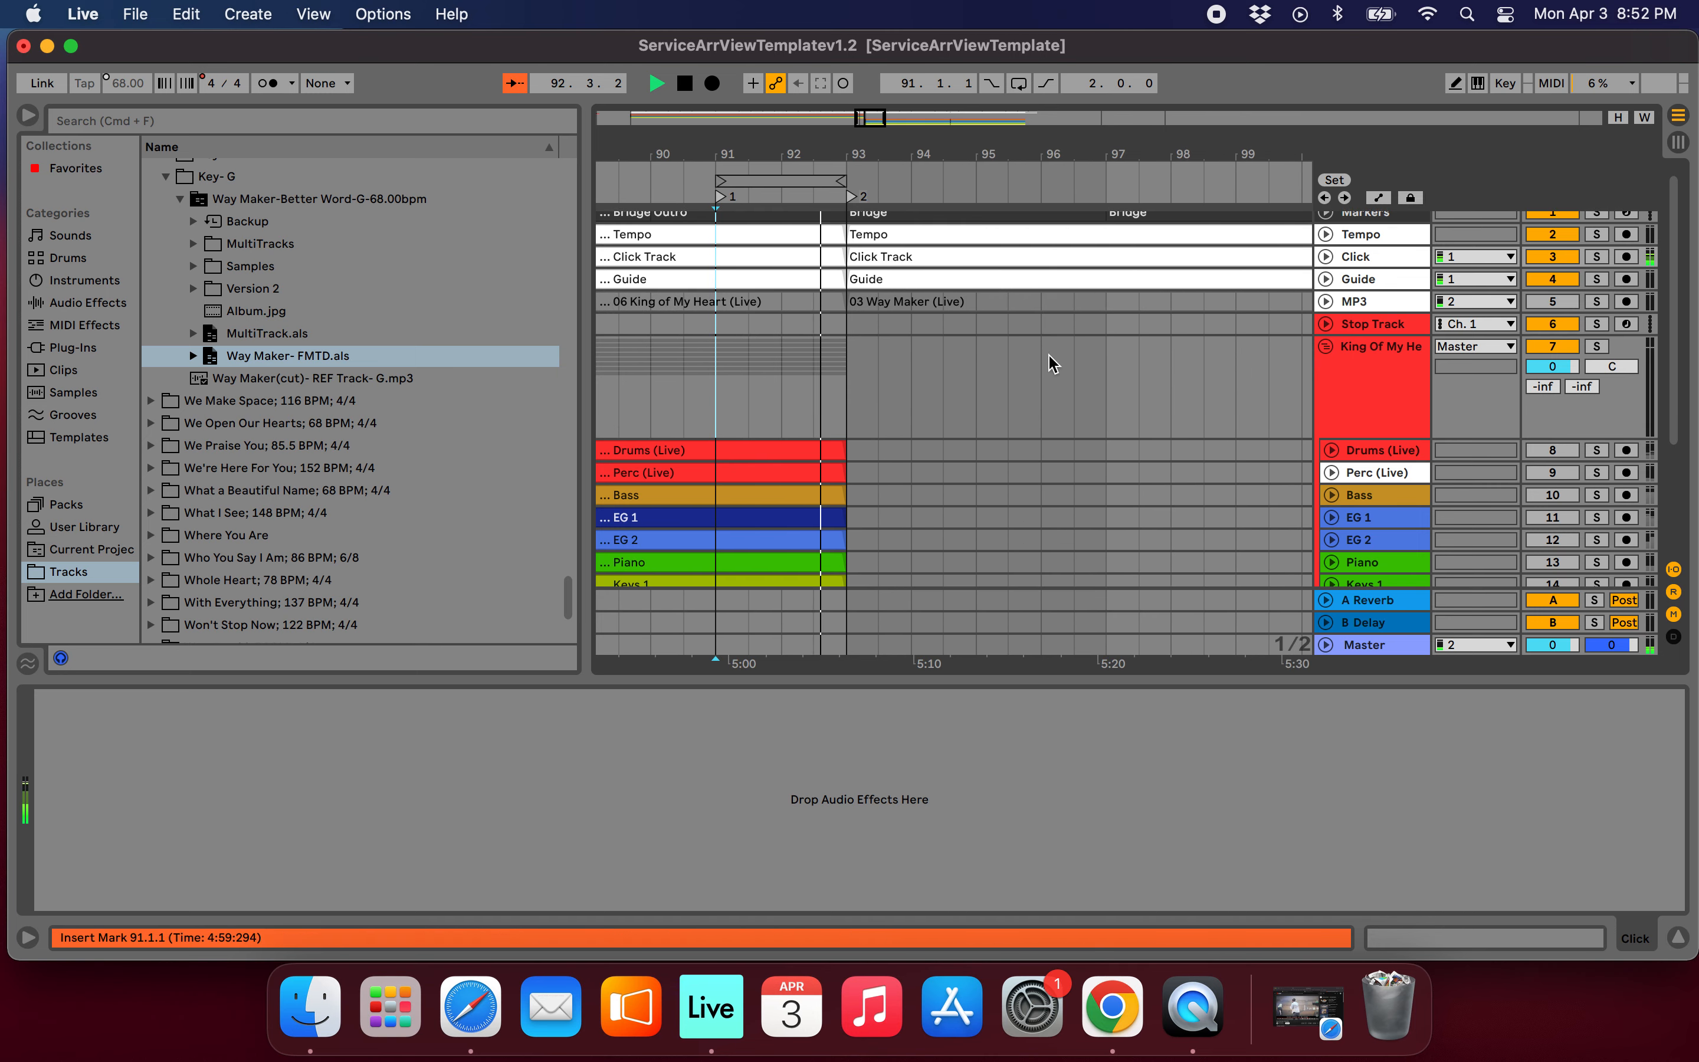
pyautogui.scroll(3, 1029, 379)
pyautogui.scroll(-2, 1029, 379)
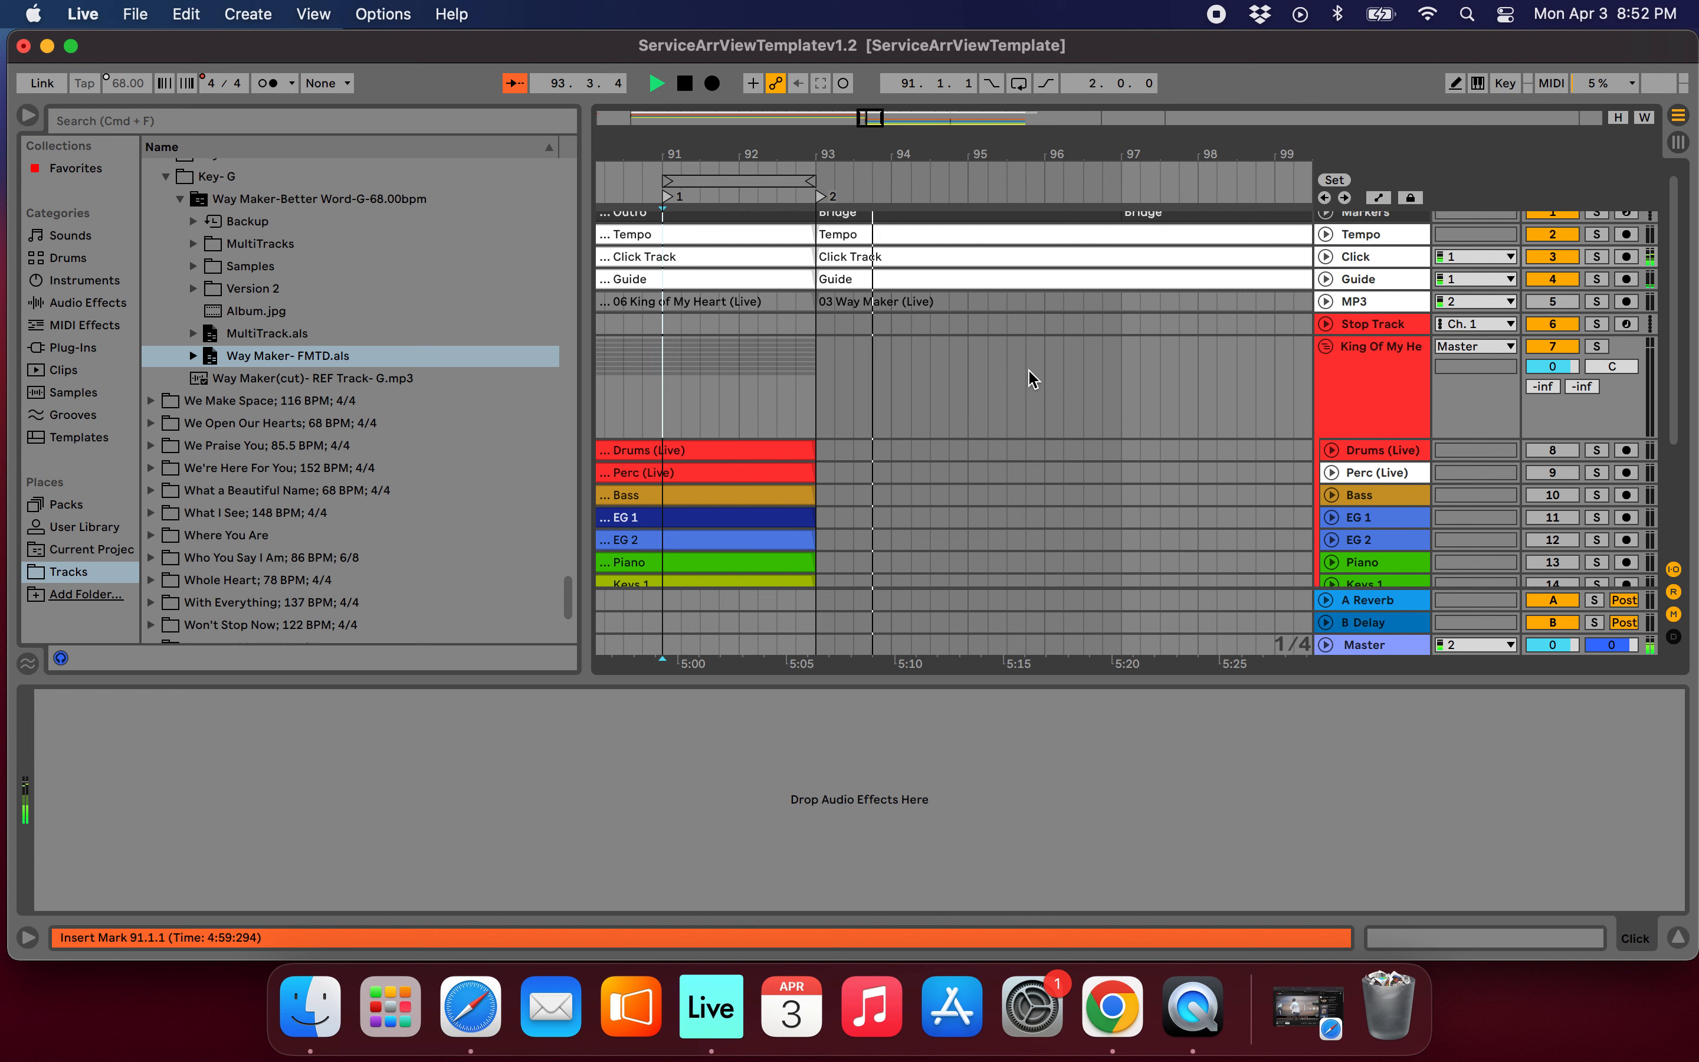
pyautogui.scroll(-2, 1032, 379)
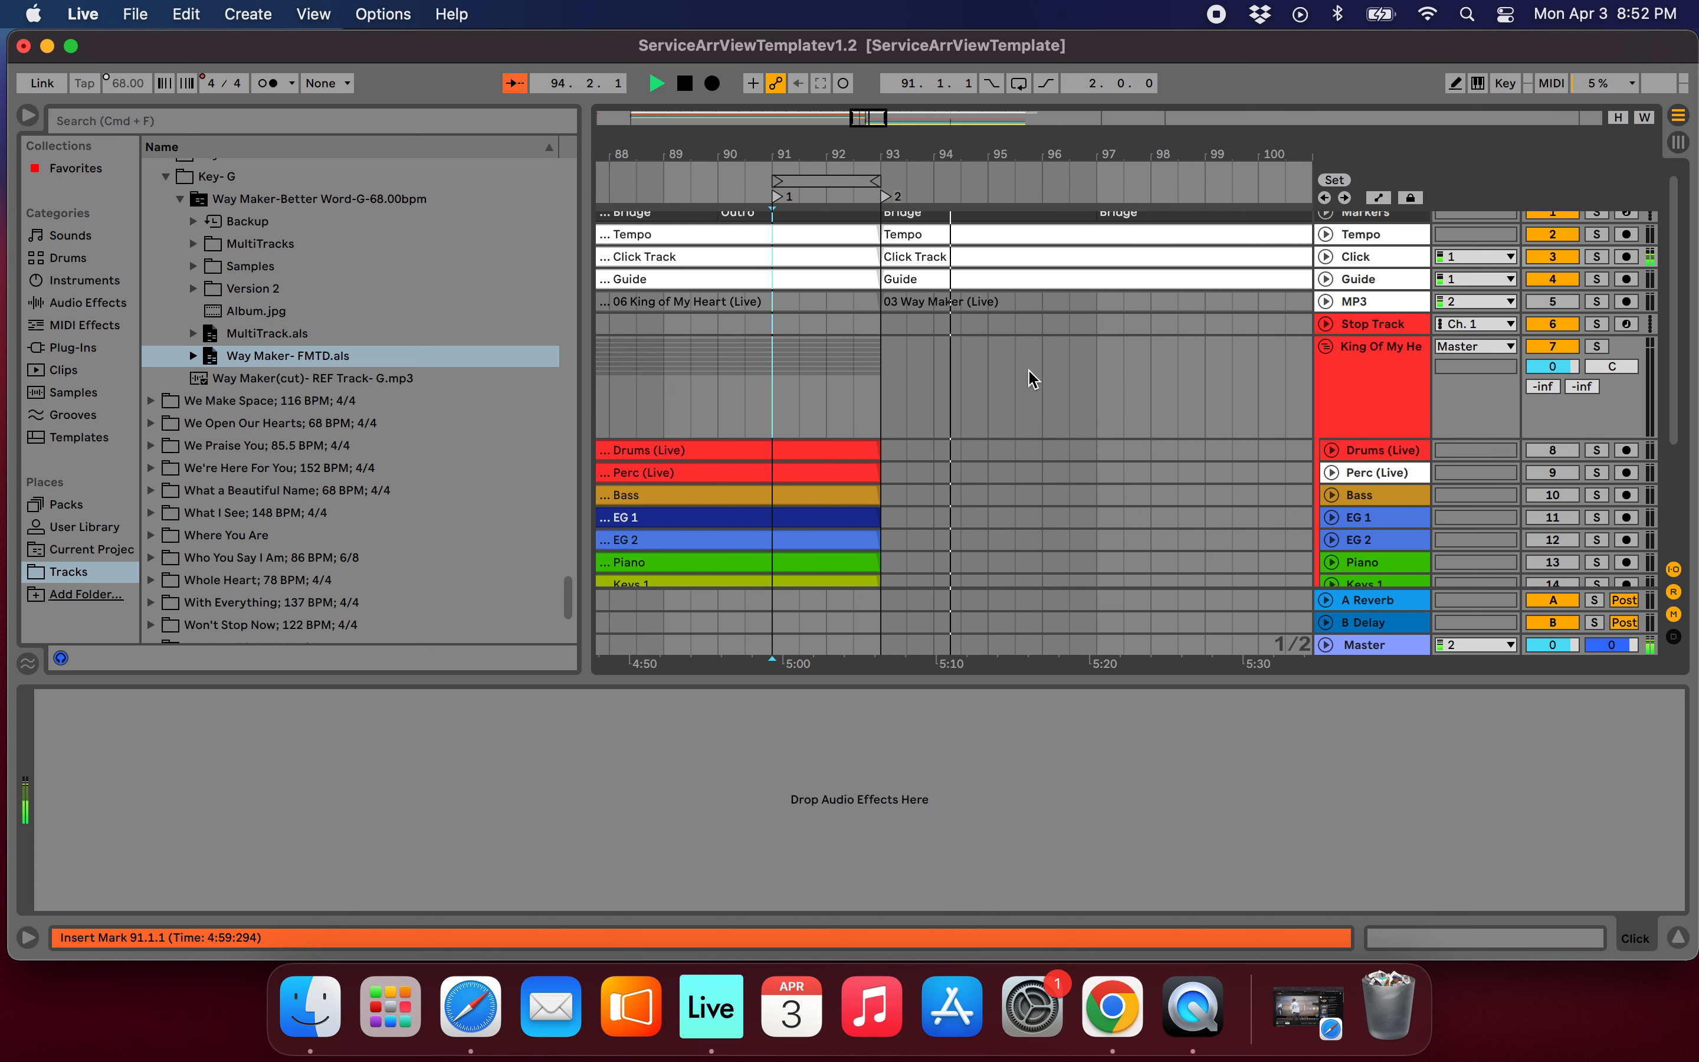
pyautogui.scroll(-3, 1032, 380)
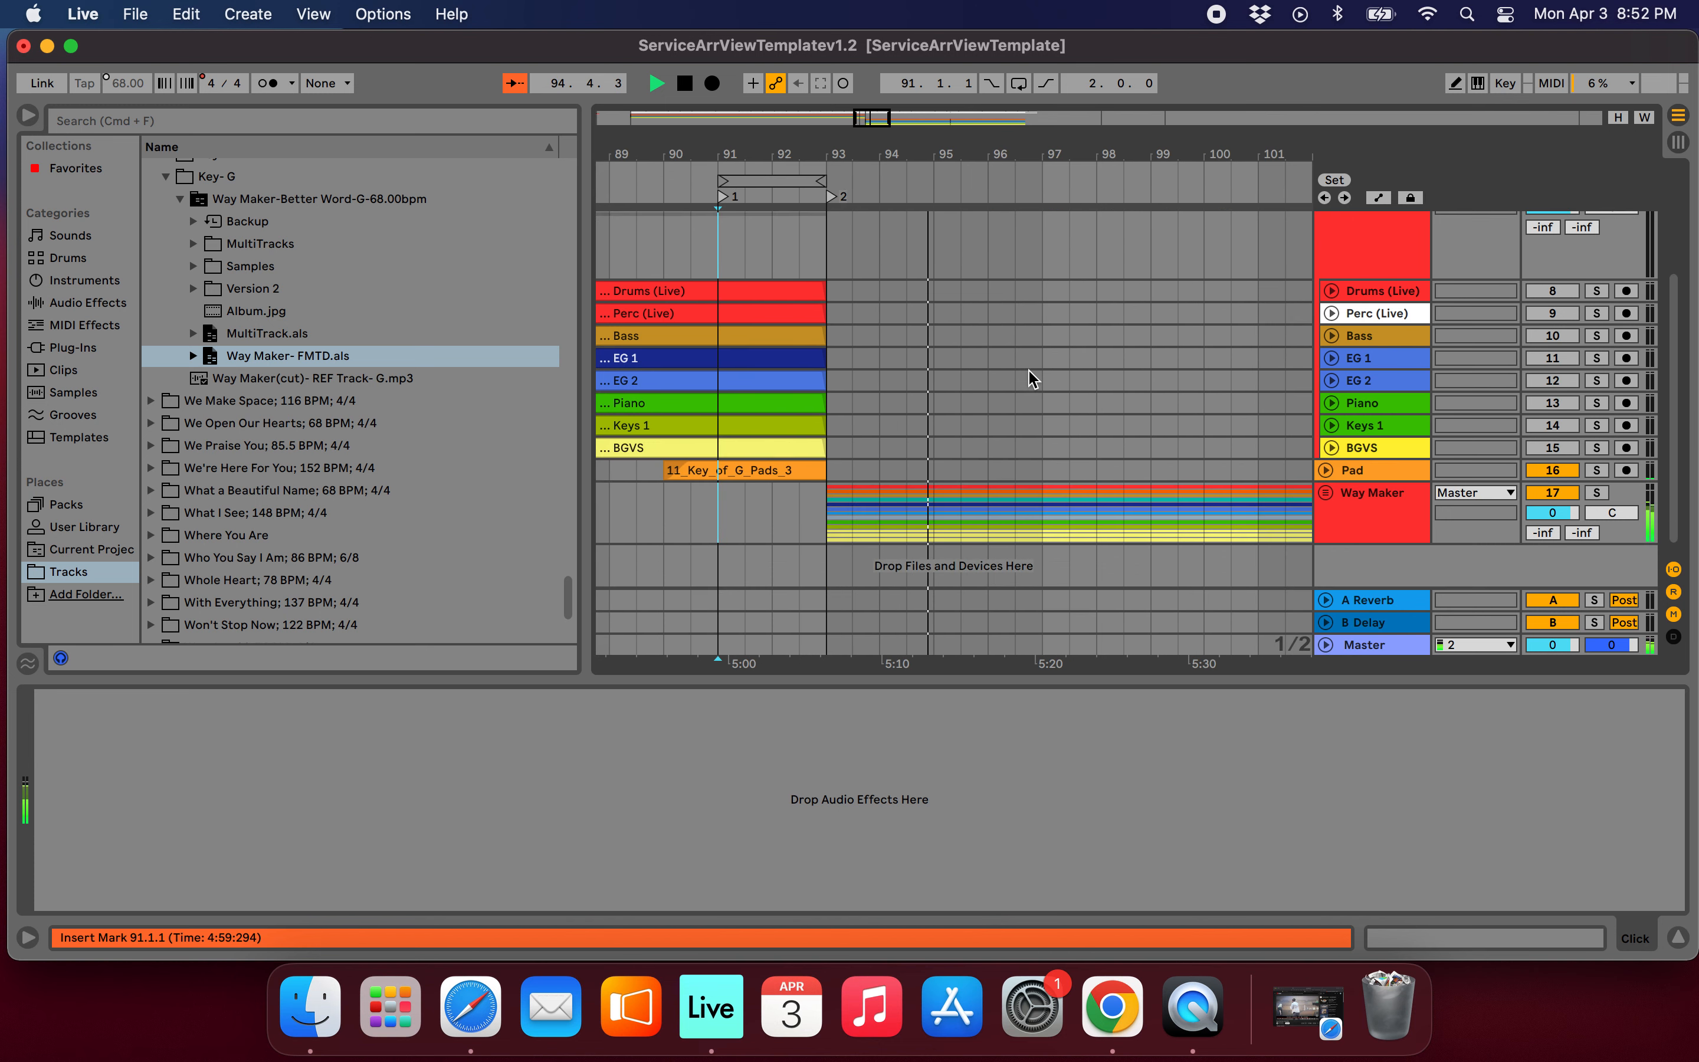
pyautogui.scroll(-5, 959, 427)
pyautogui.scroll(5, 960, 427)
pyautogui.hscroll(2, 959, 427)
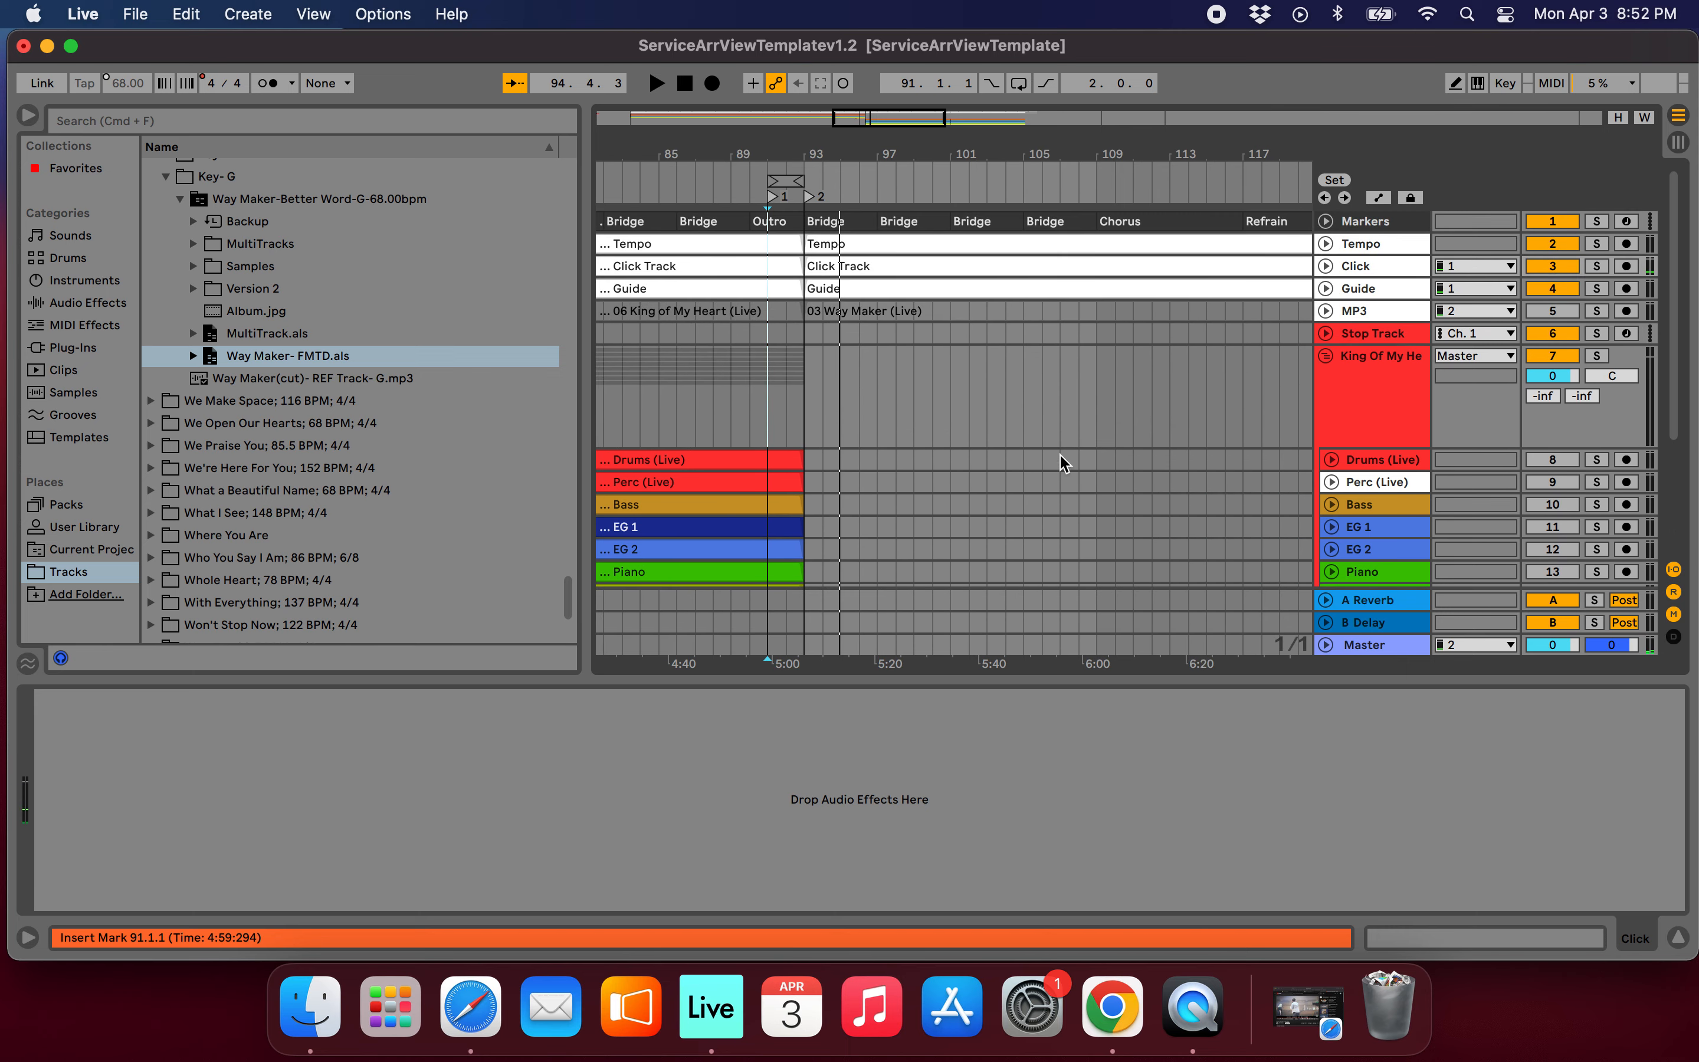
# Expand the Way Maker group to show its individual instrument and vocal tracks.
pyautogui.scroll(-5, 1094, 471)
pyautogui.click(1324, 484)
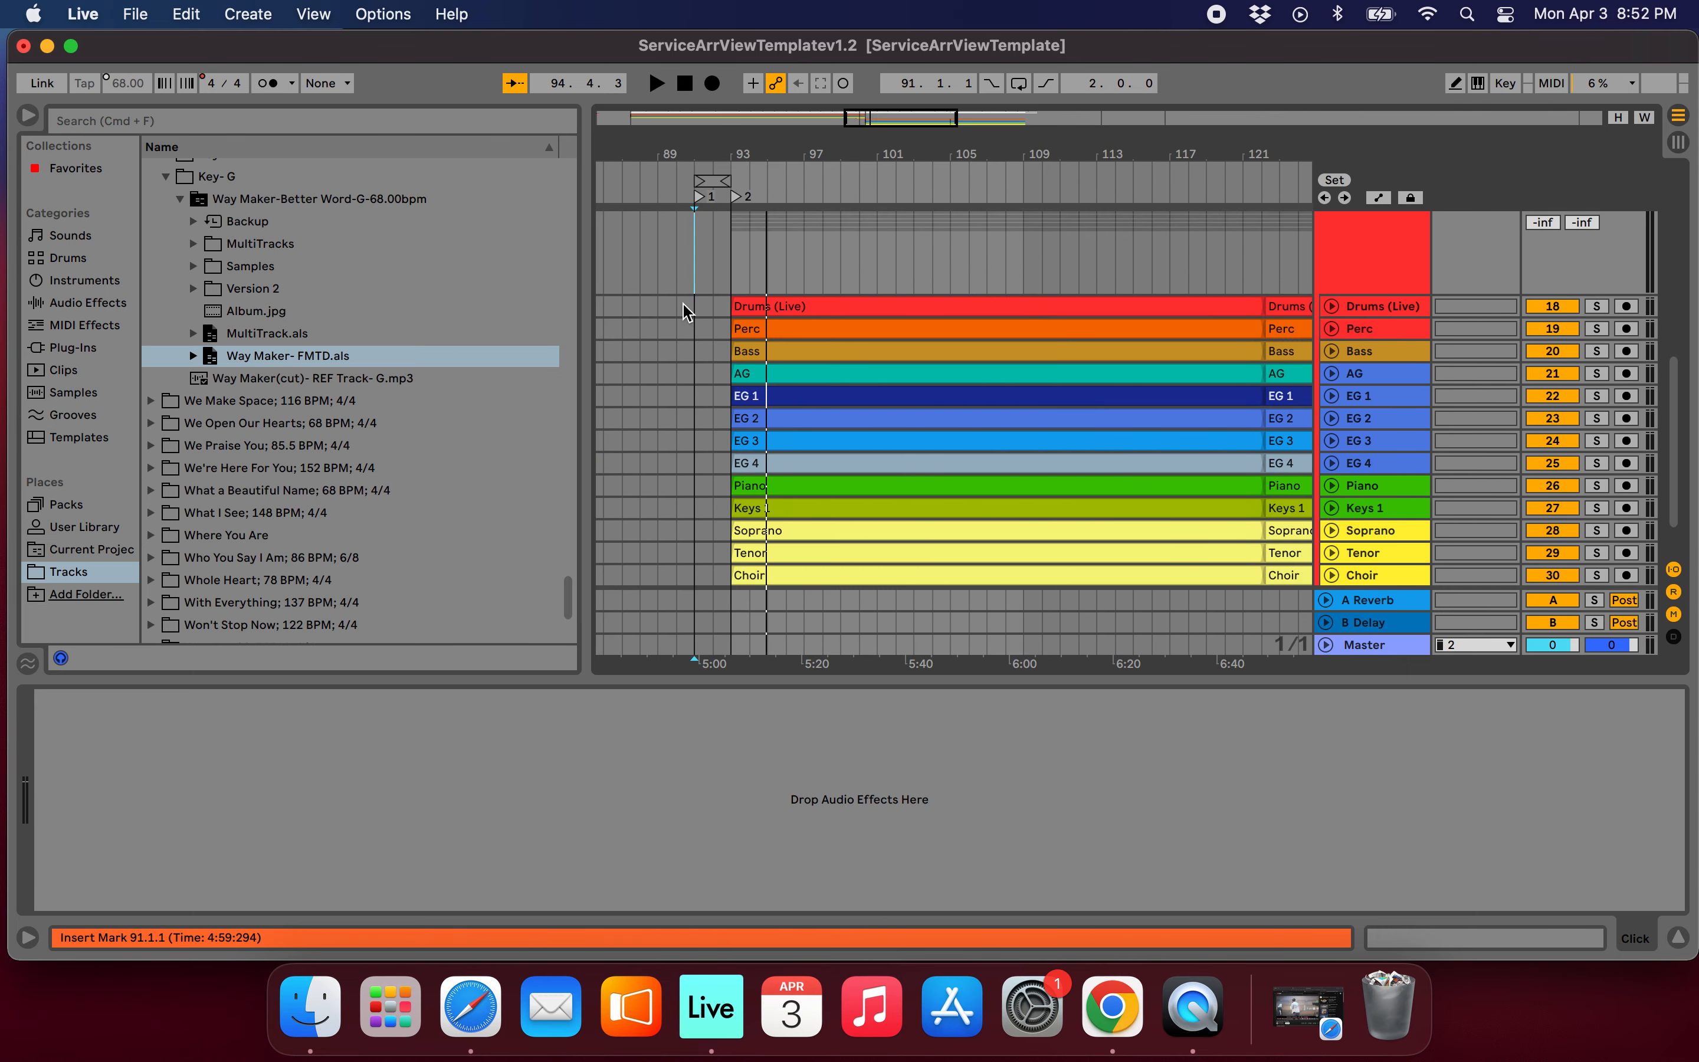
# Try extending the starts of all Way Maker clips back to bar 92, and return them to bar 93.
pyautogui.moveTo(695, 316); pyautogui.dragTo(794, 551)
pyautogui.moveTo(739, 262); pyautogui.dragTo(721, 263)
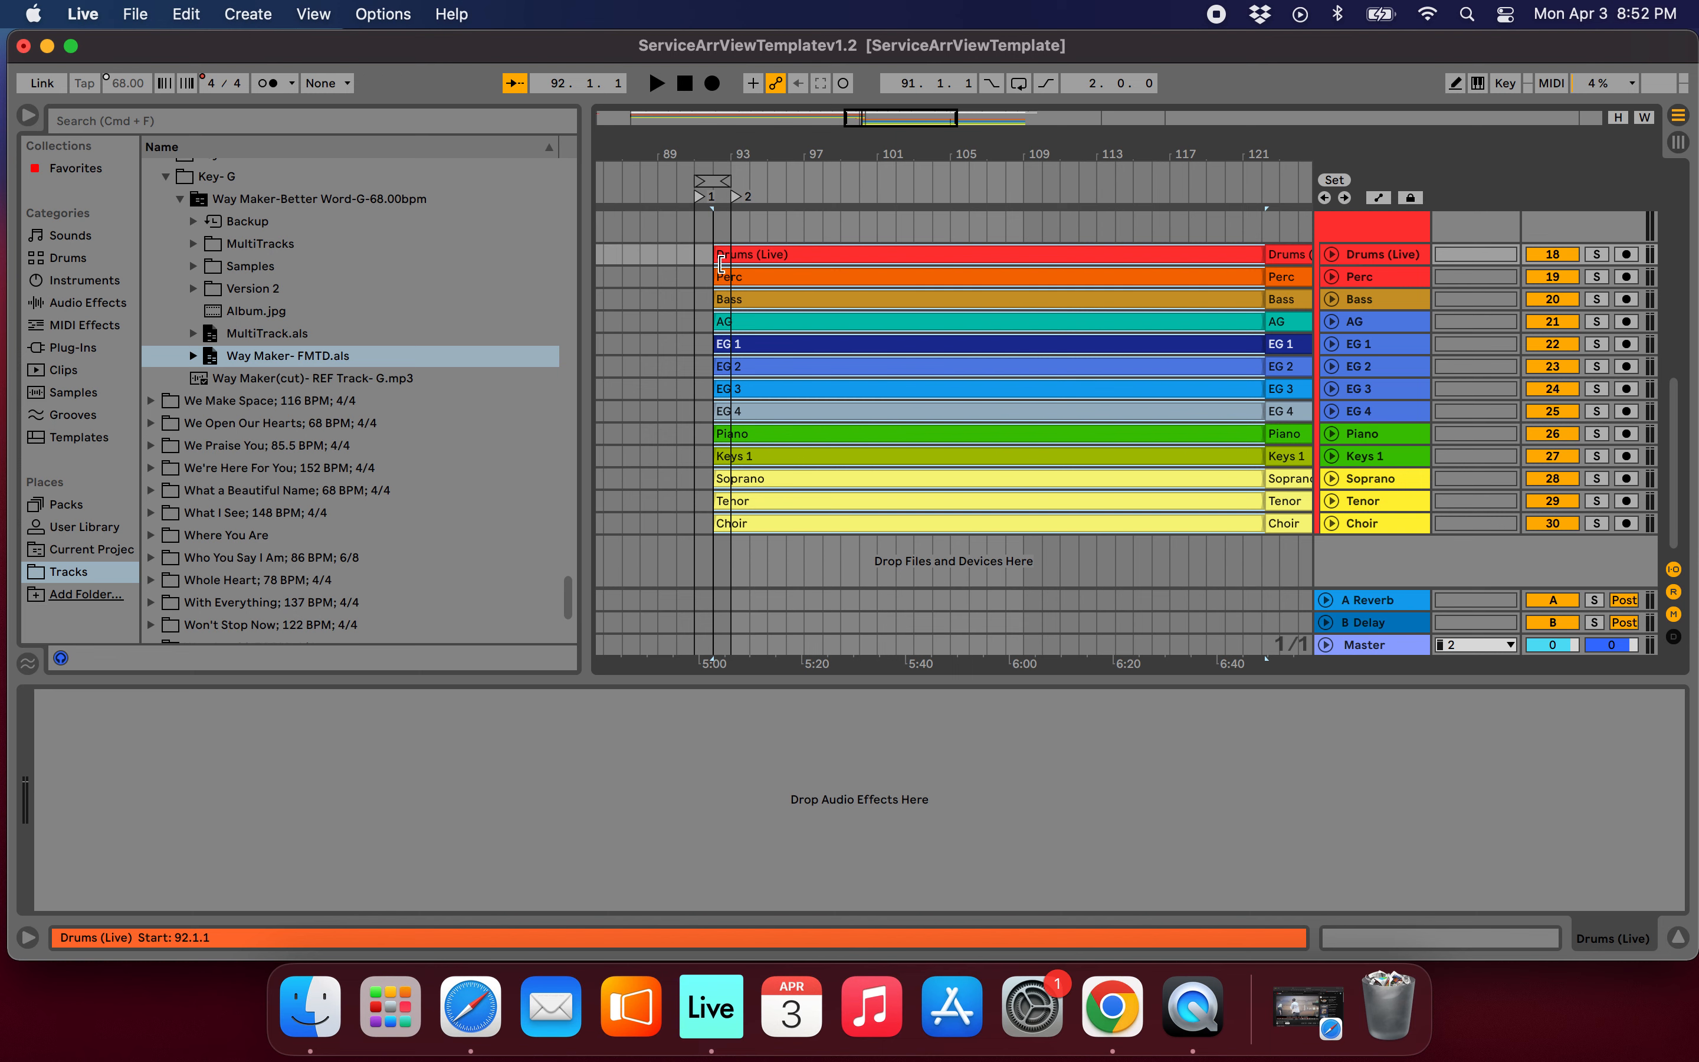
pyautogui.scroll(5, 721, 263)
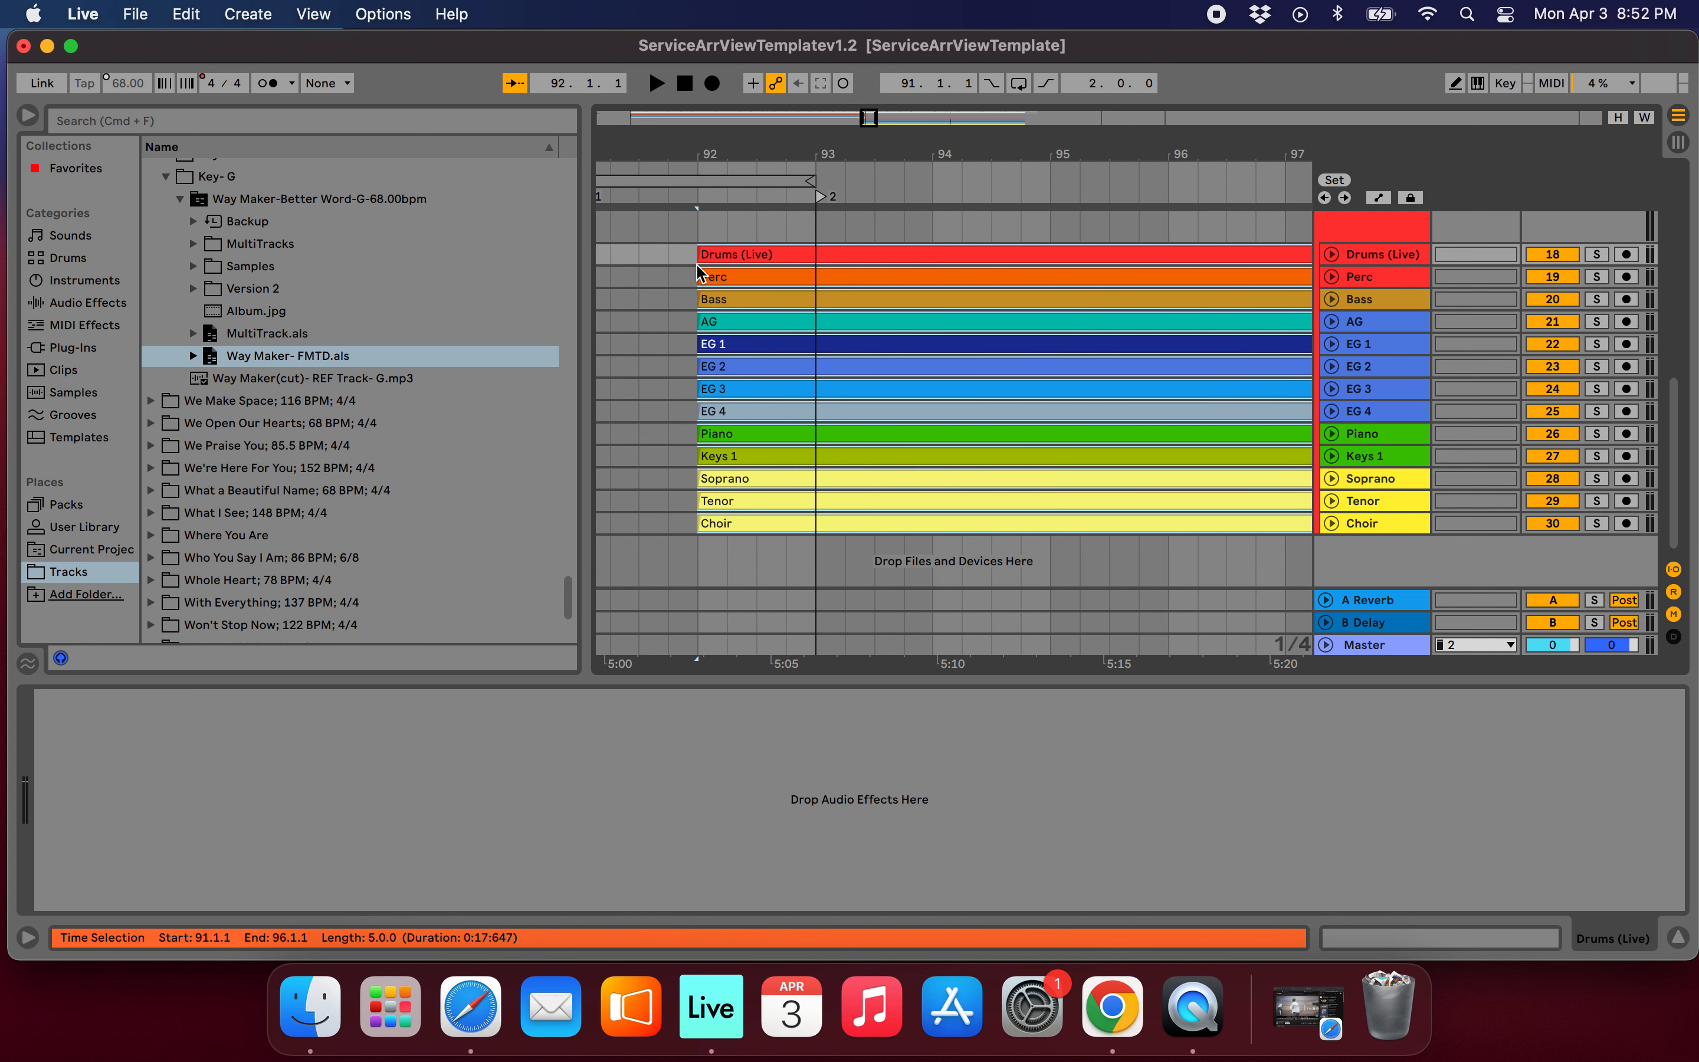
pyautogui.moveTo(698, 272); pyautogui.dragTo(808, 265)
pyautogui.scroll(6, 914, 311)
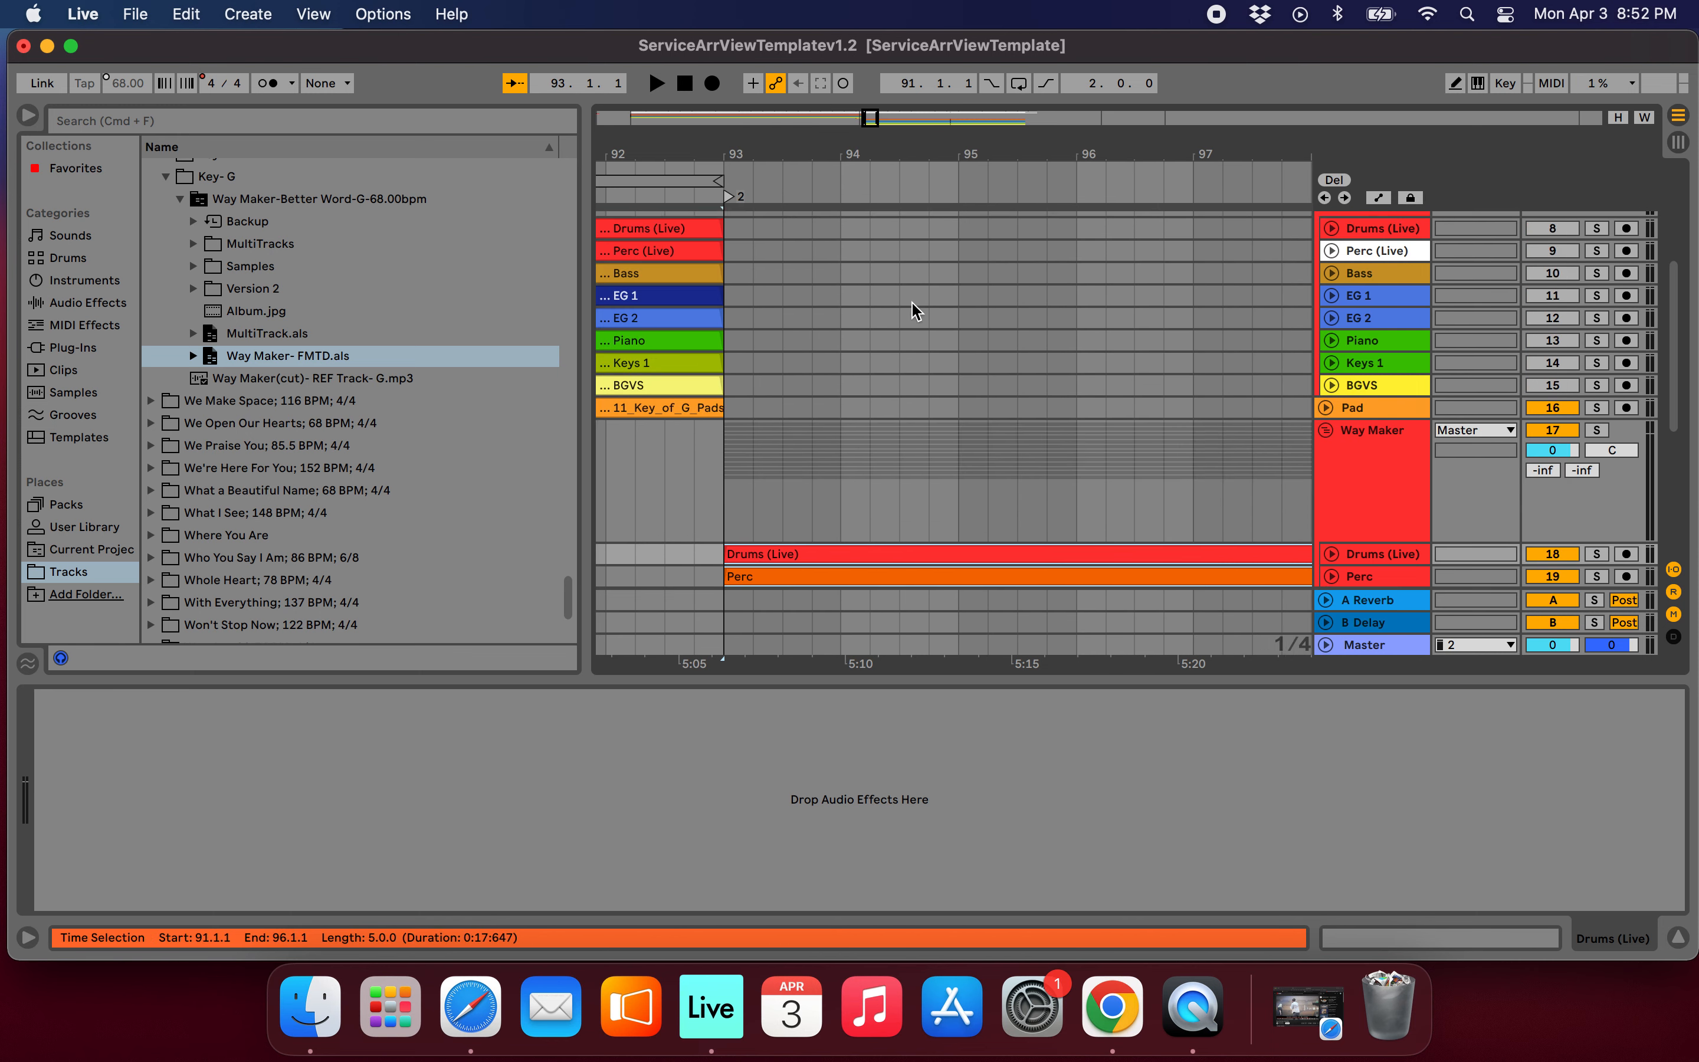
# Create a fade-in on all Way Maker clips from Drums to Choir, running from bar 93 to 95.3.
pyautogui.scroll(-5, 914, 311)
pyautogui.scroll(-4, 996, 441)
pyautogui.scroll(-3, 996, 439)
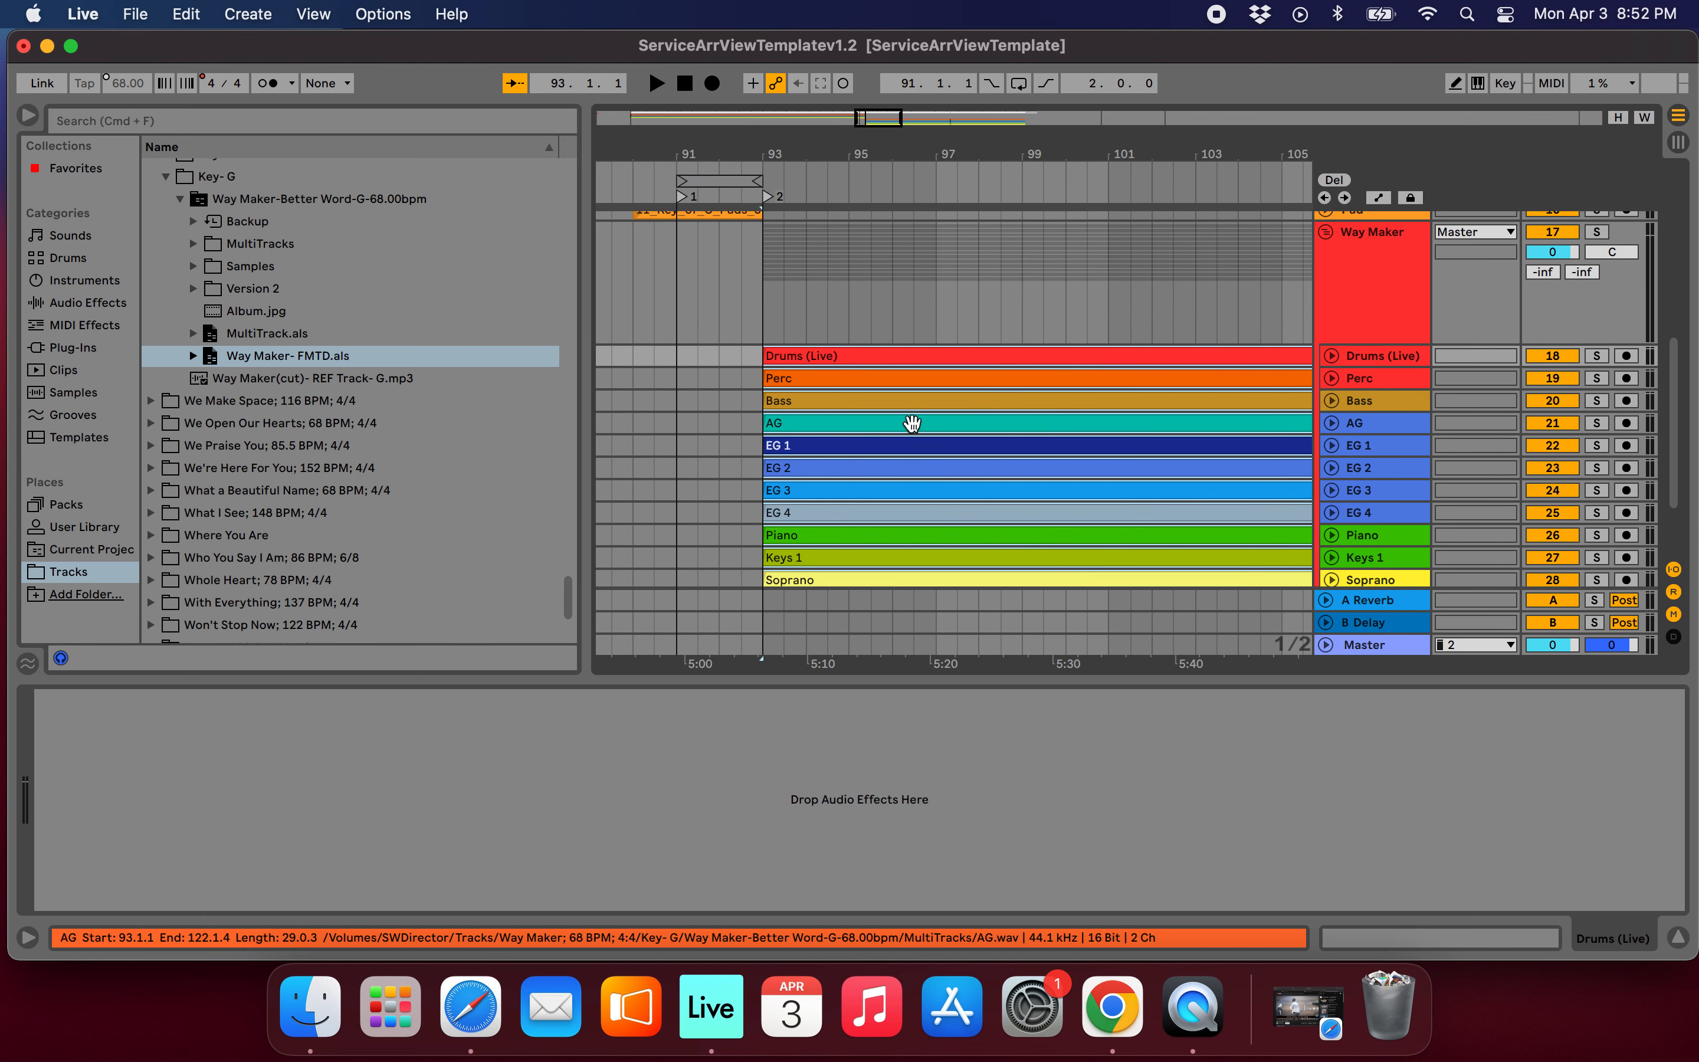
pyautogui.click(753, 354)
pyautogui.moveTo(764, 357); pyautogui.dragTo(871, 576)
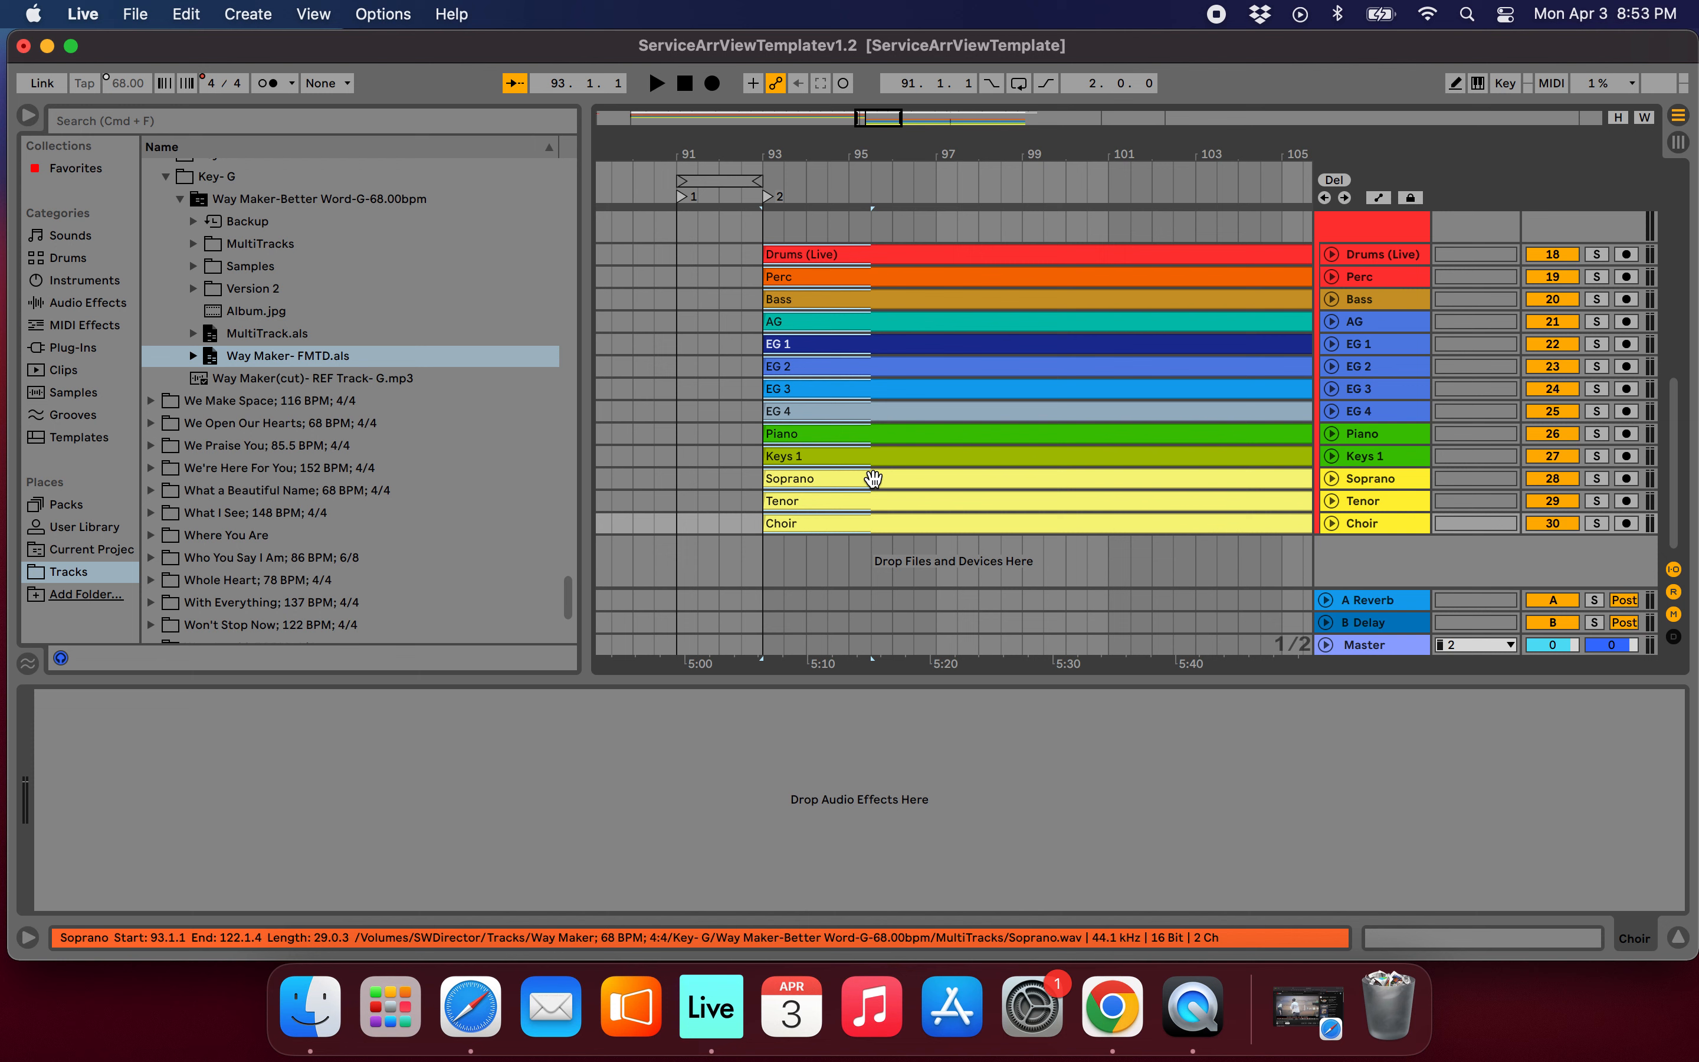
pyautogui.press('super+alt+f')
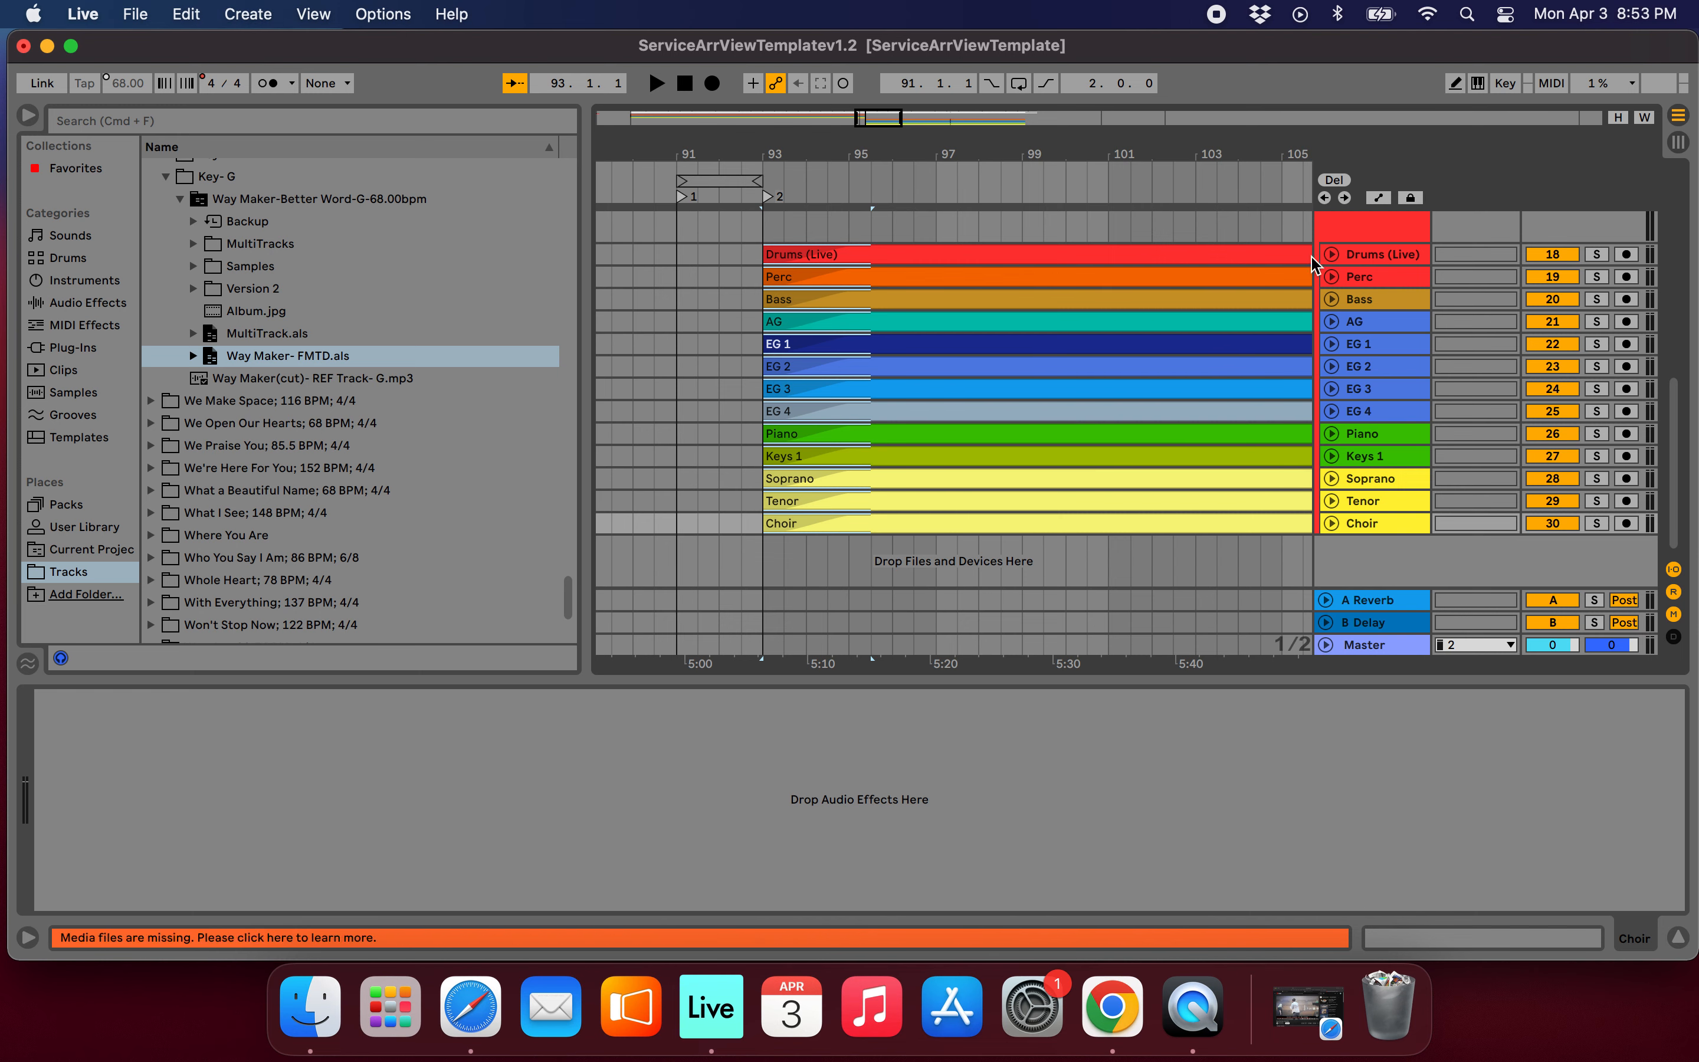
# Extend the end of the 11_Key_of_G_Pads_3 clip past Way Maker's entrance to 93.3.
pyautogui.scroll(10, 909, 346)
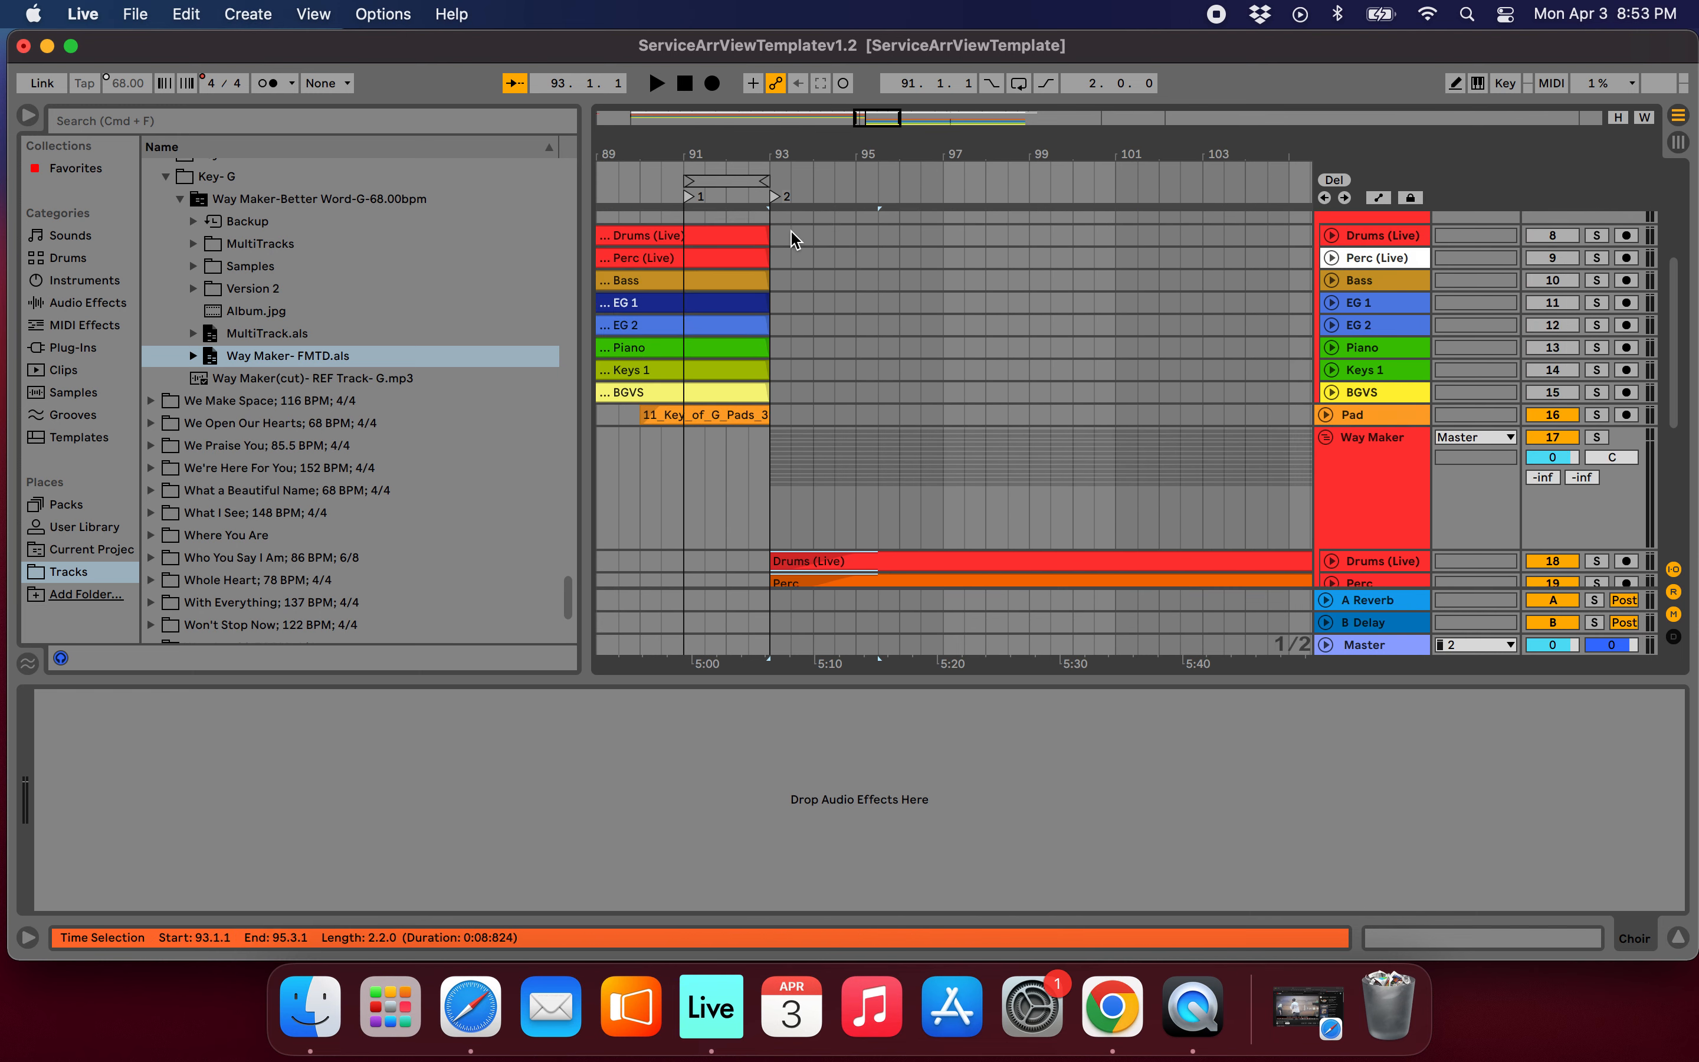
pyautogui.scroll(1, 793, 240)
pyautogui.scroll(5, 763, 402)
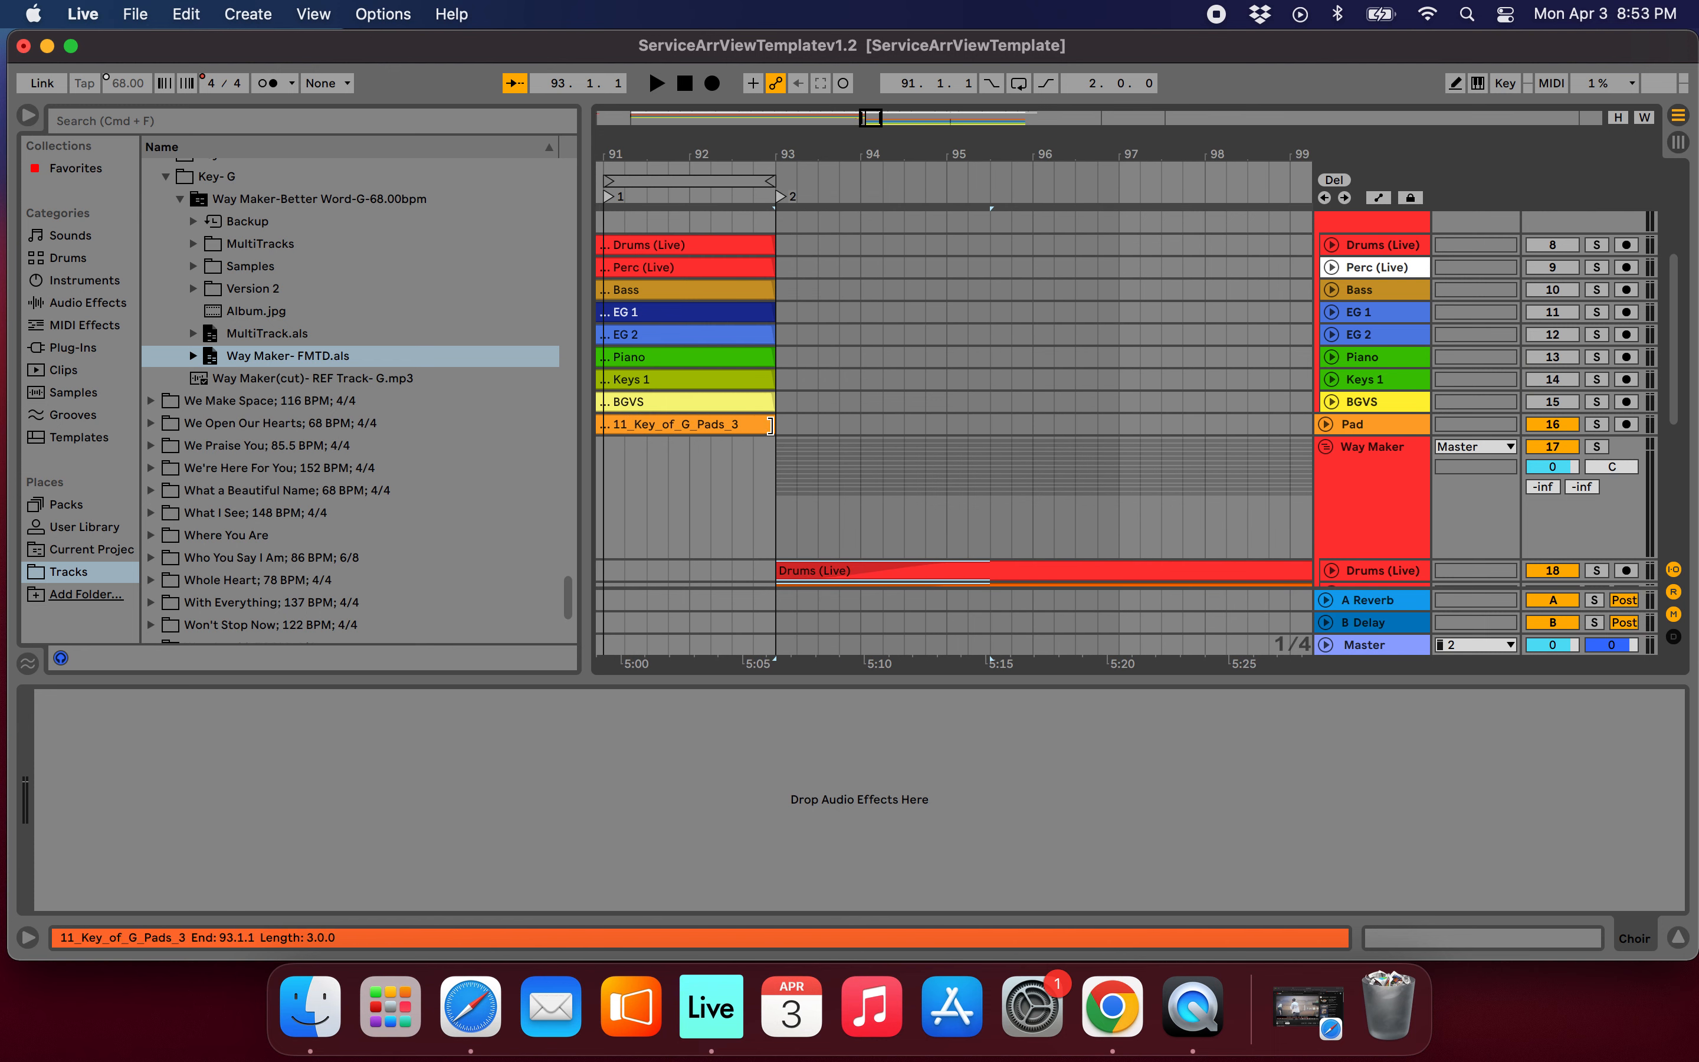
pyautogui.click(770, 425)
pyautogui.moveTo(795, 424); pyautogui.dragTo(819, 425)
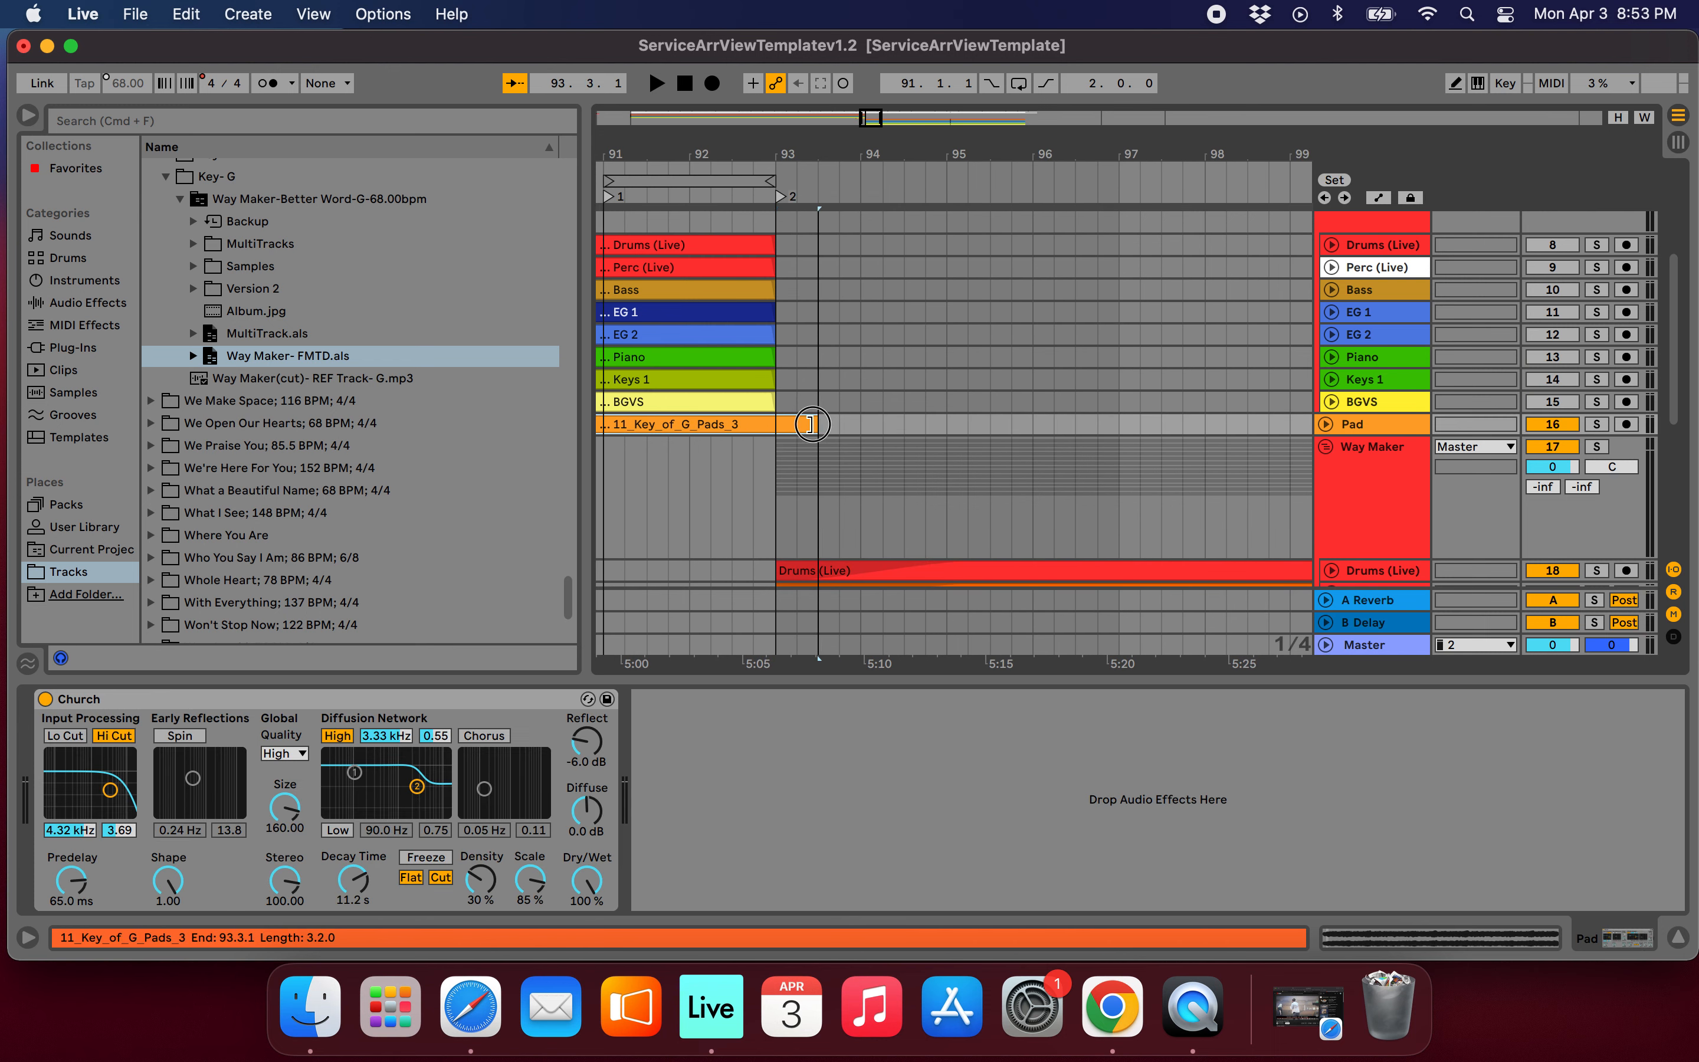
# With bars 91 to 93 looping, unfold the Pad track and give its clip a fade-out ending at bar 94.
pyautogui.scroll(3, 913, 351)
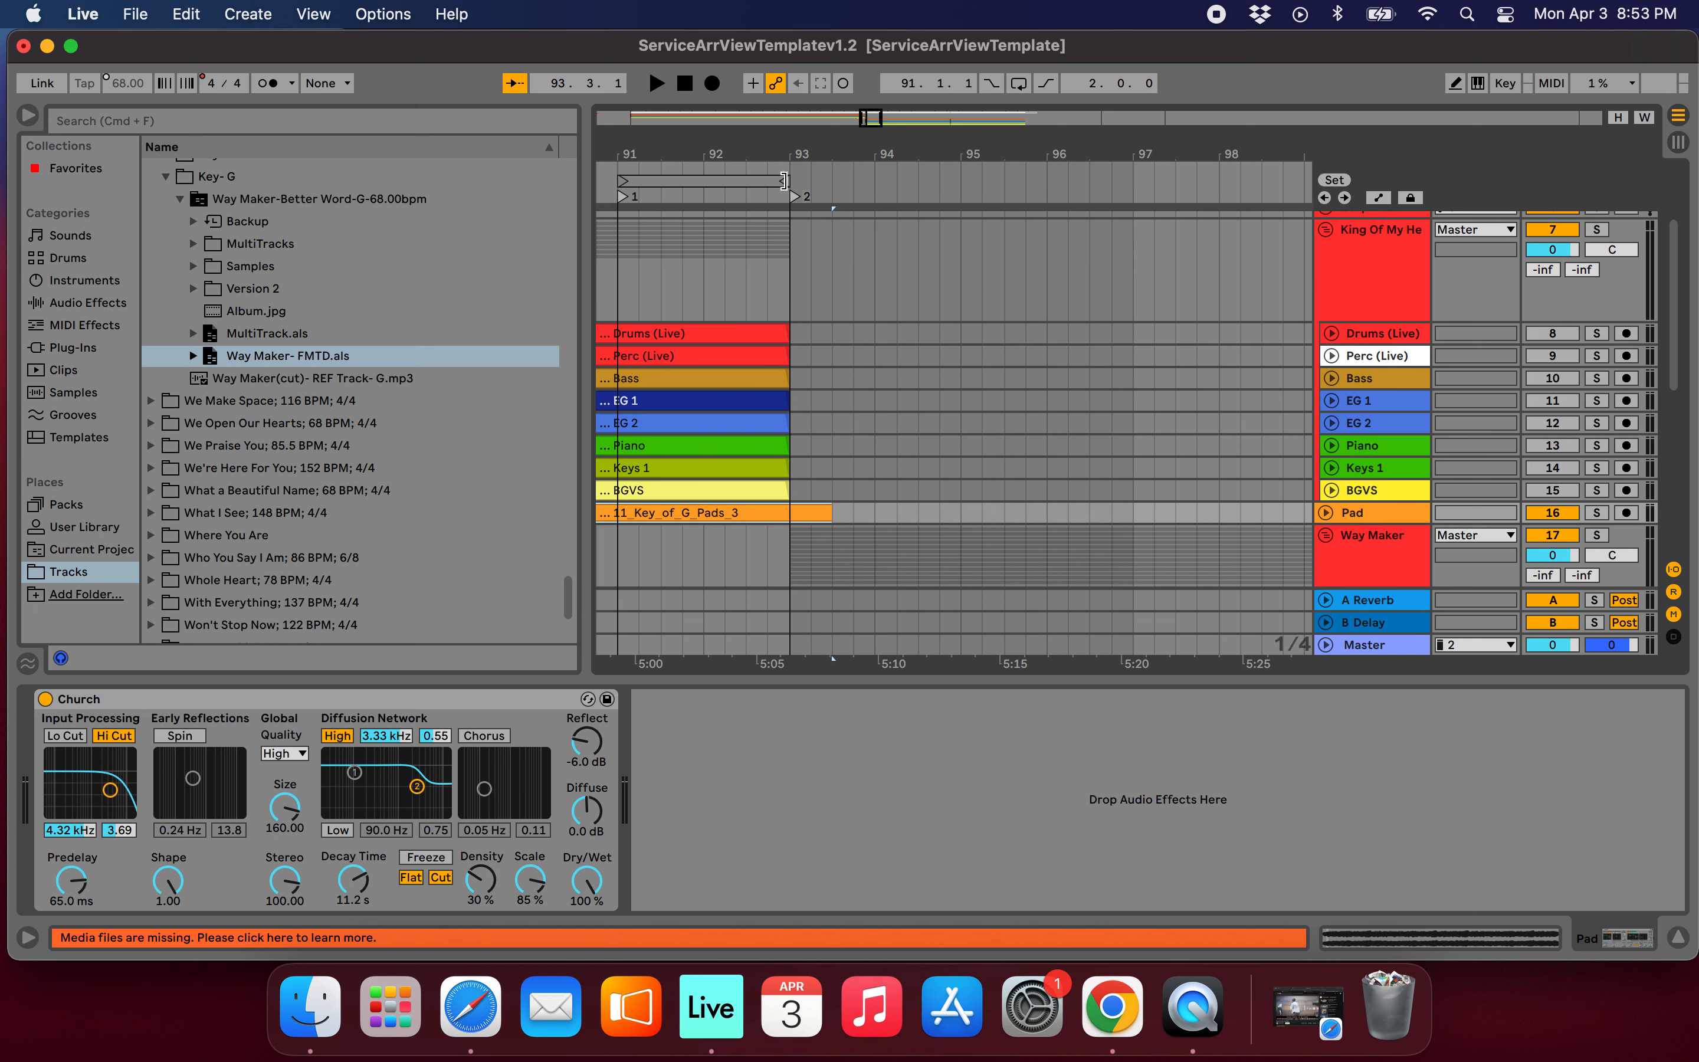
pyautogui.click(625, 206)
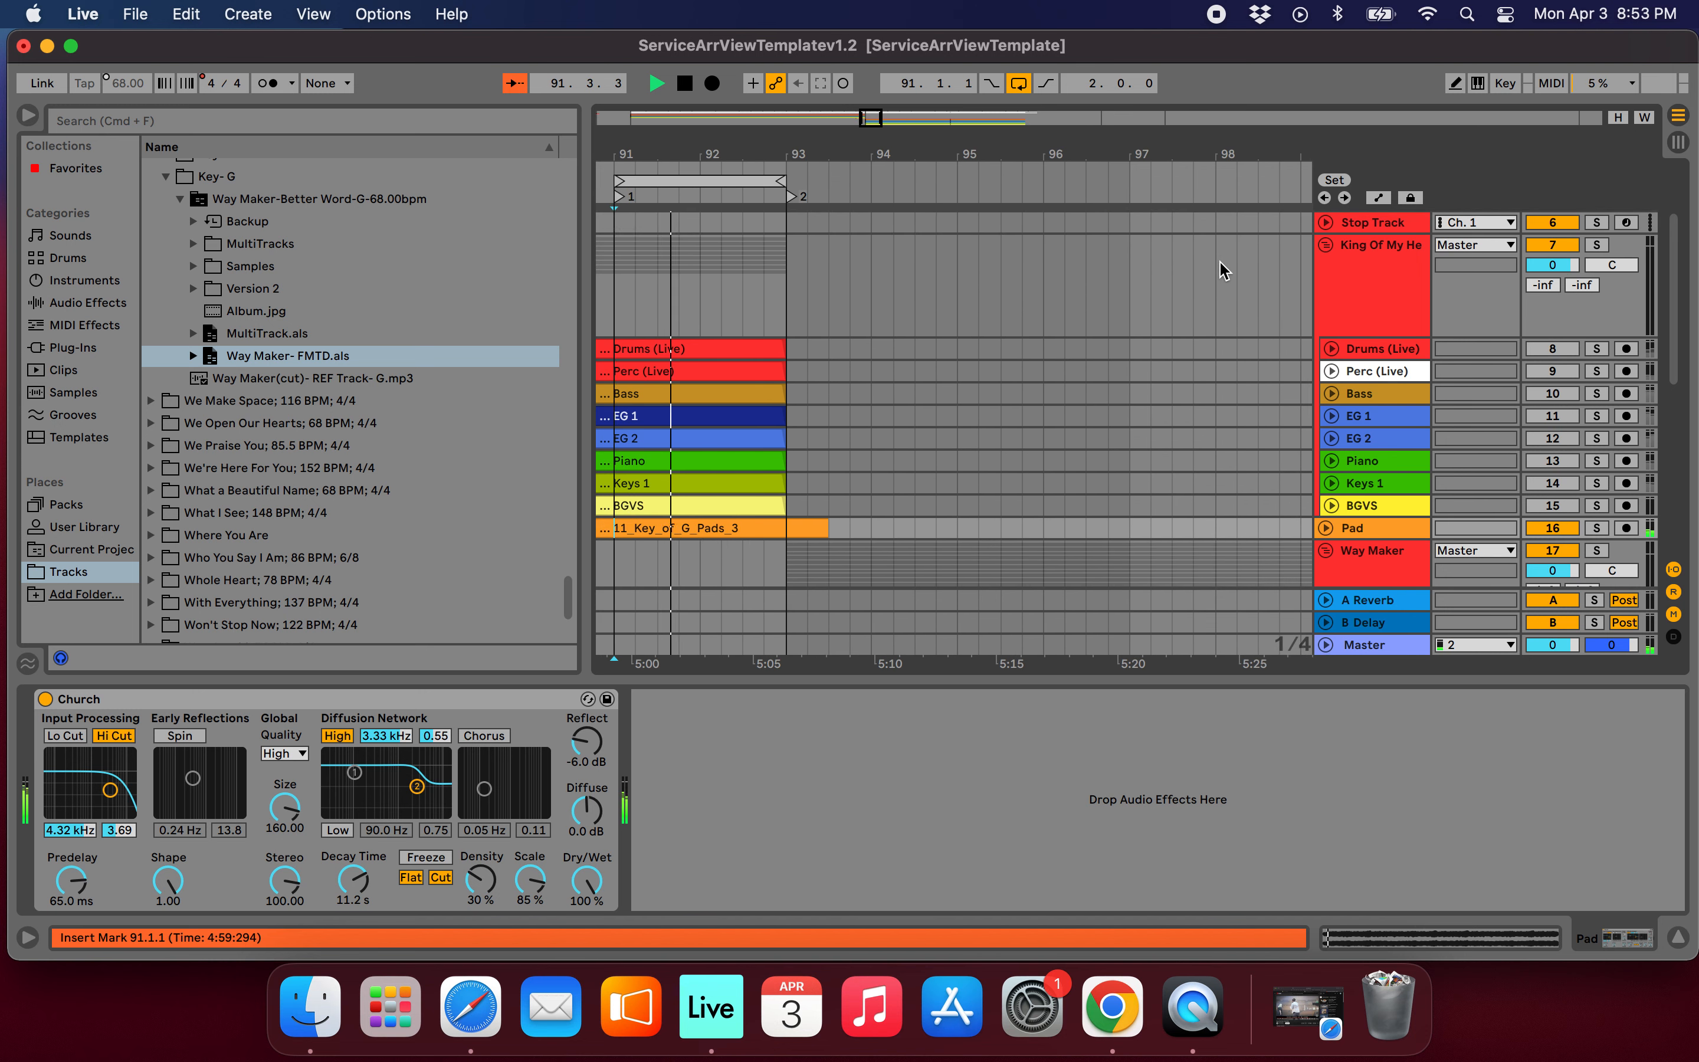
pyautogui.scroll(-3, 1194, 288)
pyautogui.moveTo(800, 449); pyautogui.dragTo(823, 392)
pyautogui.click(1325, 449)
pyautogui.scroll(-2, 1062, 488)
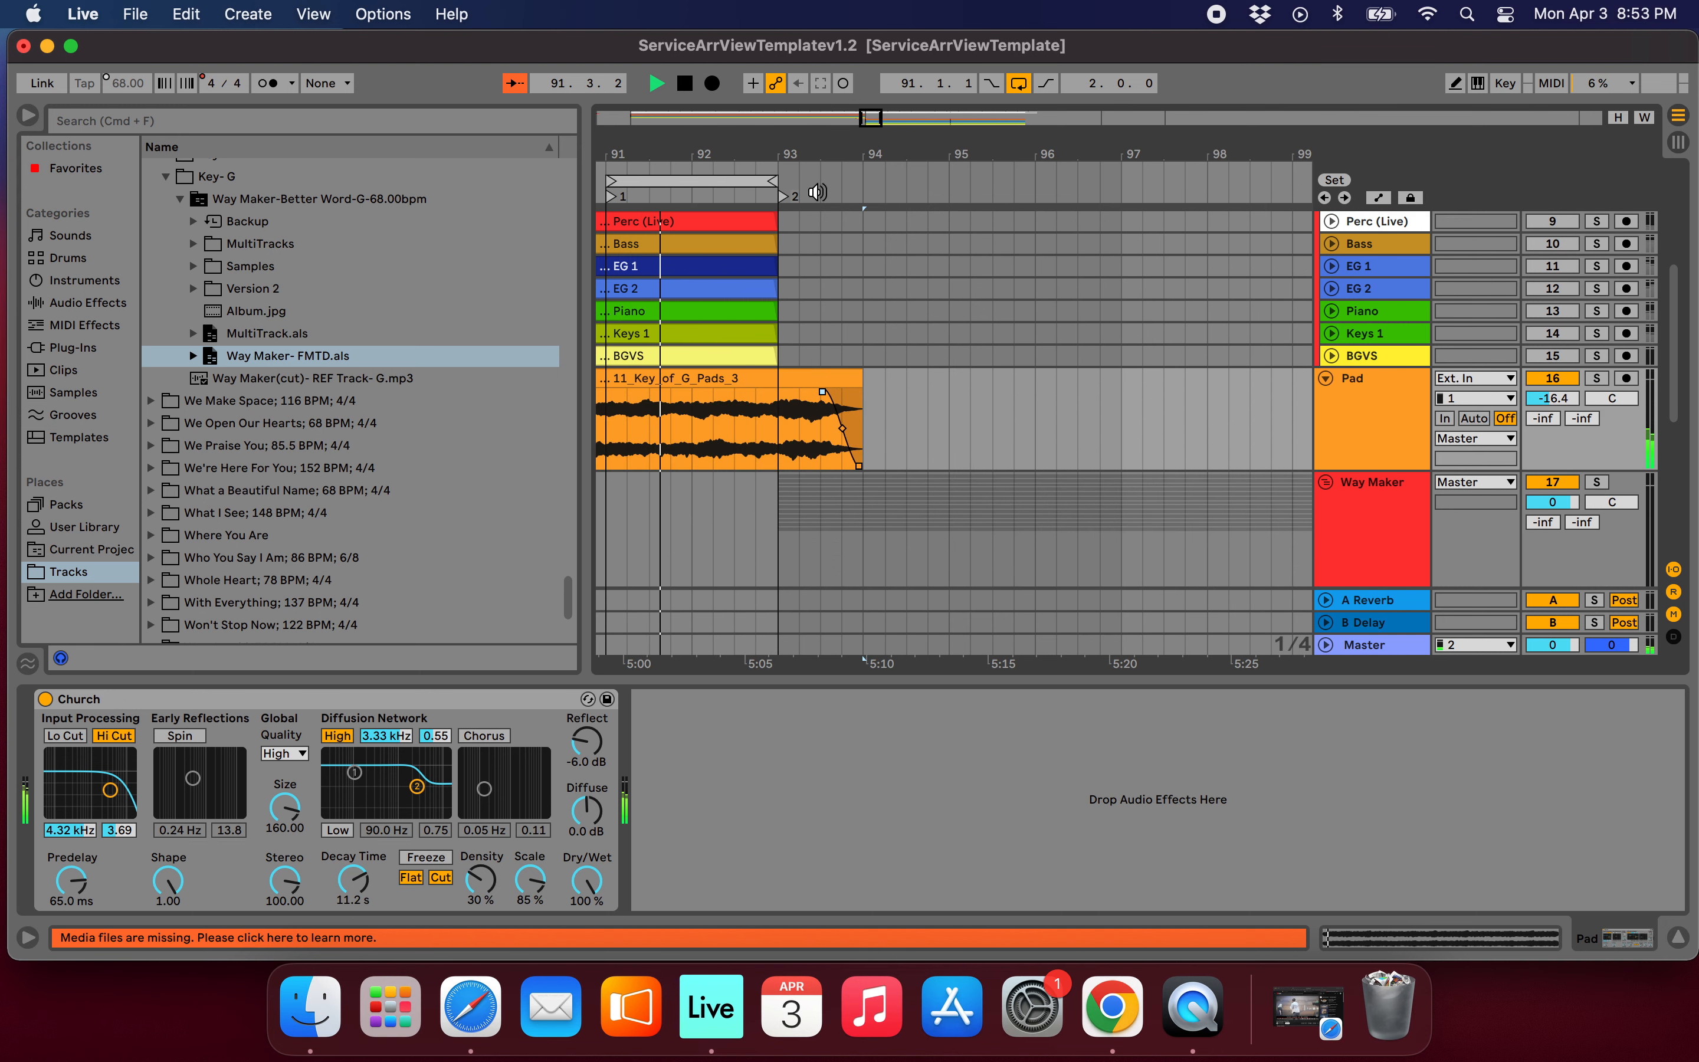
# Release the loop, listen to the Pad fade out as Way Maker's tracks fade in, and stop playback.
pyautogui.click(1019, 85)
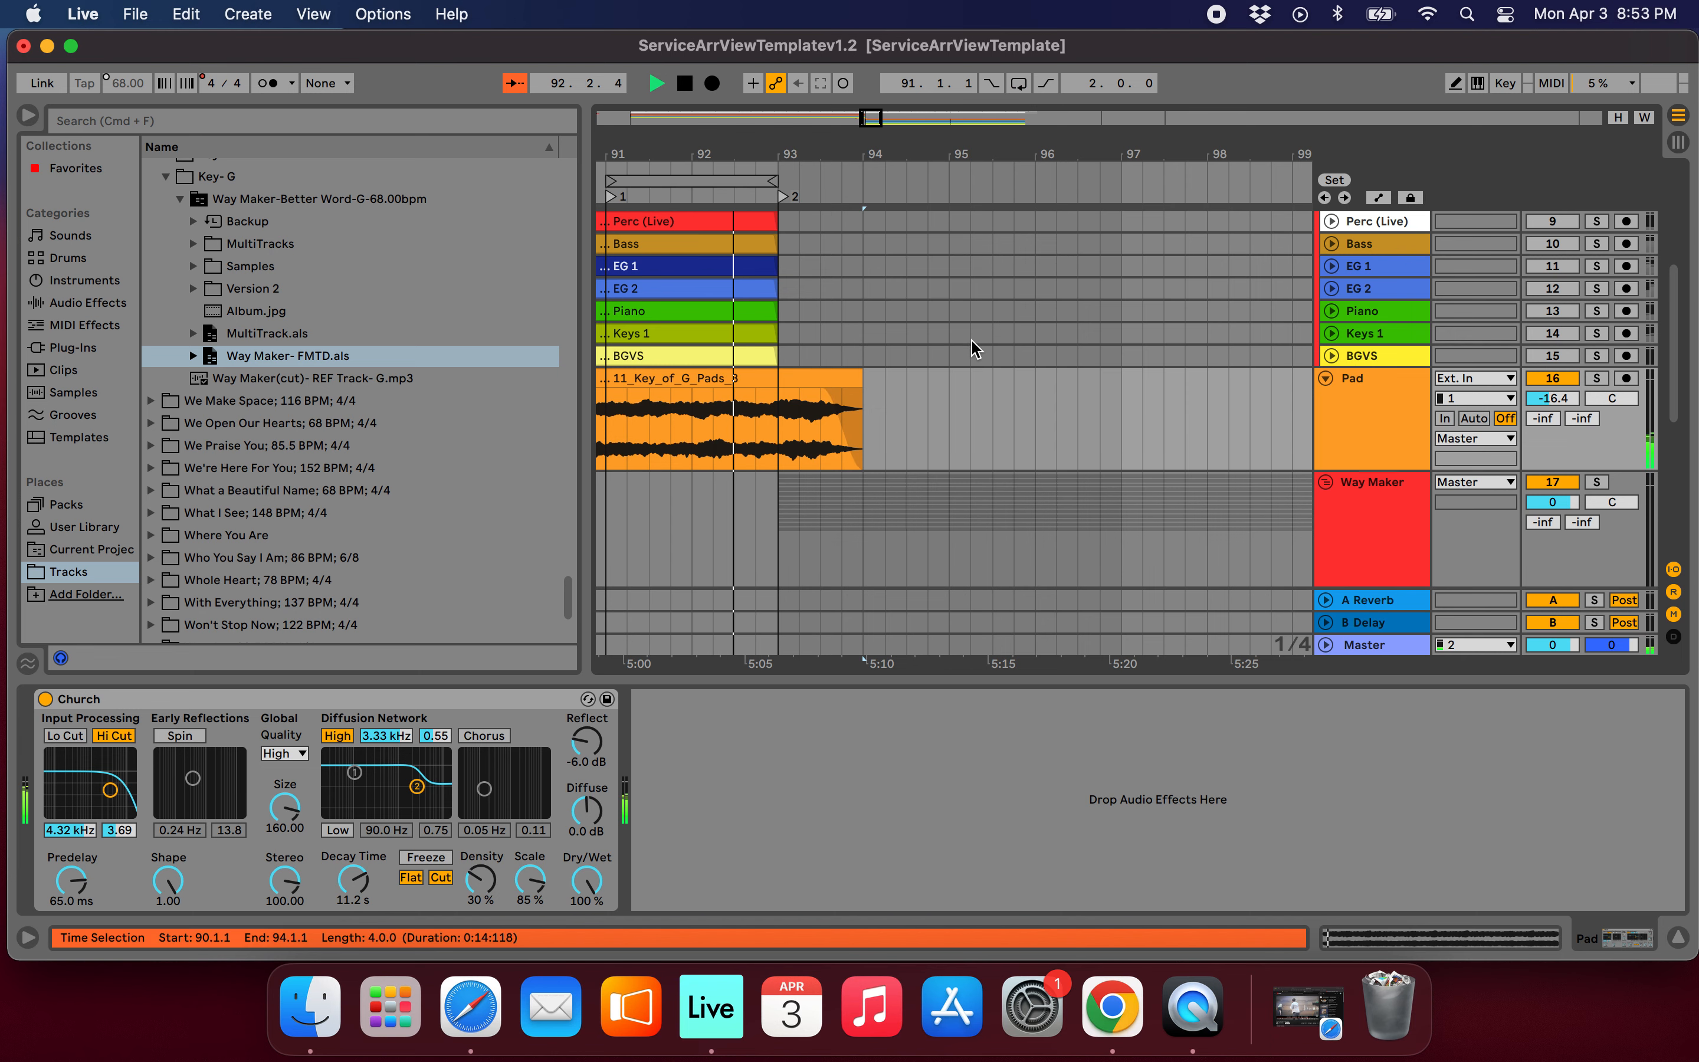
pyautogui.scroll(-10, 972, 340)
pyautogui.scroll(6, 973, 340)
pyautogui.hscroll(5, 972, 340)
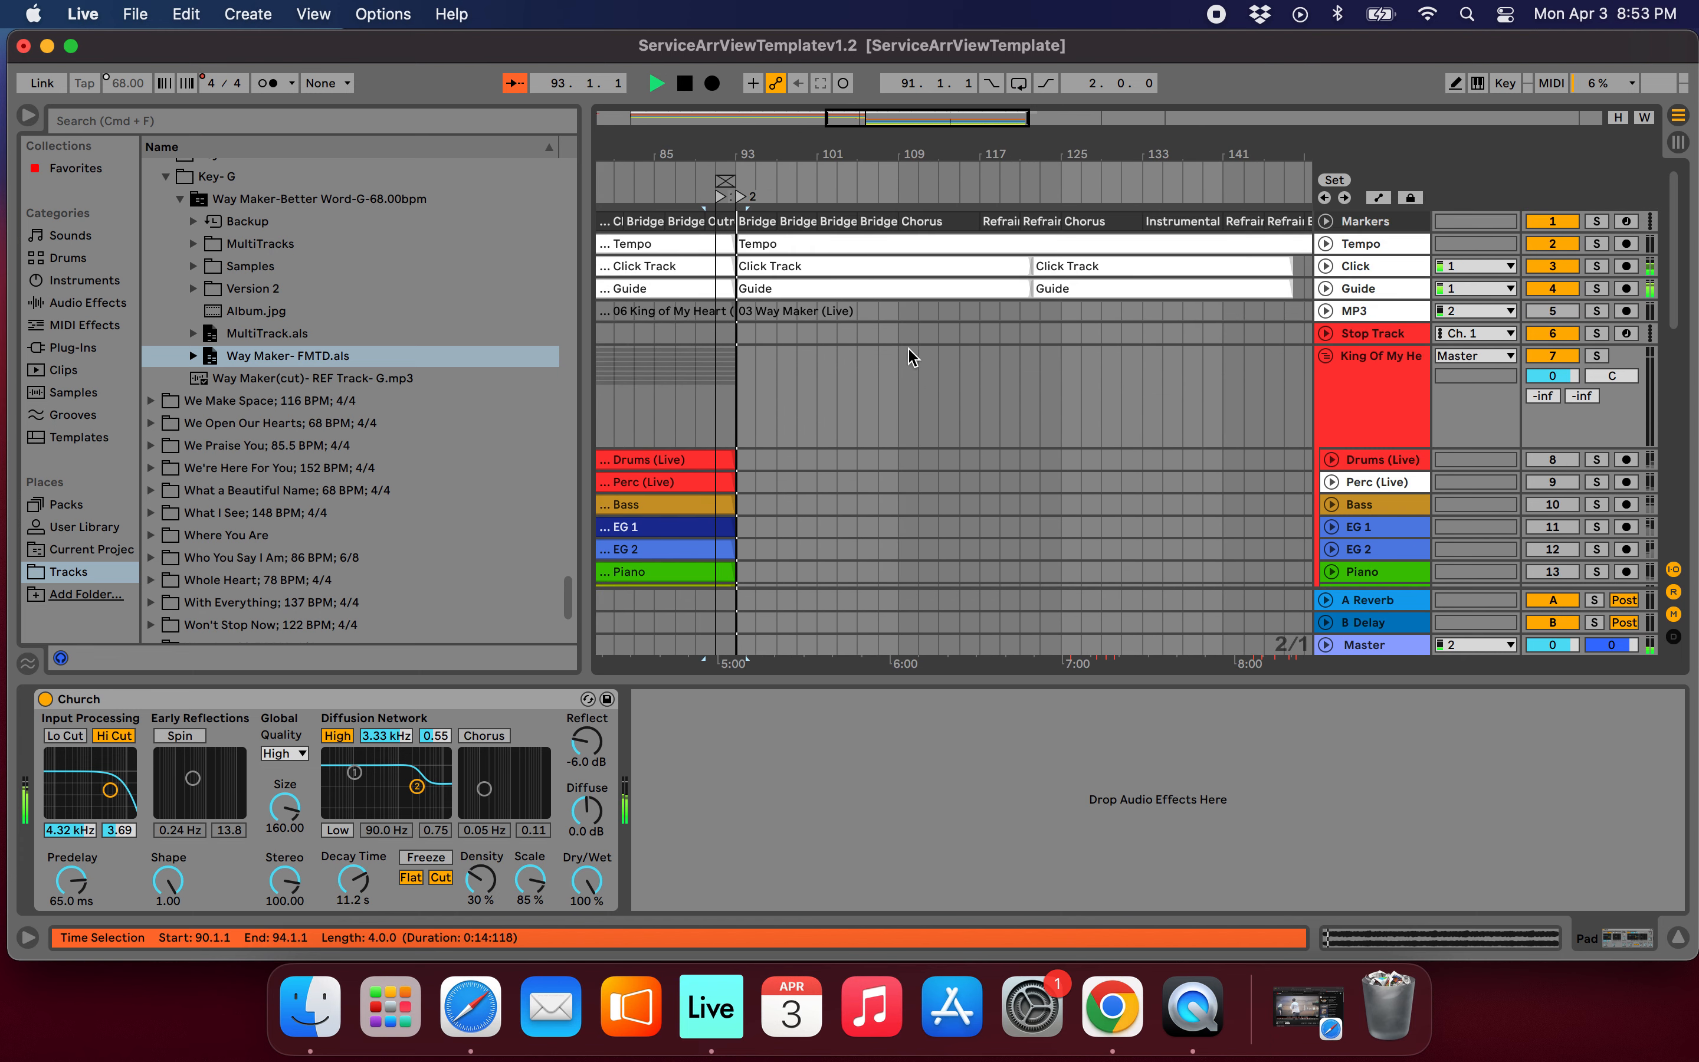
pyautogui.scroll(5, 911, 358)
pyautogui.scroll(-3, 908, 353)
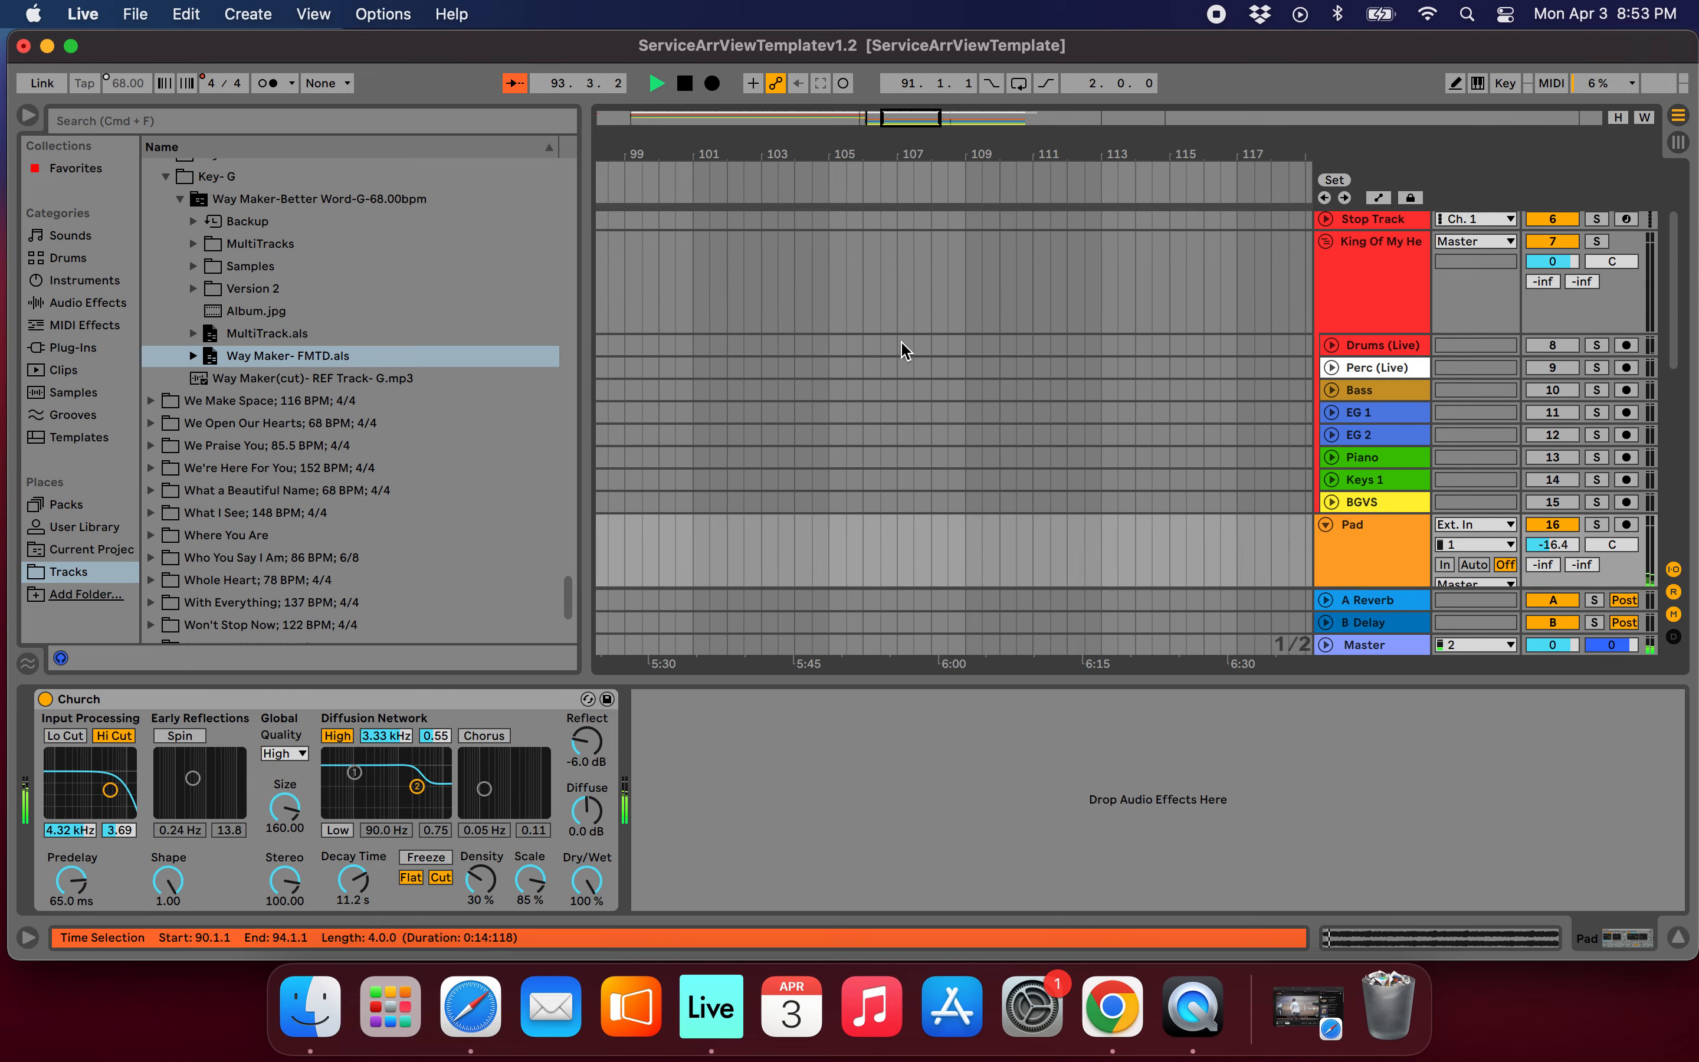
pyautogui.scroll(-10, 906, 350)
pyautogui.hscroll(-4, 905, 350)
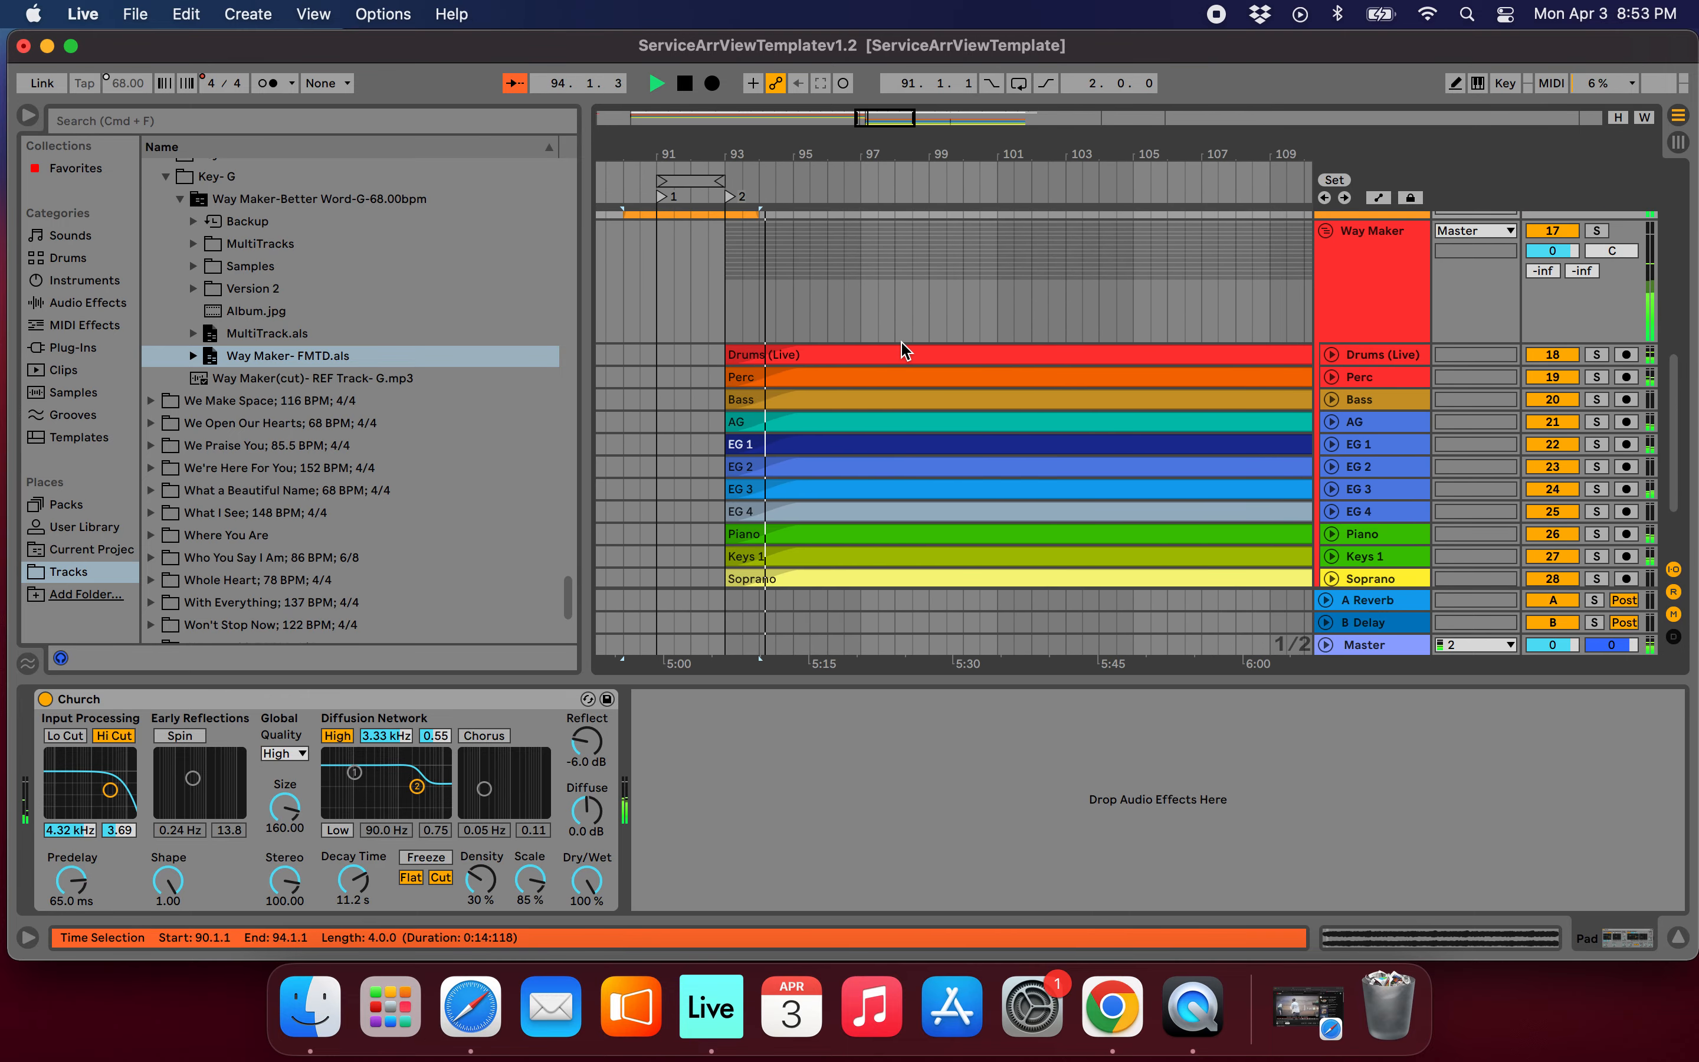
pyautogui.scroll(3, 903, 344)
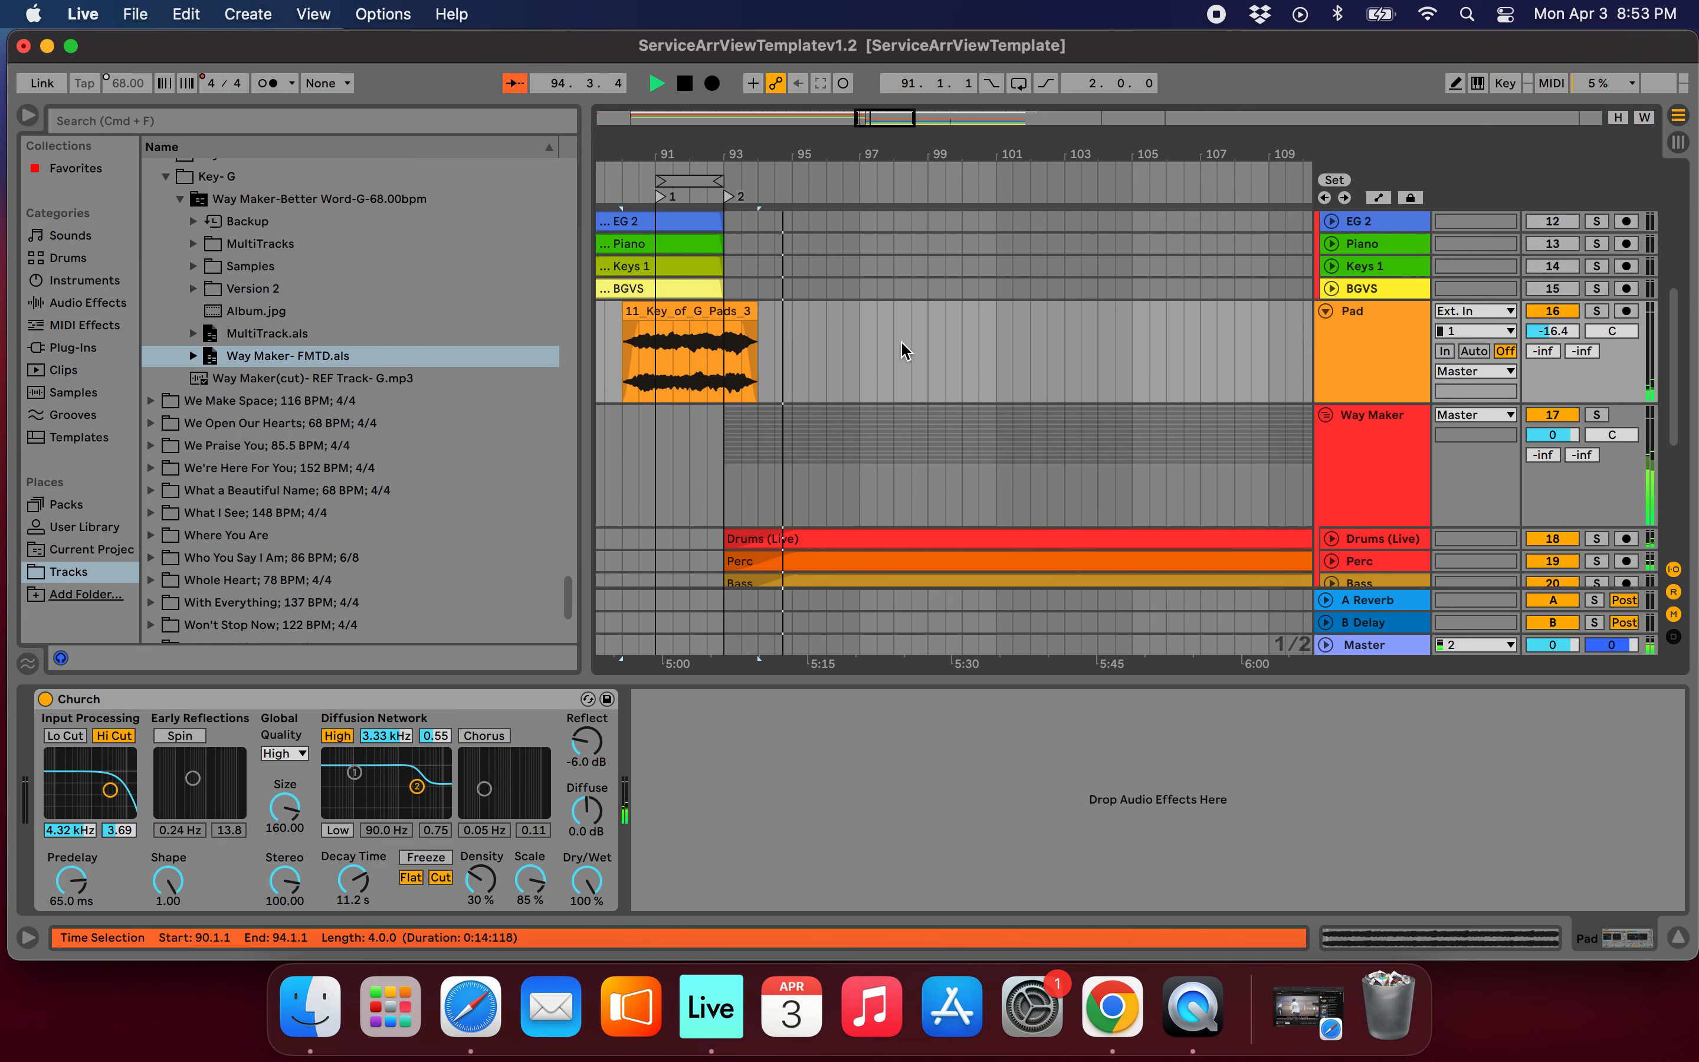
pyautogui.scroll(10, 902, 349)
pyautogui.hscroll(2, 1024, 360)
pyautogui.press('space')
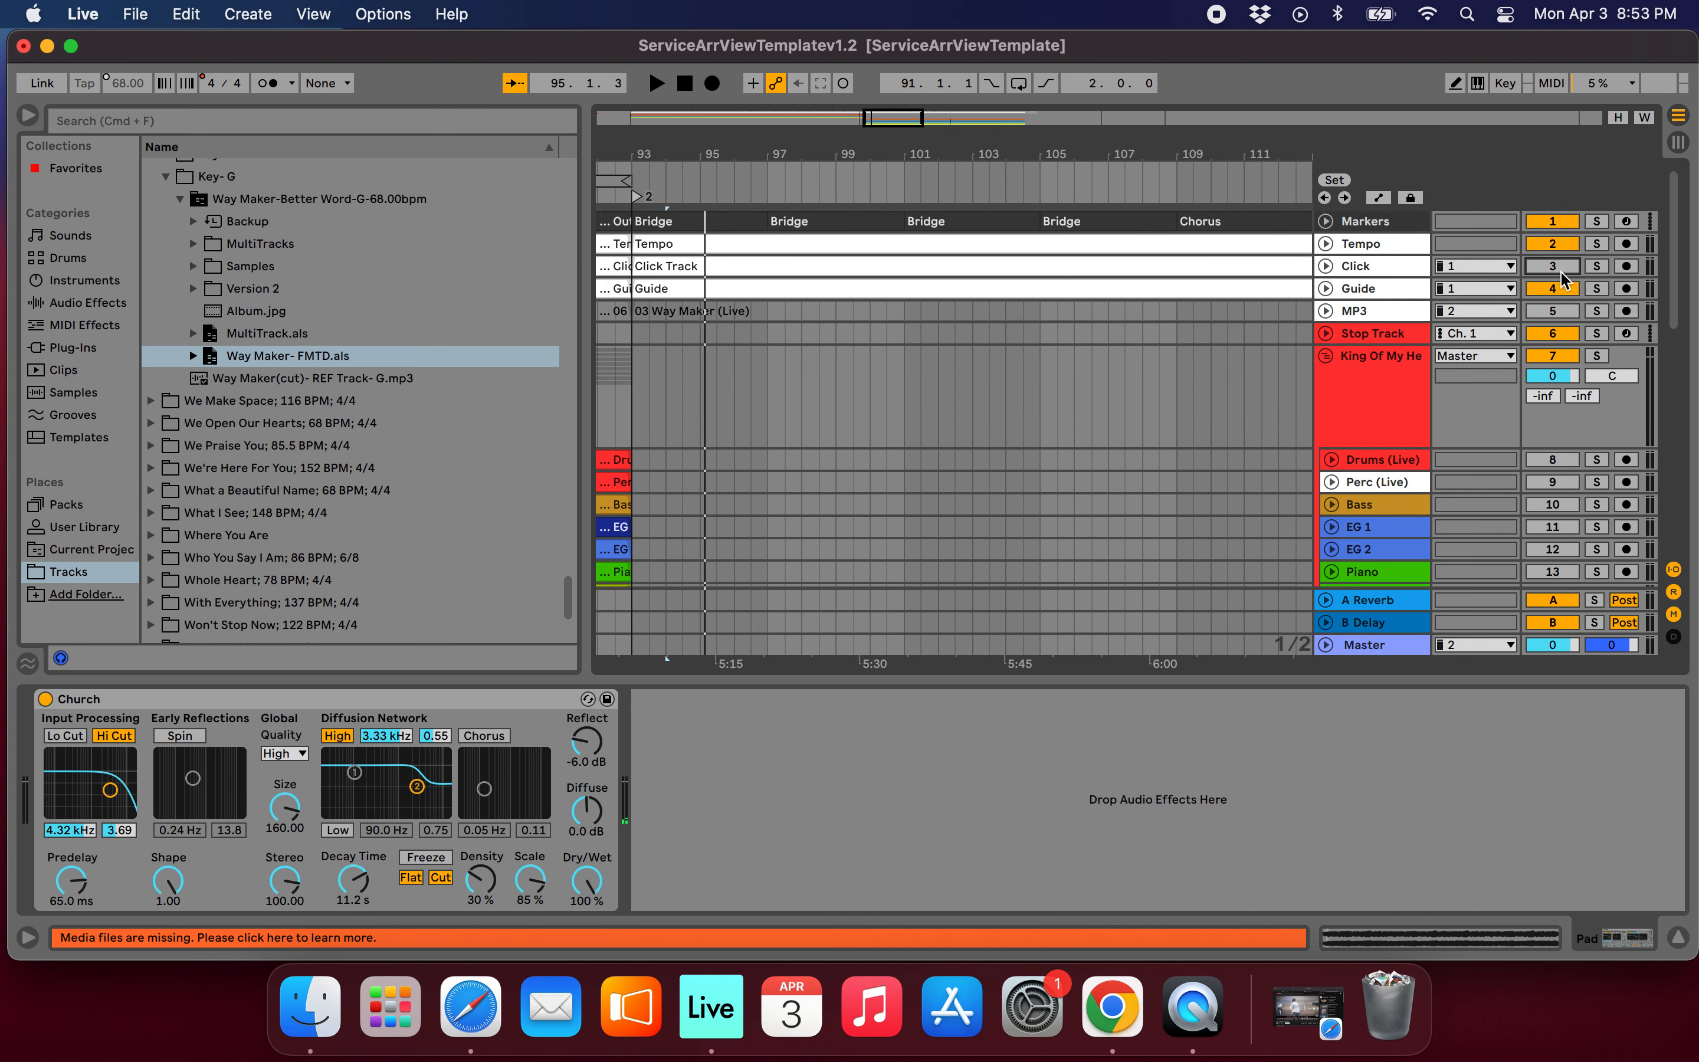
# Turn off the Click and Guide tracks and play the bar 91 to 93 loop from the first locator.
pyautogui.click(1548, 292)
pyautogui.scroll(-5, 971, 365)
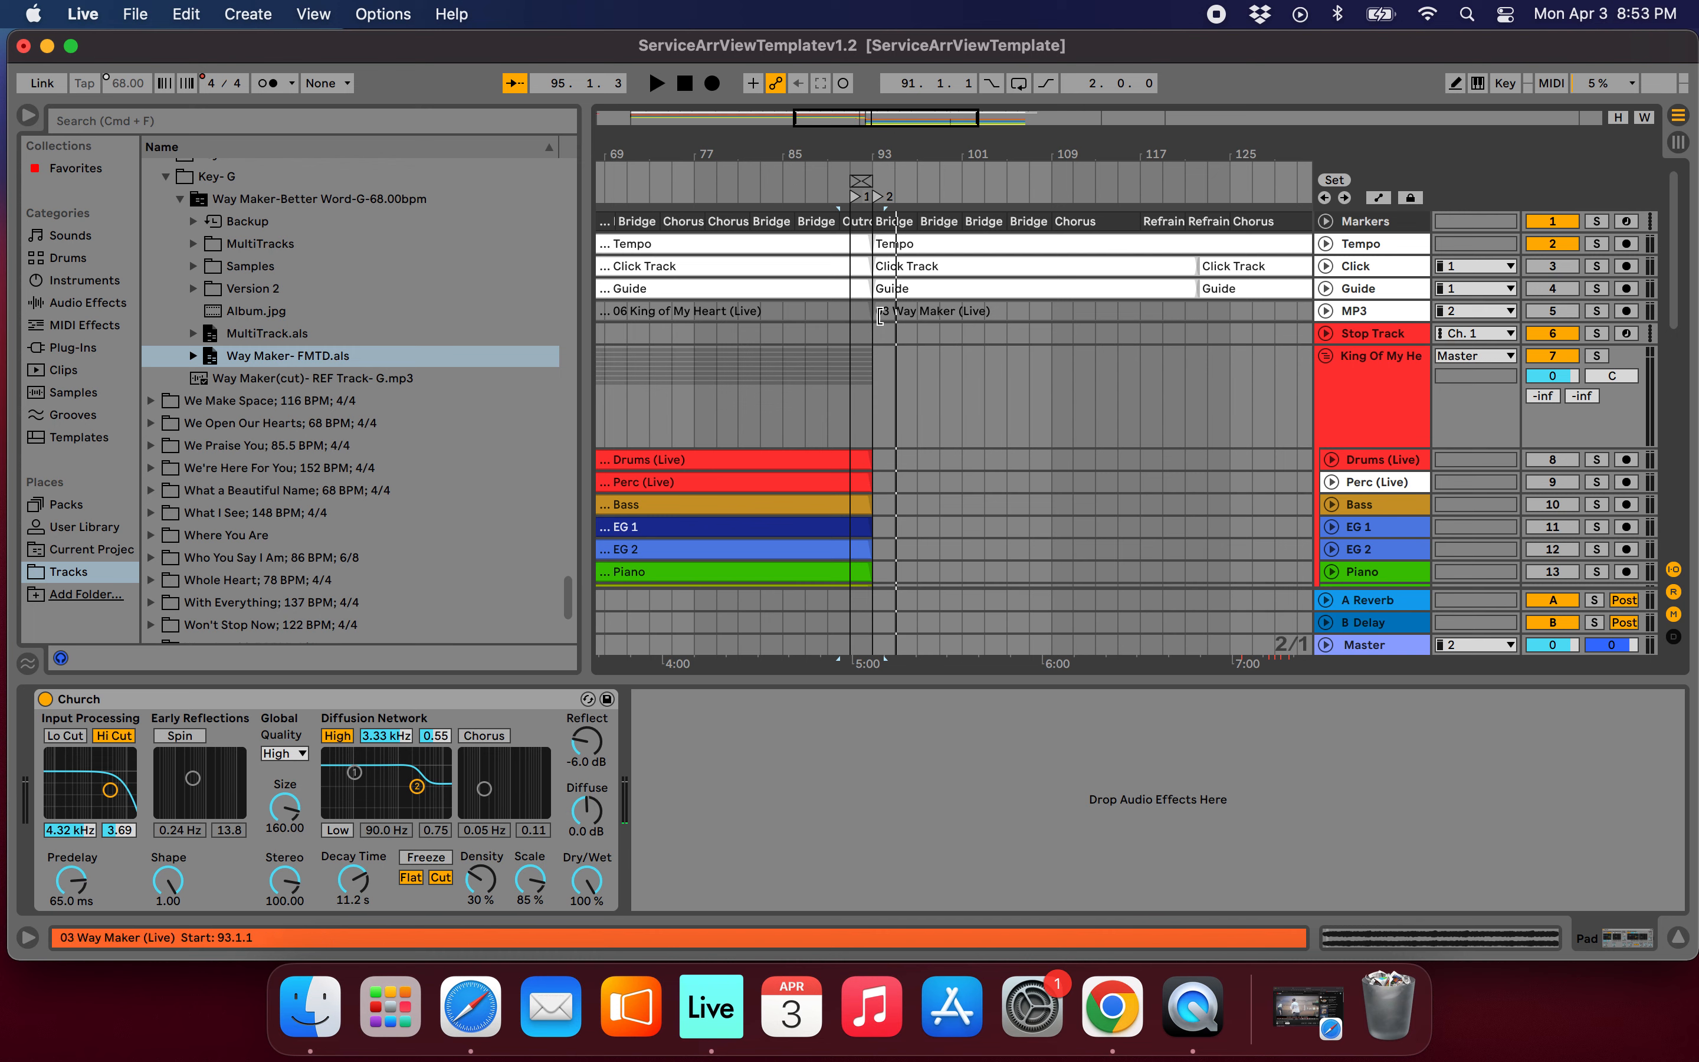
pyautogui.scroll(5, 880, 316)
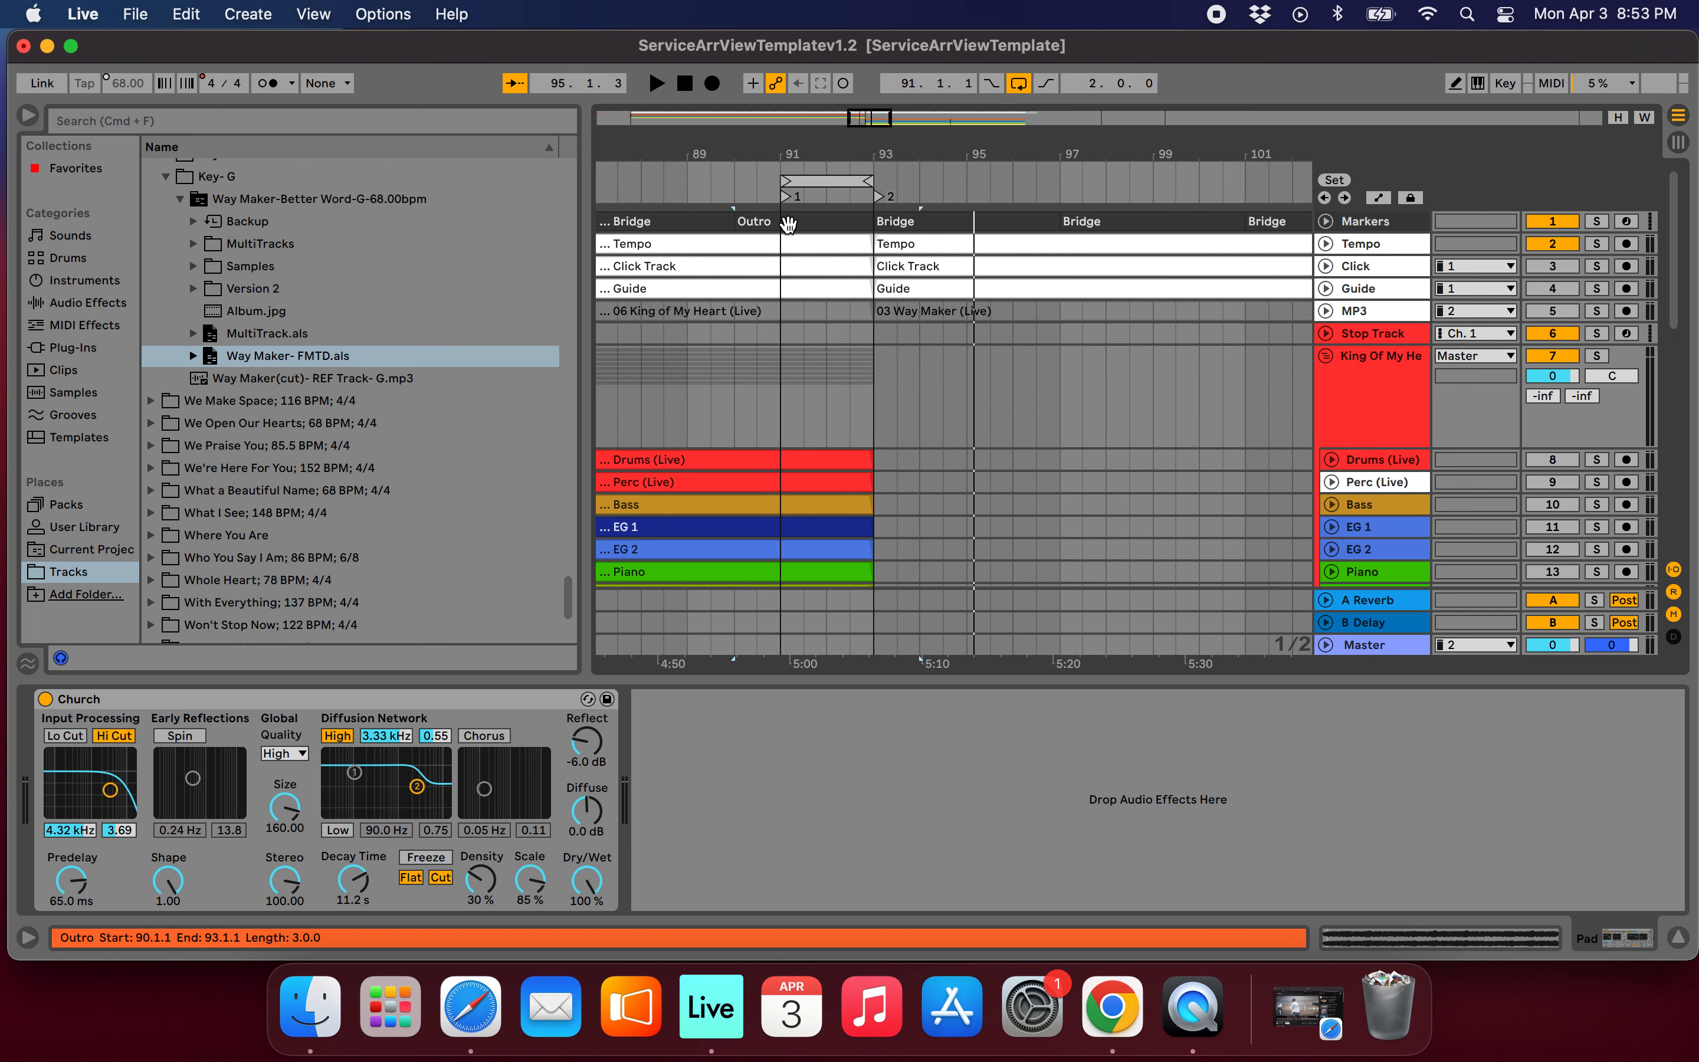
pyautogui.scroll(5, 788, 224)
pyautogui.click(754, 206)
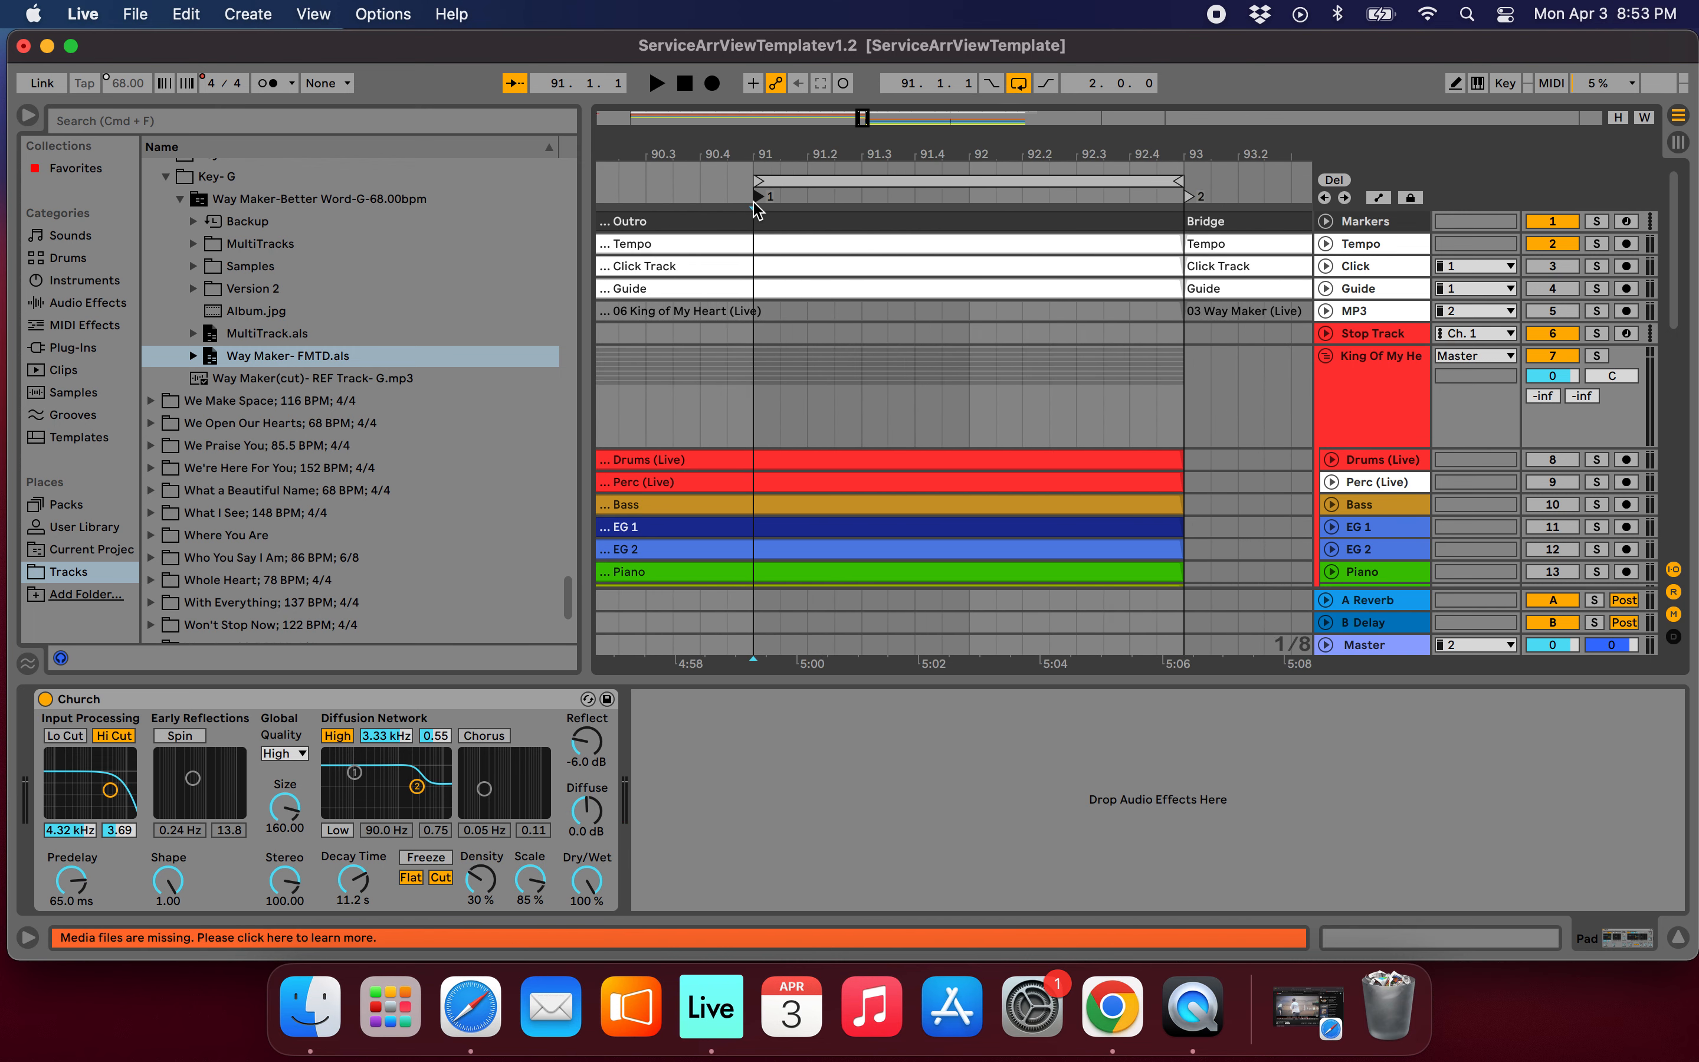
pyautogui.press('space')
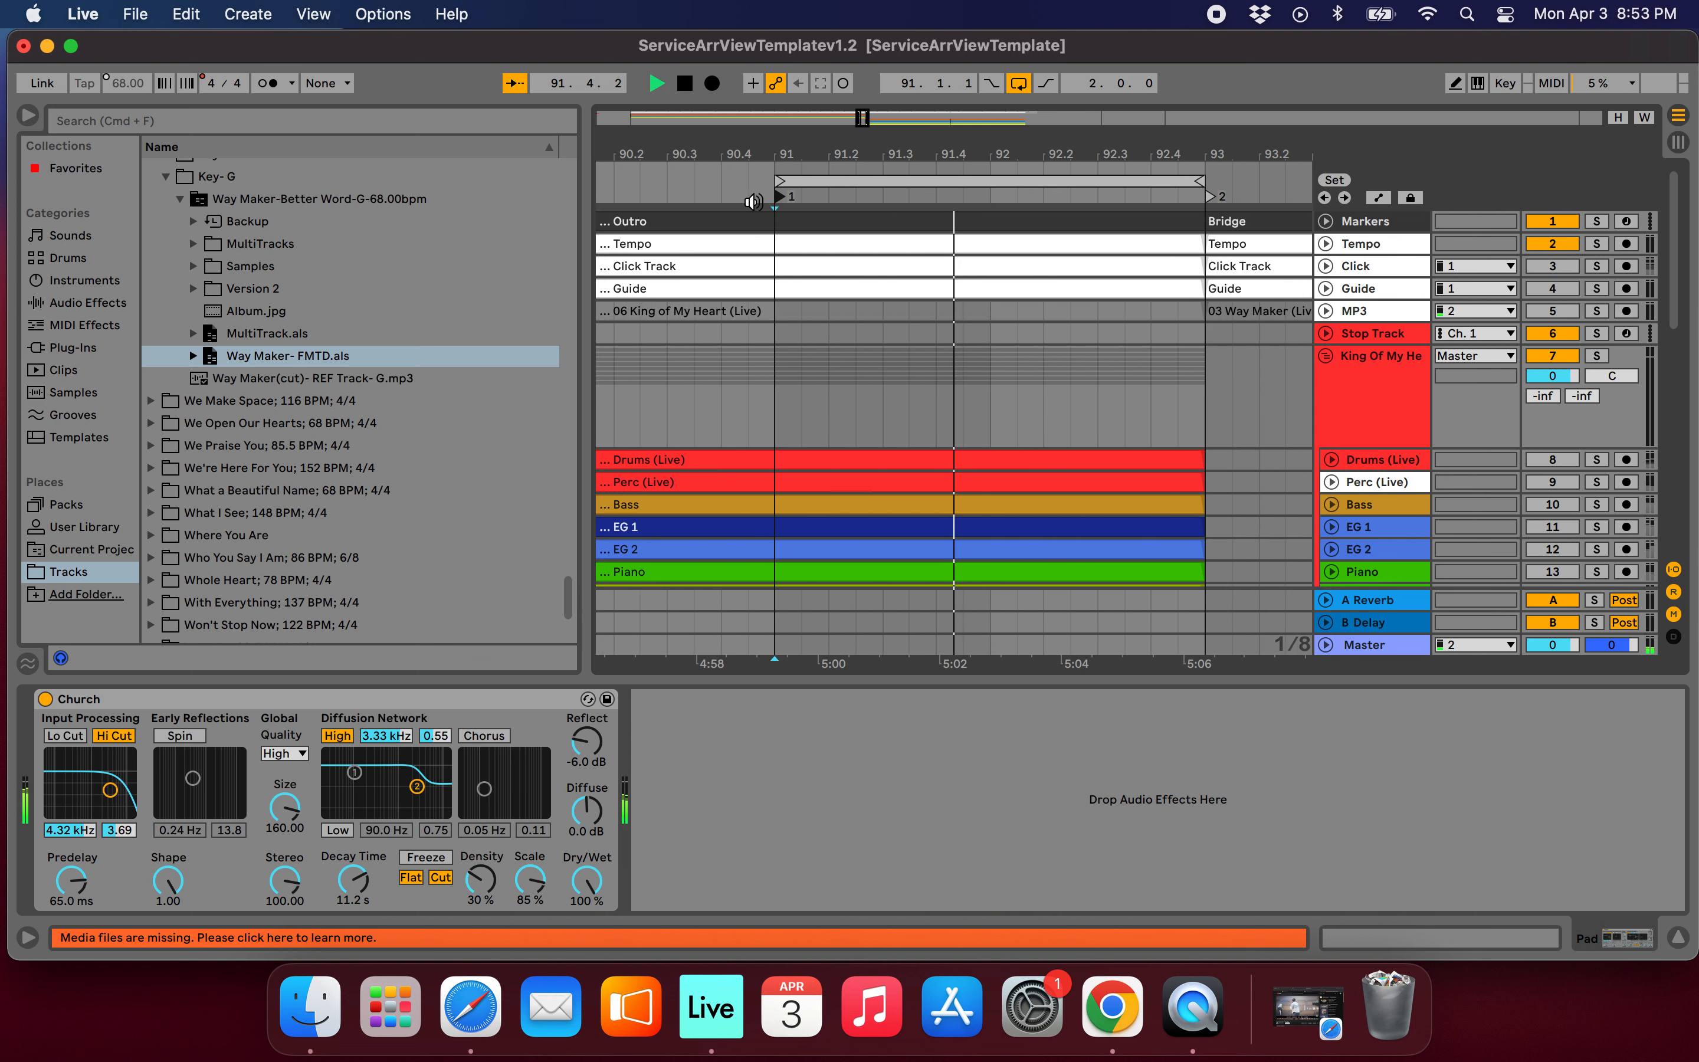
# Turn off the loop and listen to the faded transition into Way Maker's Bridge without click or guide.
pyautogui.click(1019, 83)
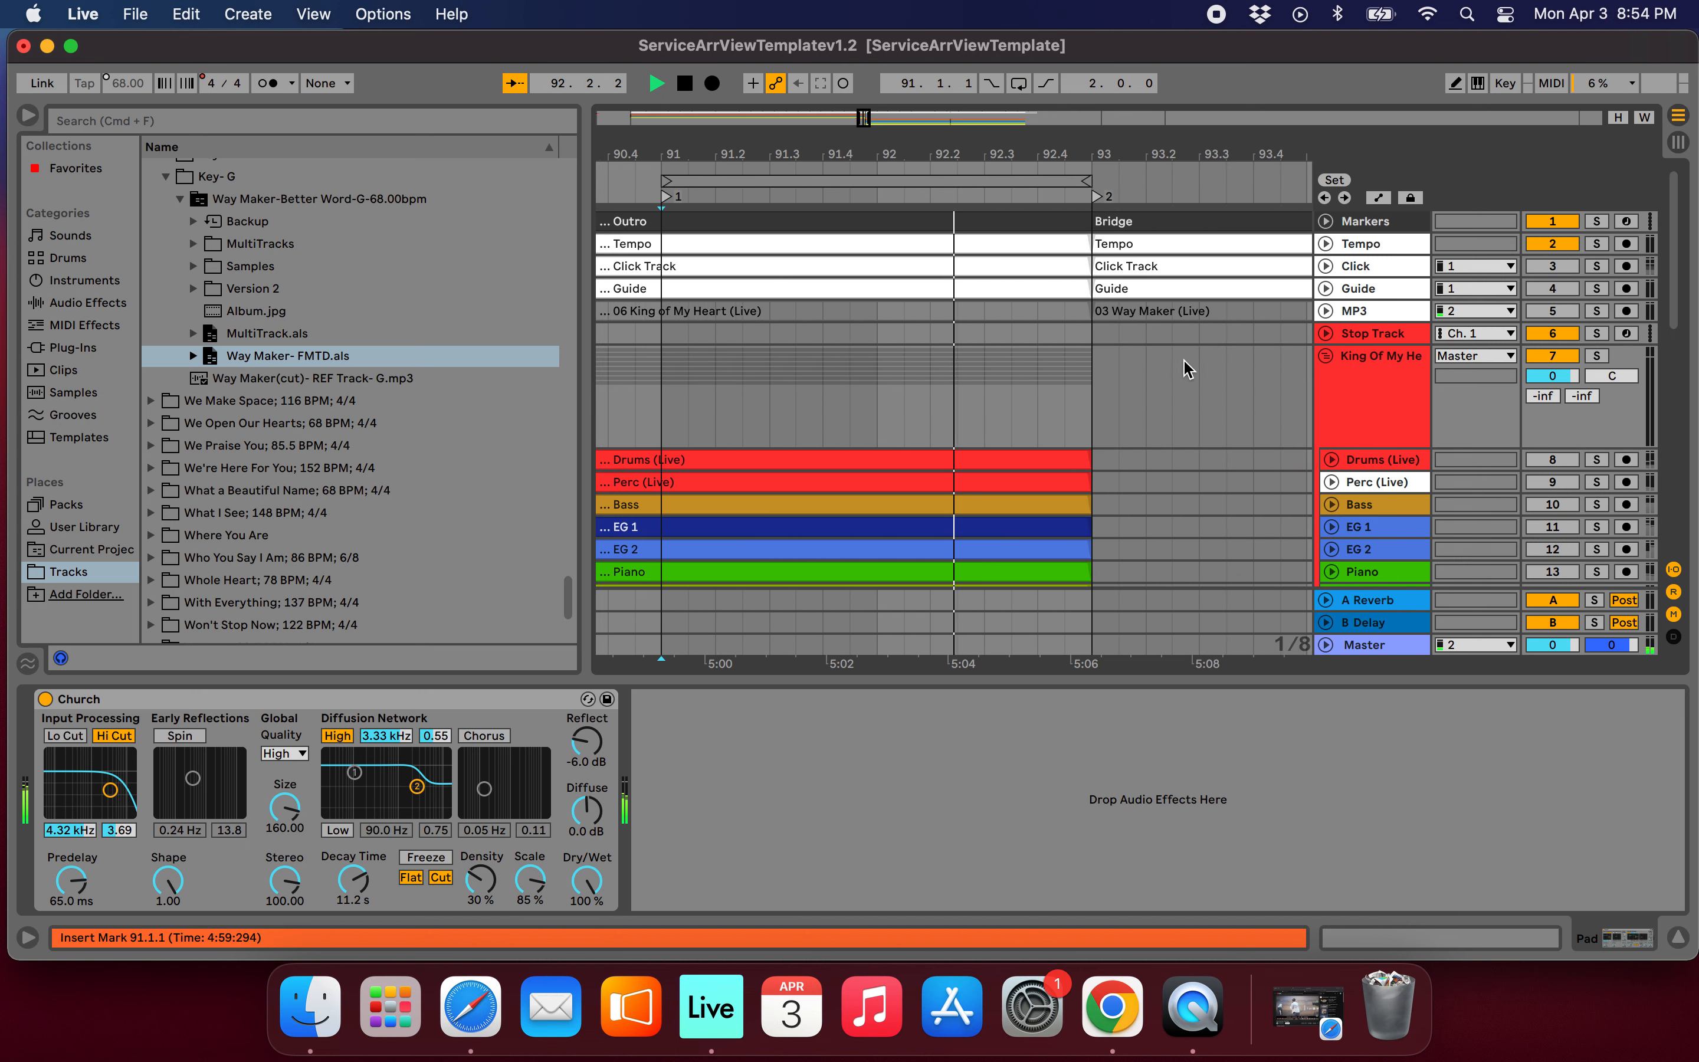
pyautogui.hscroll(3, 1186, 367)
pyautogui.scroll(-4, 1185, 367)
pyautogui.scroll(-1, 1184, 365)
pyautogui.hscroll(3, 1183, 366)
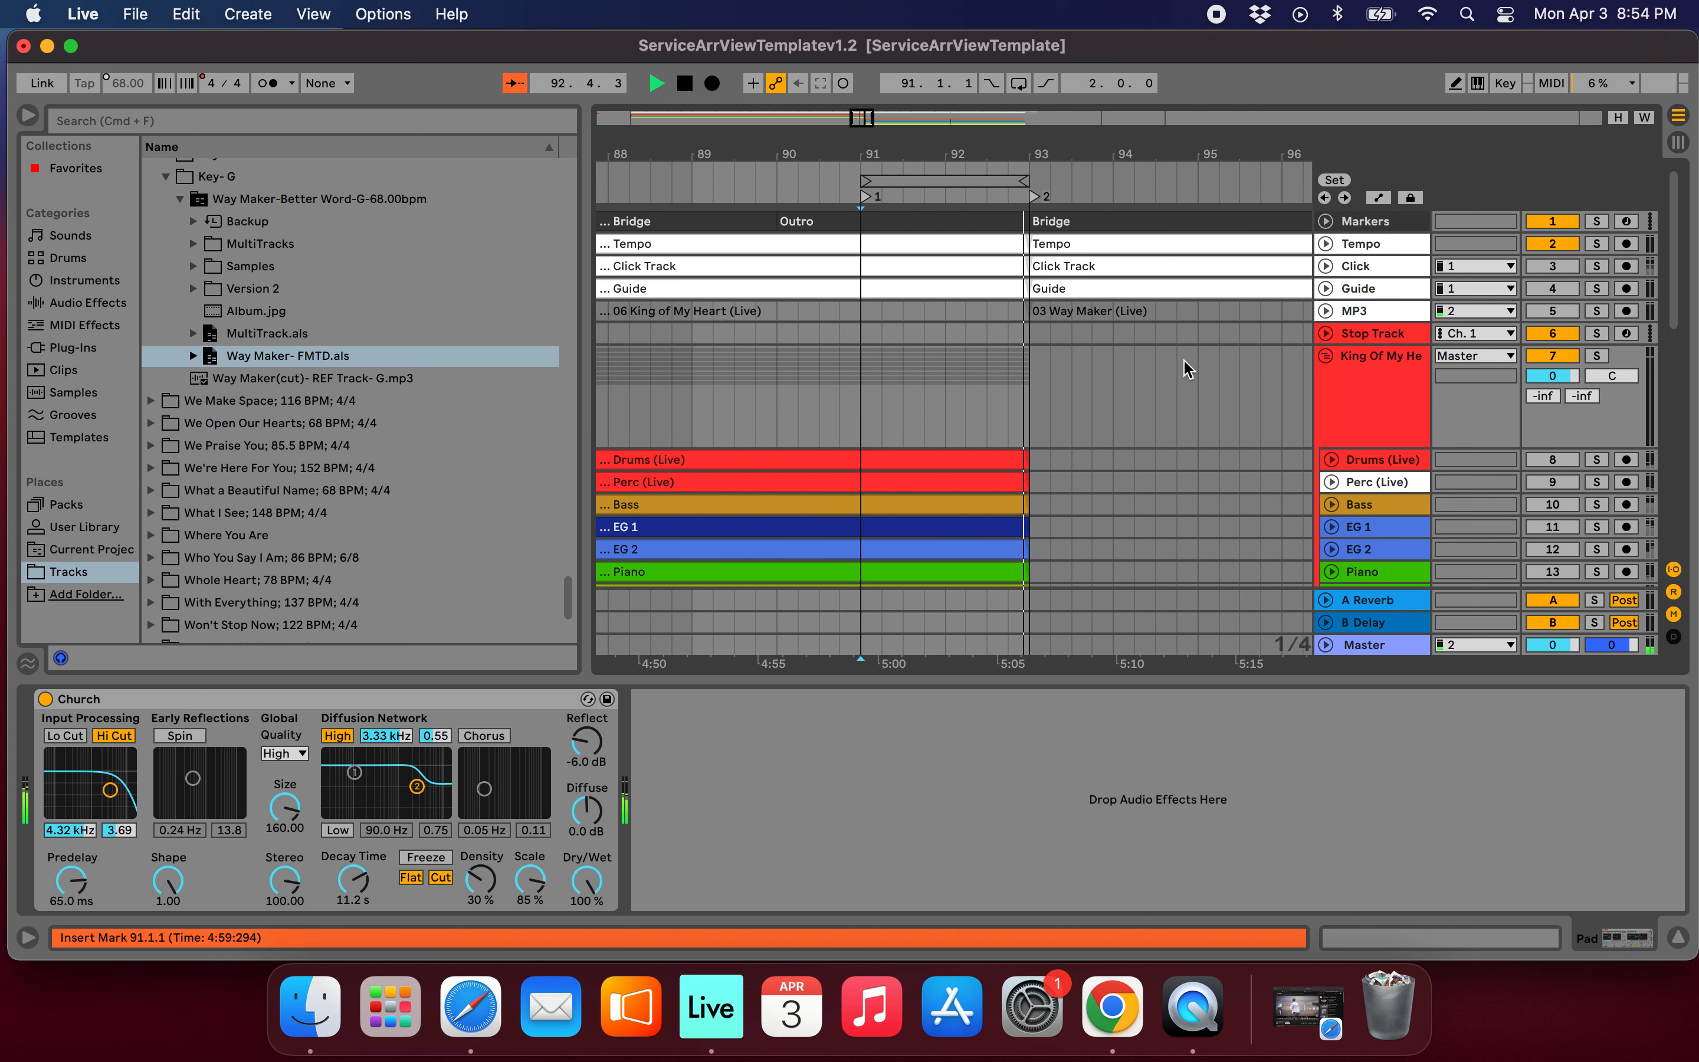
pyautogui.scroll(1, 1080, 379)
pyautogui.scroll(-4, 1079, 380)
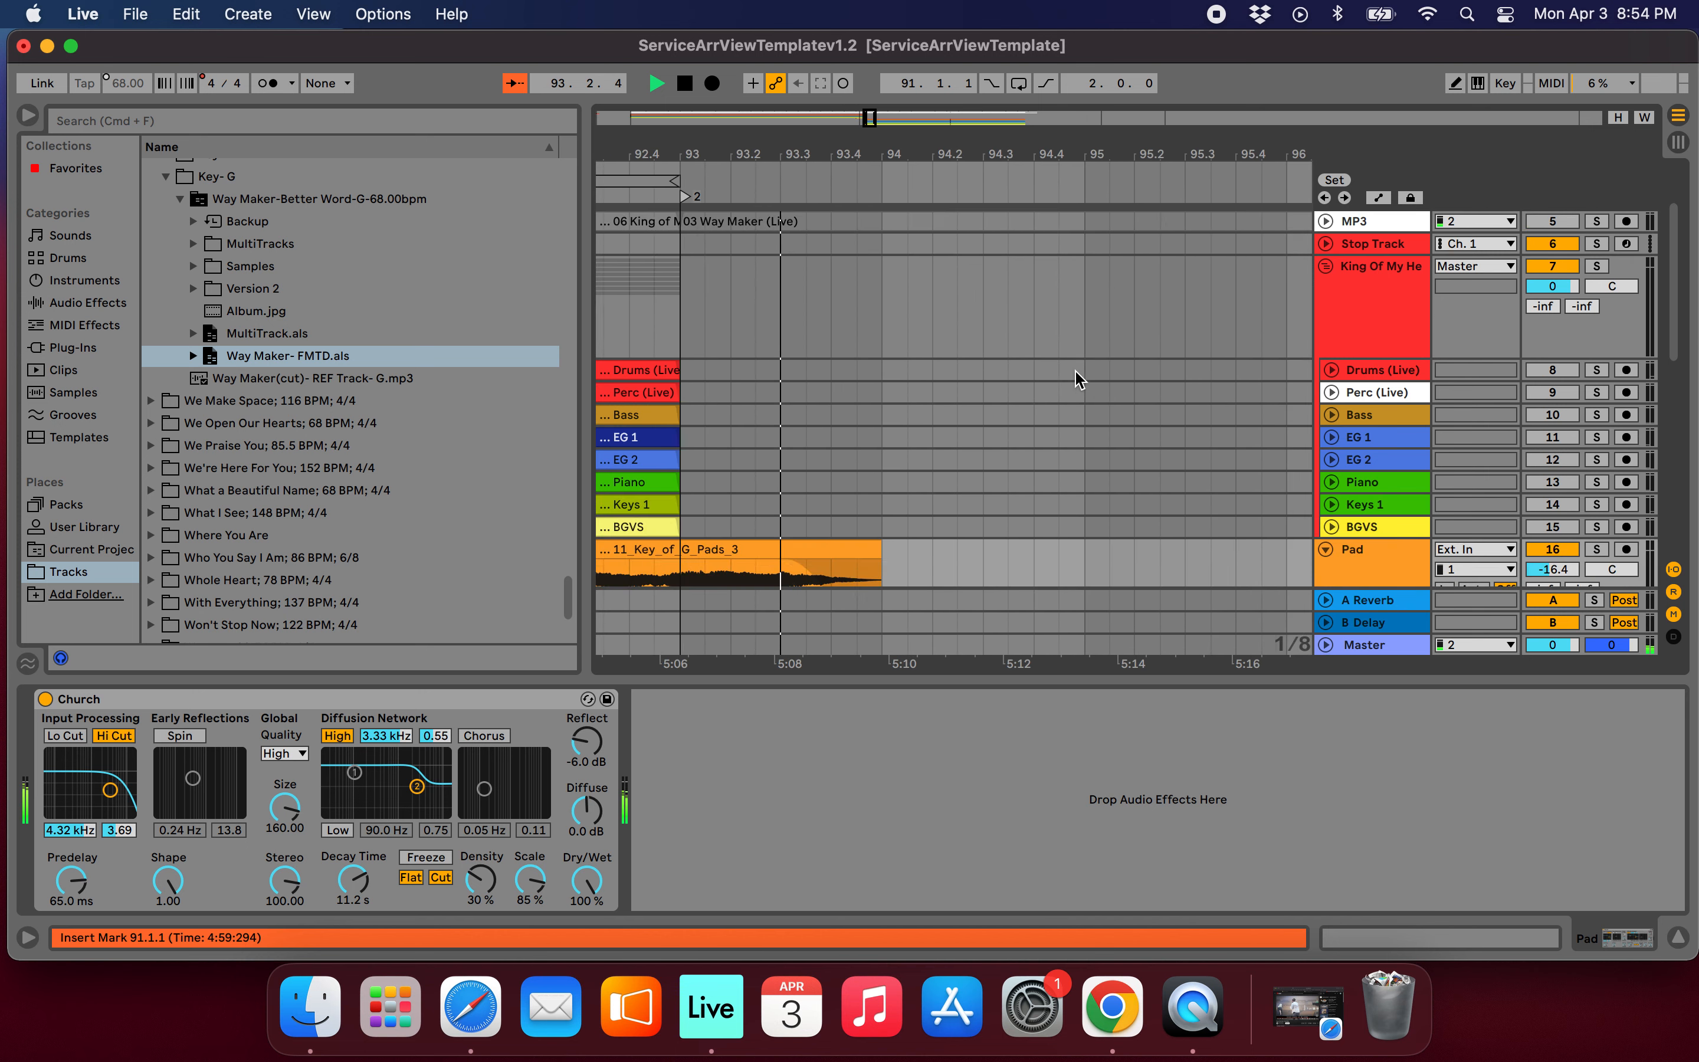
pyautogui.scroll(4, 1080, 380)
pyautogui.scroll(-1, 1080, 380)
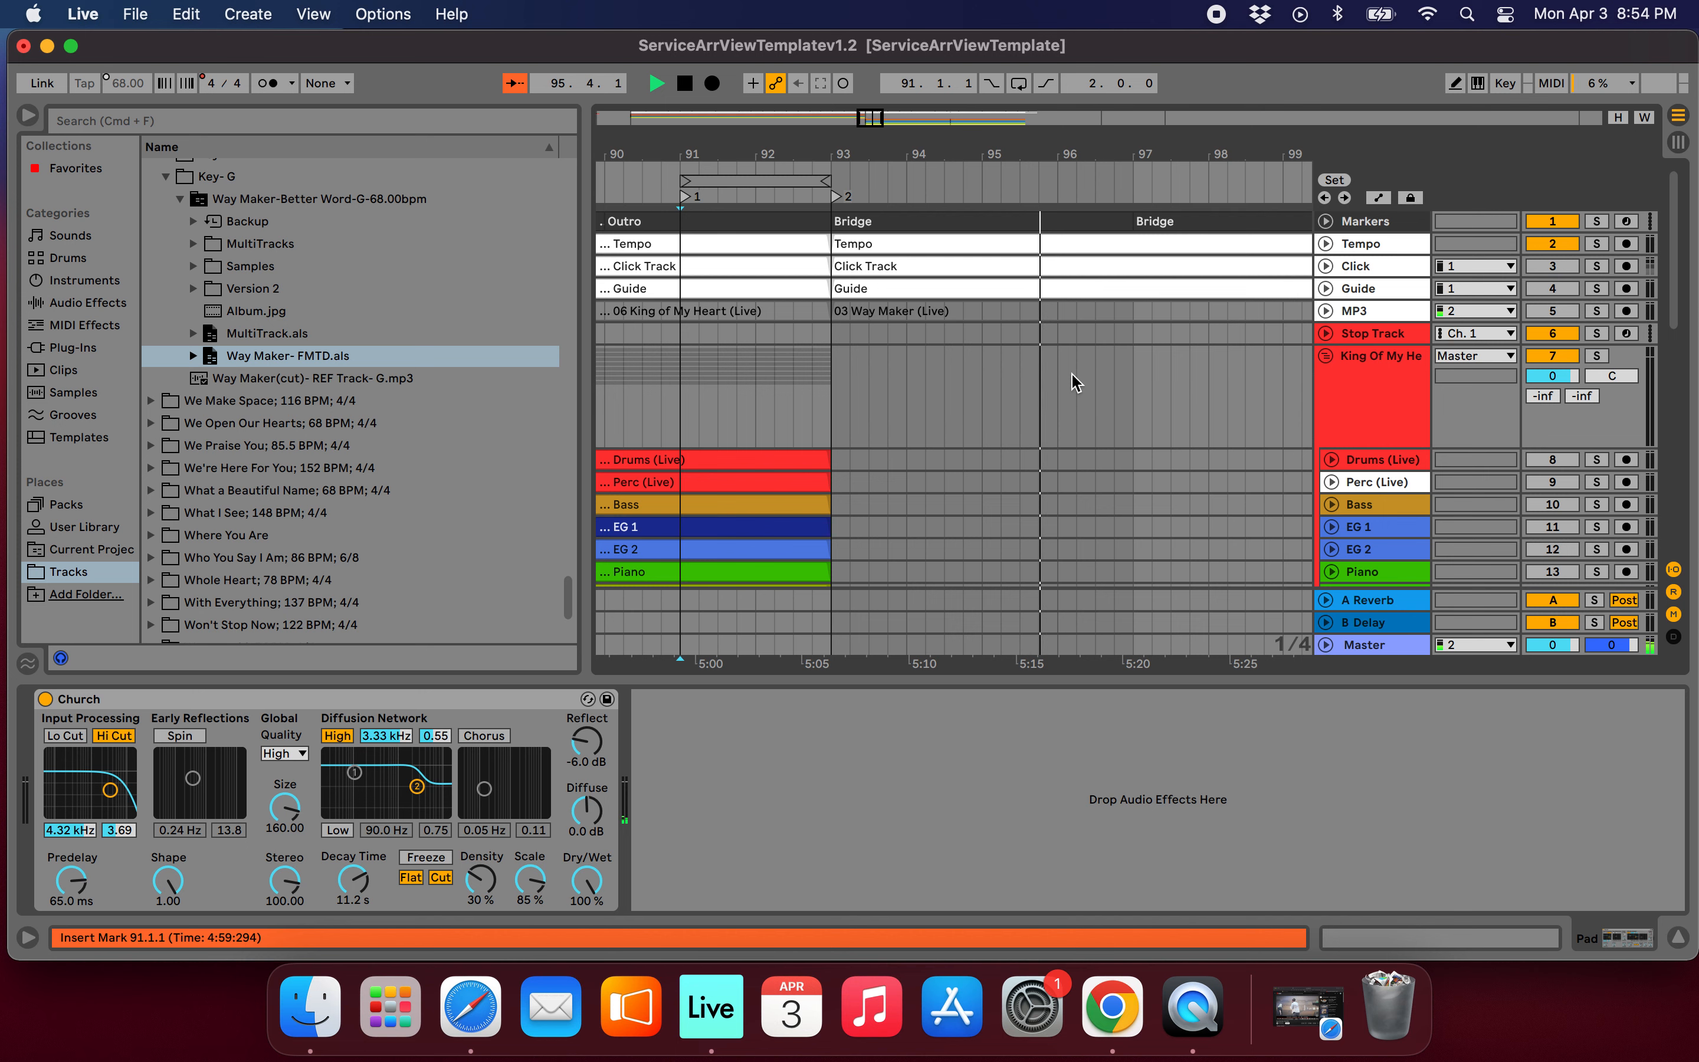
# Stop playback in Way Maker's Bridge and turn the Click and Guide tracks back on.
pyautogui.scroll(-4, 1074, 383)
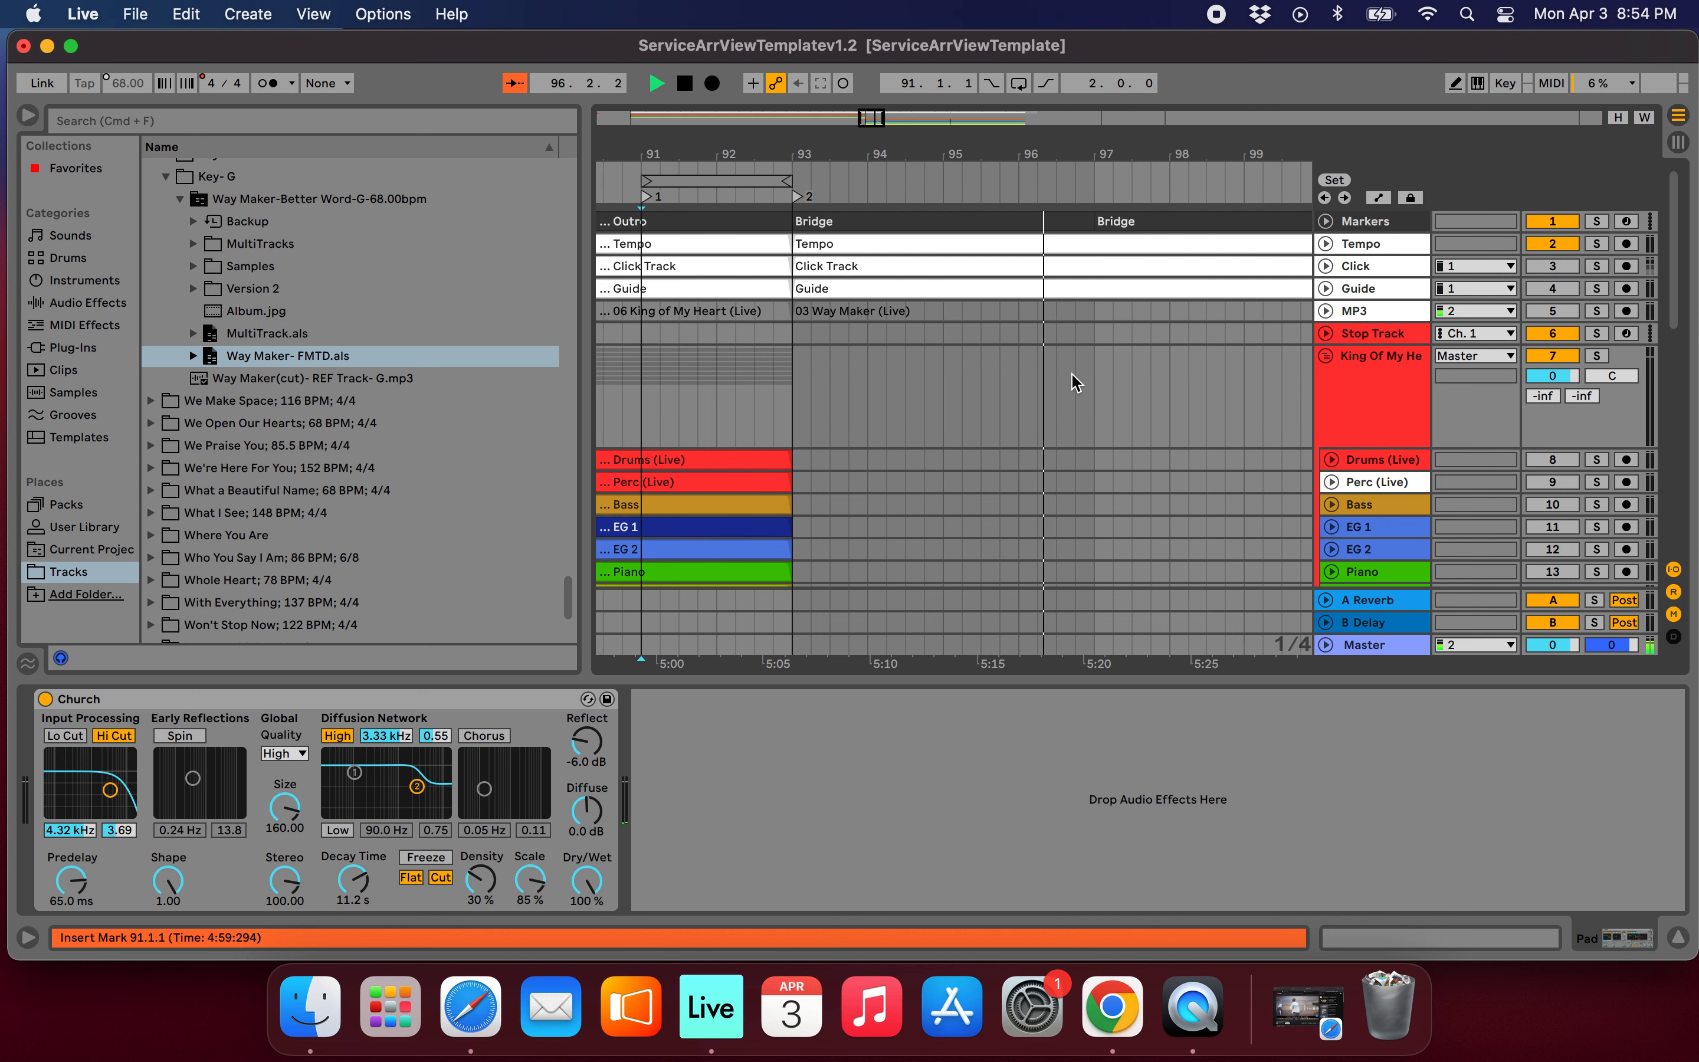
pyautogui.scroll(-4, 1074, 382)
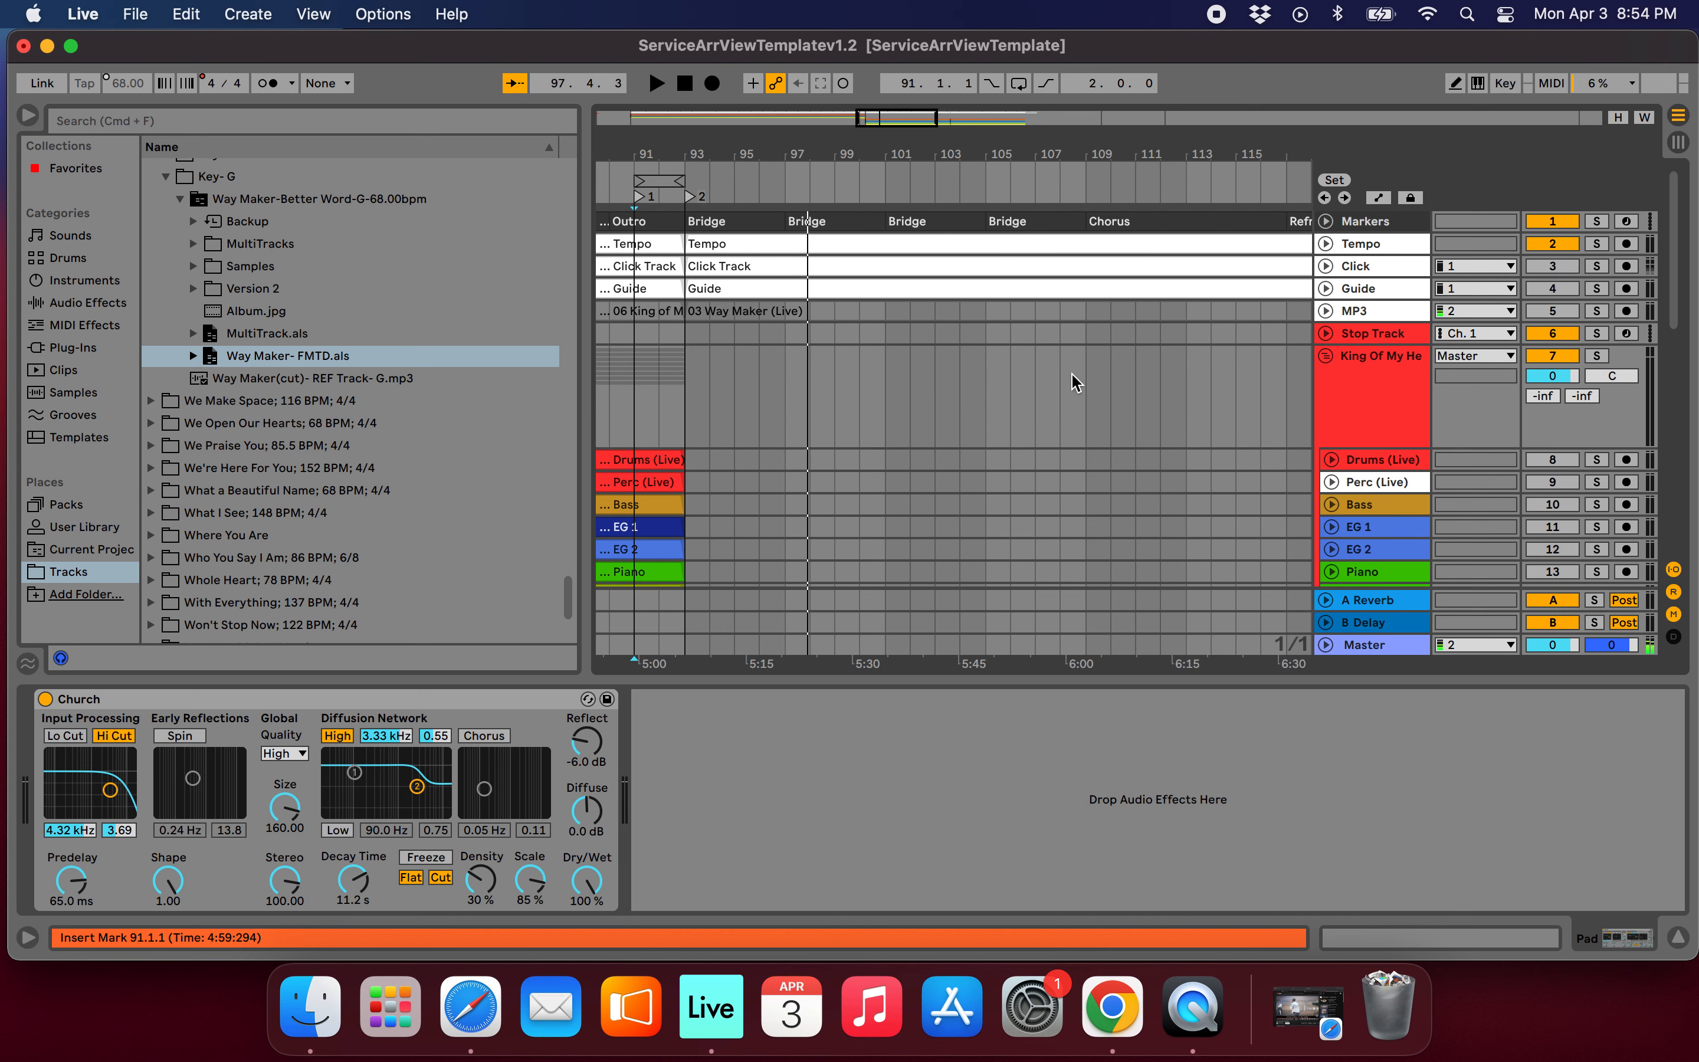
pyautogui.scroll(-4, 1075, 383)
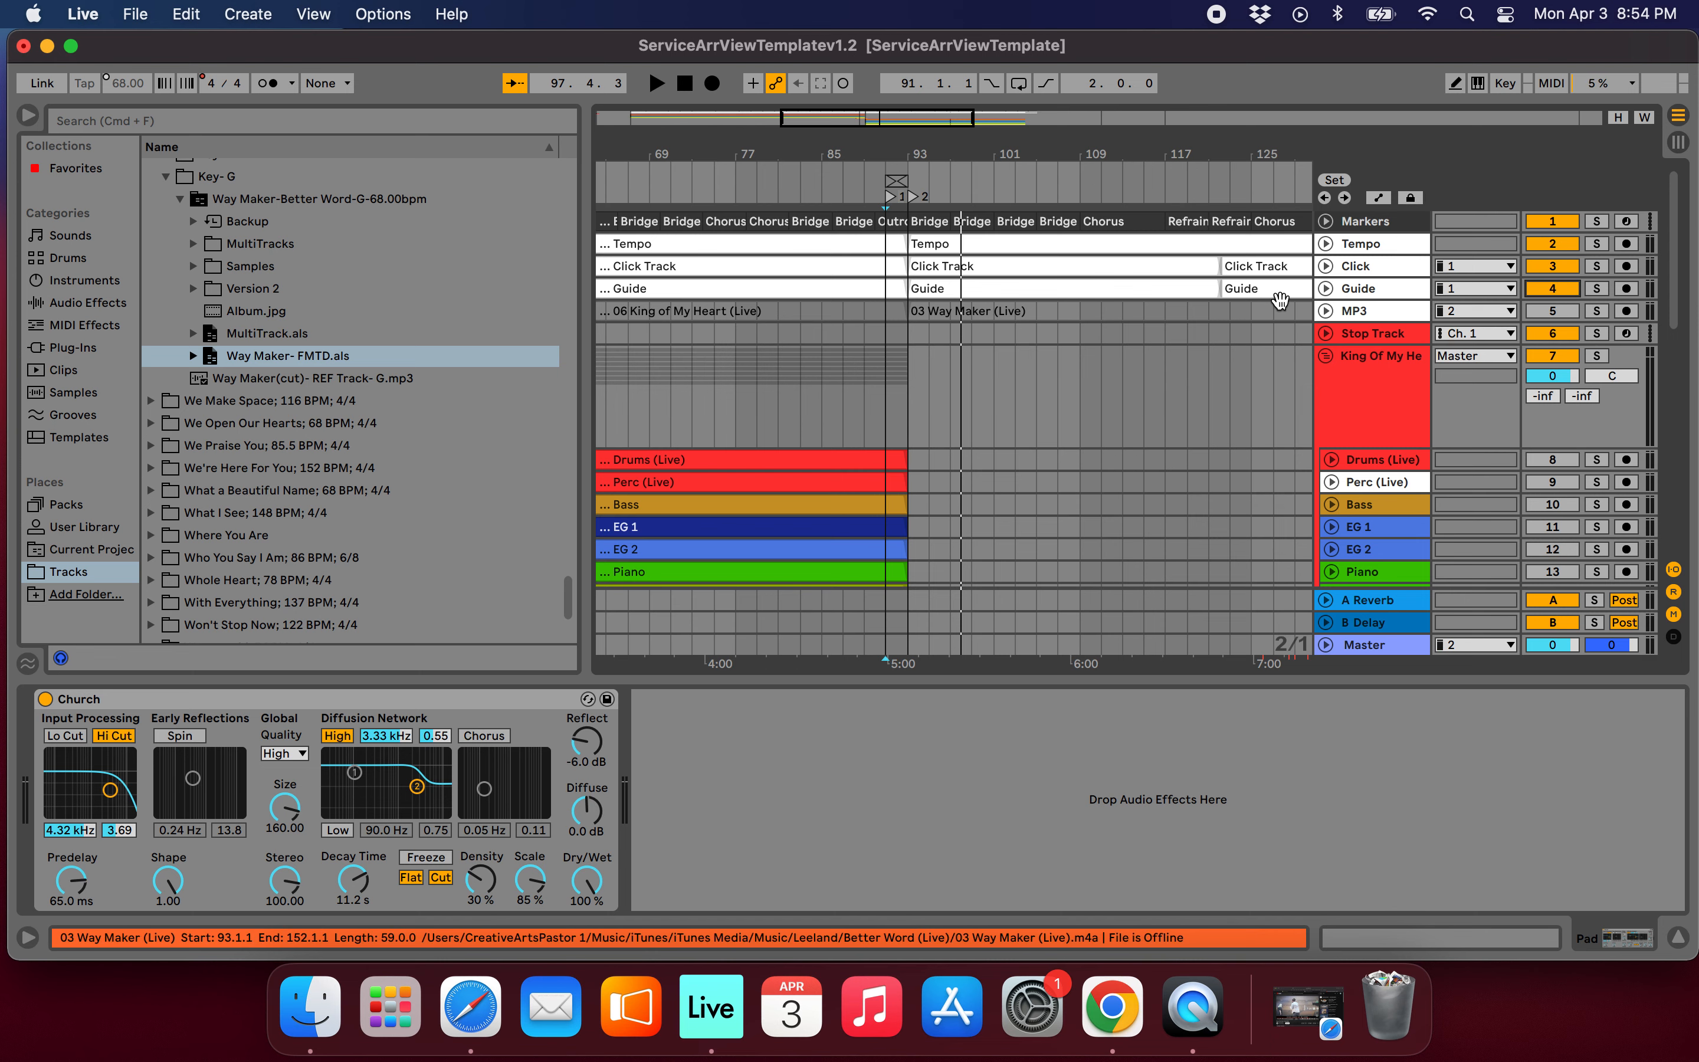
pyautogui.scroll(-5, 1060, 386)
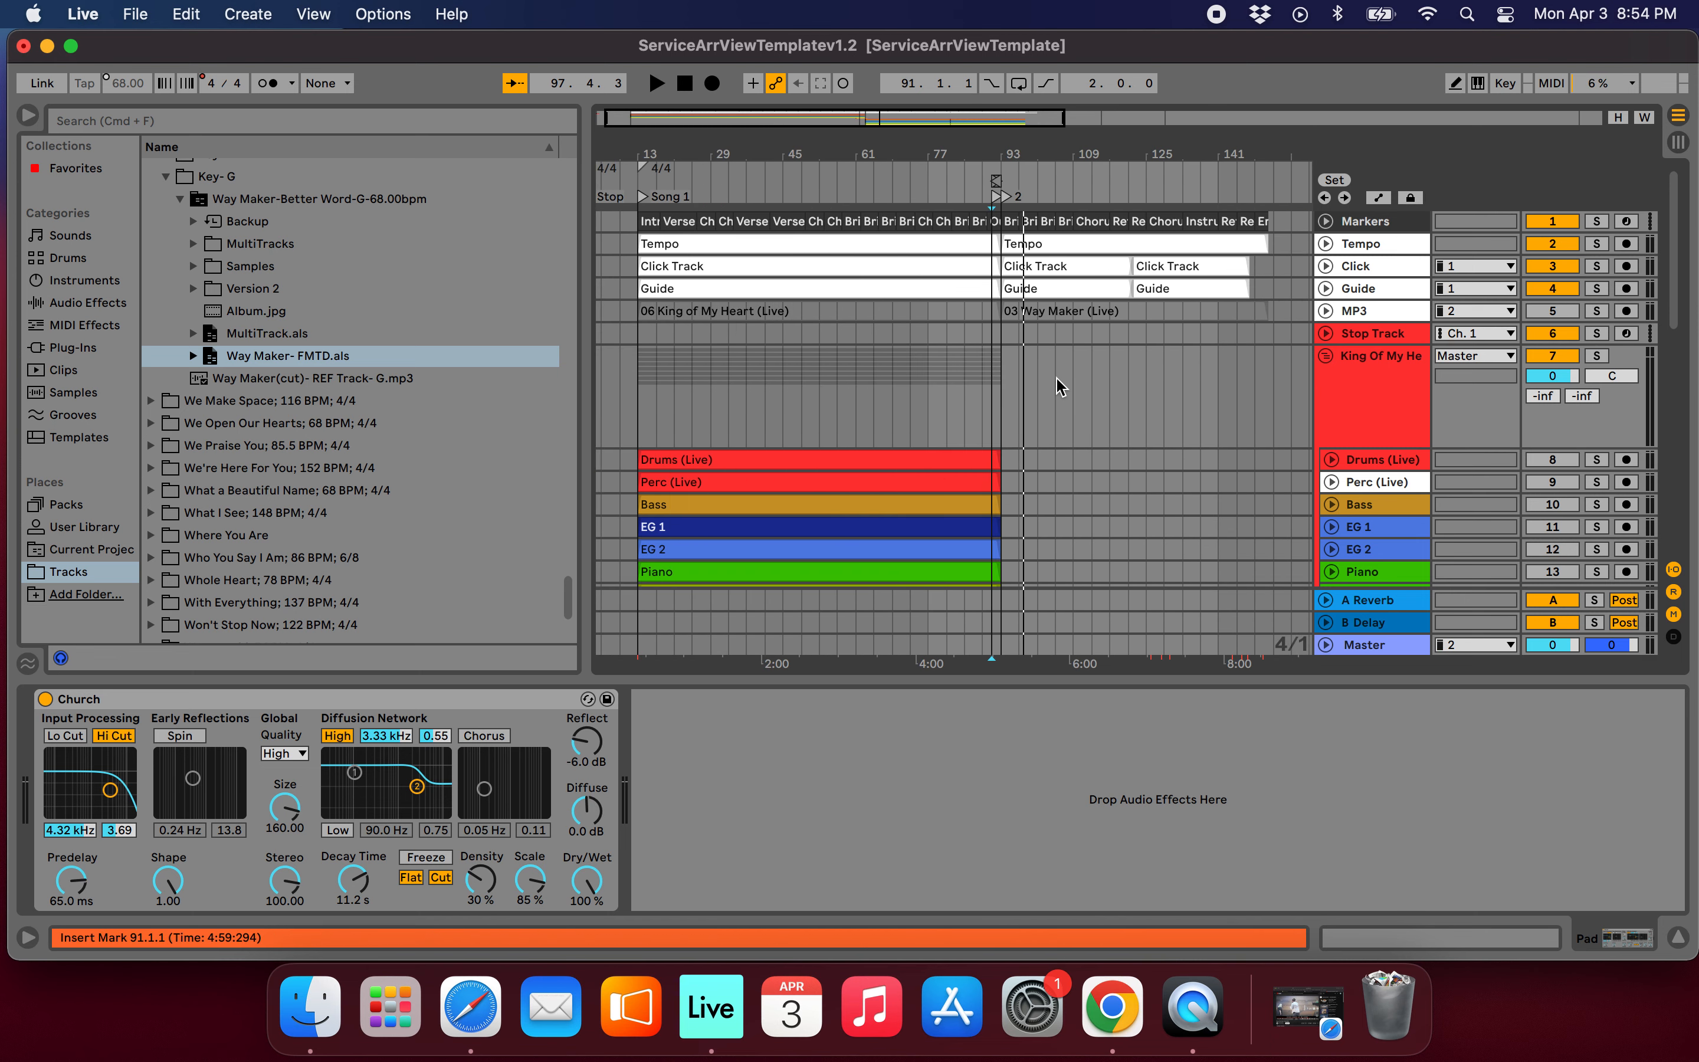
pyautogui.scroll(4, 990, 375)
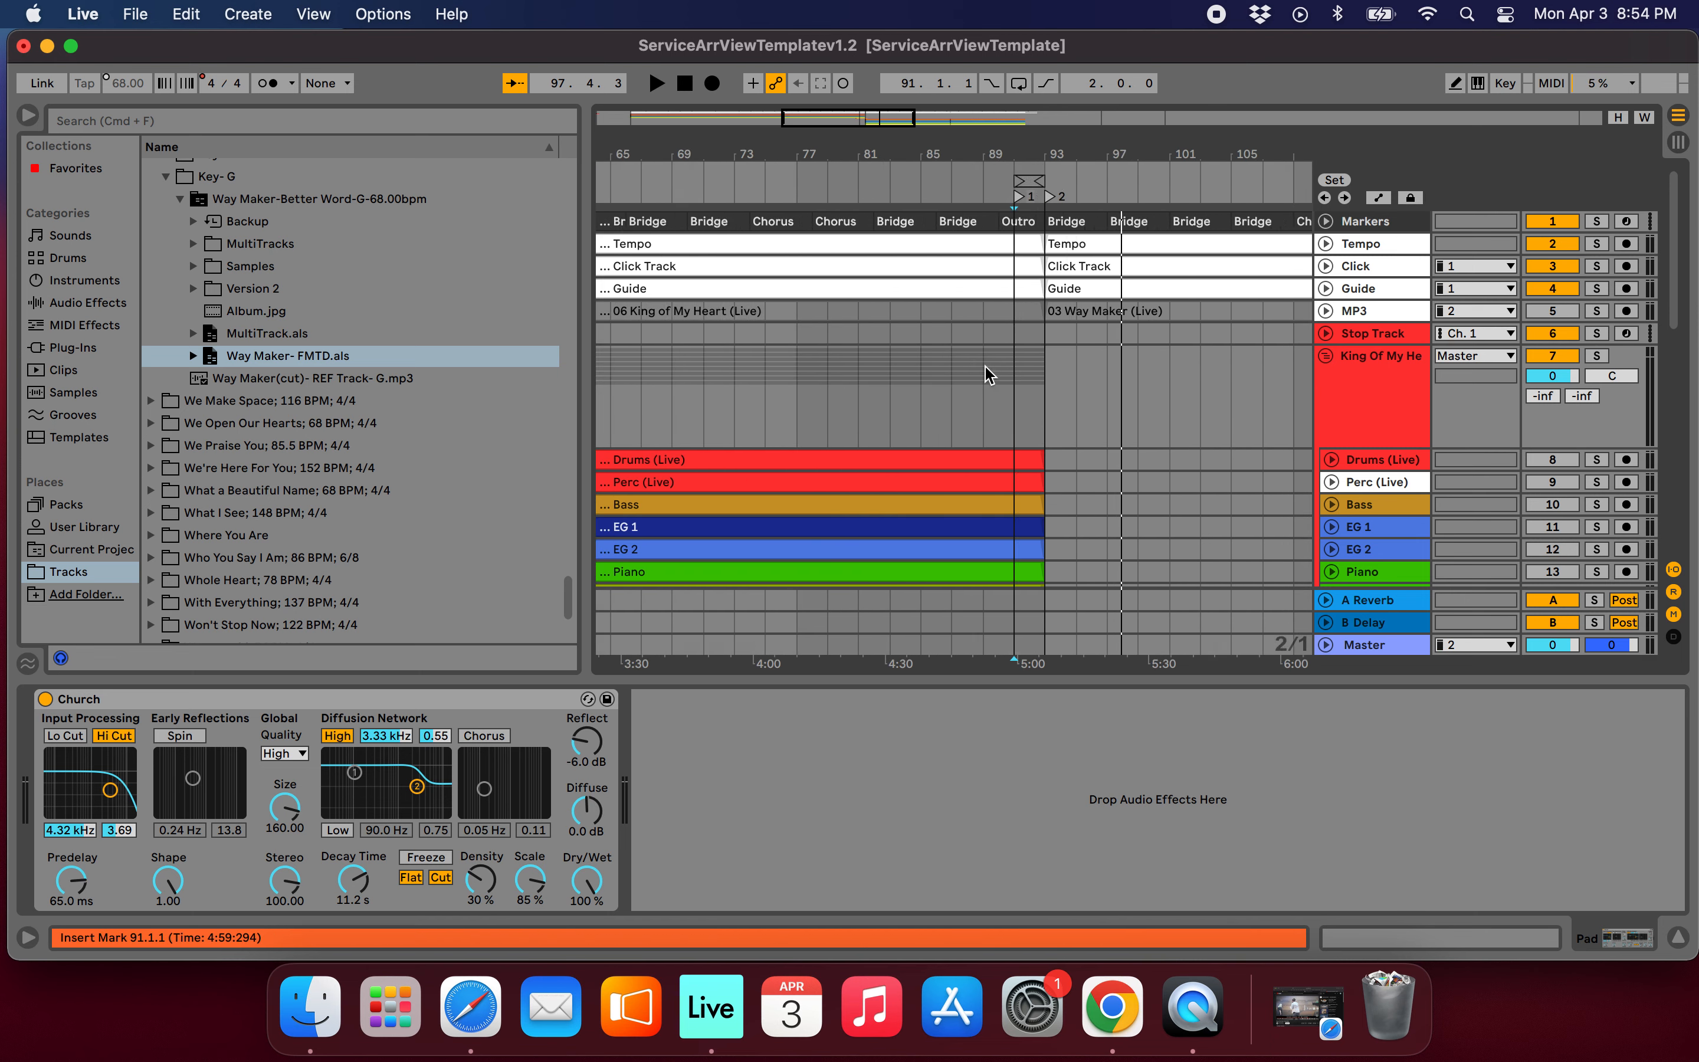
# Fold the King Of My Heart and Way Maker group tracks.
pyautogui.click(1324, 356)
pyautogui.hscroll(10, 1116, 358)
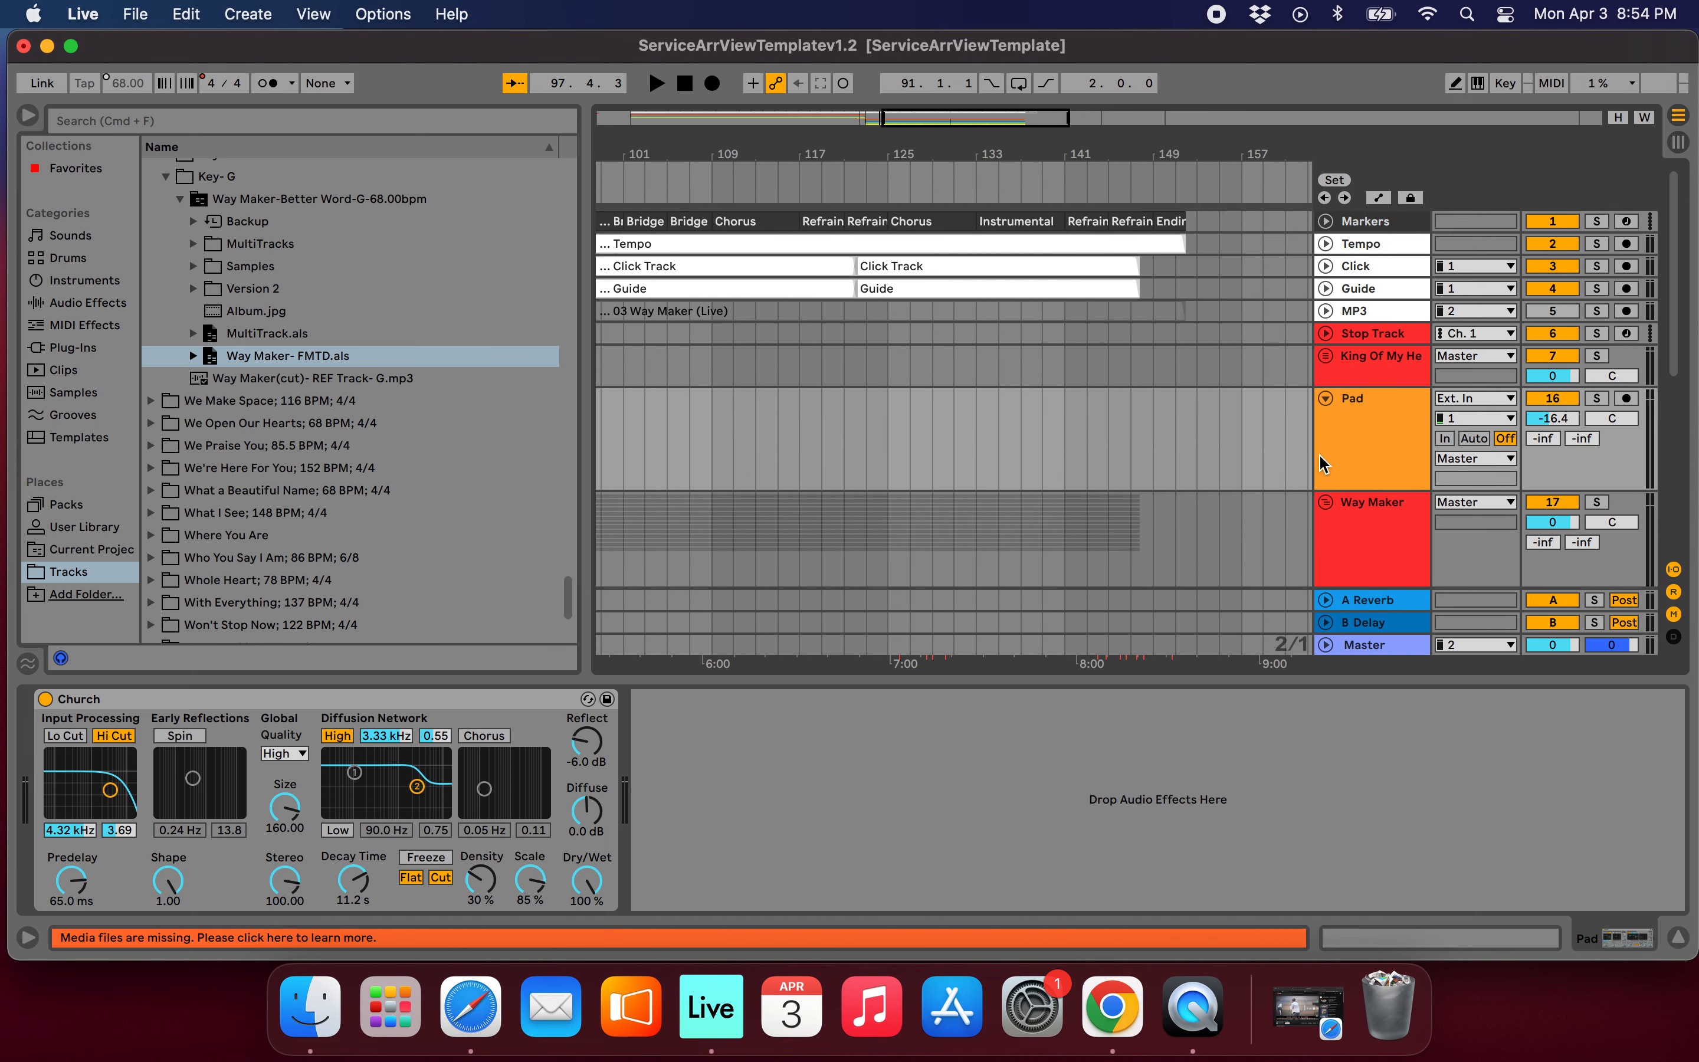
pyautogui.click(1326, 503)
pyautogui.hscroll(-3, 1013, 352)
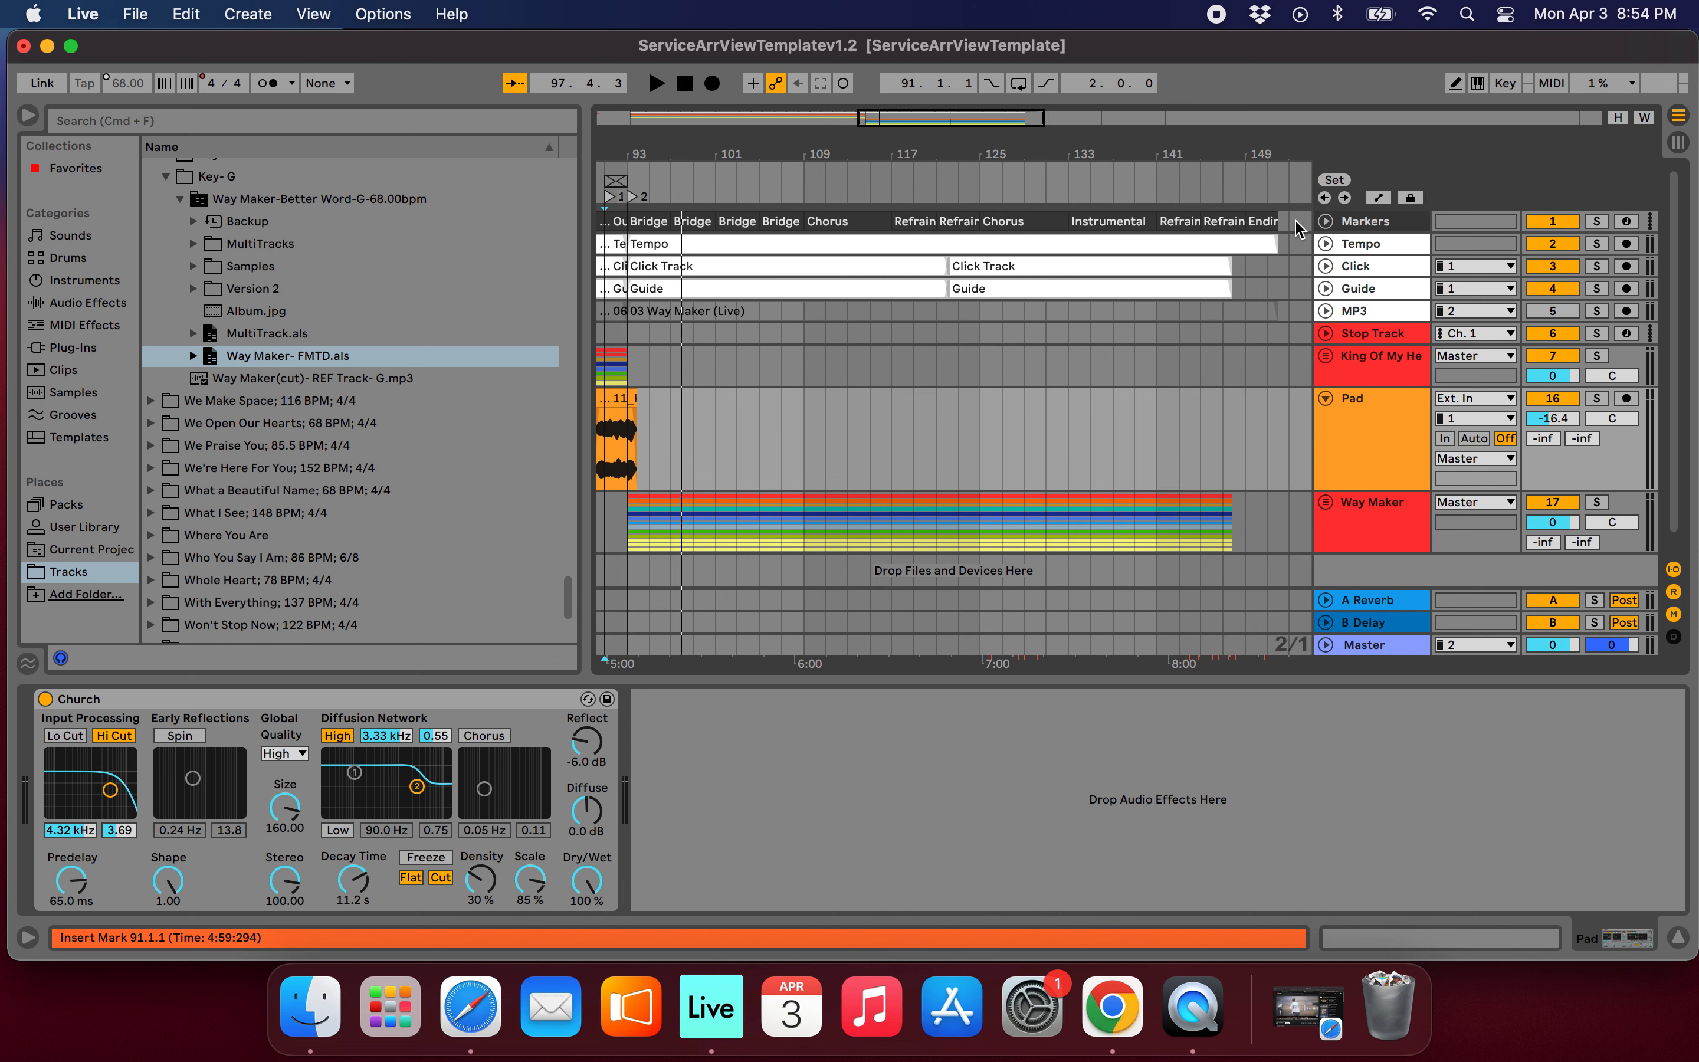
# Delete everything in Way Maker from the Chorus at bar 109 to bar 153, across the Markers track through the Way Maker group.
pyautogui.click(1003, 229)
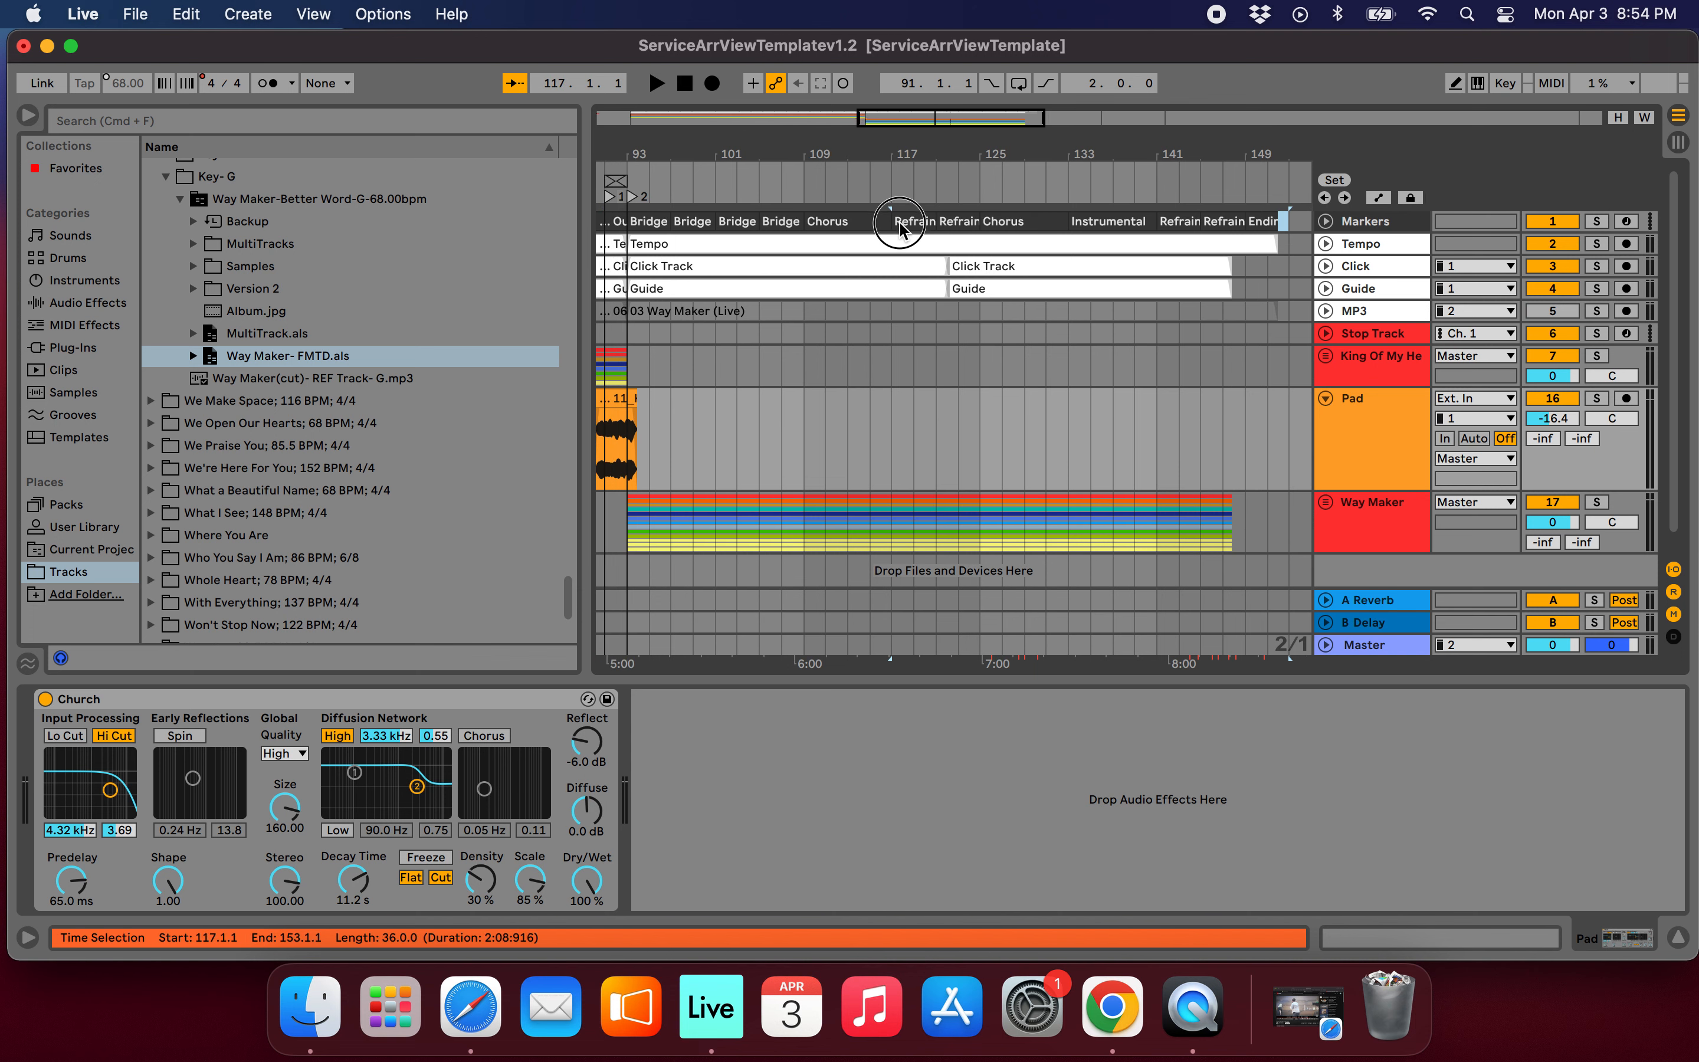
pyautogui.moveTo(902, 266); pyautogui.dragTo(808, 512)
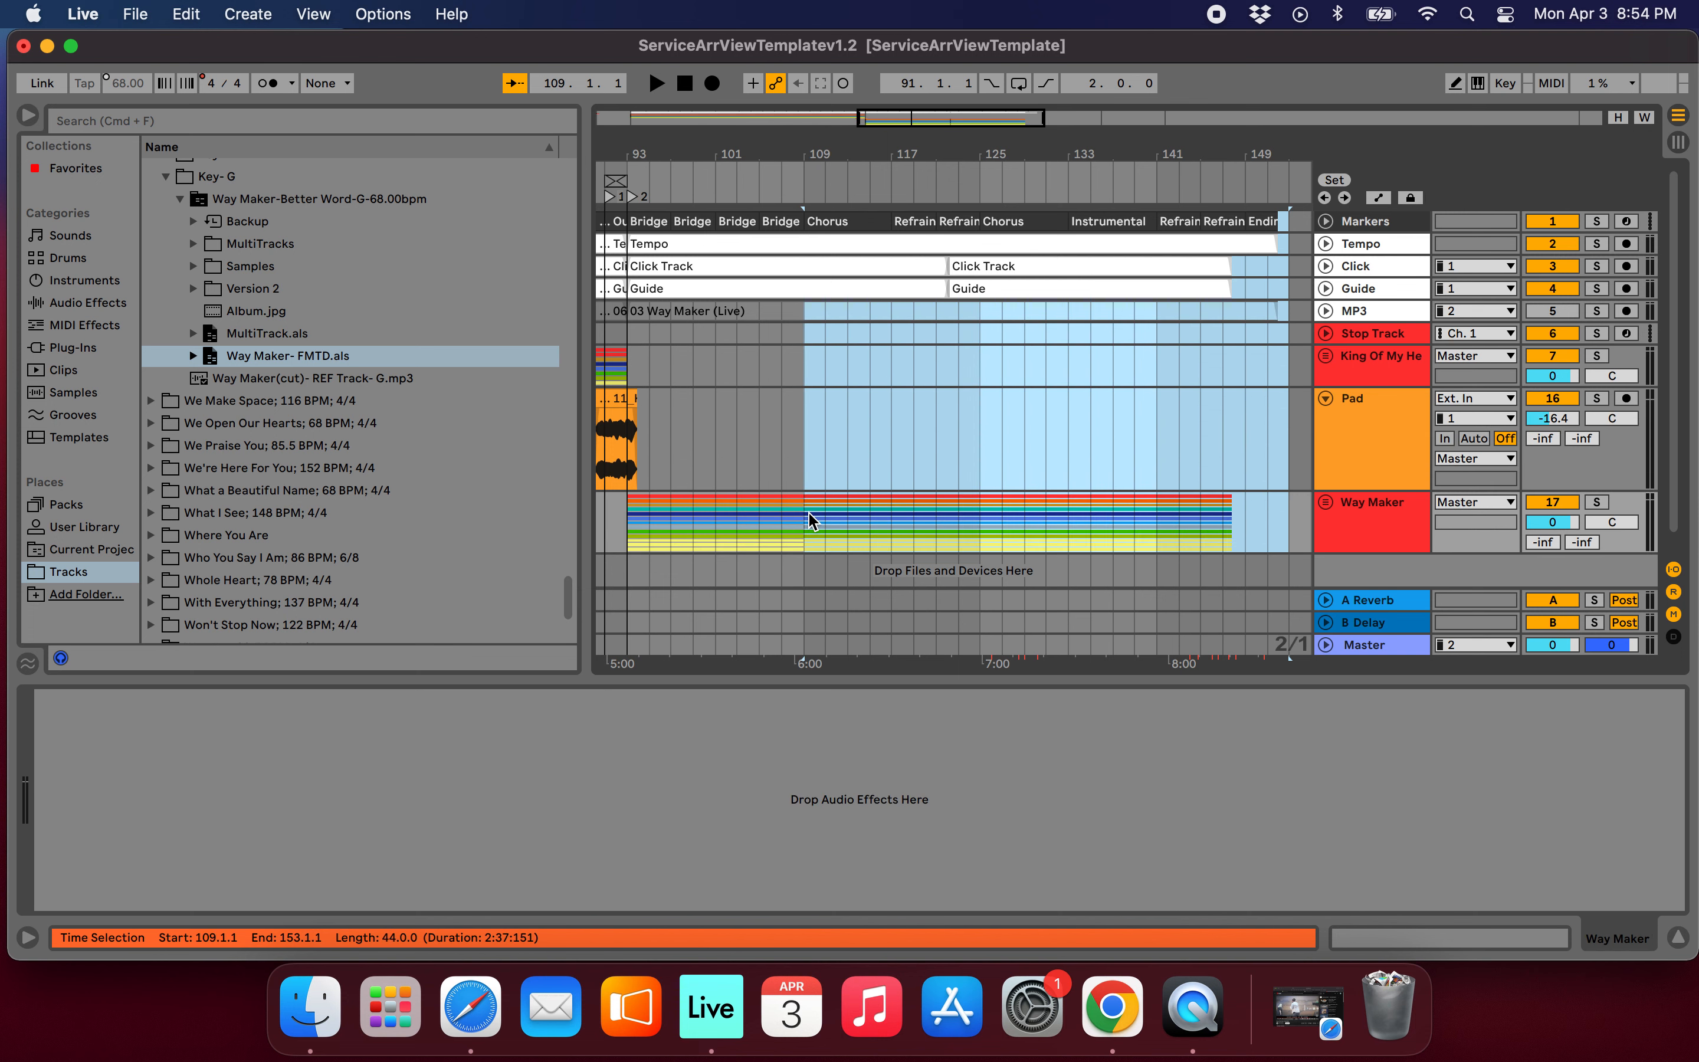
pyautogui.press('Delete')
pyautogui.scroll(5, 801, 376)
pyautogui.hscroll(-4, 800, 376)
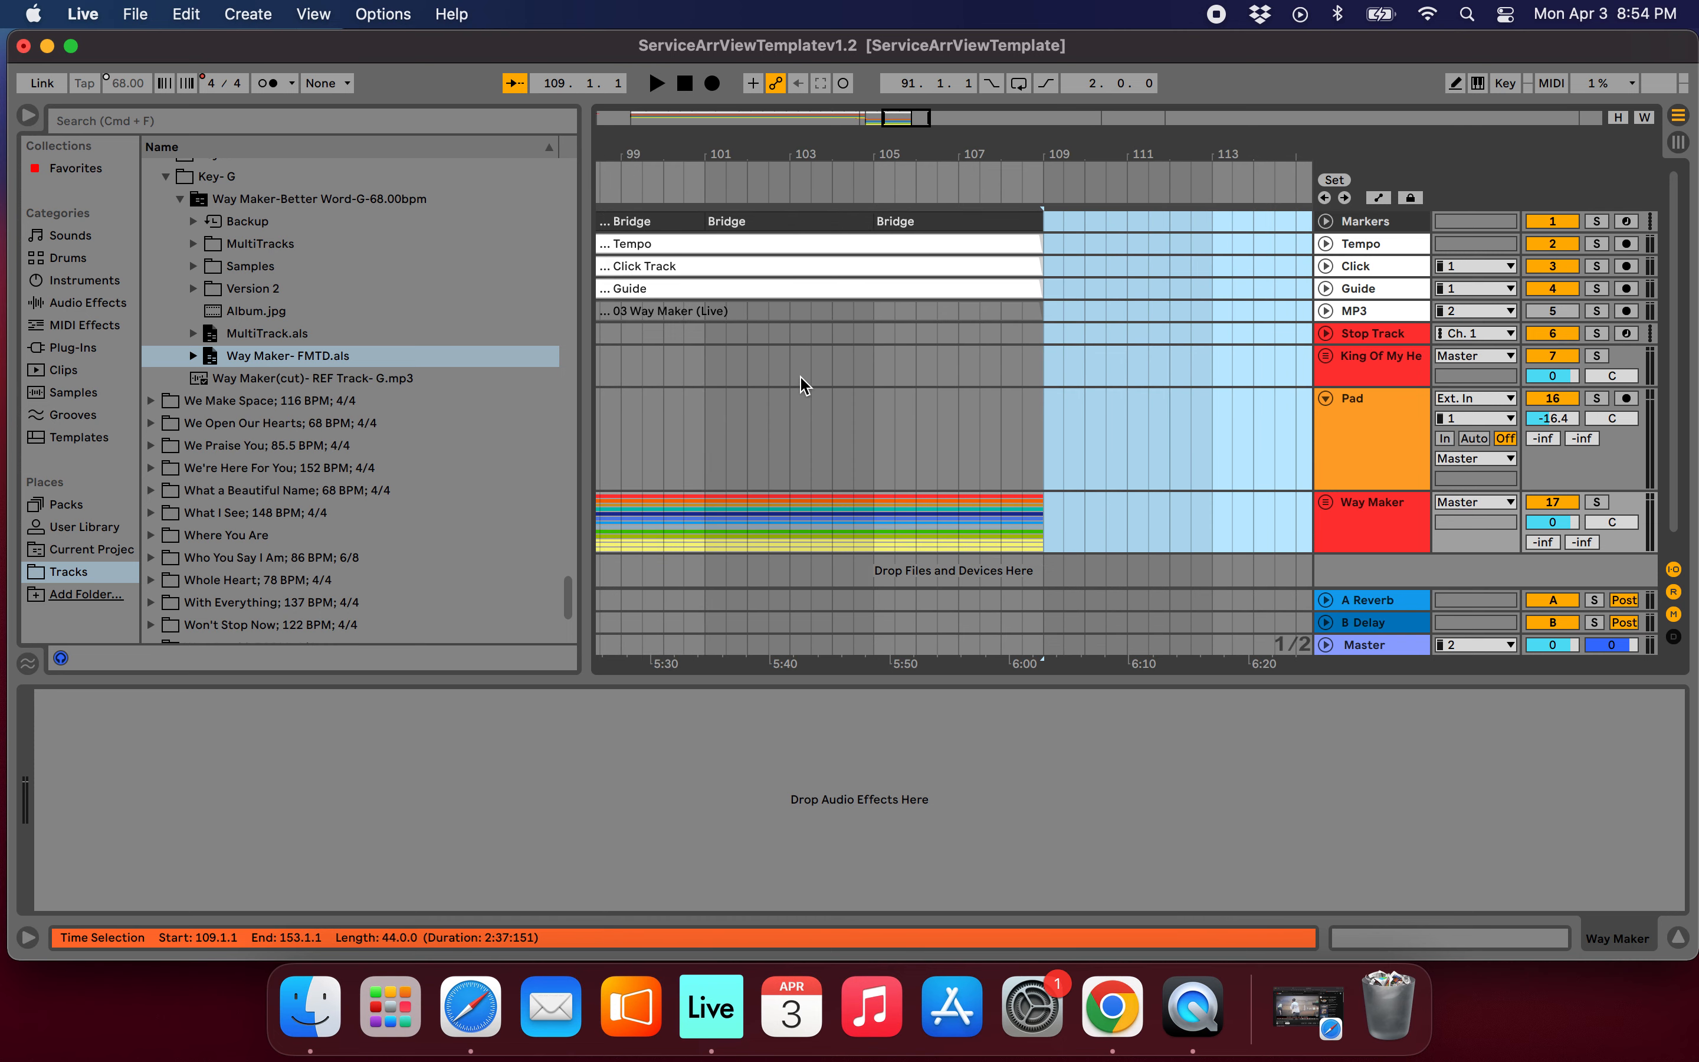
# Play King of My Heart briefly from the Chorus at bar 74.
pyautogui.scroll(-5, 883, 384)
pyautogui.hscroll(-6, 883, 385)
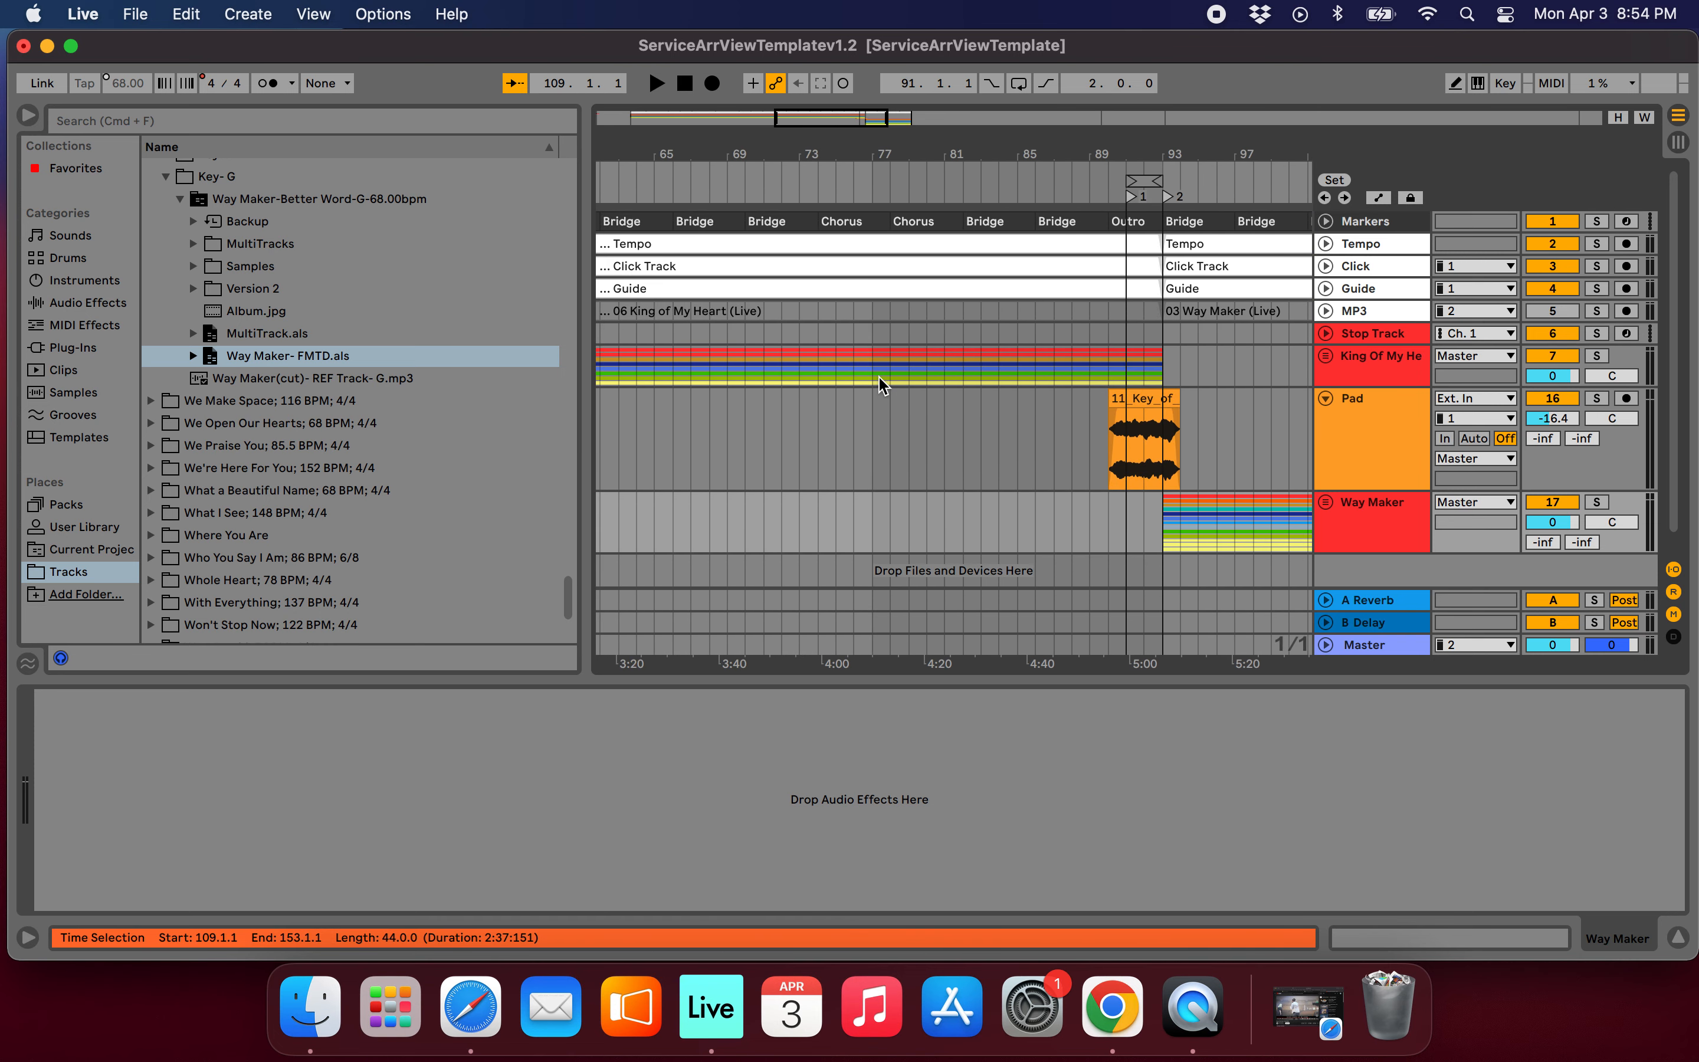
pyautogui.scroll(-2, 883, 385)
pyautogui.click(850, 369)
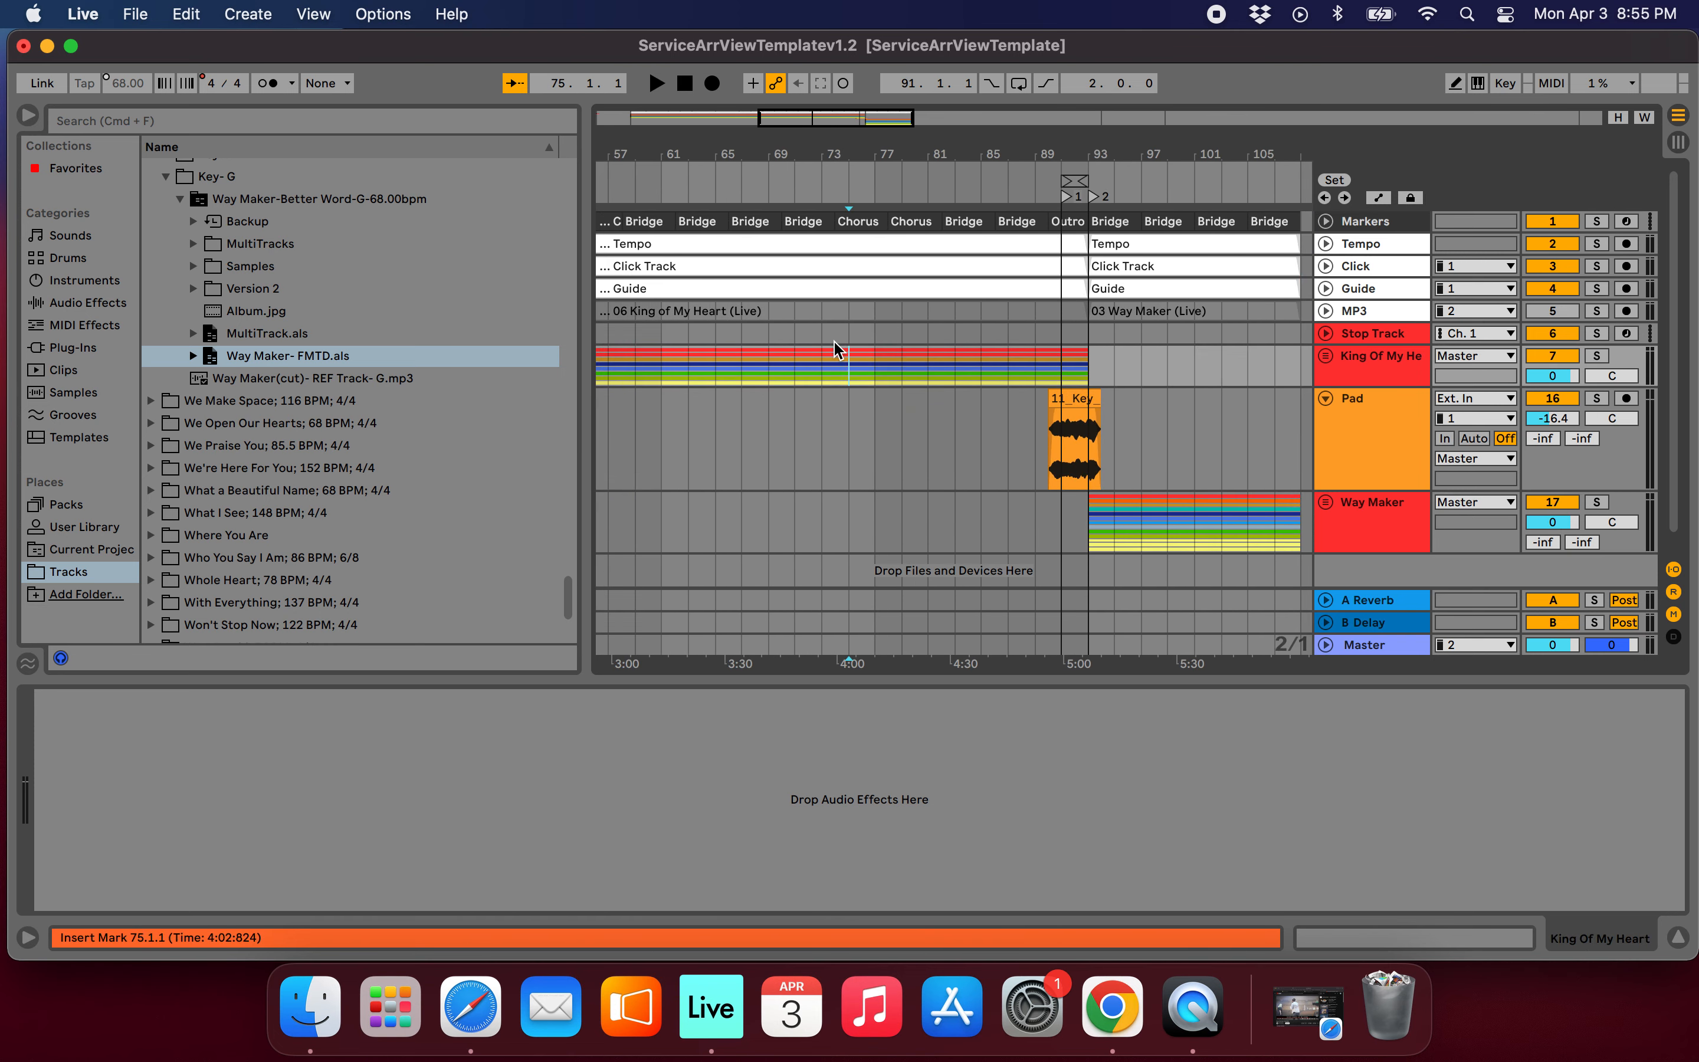
pyautogui.scroll(5, 842, 355)
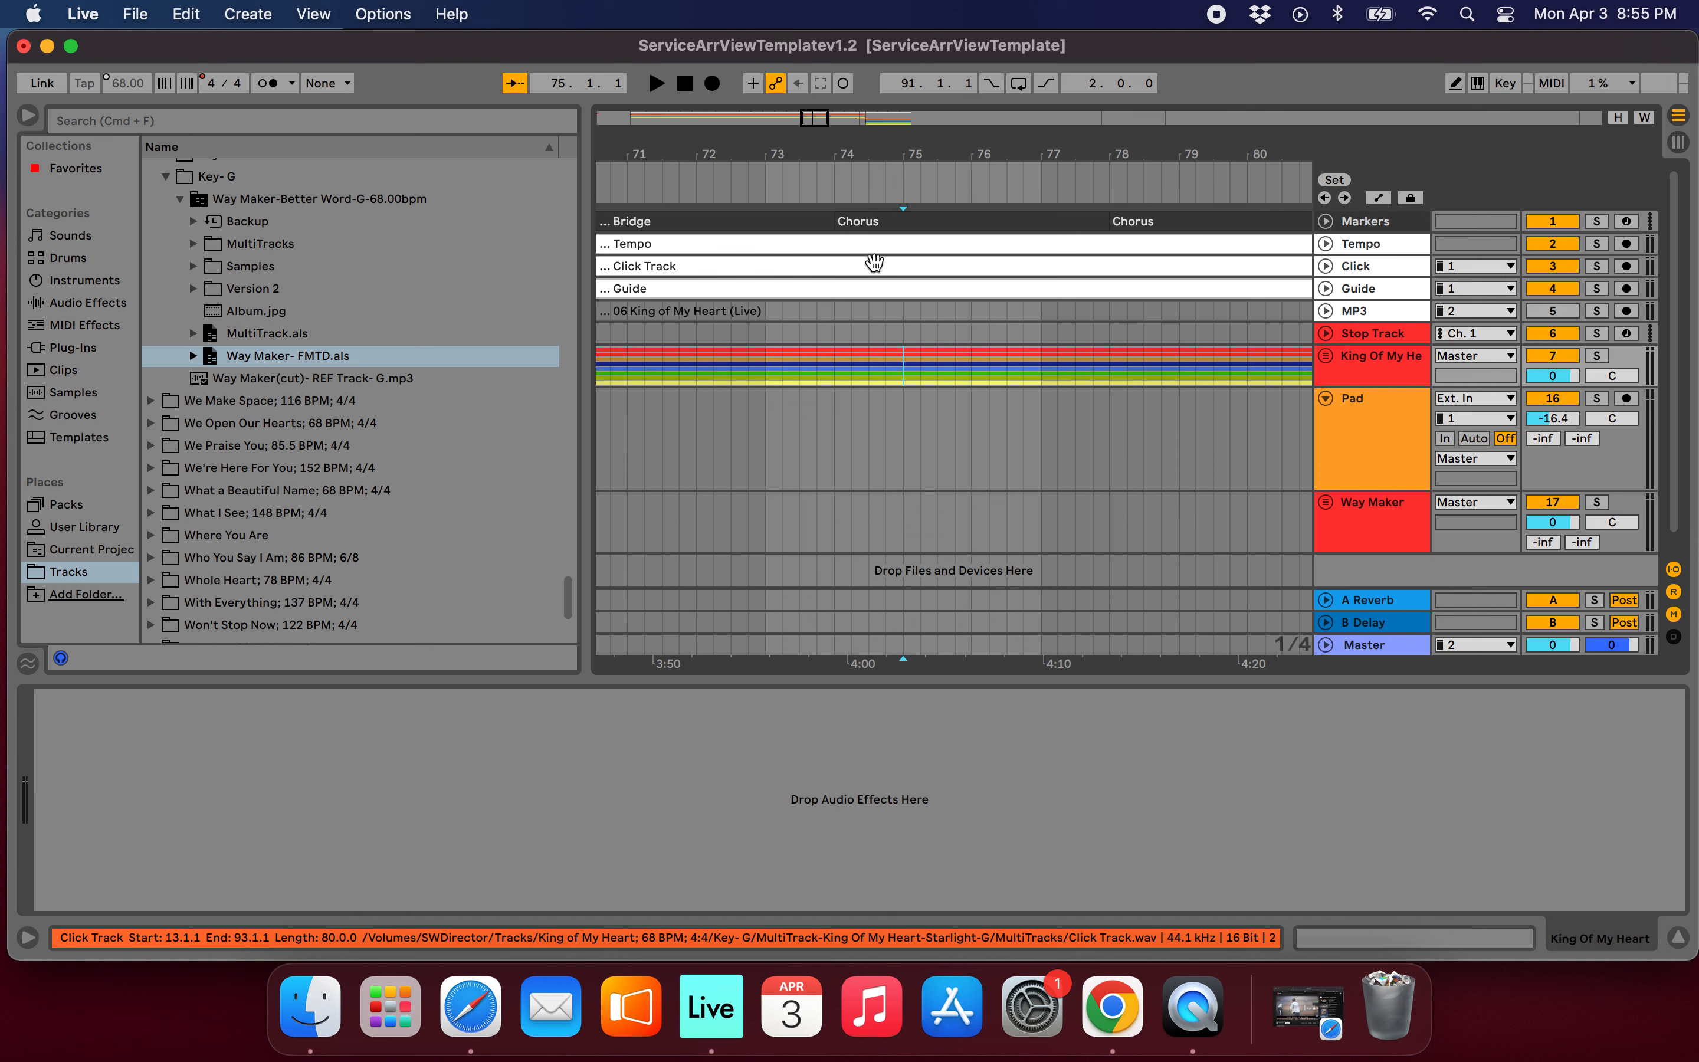
pyautogui.click(835, 333)
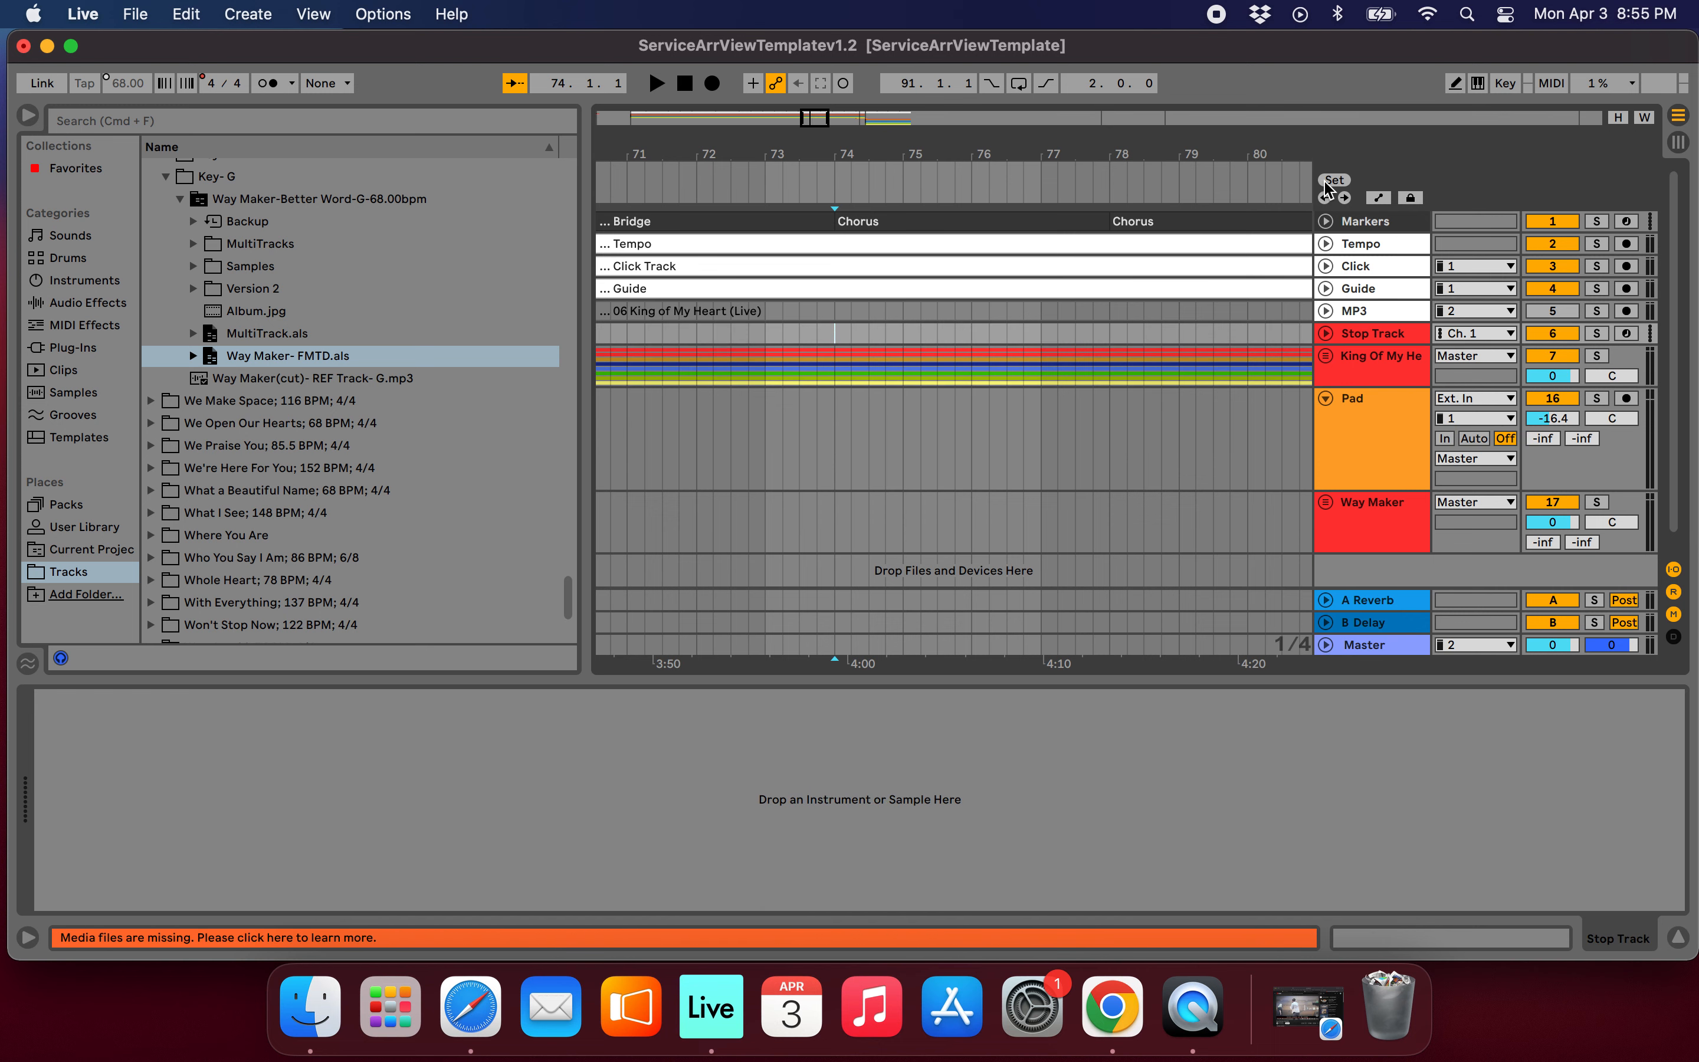
pyautogui.click(906, 221)
pyautogui.press('space')
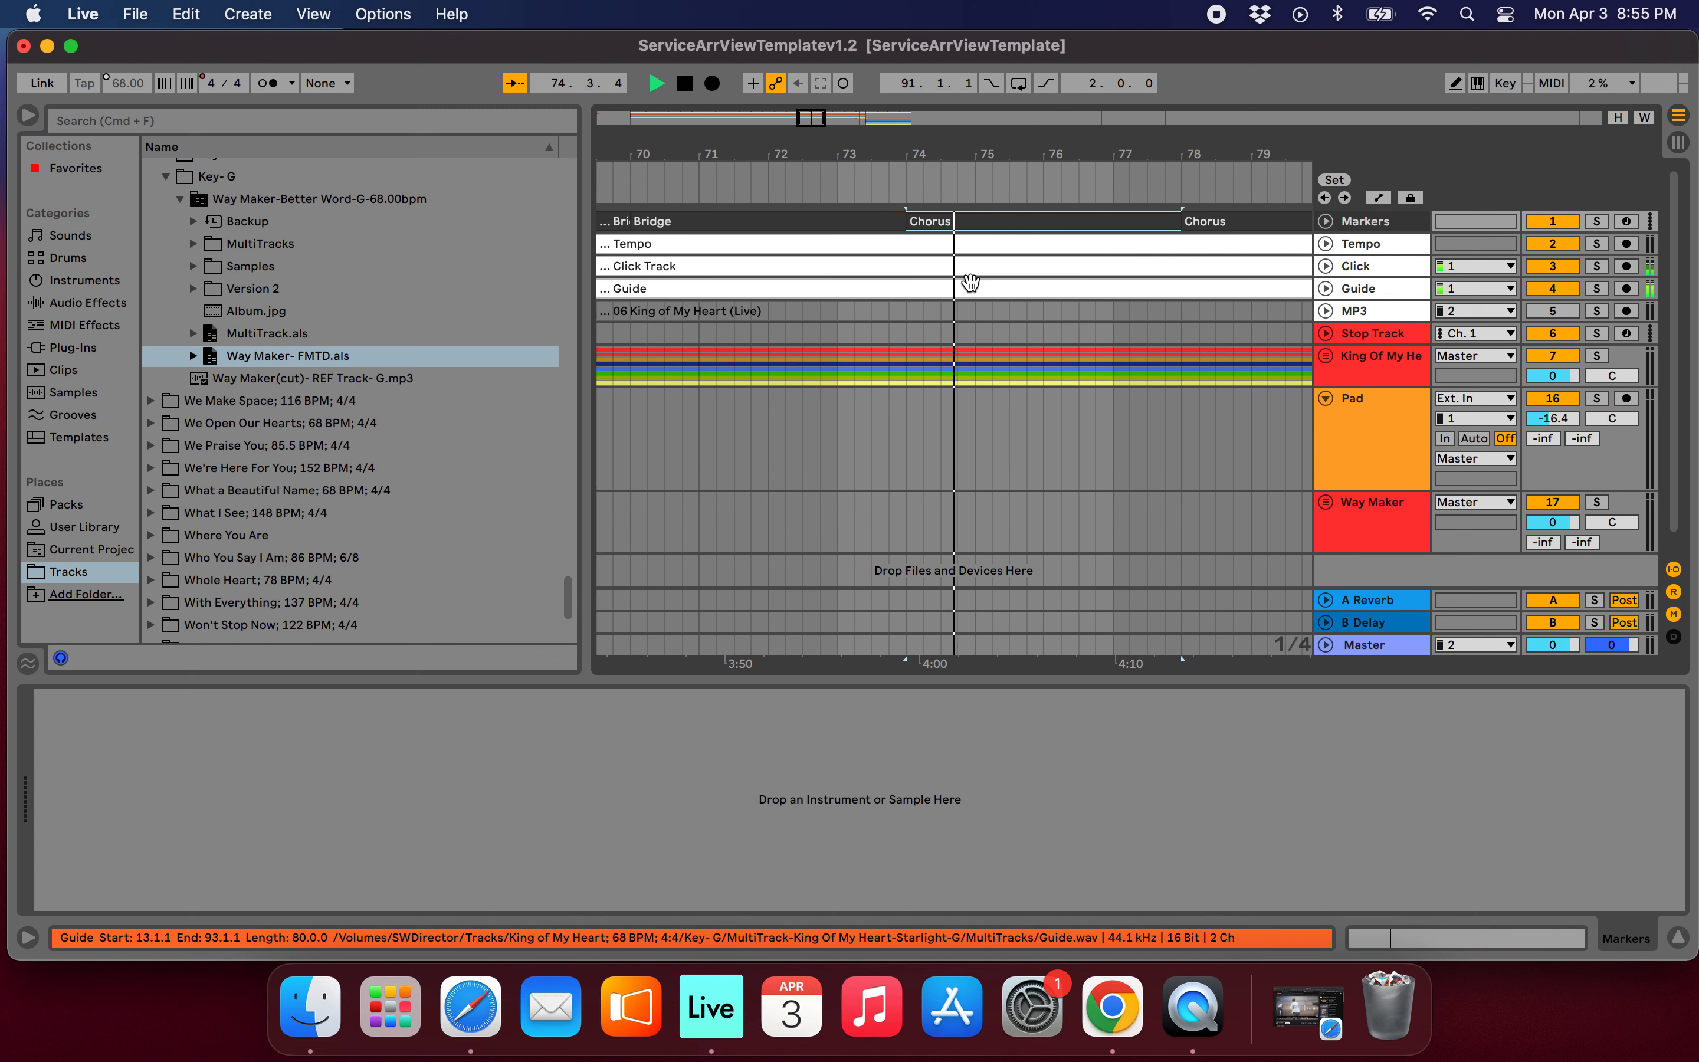
pyautogui.press('space')
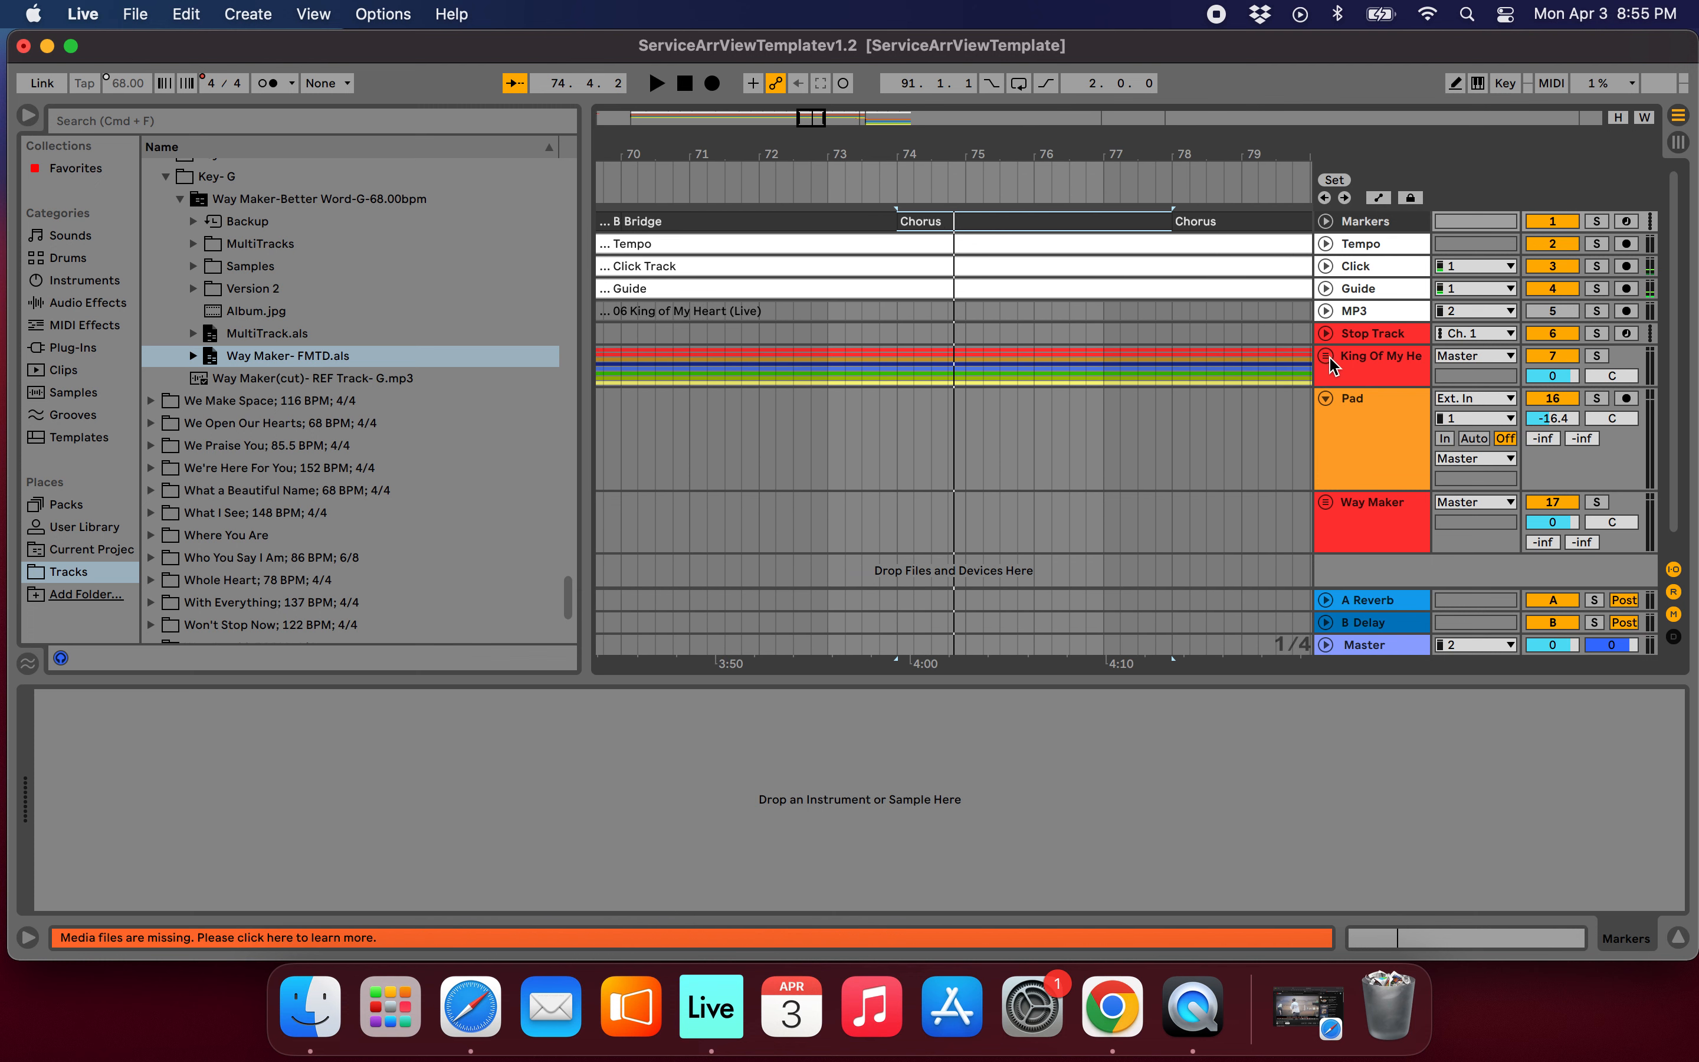
# Unfold the King Of My Heart group and turn its muted instrument and BGVS tracks back on.
pyautogui.click(1326, 356)
pyautogui.scroll(-2, 1551, 457)
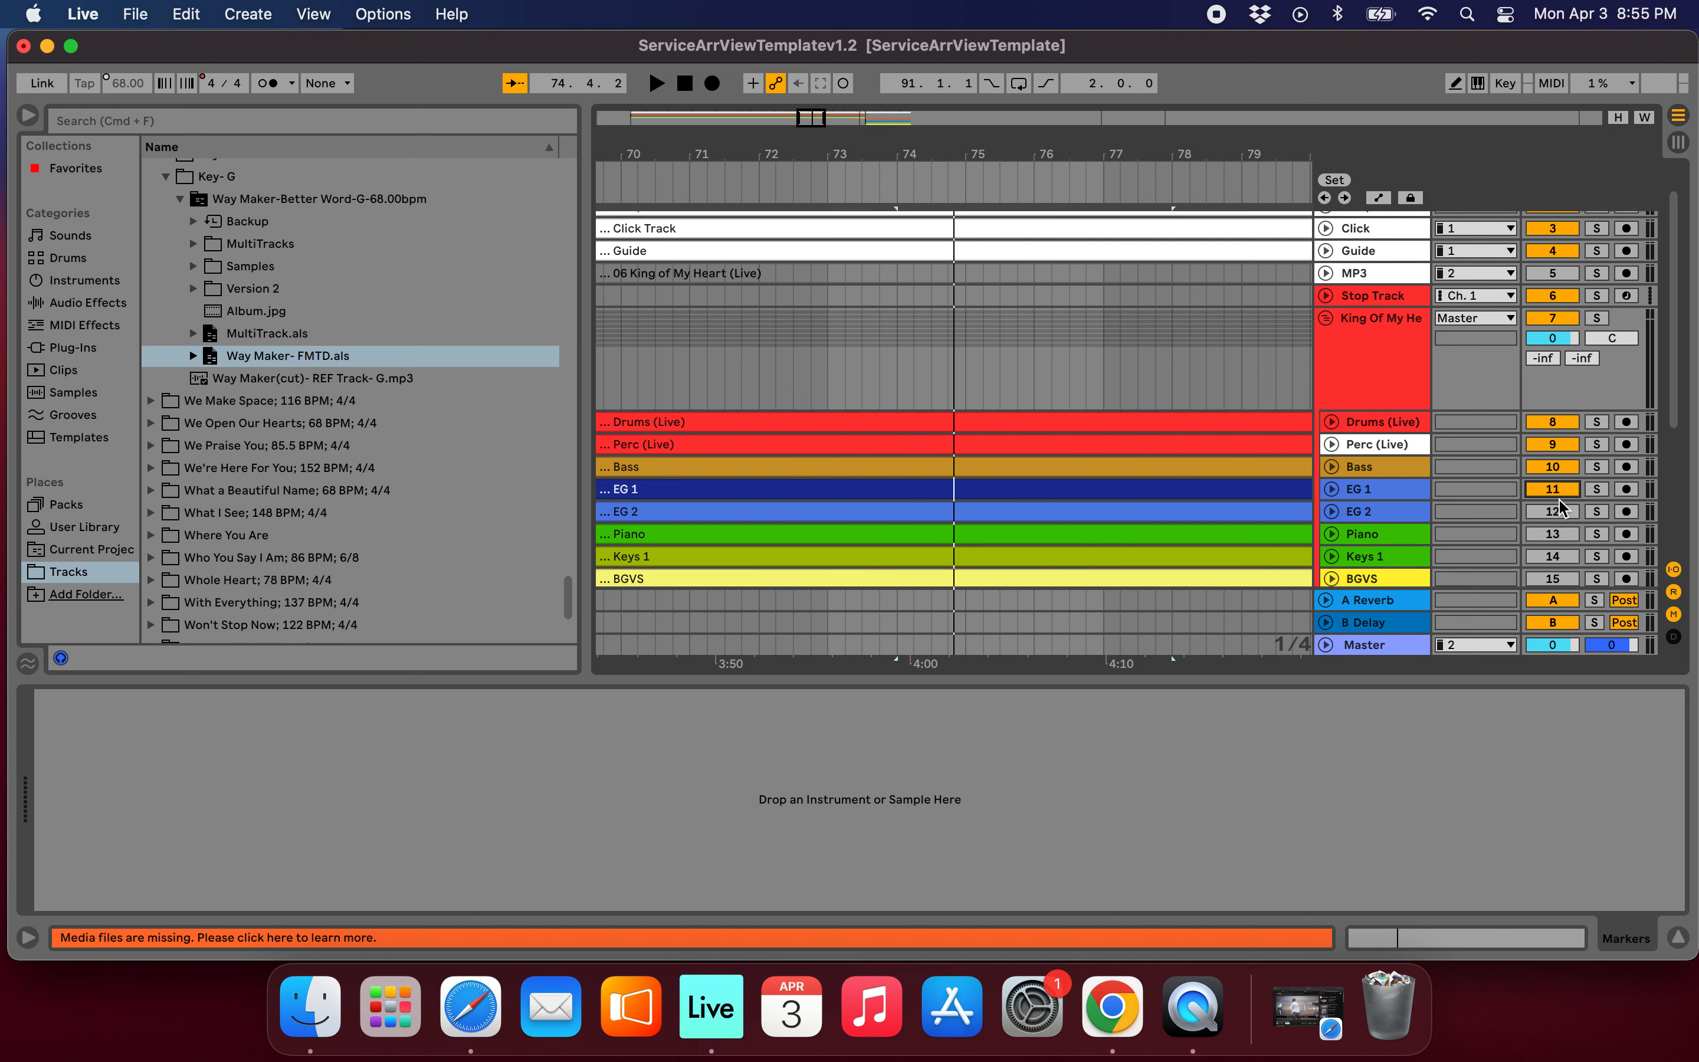
pyautogui.scroll(-3, 1558, 504)
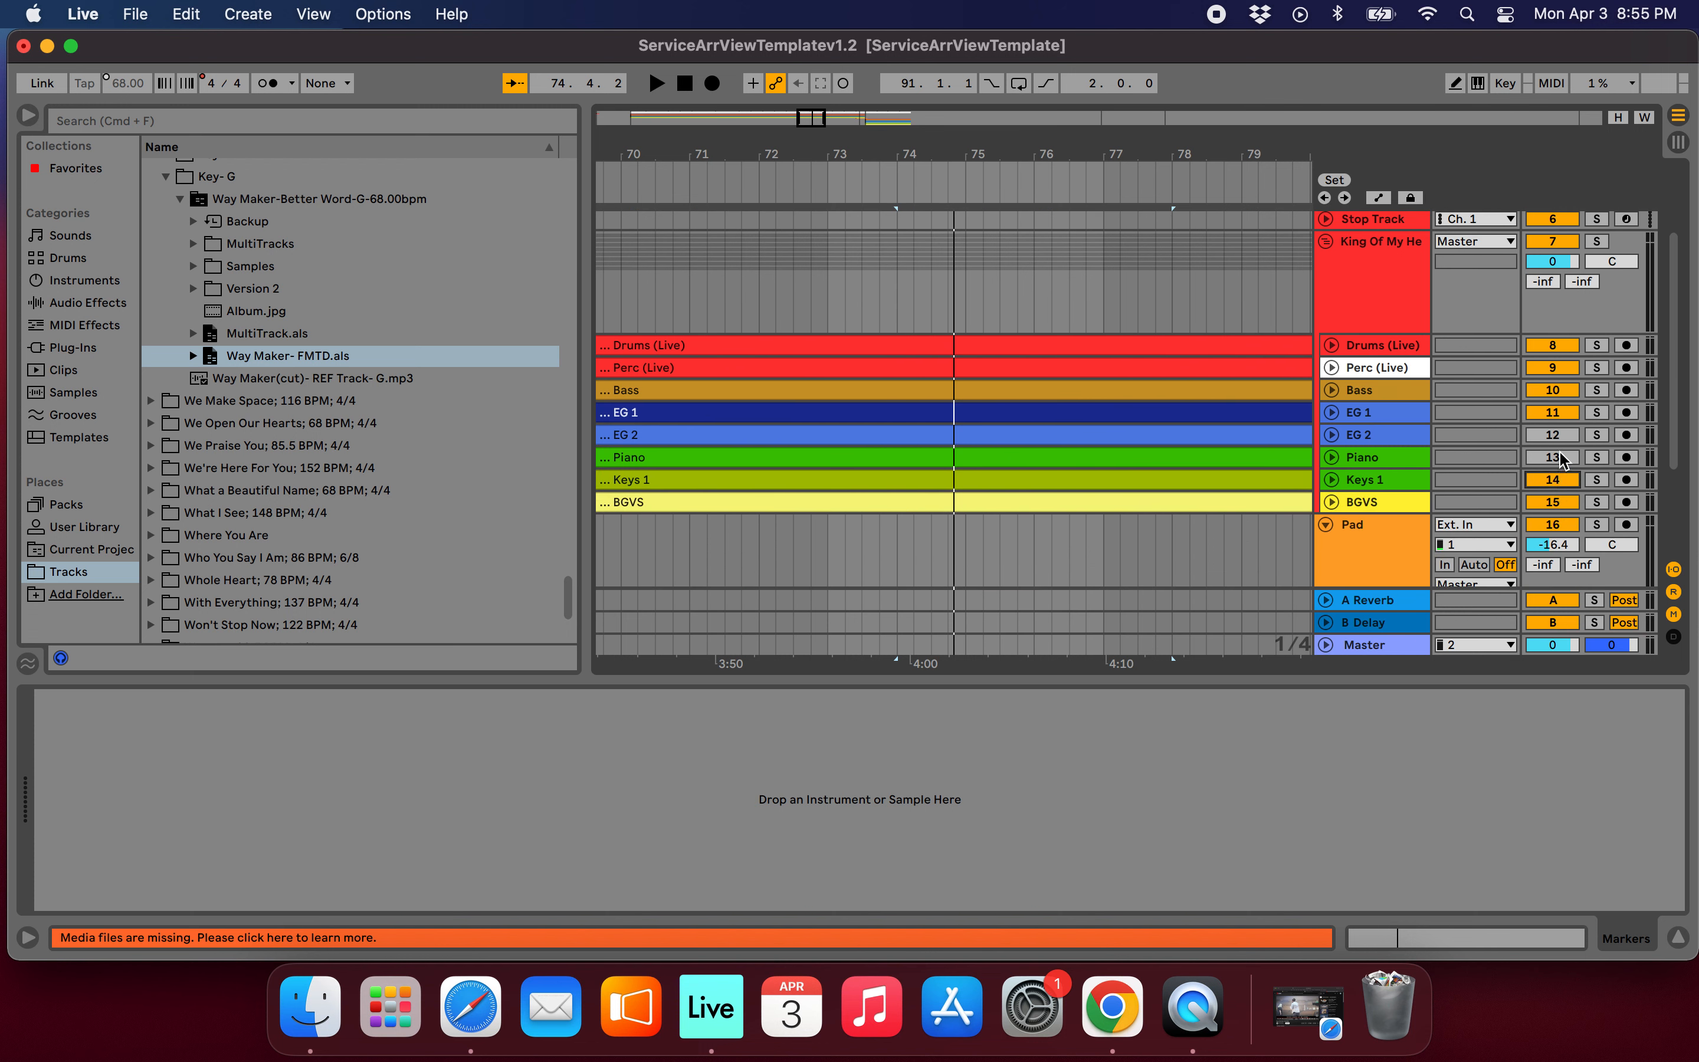
pyautogui.scroll(-3, 1263, 430)
pyautogui.scroll(4, 1263, 434)
pyautogui.hscroll(6, 1263, 434)
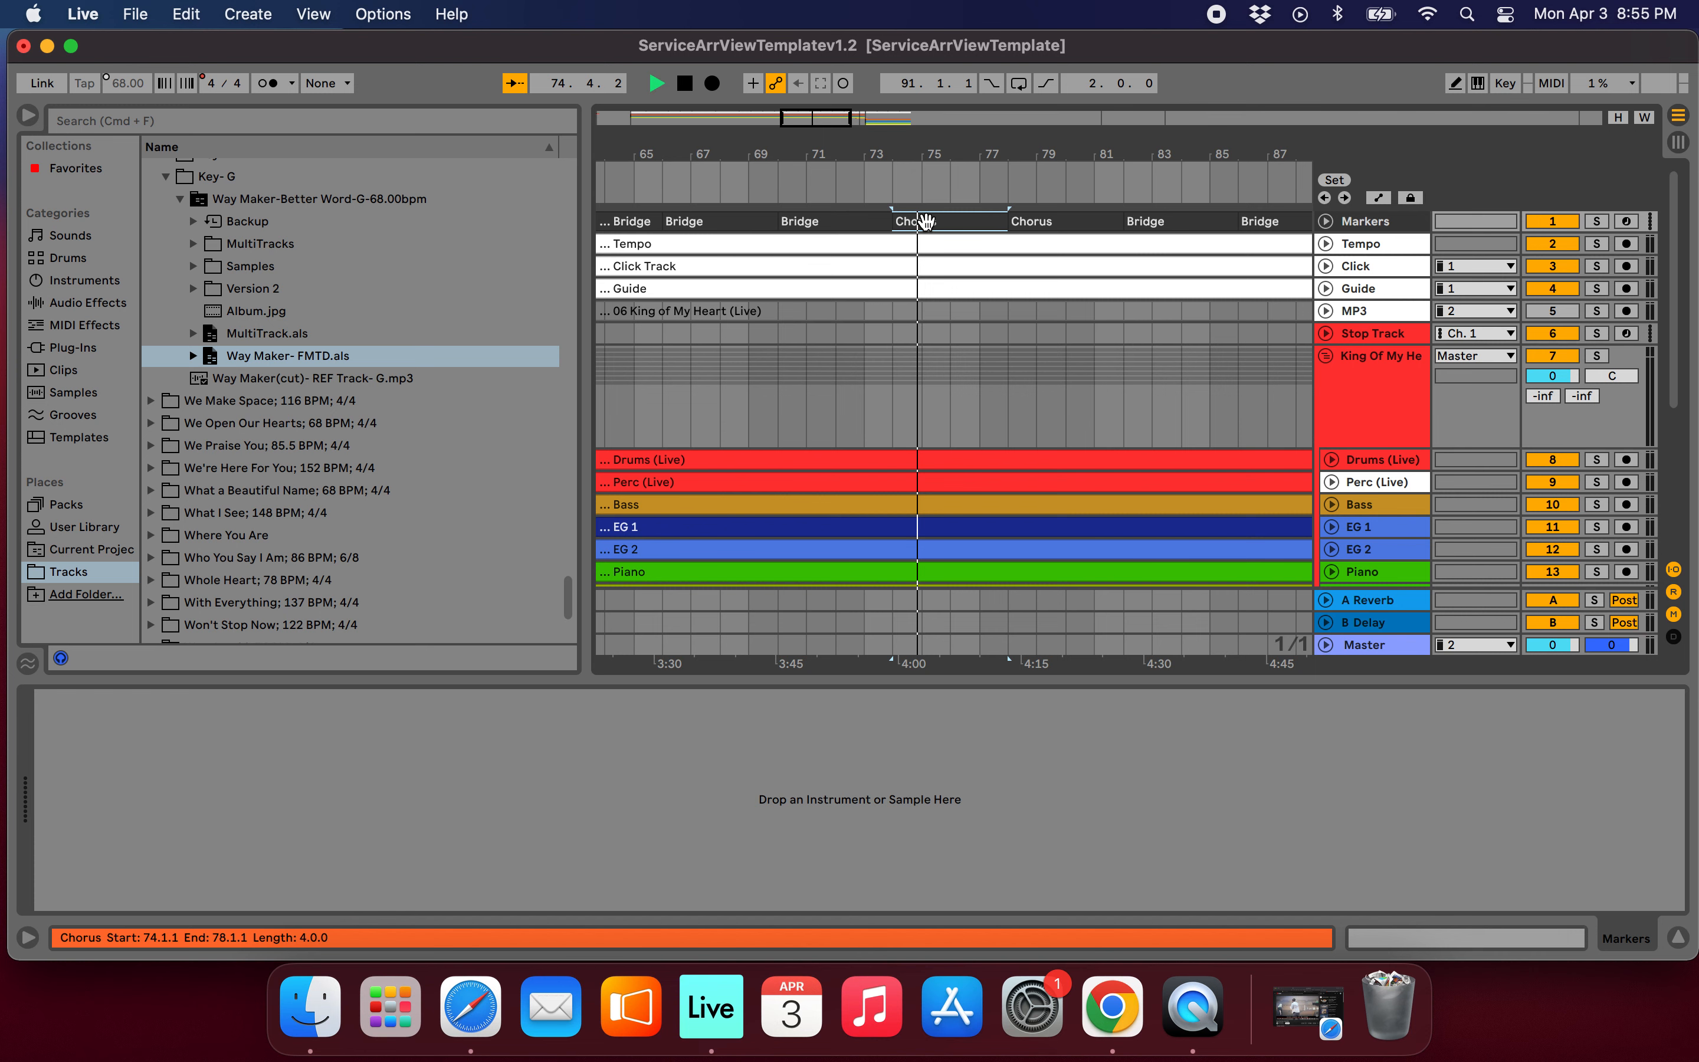
# Listen to the Chorus at bar 74 with the King of My Heart tracks turned on, and stop playback.
pyautogui.scroll(2, 1011, 338)
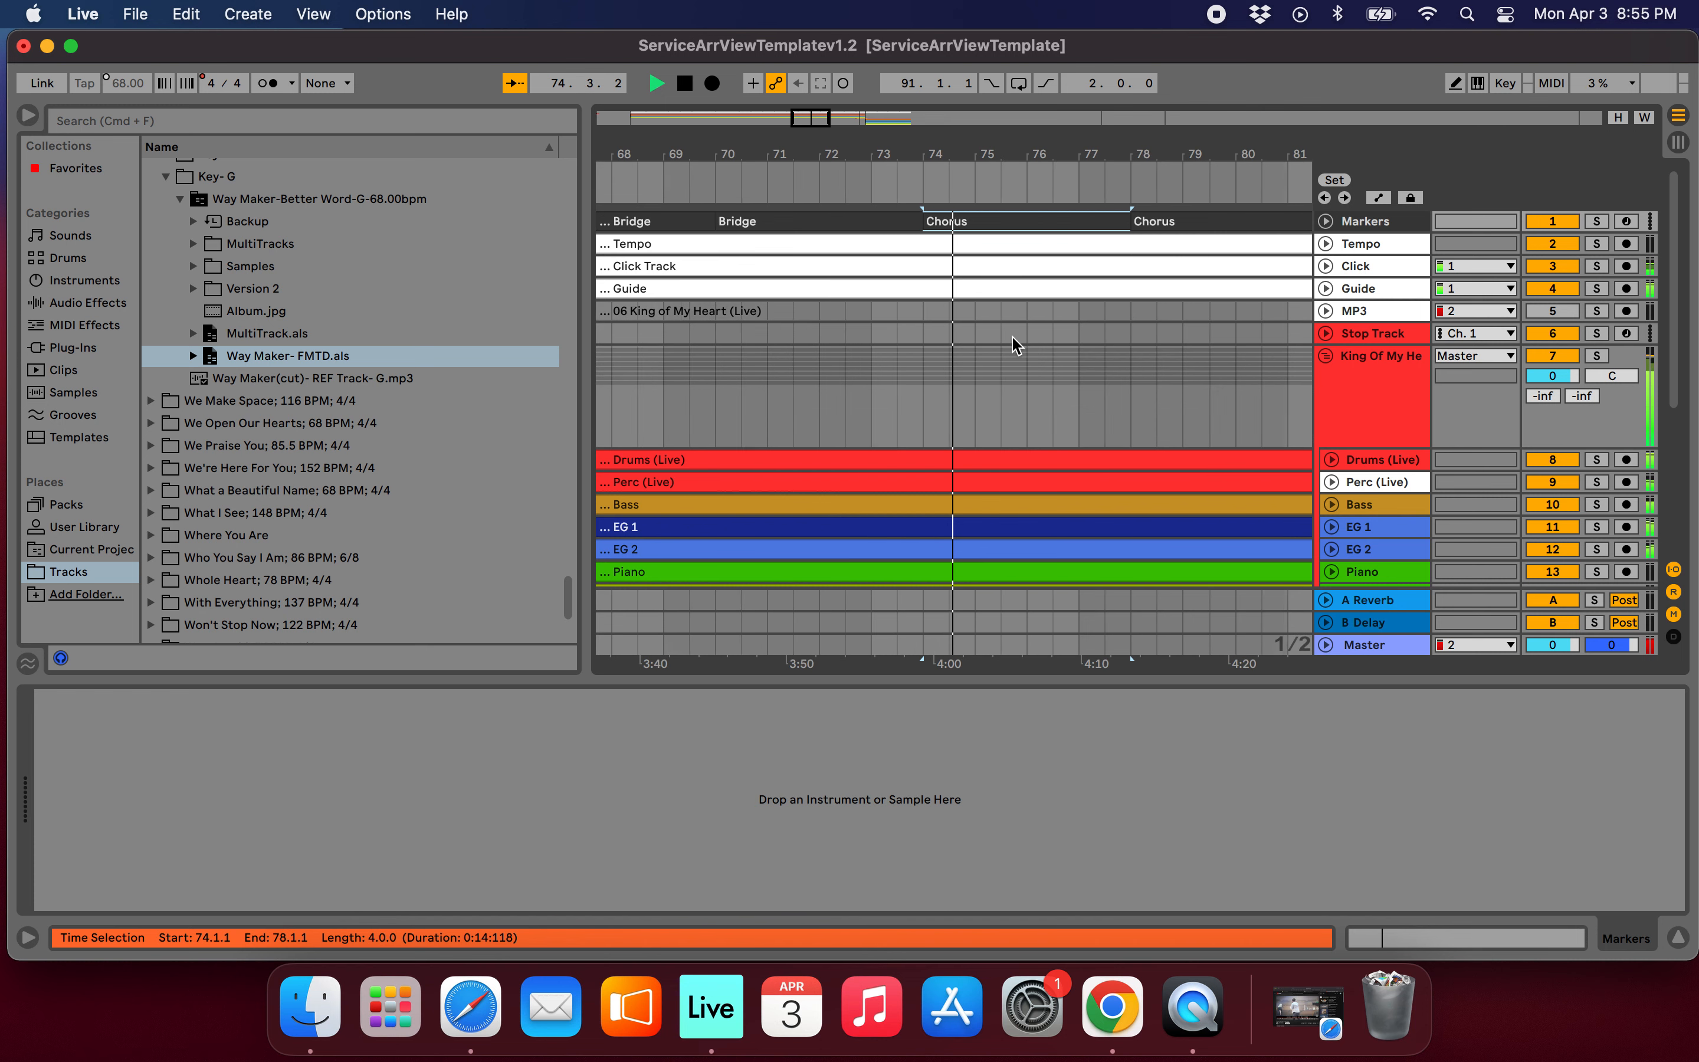
pyautogui.scroll(2, 1012, 346)
pyautogui.scroll(-2, 1009, 347)
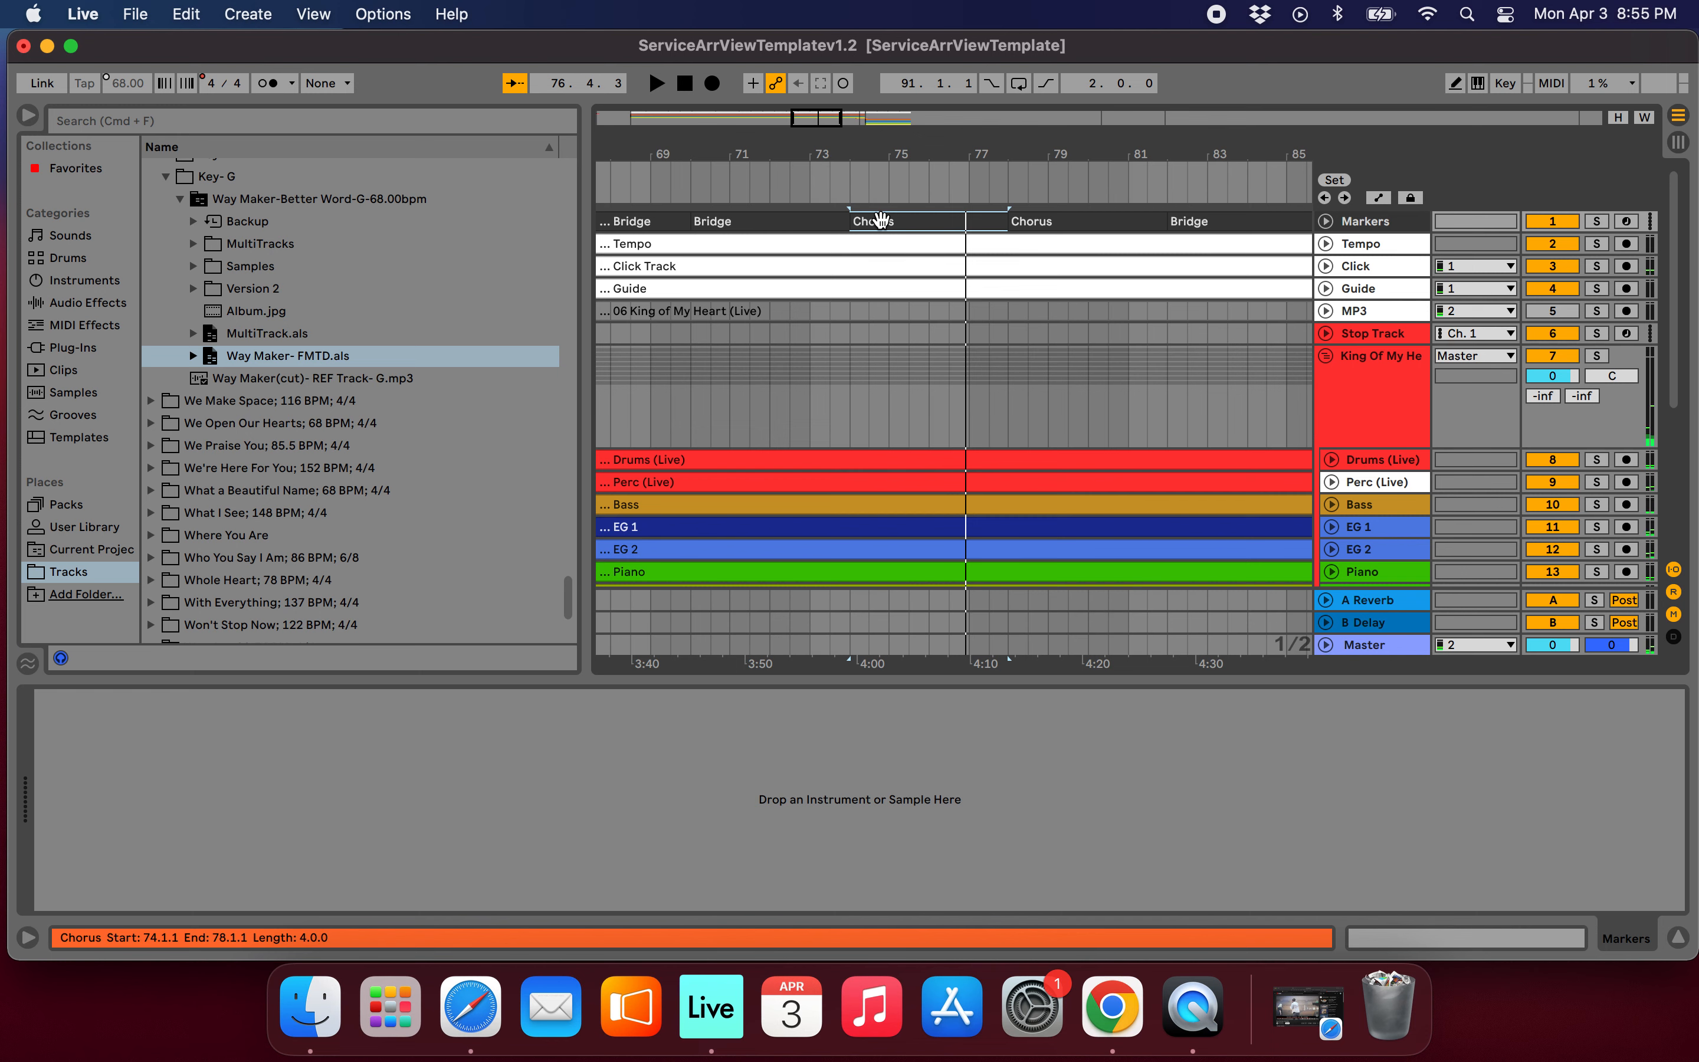
pyautogui.press('space')
pyautogui.scroll(5, 979, 269)
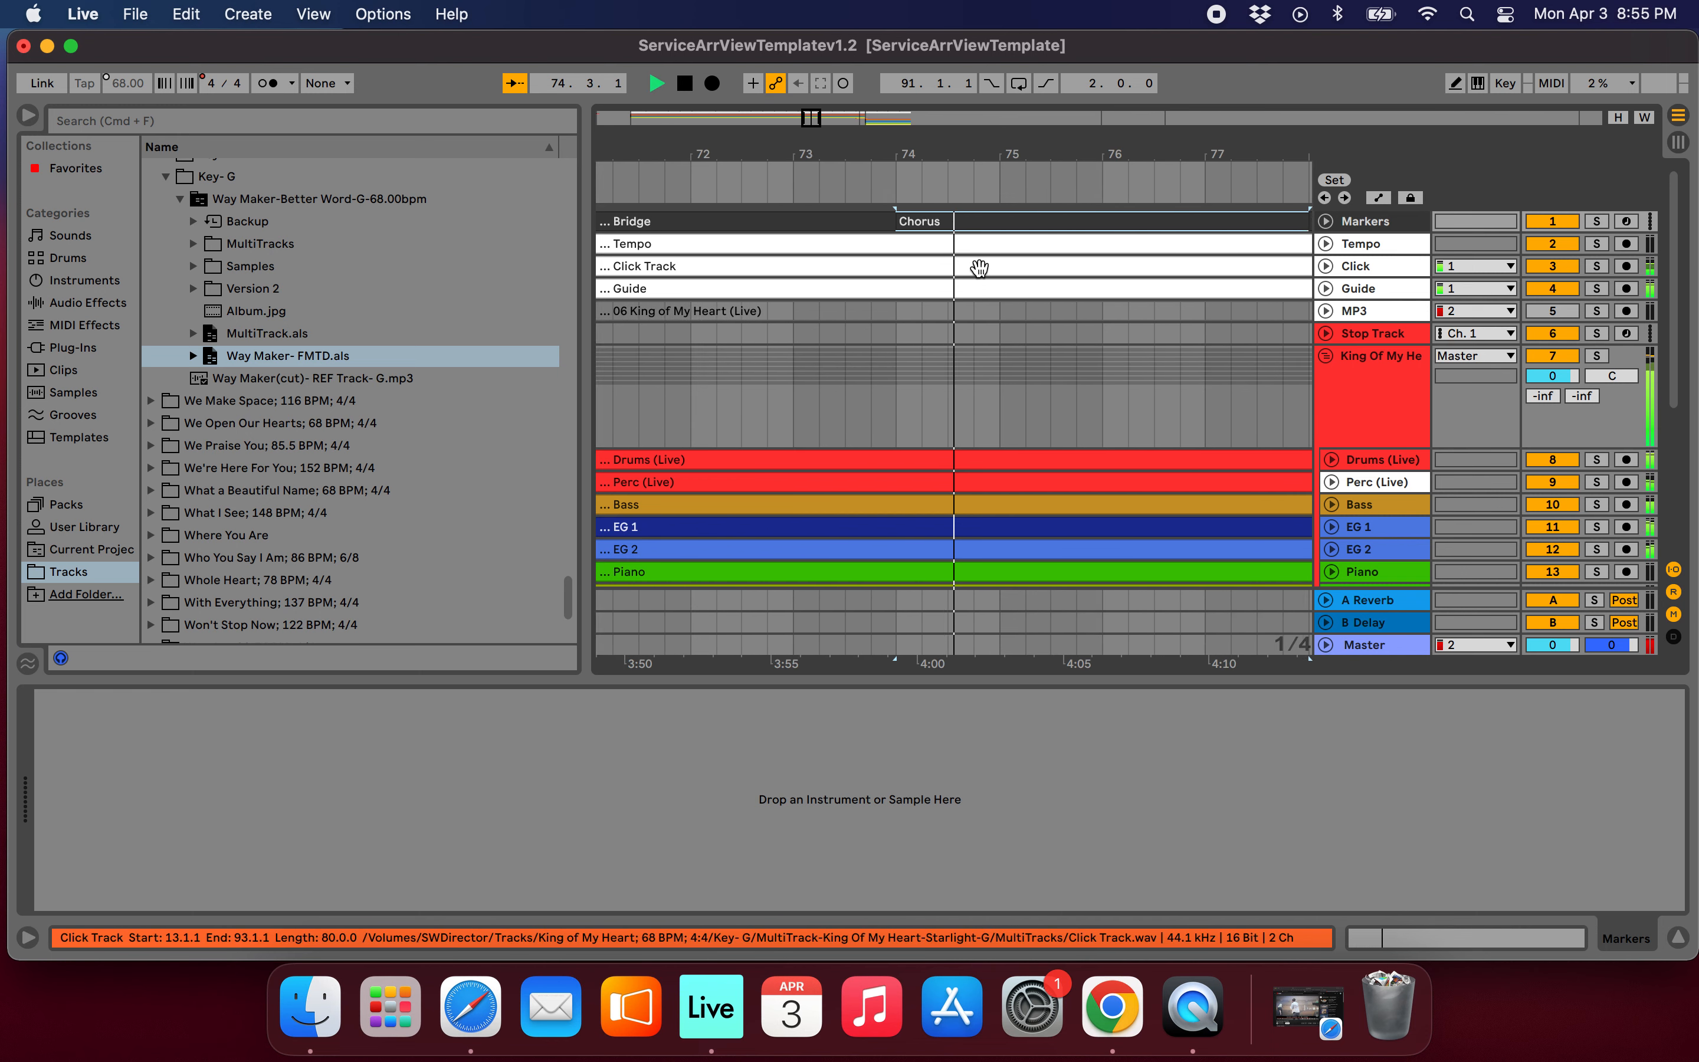
pyautogui.scroll(-5, 955, 323)
pyautogui.press('space')
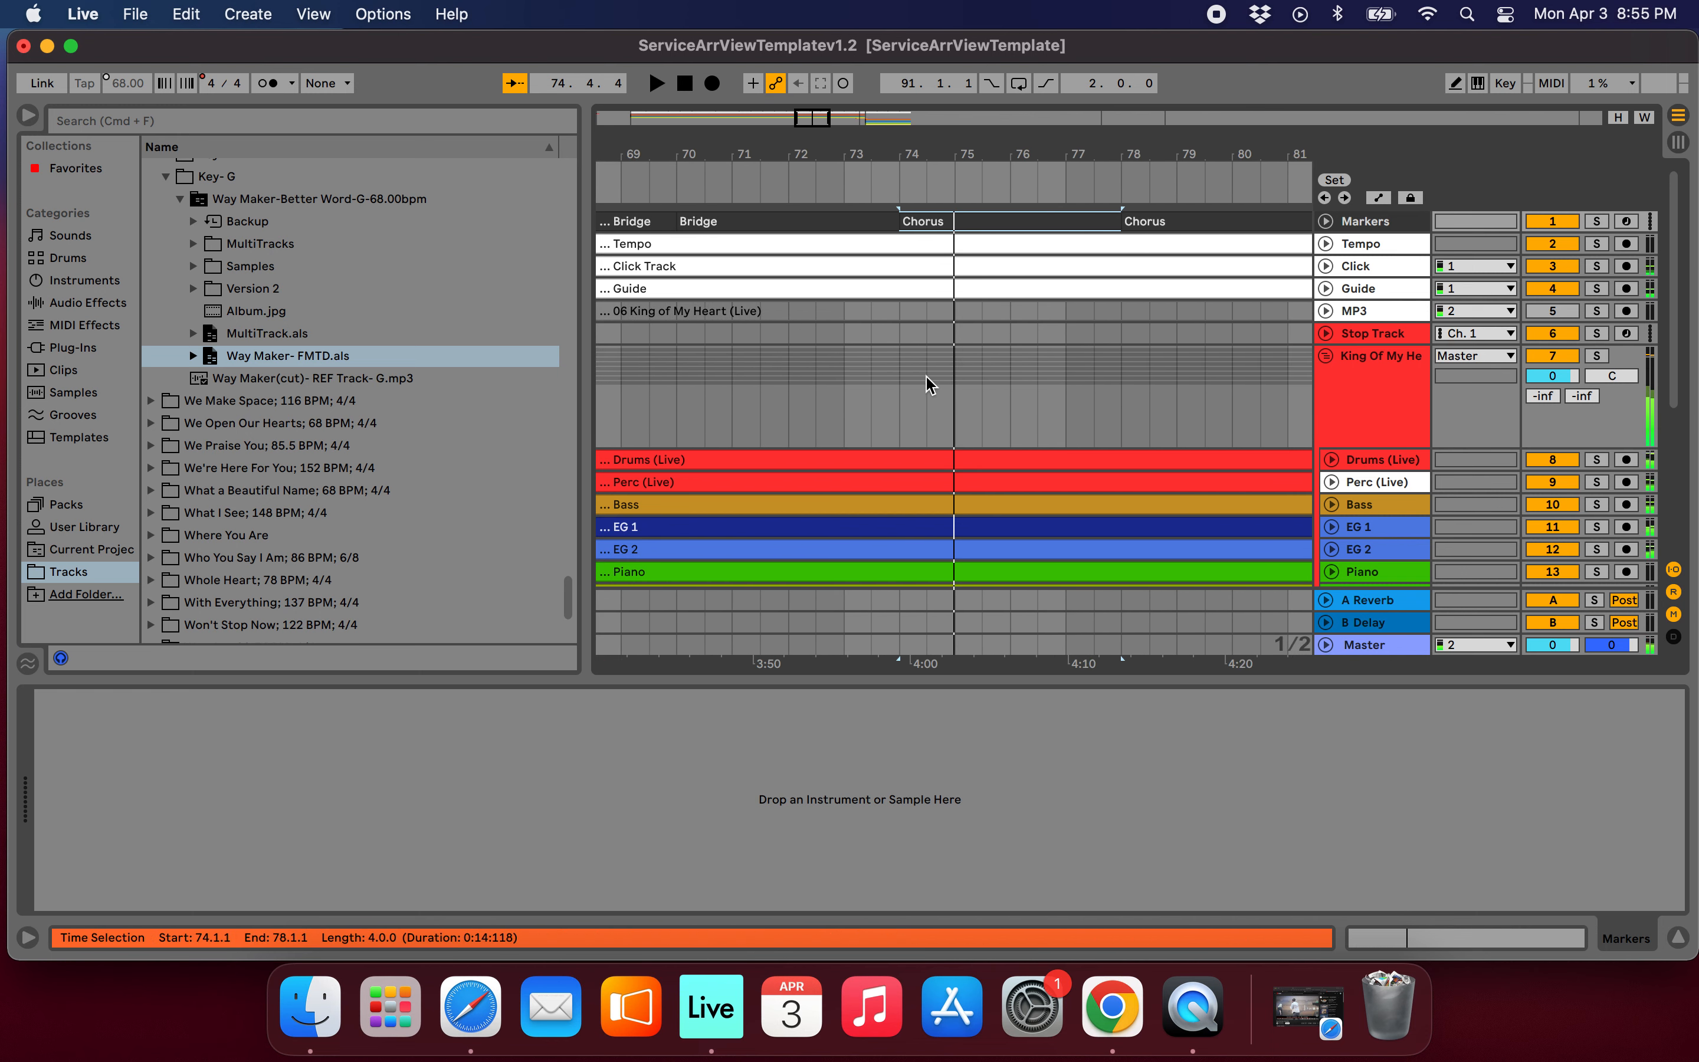
# Add a locator at bar 74, the start of King of My Heart's Chorus, and fold the King Of My Heart group.
pyautogui.click(898, 417)
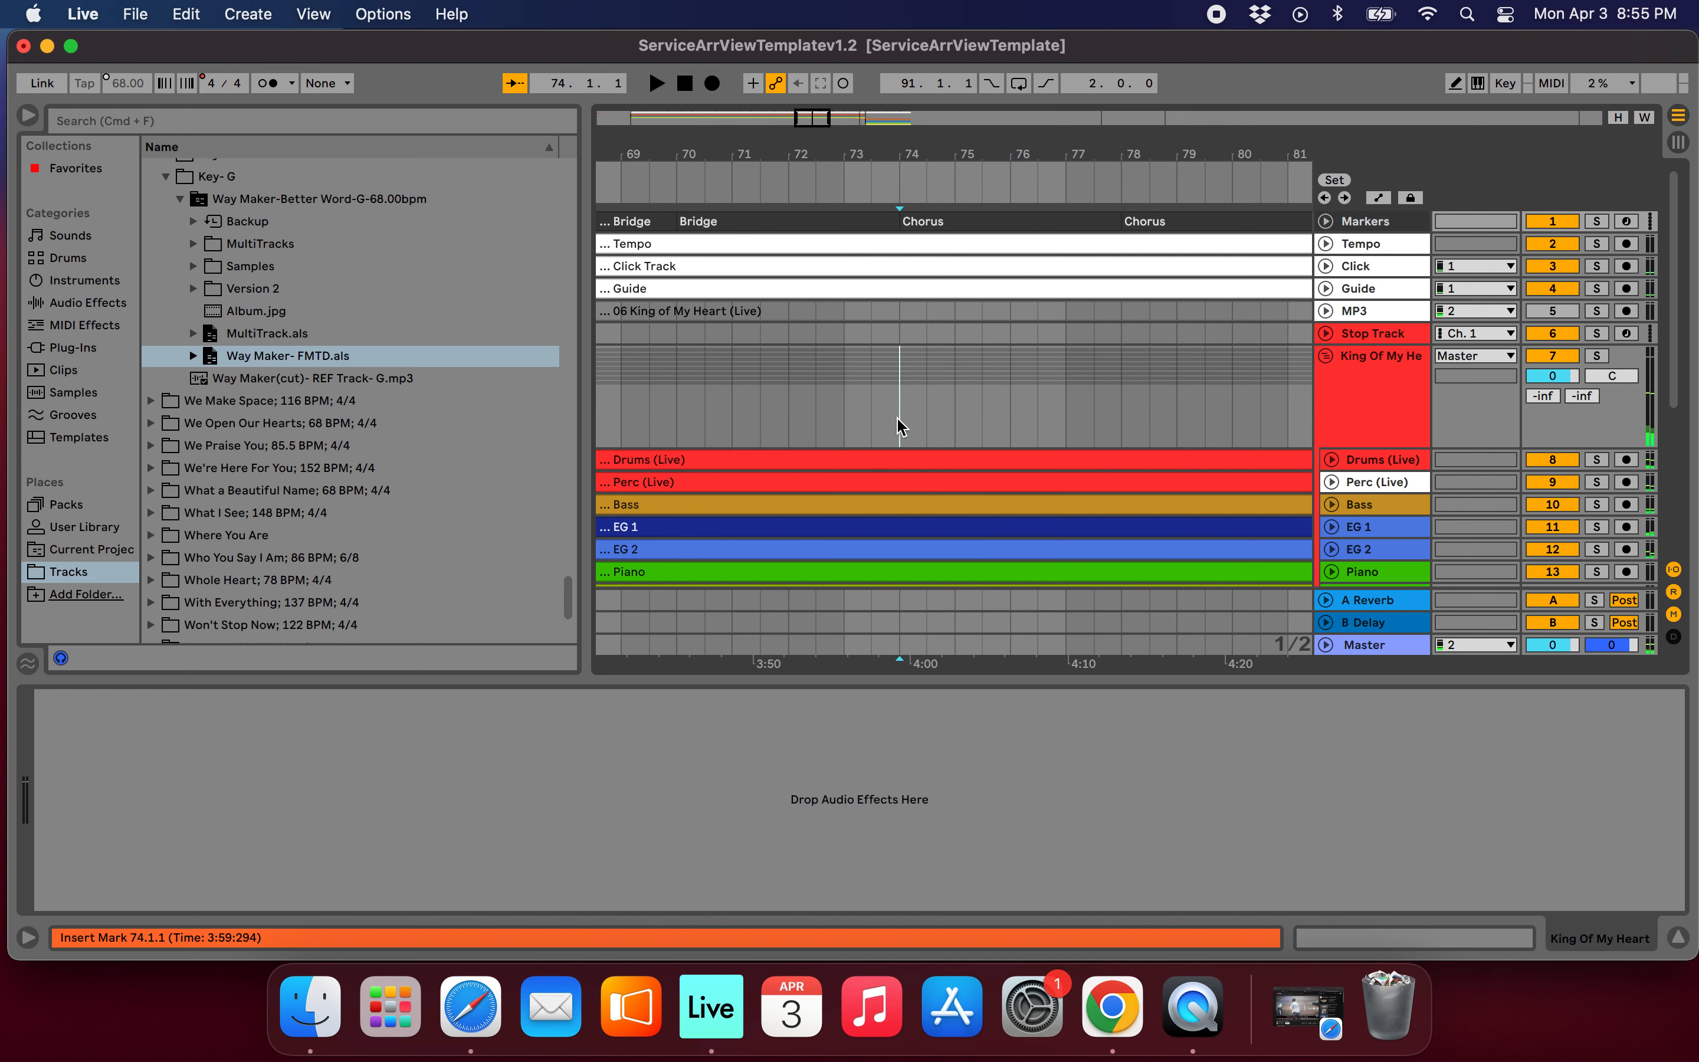
pyautogui.click(1326, 357)
pyautogui.scroll(5, 886, 281)
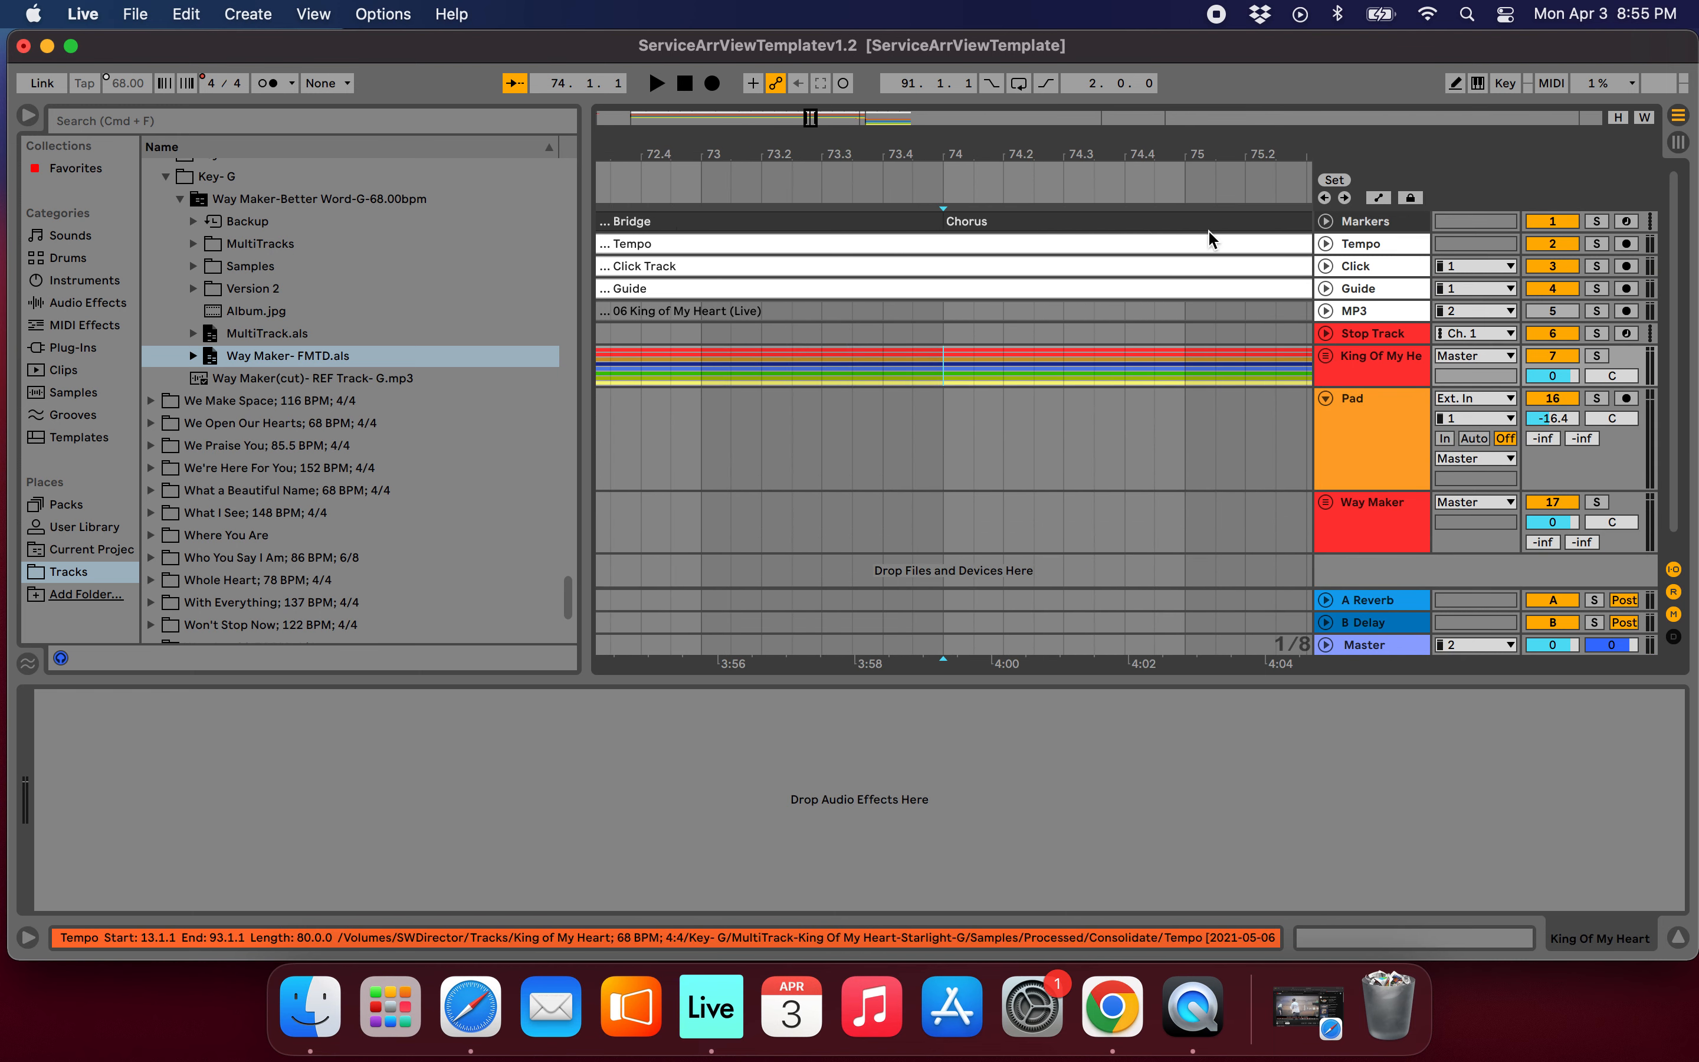
pyautogui.scroll(-5, 1035, 361)
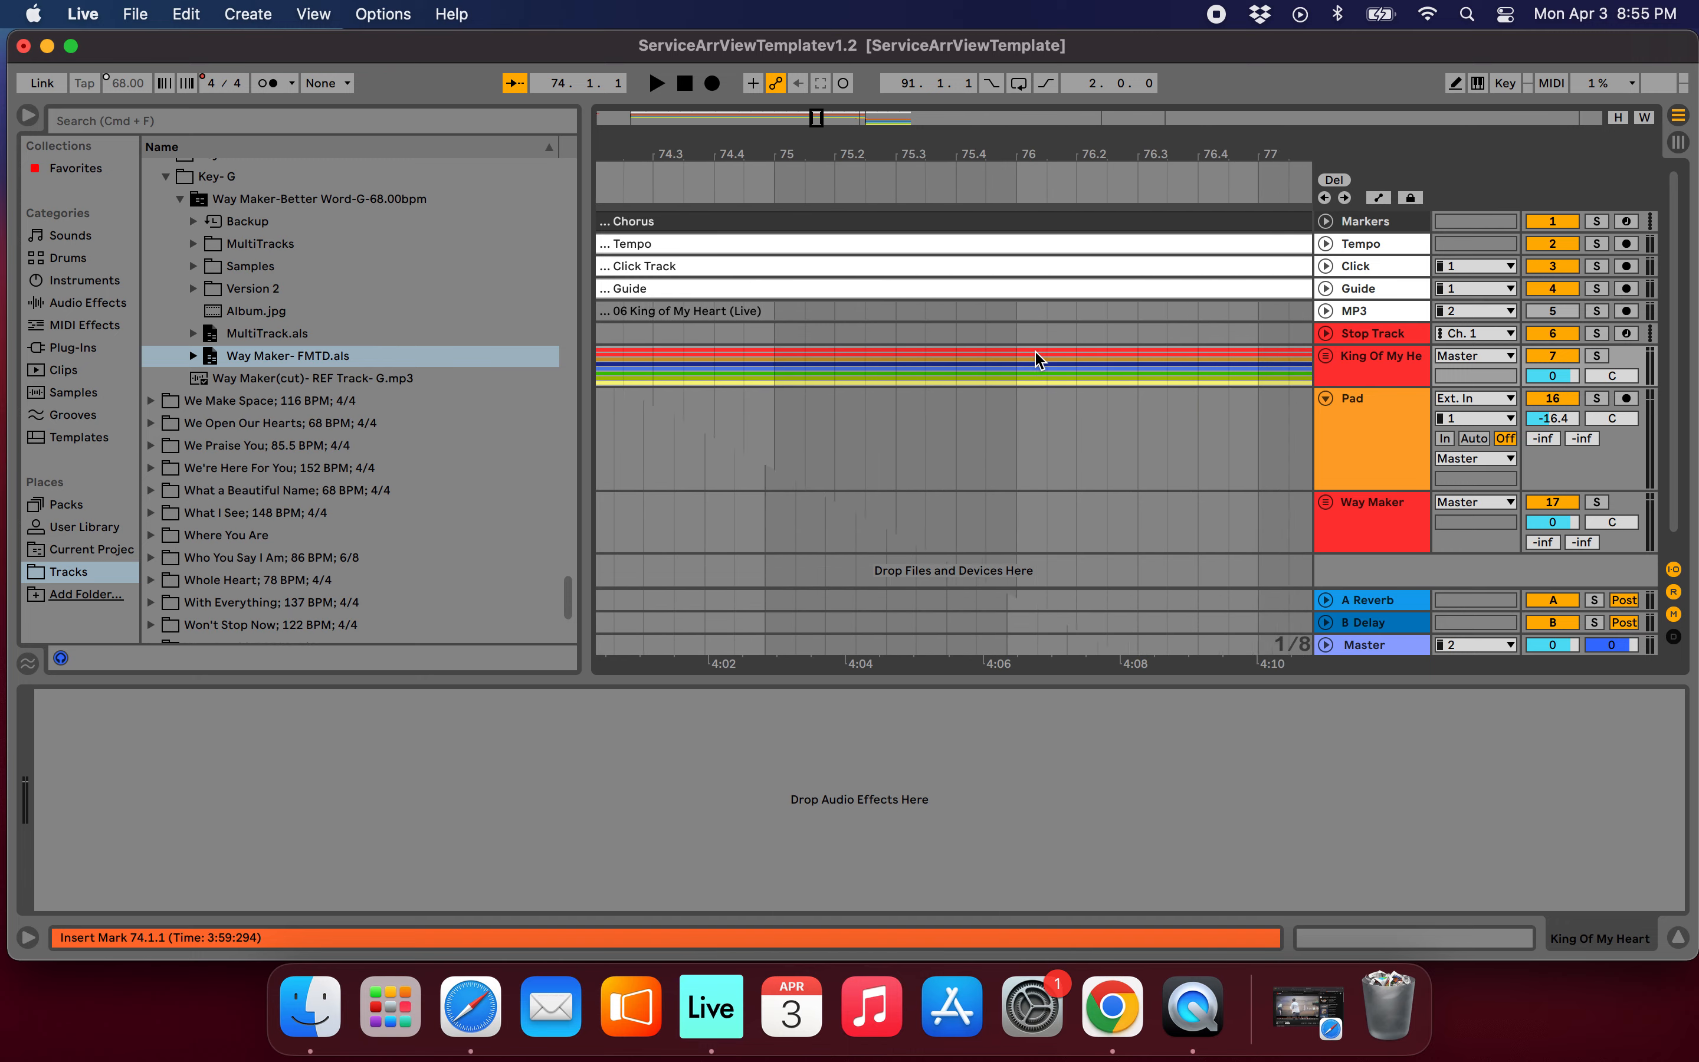
pyautogui.scroll(-5, 1039, 361)
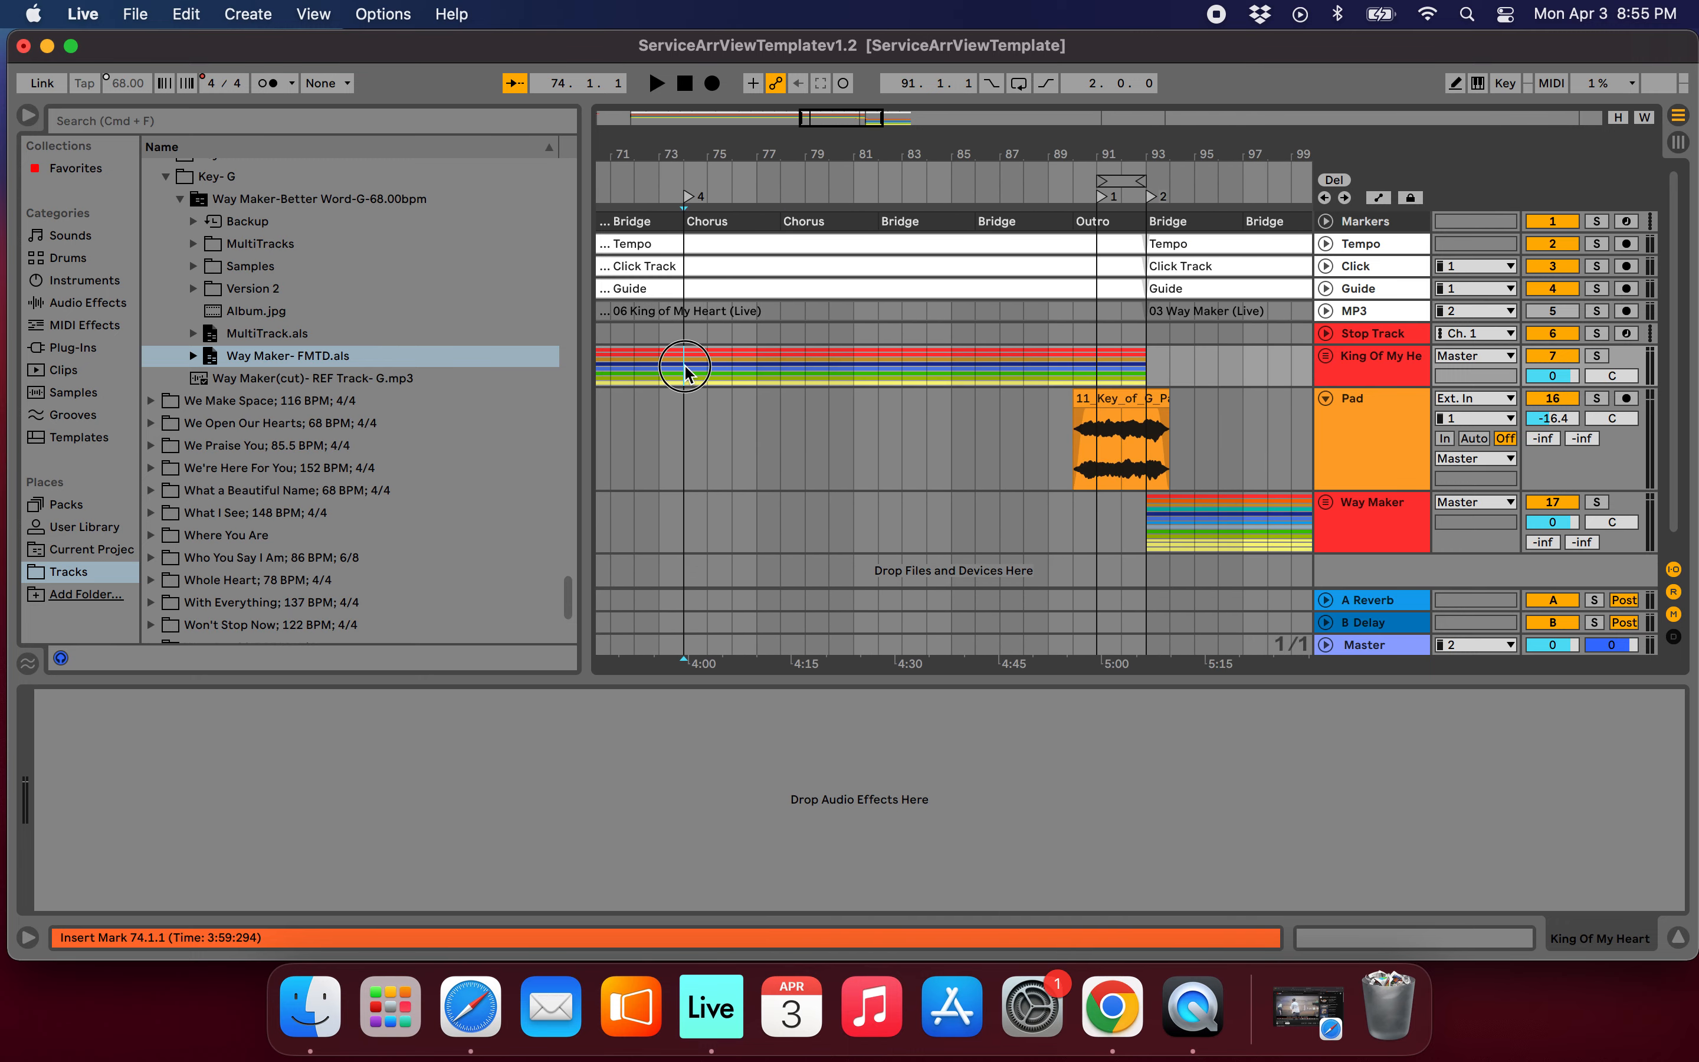
# Copy bars 74 to 93 of the Markers through King Of My Heart tracks and paste them at bar 109, after Way Maker's Bridge.
pyautogui.moveTo(685, 372); pyautogui.dragTo(1133, 213)
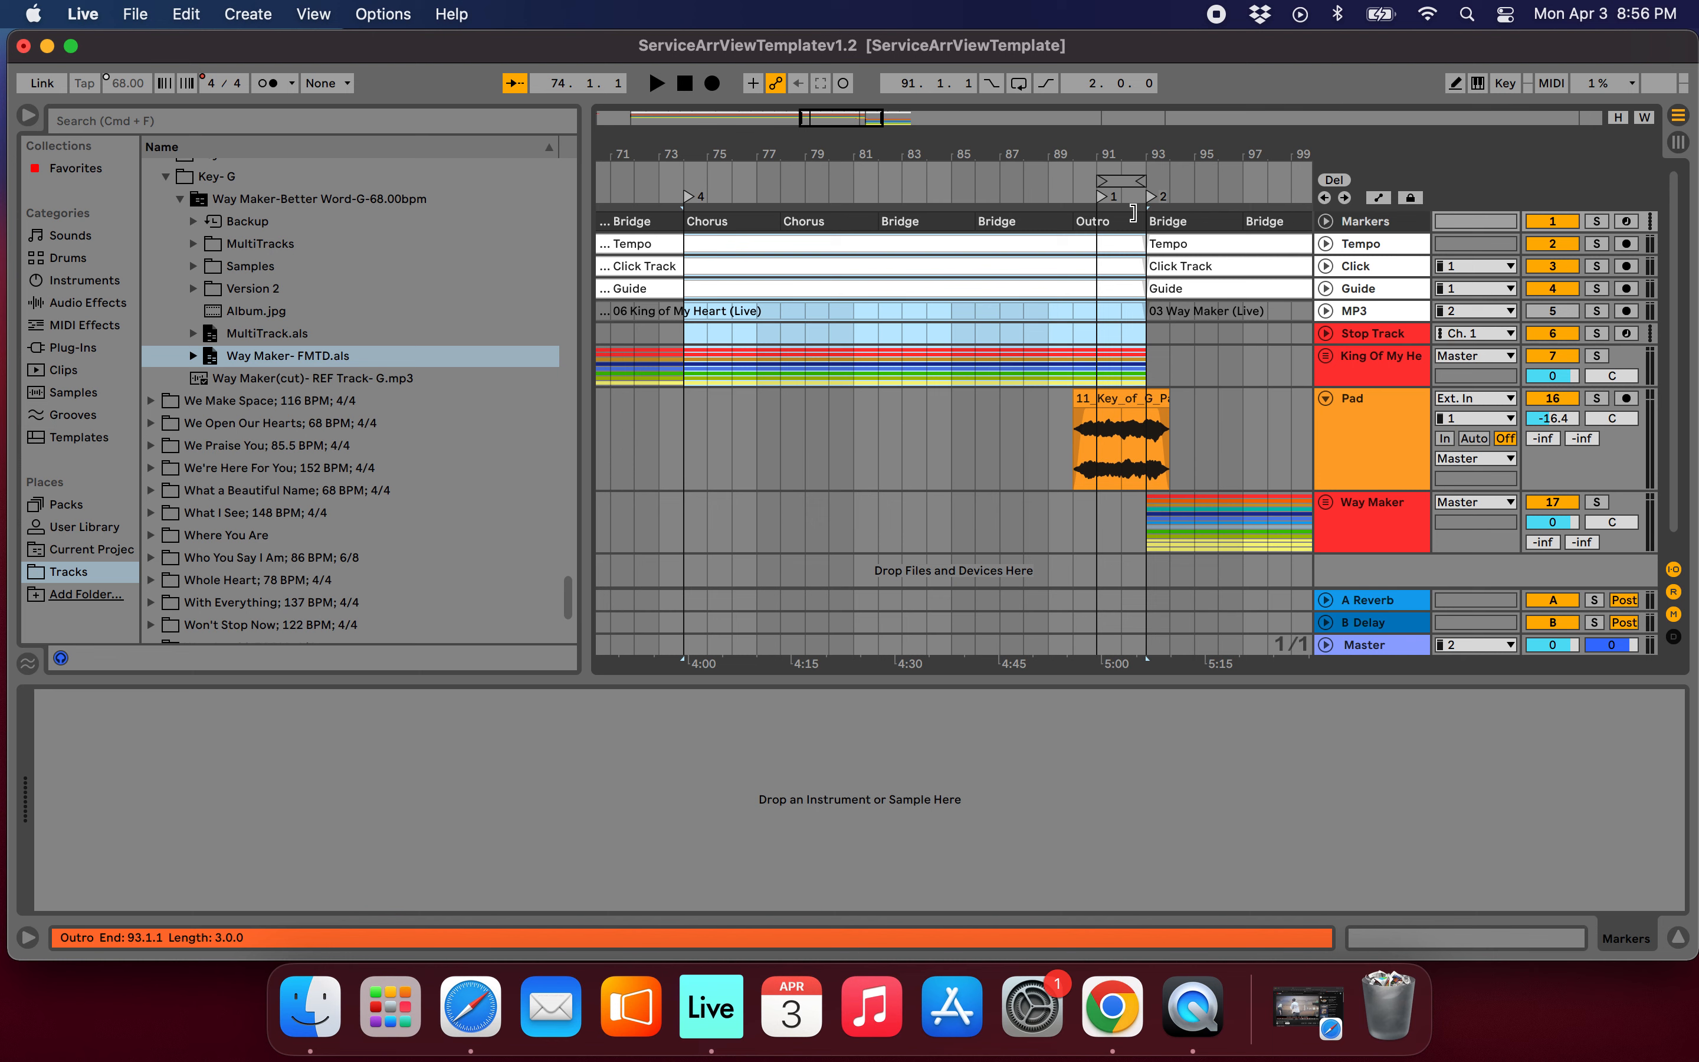
pyautogui.hscroll(5, 1167, 381)
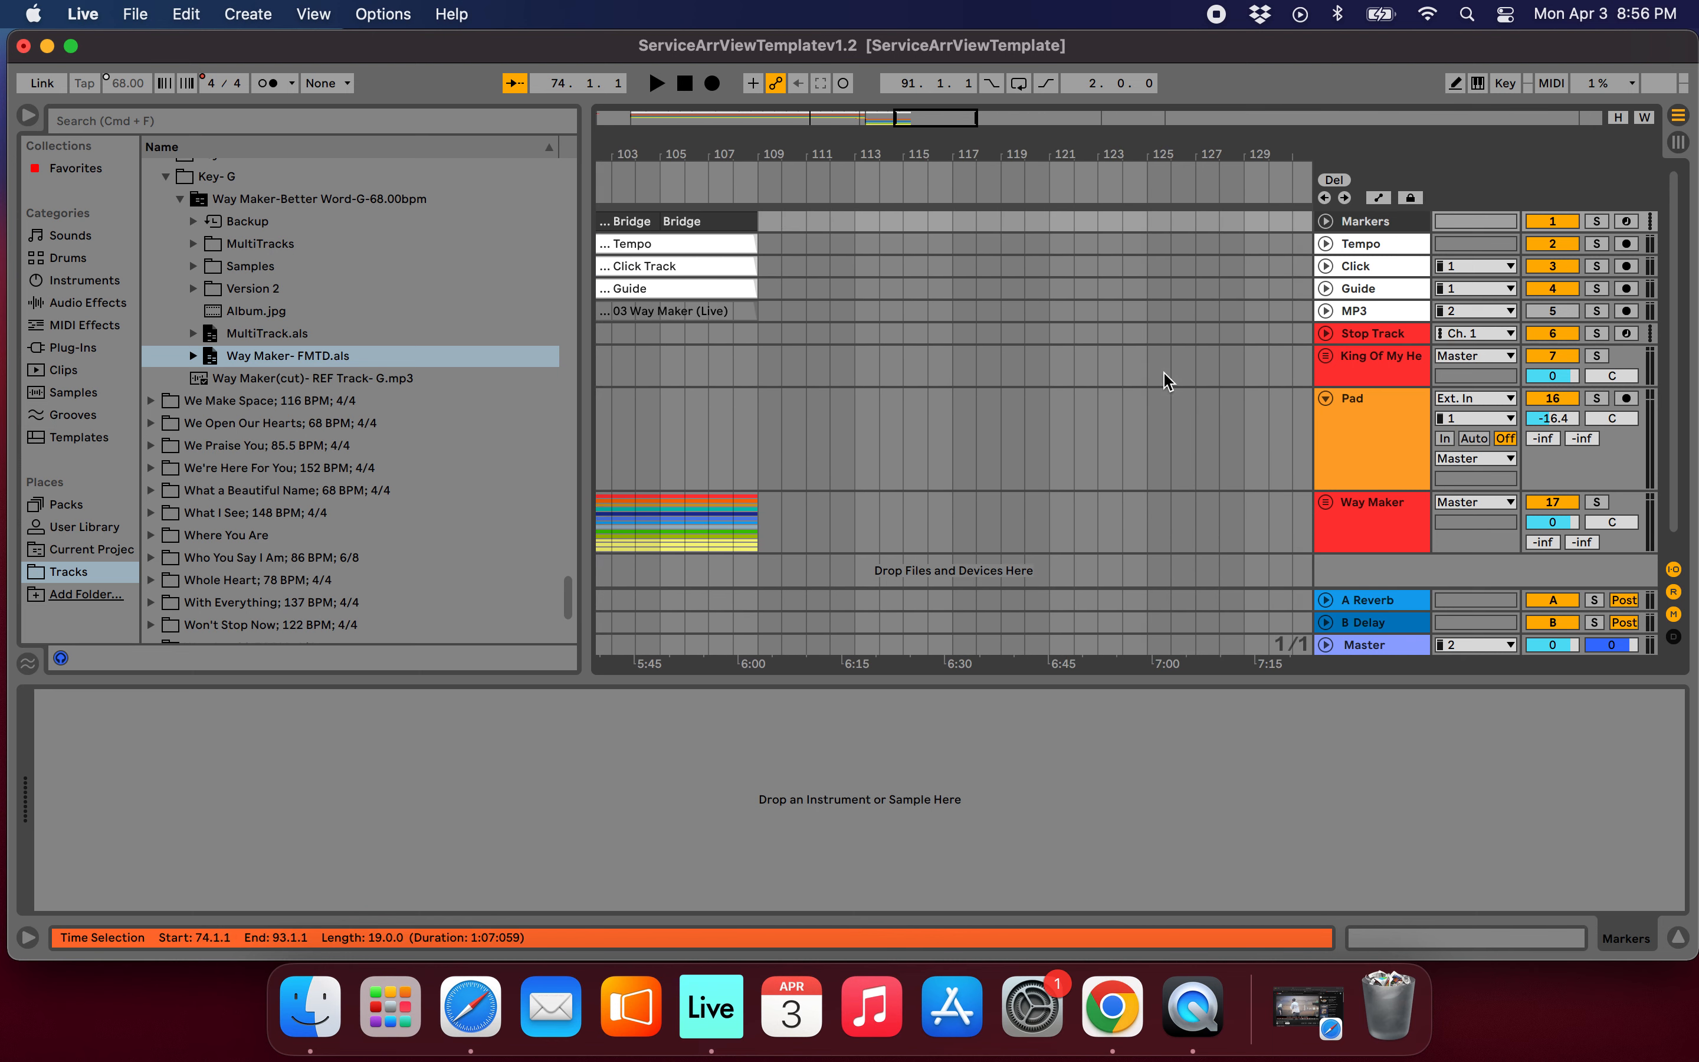
pyautogui.hscroll(-2, 712, 380)
pyautogui.click(838, 380)
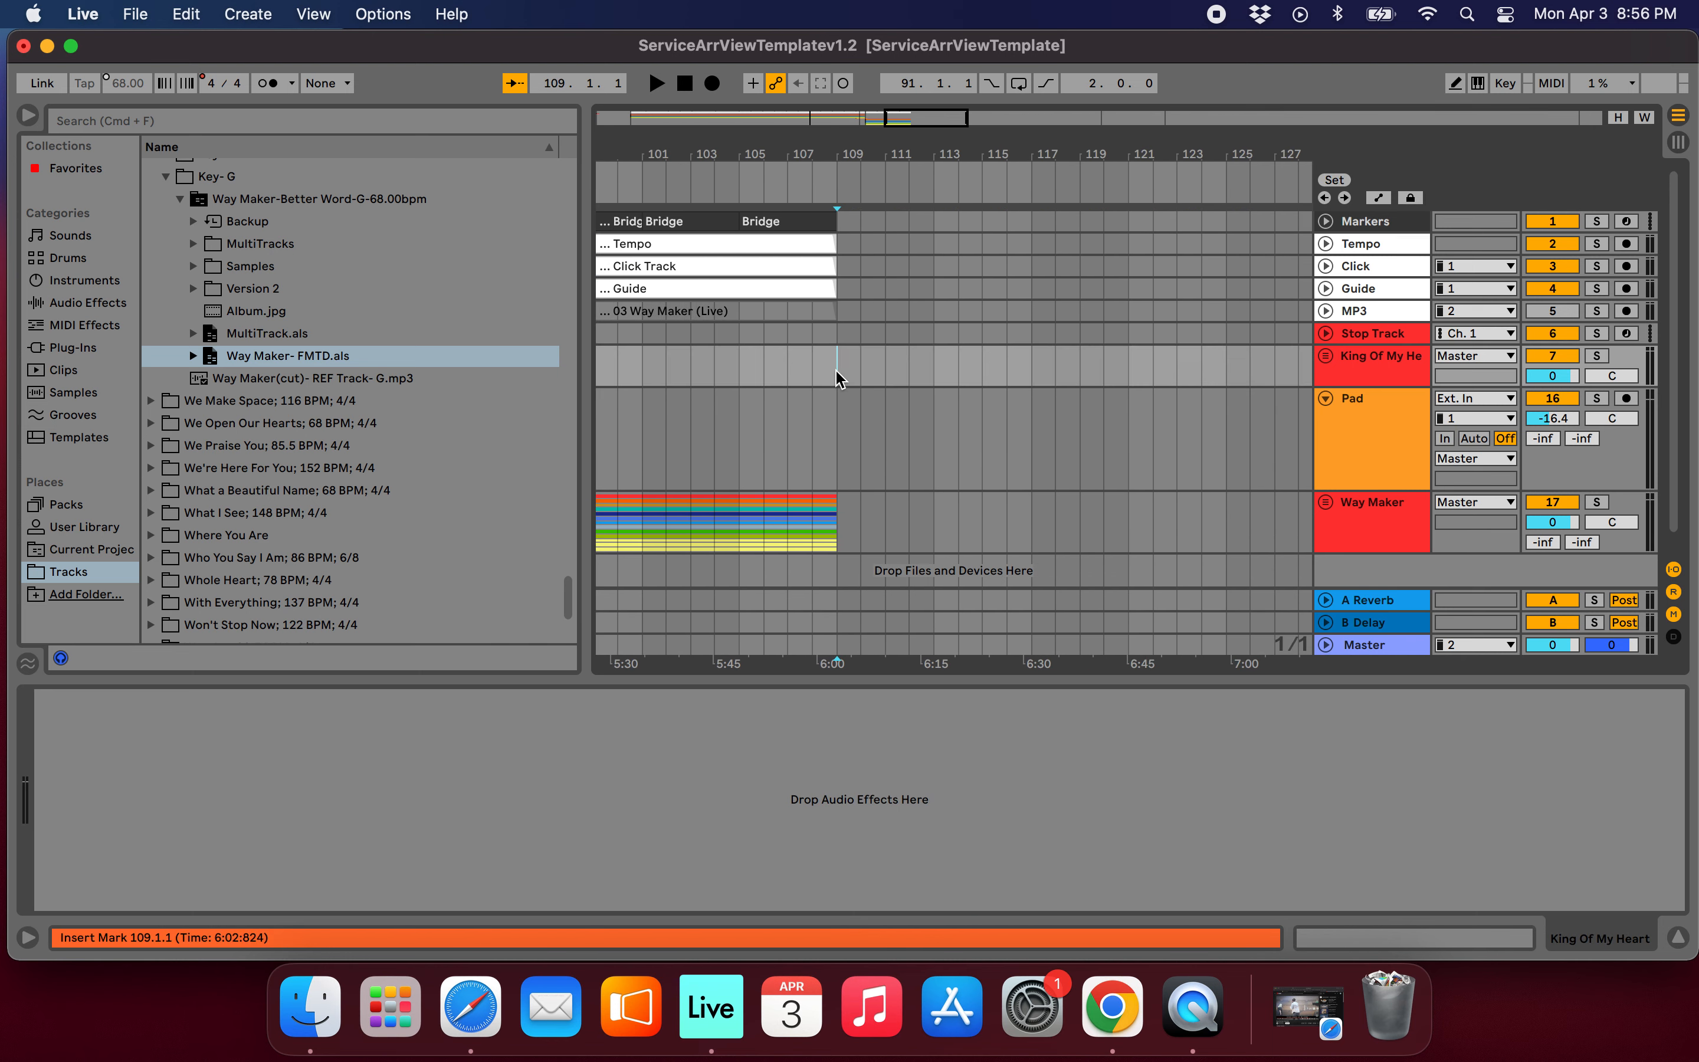
pyautogui.click(842, 224)
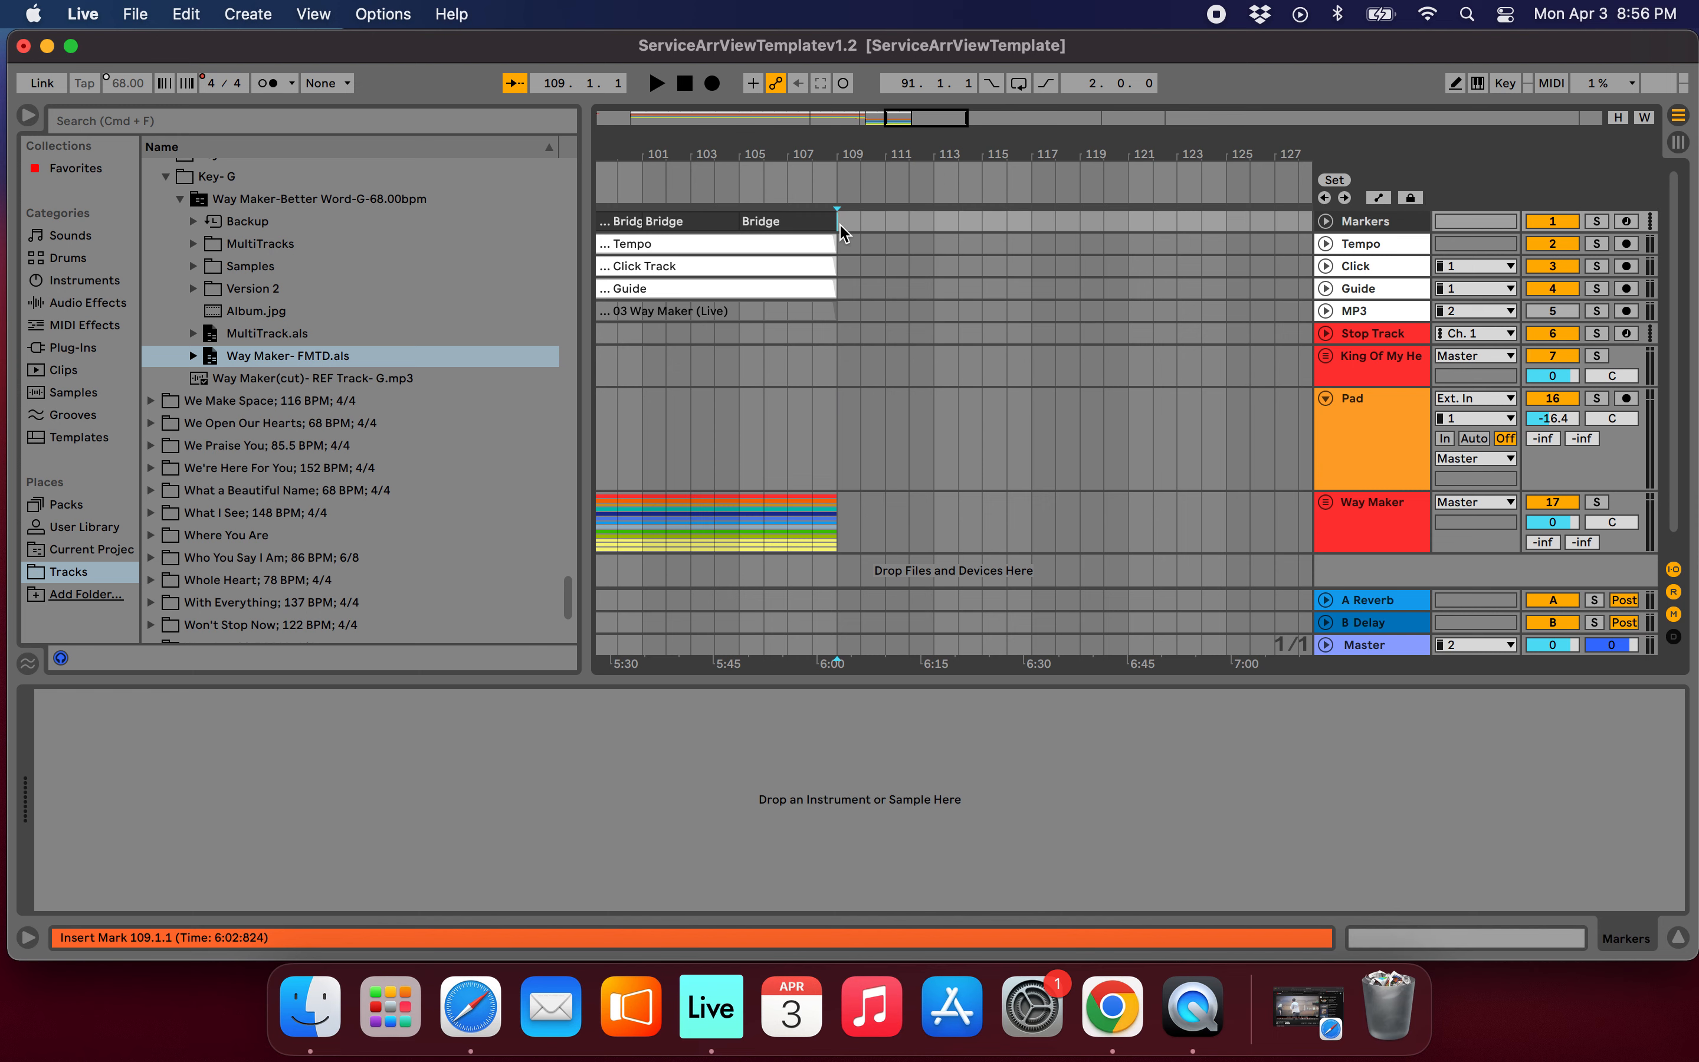
pyautogui.press('super+v')
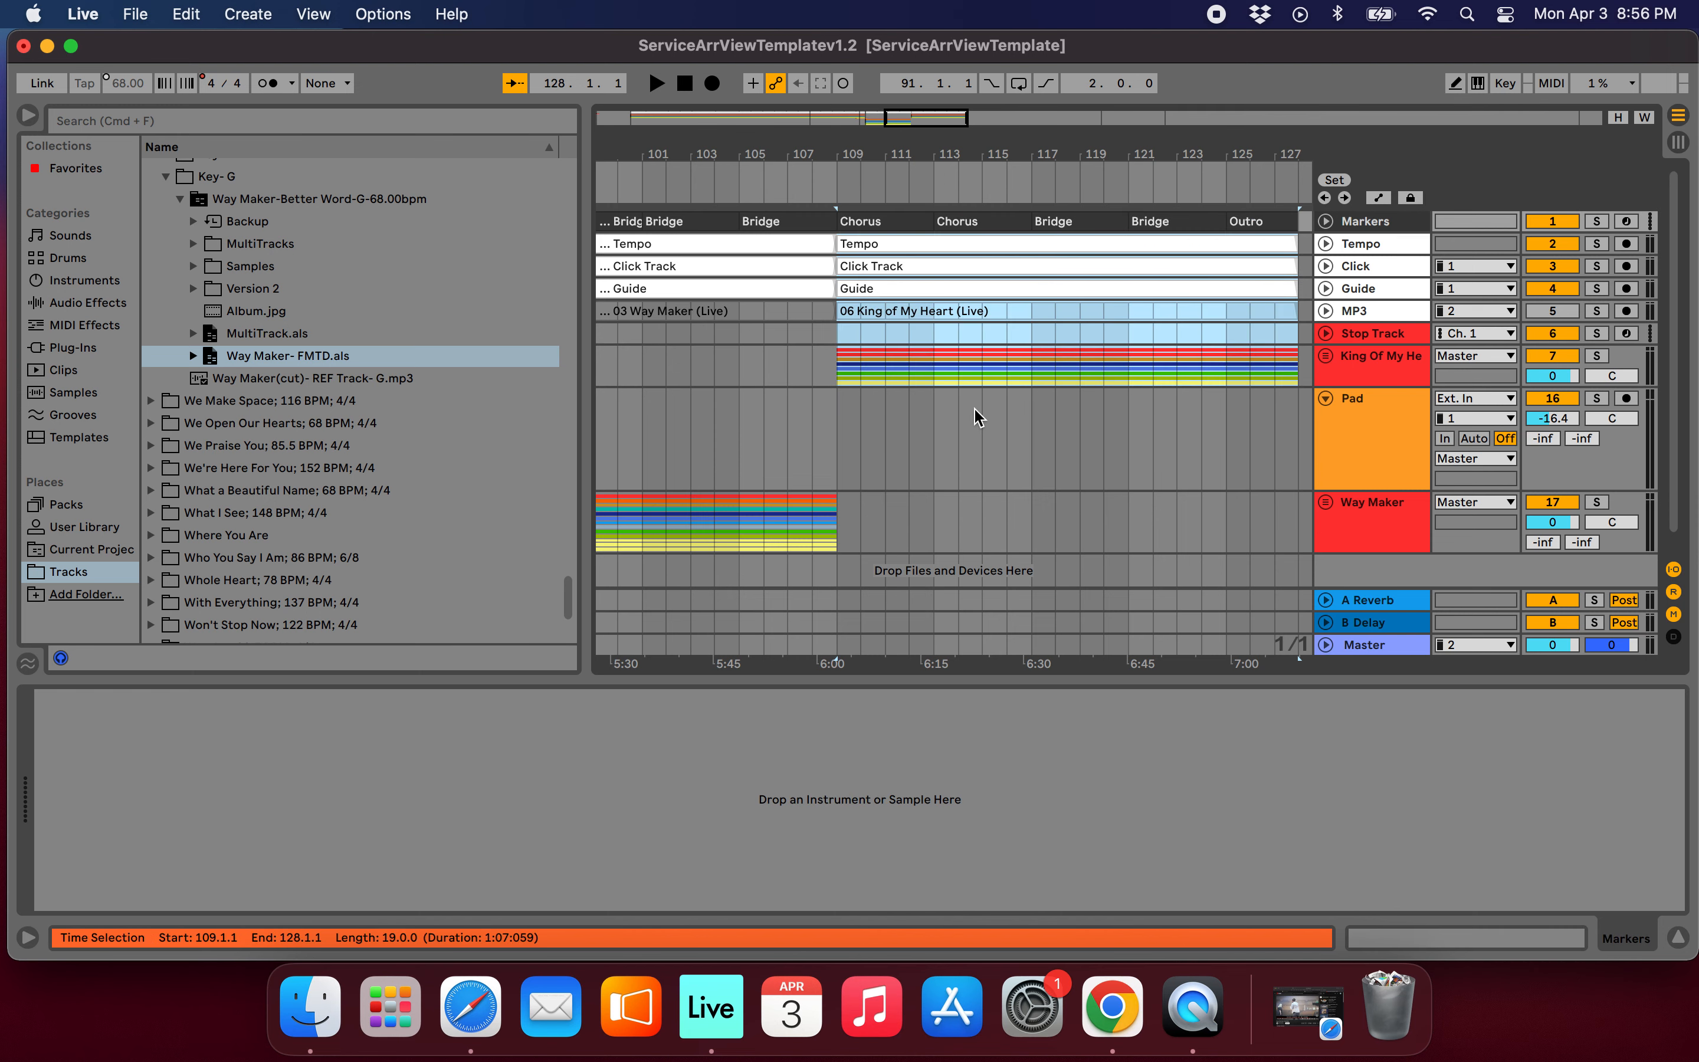
# Play from around bar 105 to hear Way Maker's Bridge lead into the pasted King of My Heart Chorus.
pyautogui.scroll(5, 982, 318)
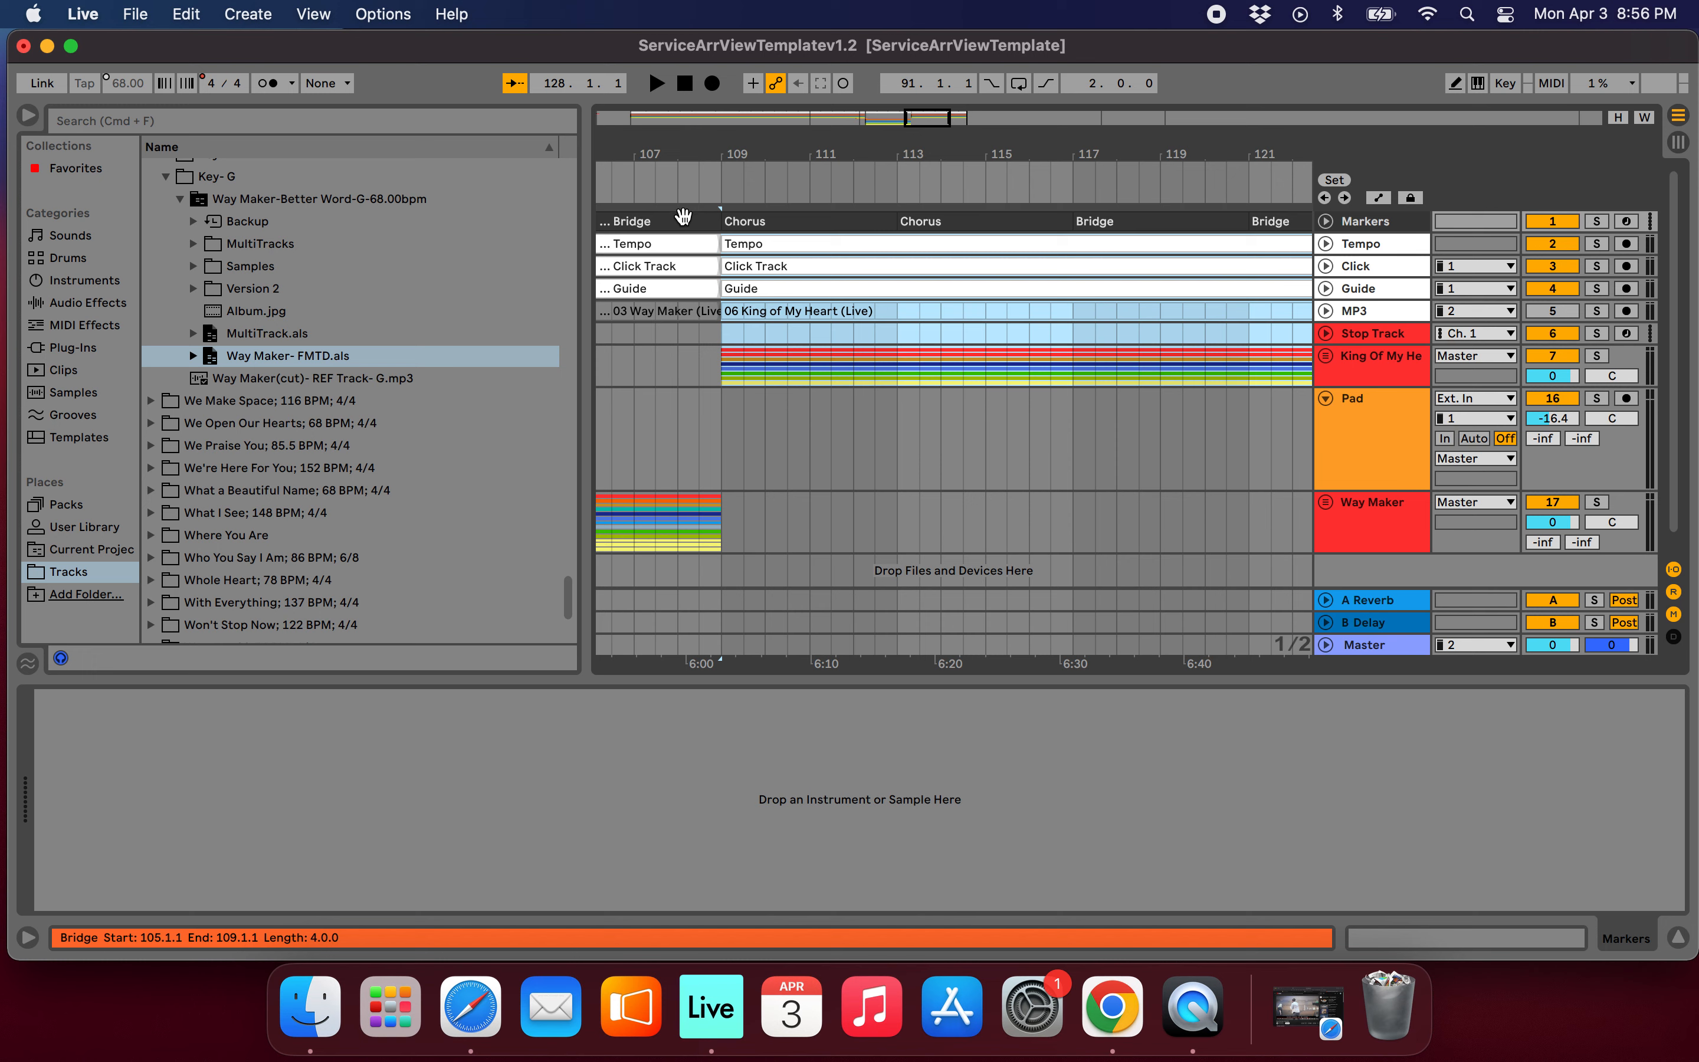
pyautogui.hscroll(-4, 683, 216)
pyautogui.hscroll(-1, 683, 216)
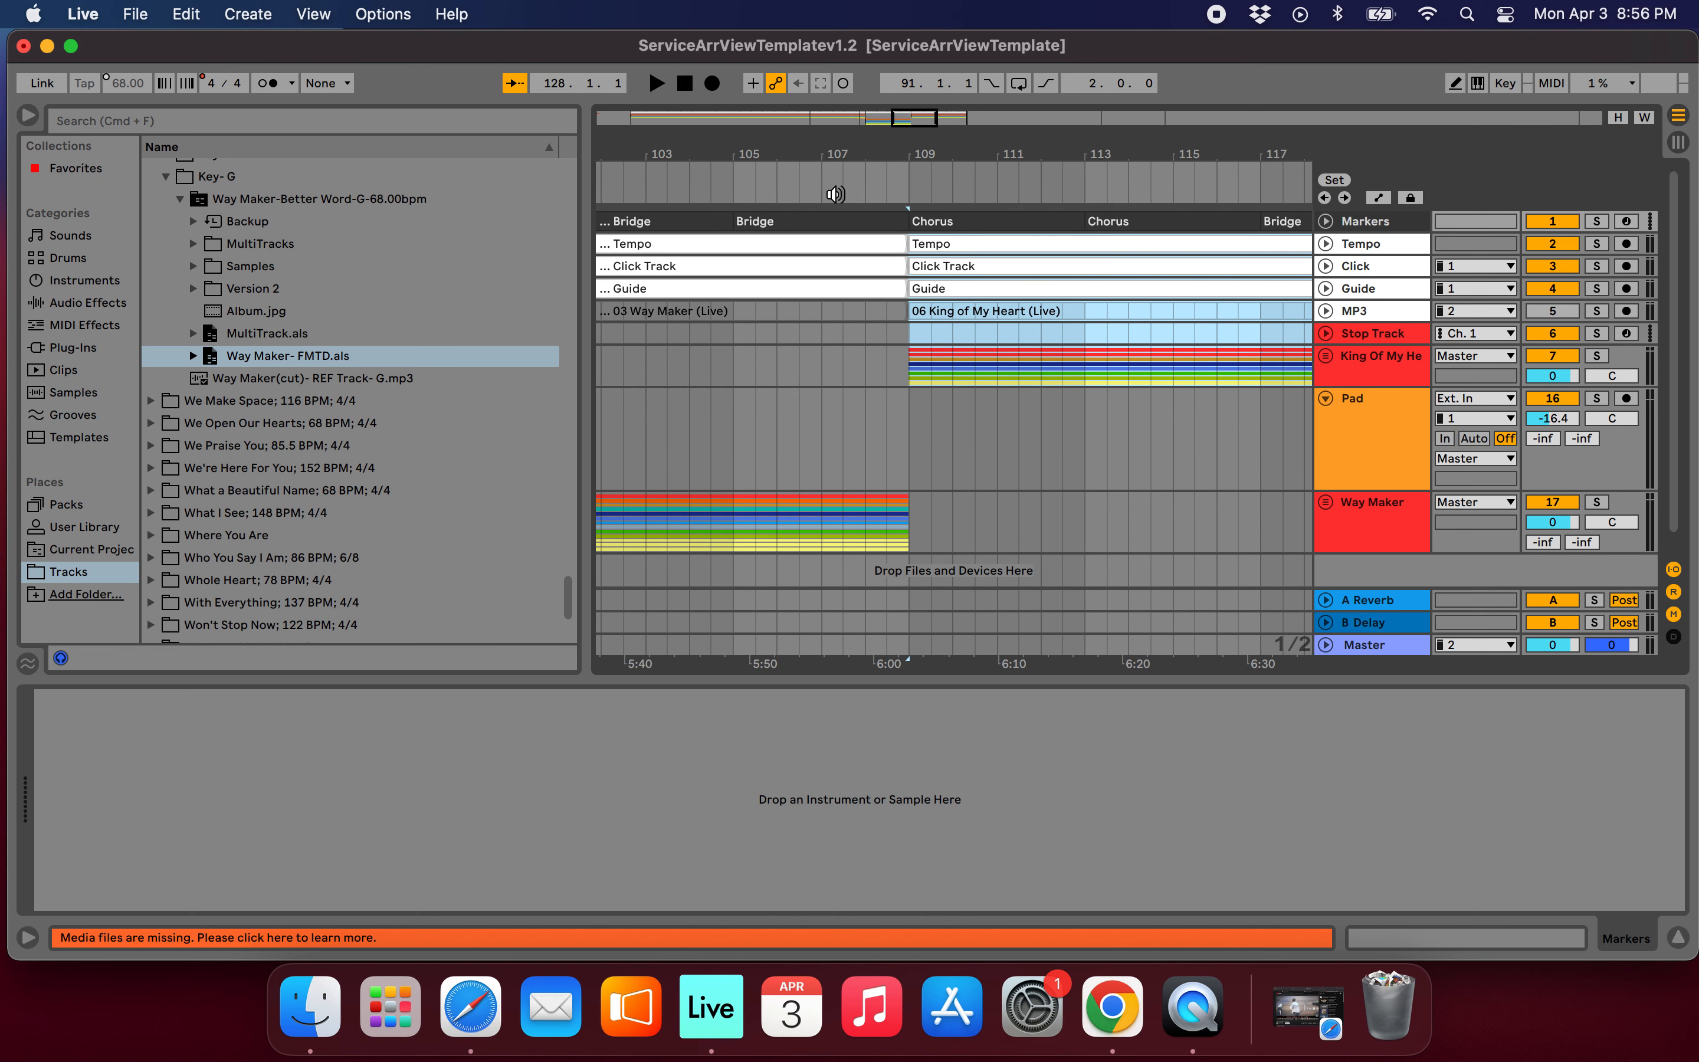
pyautogui.click(775, 177)
pyautogui.hscroll(-5, 877, 288)
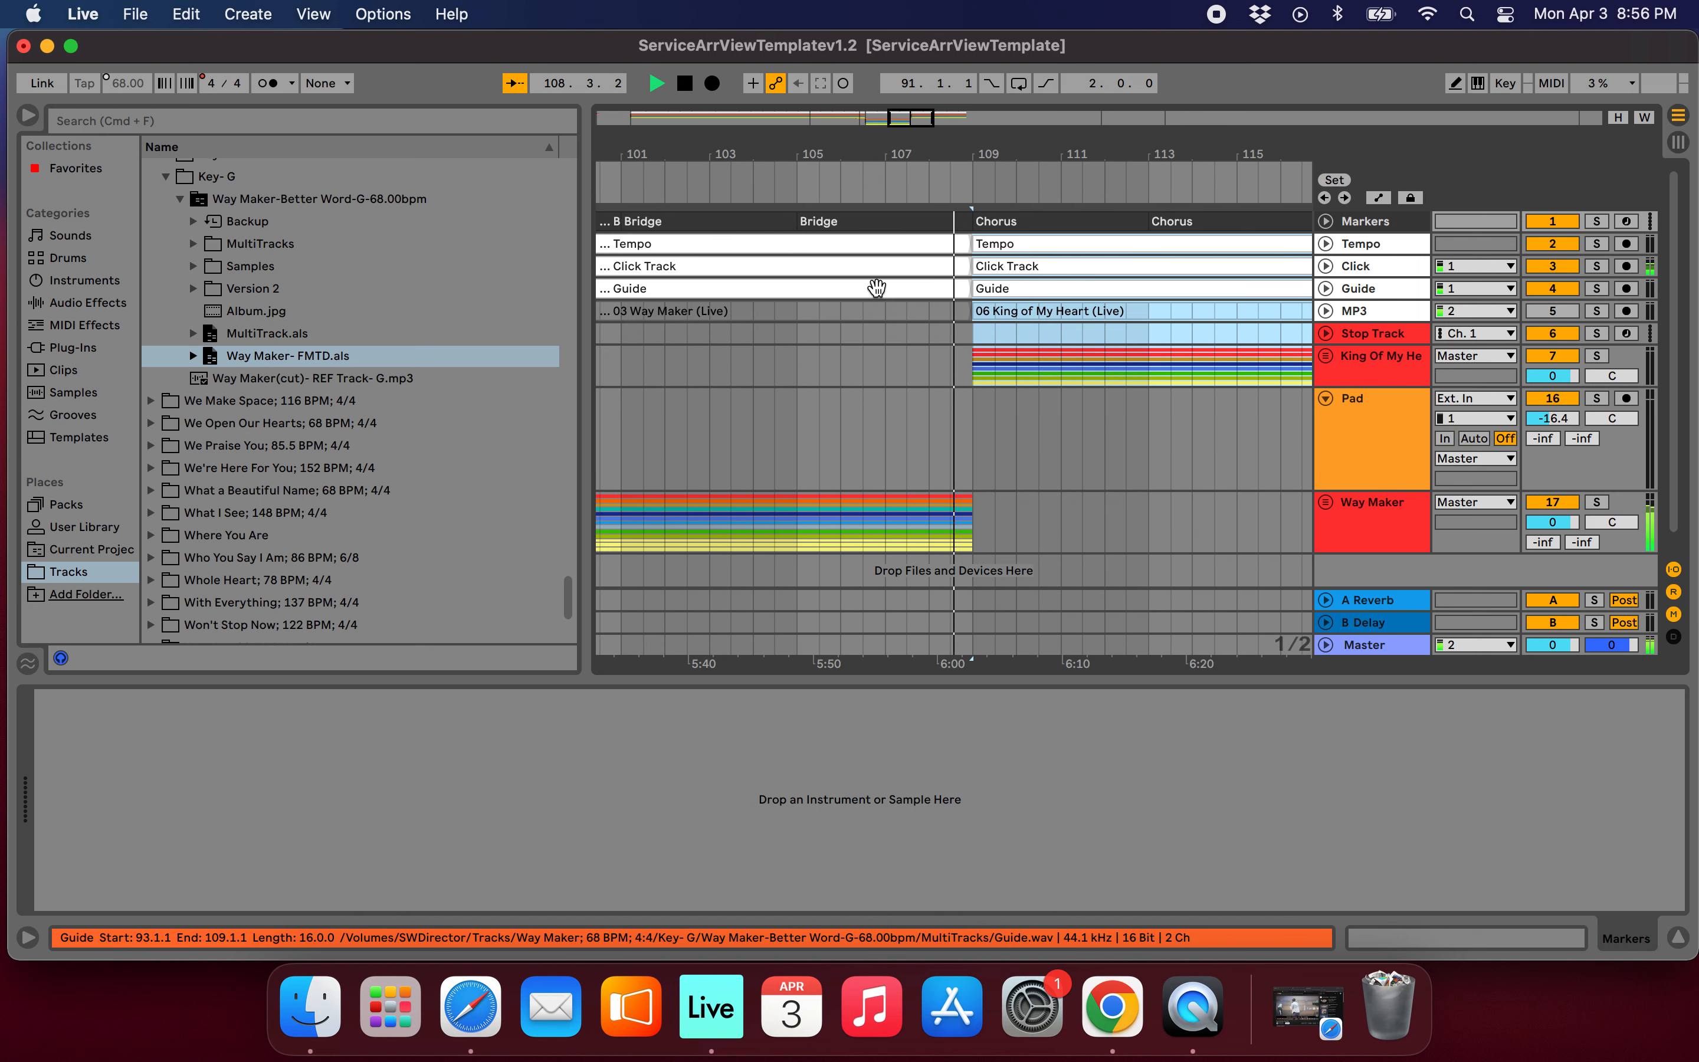
# Listen to Way Maker's Bridge pass into the pasted King of My Heart Chorus at bar 109, and stop playback.
pyautogui.press('+')
pyautogui.press('+')
pyautogui.press('+')
pyautogui.press('+')
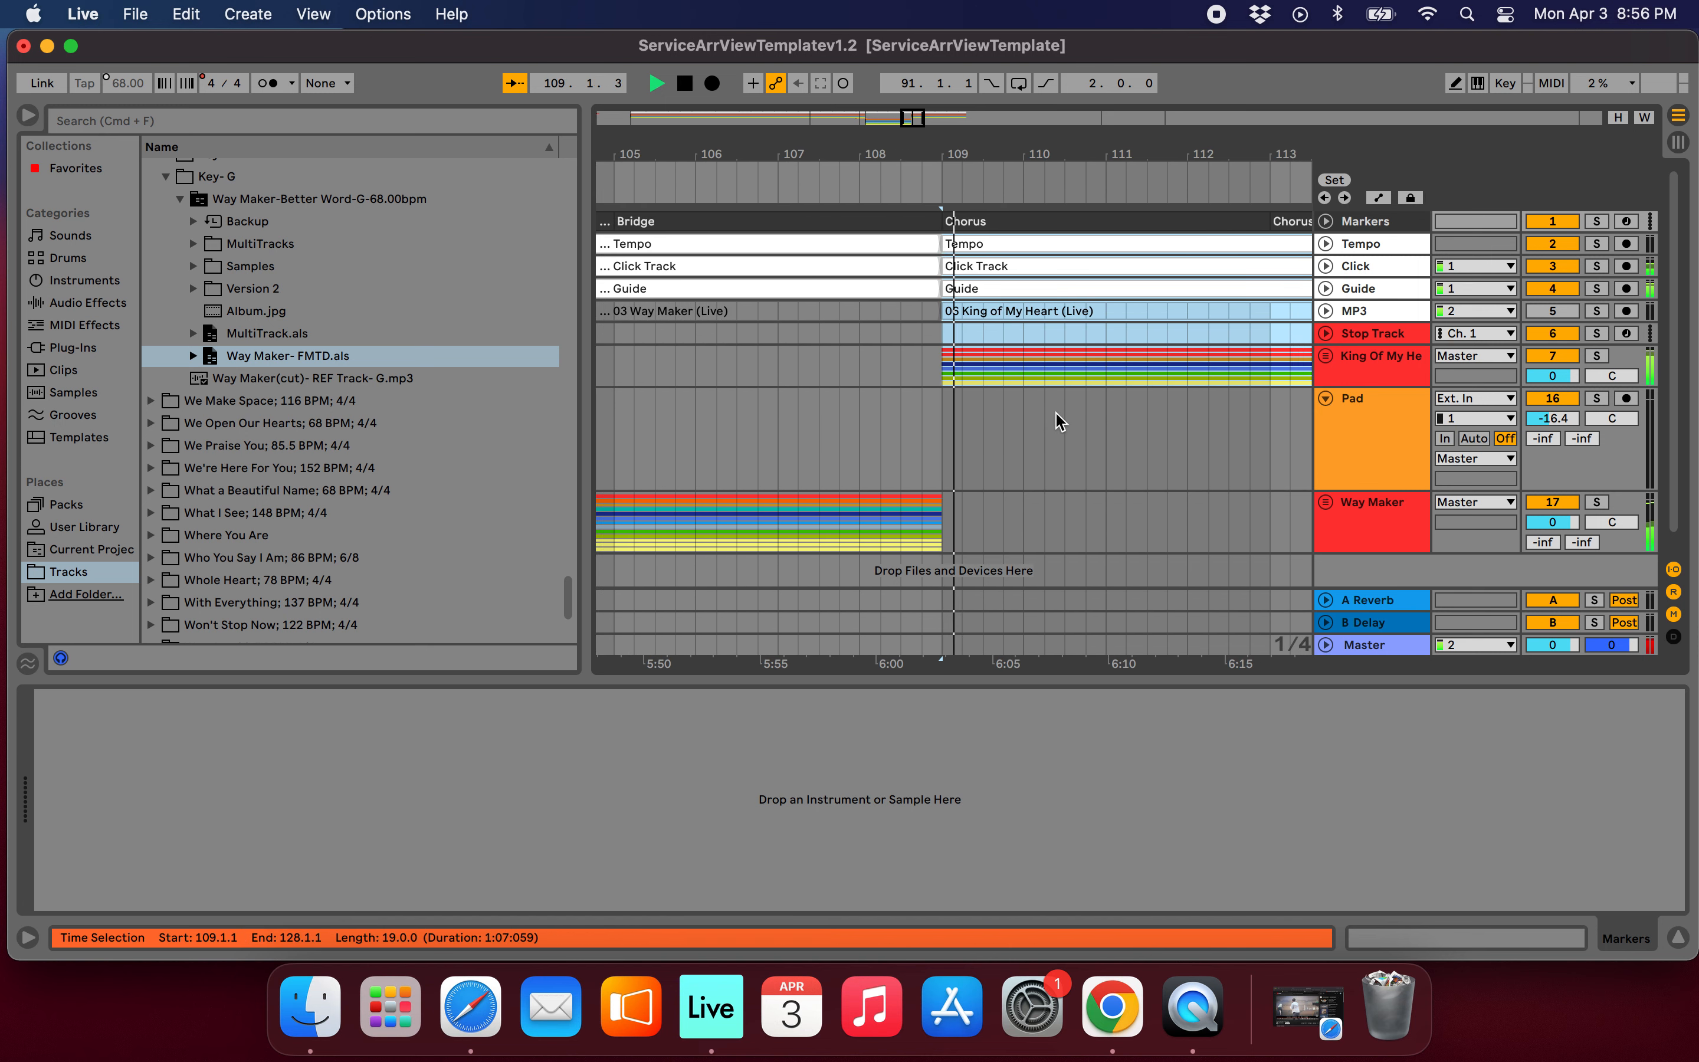
pyautogui.press('-')
pyautogui.press('-')
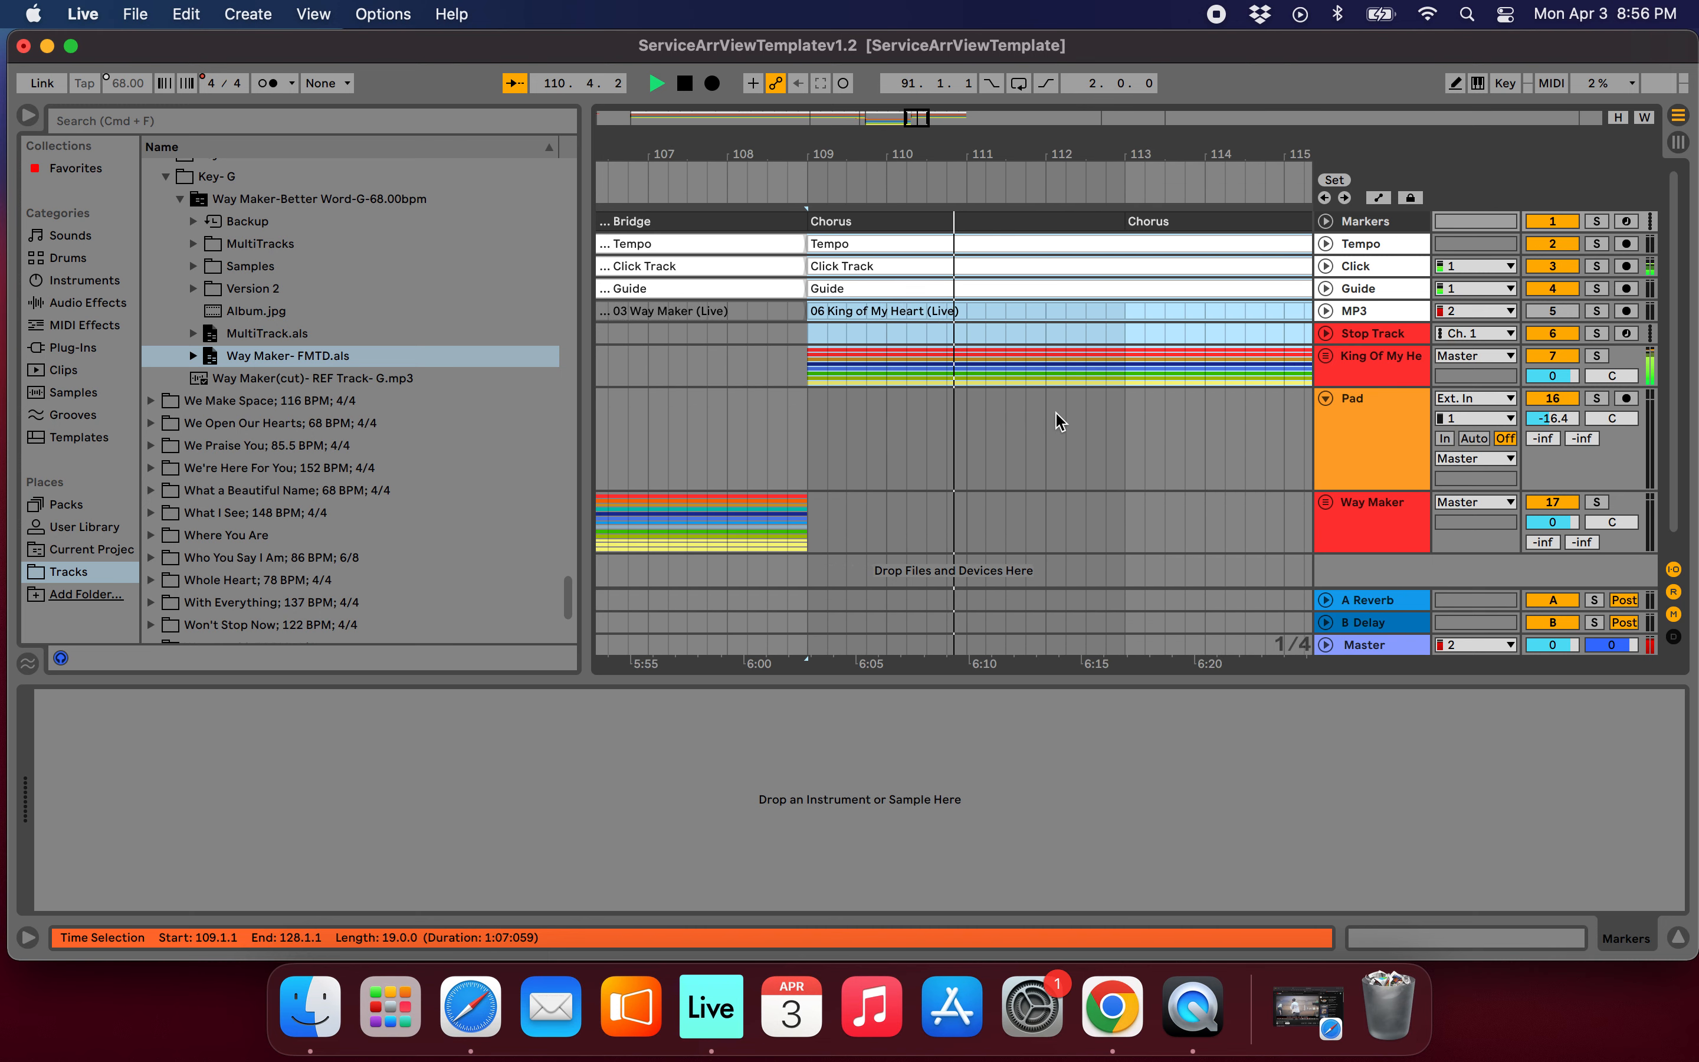
pyautogui.press('-')
pyautogui.press('-')
pyautogui.press('-')
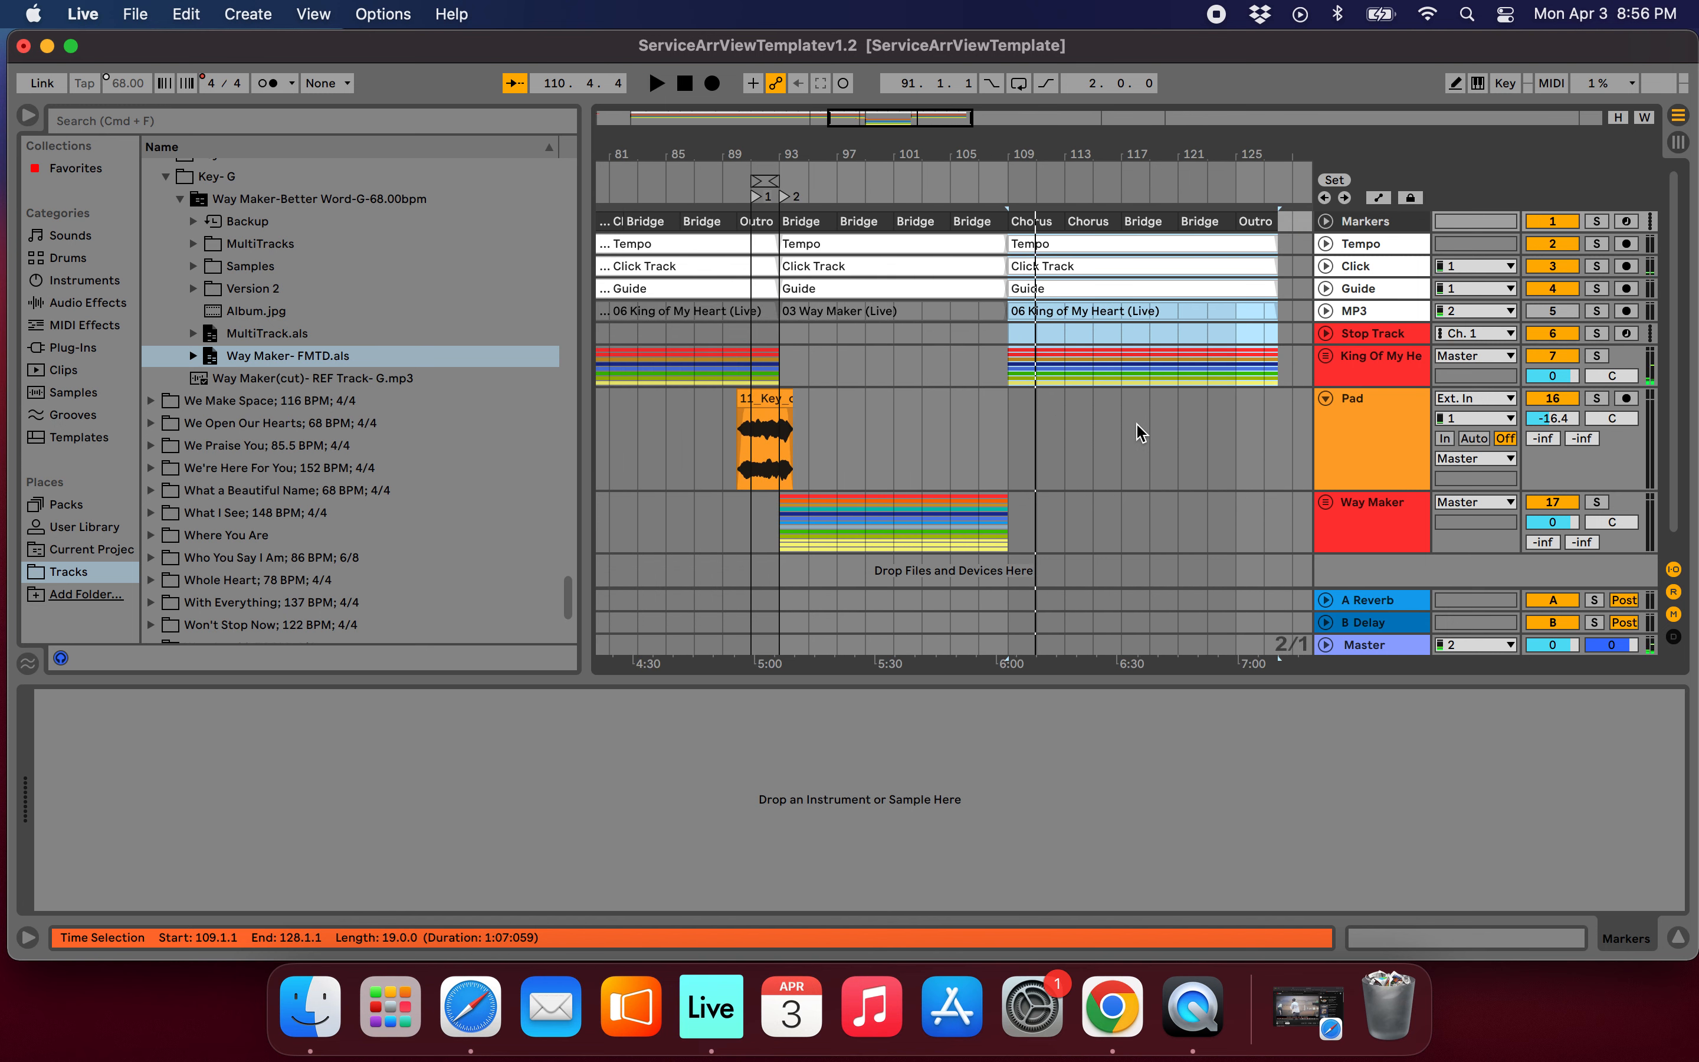
# Fold the Pad track in the arrangement.
pyautogui.press('+')
pyautogui.scroll(-1, 1065, 482)
pyautogui.hscroll(3, 1065, 482)
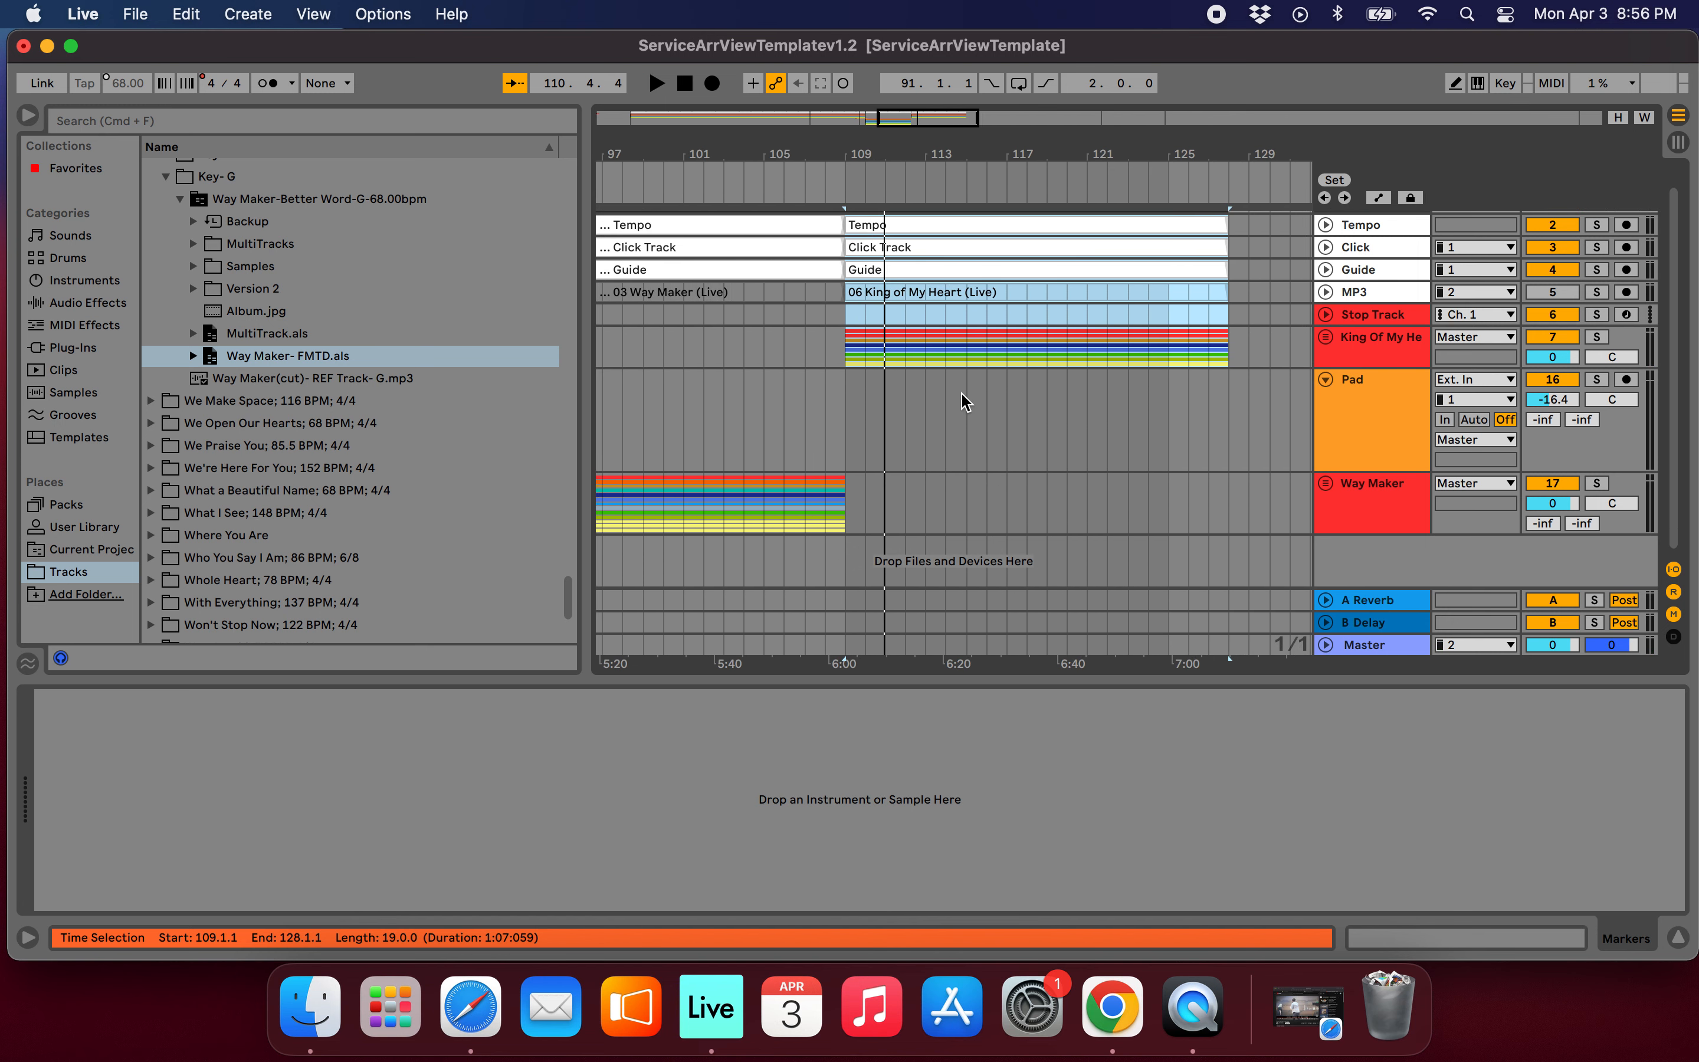
pyautogui.press('-')
pyautogui.scroll(1, 966, 402)
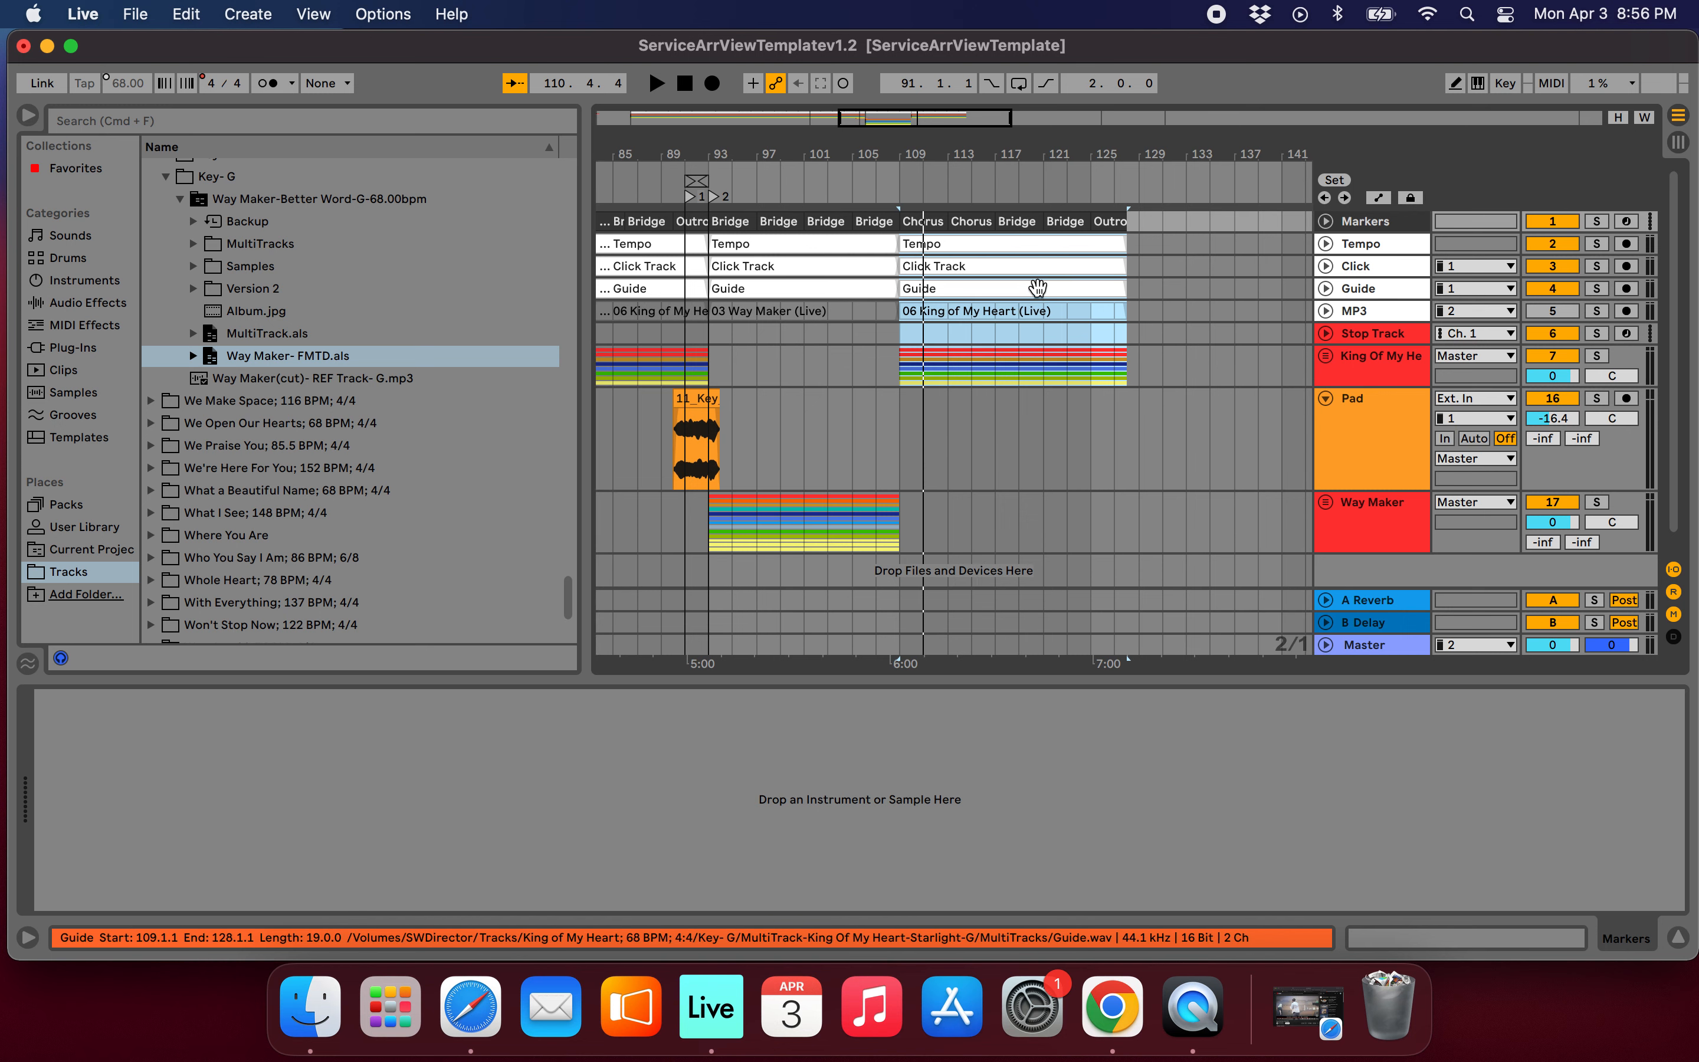
pyautogui.scroll(4, 1046, 288)
pyautogui.scroll(-8, 983, 347)
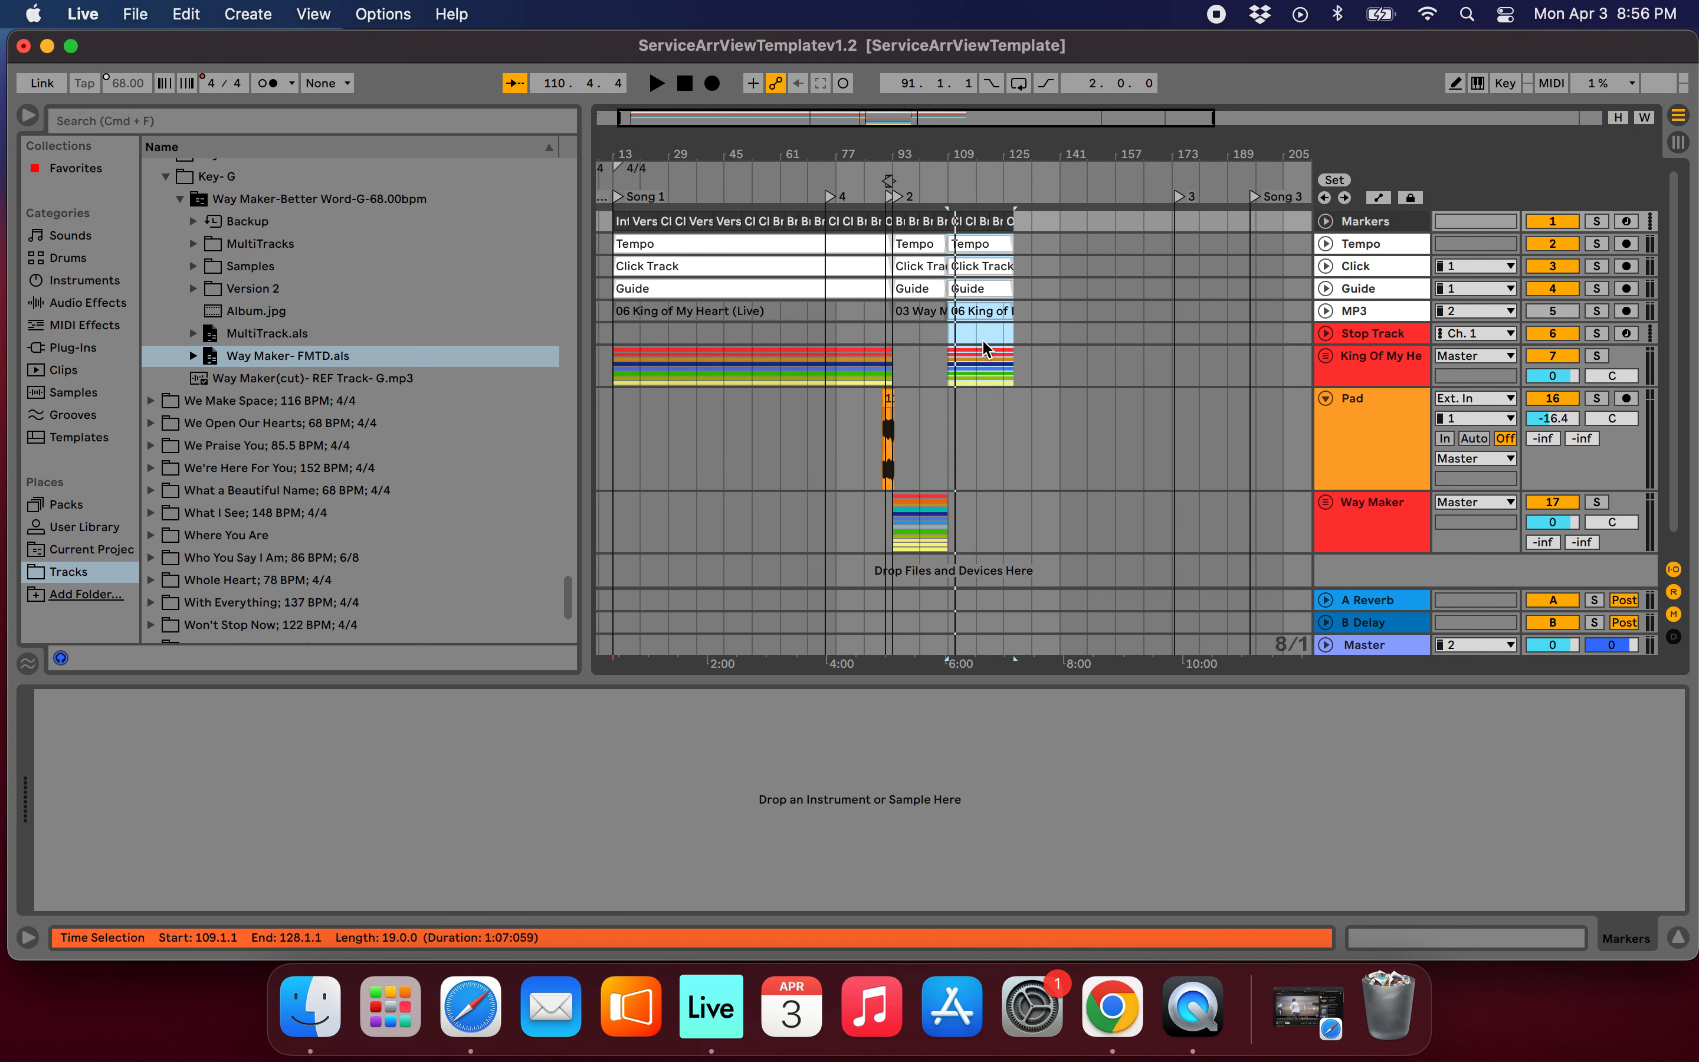
pyautogui.scroll(-2, 983, 347)
pyautogui.scroll(-1, 846, 404)
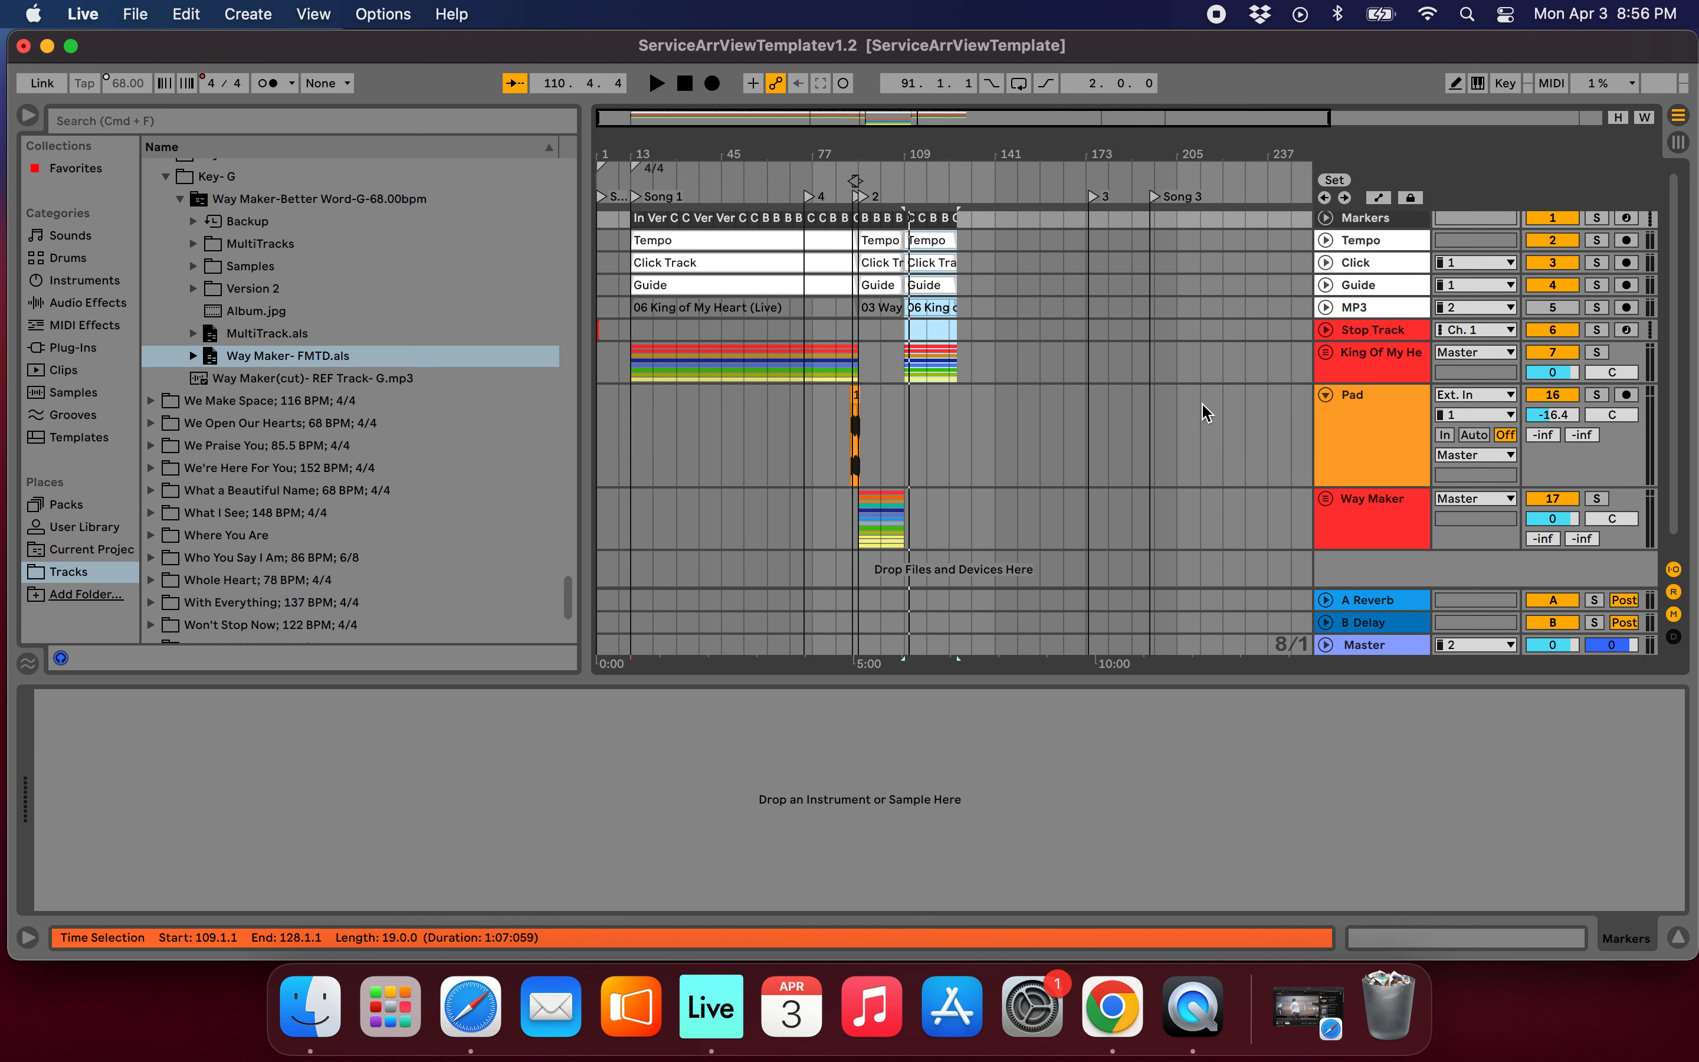
pyautogui.click(1326, 395)
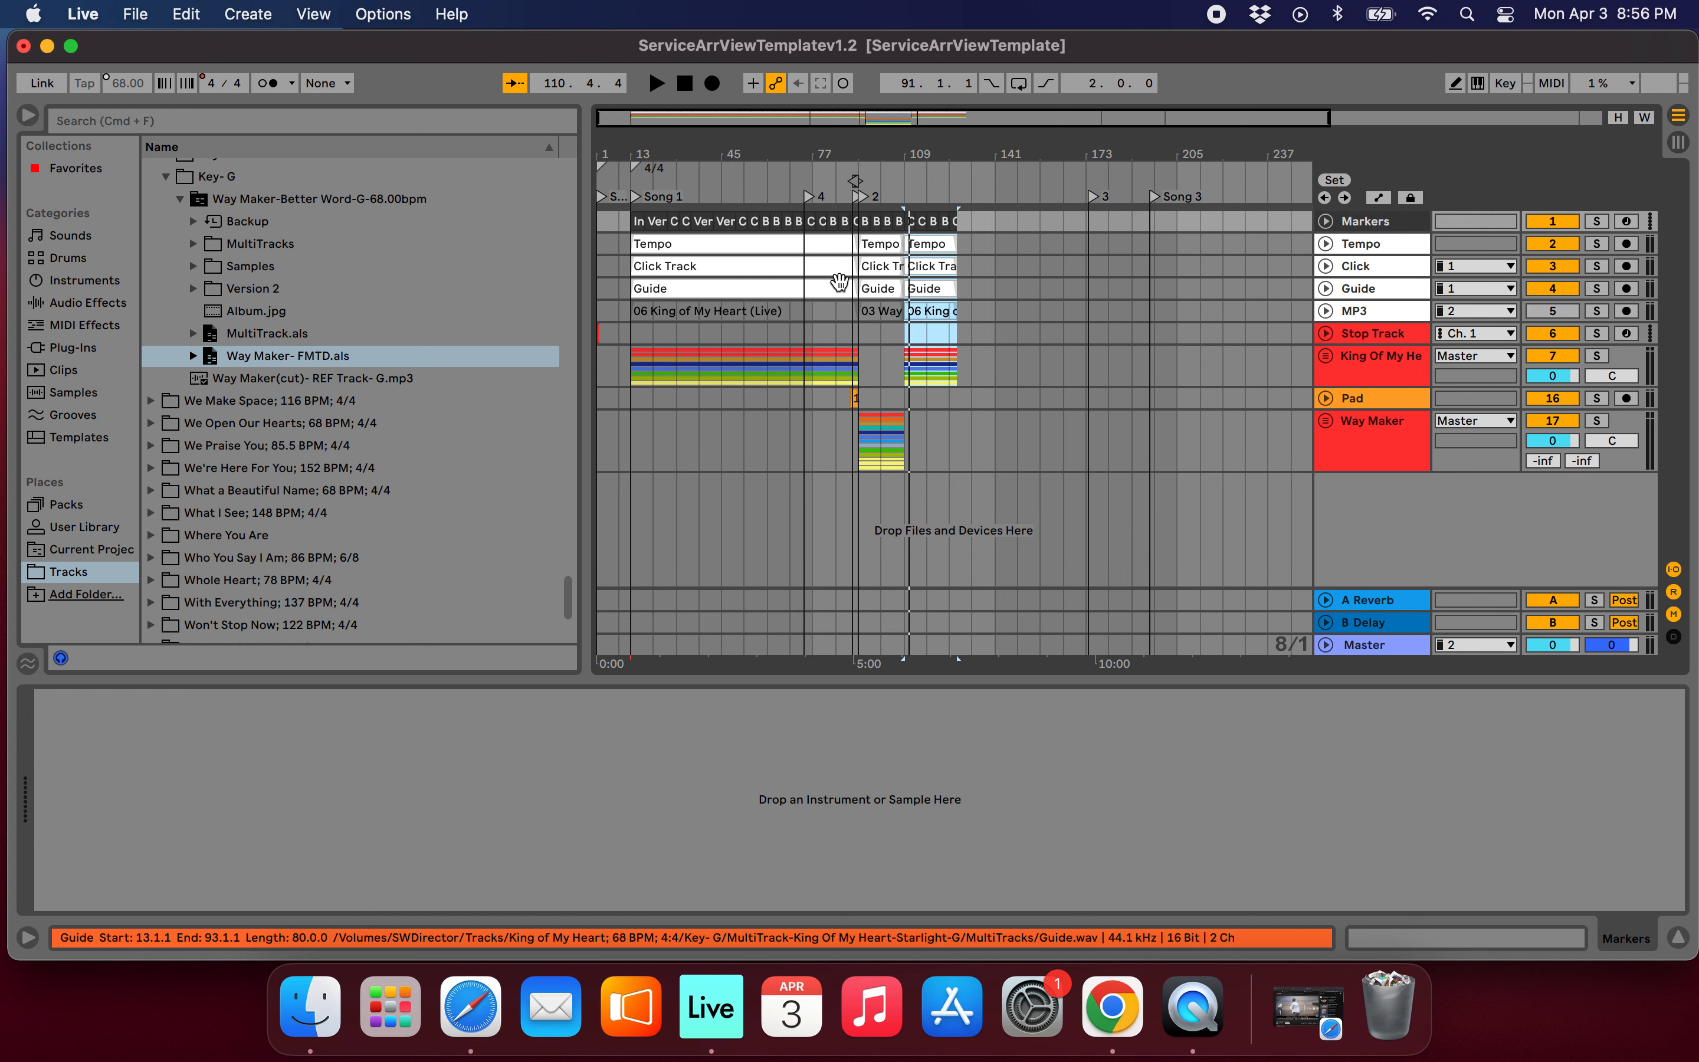
# Delete the locator at bar 74 and add one at bar 66, the start of a King of My Heart Bridge section.
pyautogui.scroll(5, 840, 281)
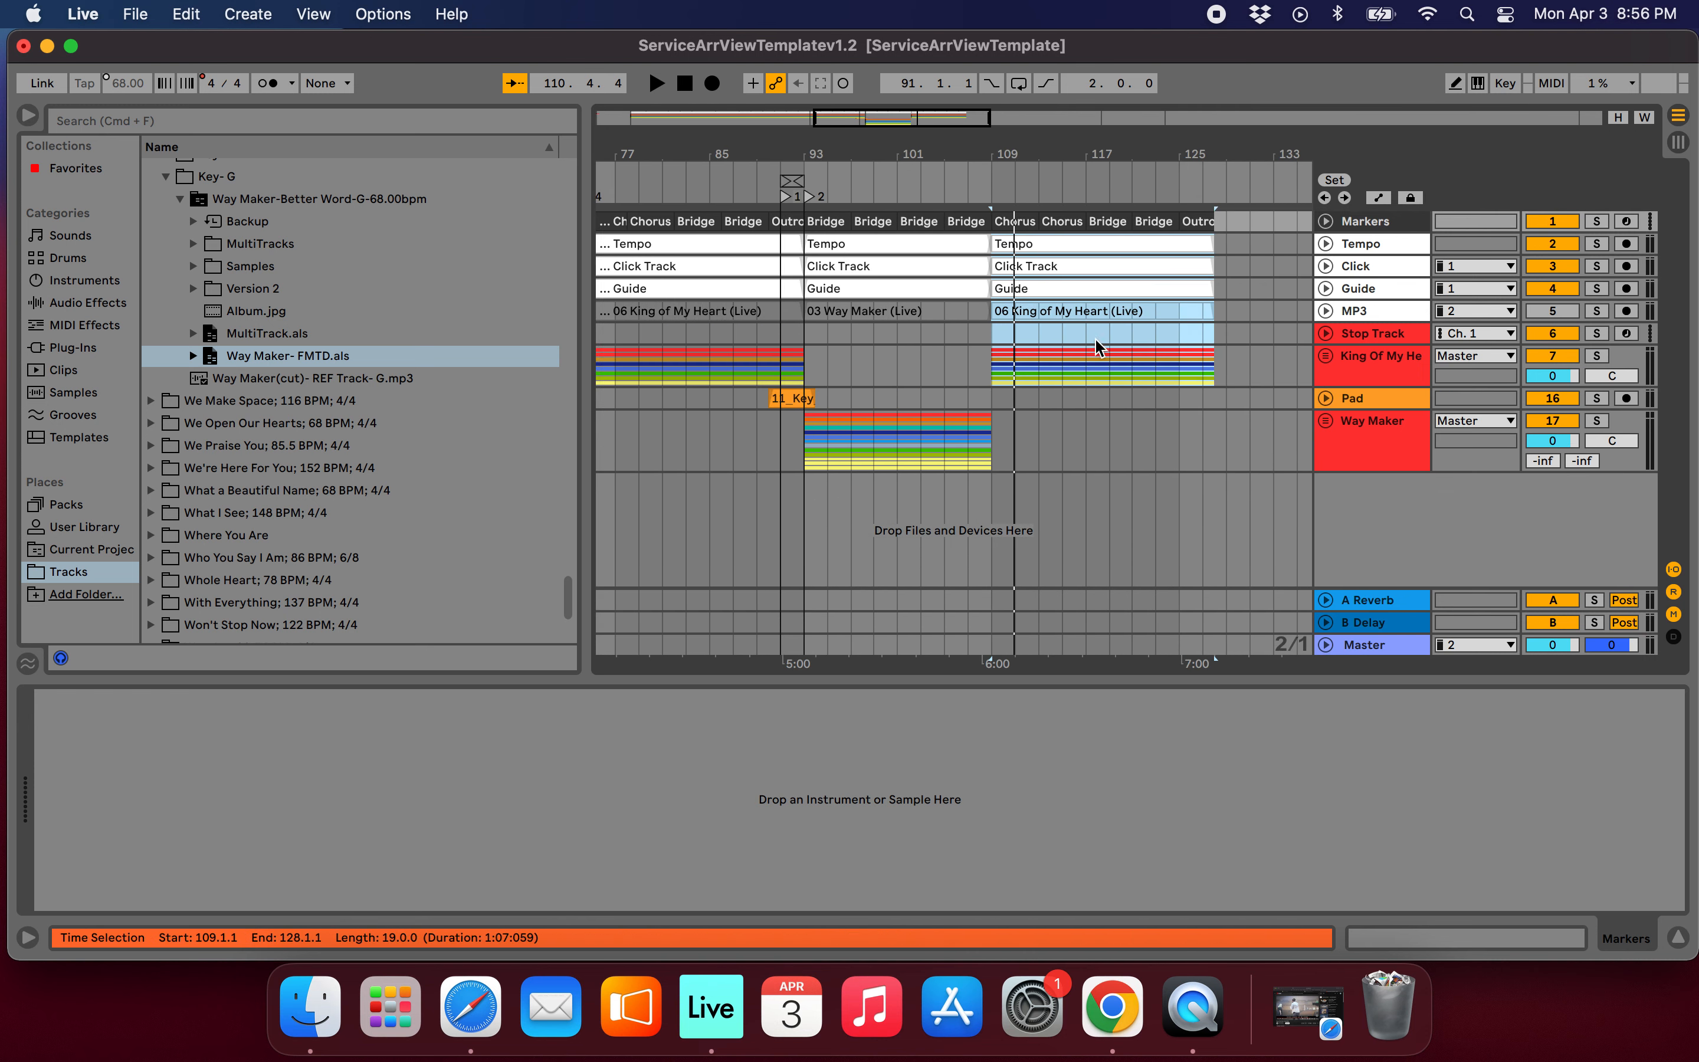
pyautogui.scroll(-4, 1085, 358)
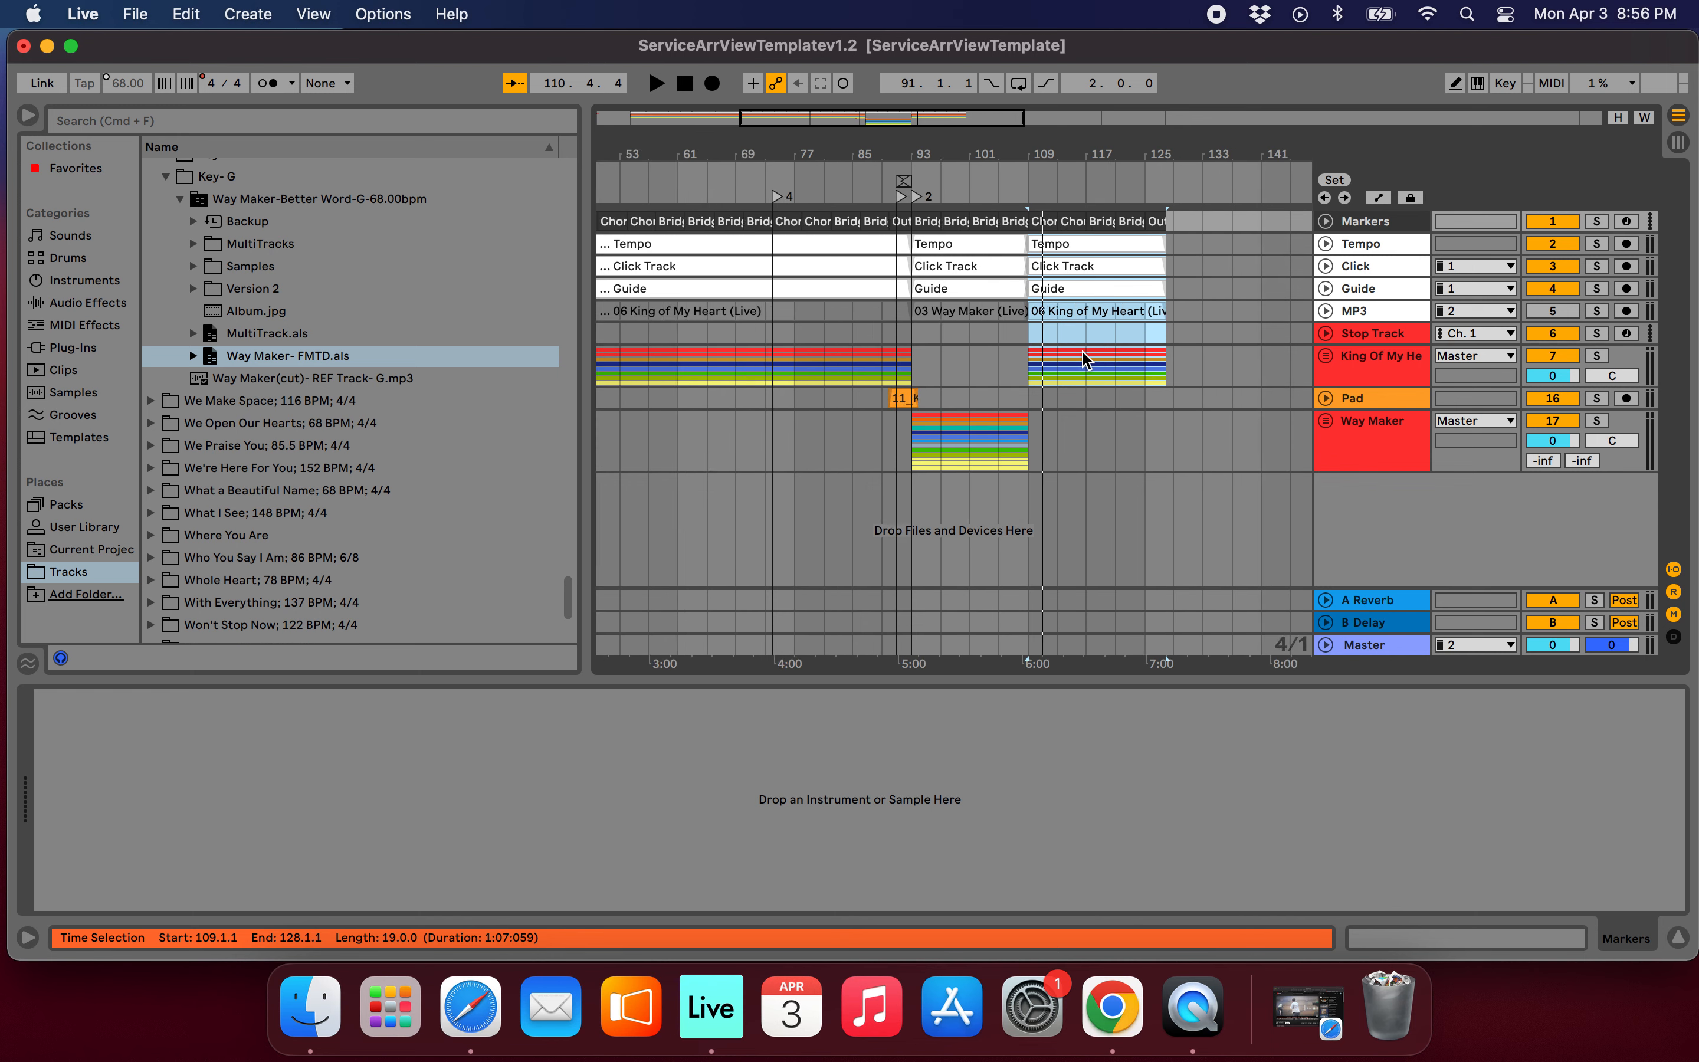
pyautogui.scroll(5, 968, 353)
pyautogui.hscroll(-5, 850, 324)
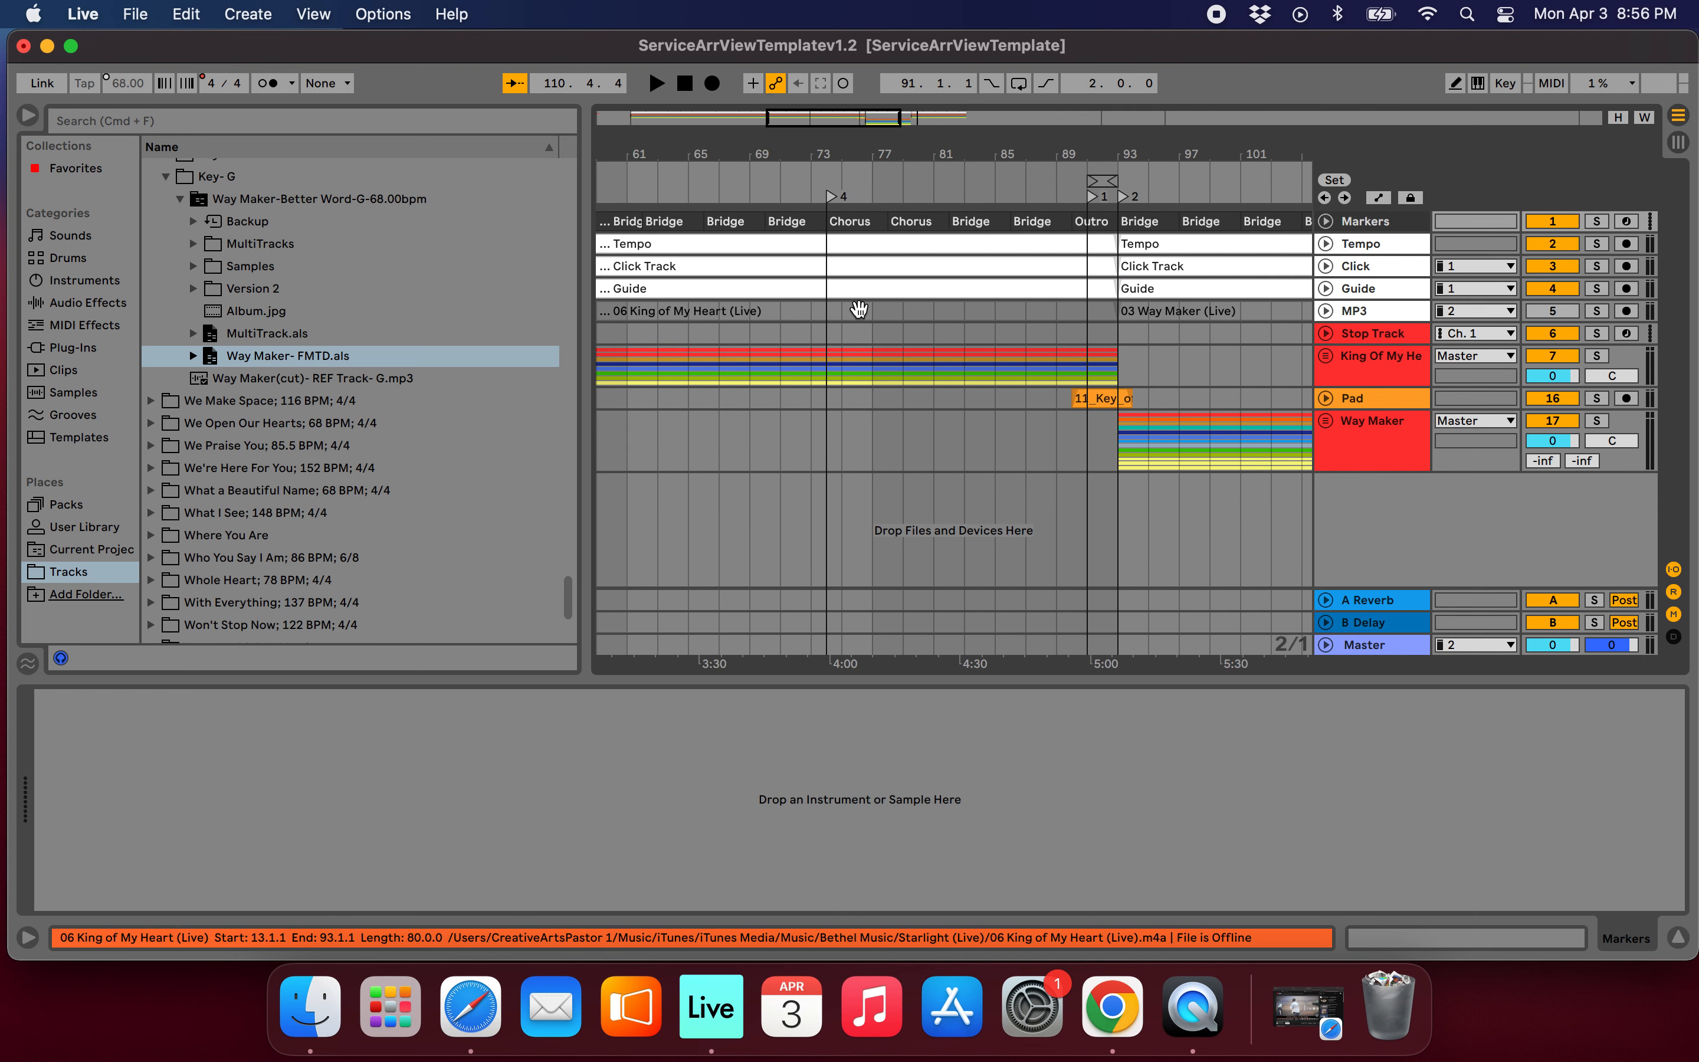
pyautogui.scroll(-3, 981, 366)
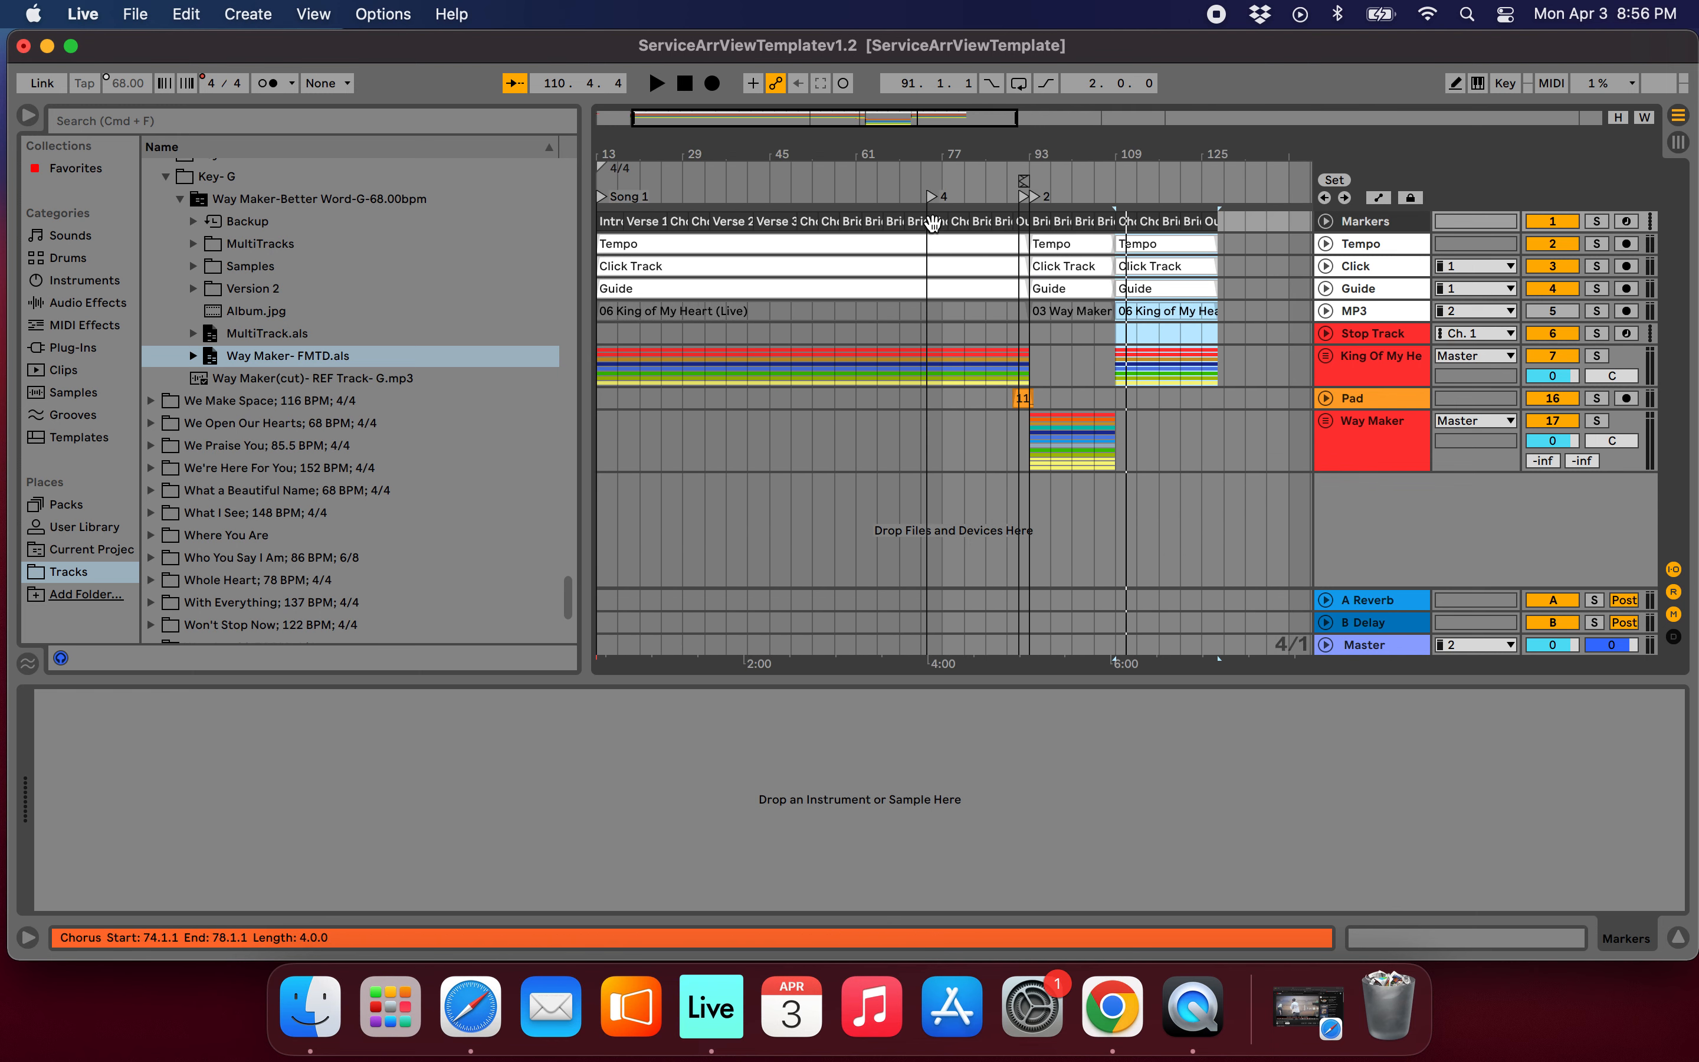
pyautogui.click(932, 199)
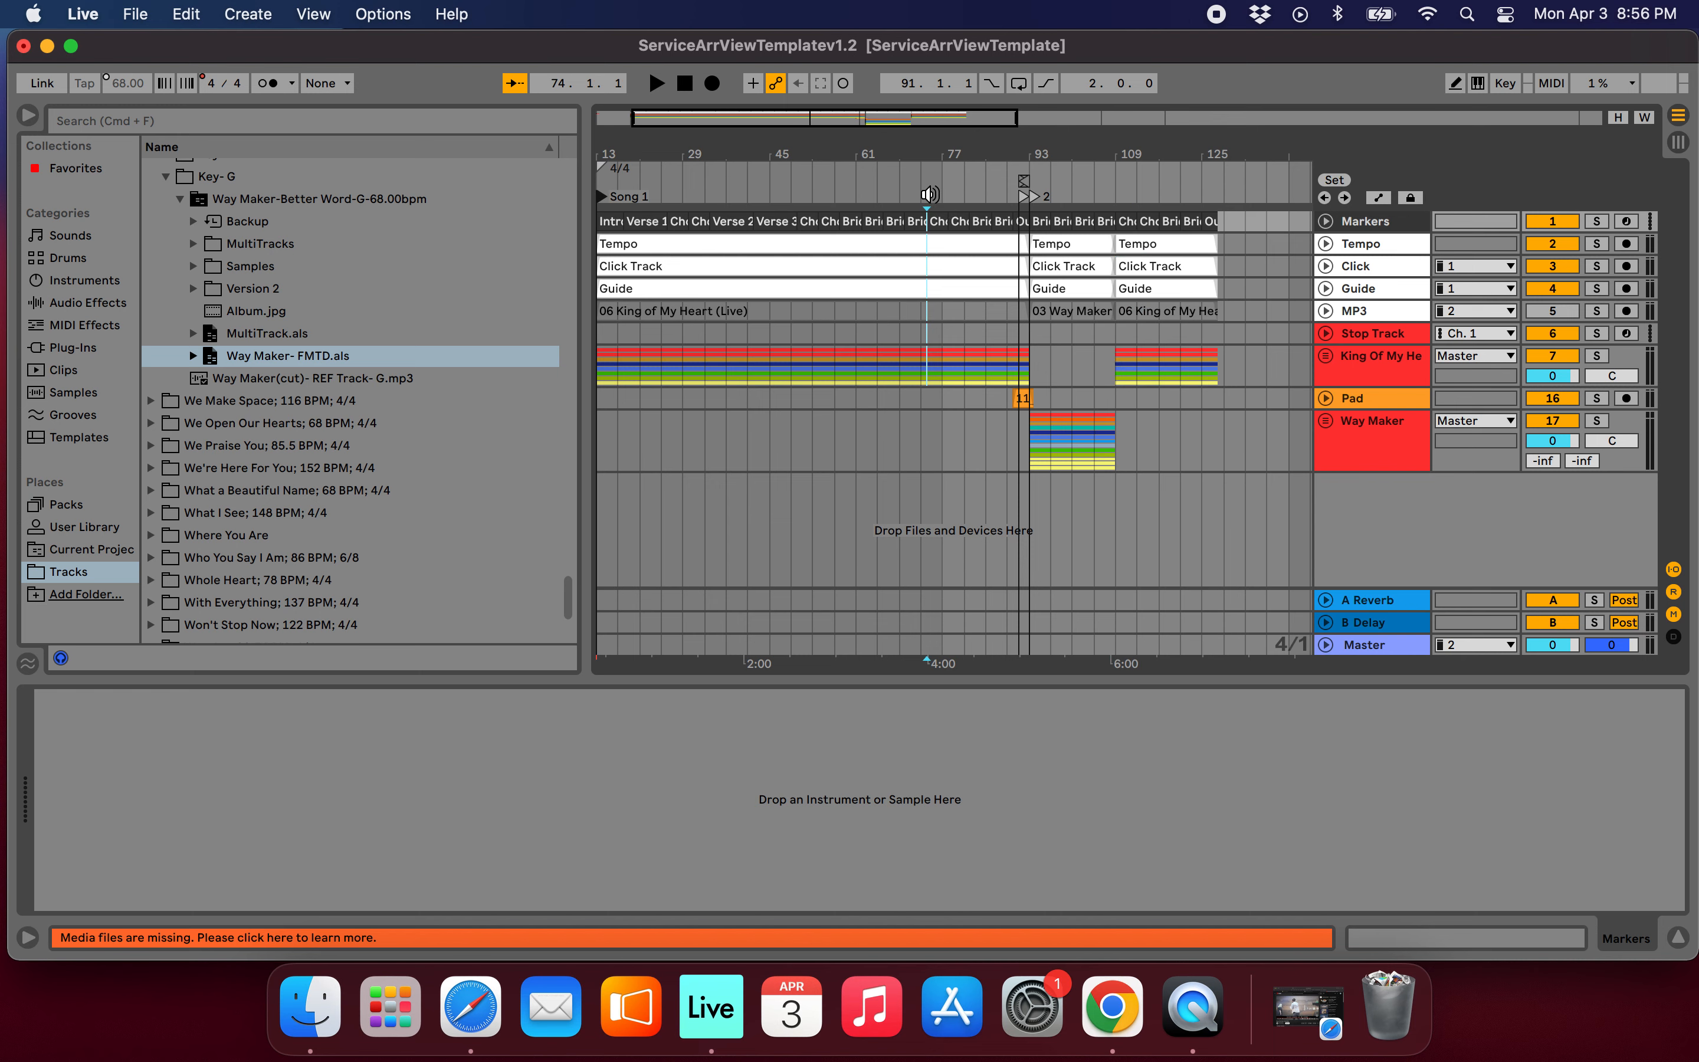
pyautogui.scroll(10, 936, 292)
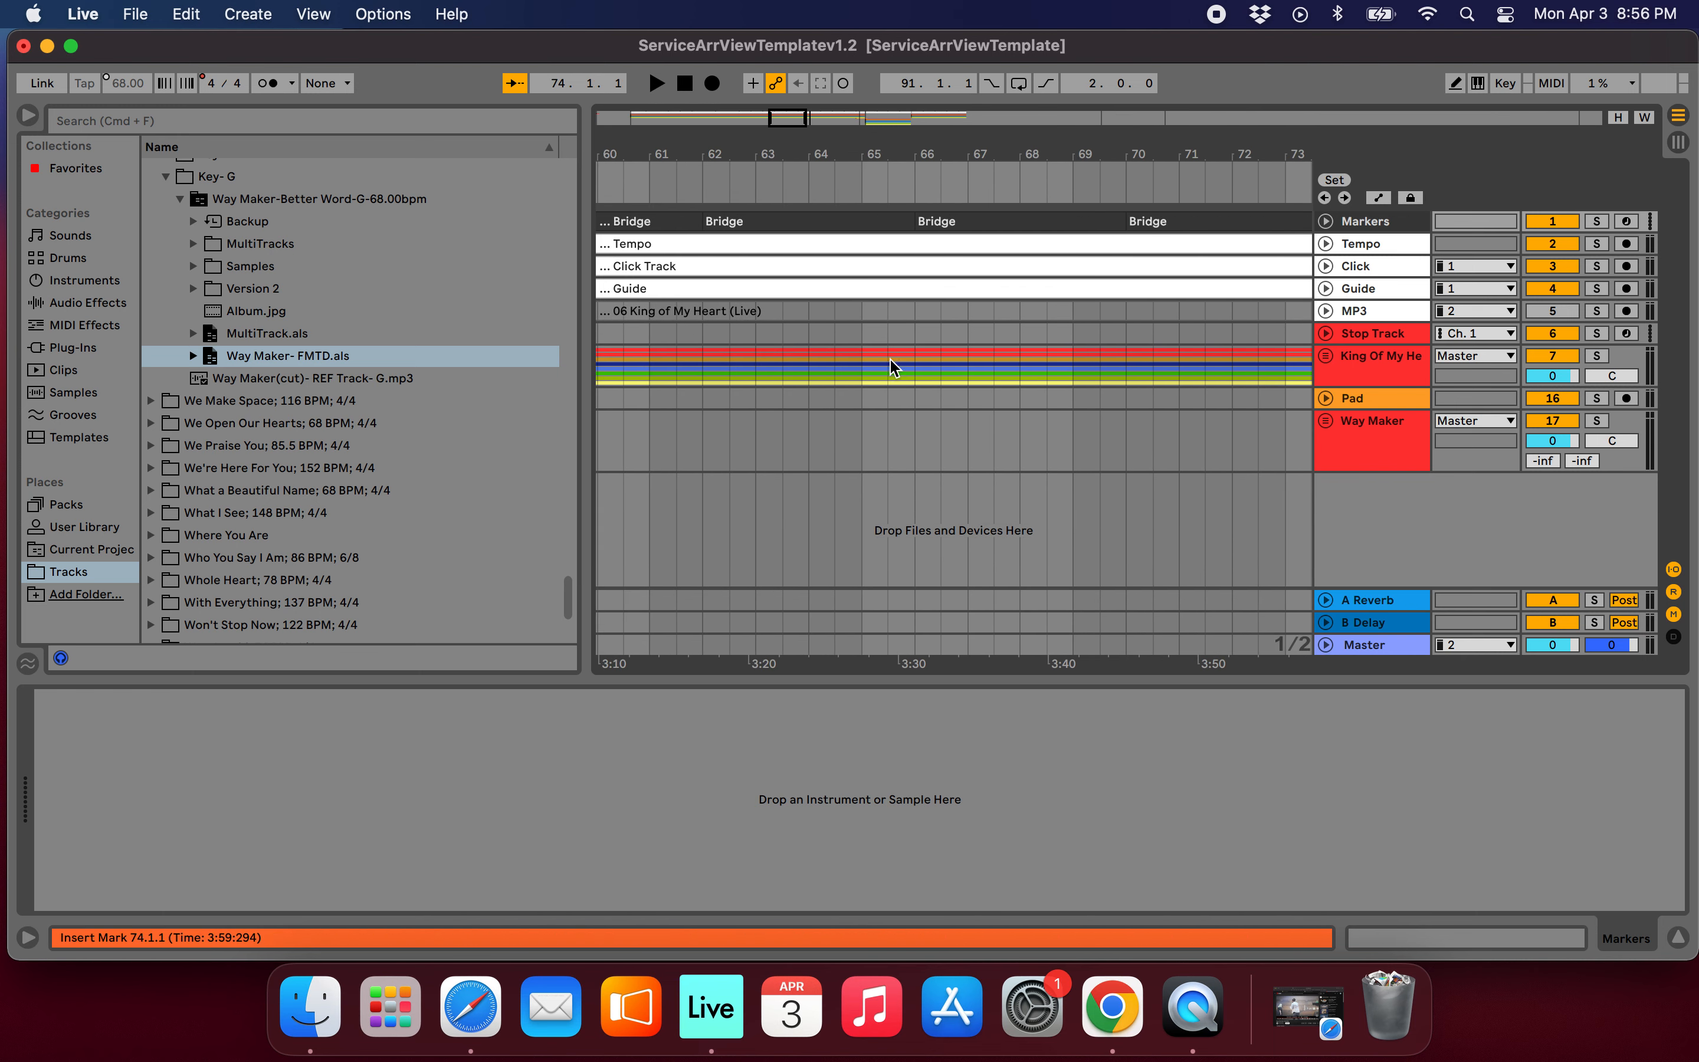
pyautogui.click(864, 334)
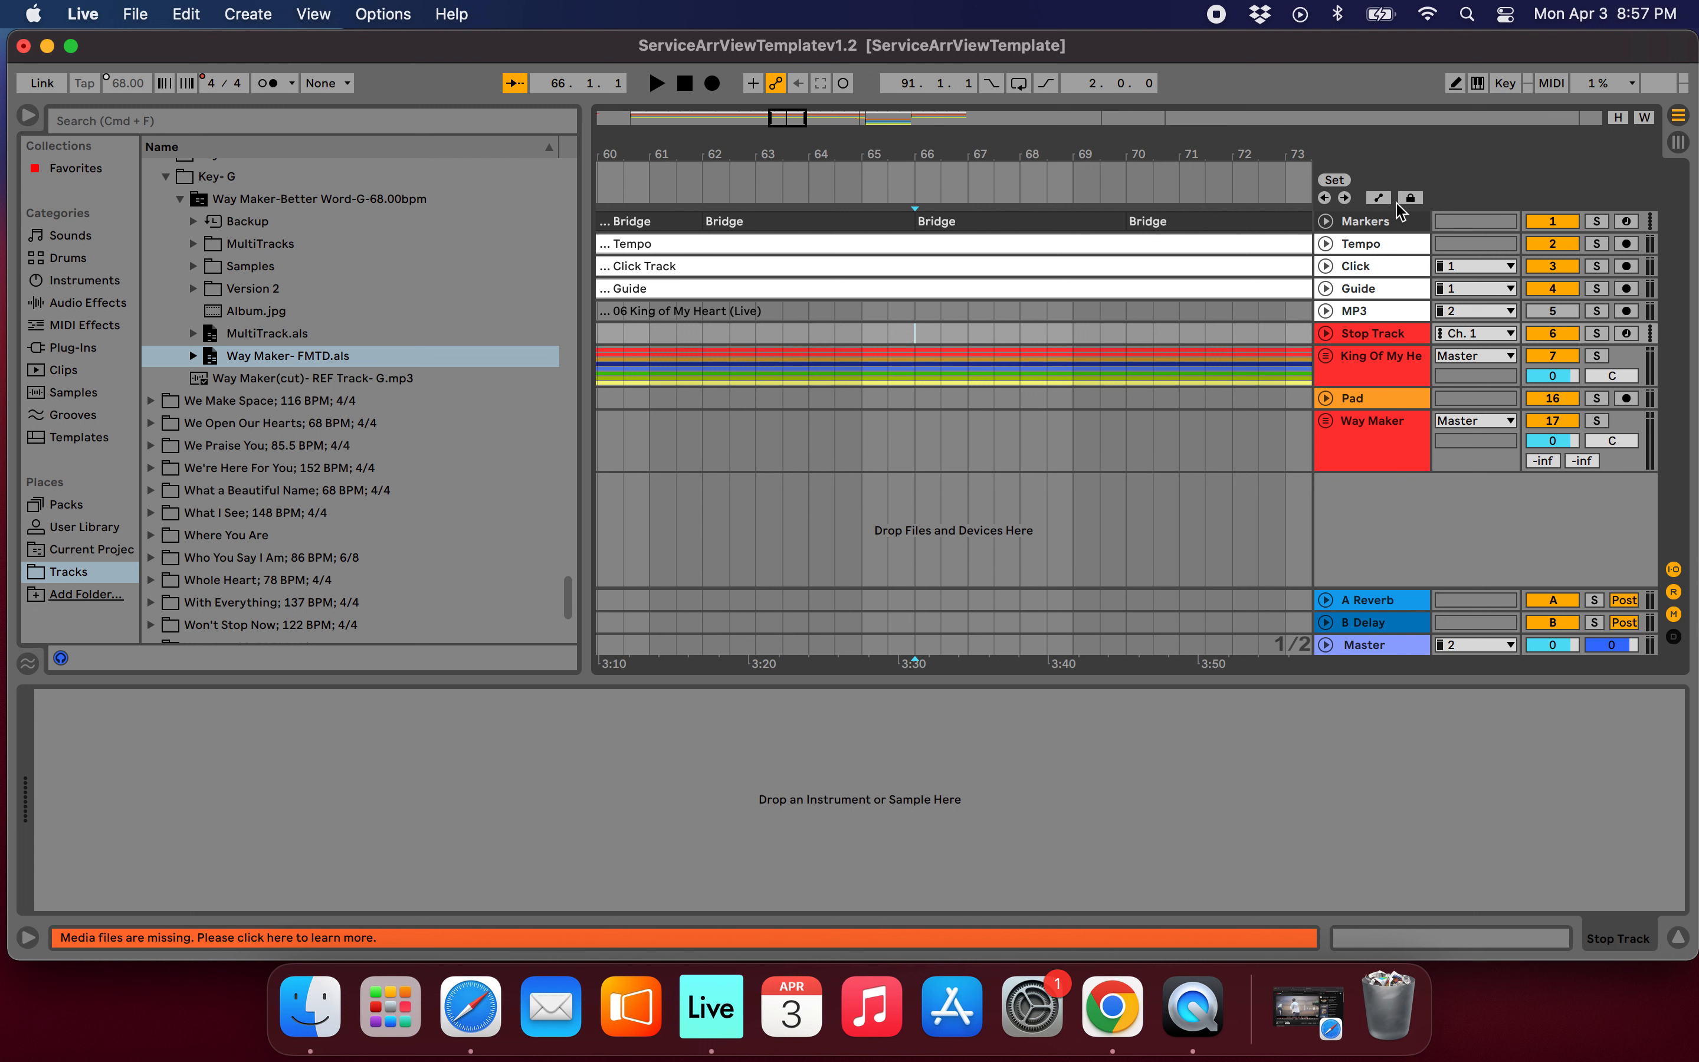
pyautogui.moveTo(919, 198)
pyautogui.mouseDown()
pyautogui.moveTo(937, 197)
pyautogui.moveTo(916, 201)
pyautogui.mouseUp()
# Try deleting bars 66 to 93 from the King Of My Heart group, undo the deletion and clear the selection.
pyautogui.scroll(-10, 1037, 301)
pyautogui.hscroll(5, 1039, 302)
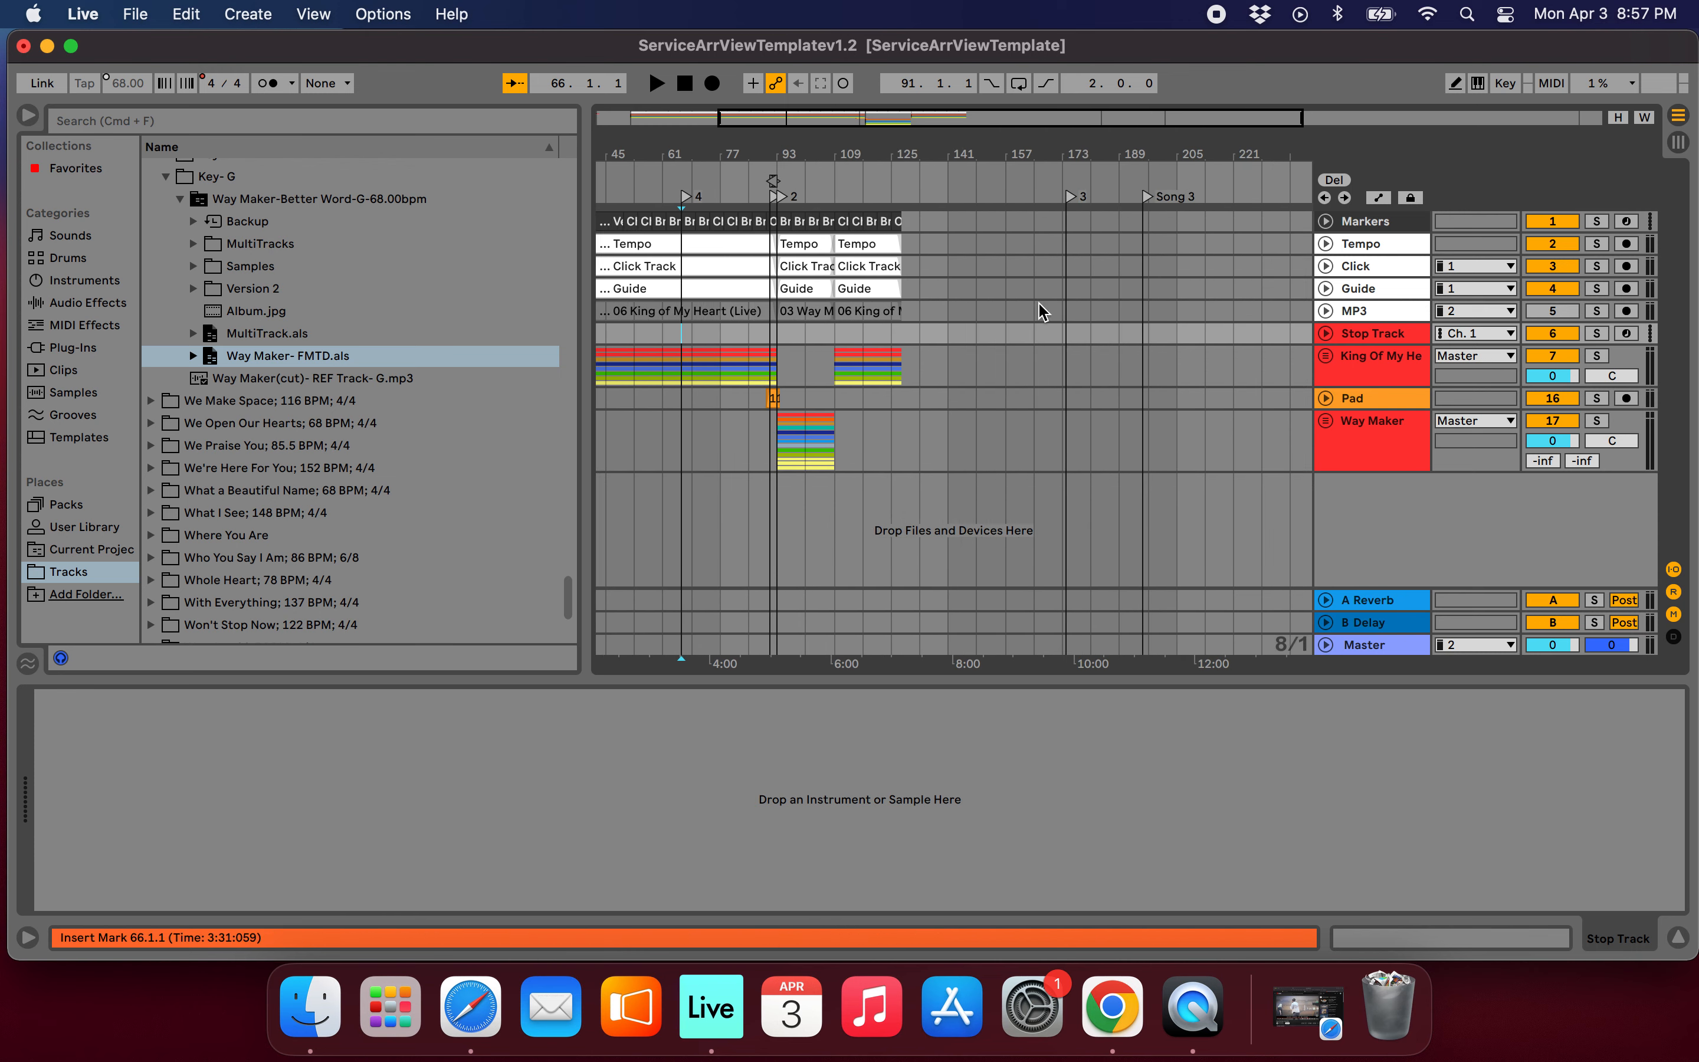
pyautogui.hscroll(-5, 1039, 310)
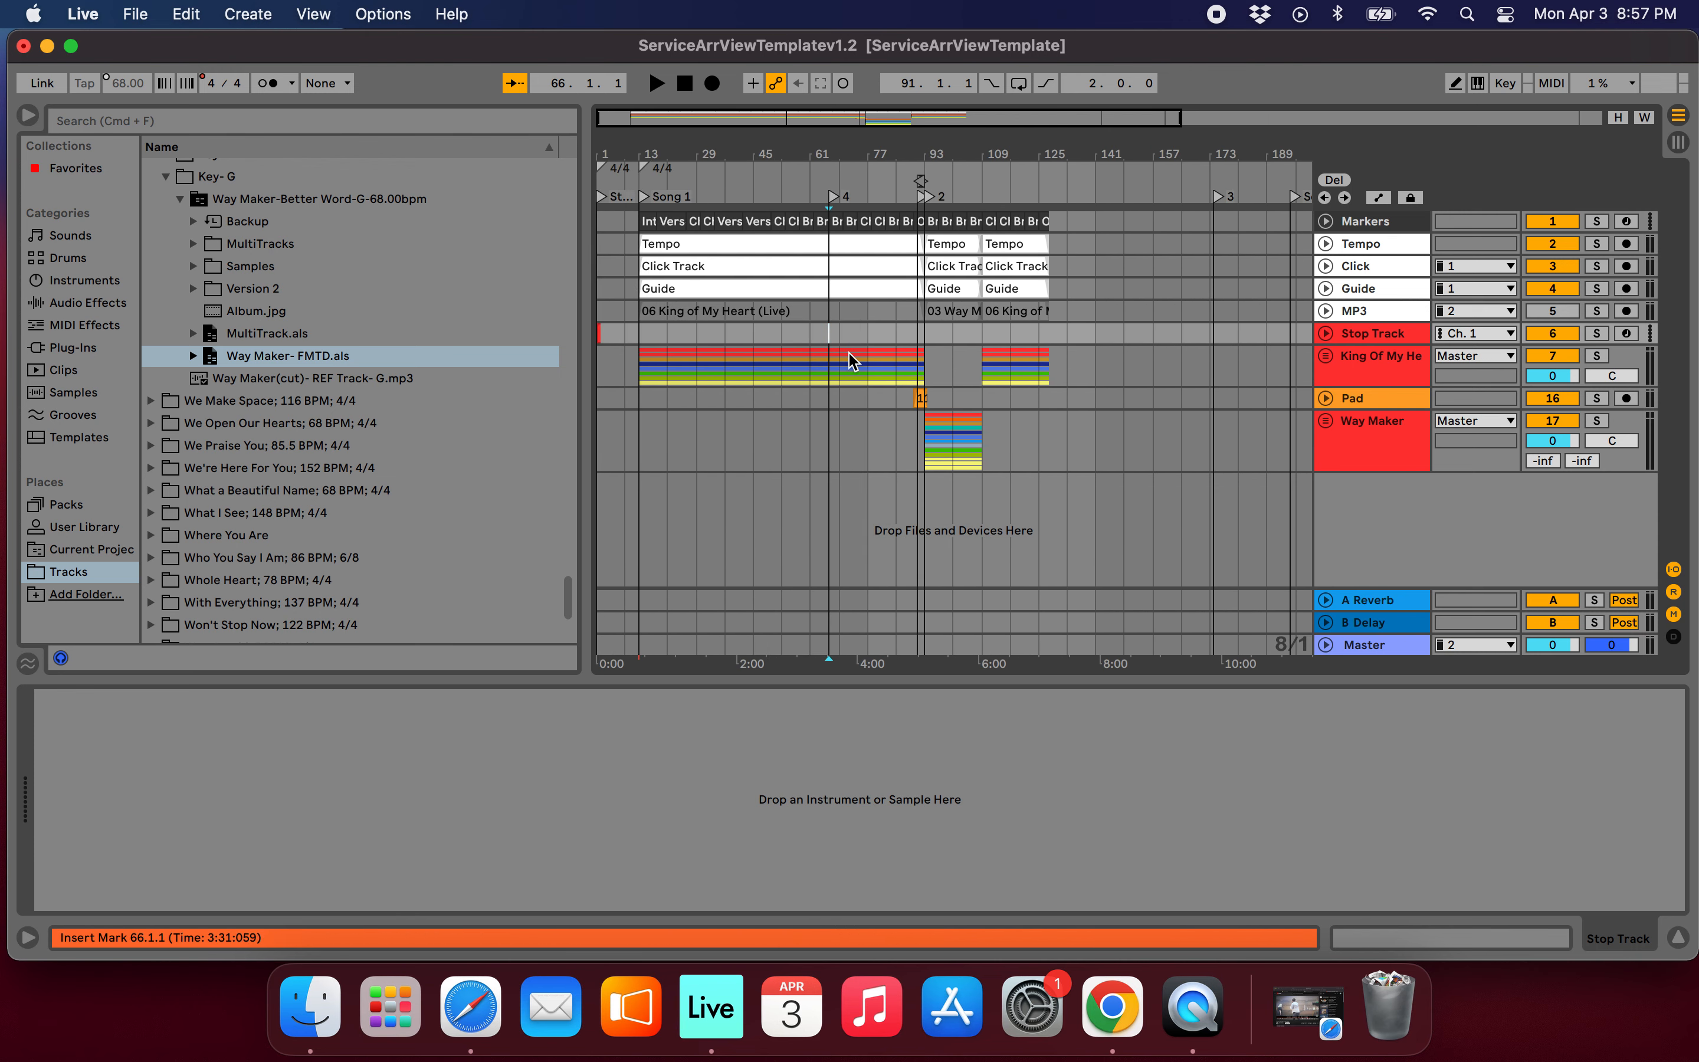
pyautogui.keyDown('shift'); pyautogui.click(920, 368); pyautogui.keyUp('shift')
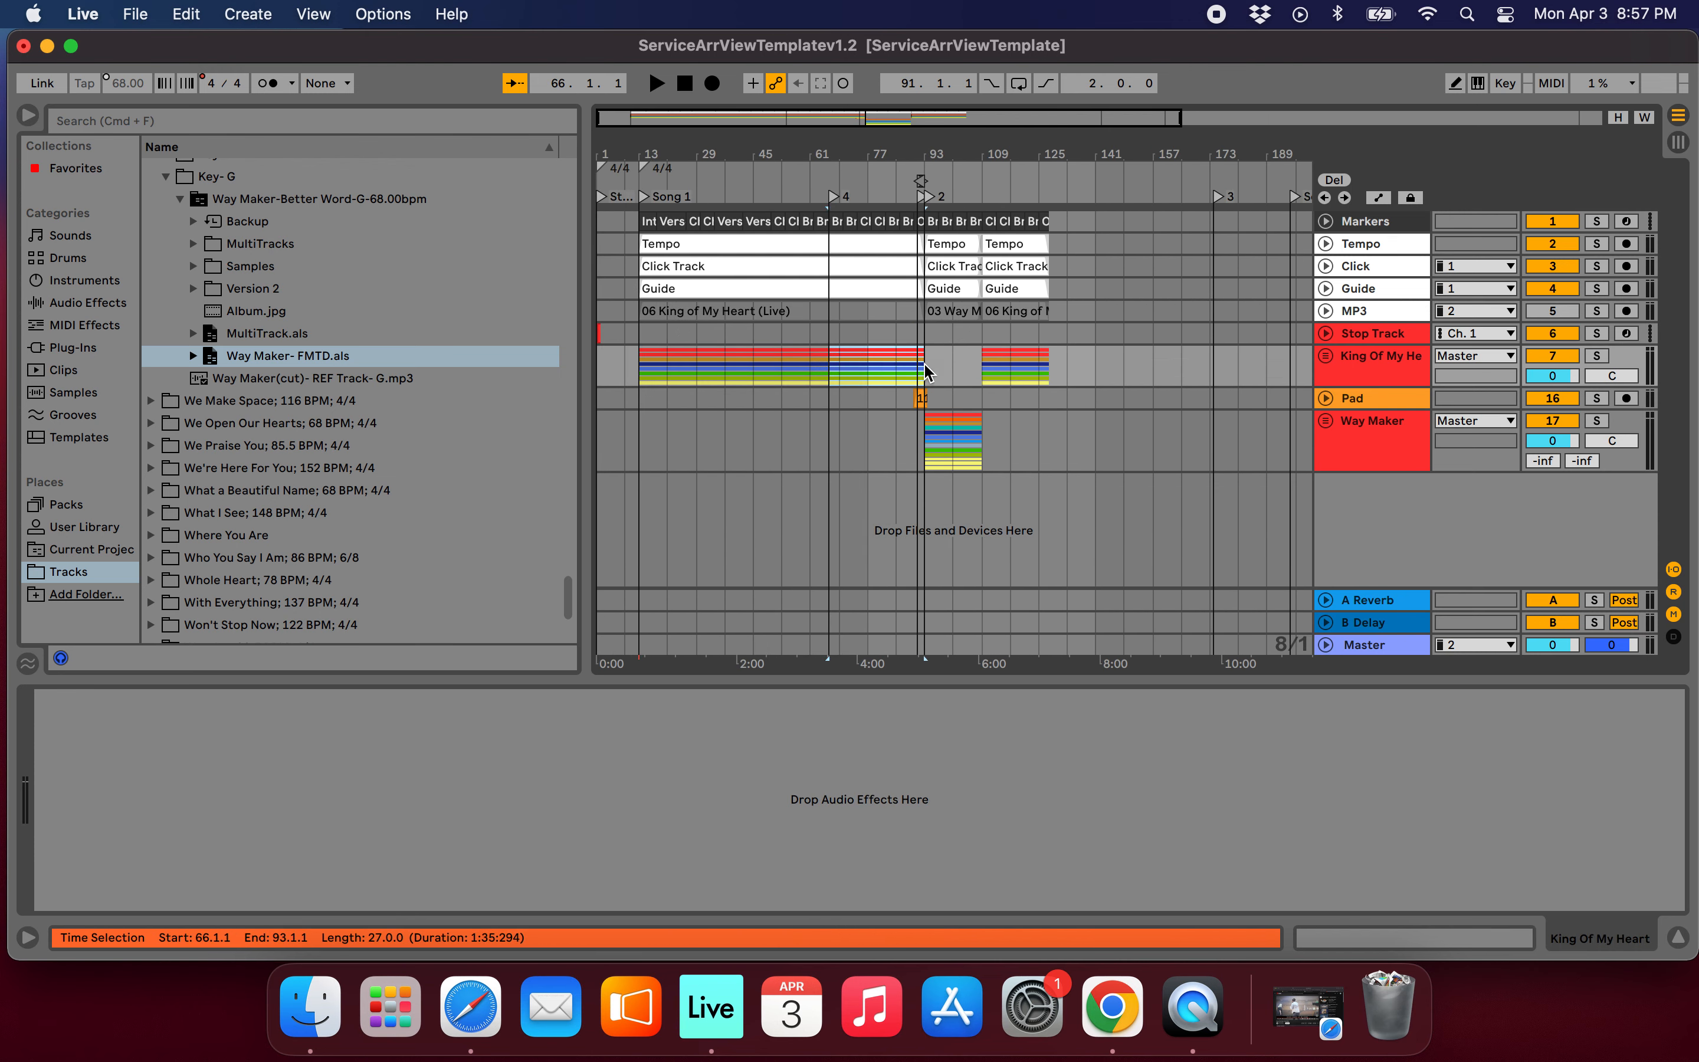
pyautogui.scroll(5, 864, 370)
pyautogui.press('Delete')
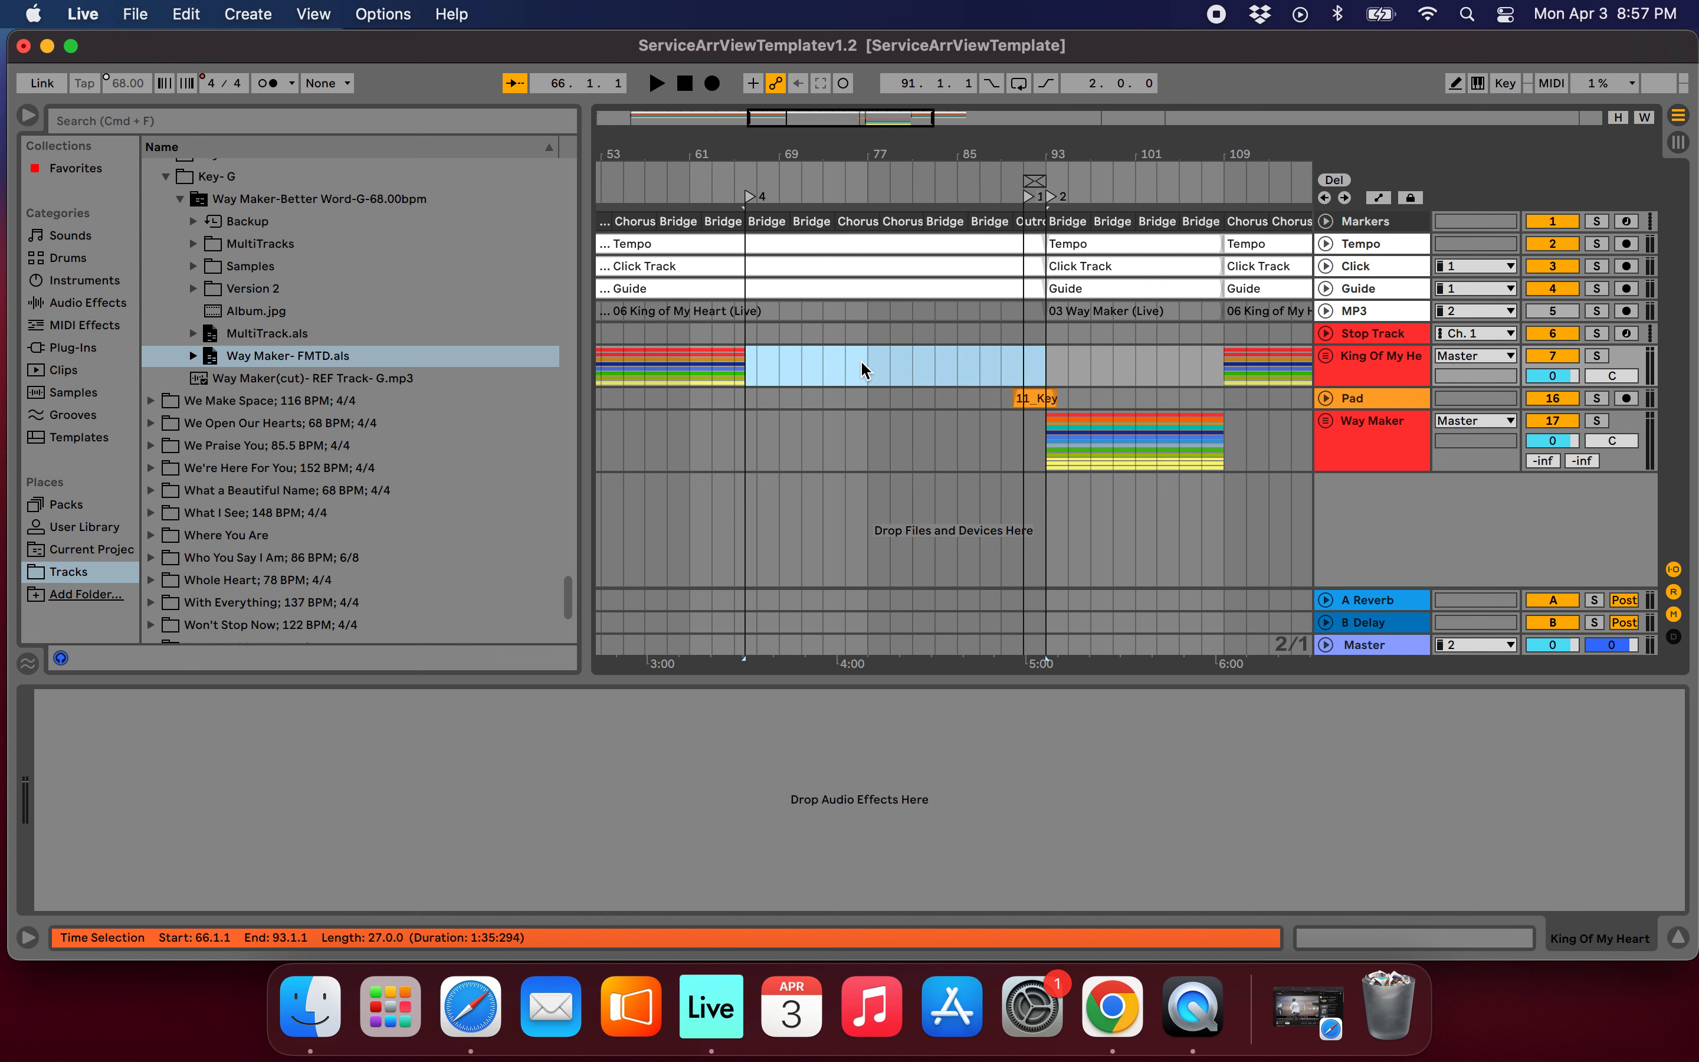
pyautogui.press('super+z')
pyautogui.scroll(-5, 861, 368)
pyautogui.click(1011, 455)
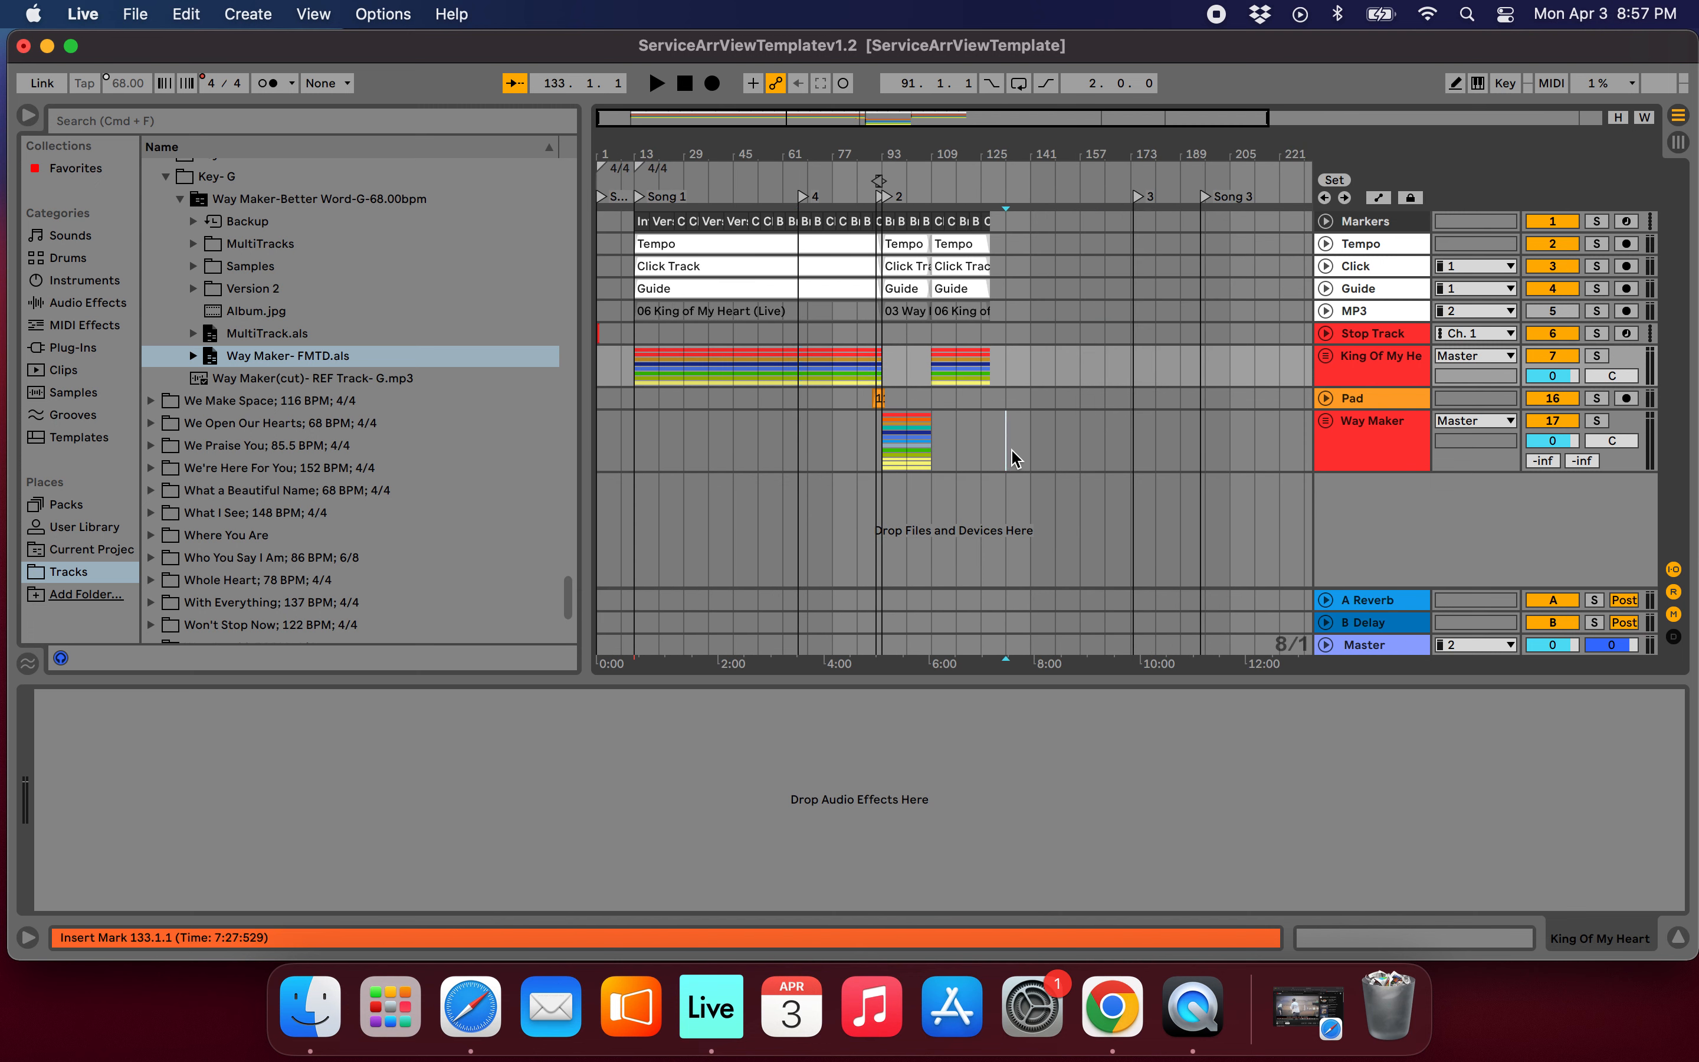
pyautogui.scroll(-2, 845, 384)
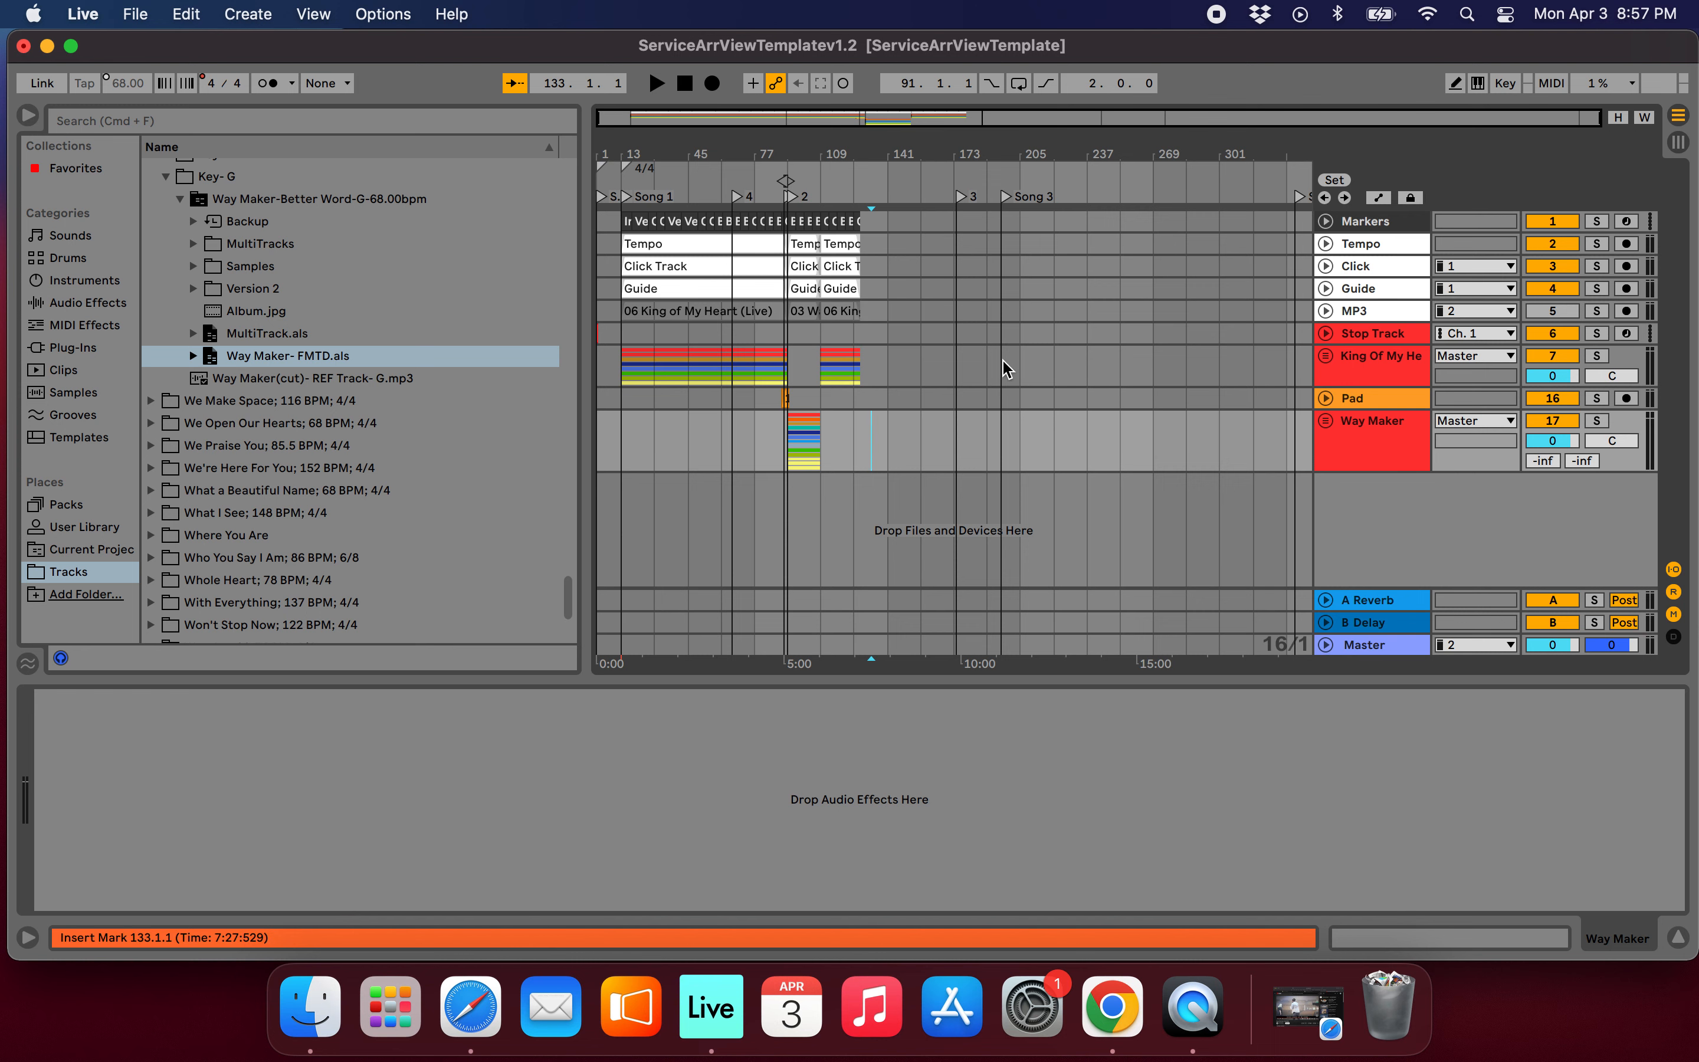
pyautogui.scroll(1, 1004, 369)
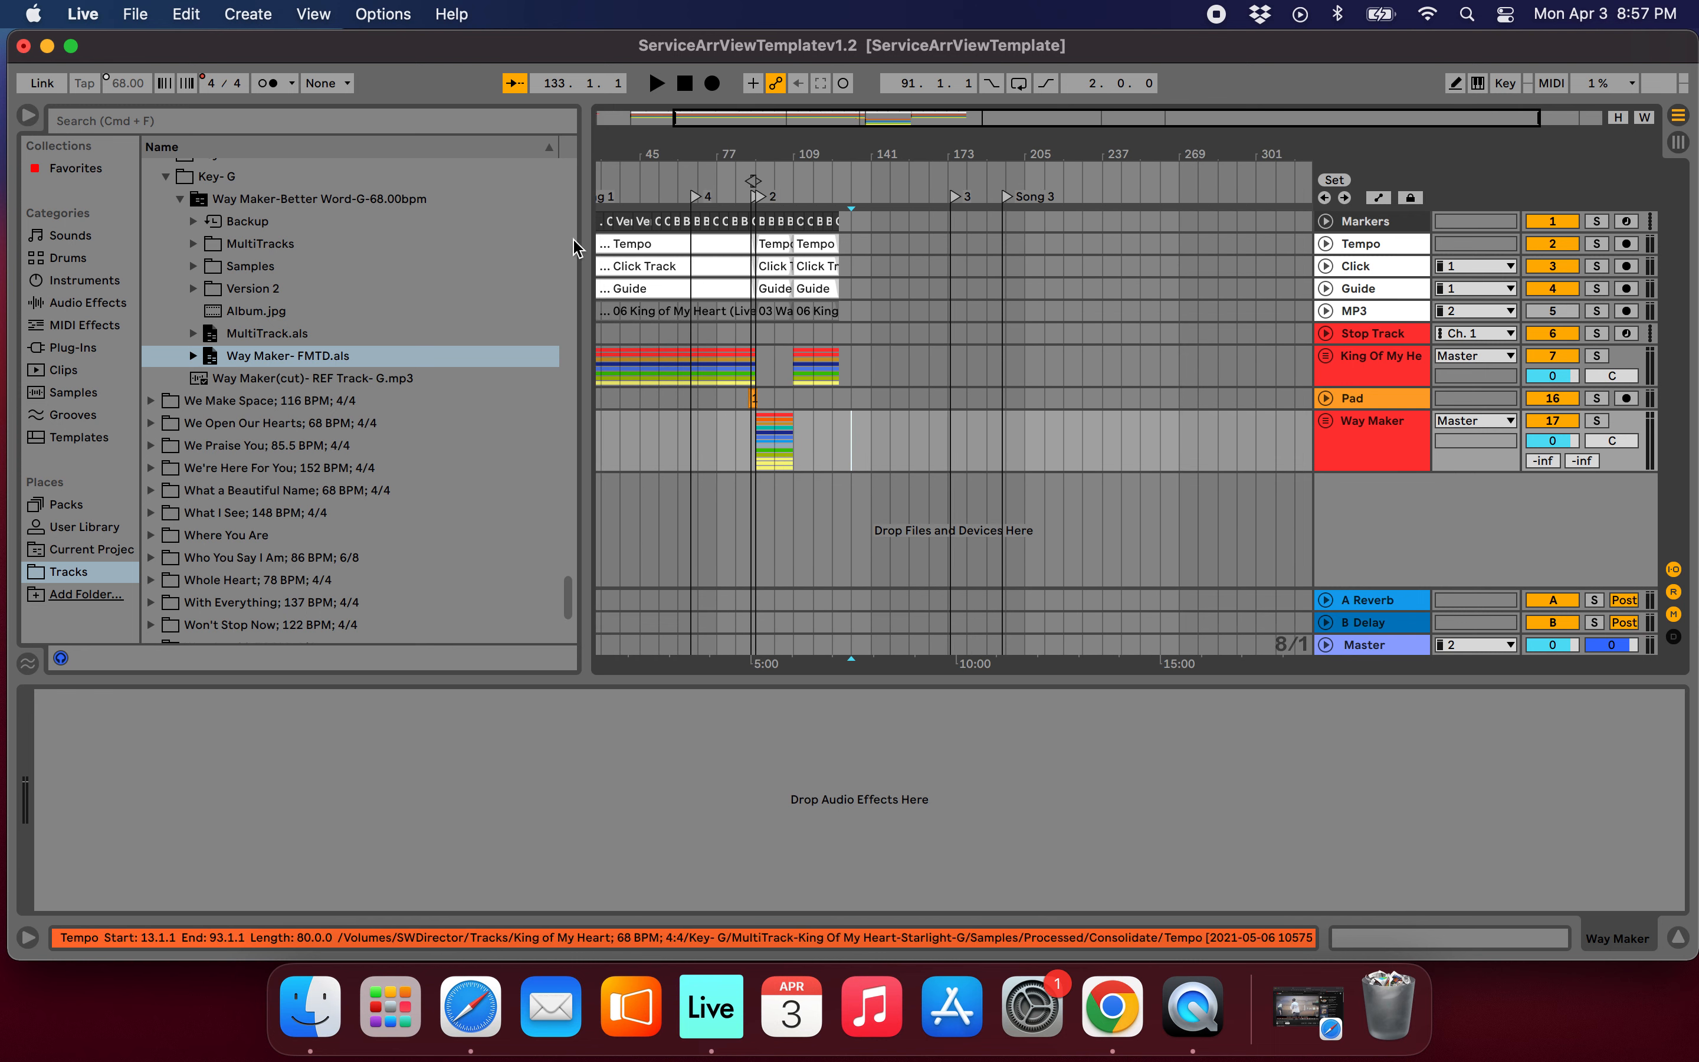